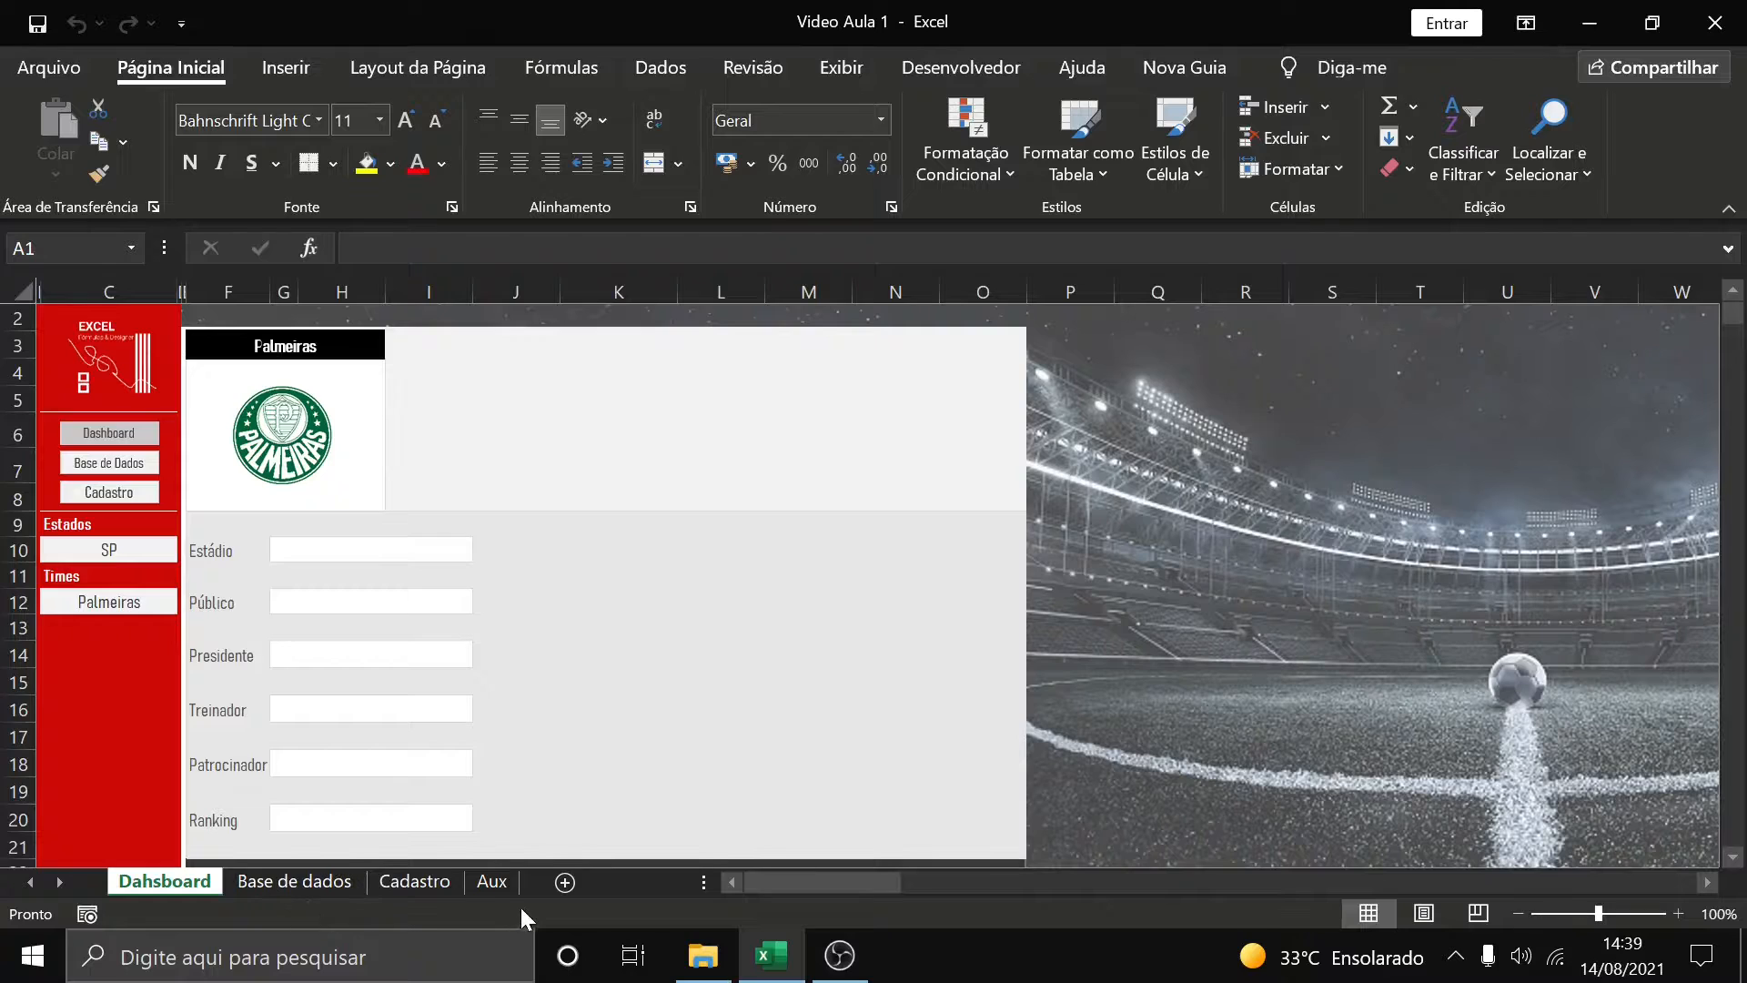
left_click(635, 434)
left_click(386, 556)
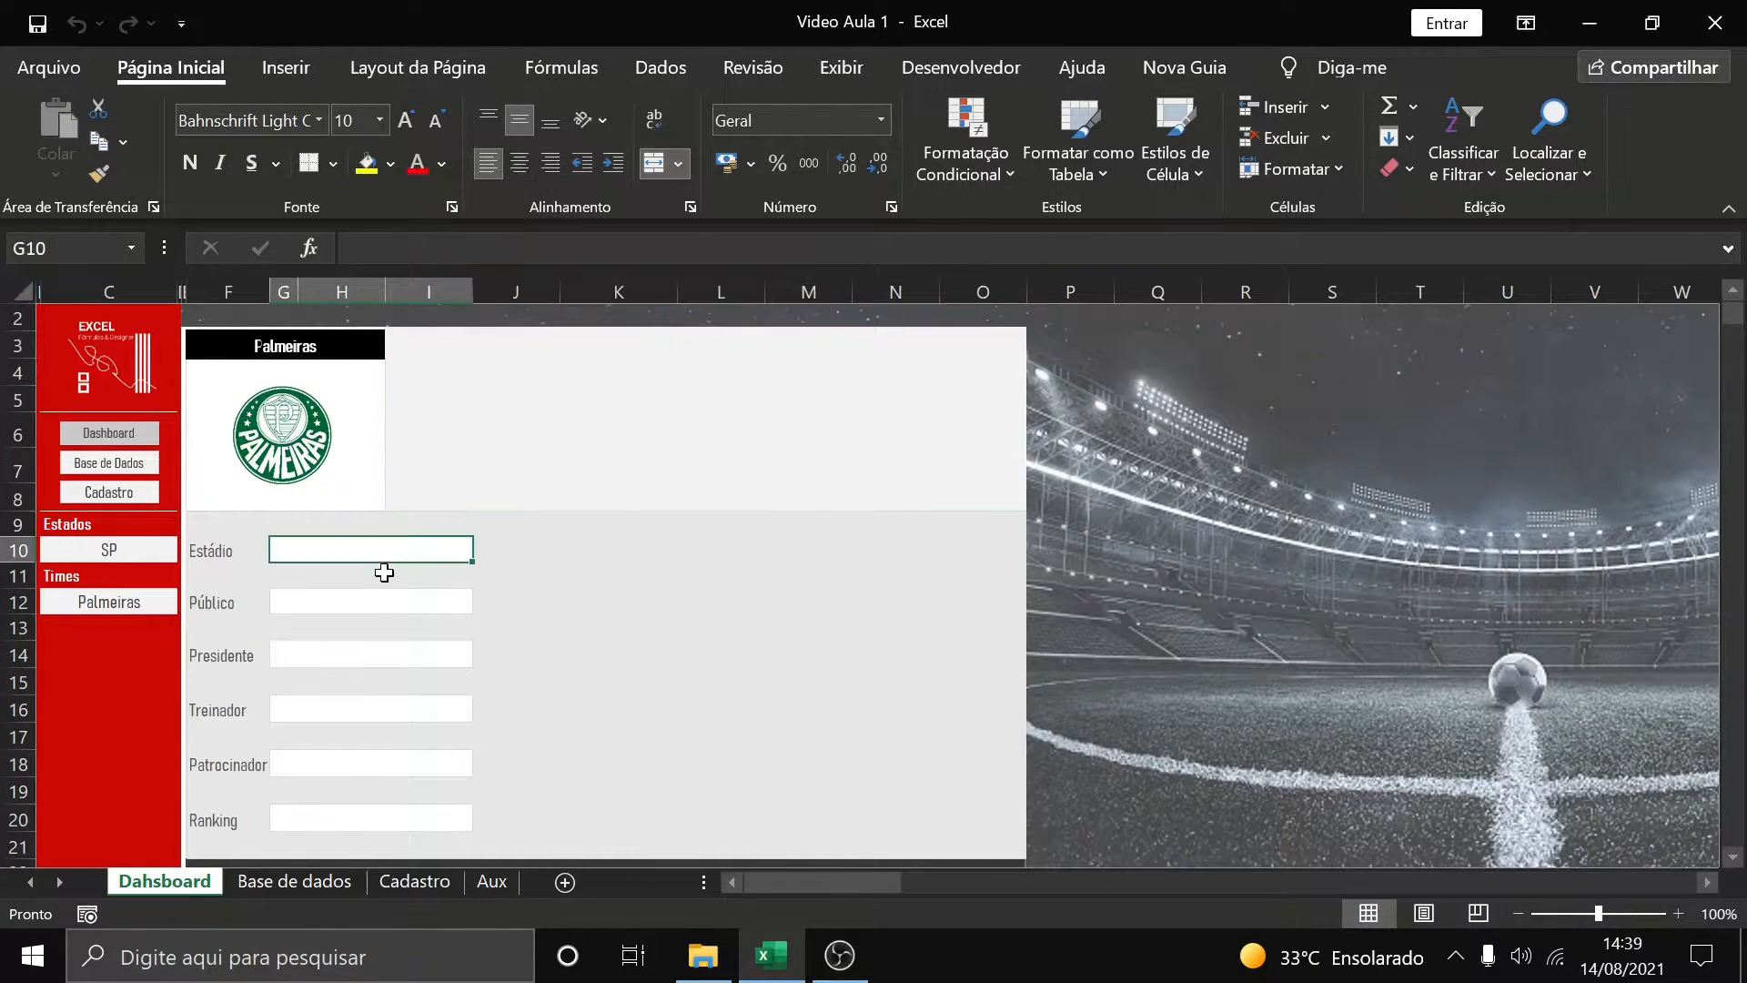
left_click(378, 601)
left_click(374, 653)
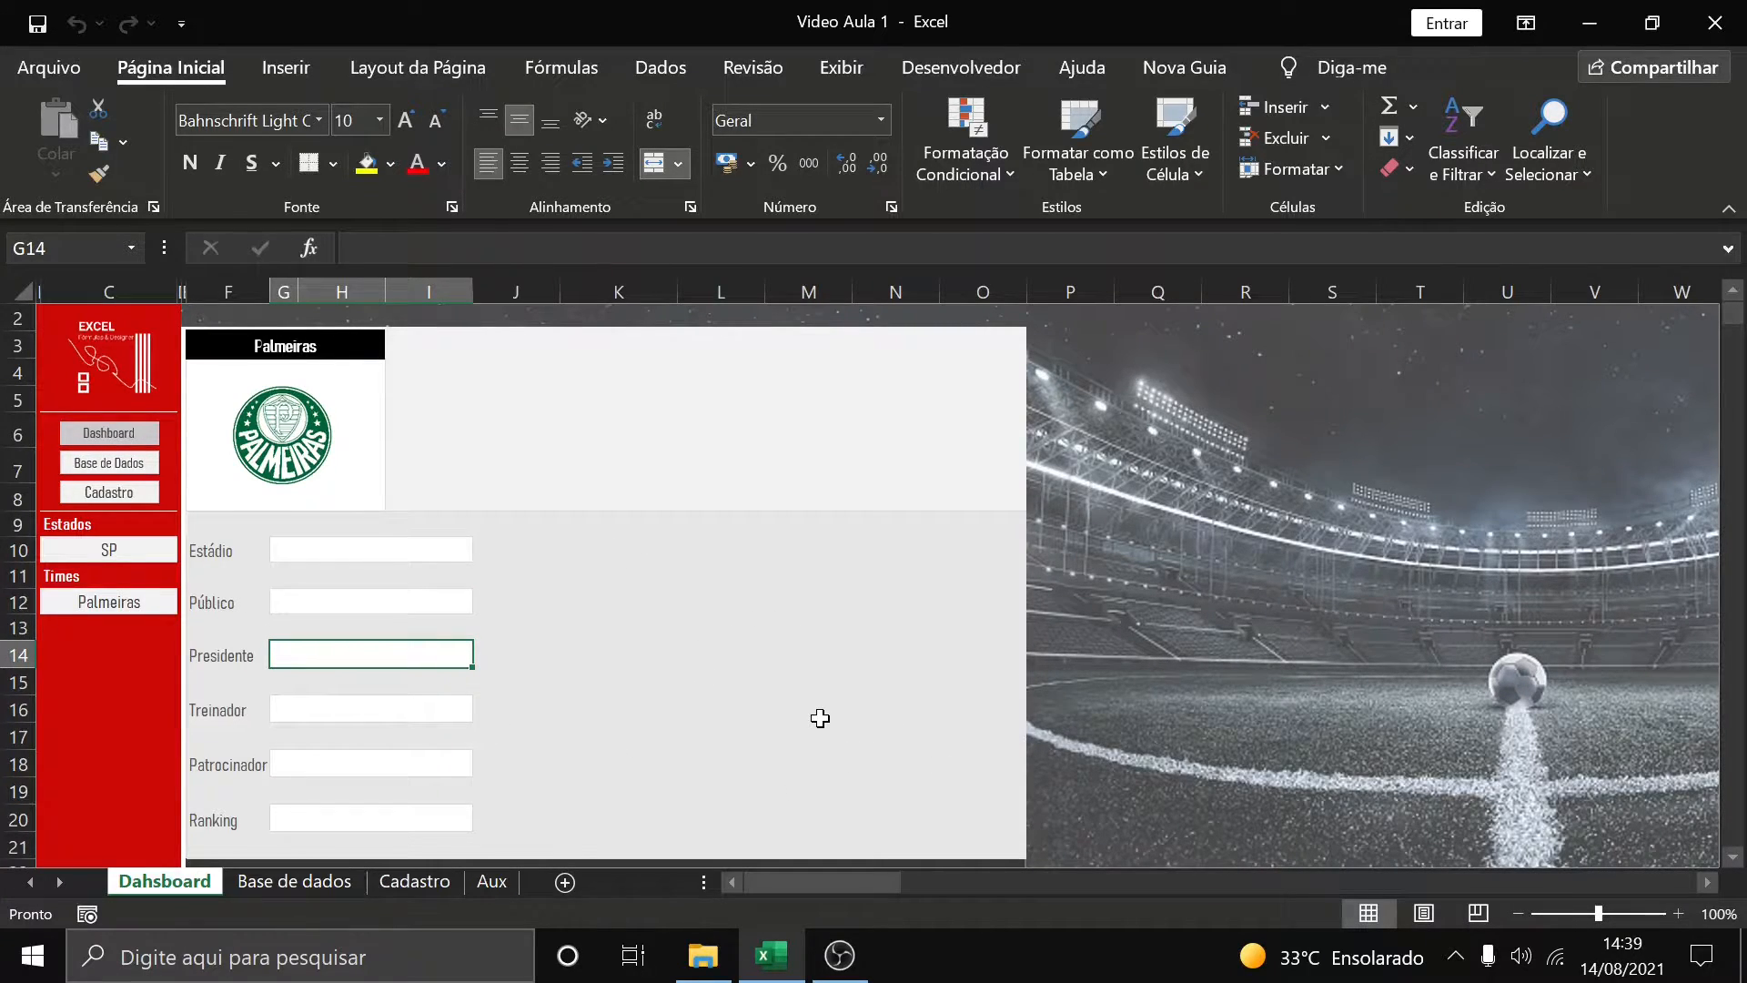
Start a PROCV formula in the large merged cell I3 beside the club crest, with $C$12 as the lookup value
left_click(569, 400)
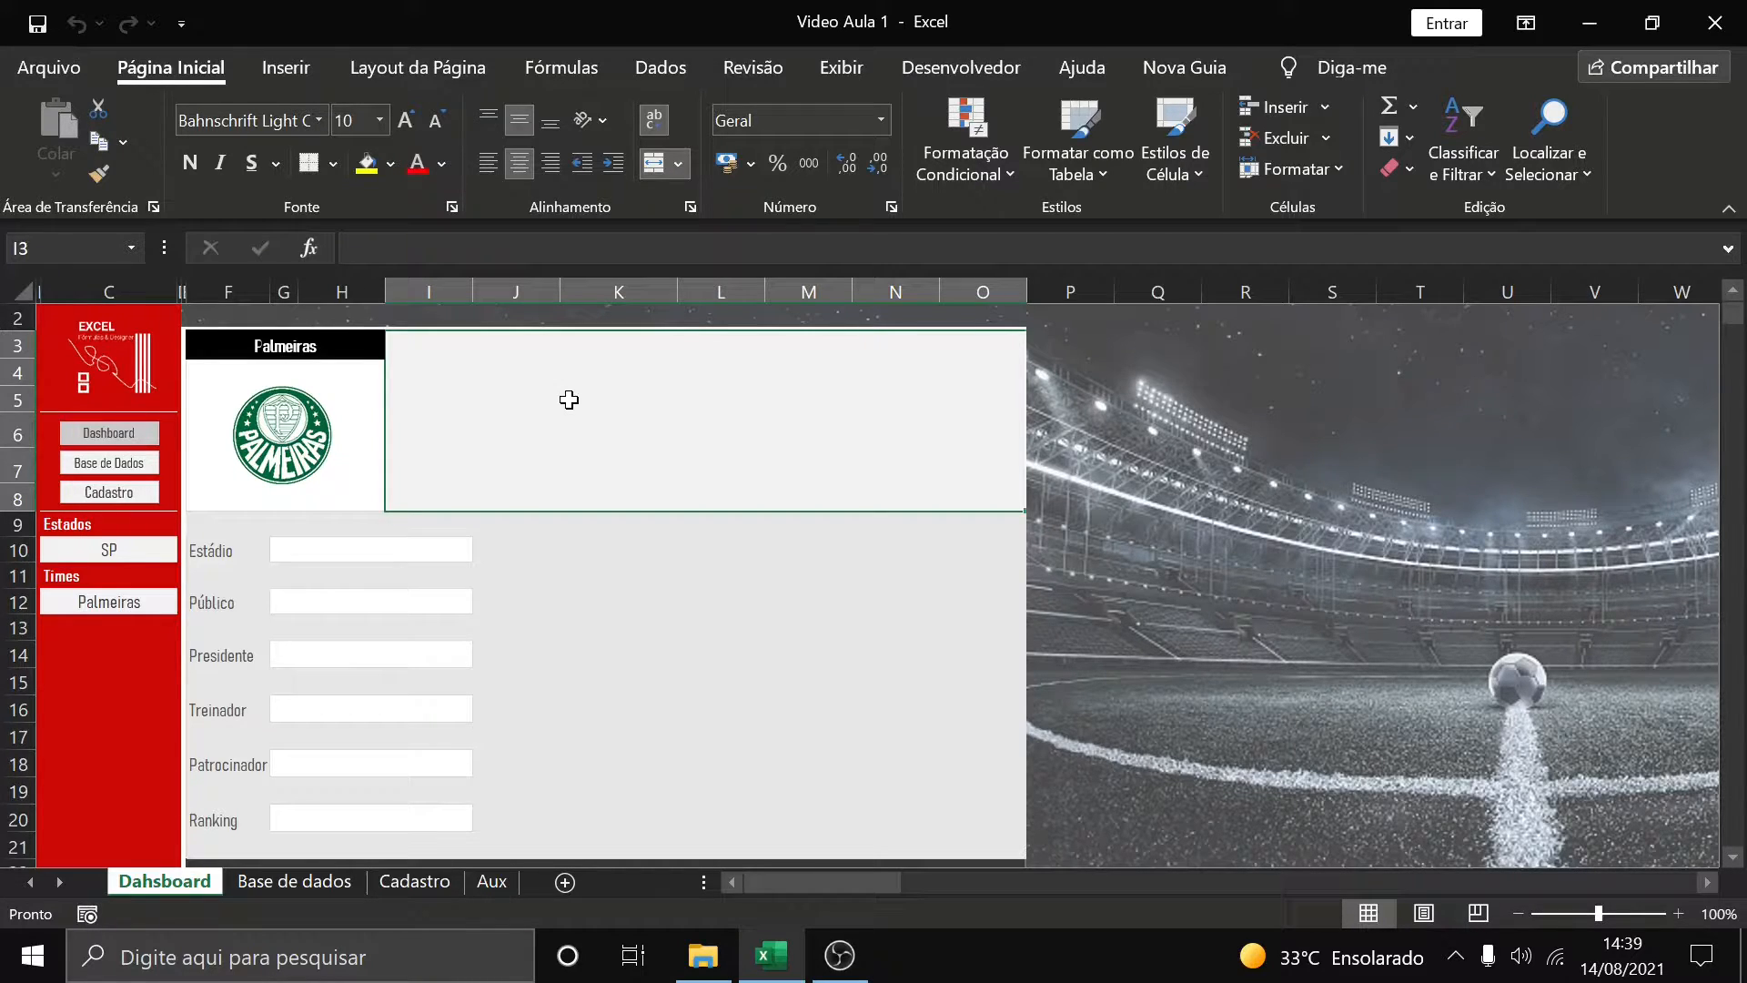
type("=")
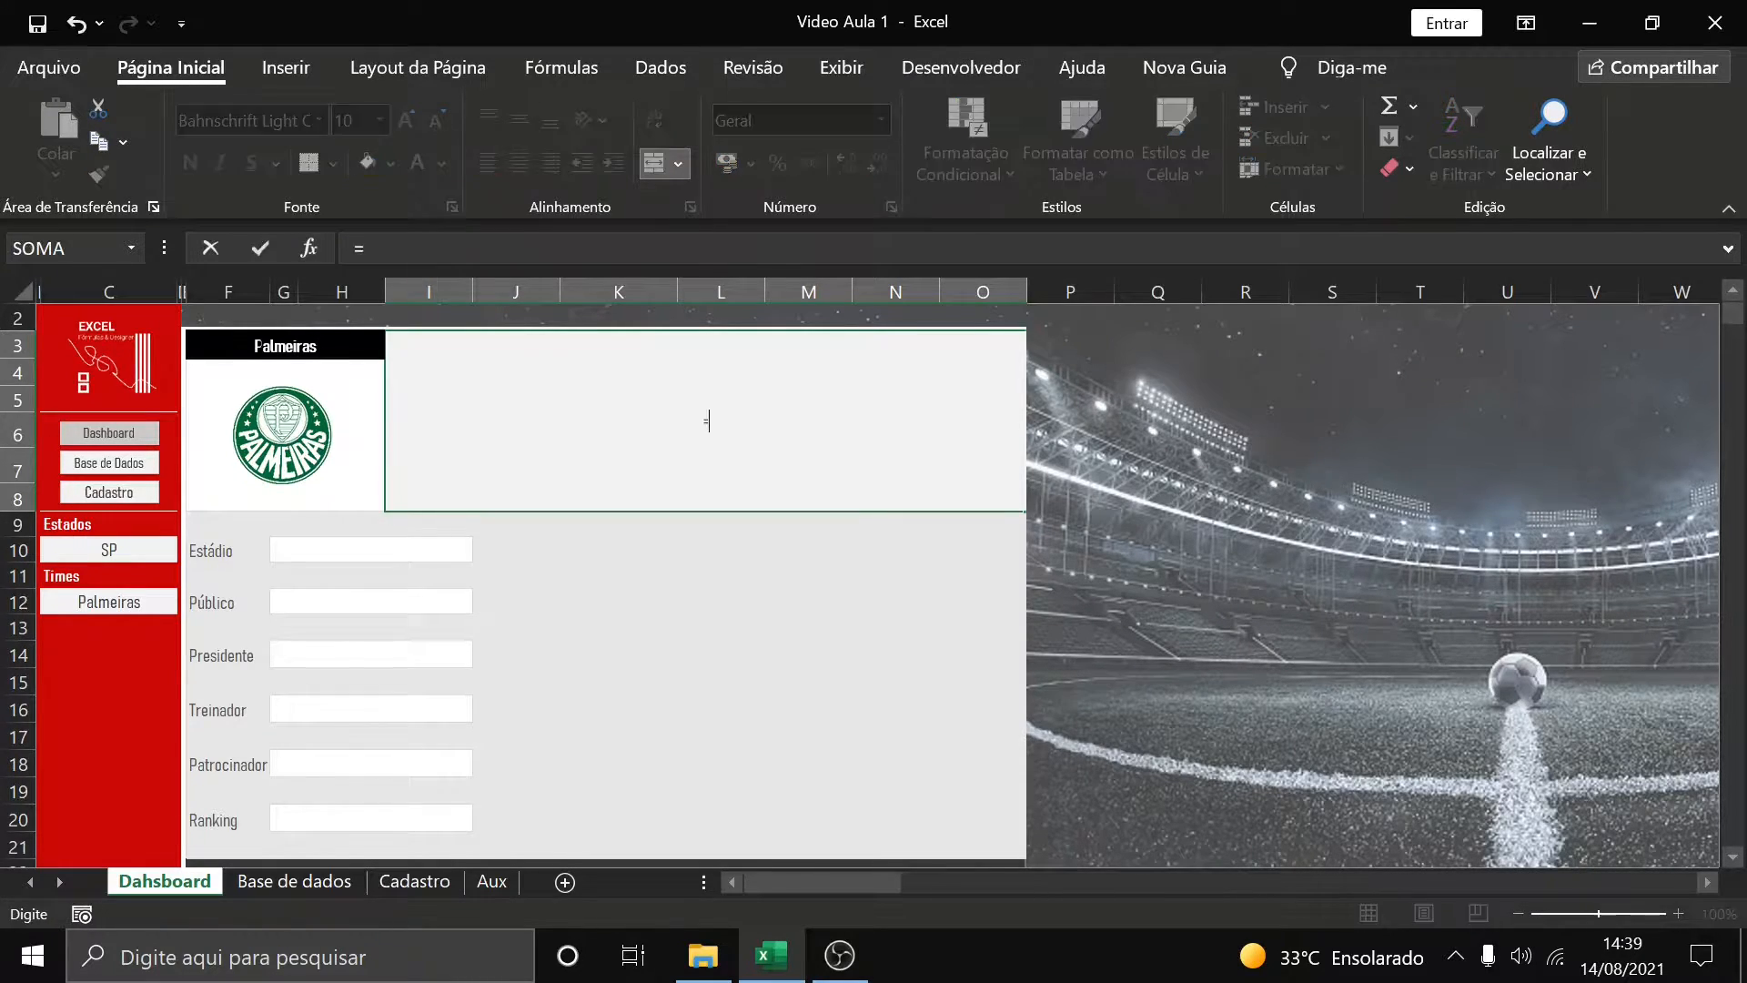
type("procv")
key("Tab")
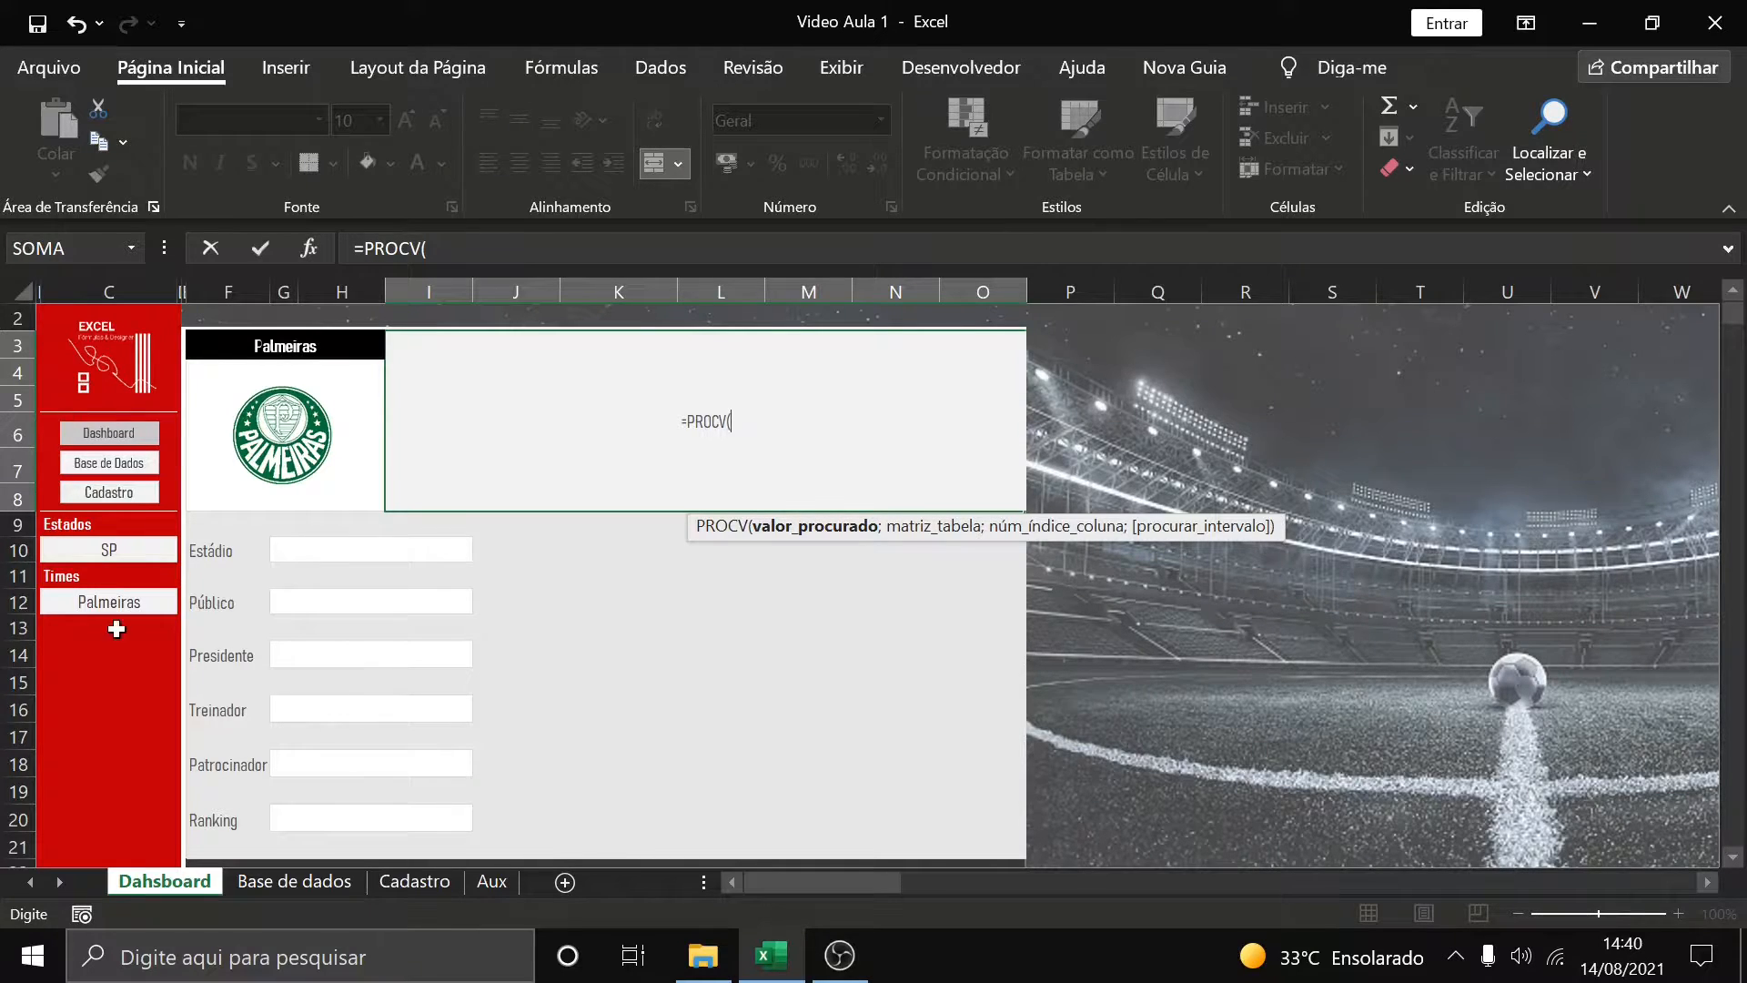
left_click(117, 600)
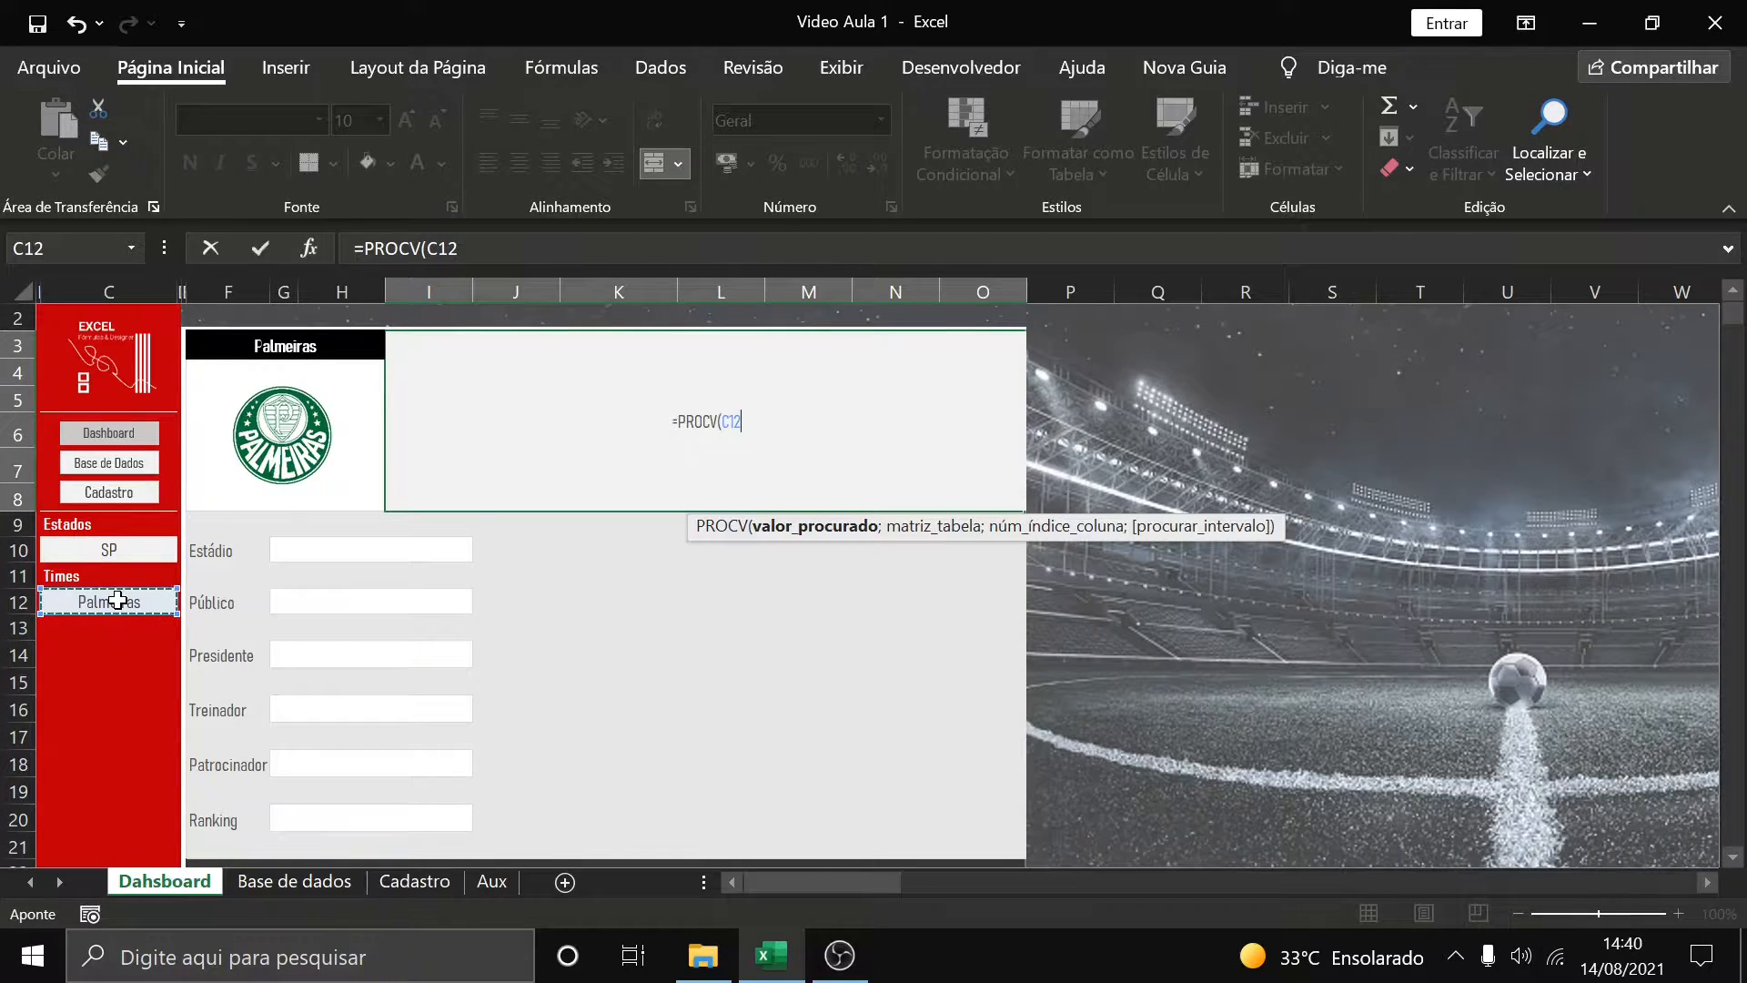
key("F4")
type(";")
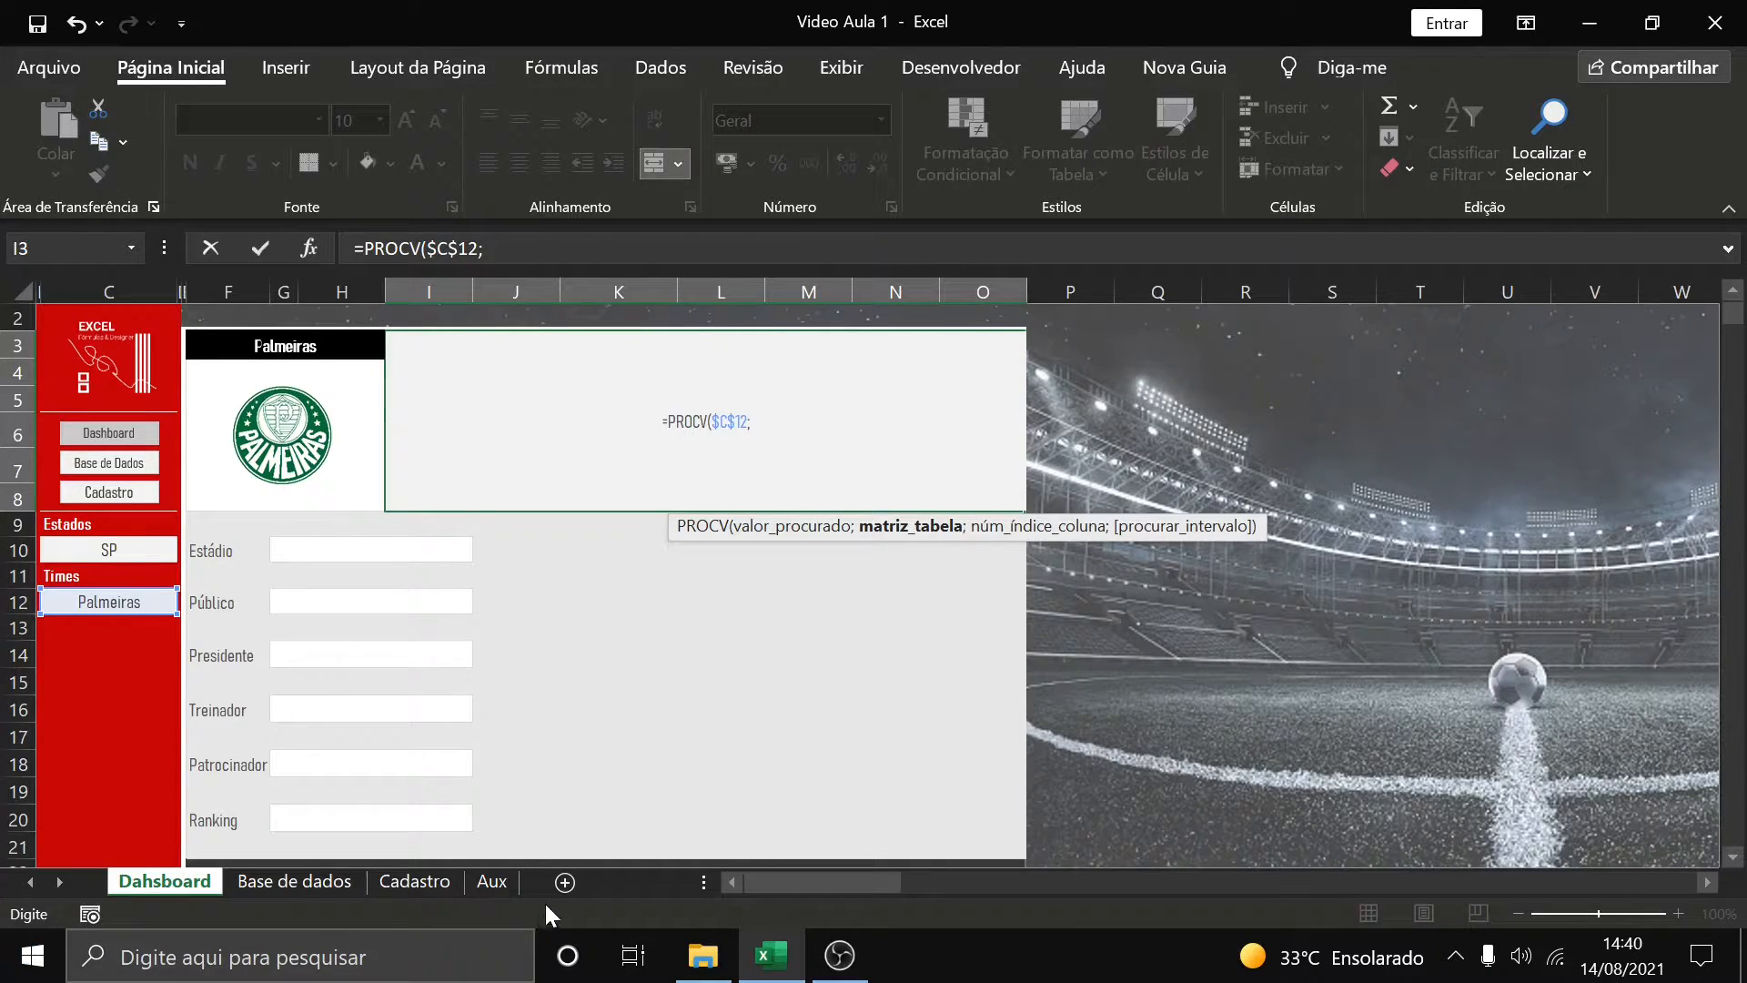
Use the Times and História range F31:G58 on the Aux sheet as the formula's lookup table
left_click(500, 885)
scroll(471, 669, "down", 5)
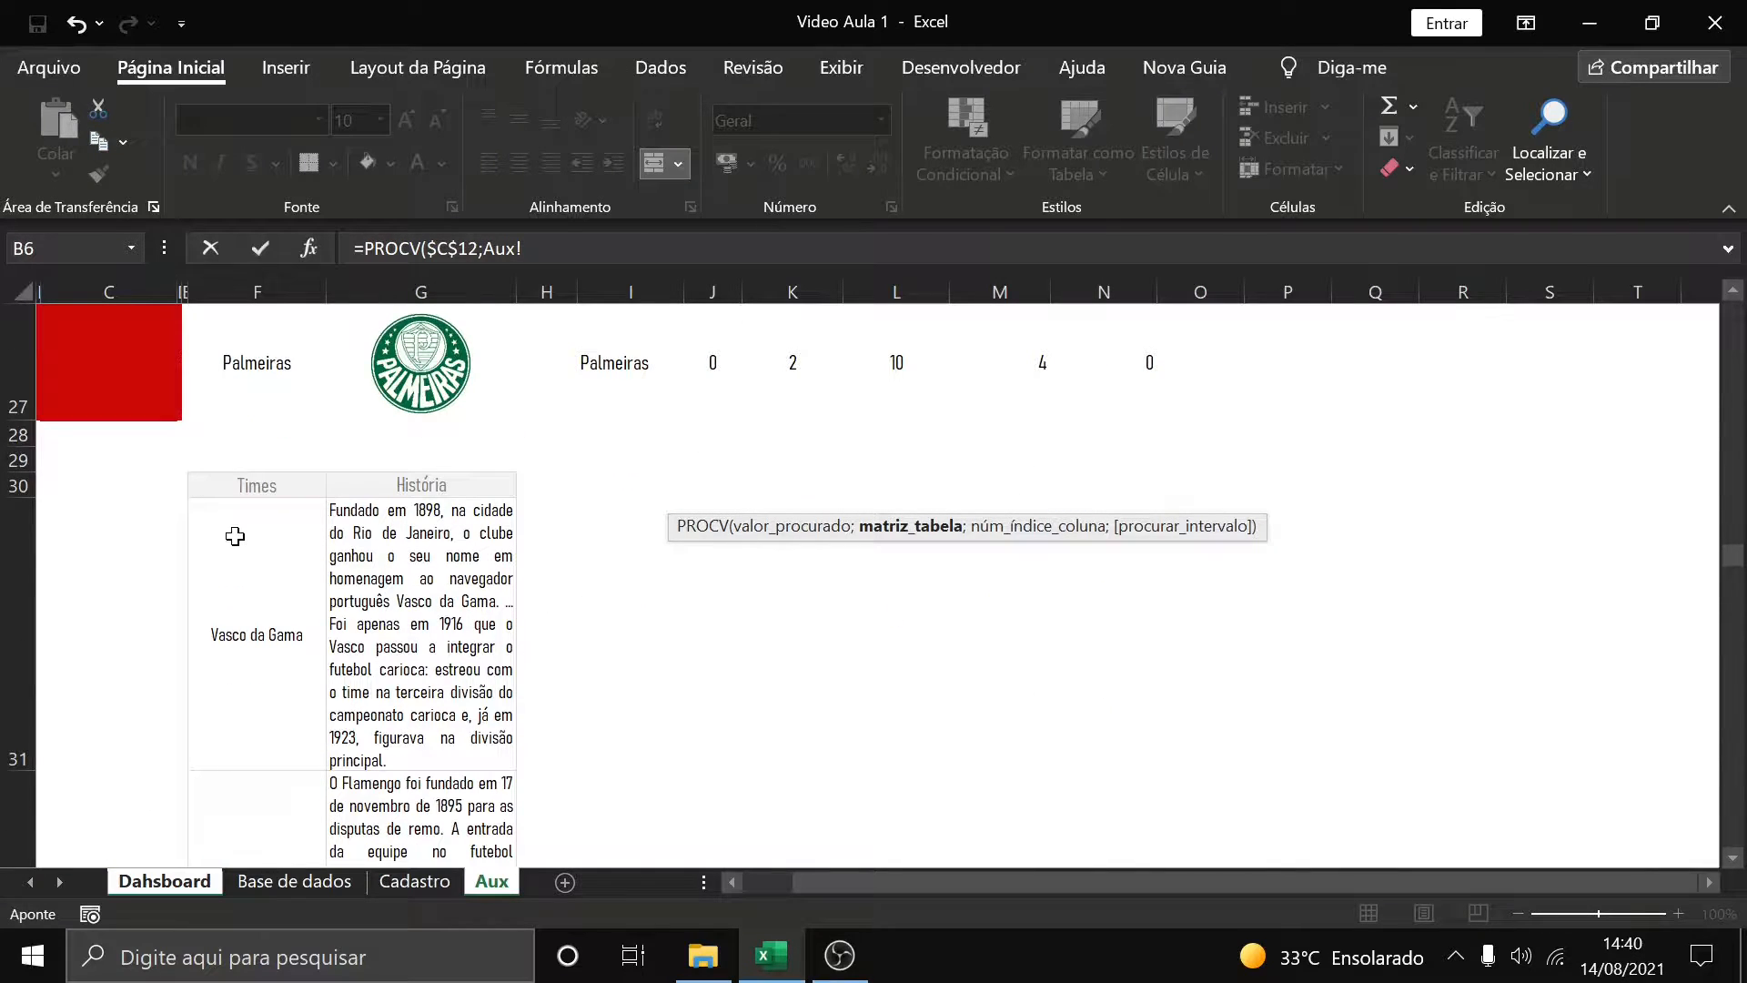
left_click(288, 547)
left_click_drag(288, 546, 410, 550)
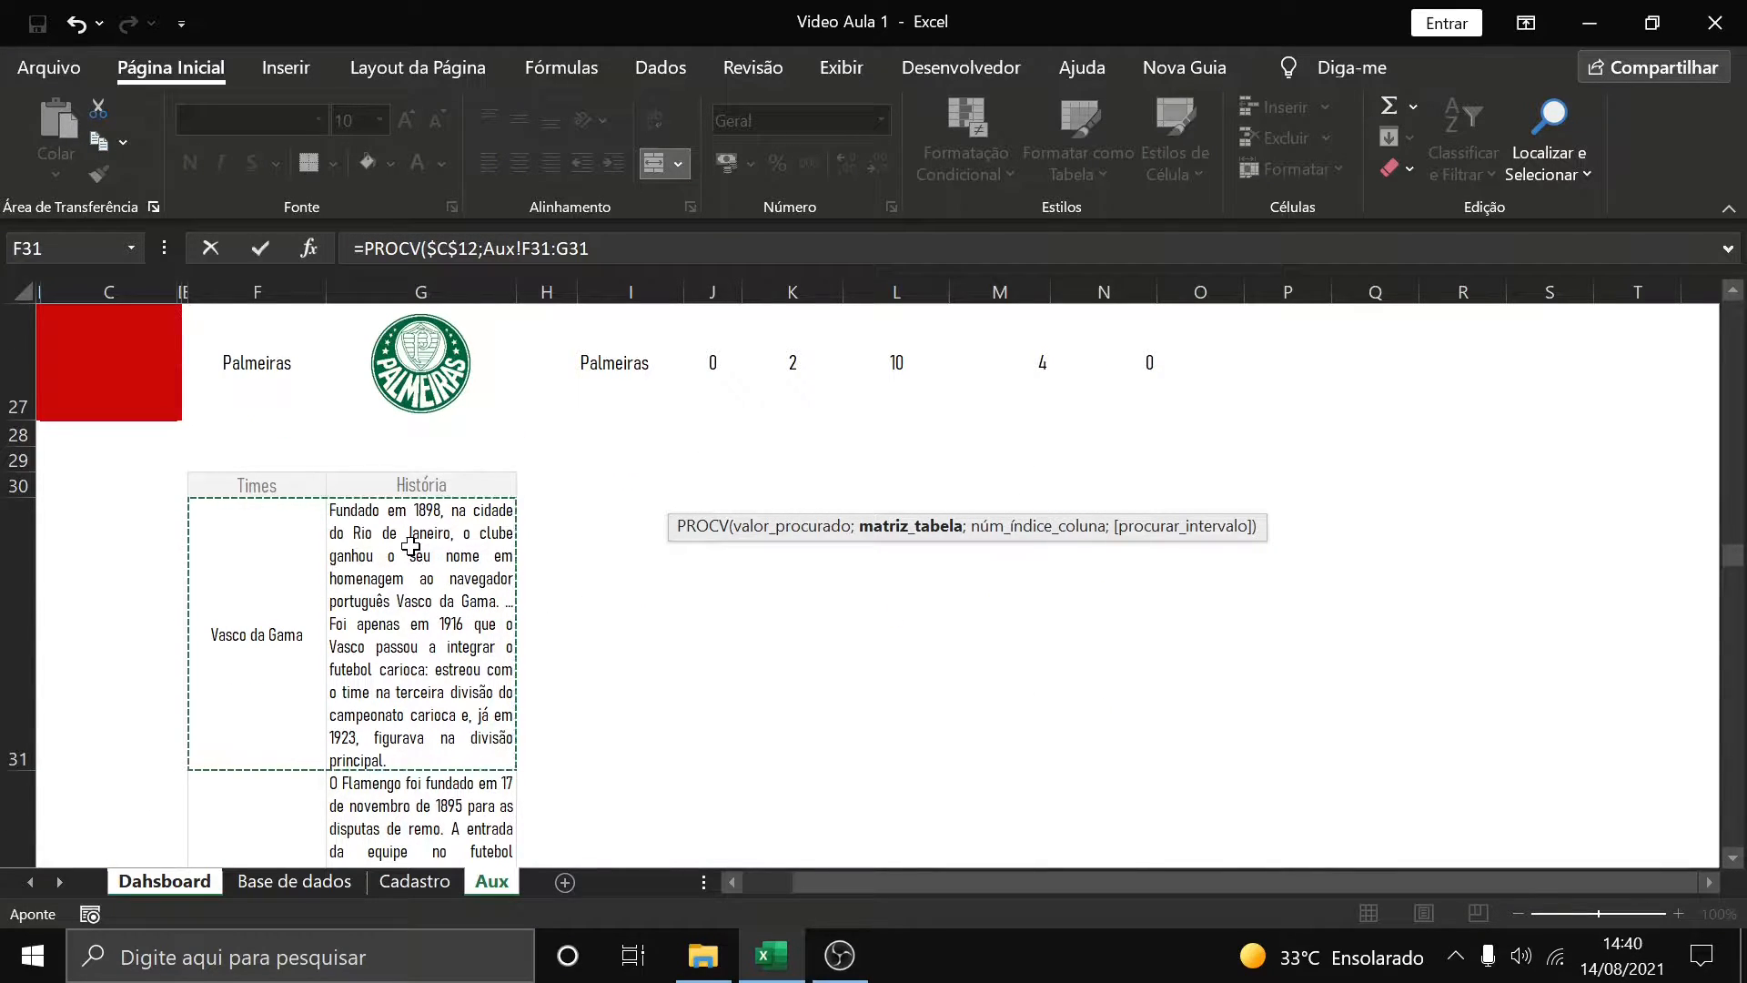
scroll(410, 546, "down", 9)
scroll(410, 546, "down", 1)
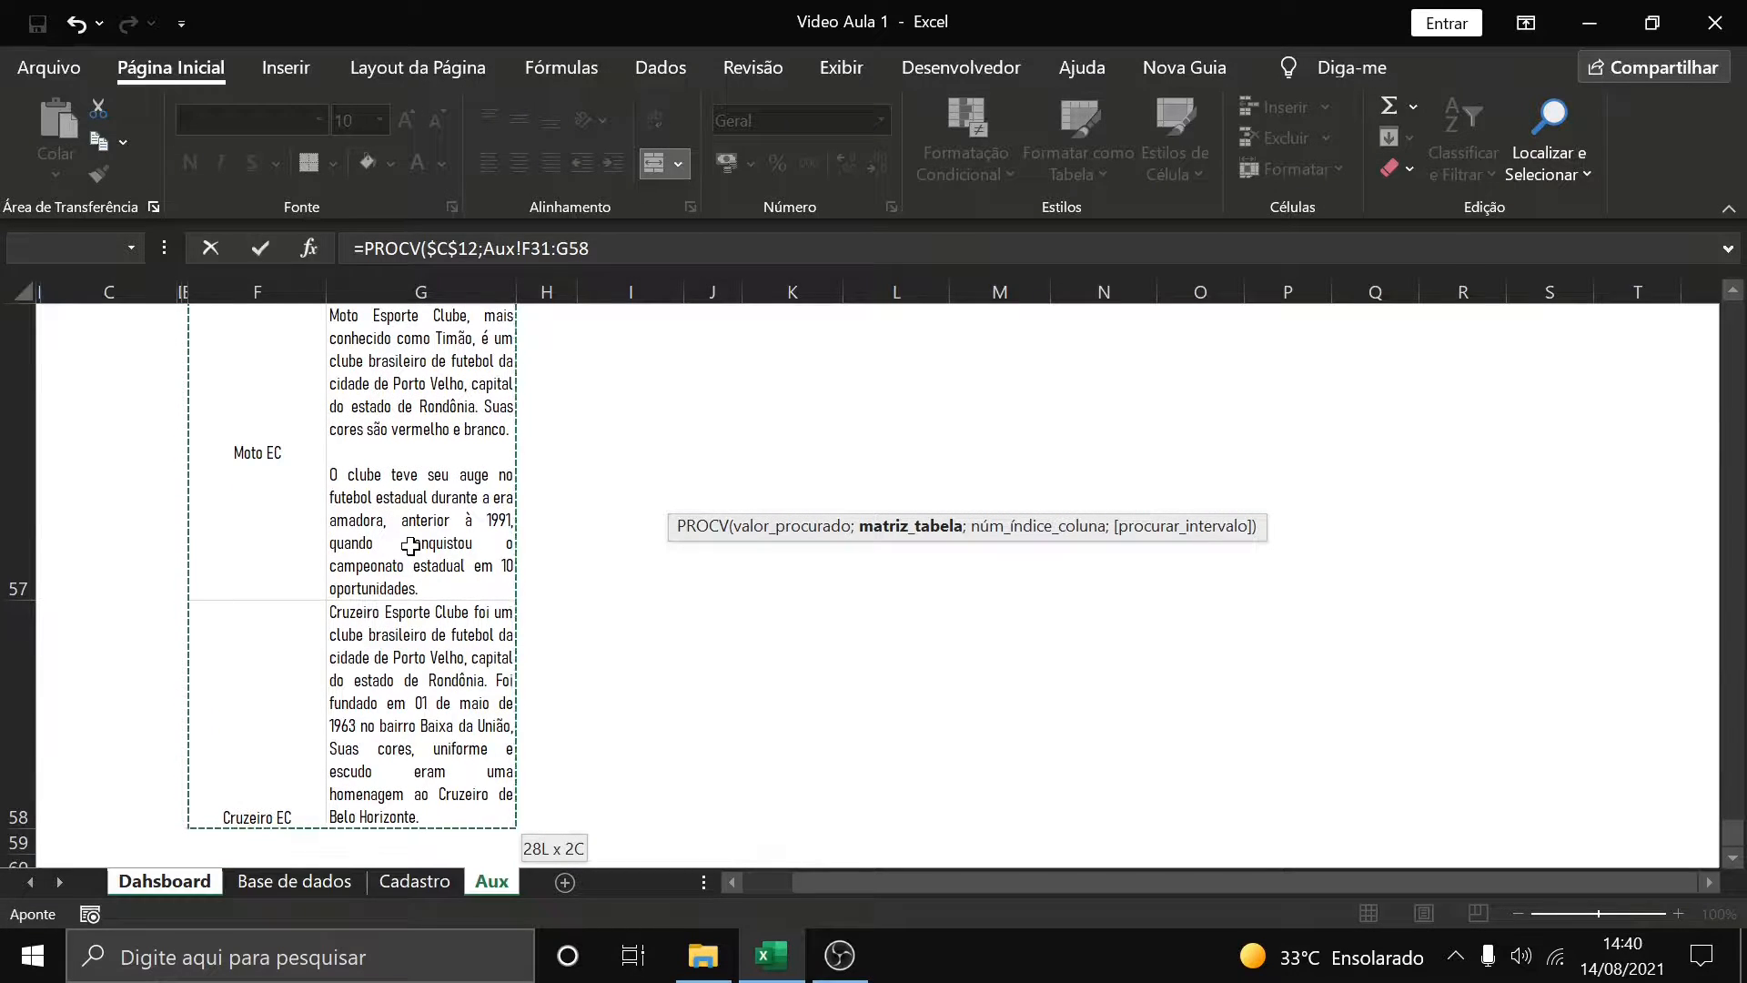
type(";")
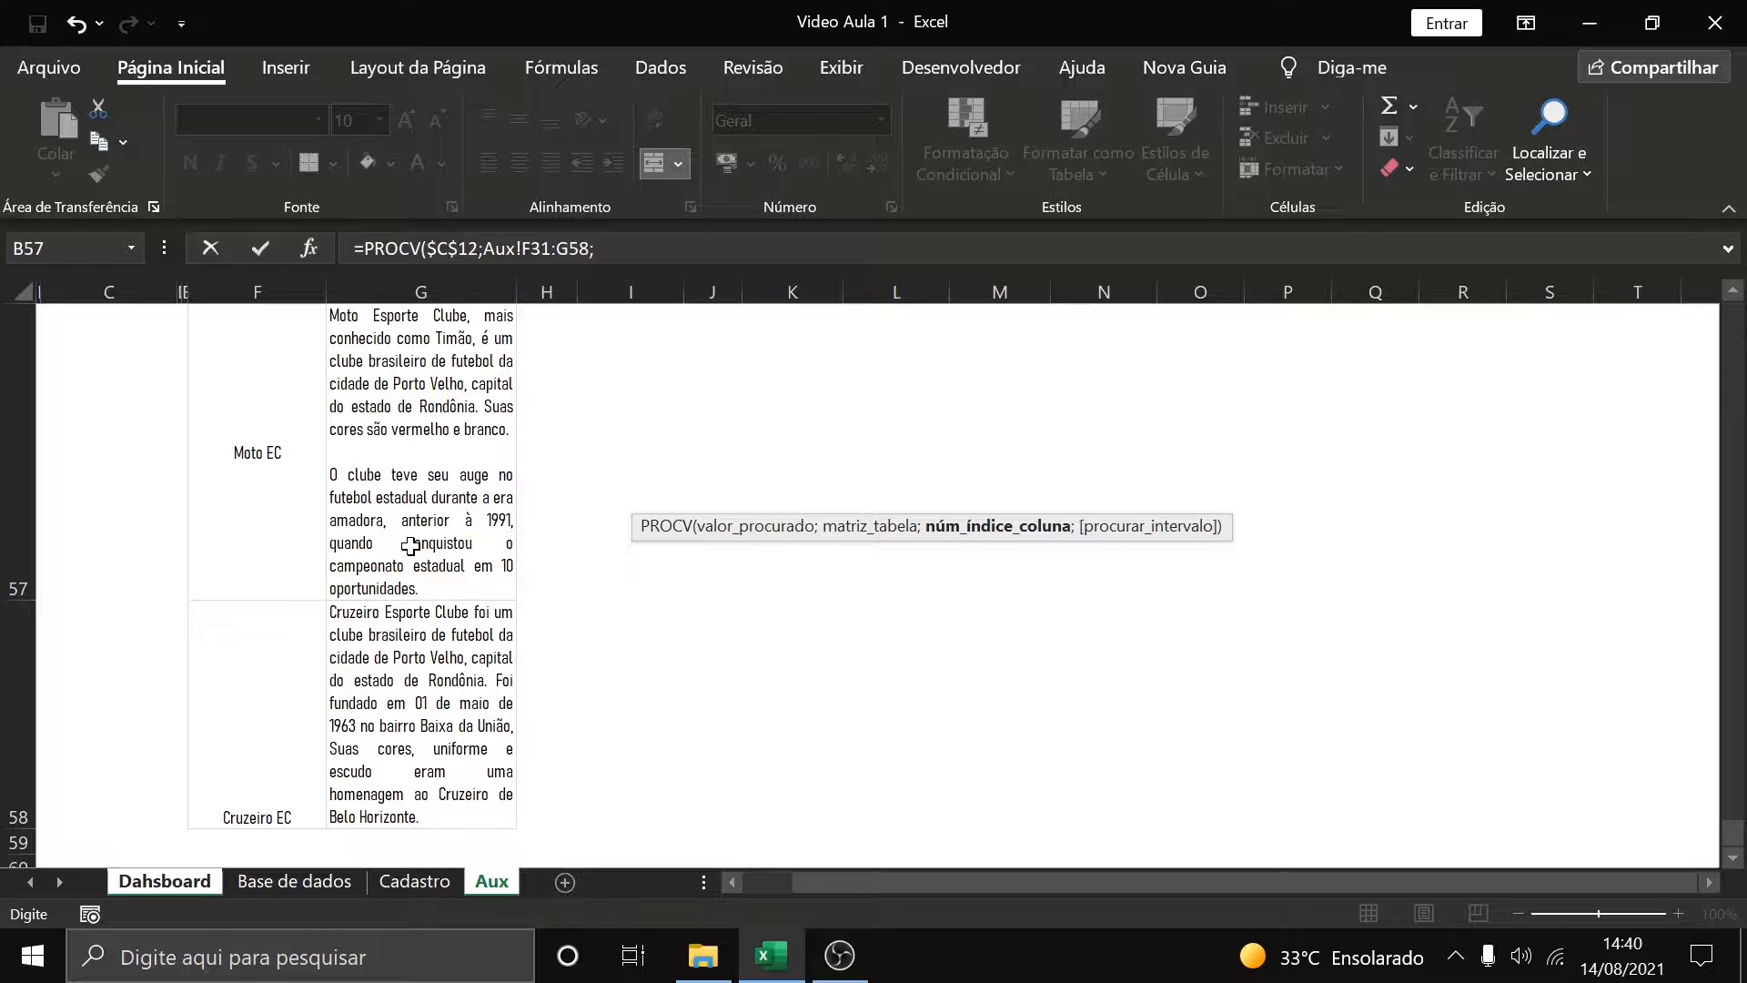
Look through the Times and História table on the Aux sheet to determine which column holds the club history
scroll(410, 546, "up", 9)
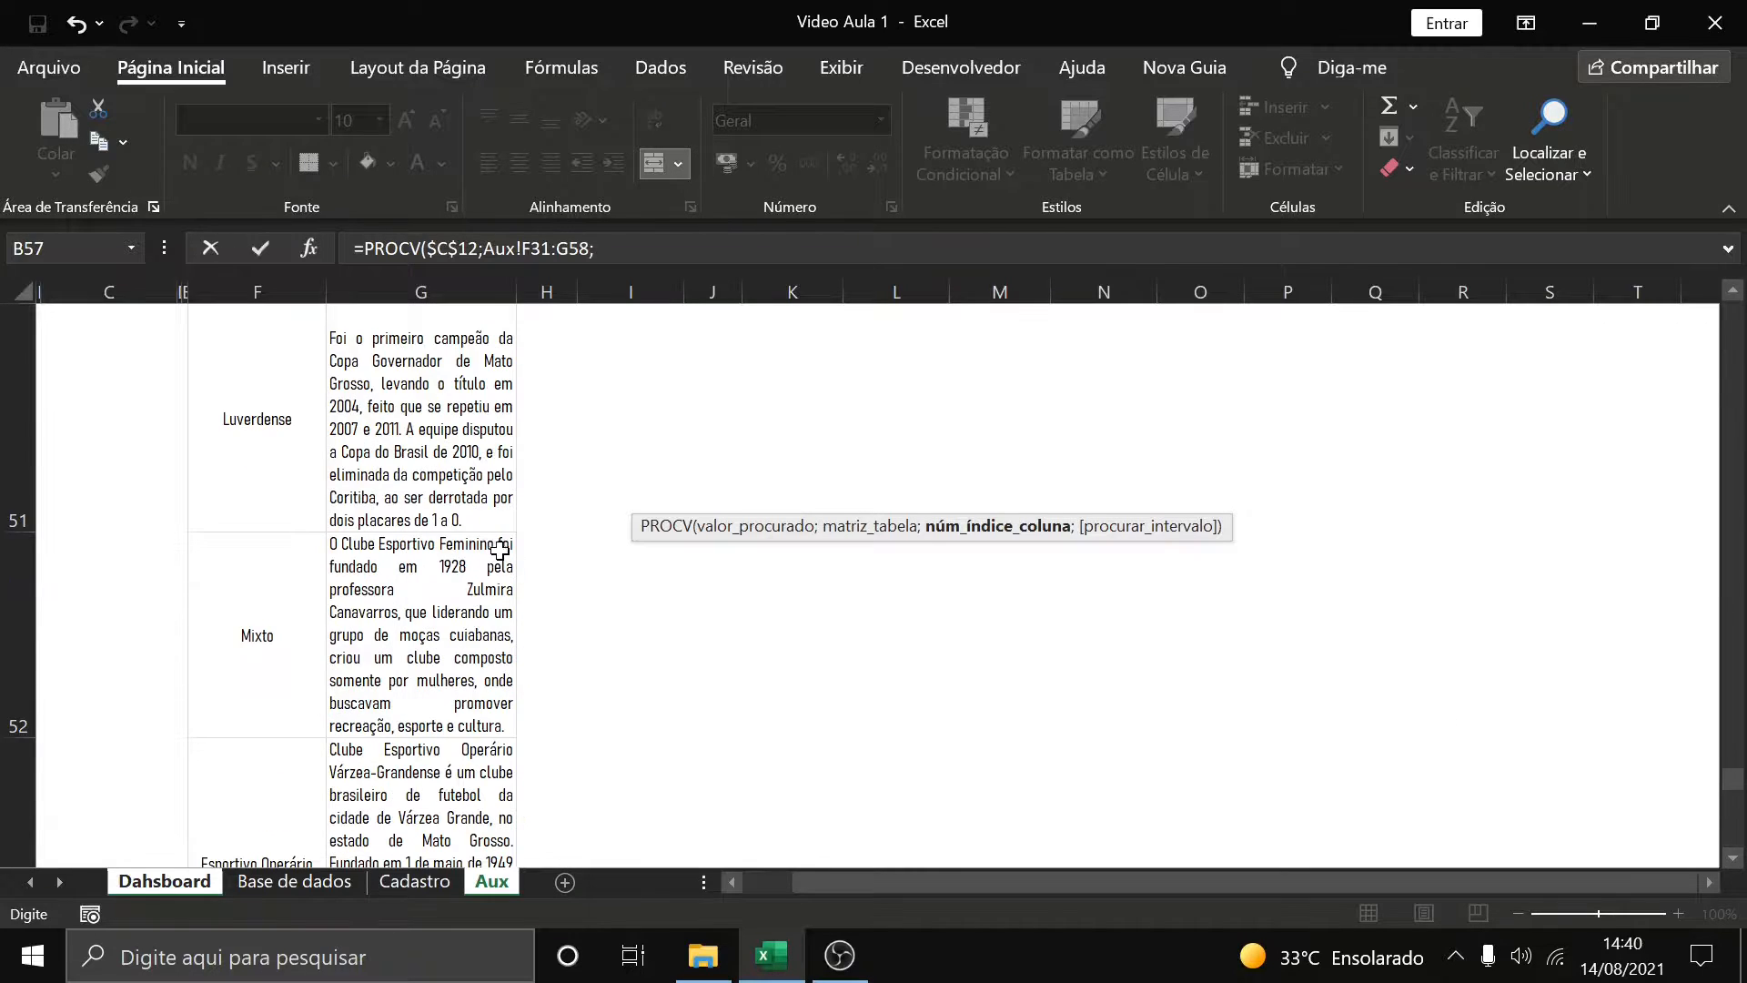
scroll(503, 549, "up", 9)
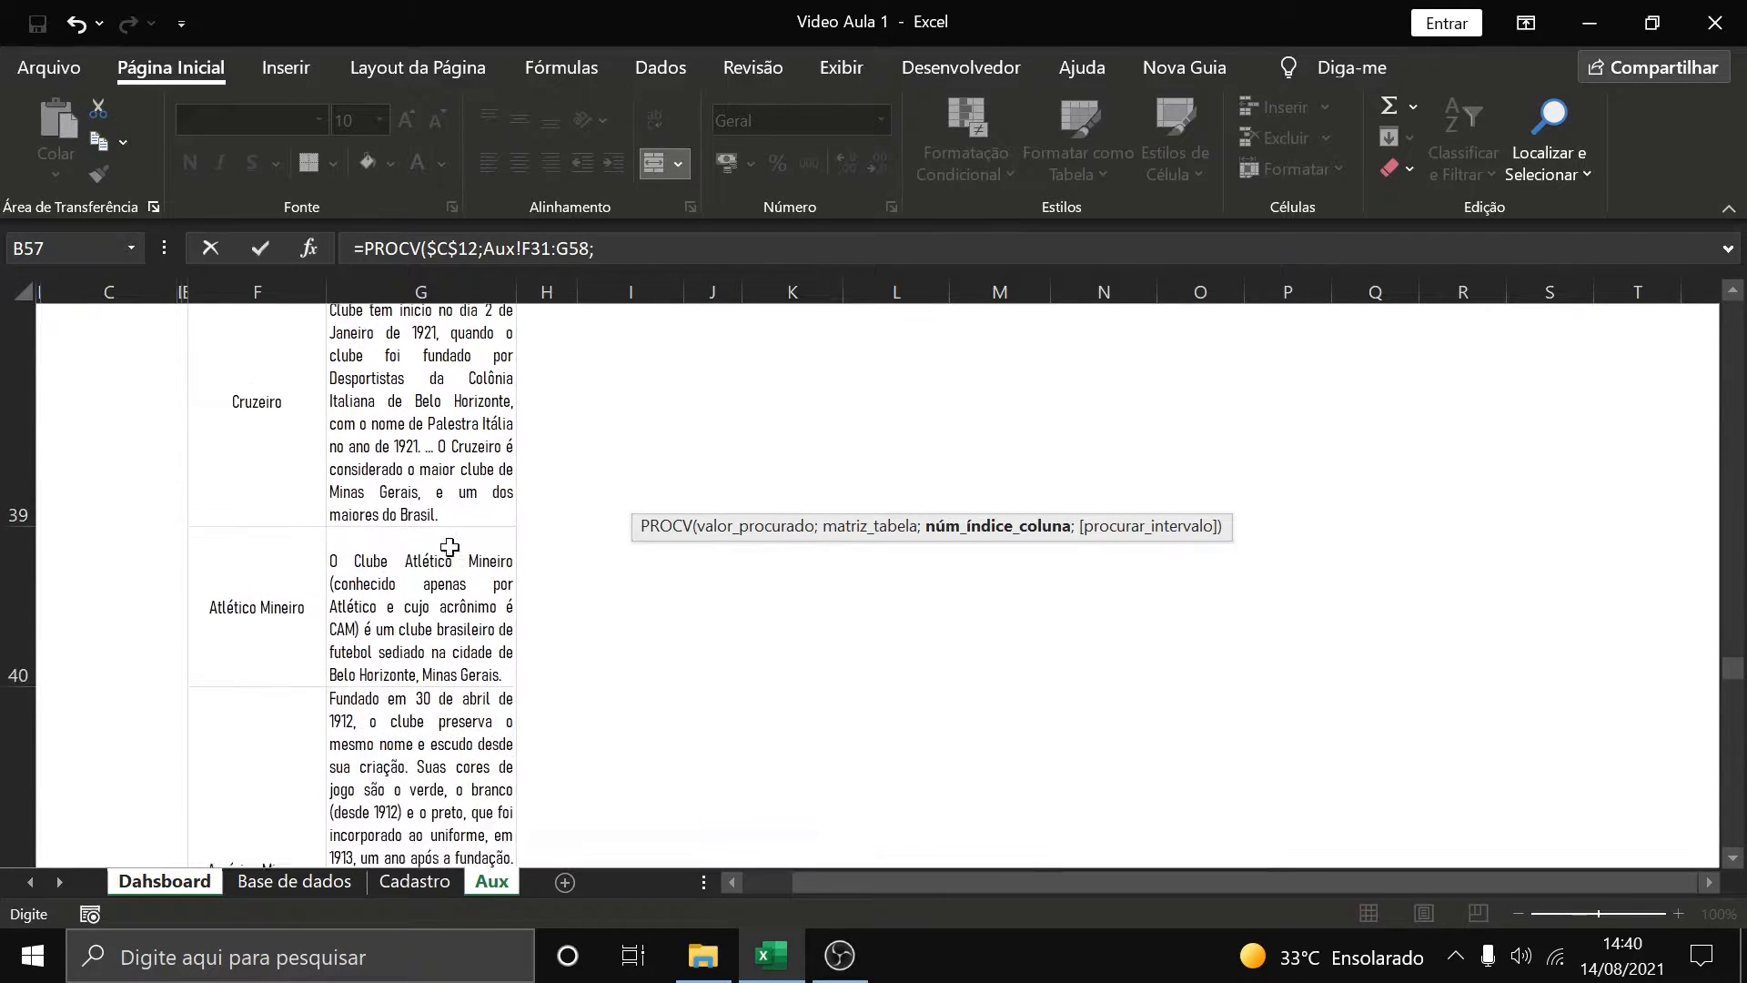
scroll(311, 495, "up", 8)
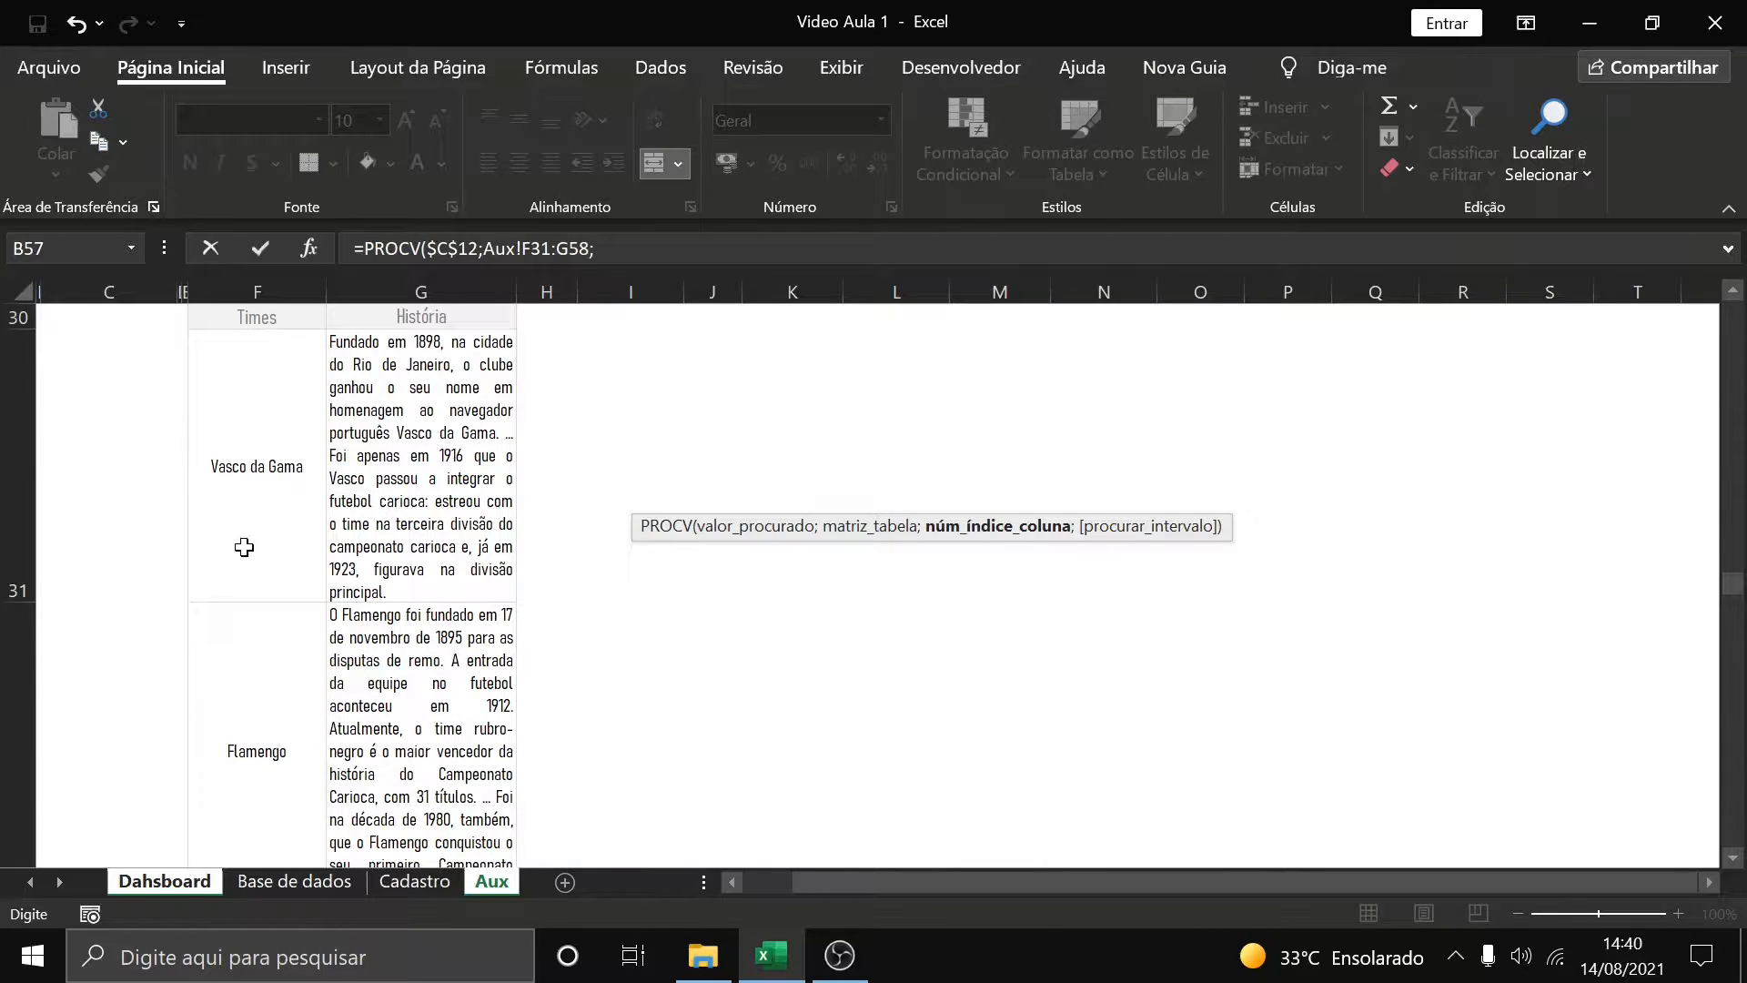
scroll(248, 798, "down", 2)
scroll(248, 792, "down", 7)
scroll(250, 819, "up", 15)
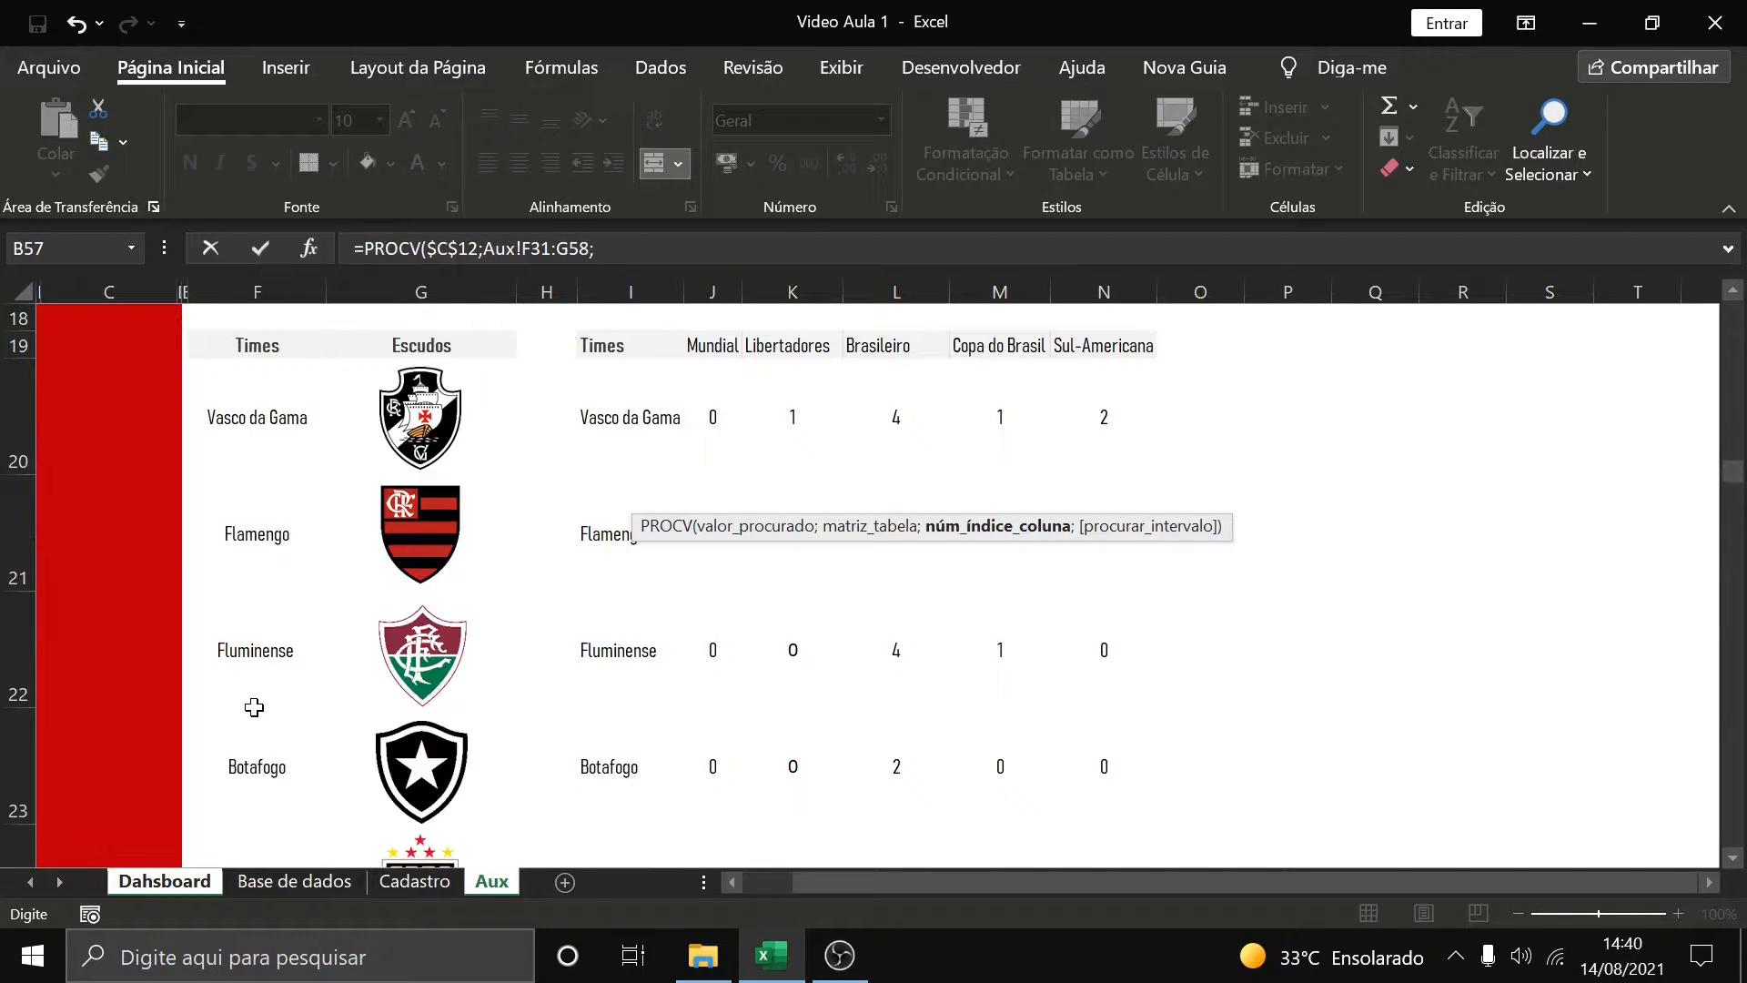
scroll(254, 707, "down", 5)
scroll(273, 637, "down", 1)
scroll(238, 538, "up", 1)
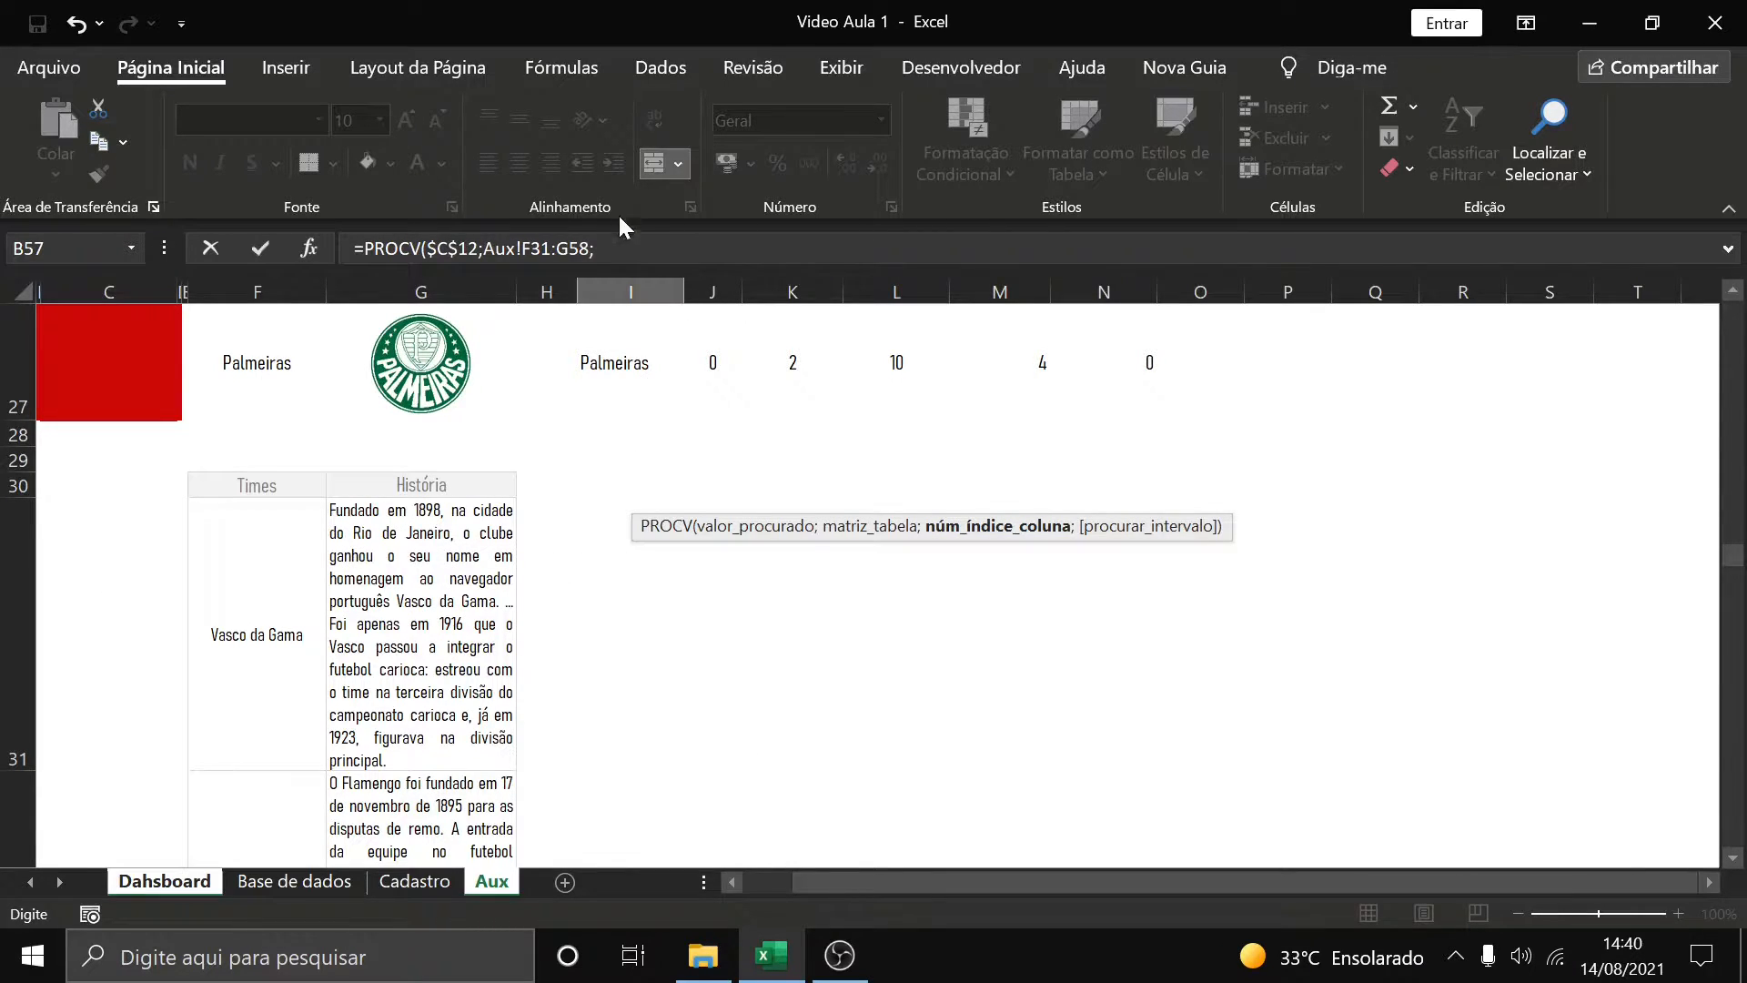
Complete the PROCV formula with column index 2 and the exact match option FALSO
left_click(649, 239)
type("2;")
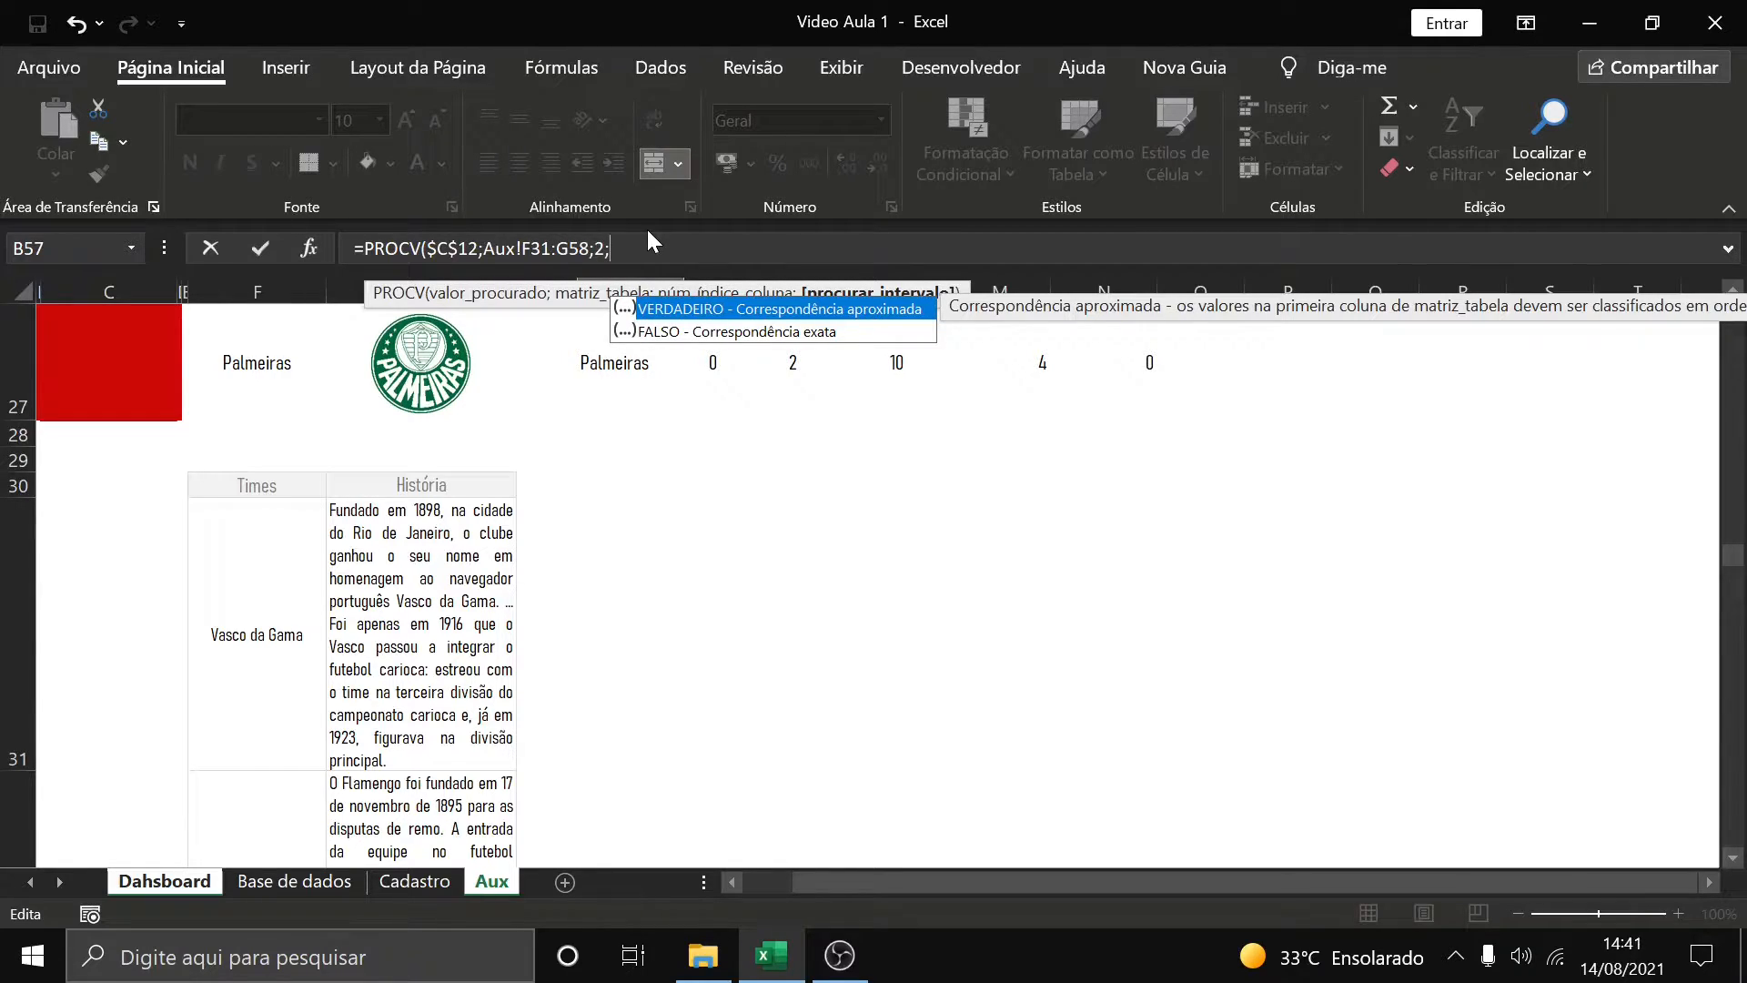
key("Down")
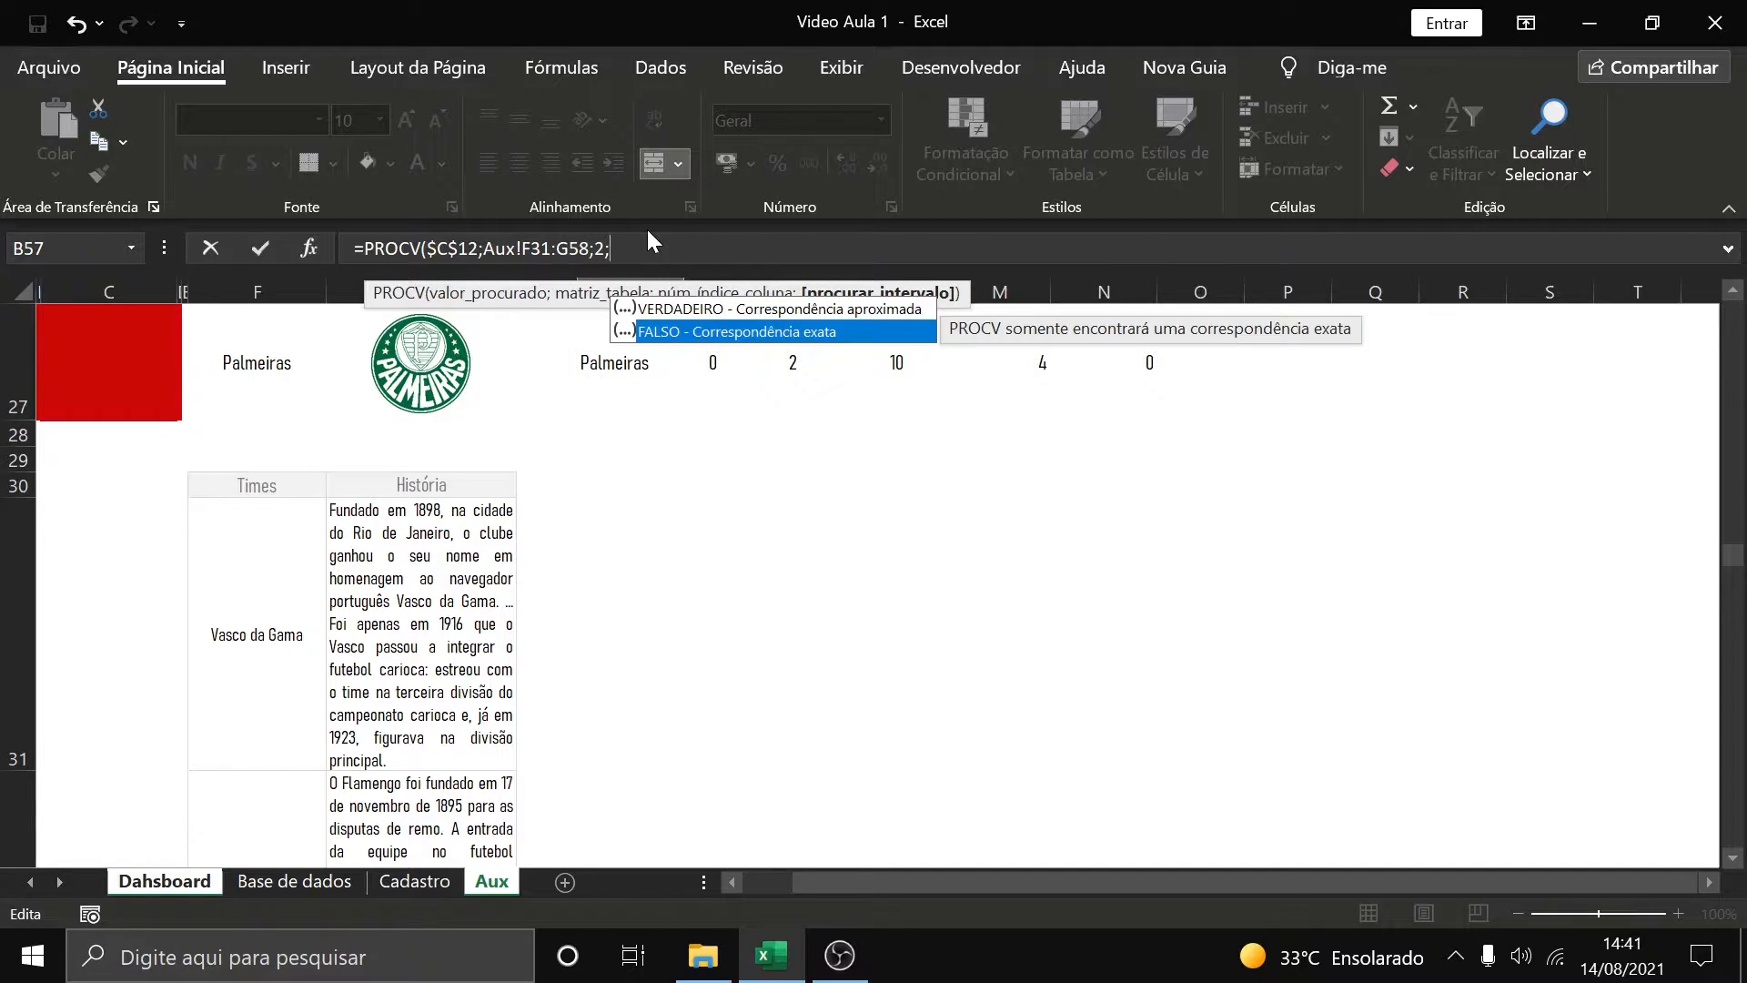
key("Tab")
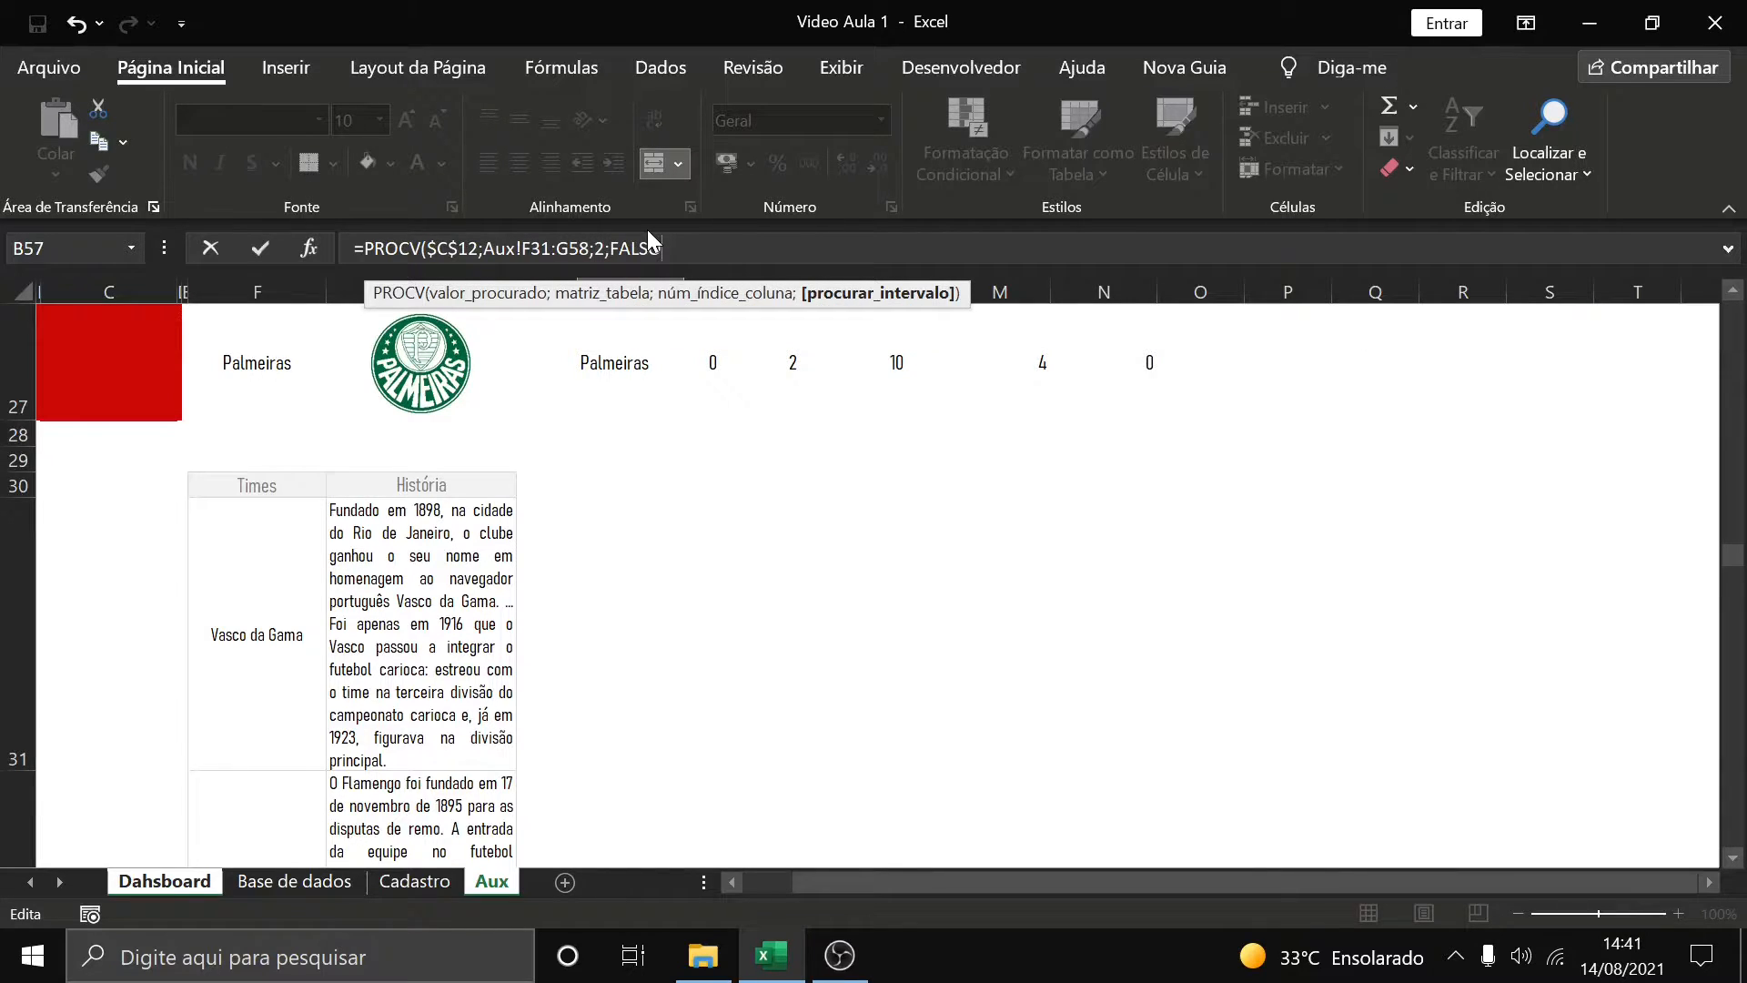
type(")")
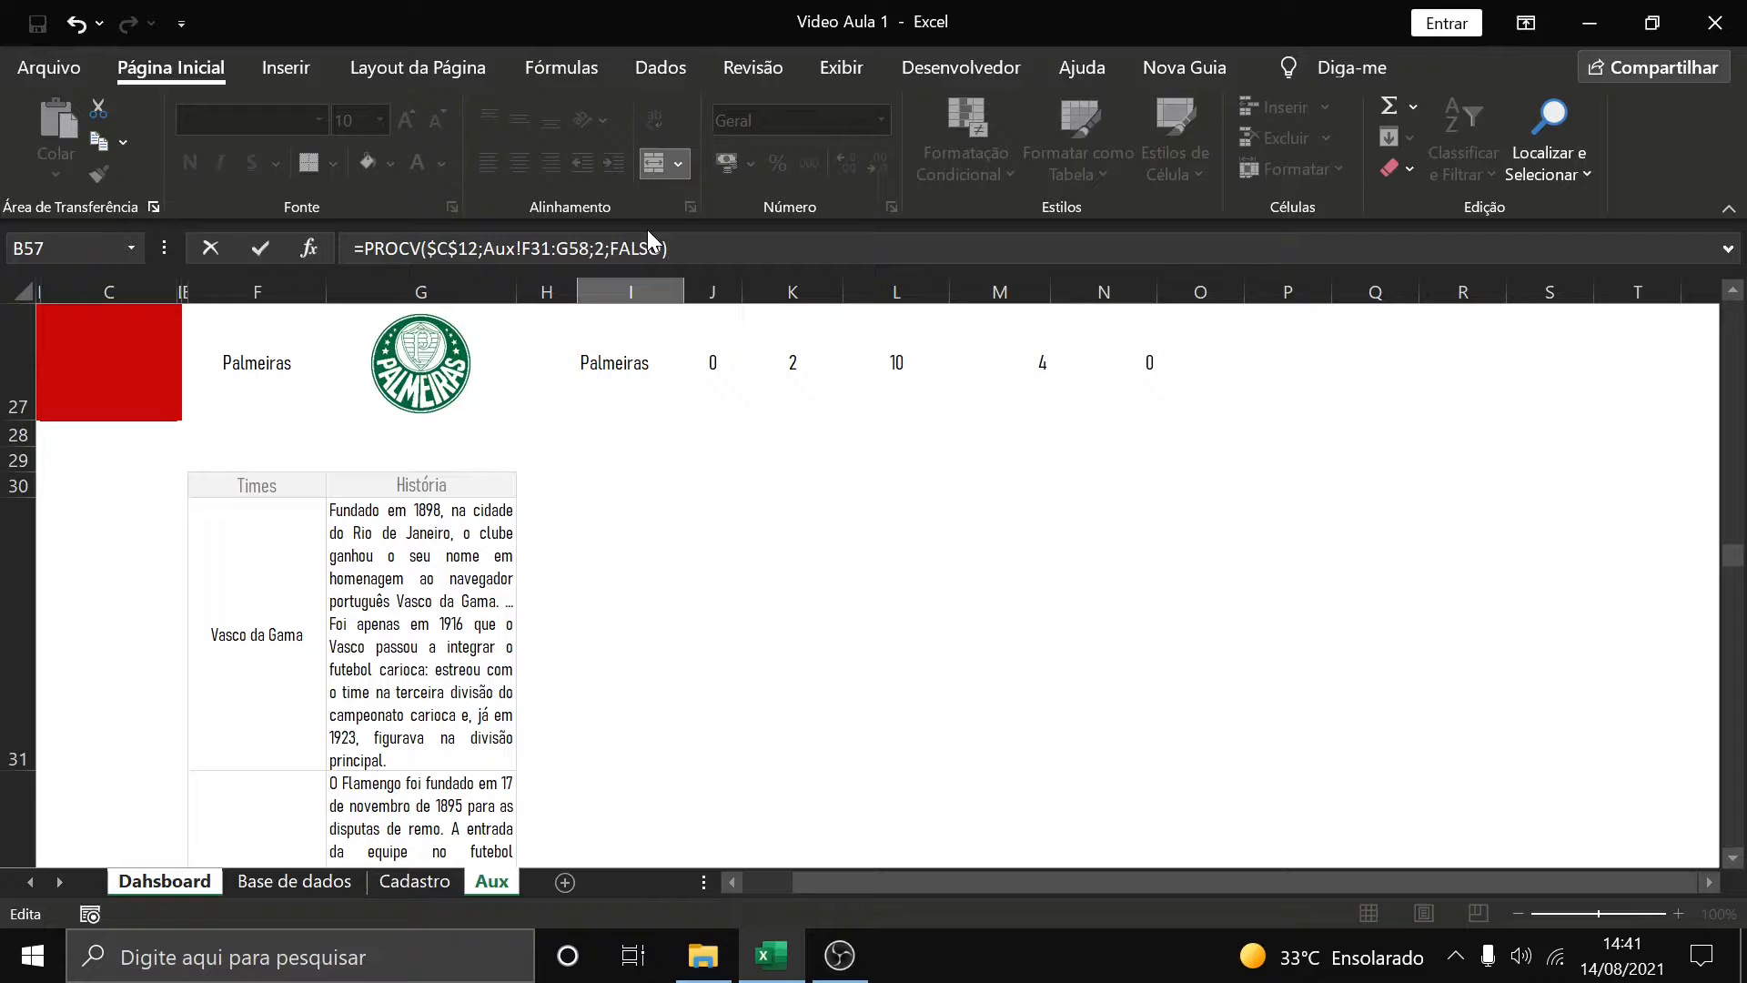
key("Return")
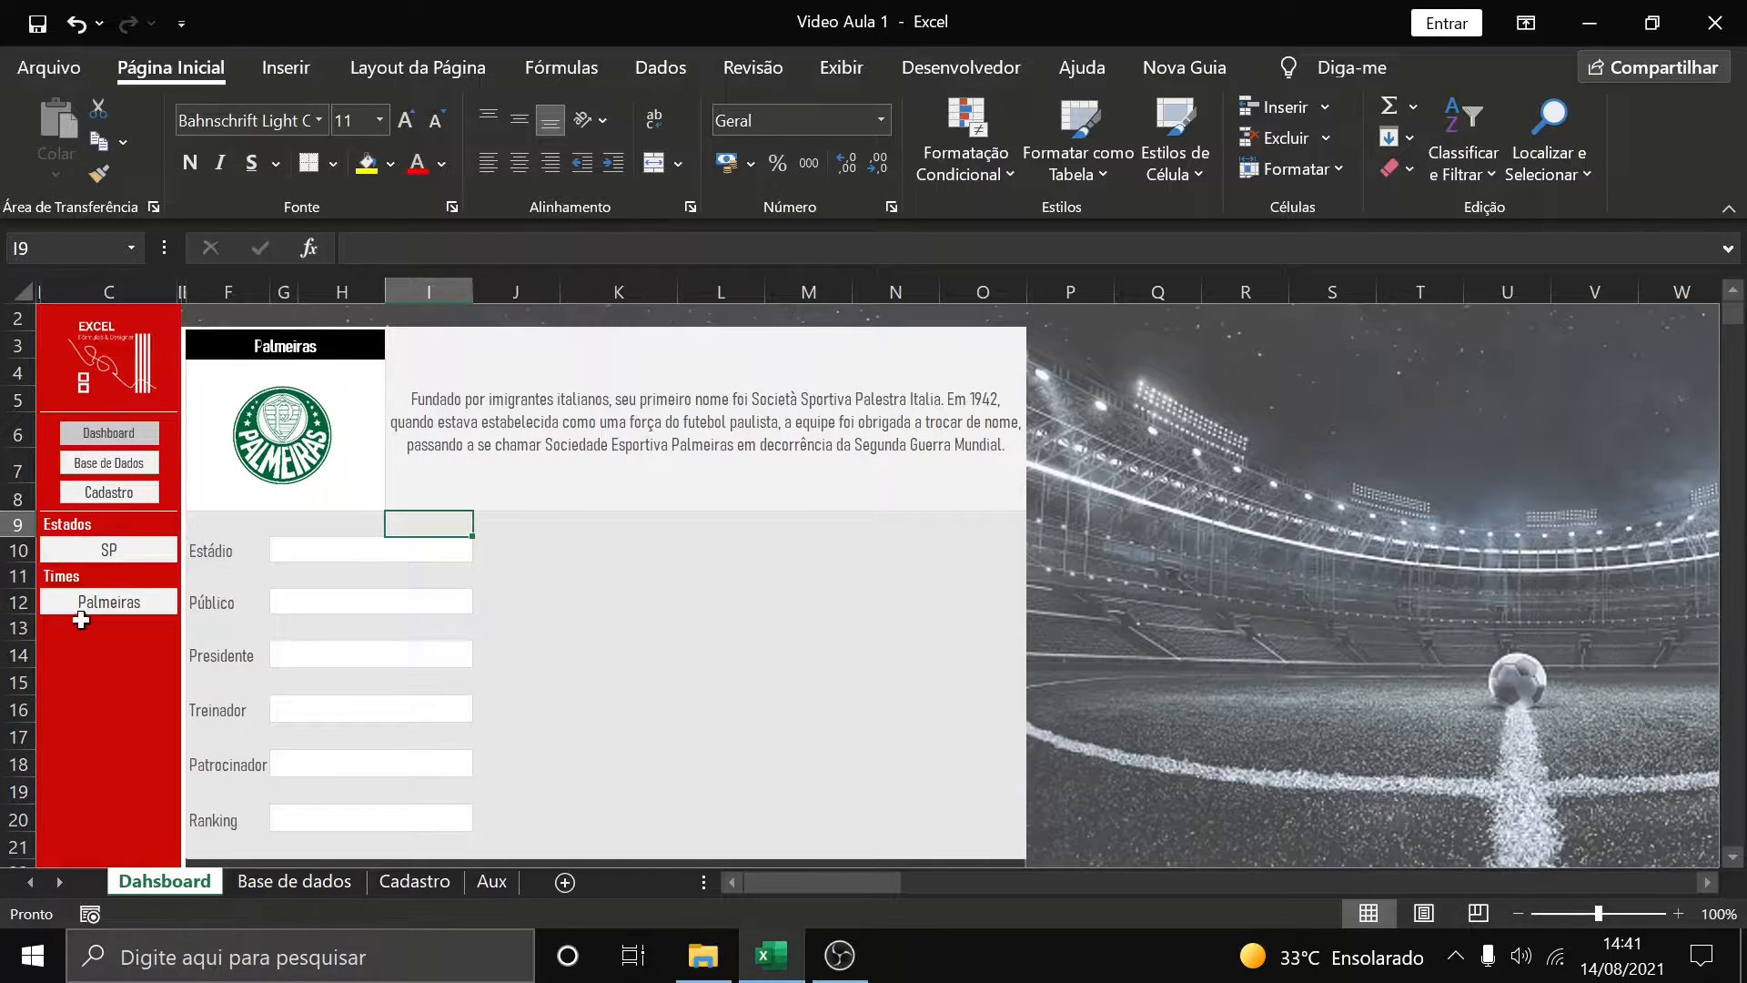
Test the history lookup by switching the Times selection to São Paulo, Corinthians and Santos in turn
left_click(109, 601)
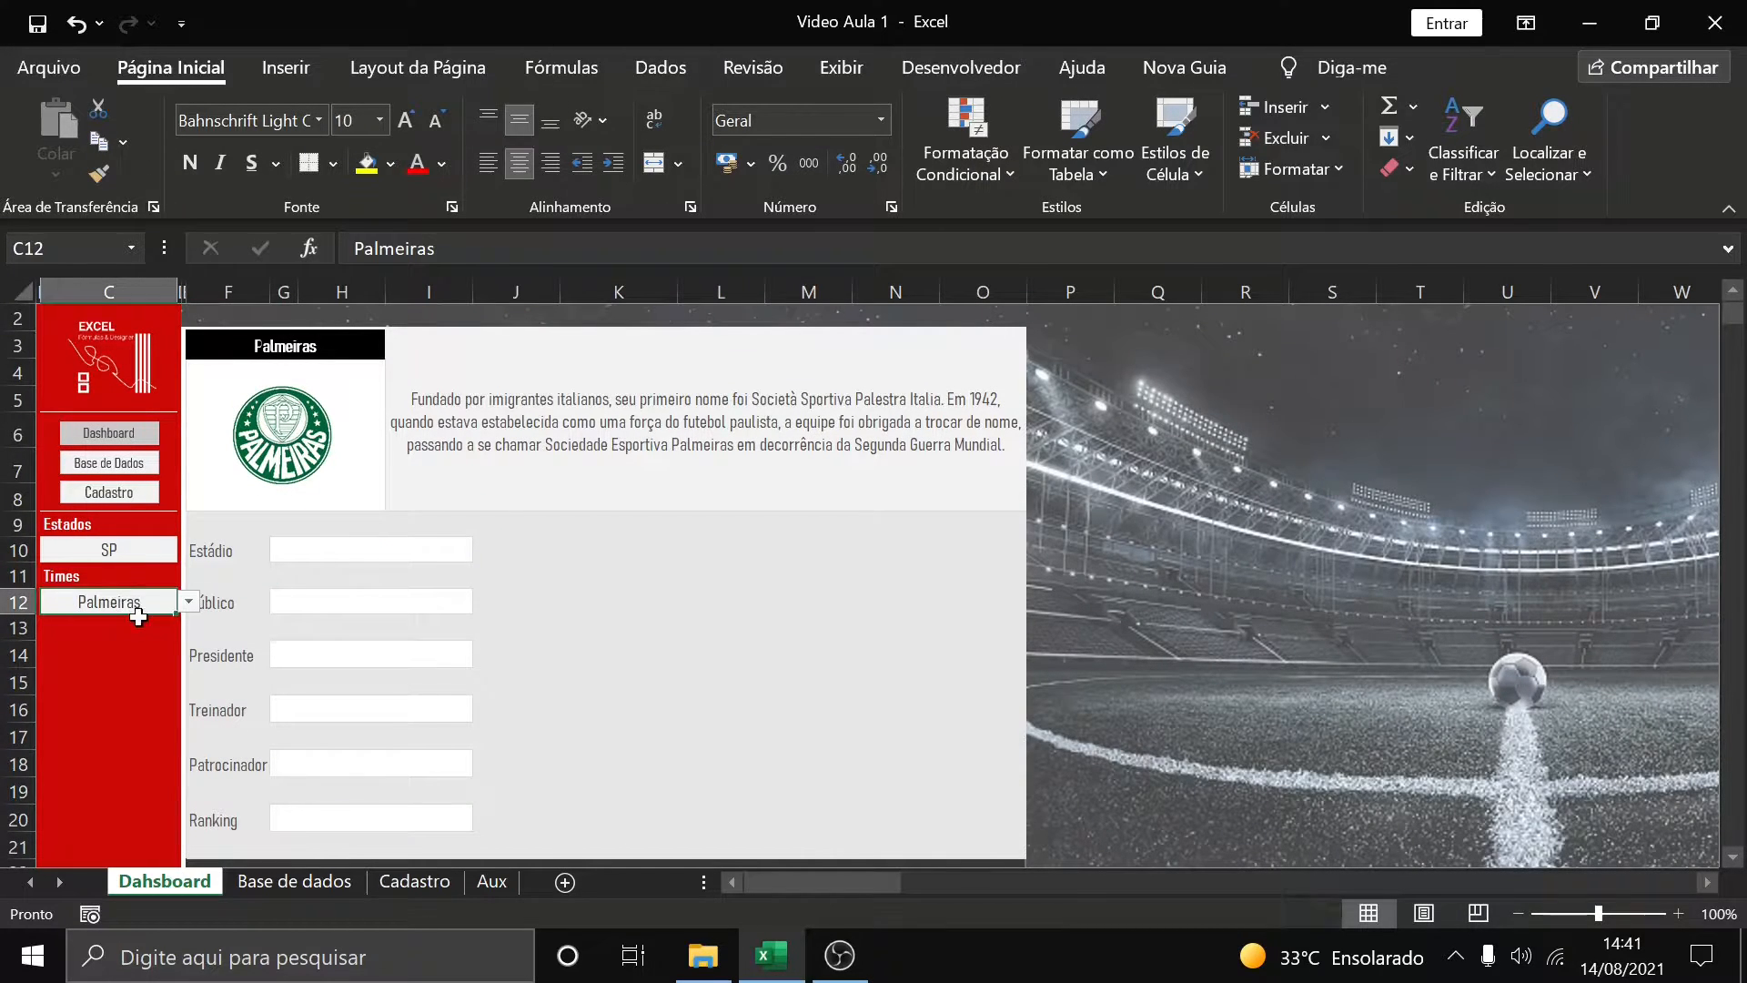
left_click(189, 601)
left_click(118, 624)
left_click(188, 601)
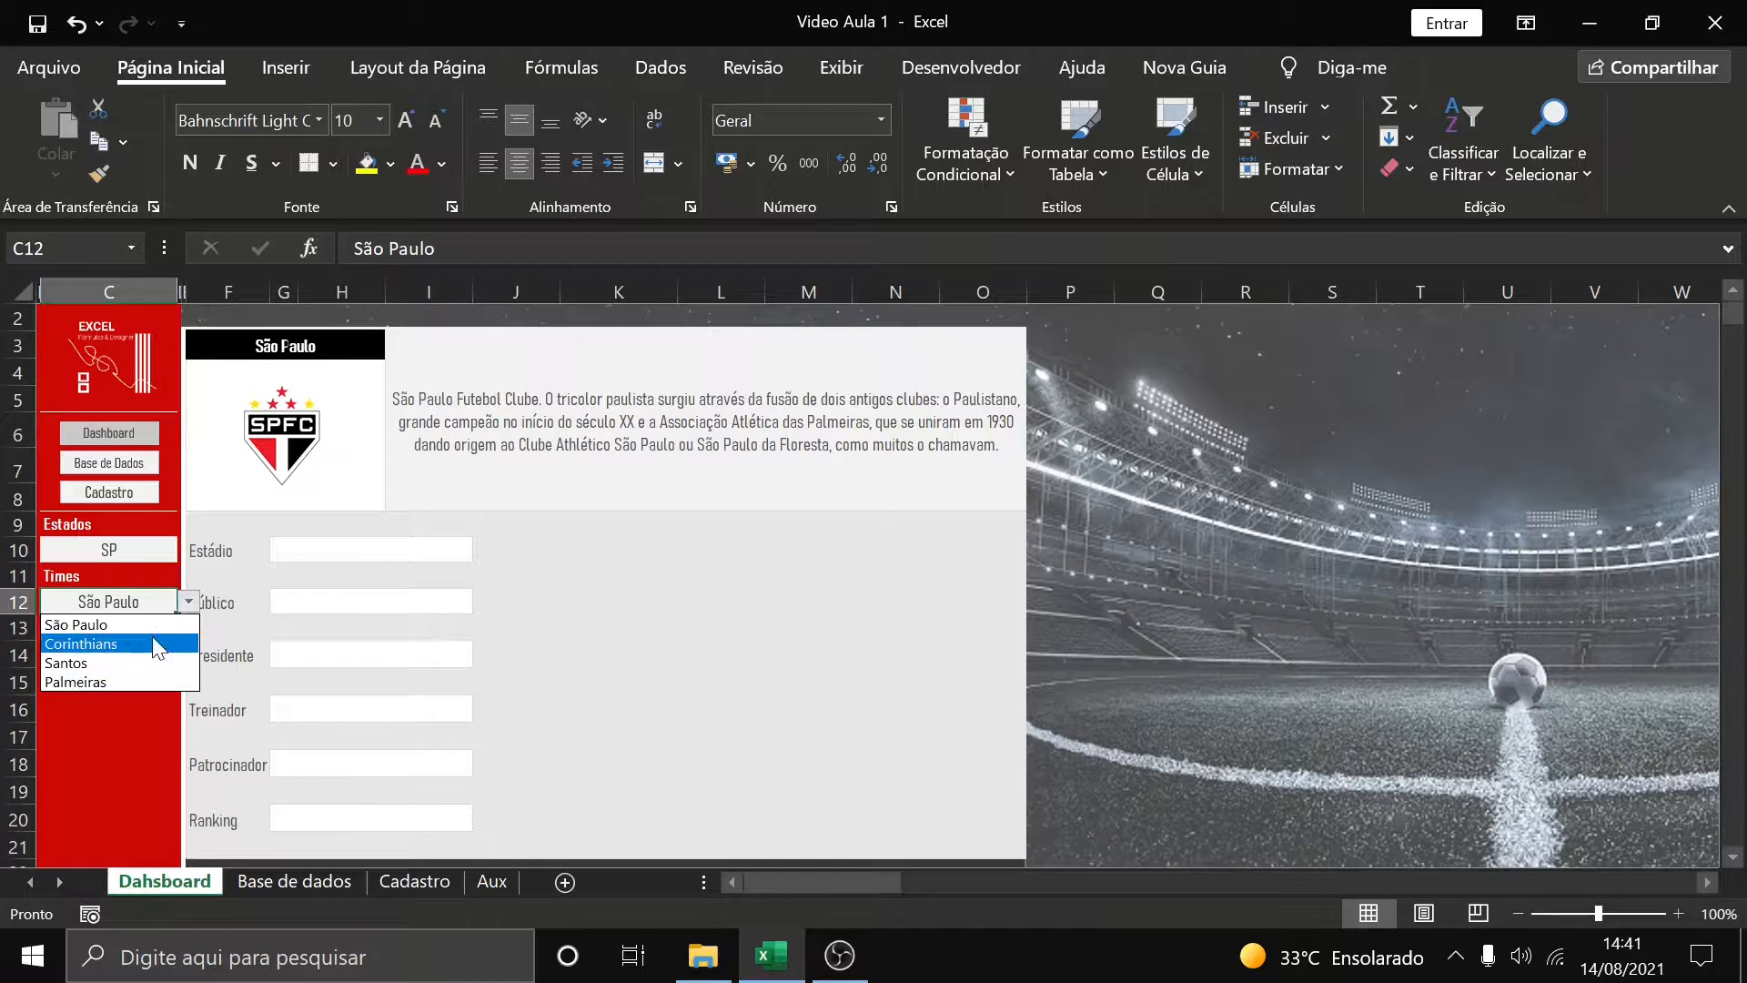
left_click(151, 641)
left_click(190, 603)
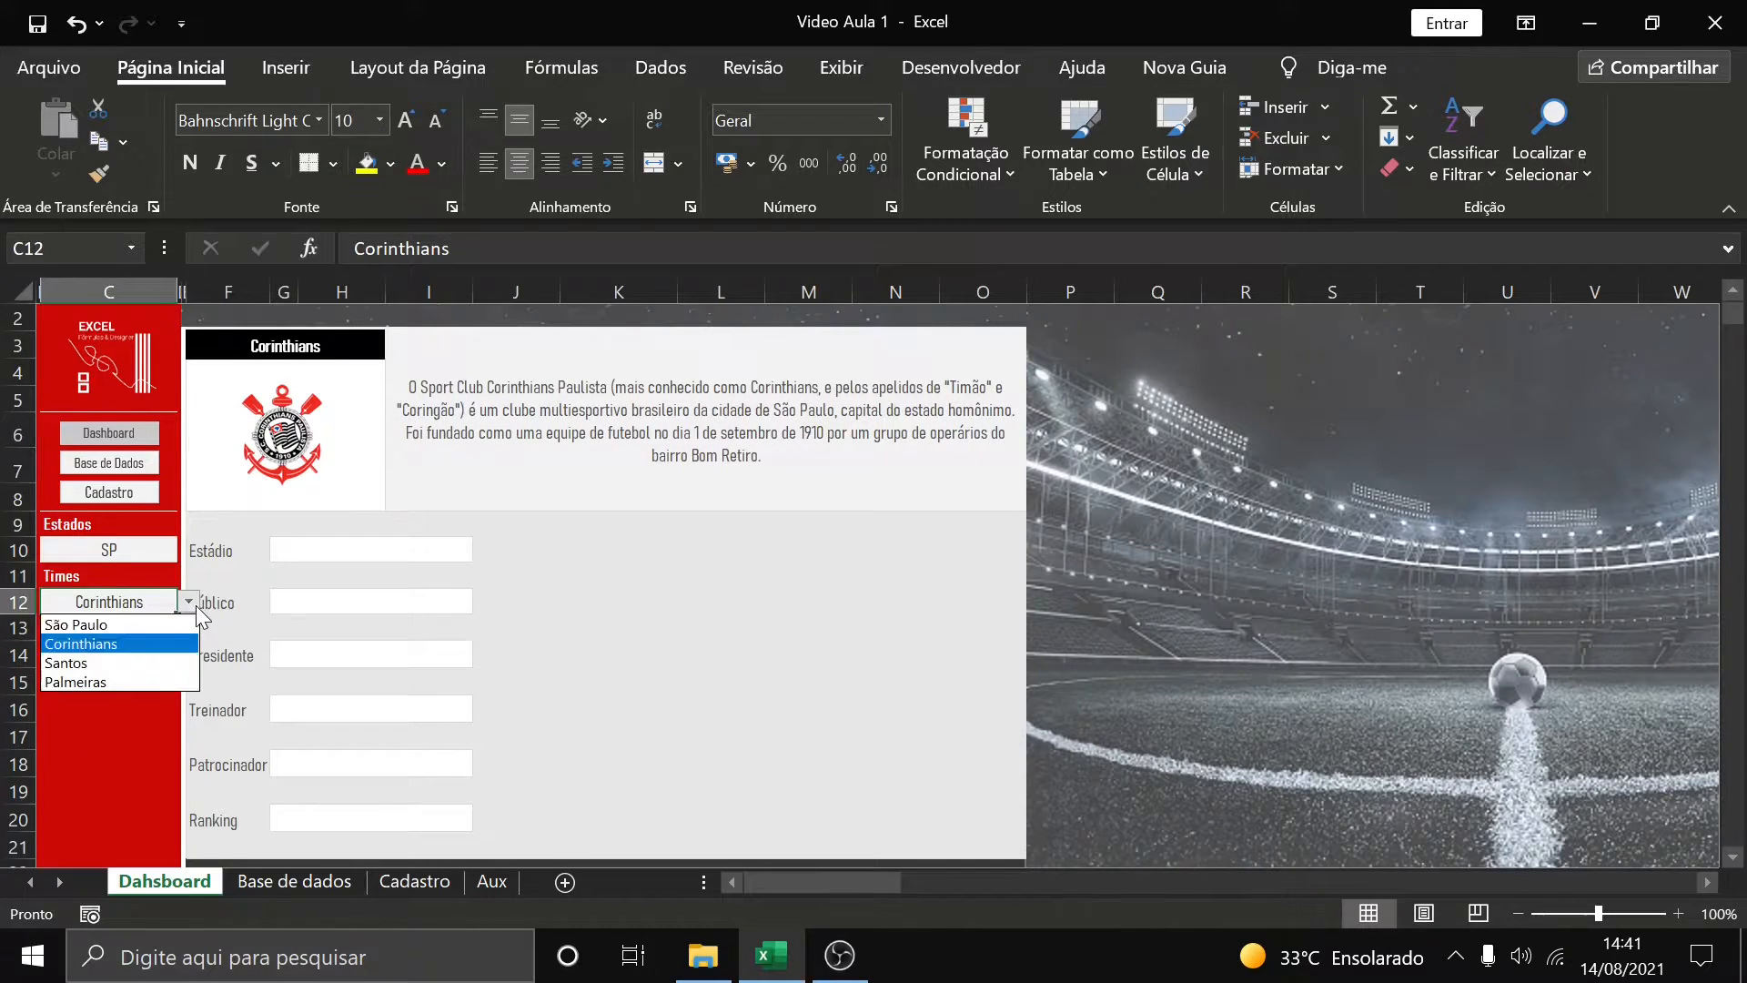
left_click(165, 665)
Set the Estados selection to RJ and the Times selection to Vasco da Gama
left_click(146, 551)
left_click(188, 550)
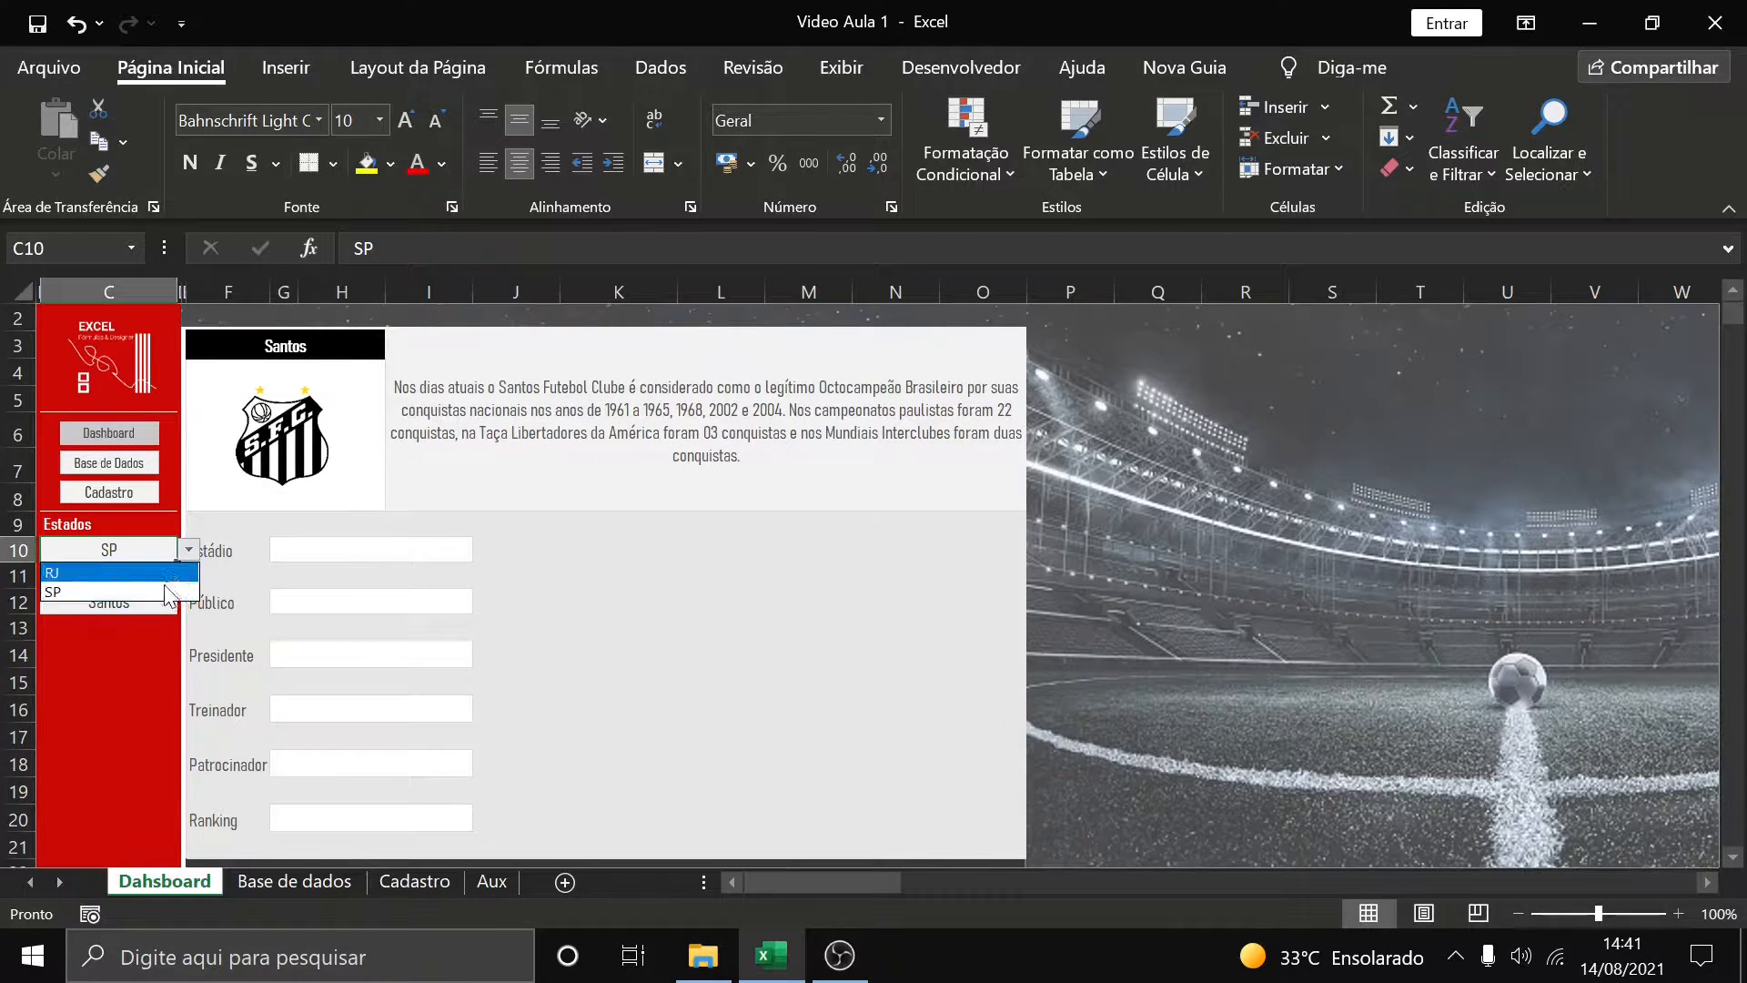
left_click(128, 572)
left_click(169, 602)
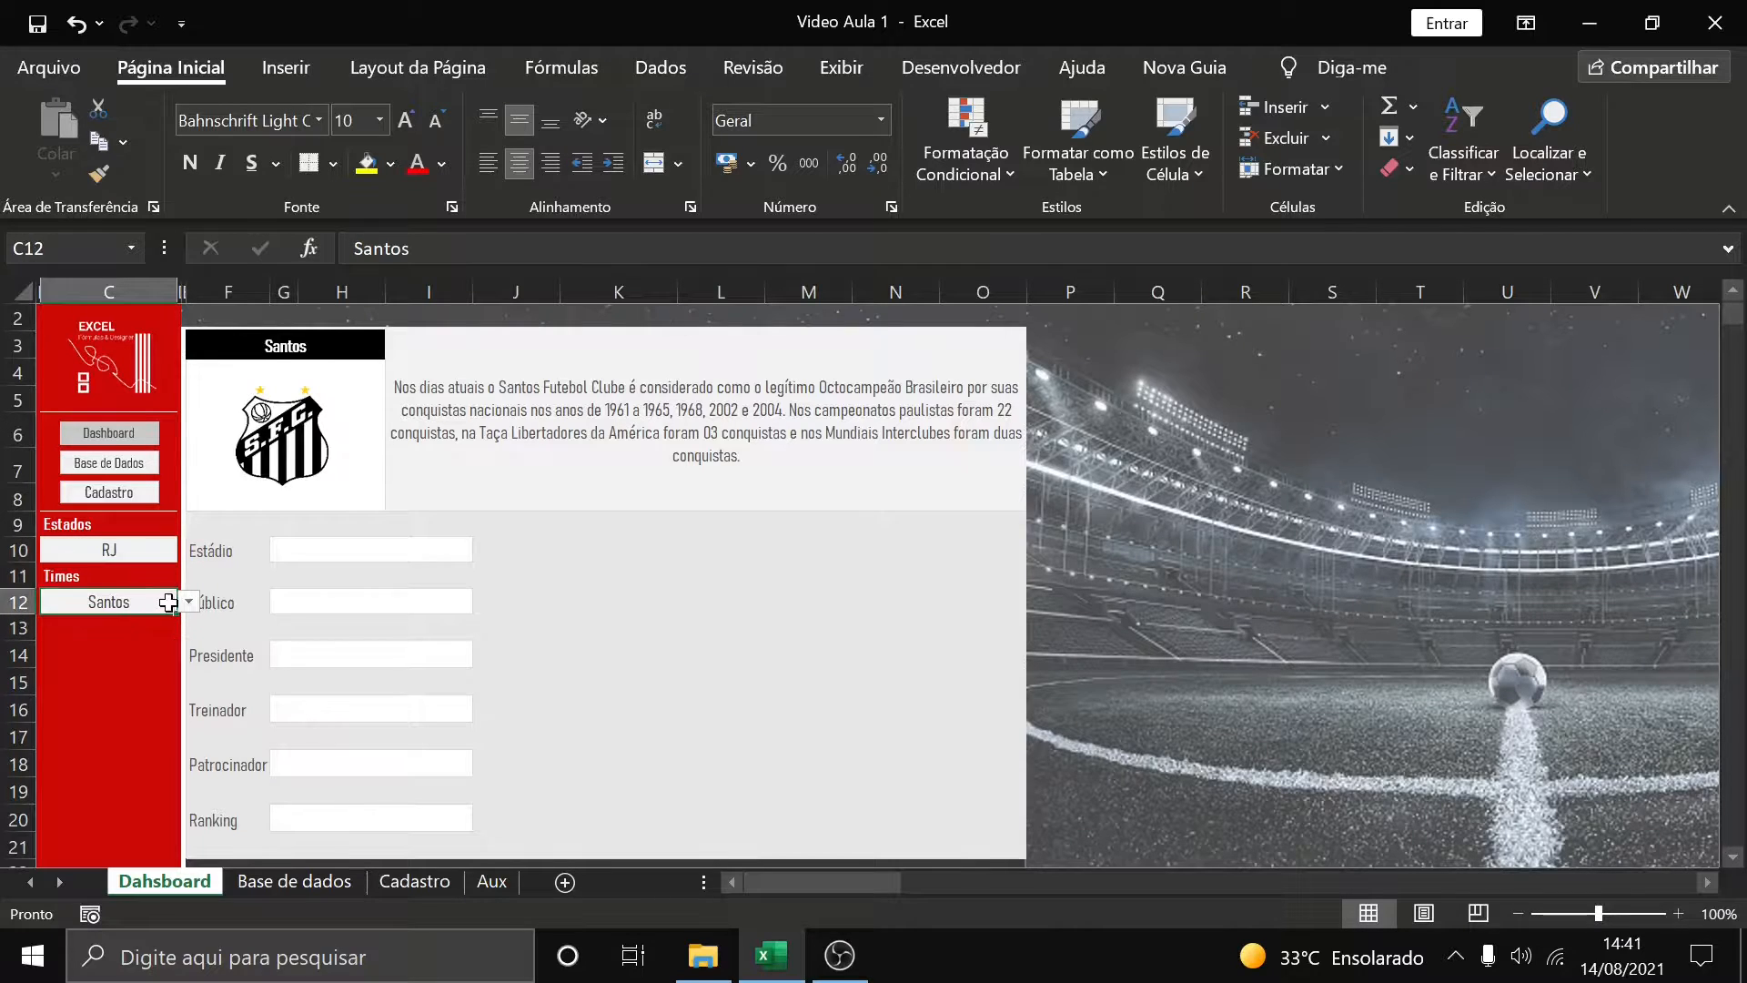
left_click(188, 602)
left_click(177, 623)
Switch the Times selection through Flamengo and Fluminense, ending on Botafogo
left_click(189, 601)
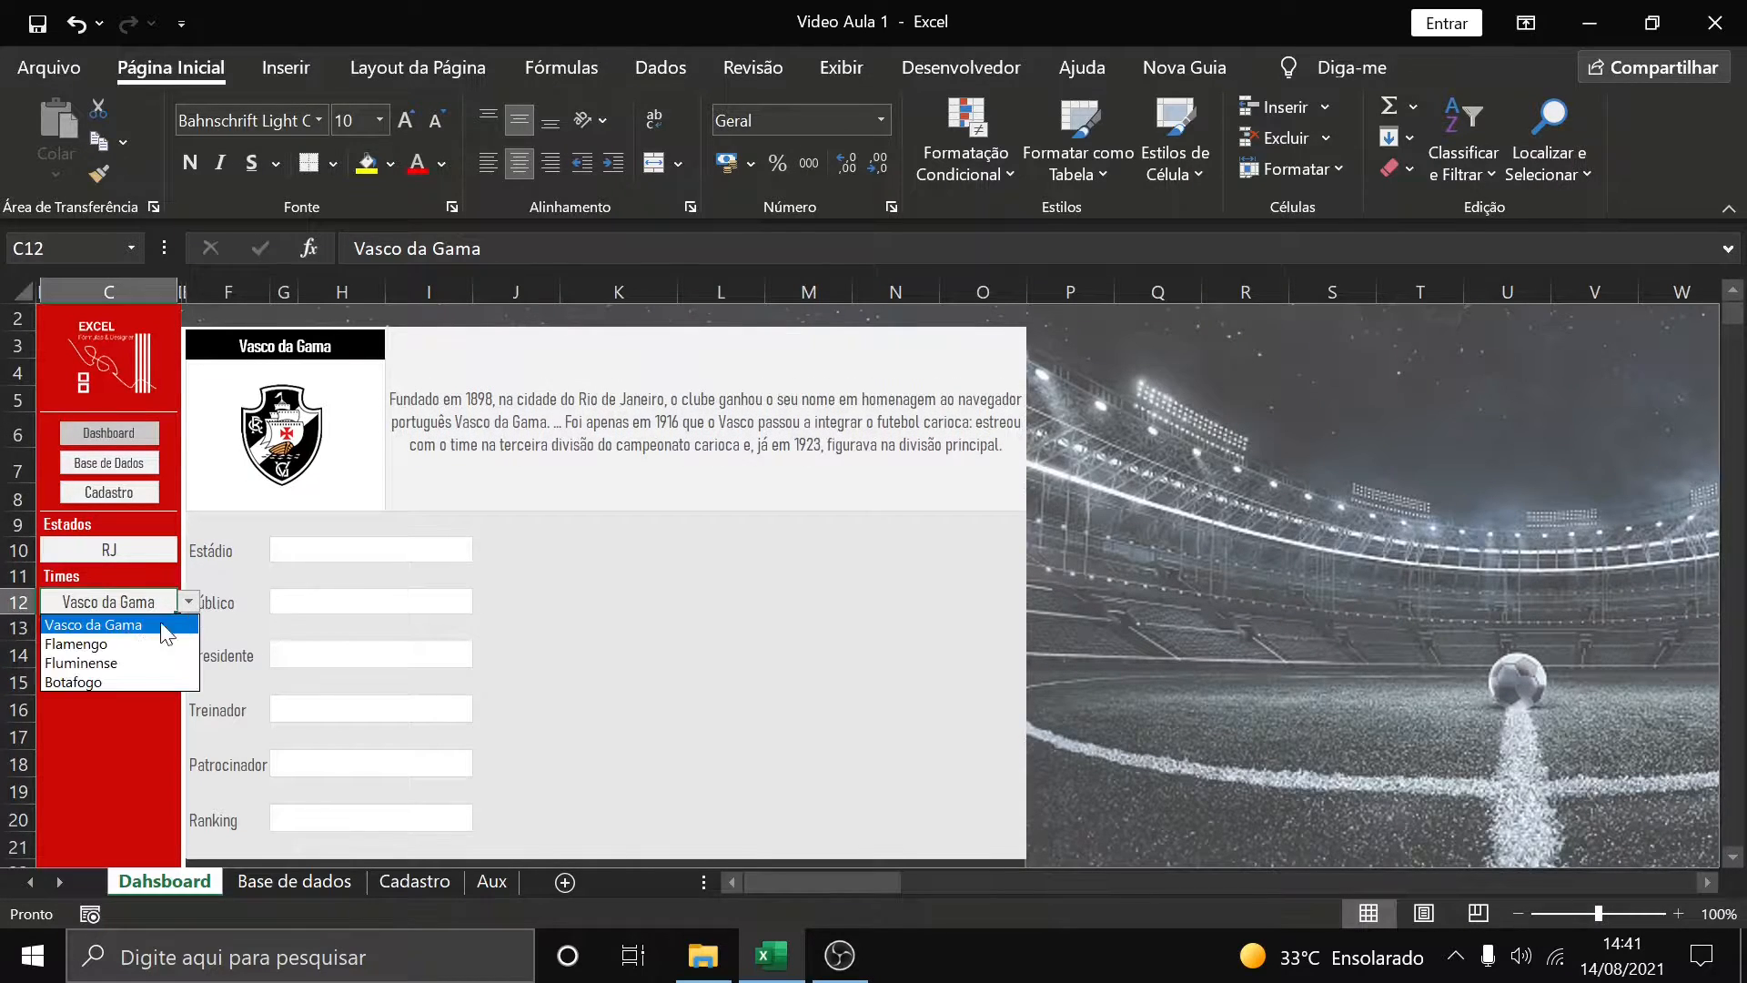
left_click(145, 644)
left_click(189, 601)
left_click(153, 664)
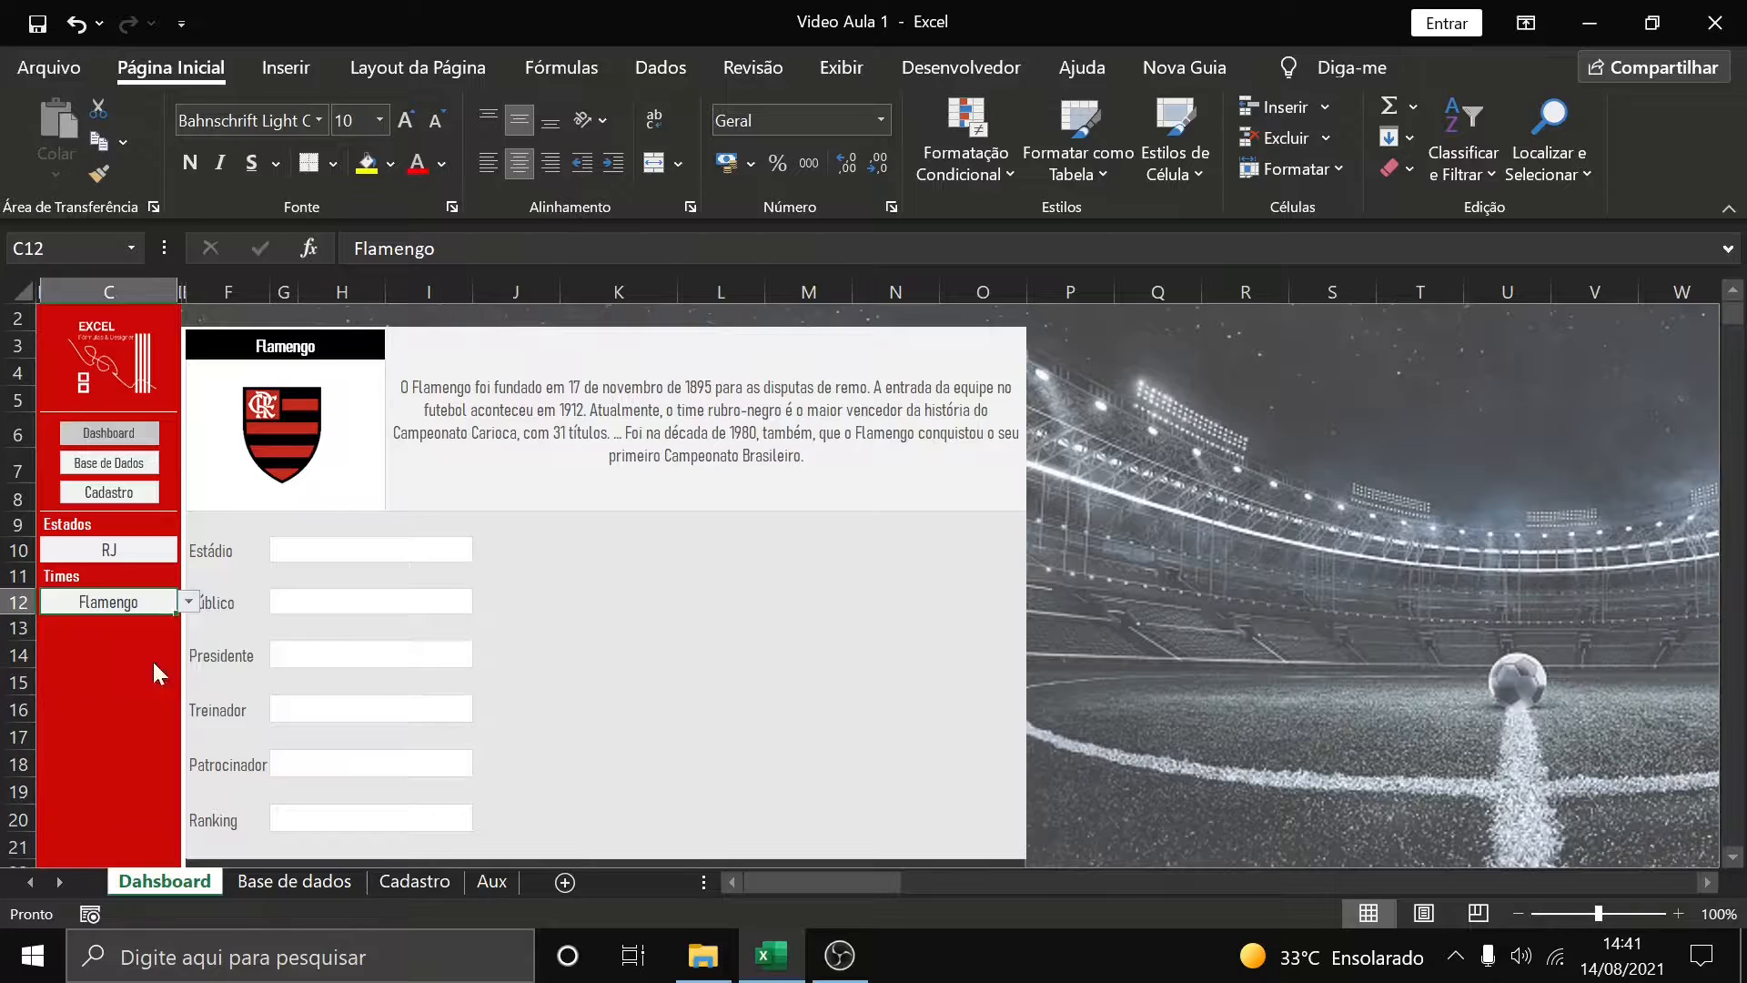
left_click(189, 601)
left_click(140, 681)
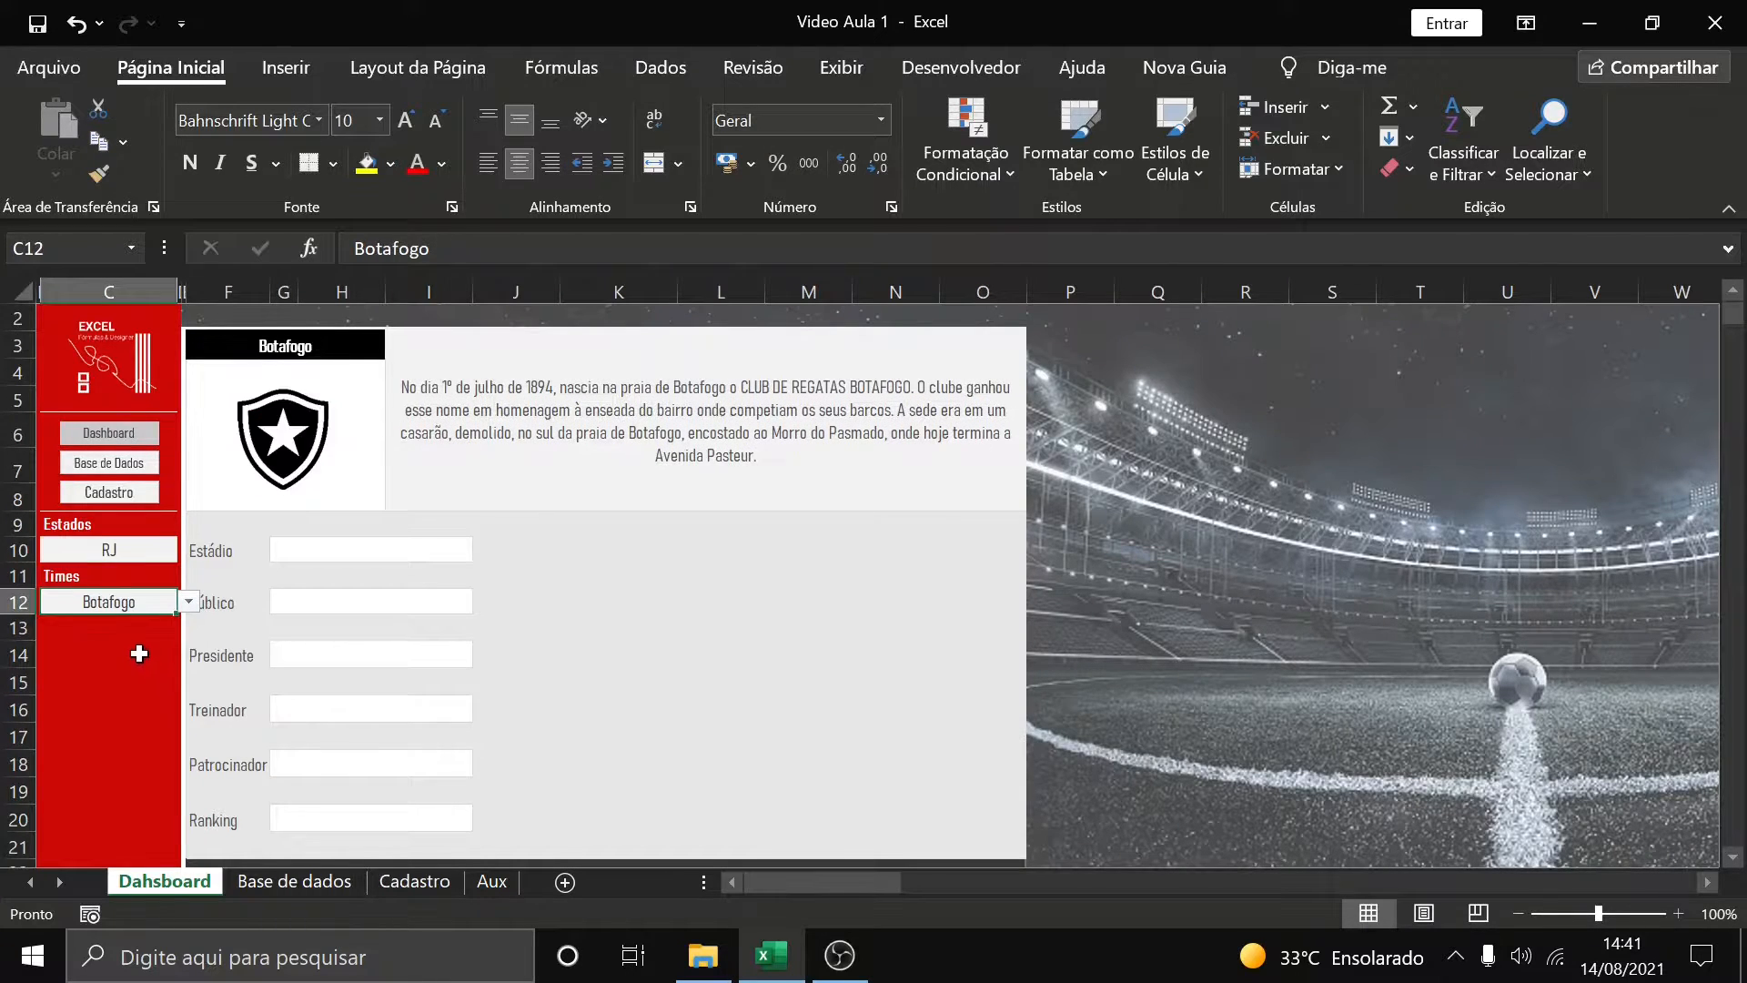
Start an ÍNDICE formula in the Estádio field with the Estádio range H15:H24 of the Base de dados sheet as its array
left_click(387, 551)
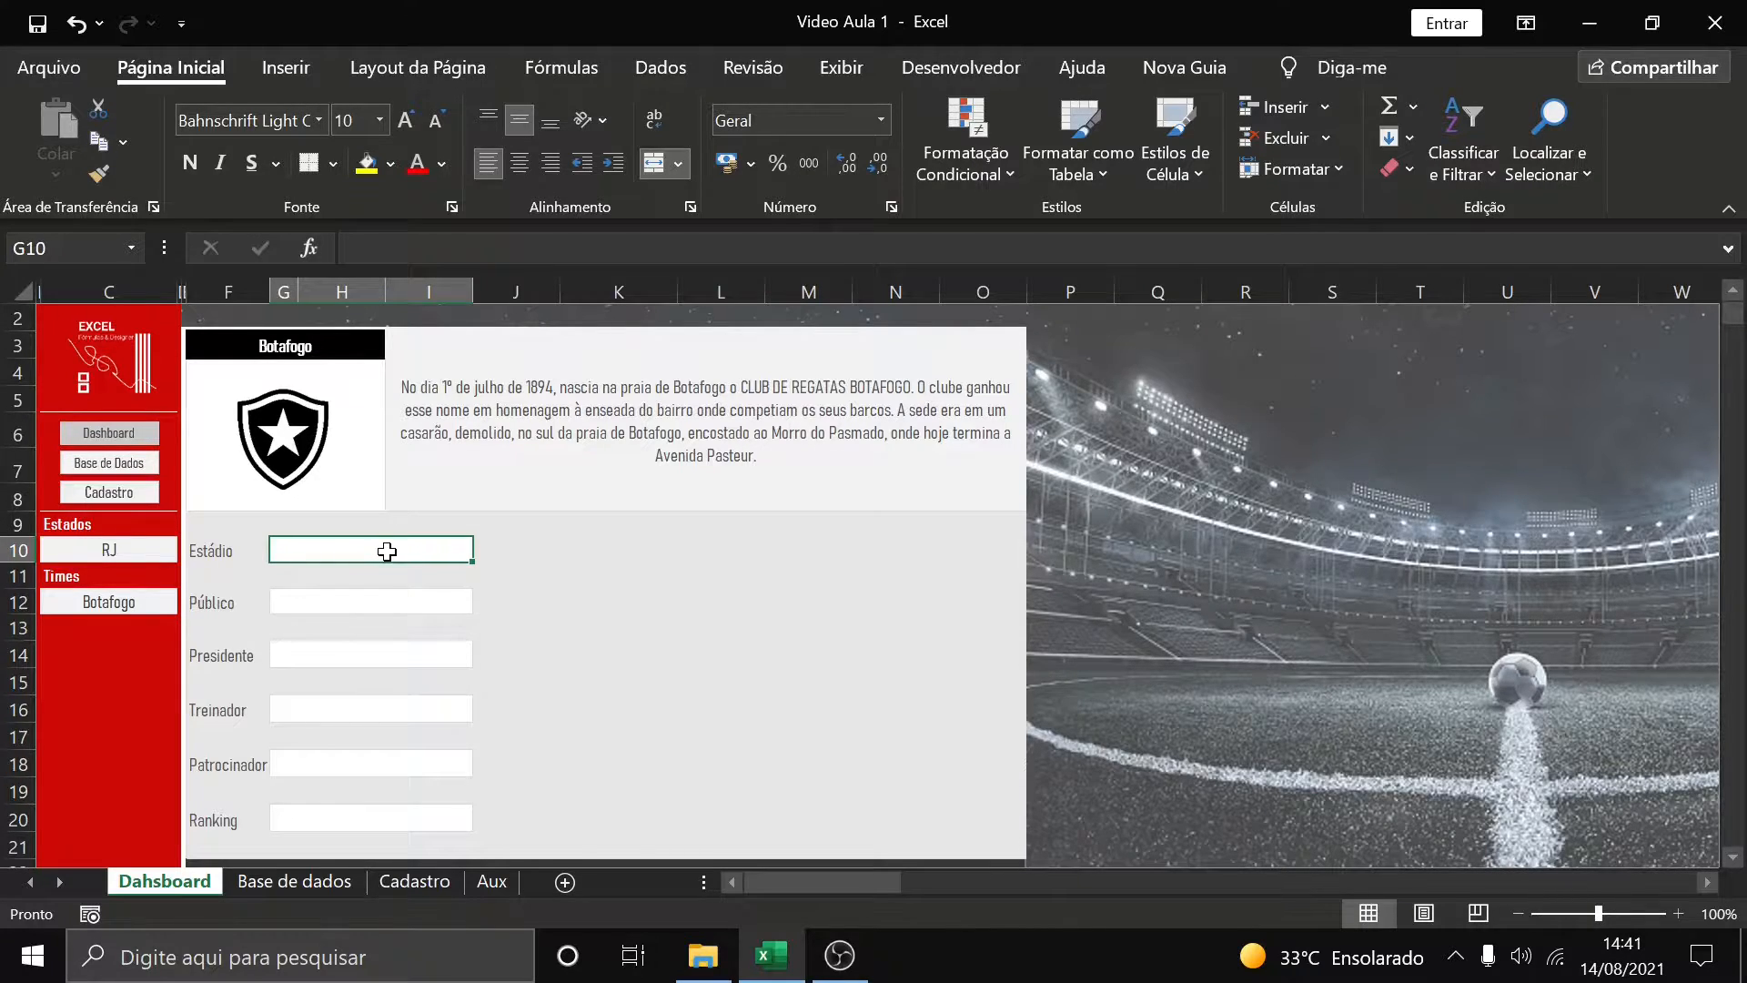
type("=Índi")
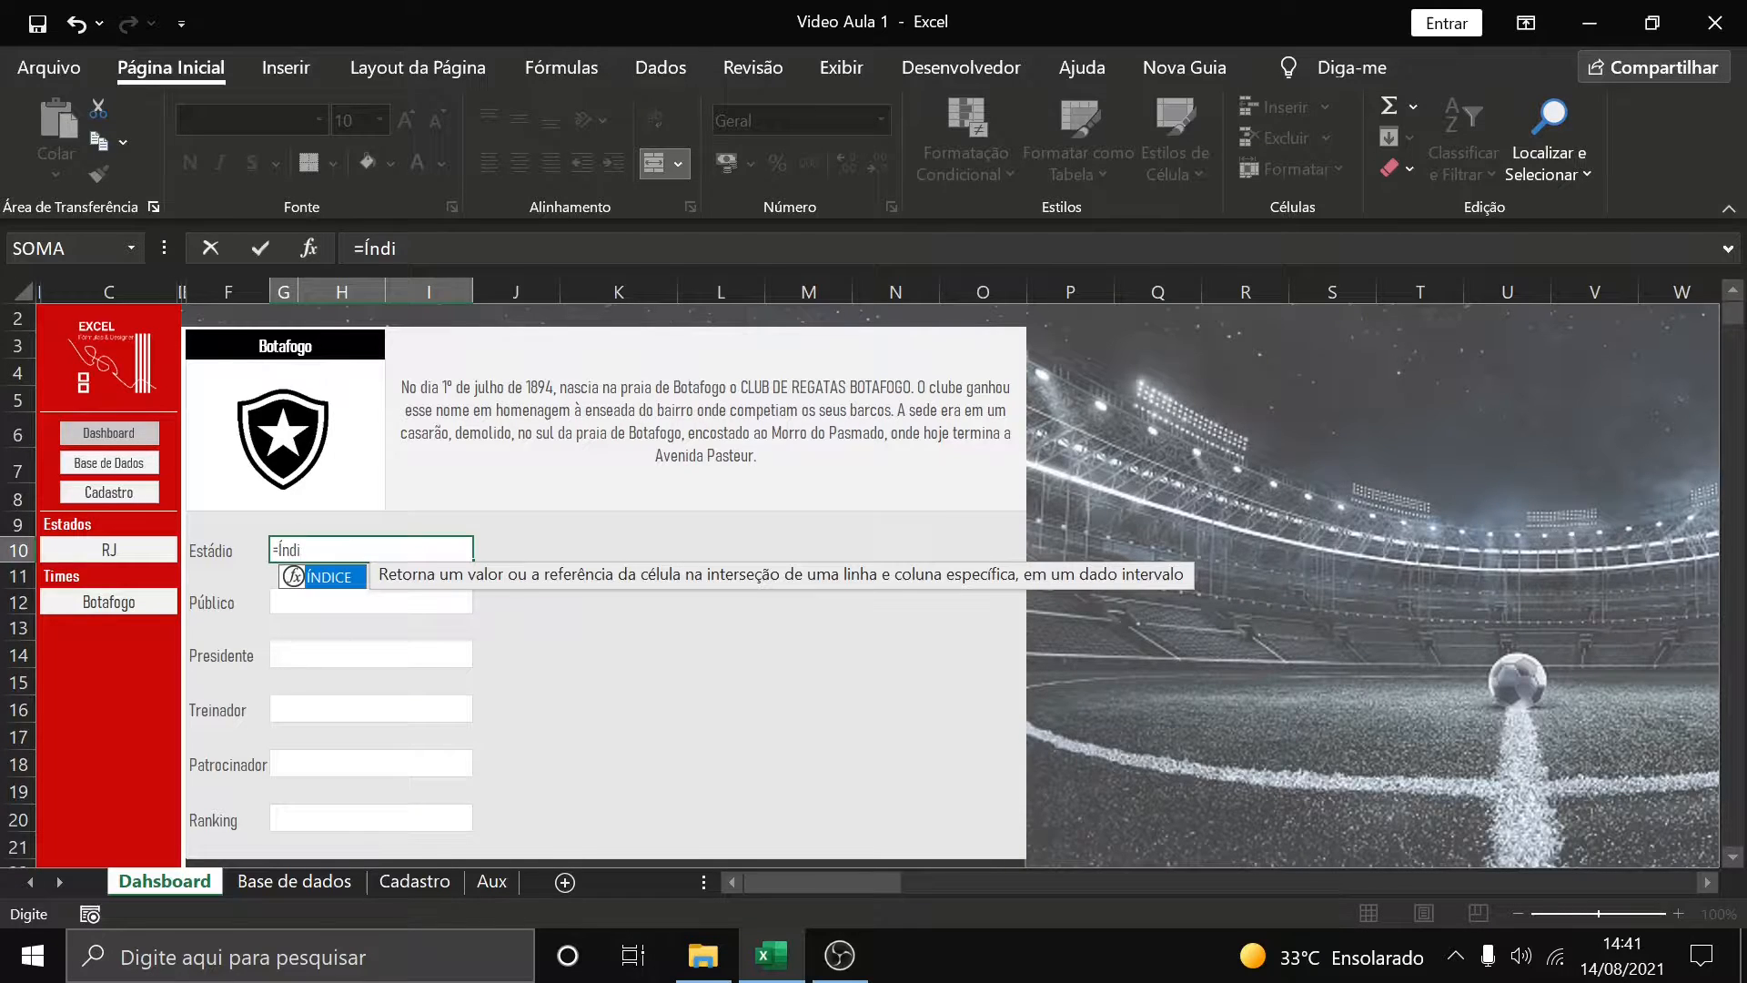
key("Tab")
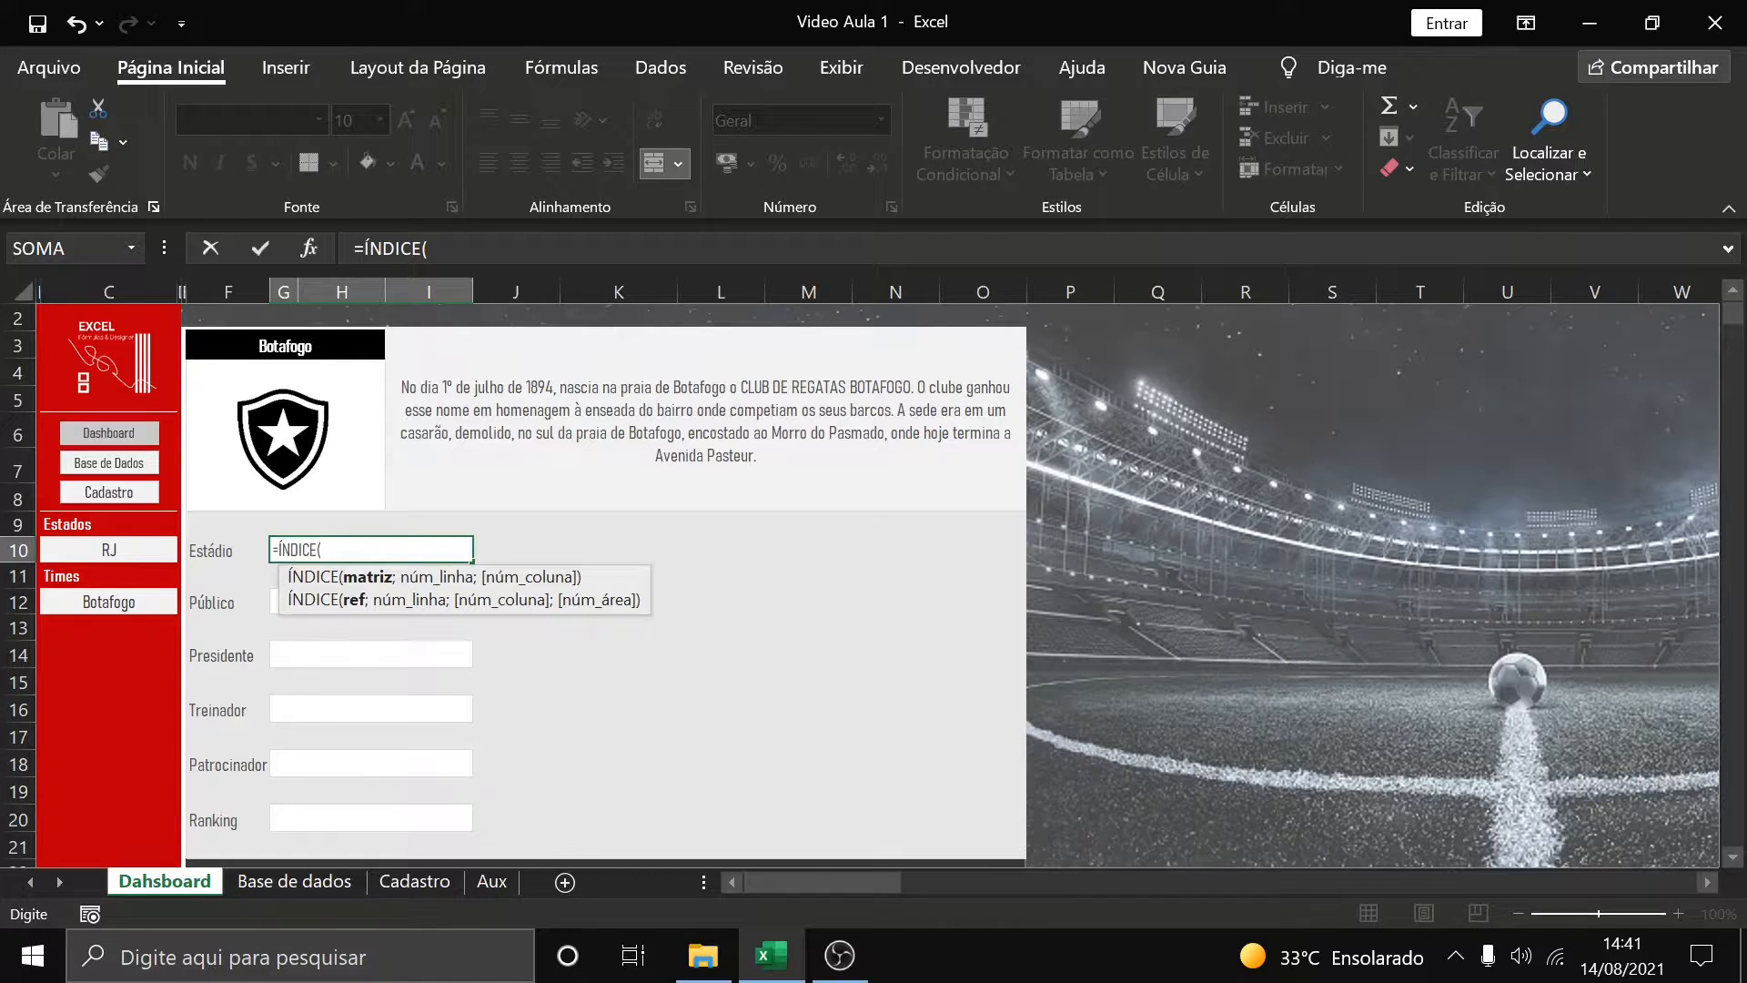
left_click(293, 885)
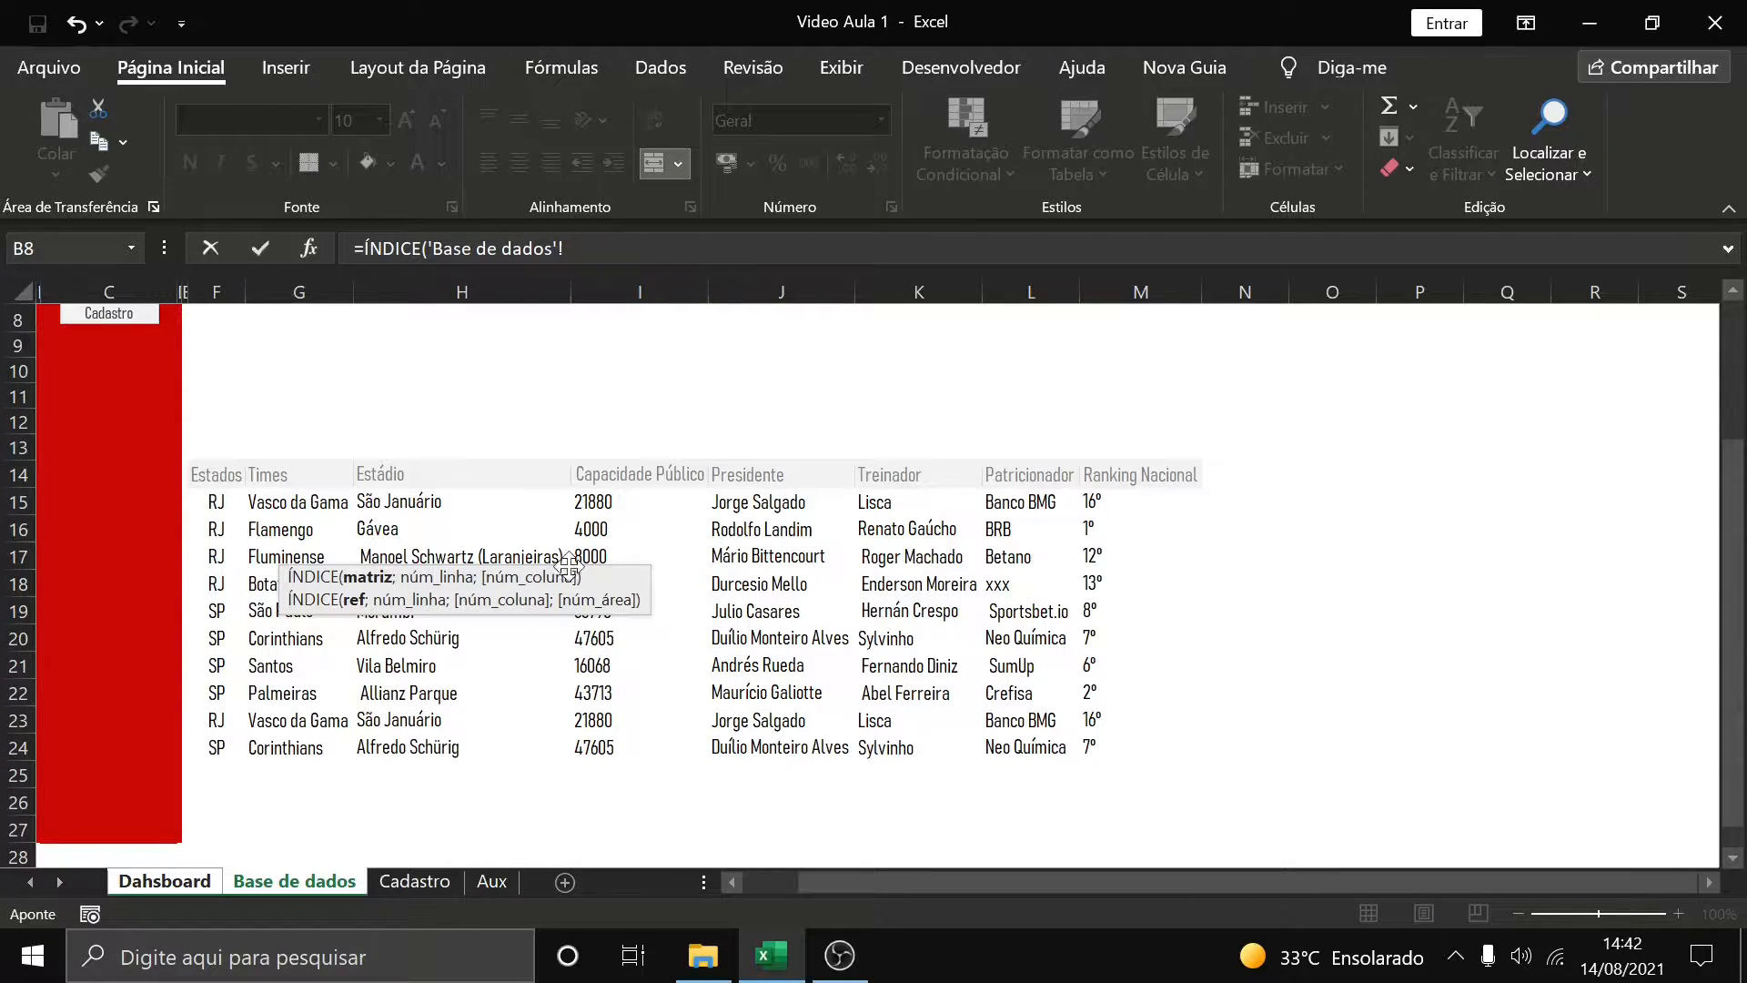
left_click(418, 502)
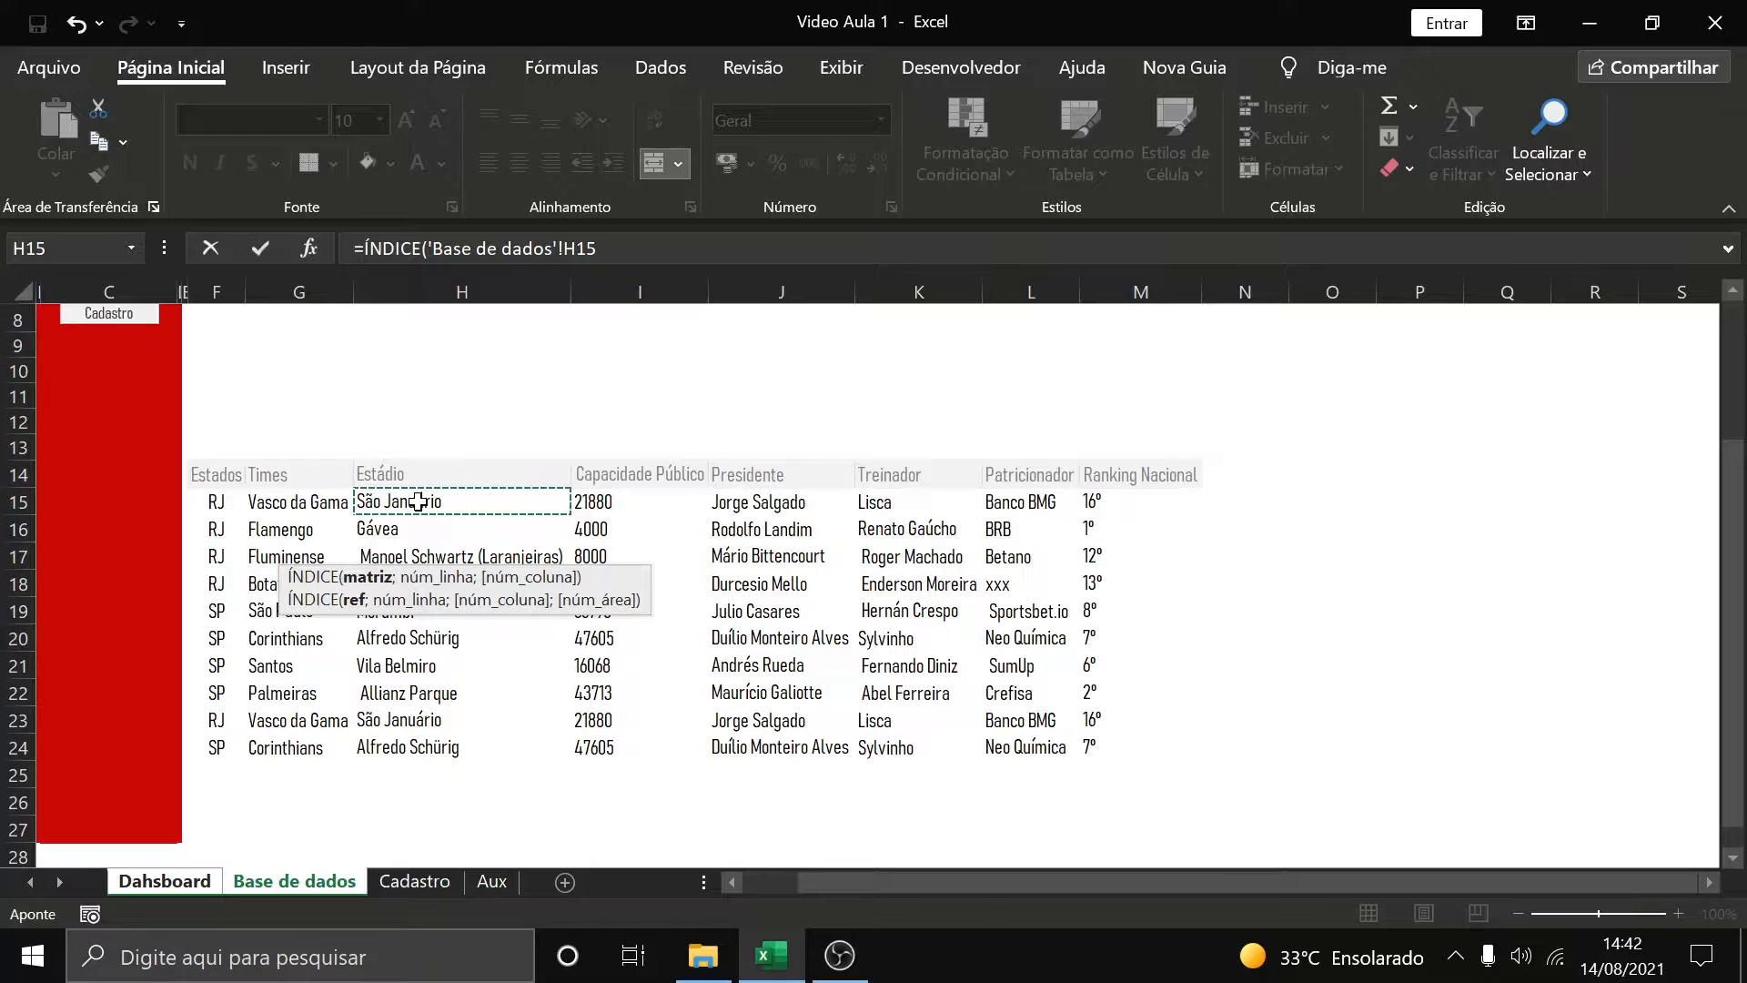
key("ctrl+shift+Down")
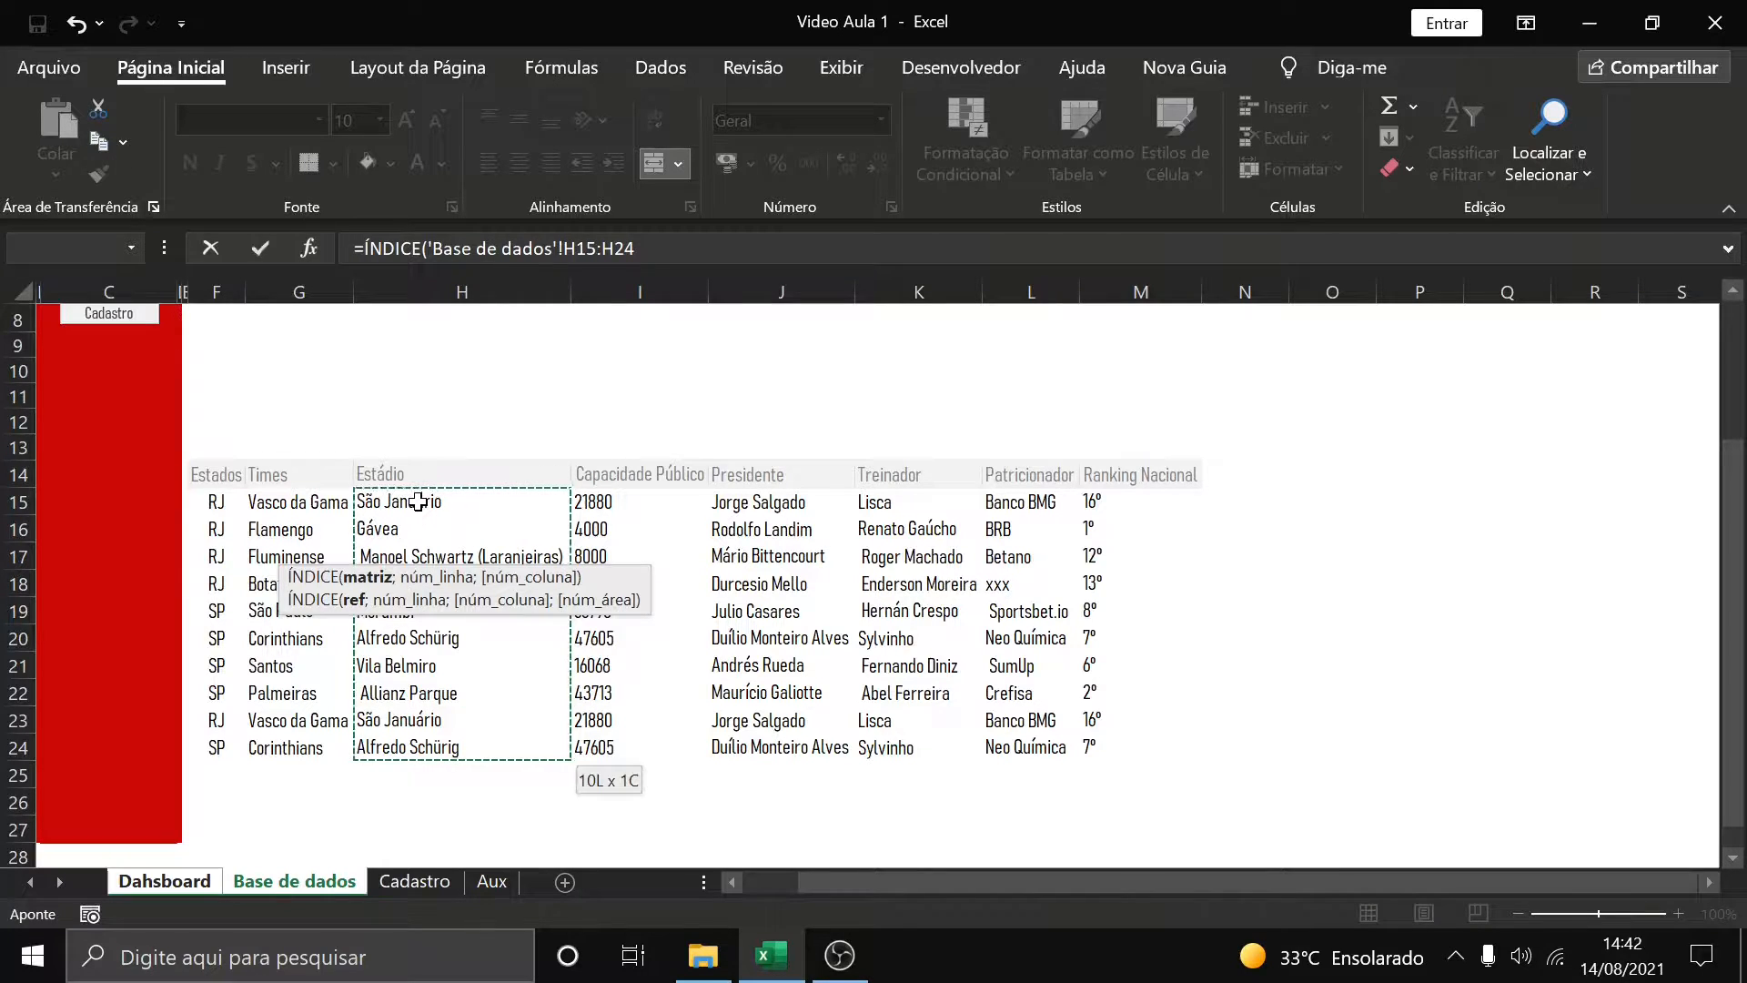
Nest a CORRESP function as the row argument, with the selected team in Dahsboard cell C12 as the lookup value
type(";C")
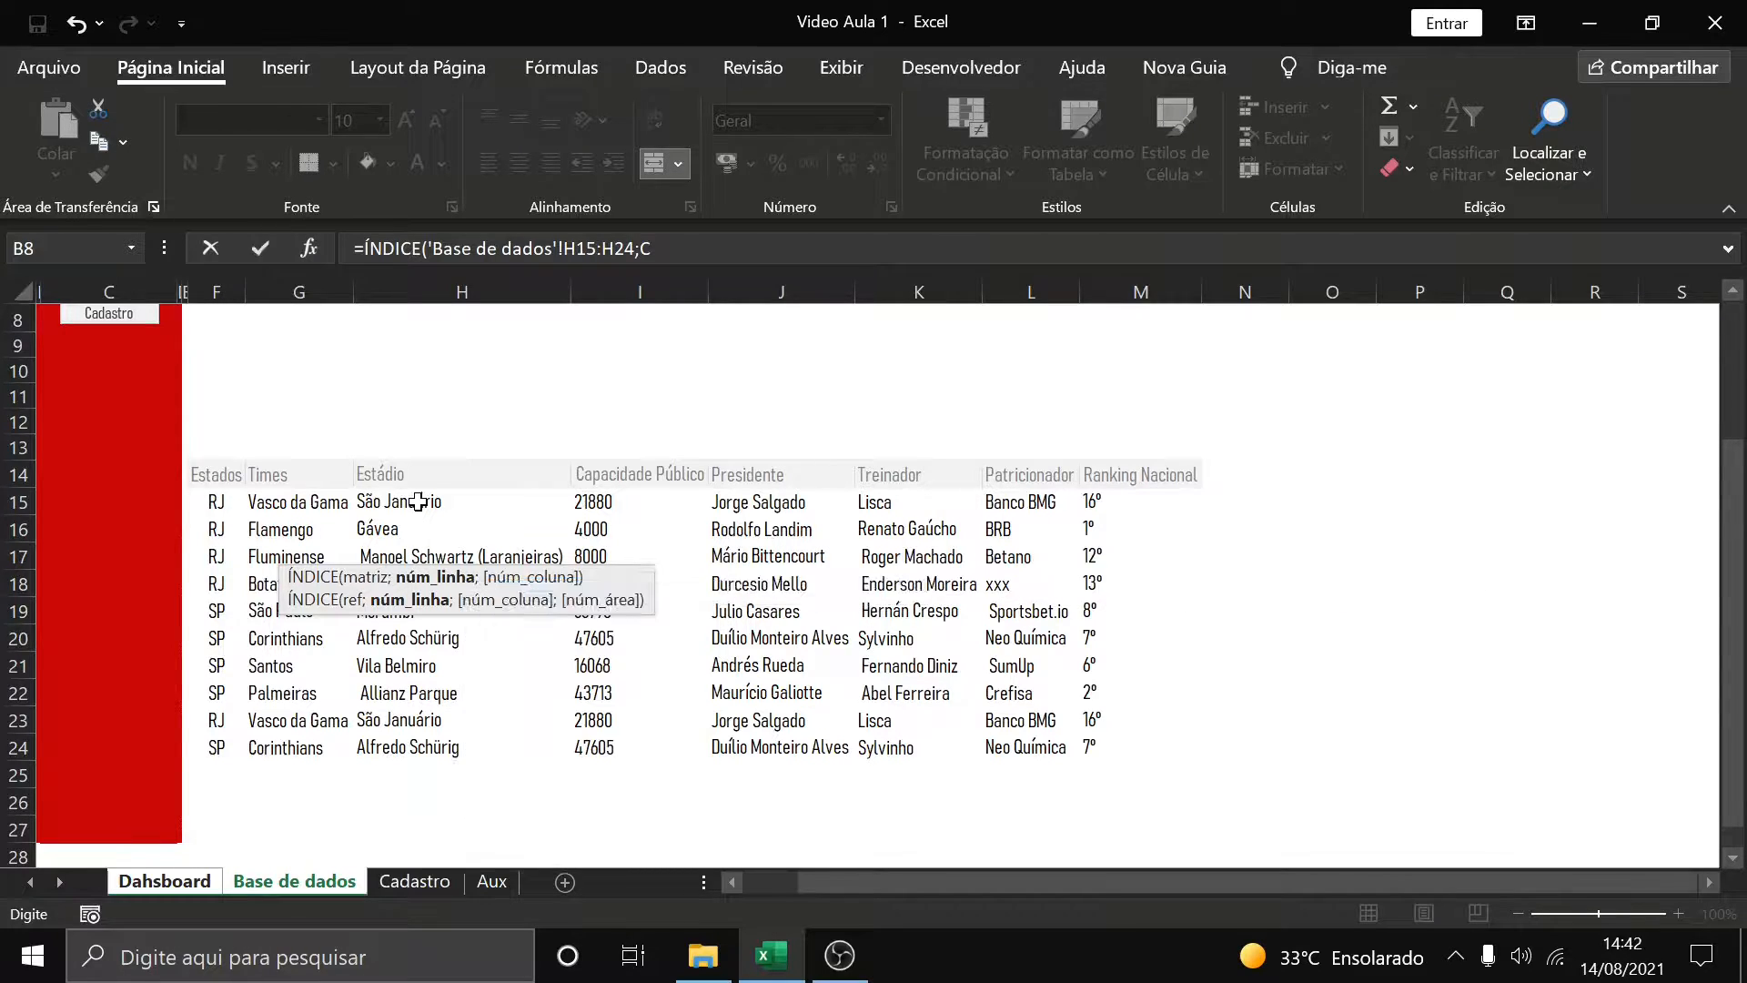
type("orres")
key("Tab")
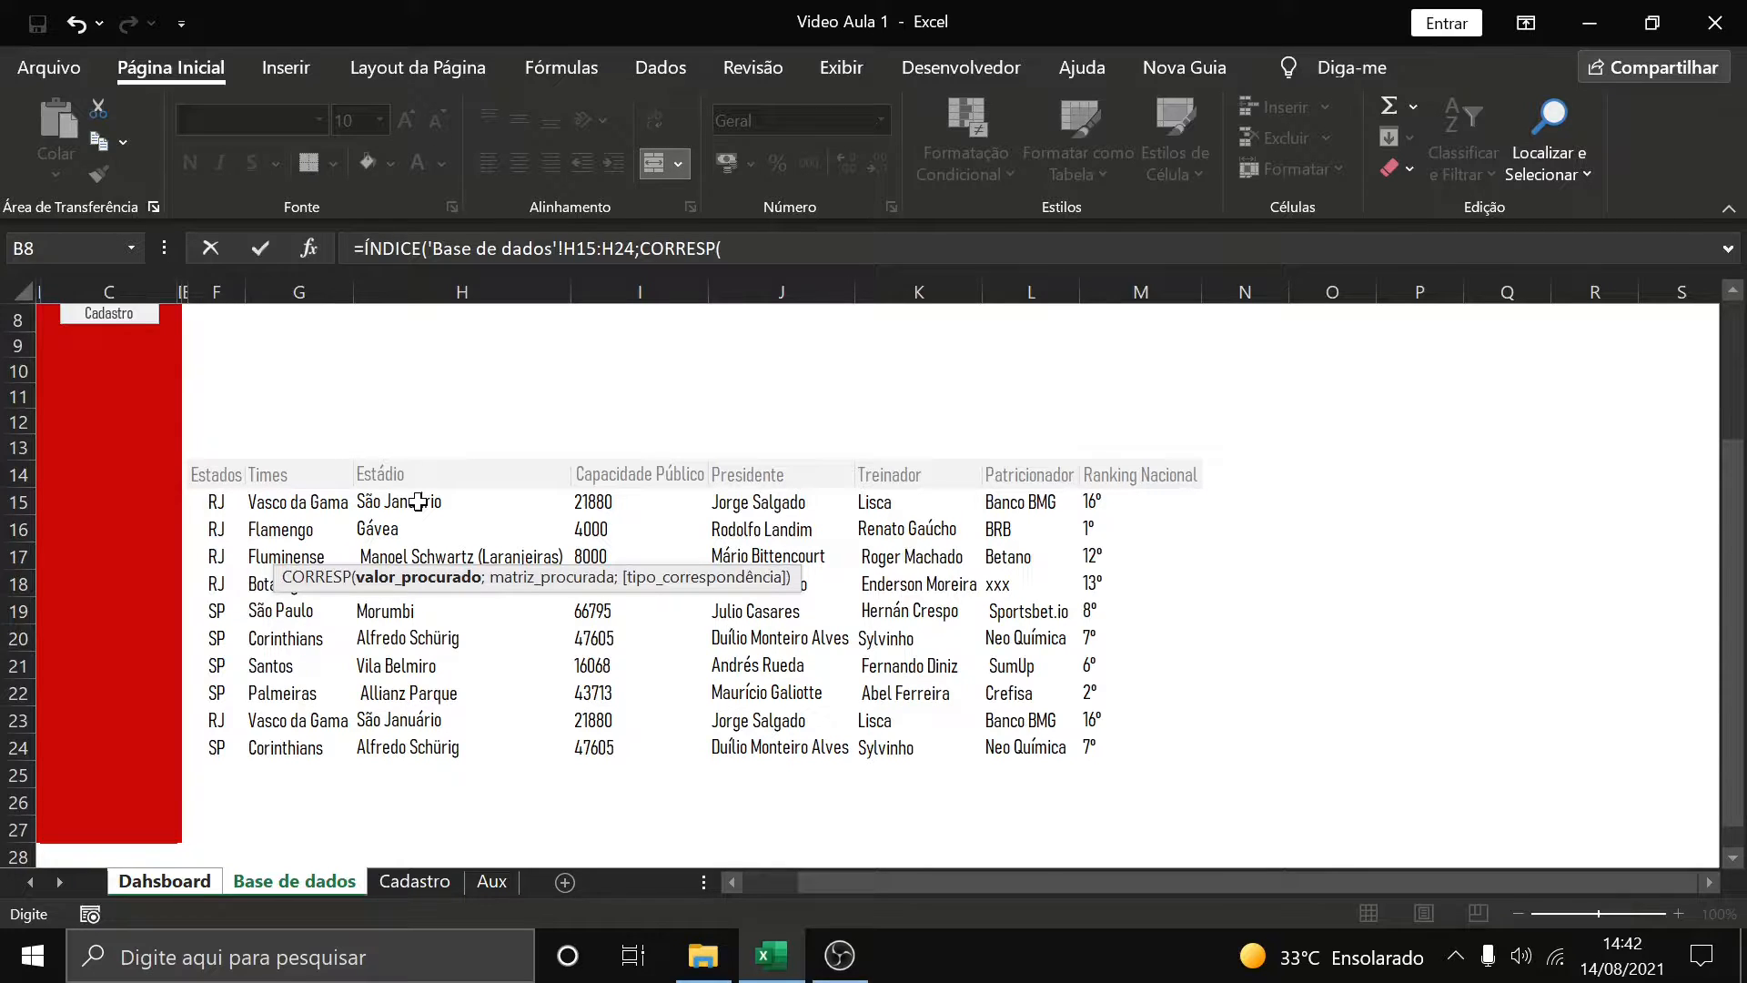
left_click(165, 882)
left_click(100, 604)
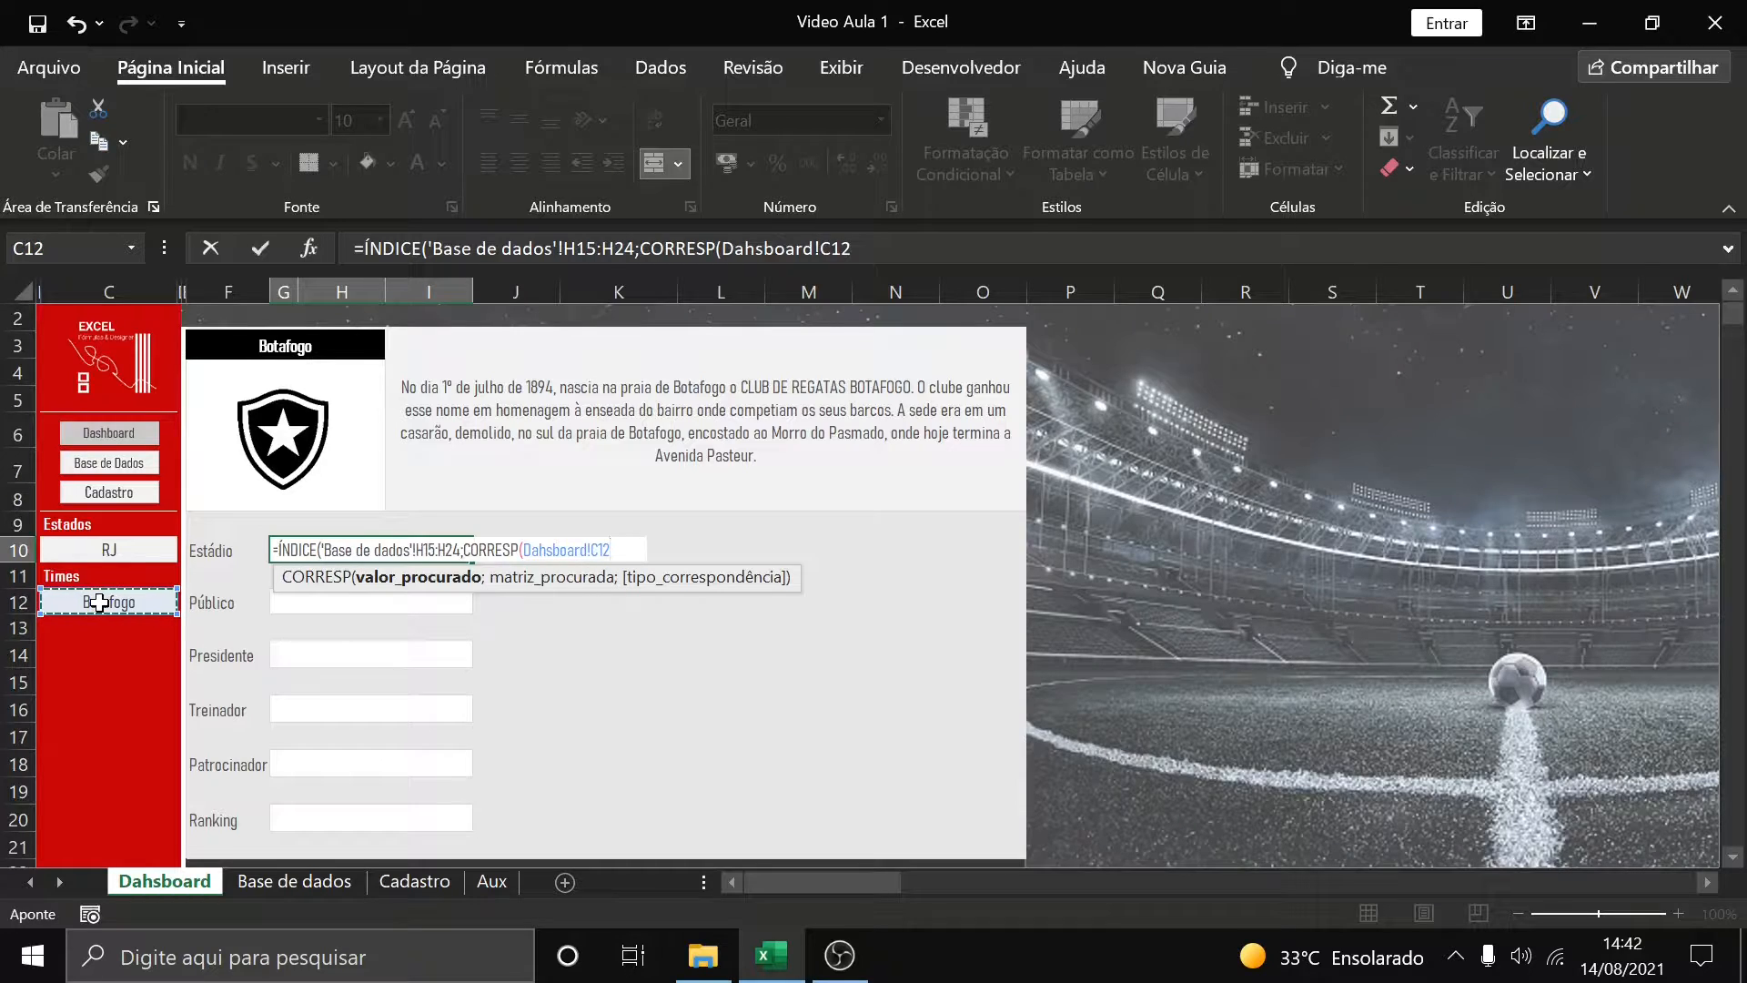
type(";")
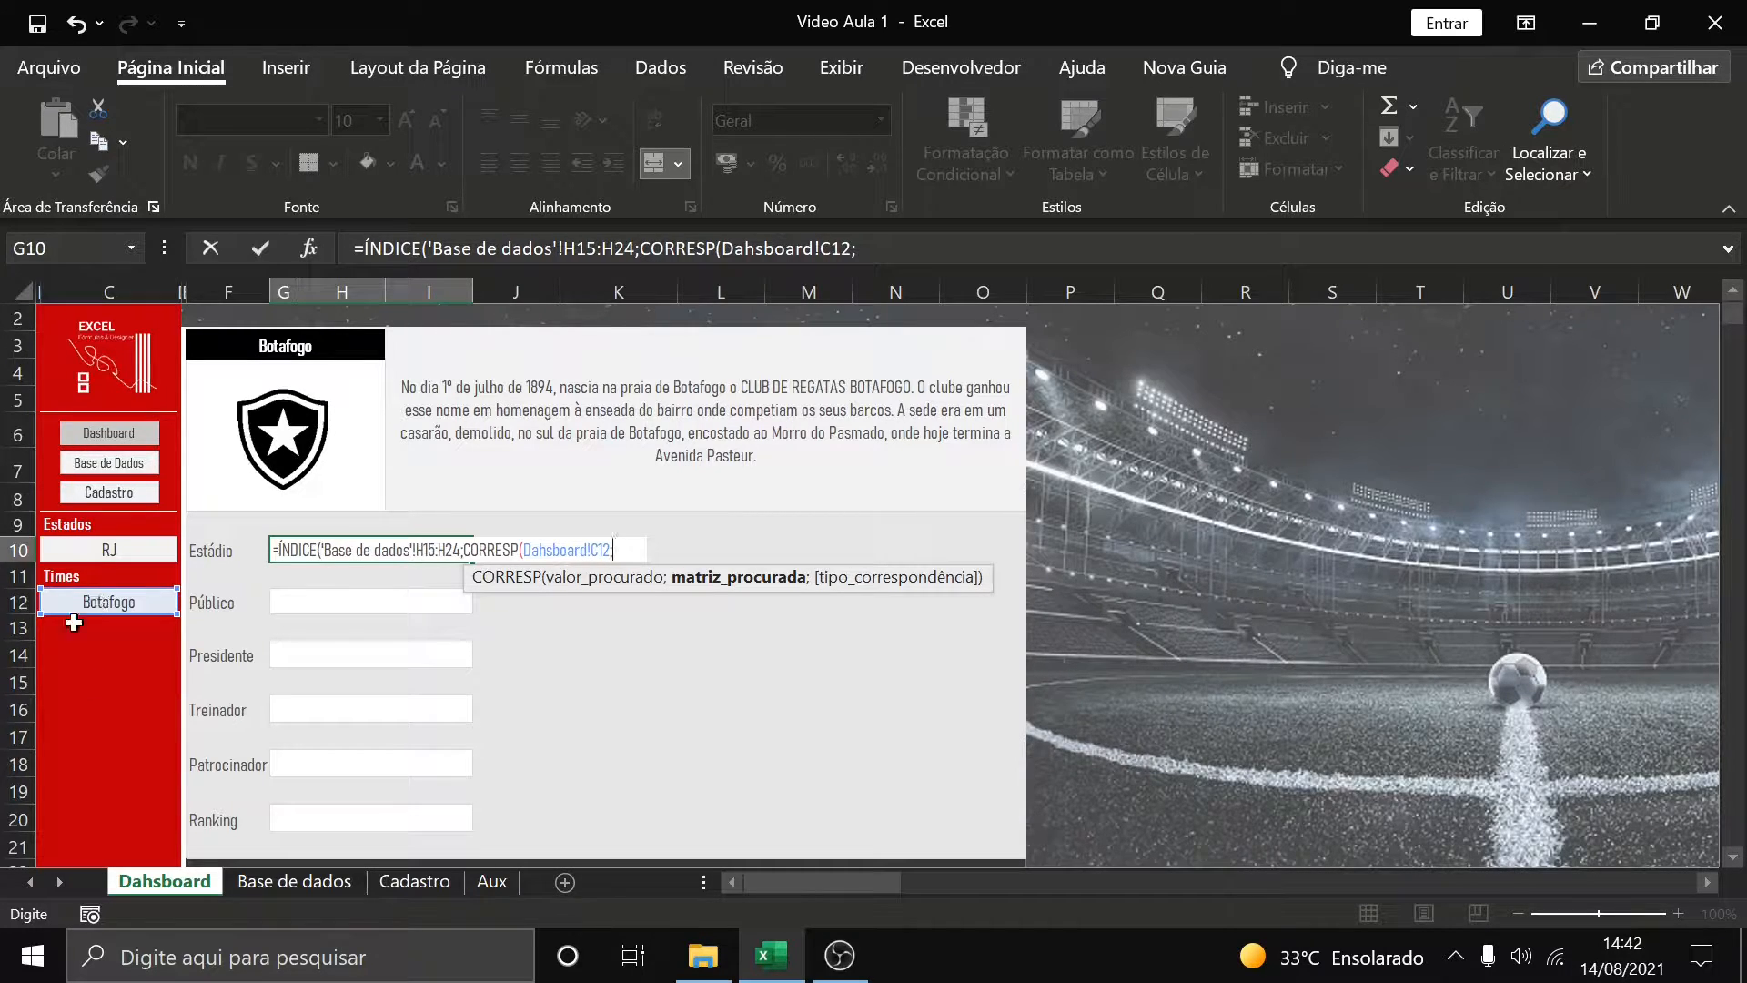
Complete the Estádio formula with the Times range G15:G24 of Base de dados as lookup array and exact match type 0
left_click(309, 878)
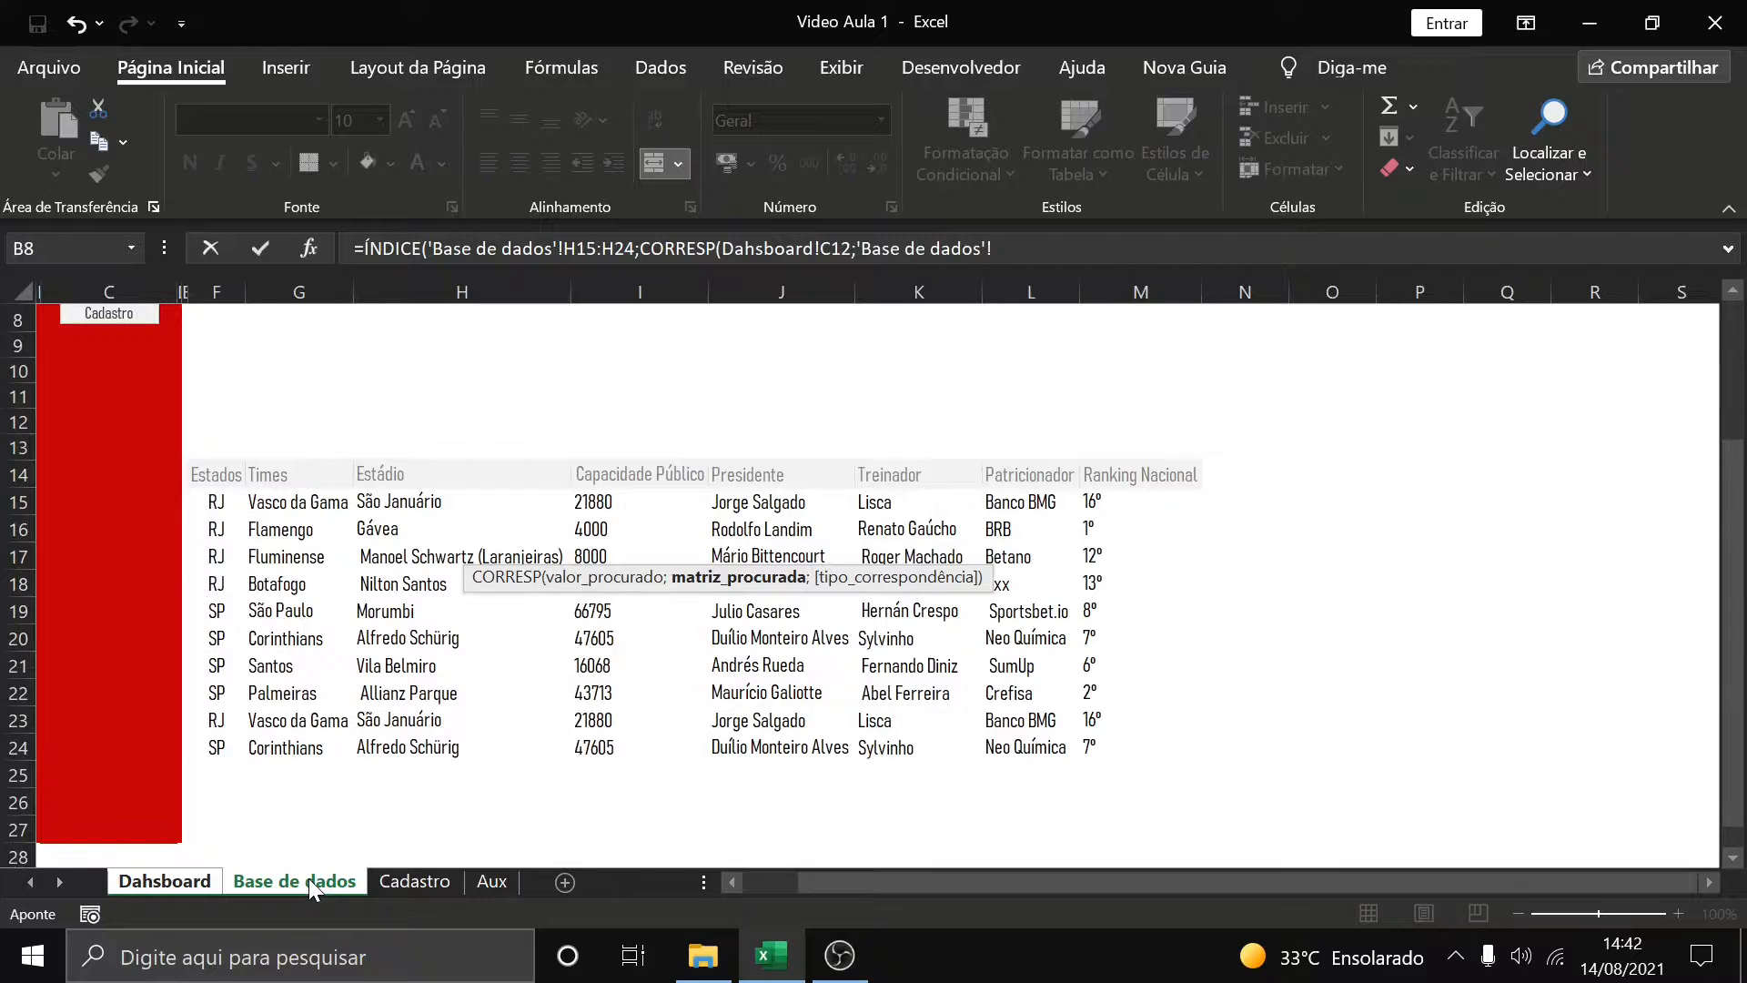
left_click(255, 503)
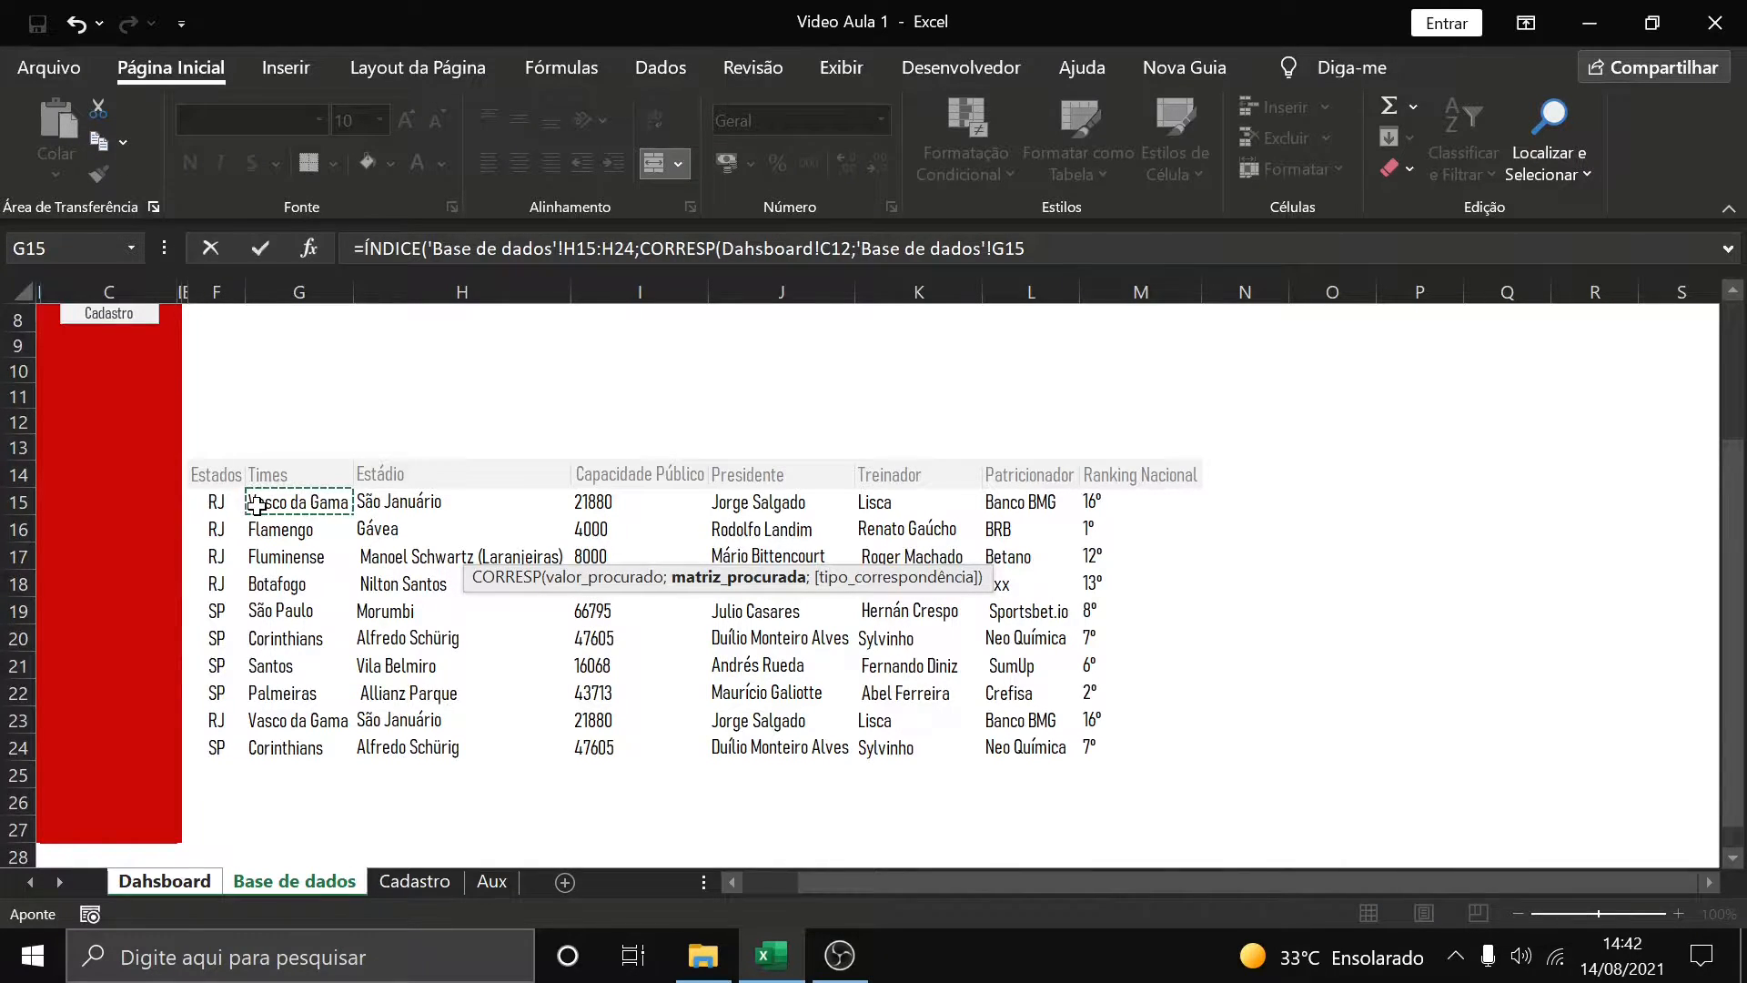
key("ctrl+shift+Down")
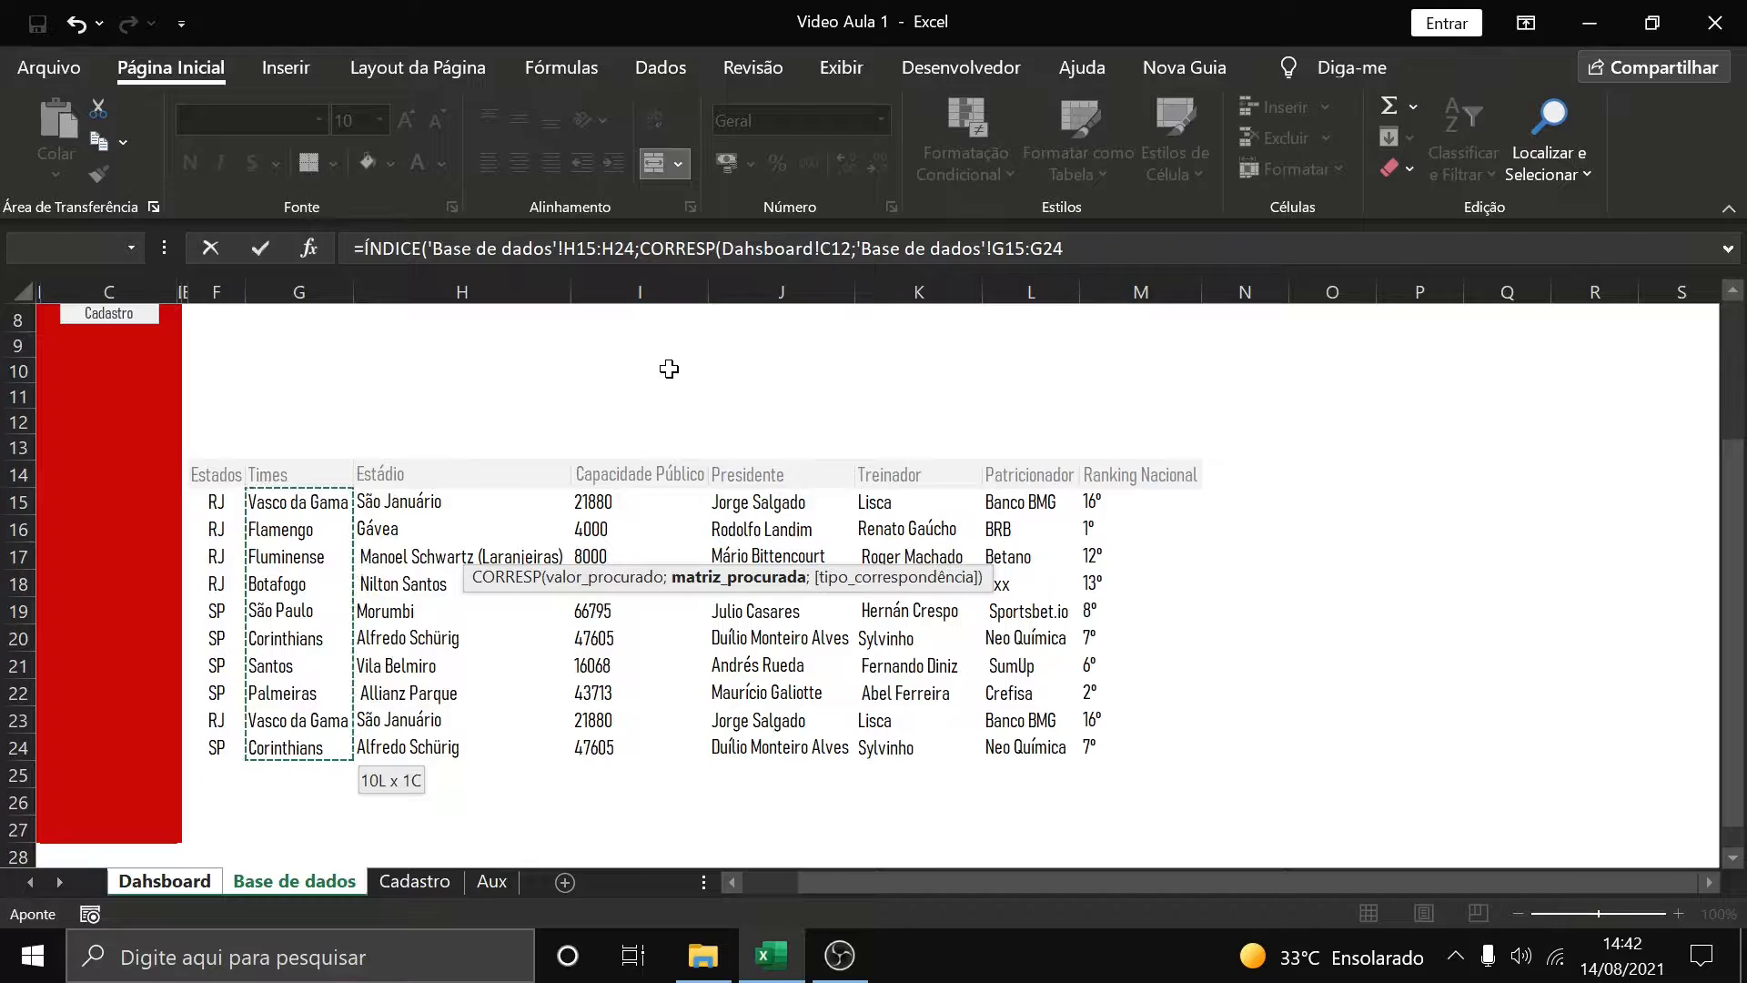
left_click(1065, 248)
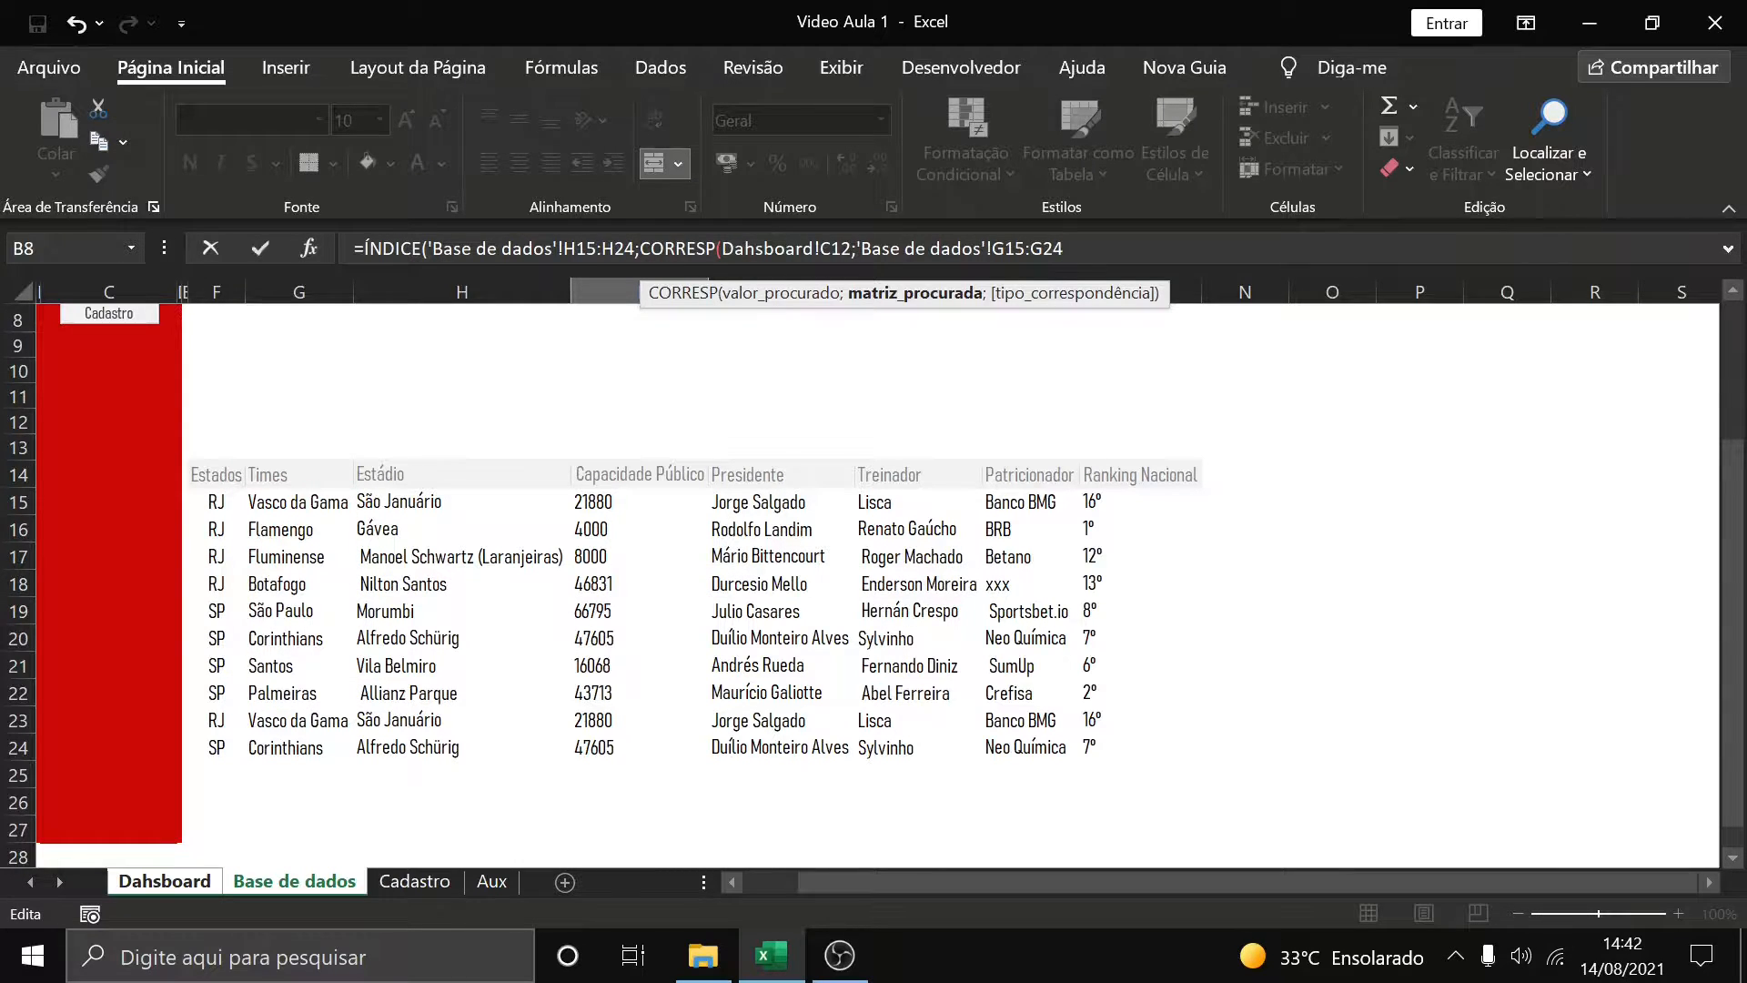
type(";")
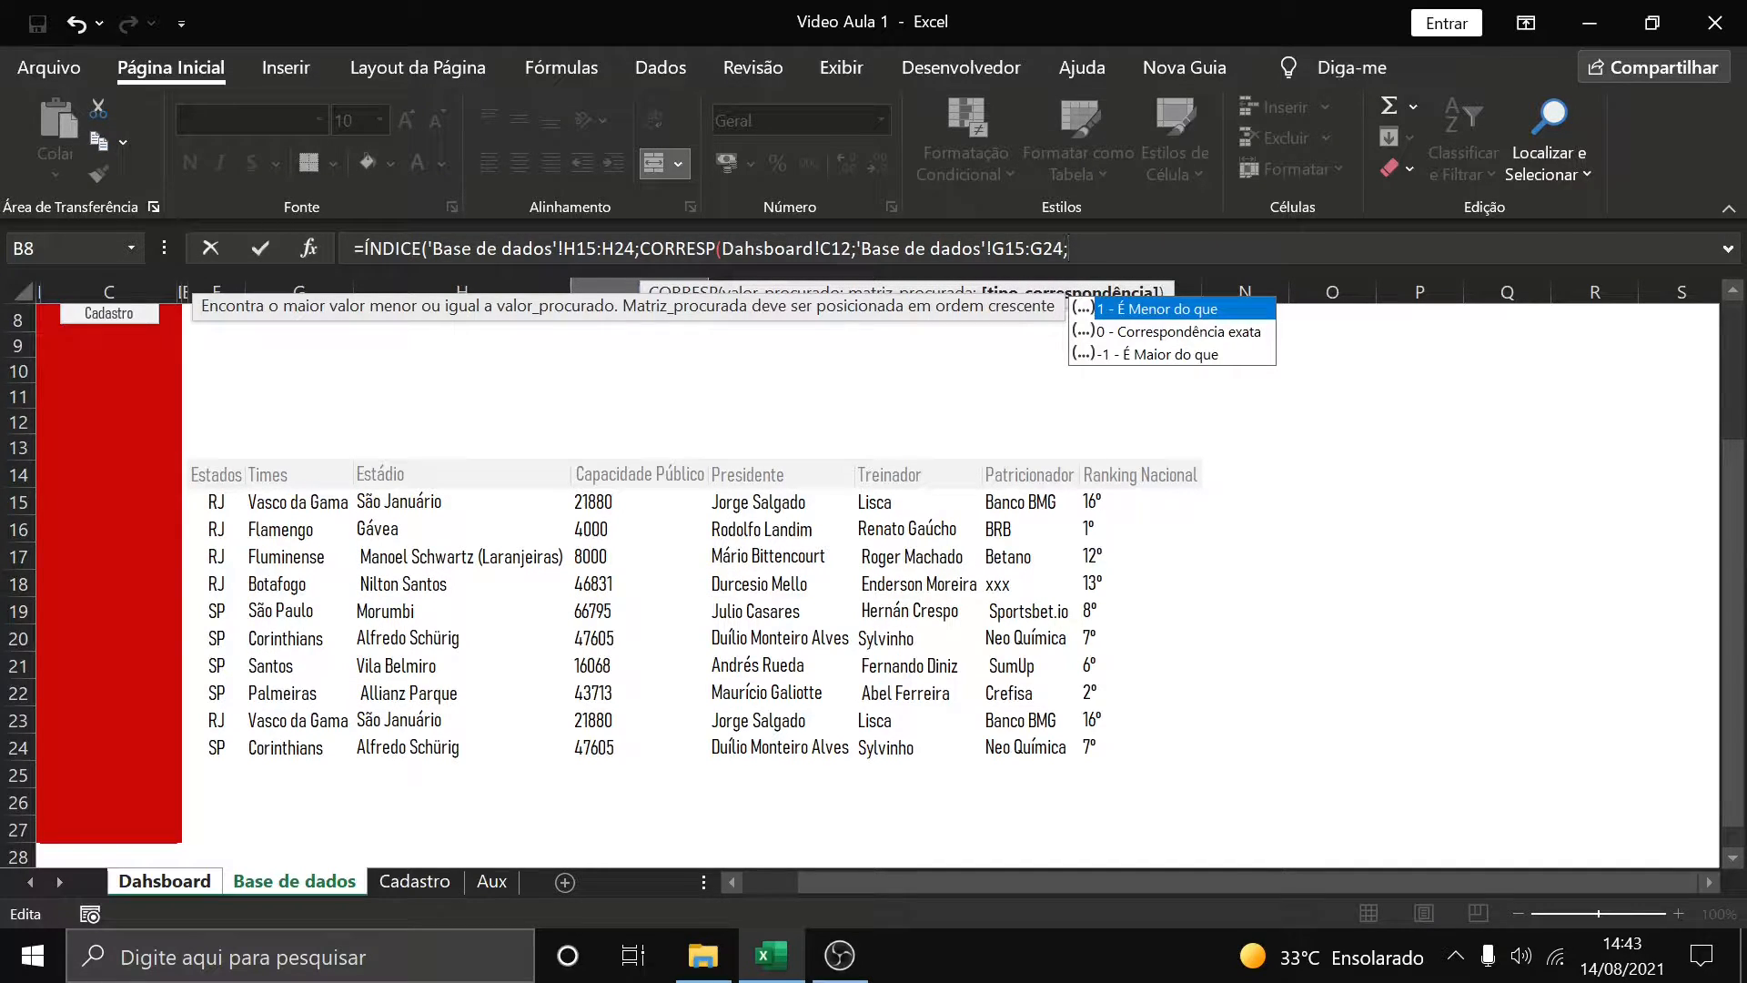
key("Down")
key("Tab")
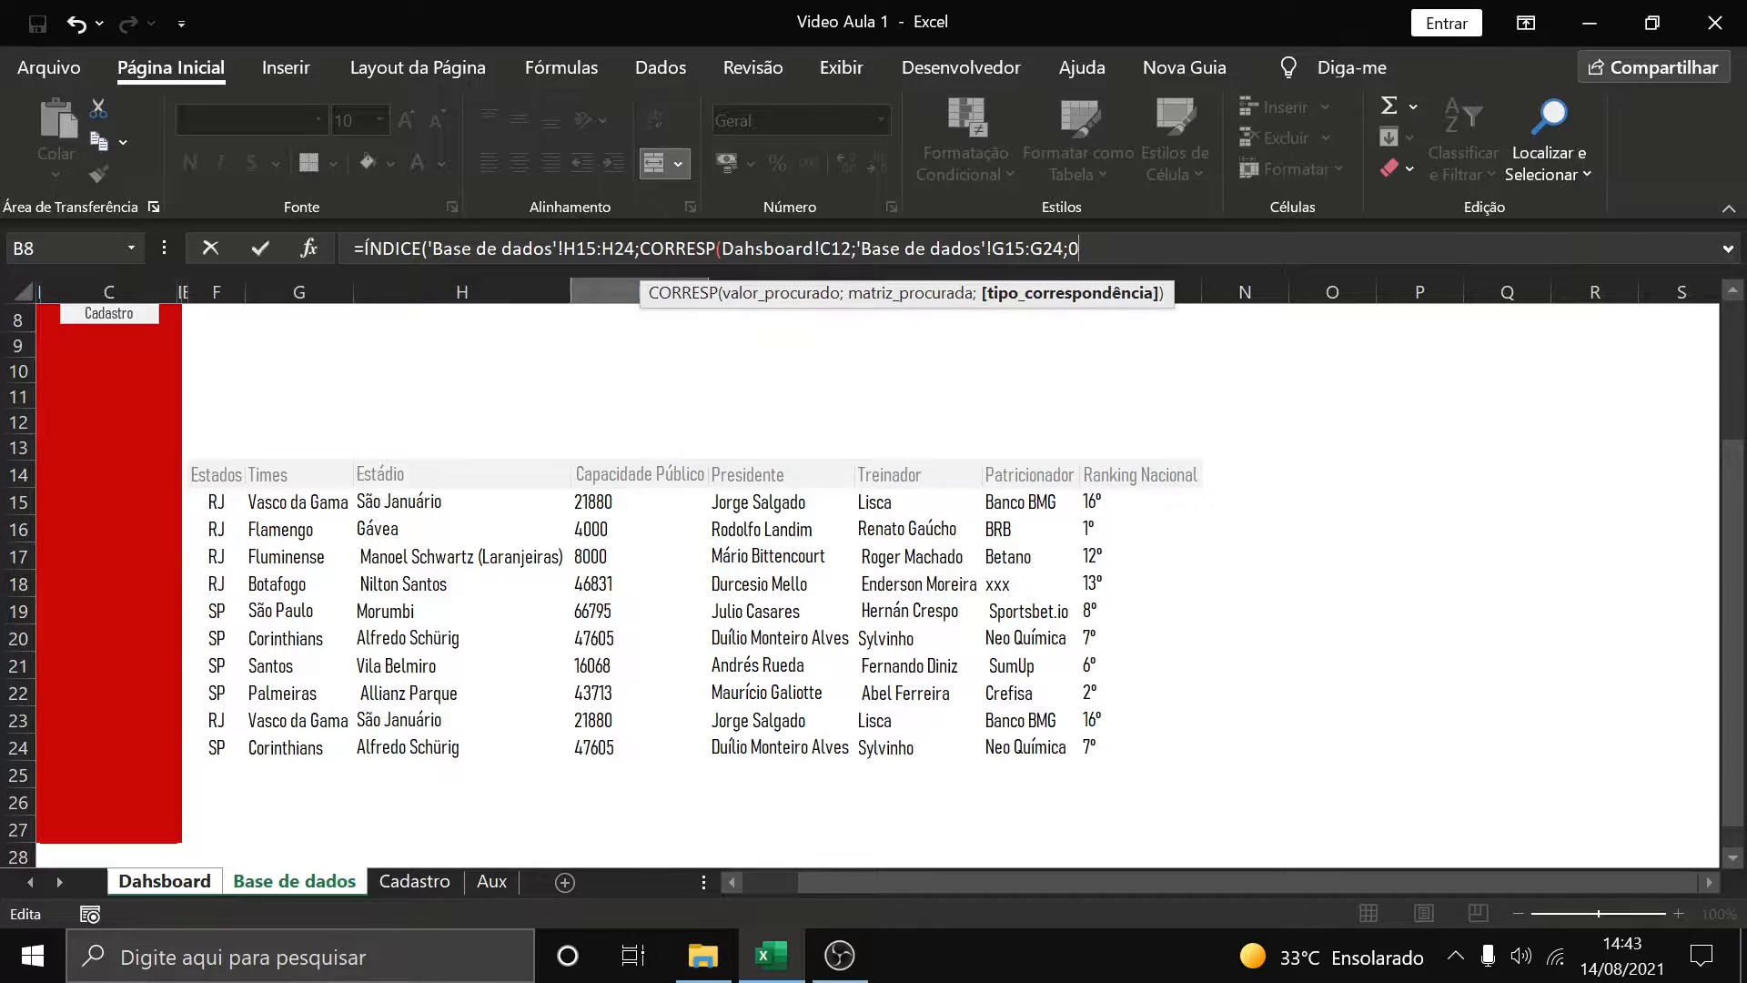
type(")")
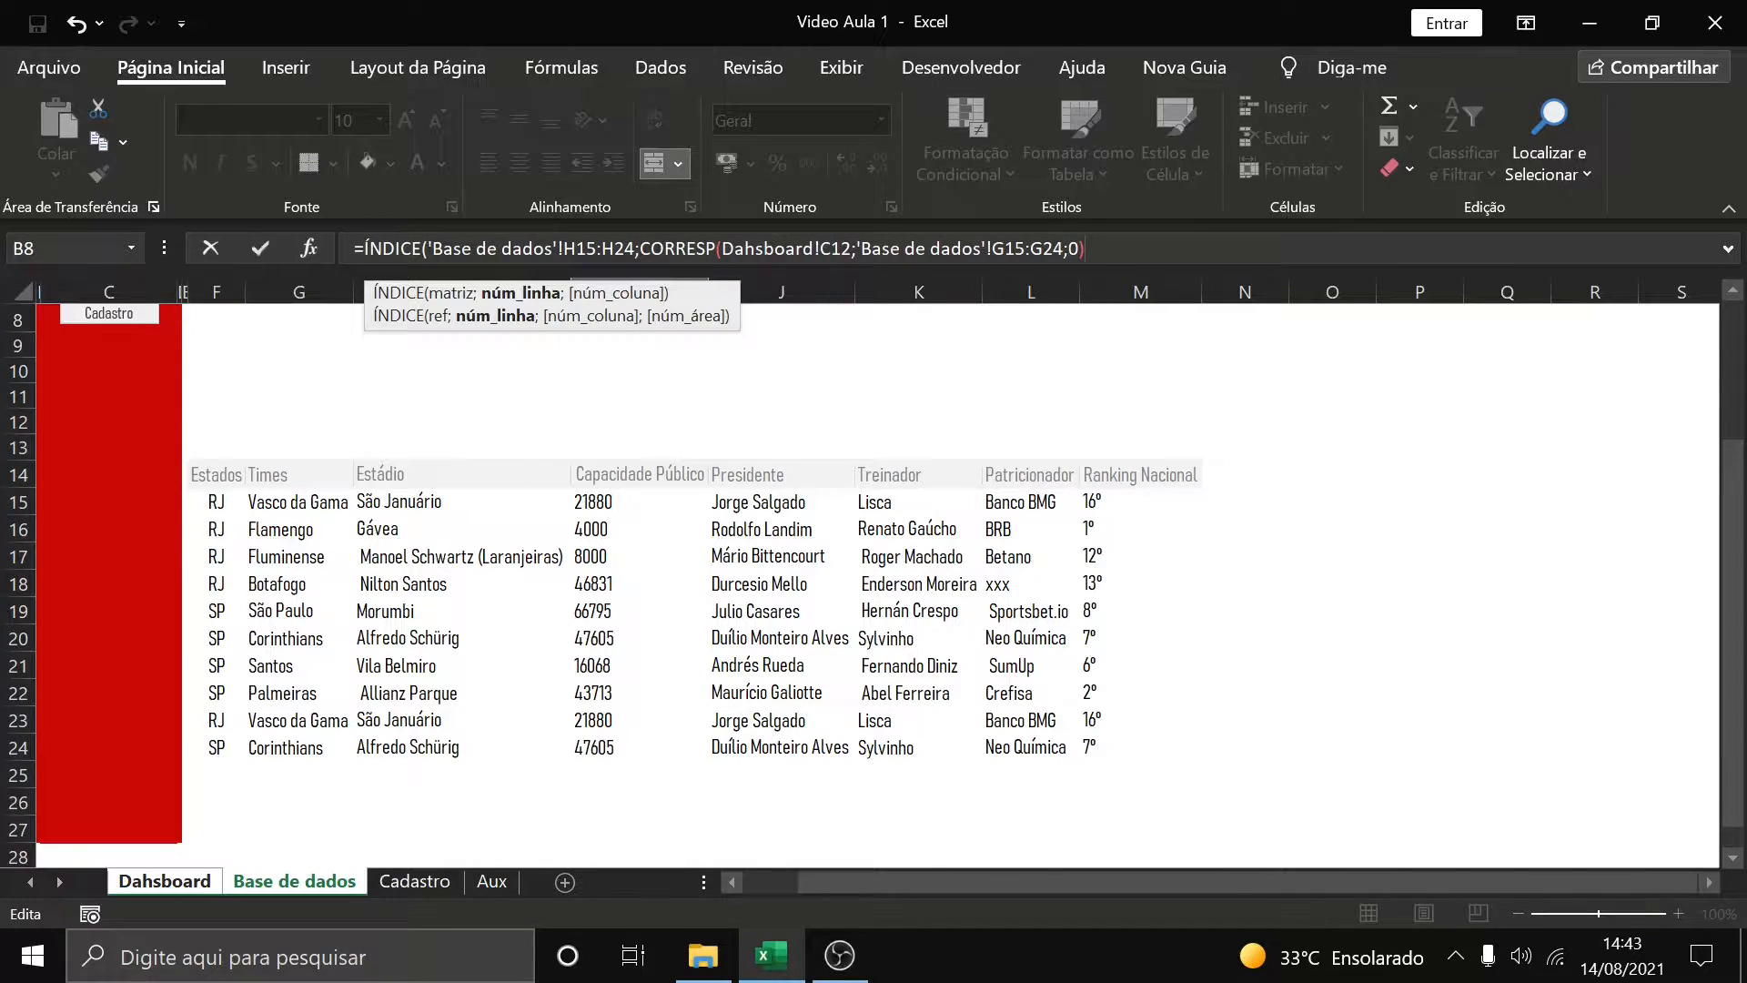
type(")")
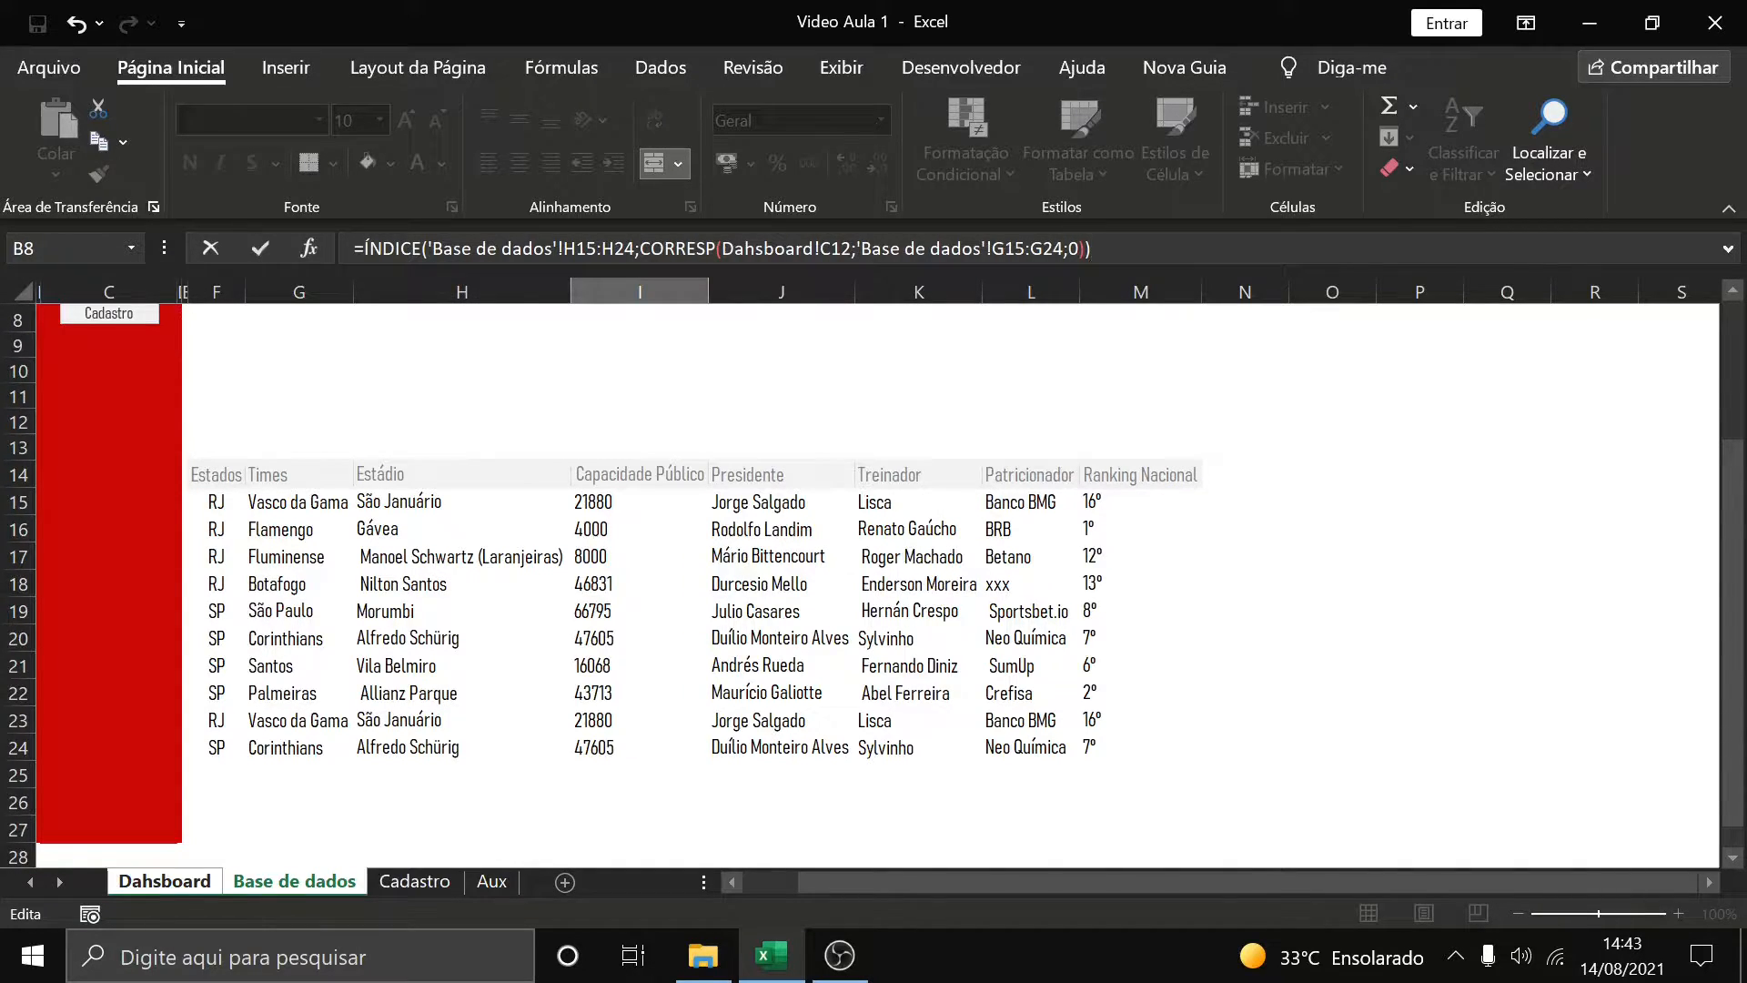
key("Return")
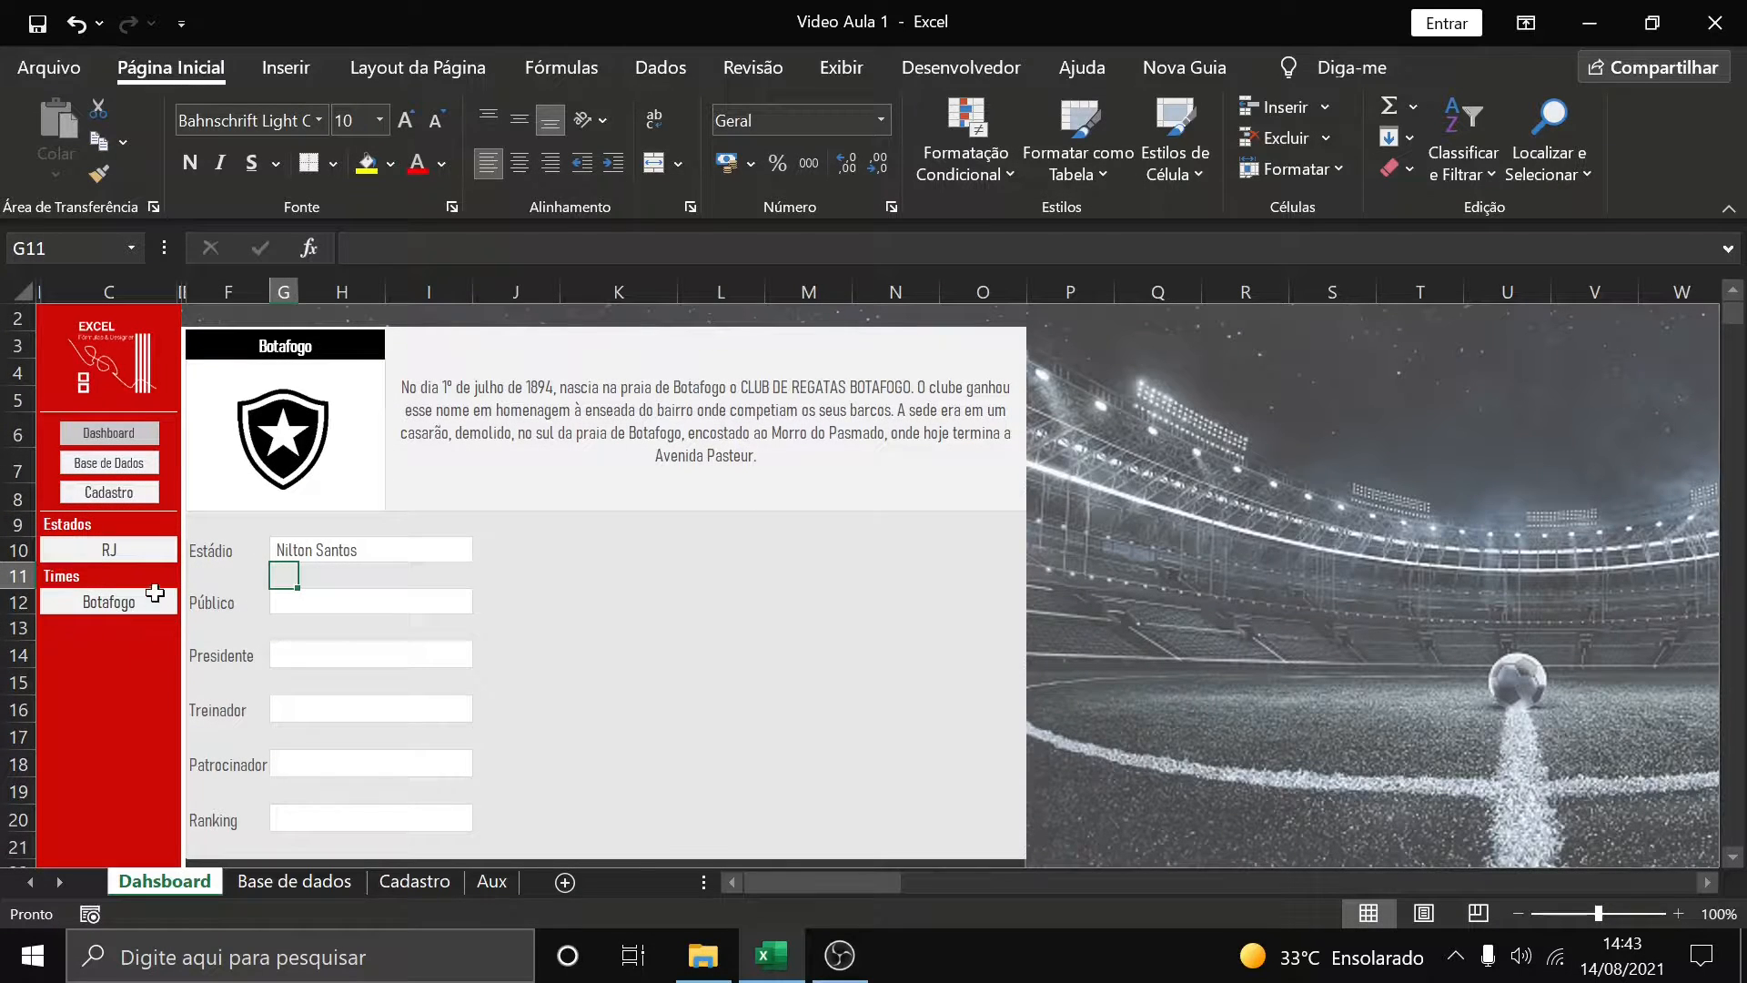
Test the stadium lookup by switching the Times selection to Flamengo, Fluminense and finally Vasco da Gama
left_click(114, 602)
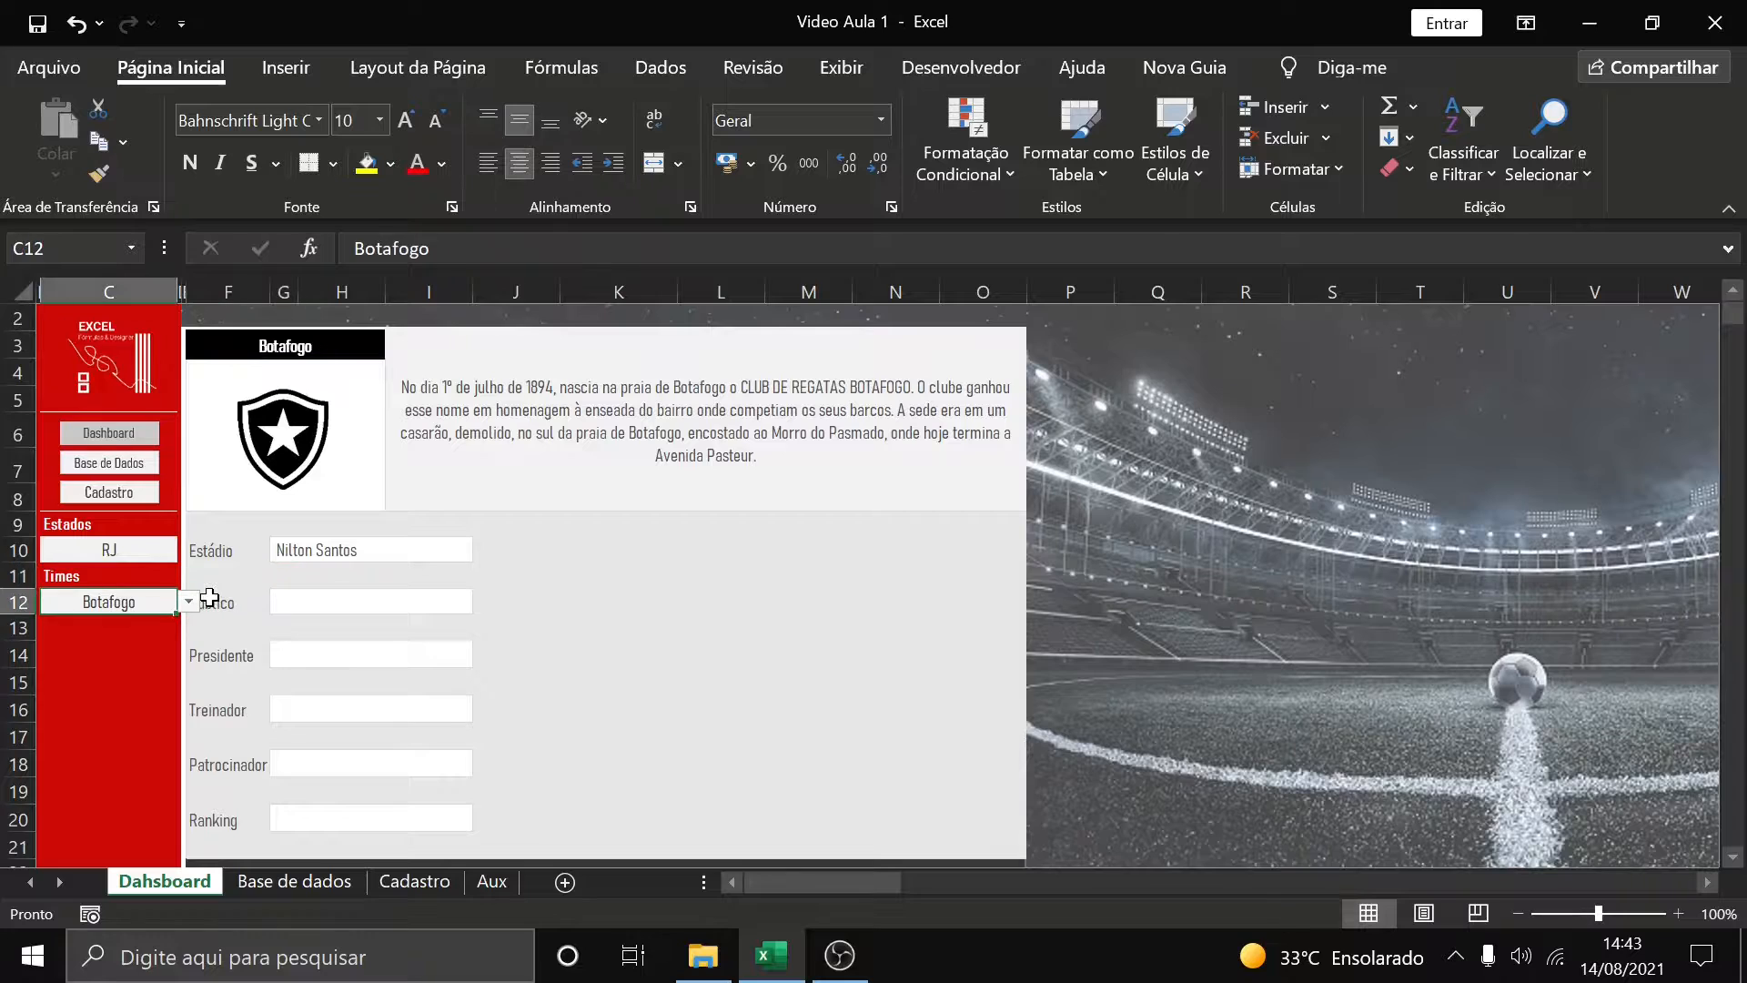
left_click(187, 604)
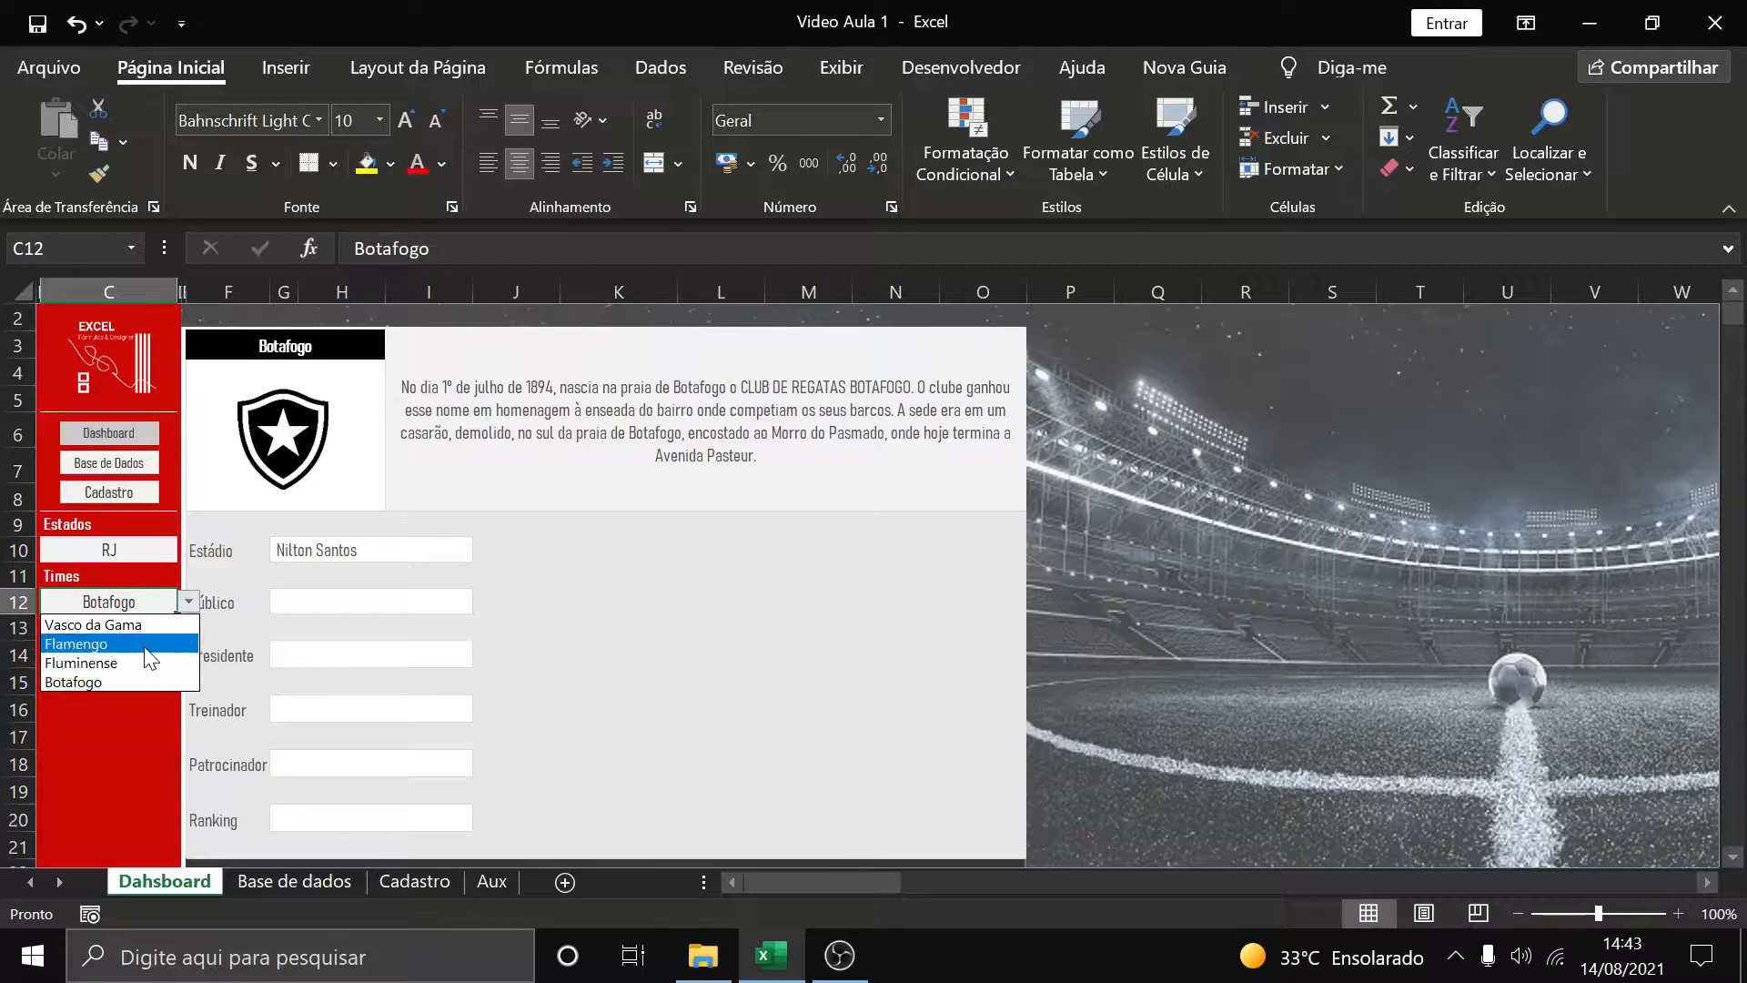
left_click(146, 642)
left_click(188, 601)
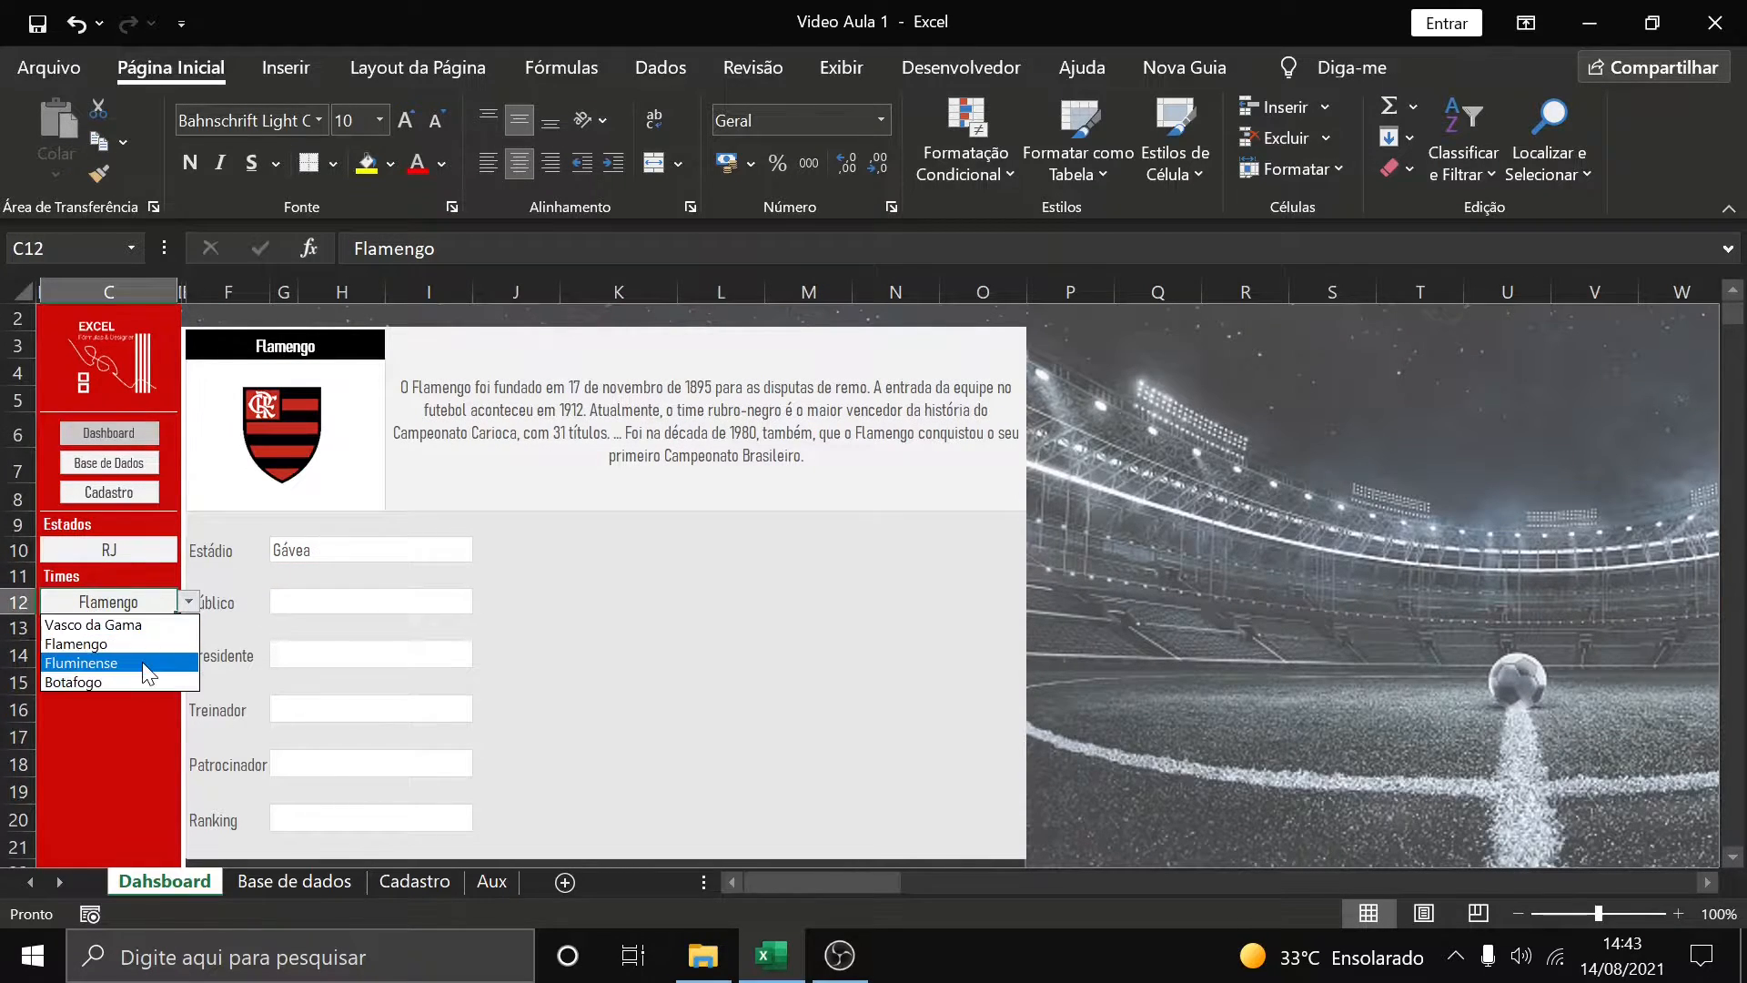
left_click(163, 651)
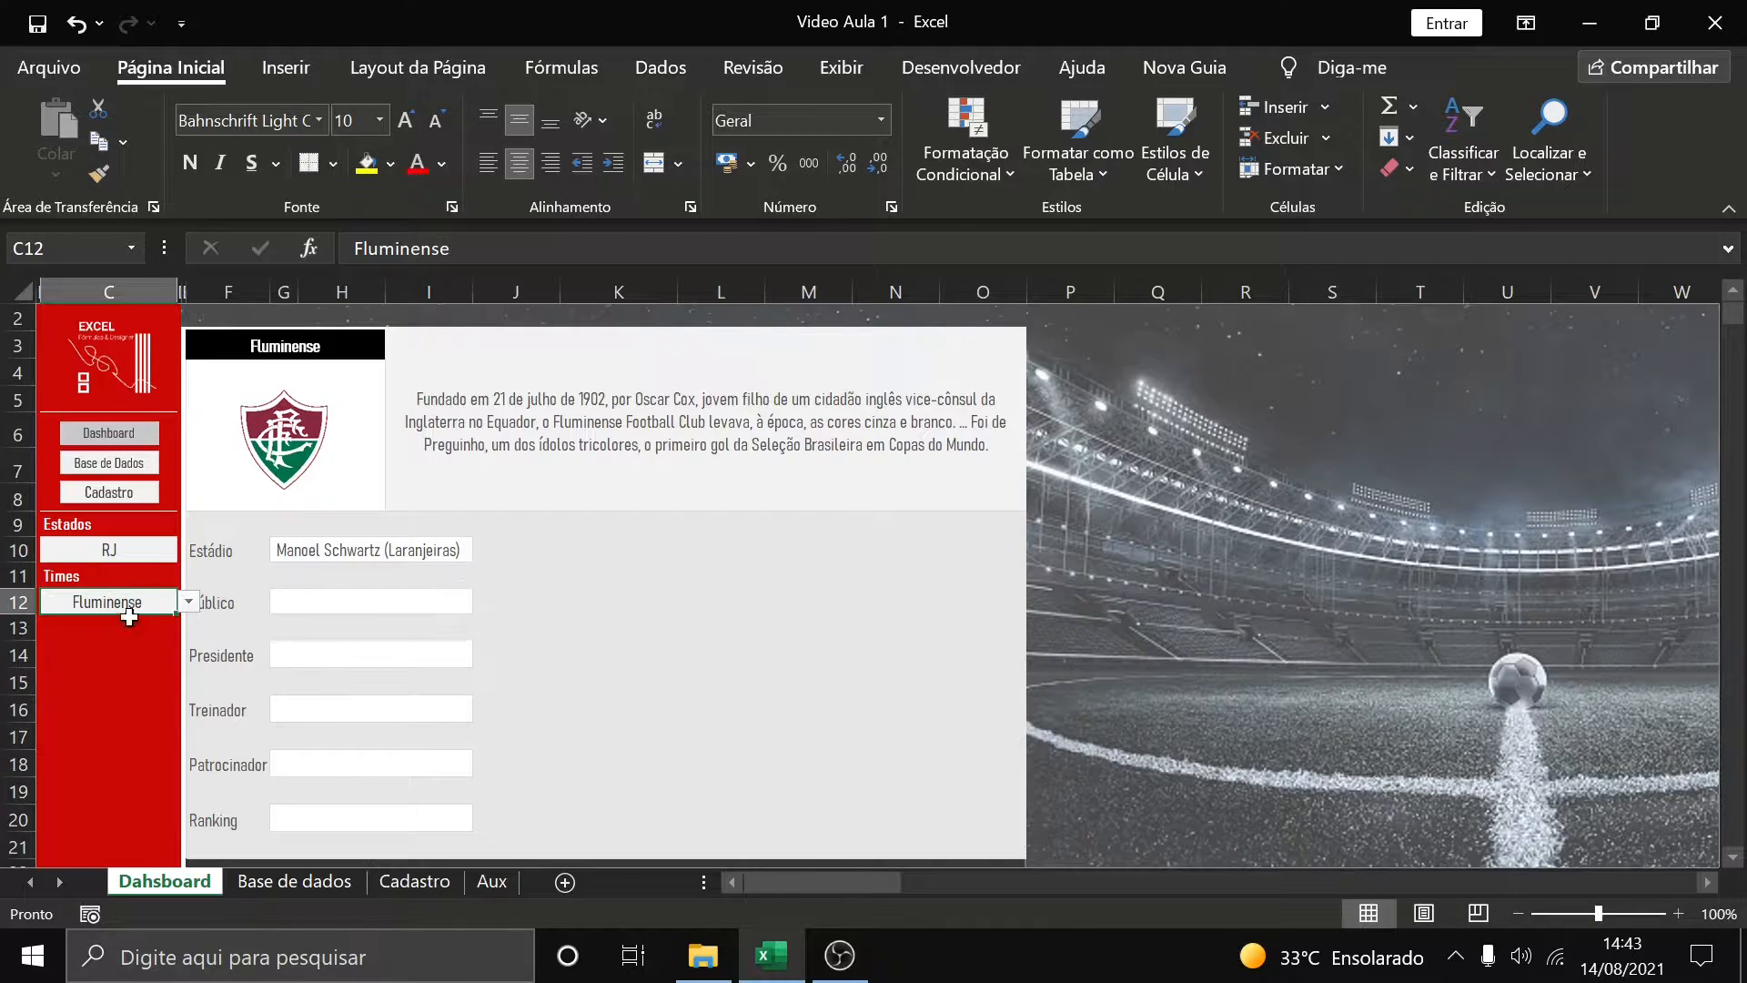
left_click(188, 603)
left_click(157, 627)
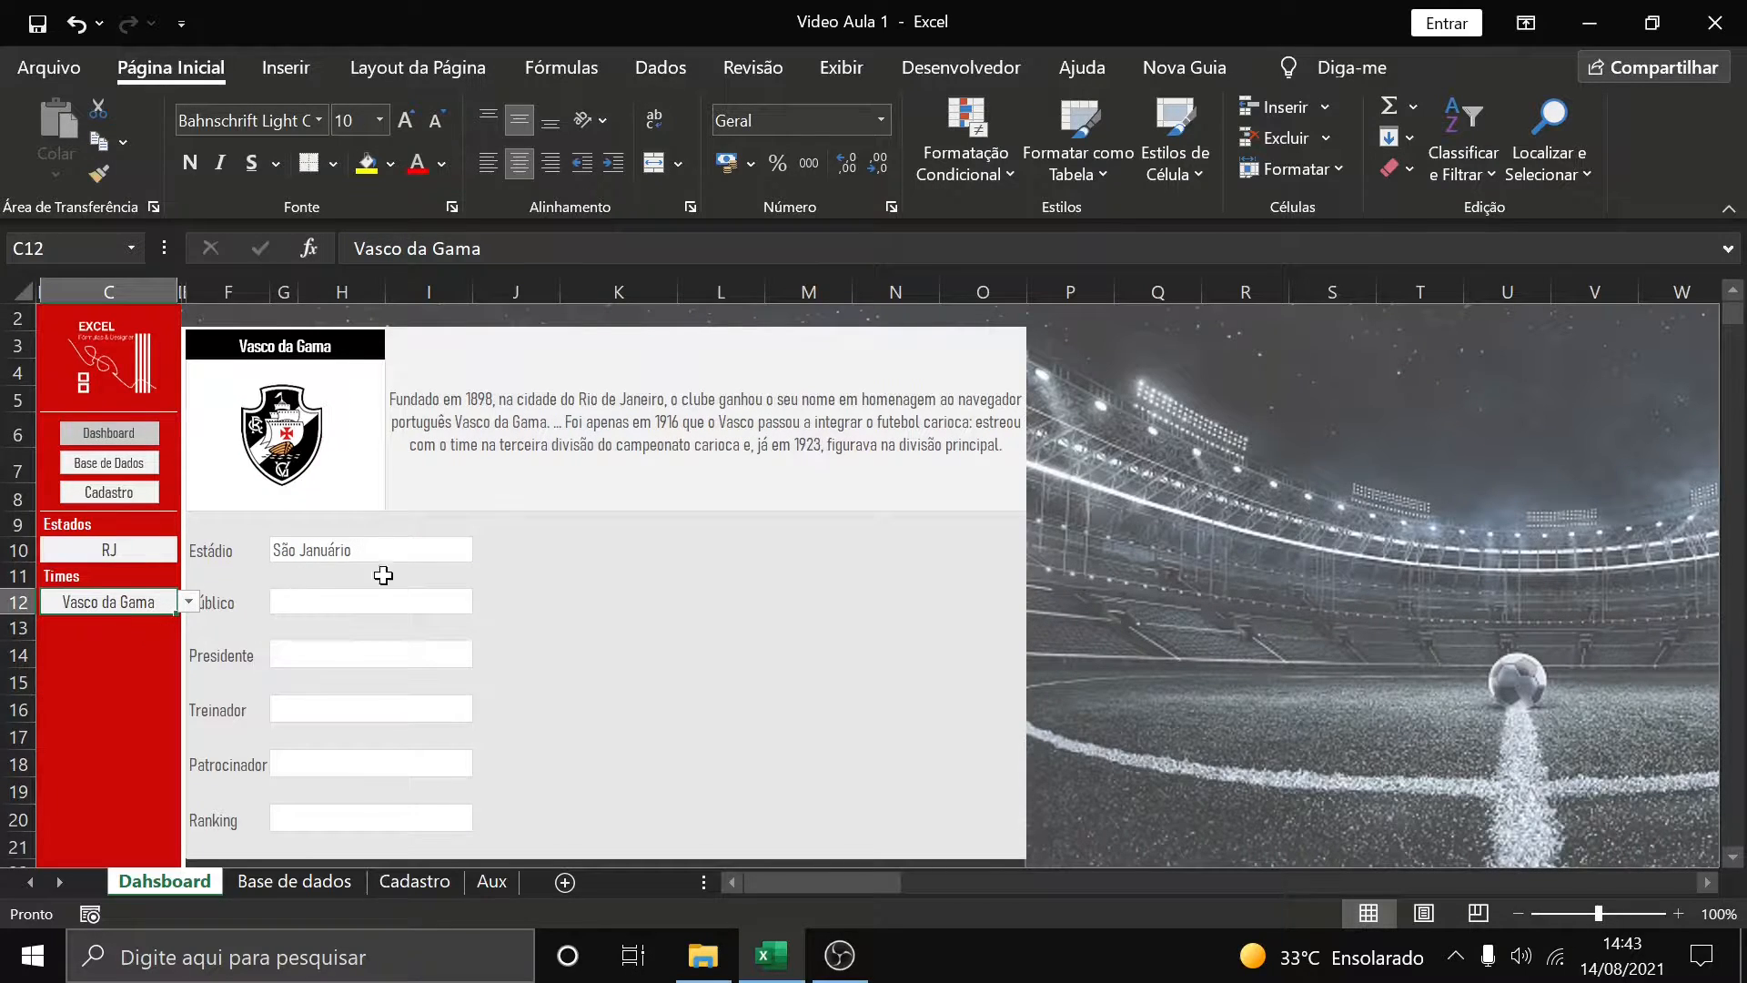
Start an ÍNDICE formula in the Público field with the Capacidade Público range I15:I24 of Base de dados as its array
left_click(318, 604)
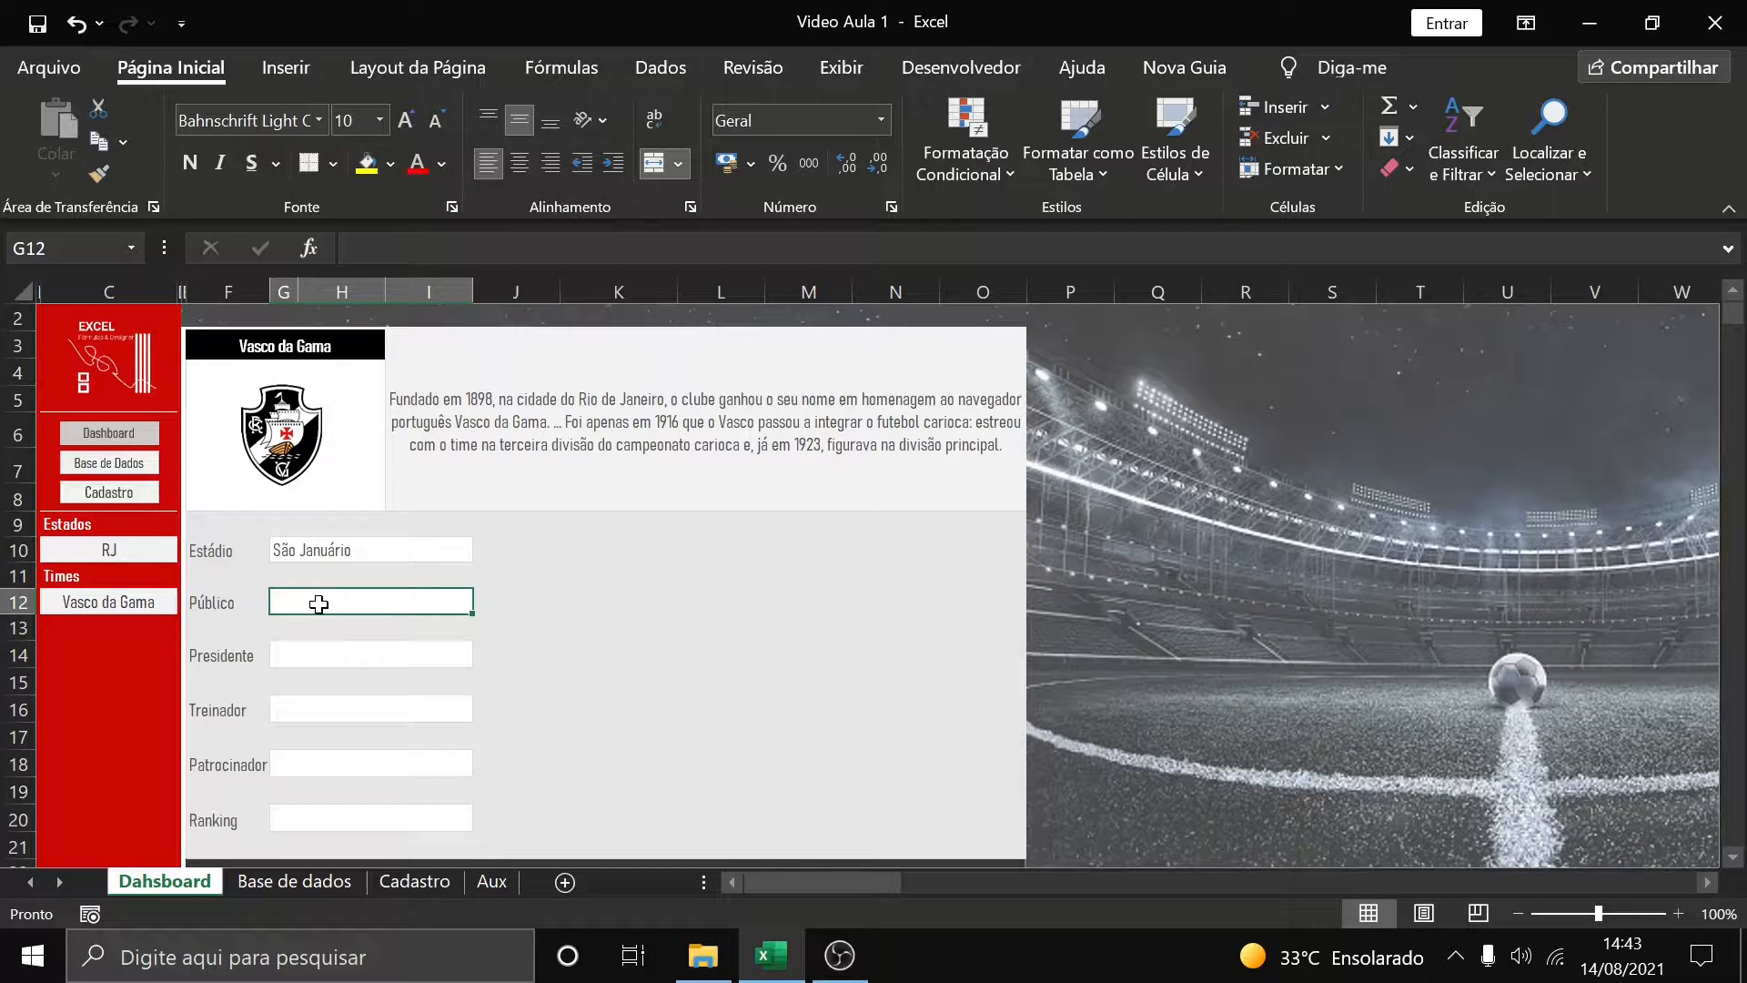
type("=")
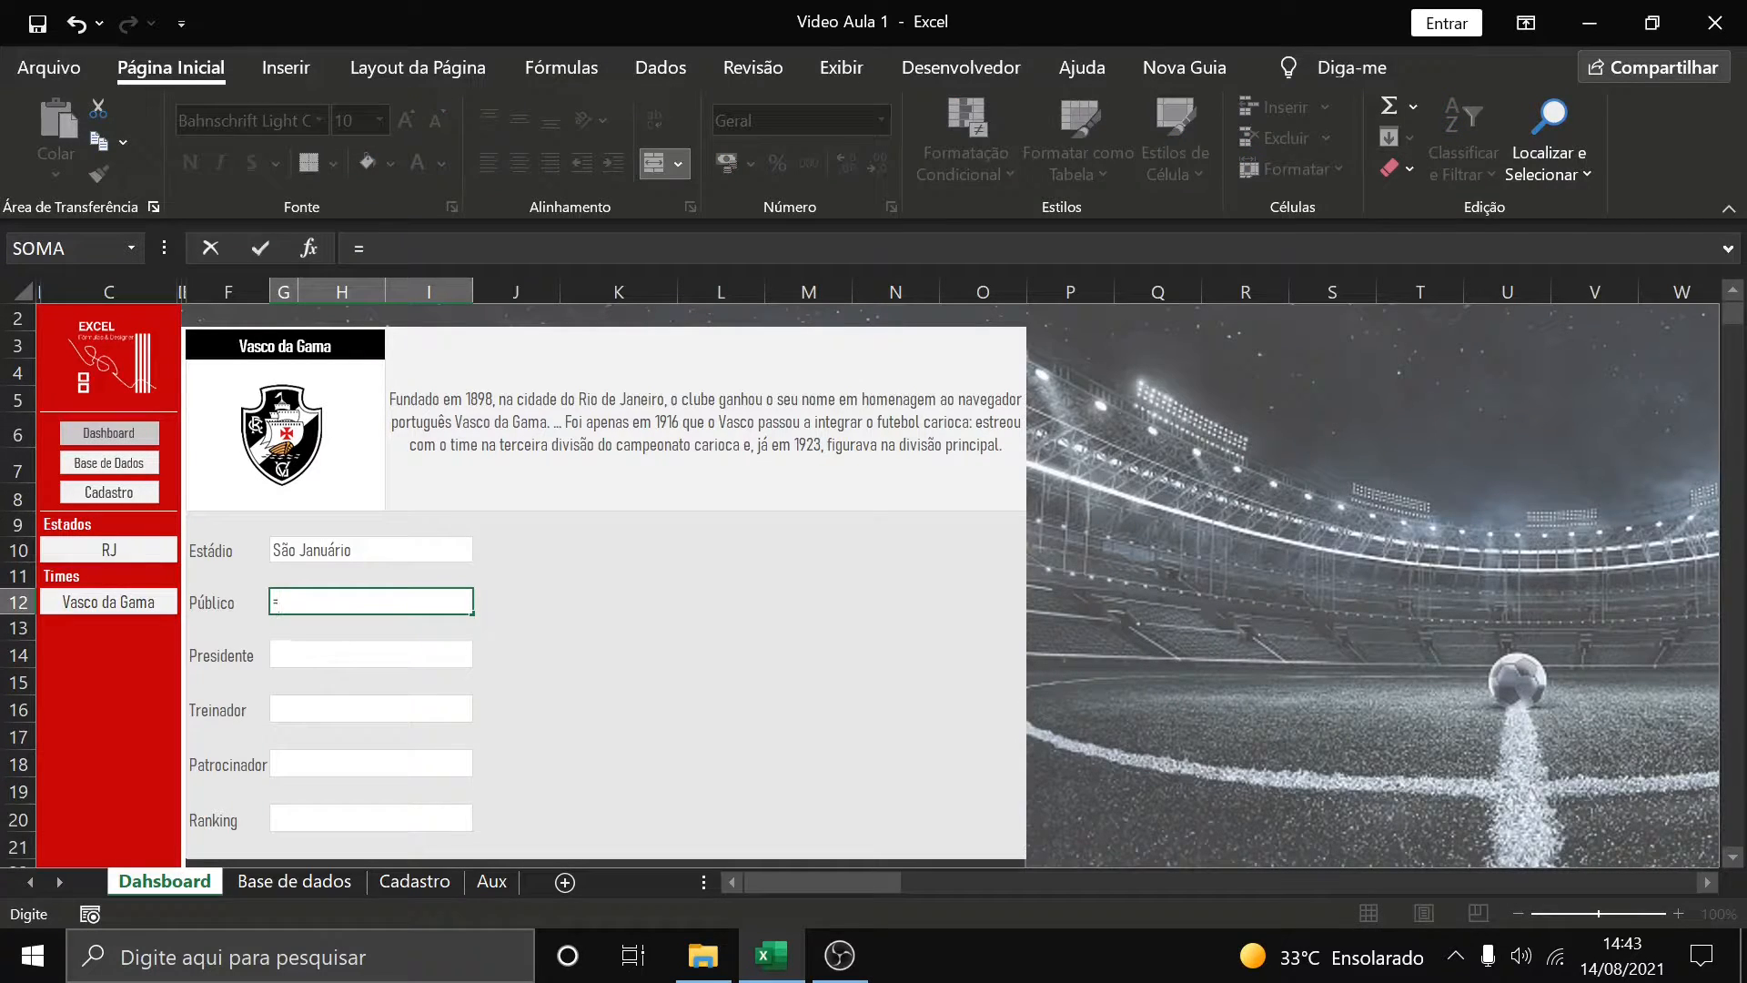
type("índi")
key("Tab")
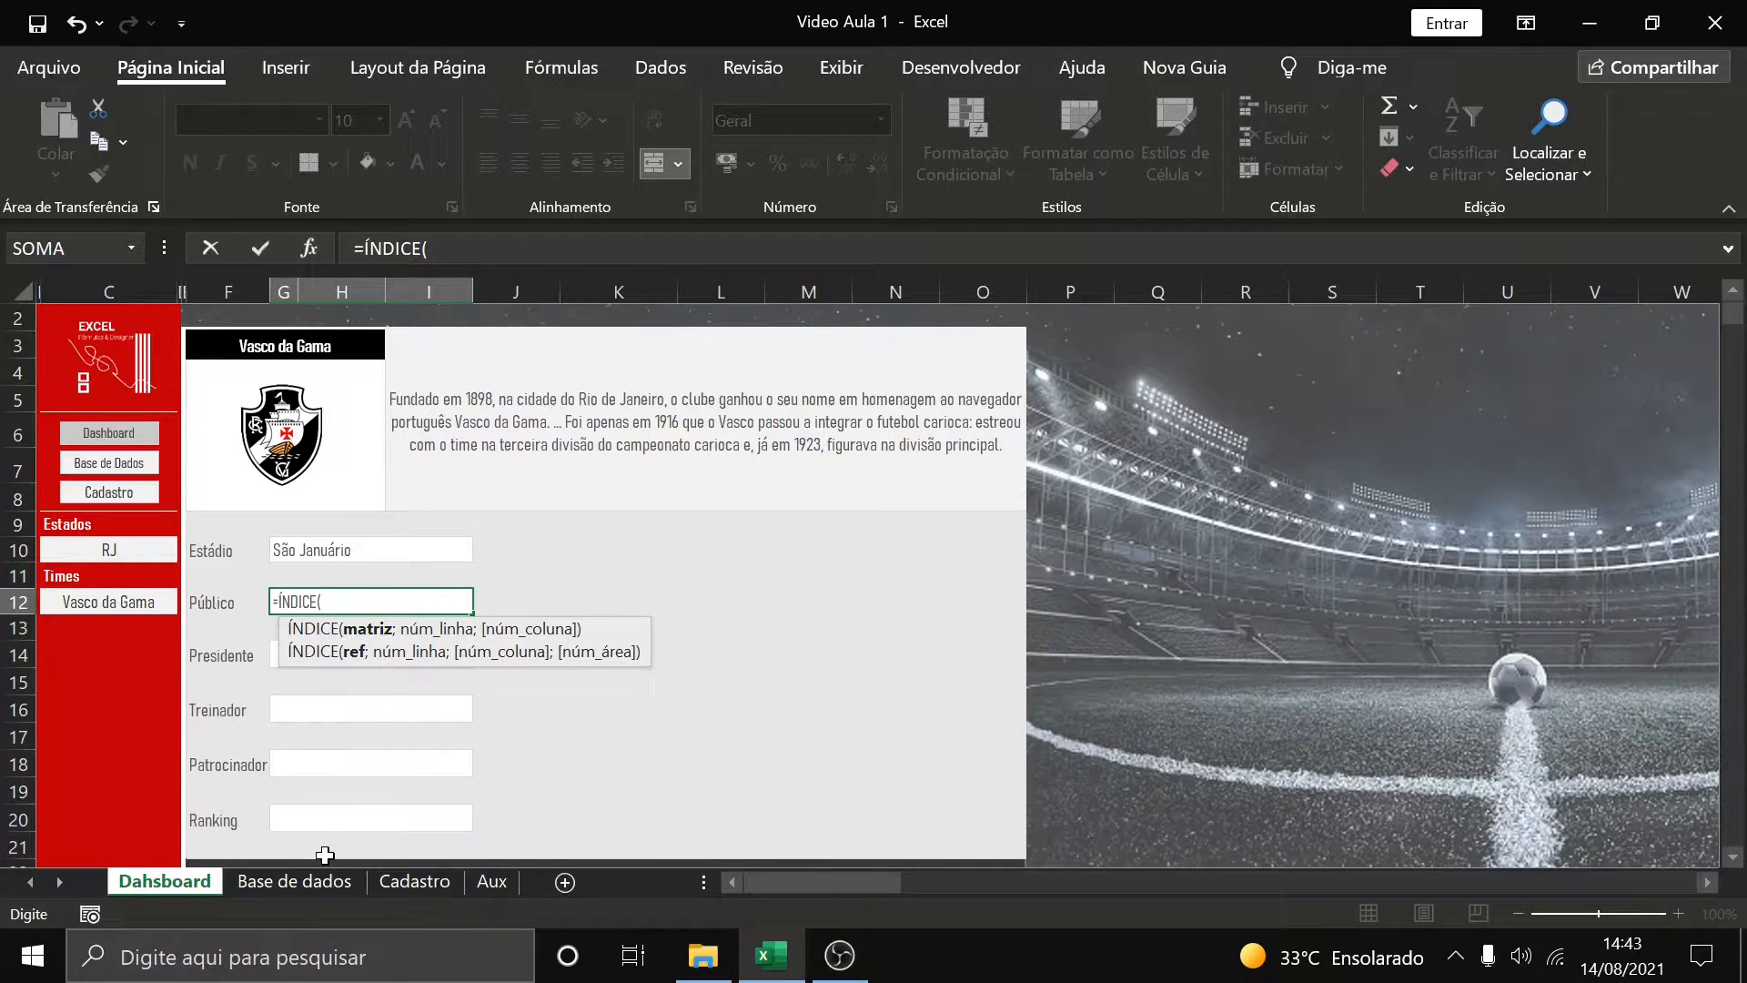
left_click(287, 883)
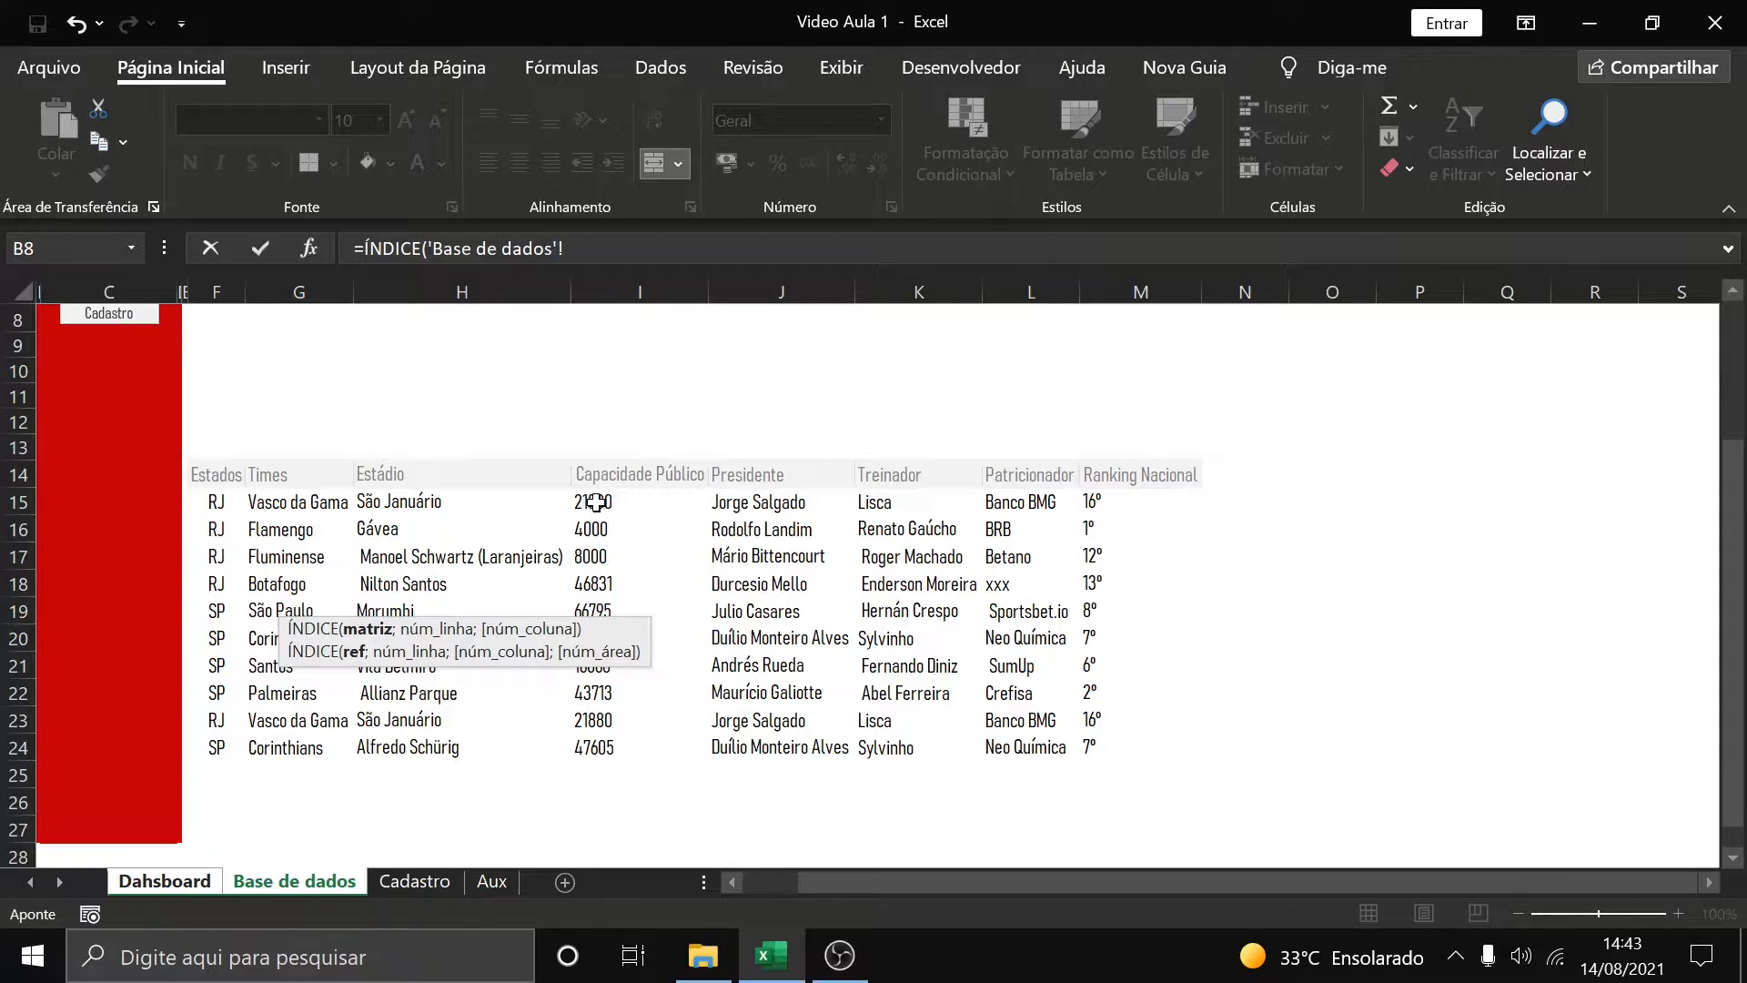
left_click_drag(596, 503, 616, 735)
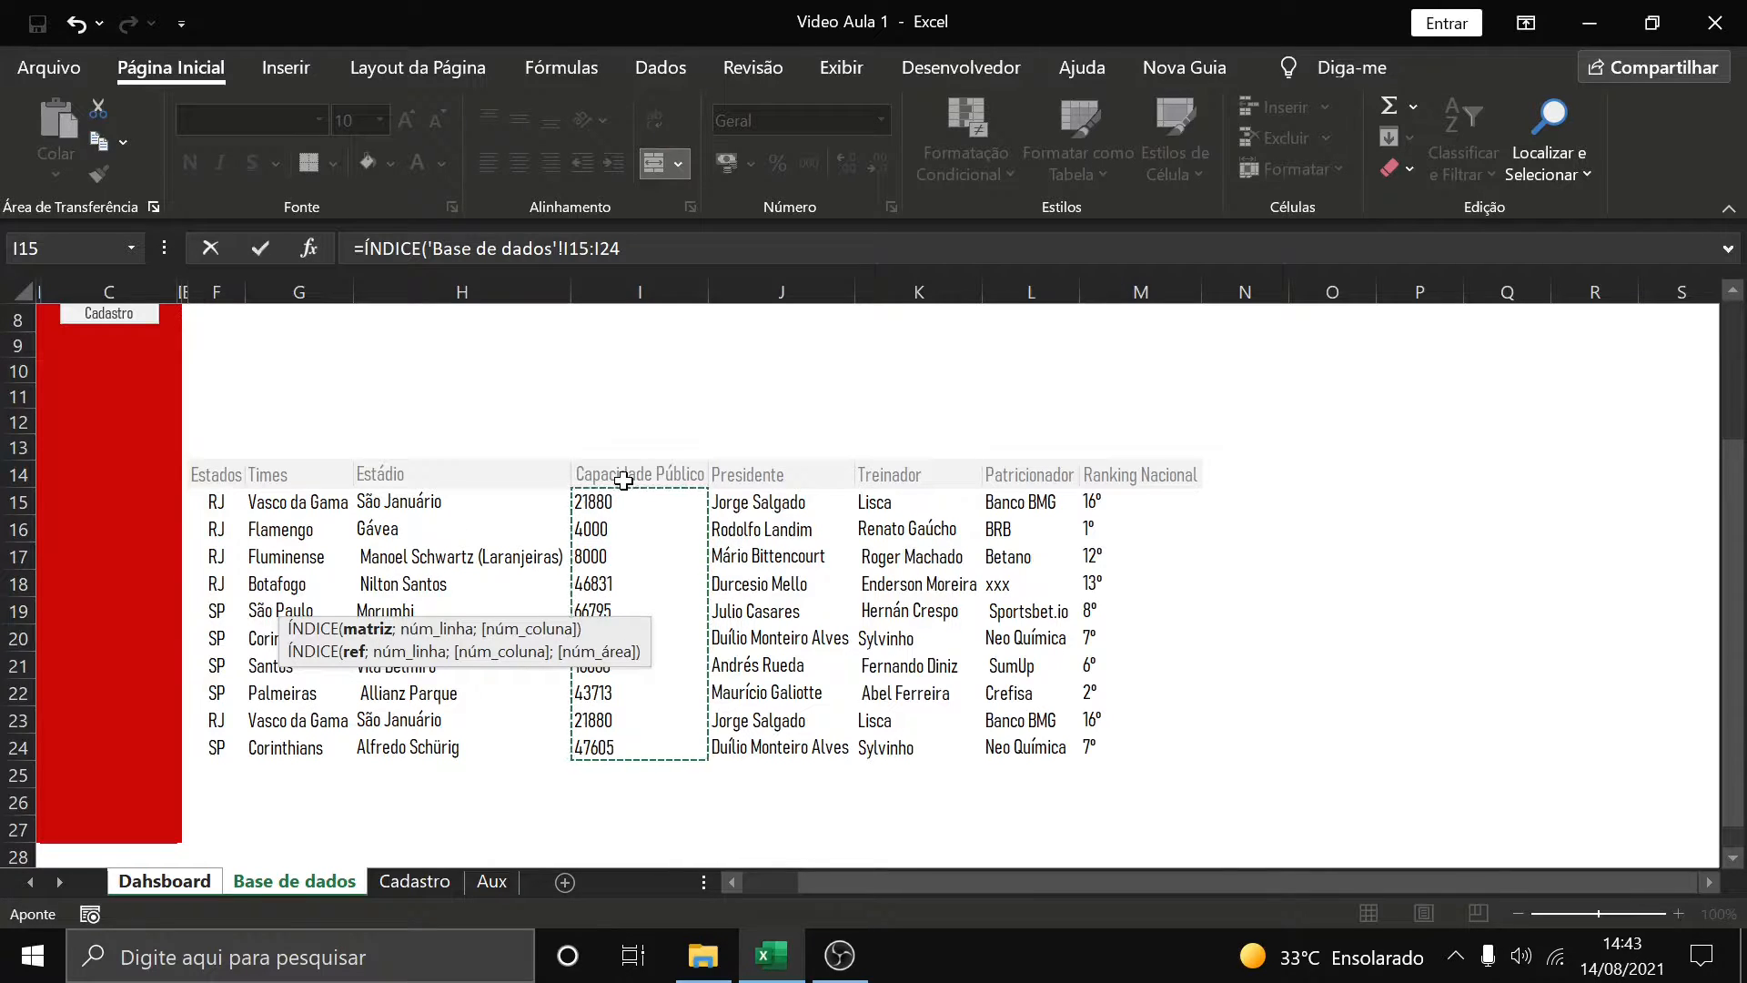
Add a CORRESP function to the Público formula with Dahsboard cell C12 as the lookup value
type(";")
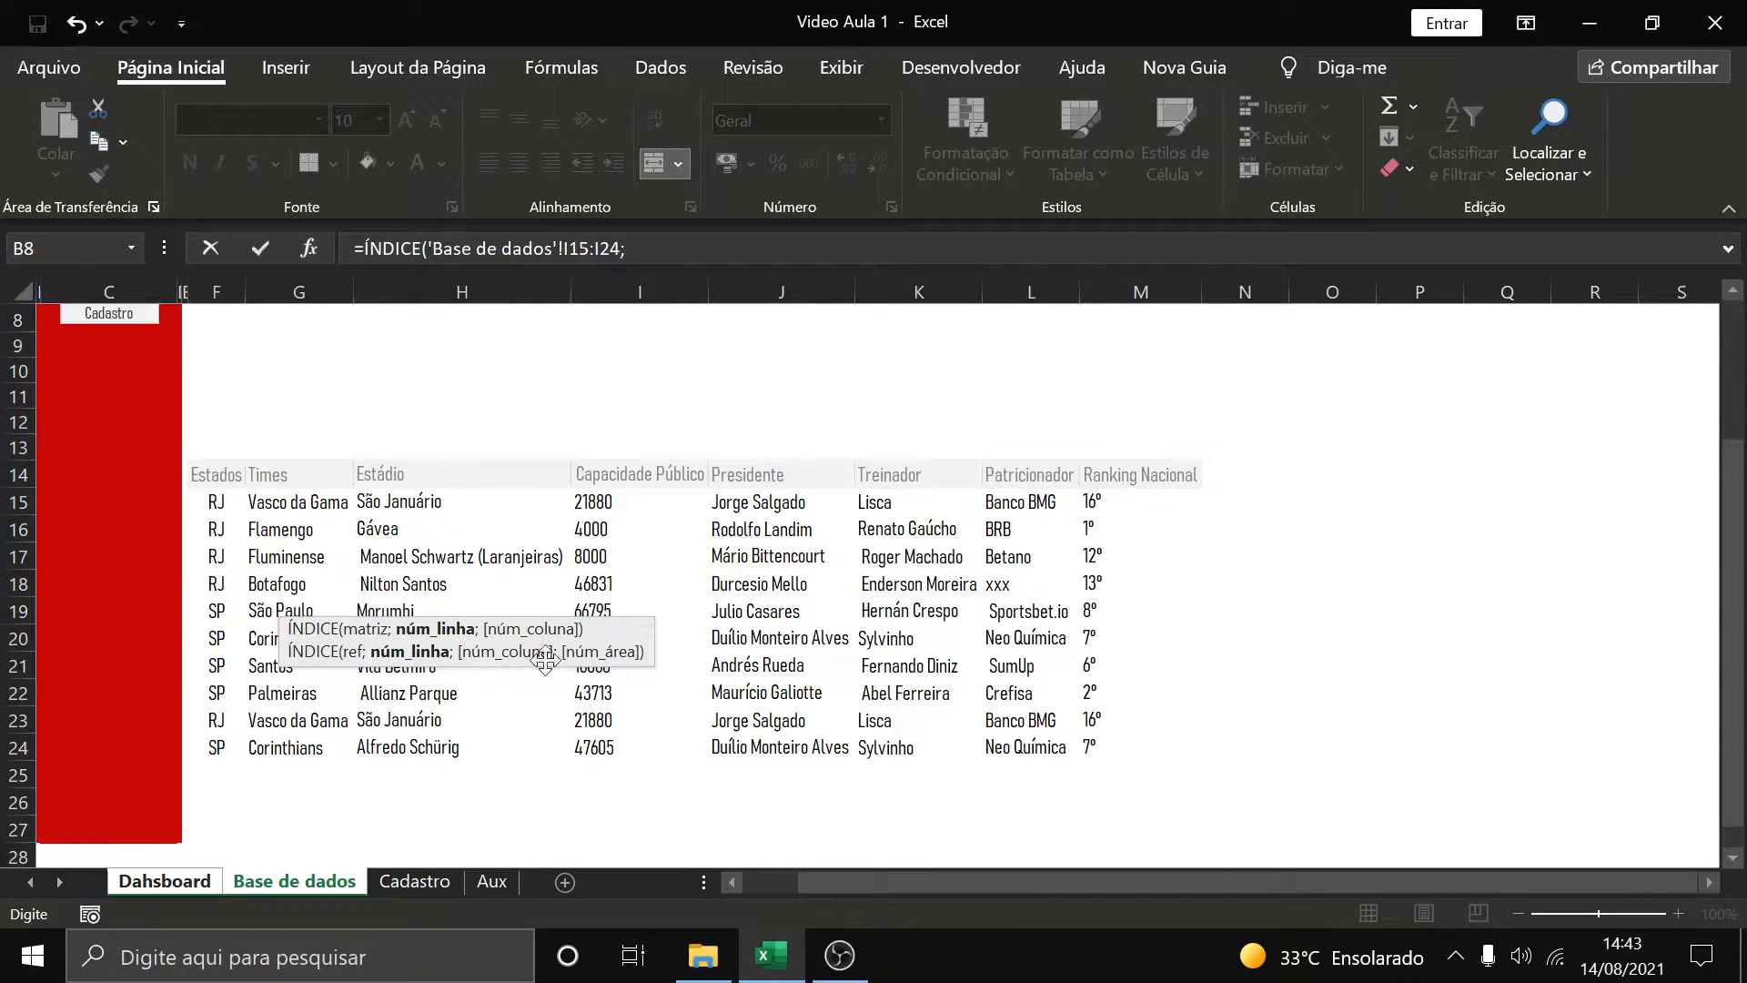
type("CORRESP(")
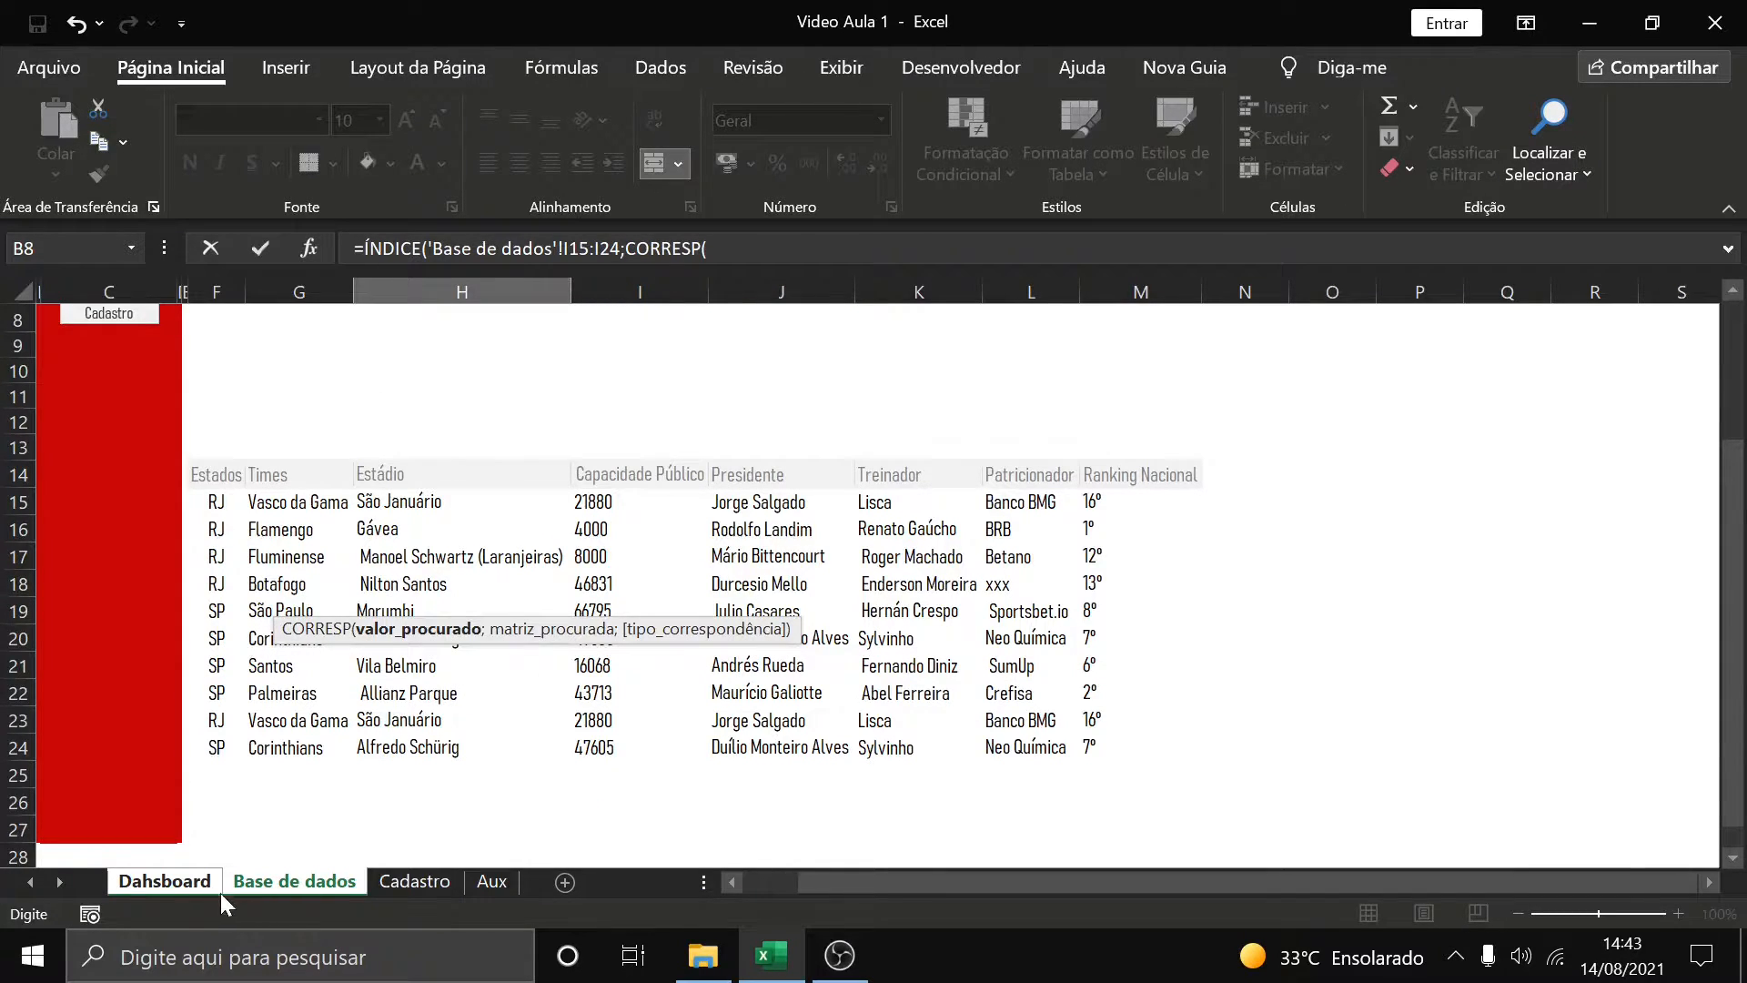
left_click(182, 883)
left_click(113, 605)
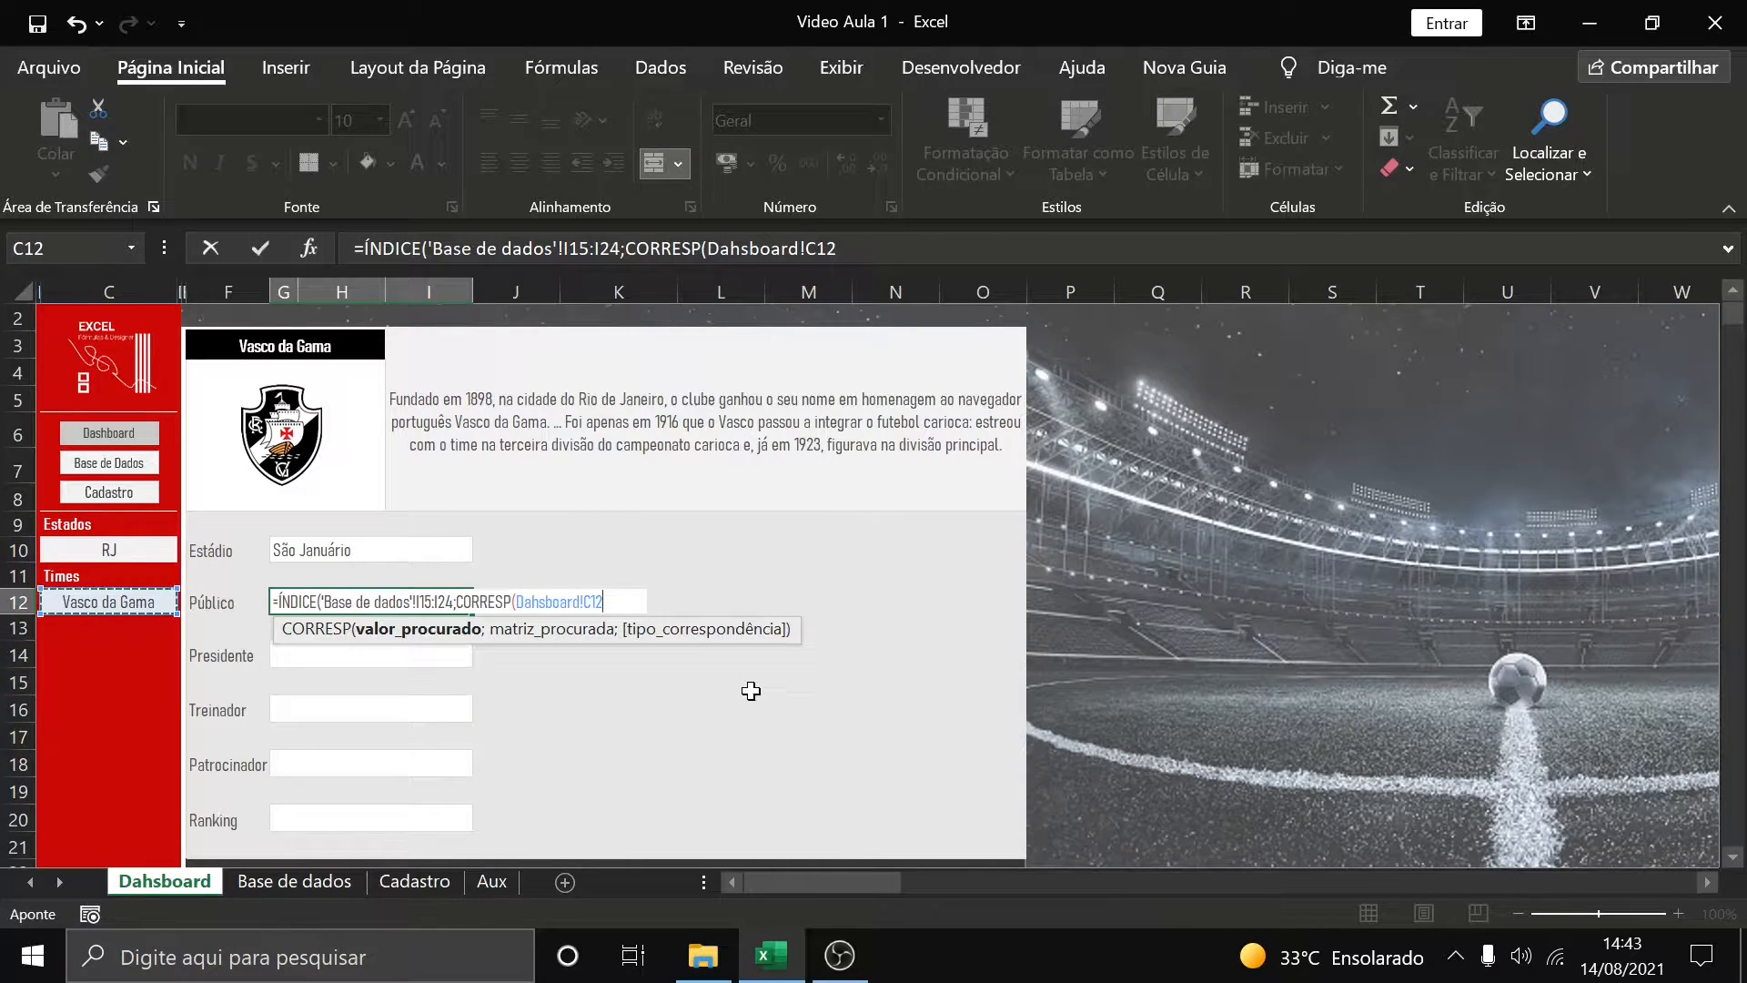
type(";")
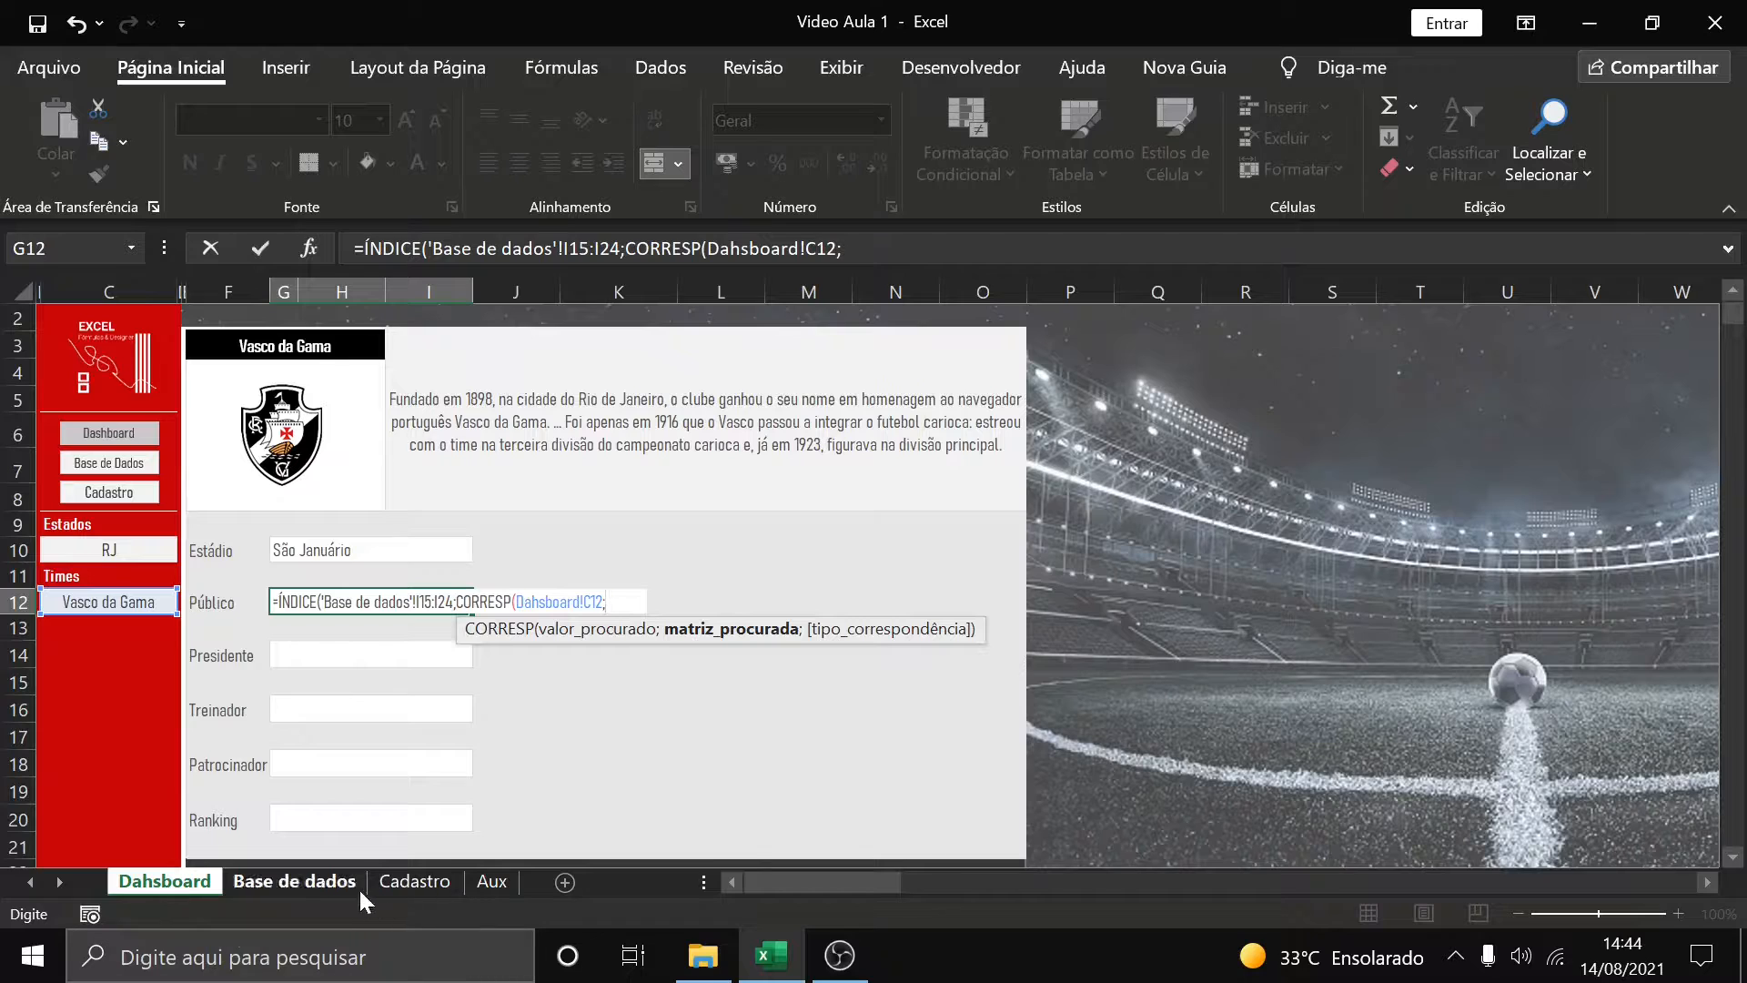
Complete the Público formula with the Times range G15:G24 of Base de dados as lookup array and exact match type 0
left_click(299, 889)
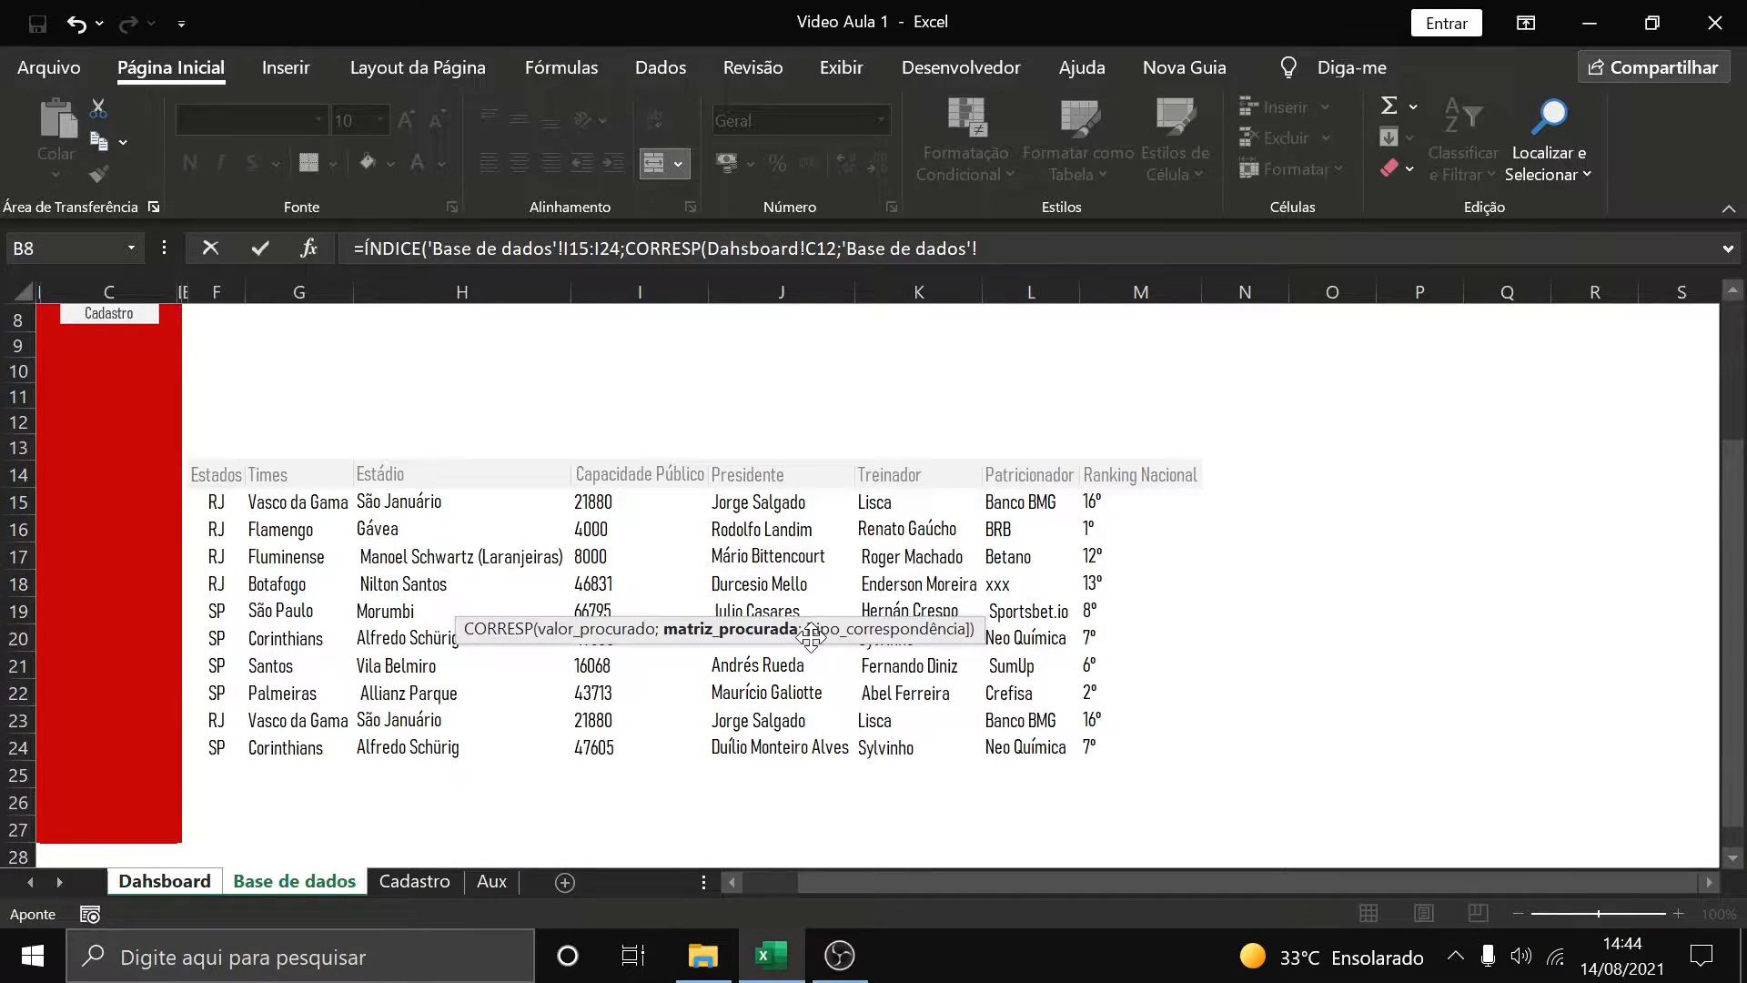
left_click_drag(813, 636, 1038, 626)
left_click_drag(301, 506, 286, 741)
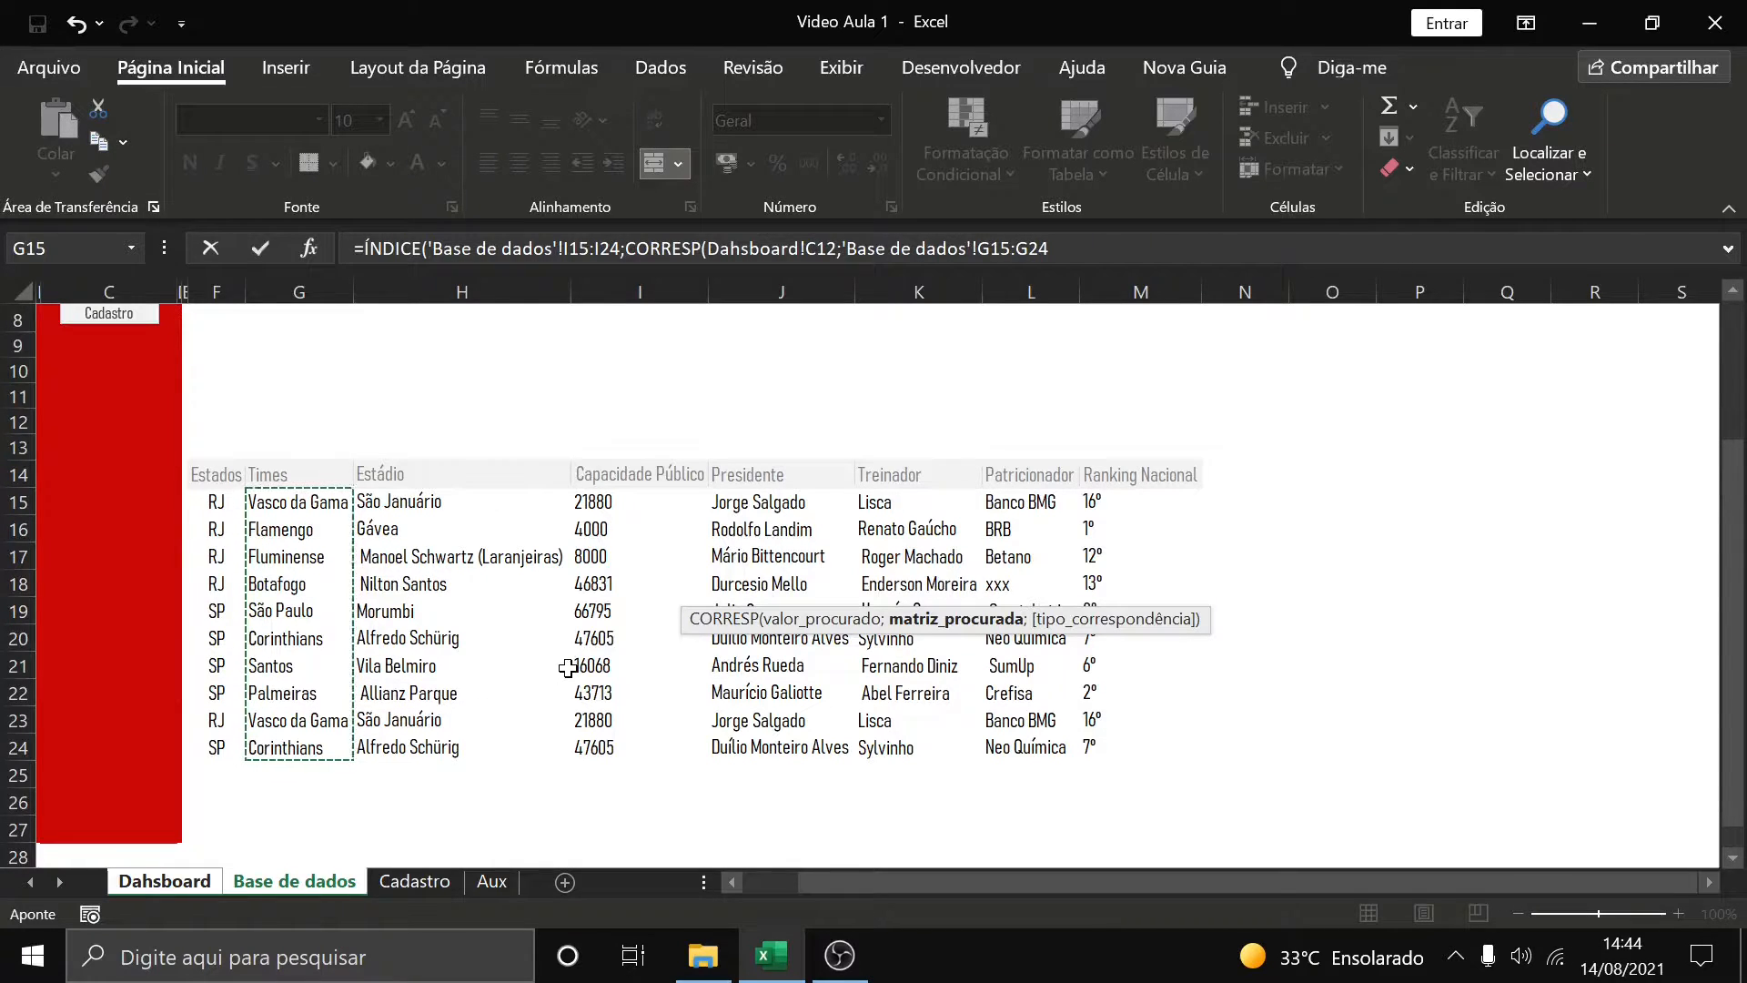
type(";")
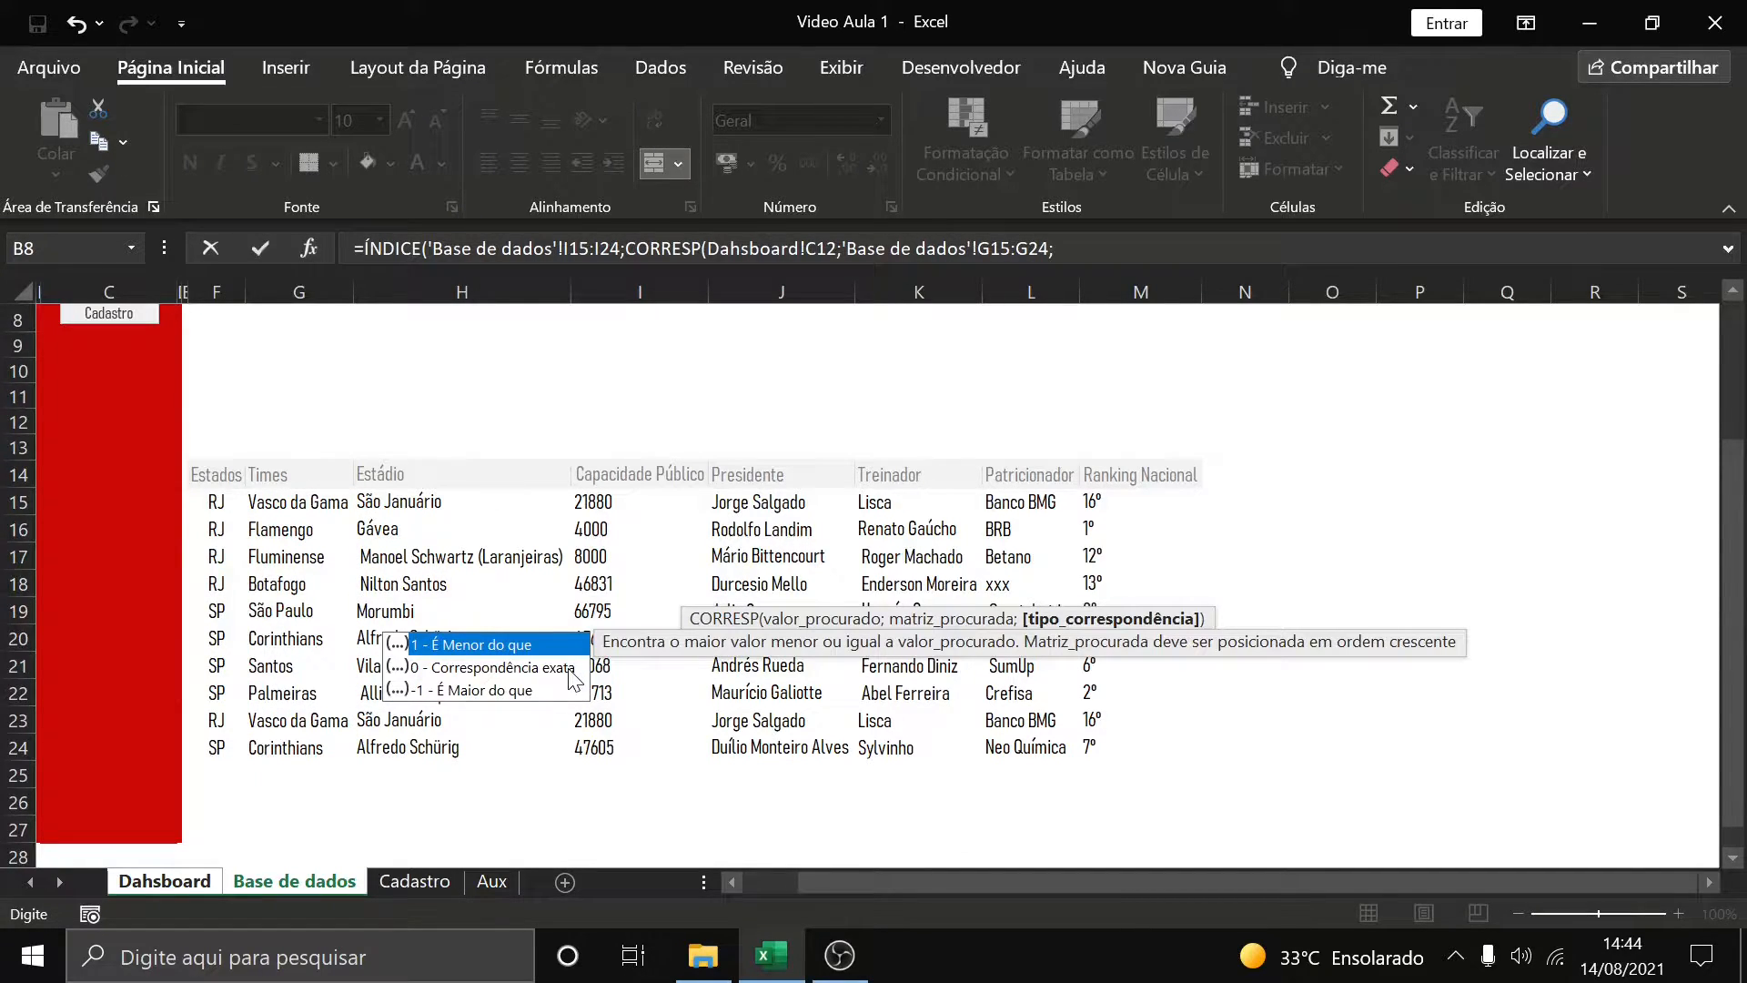
left_click(571, 671)
double_click(571, 671)
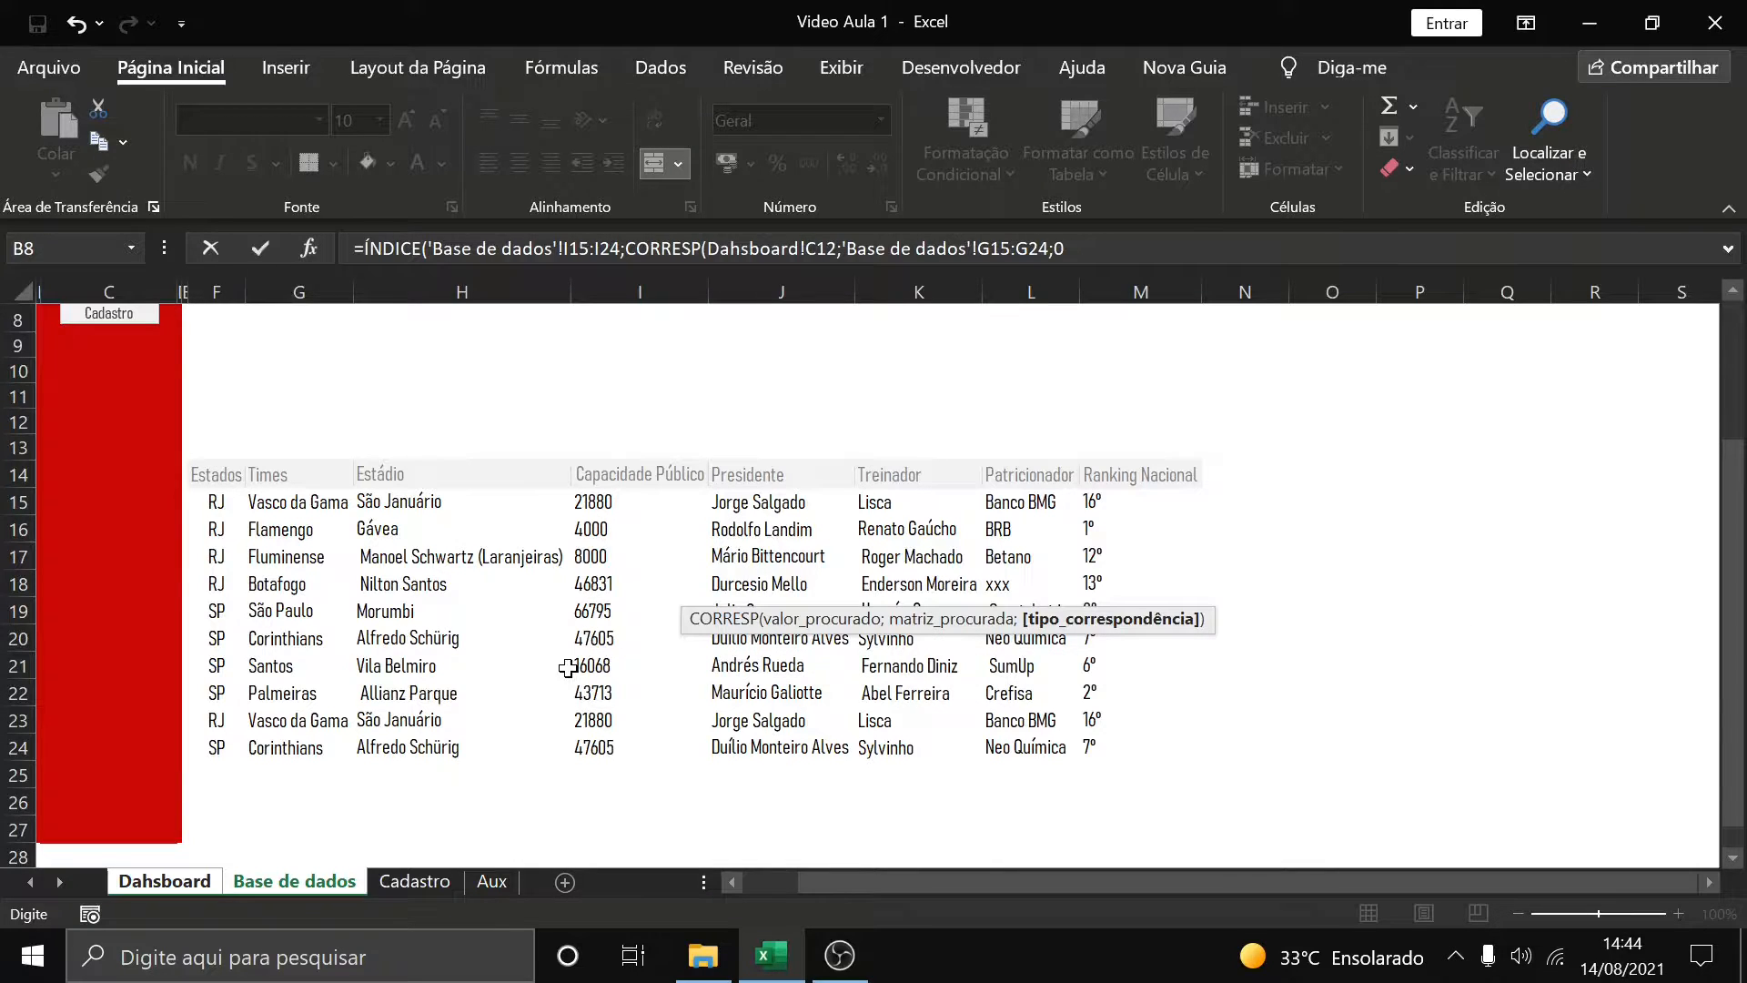
type(")")
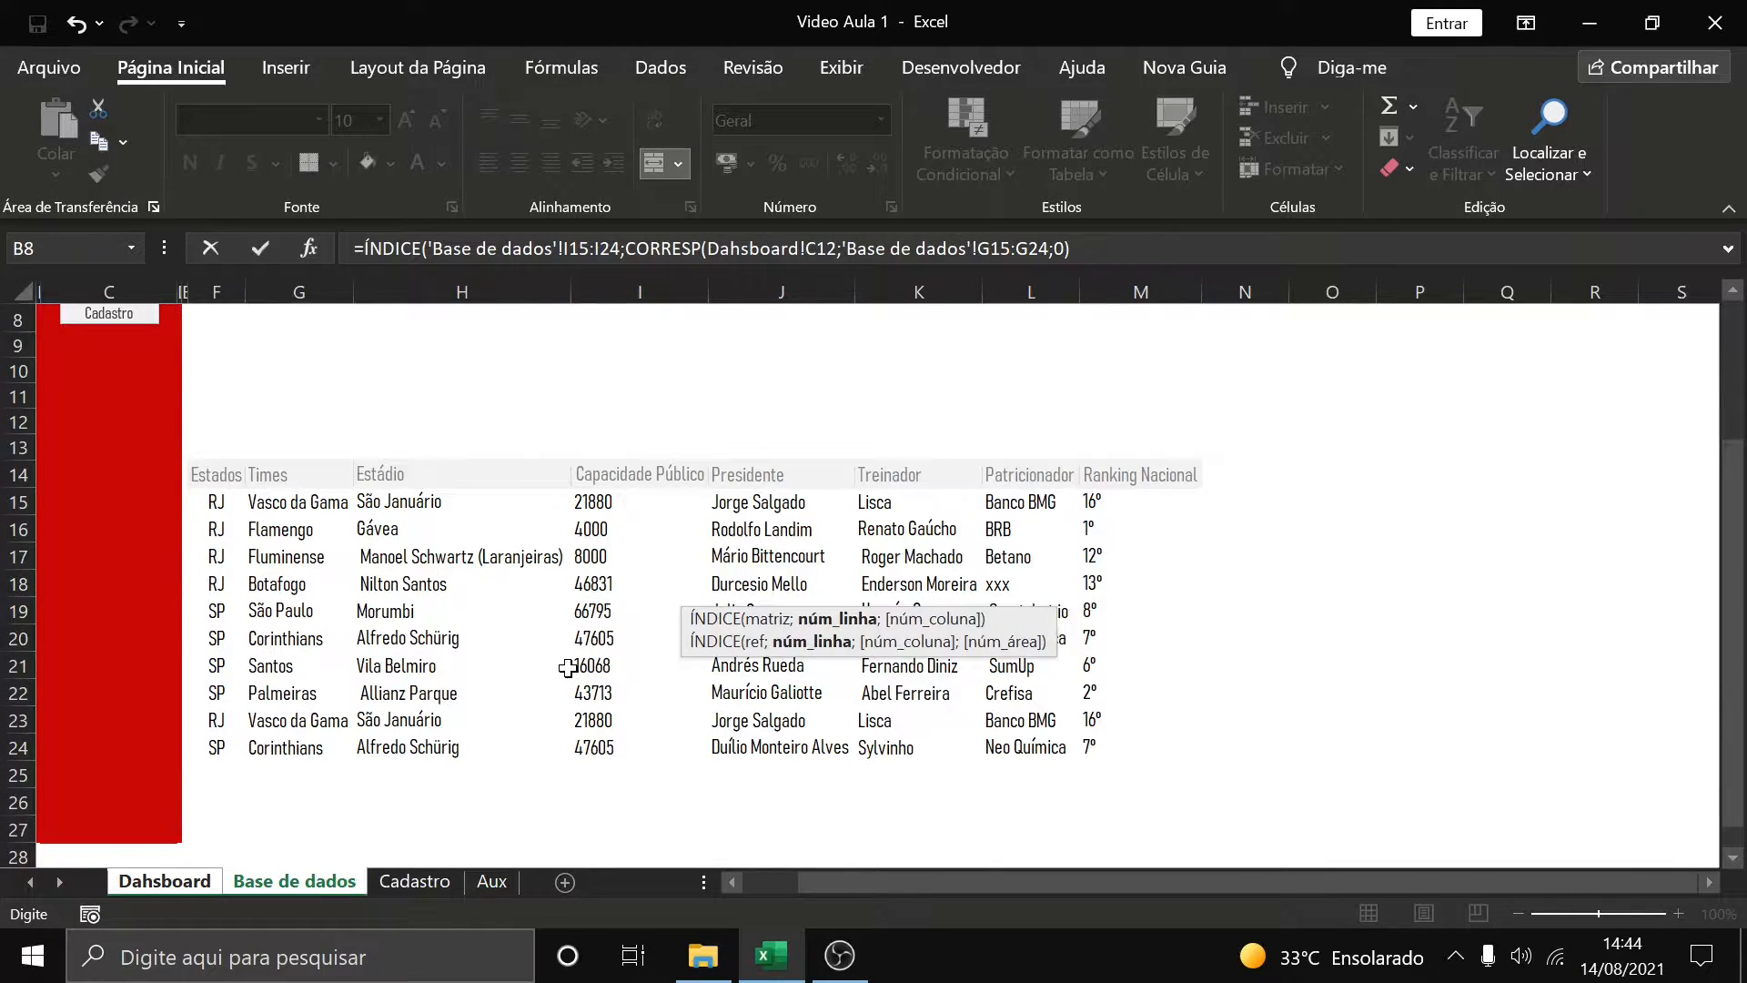
type(")")
key("Return")
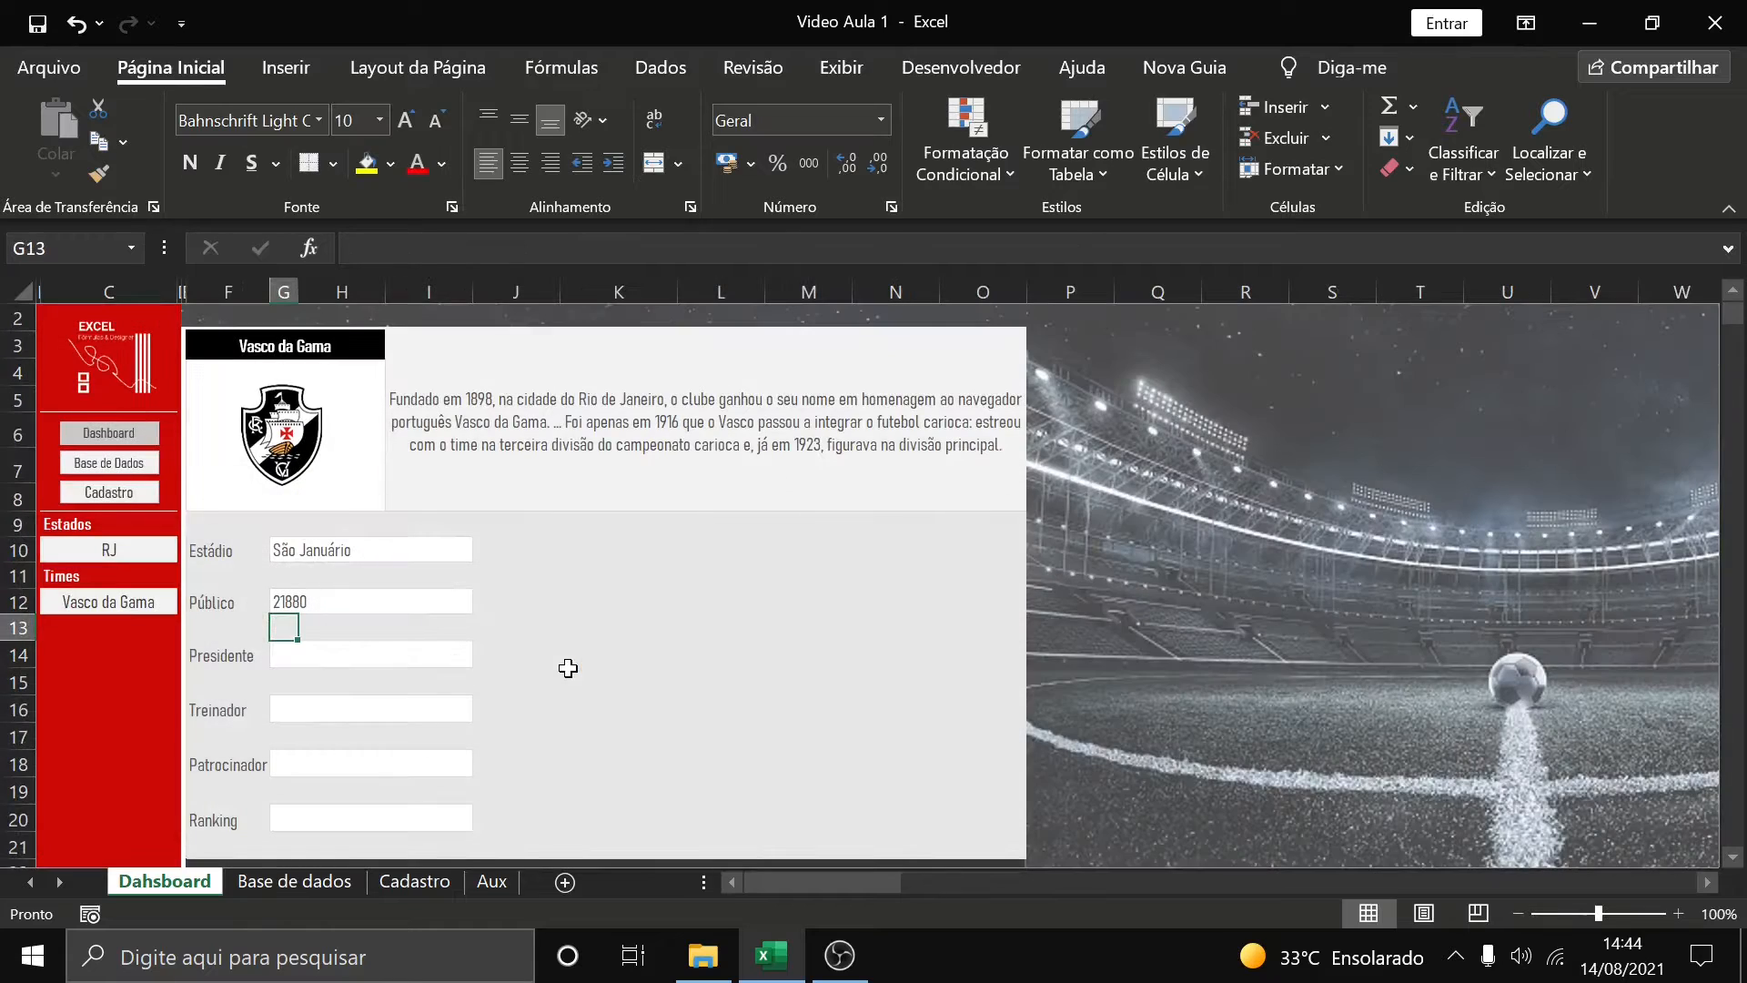
Compare the dashboard's Estádio and Público results with the Vasco da Gama row of Base de dados
left_click(332, 603)
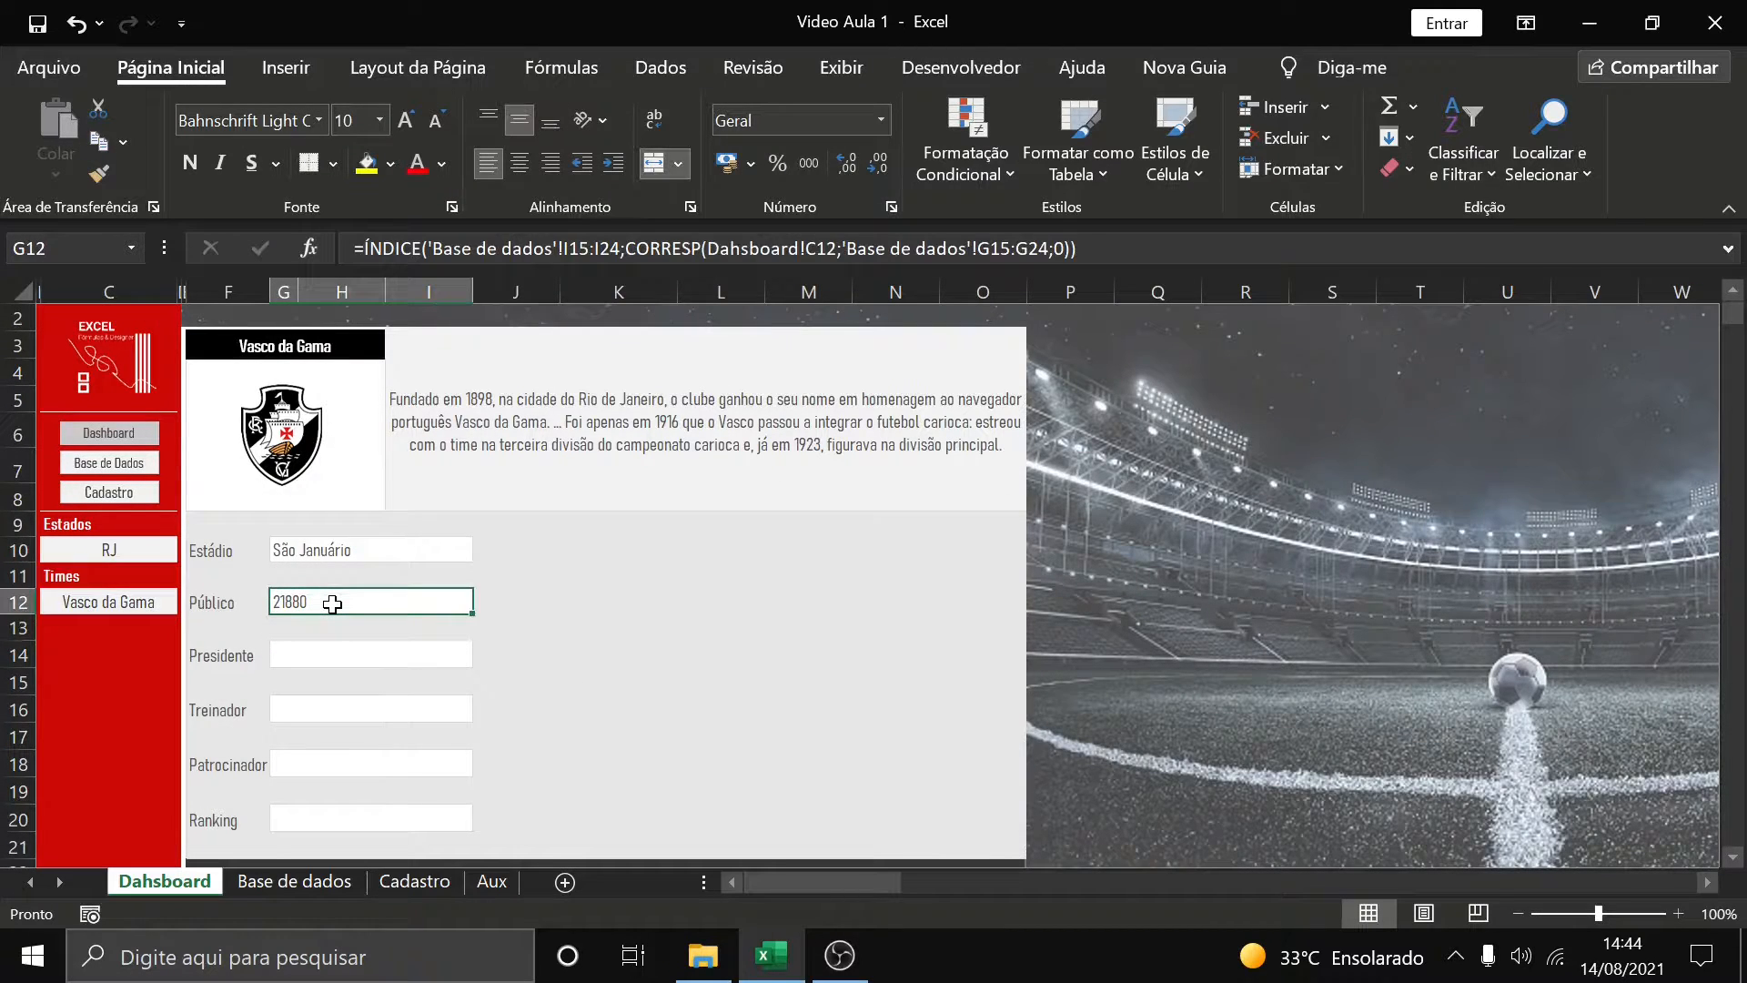
left_click(364, 547)
left_click(331, 608)
left_click(312, 883)
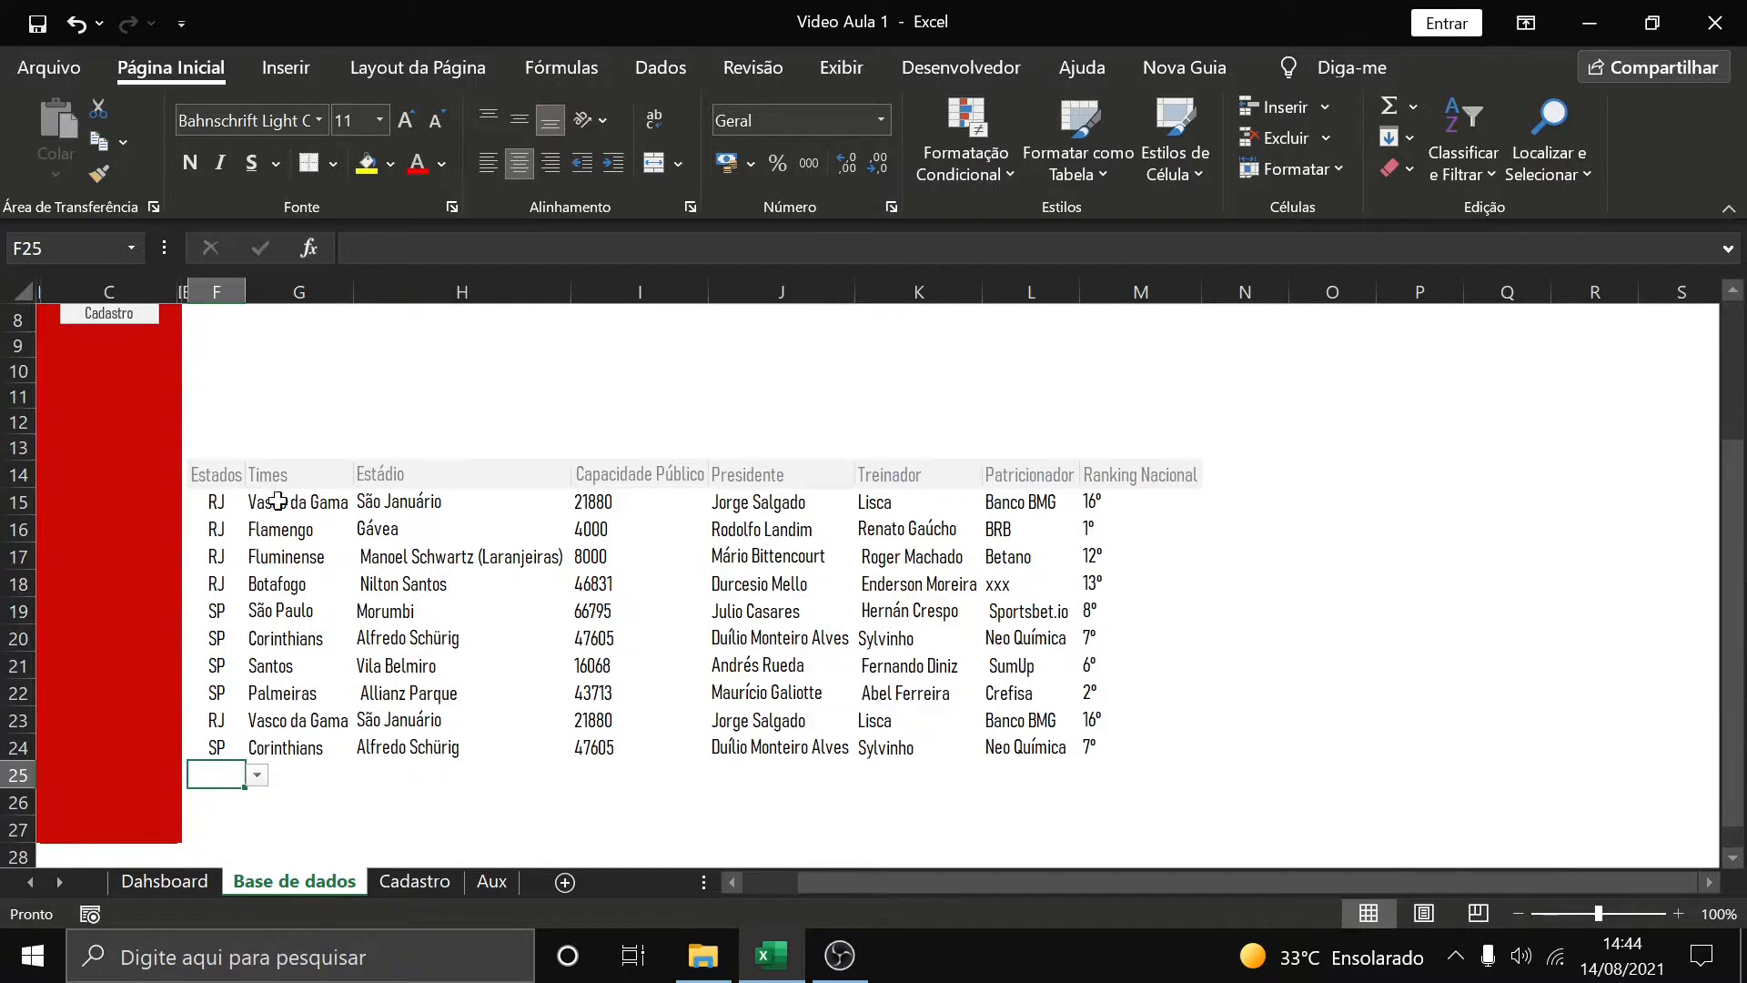
left_click(419, 503)
key("Right")
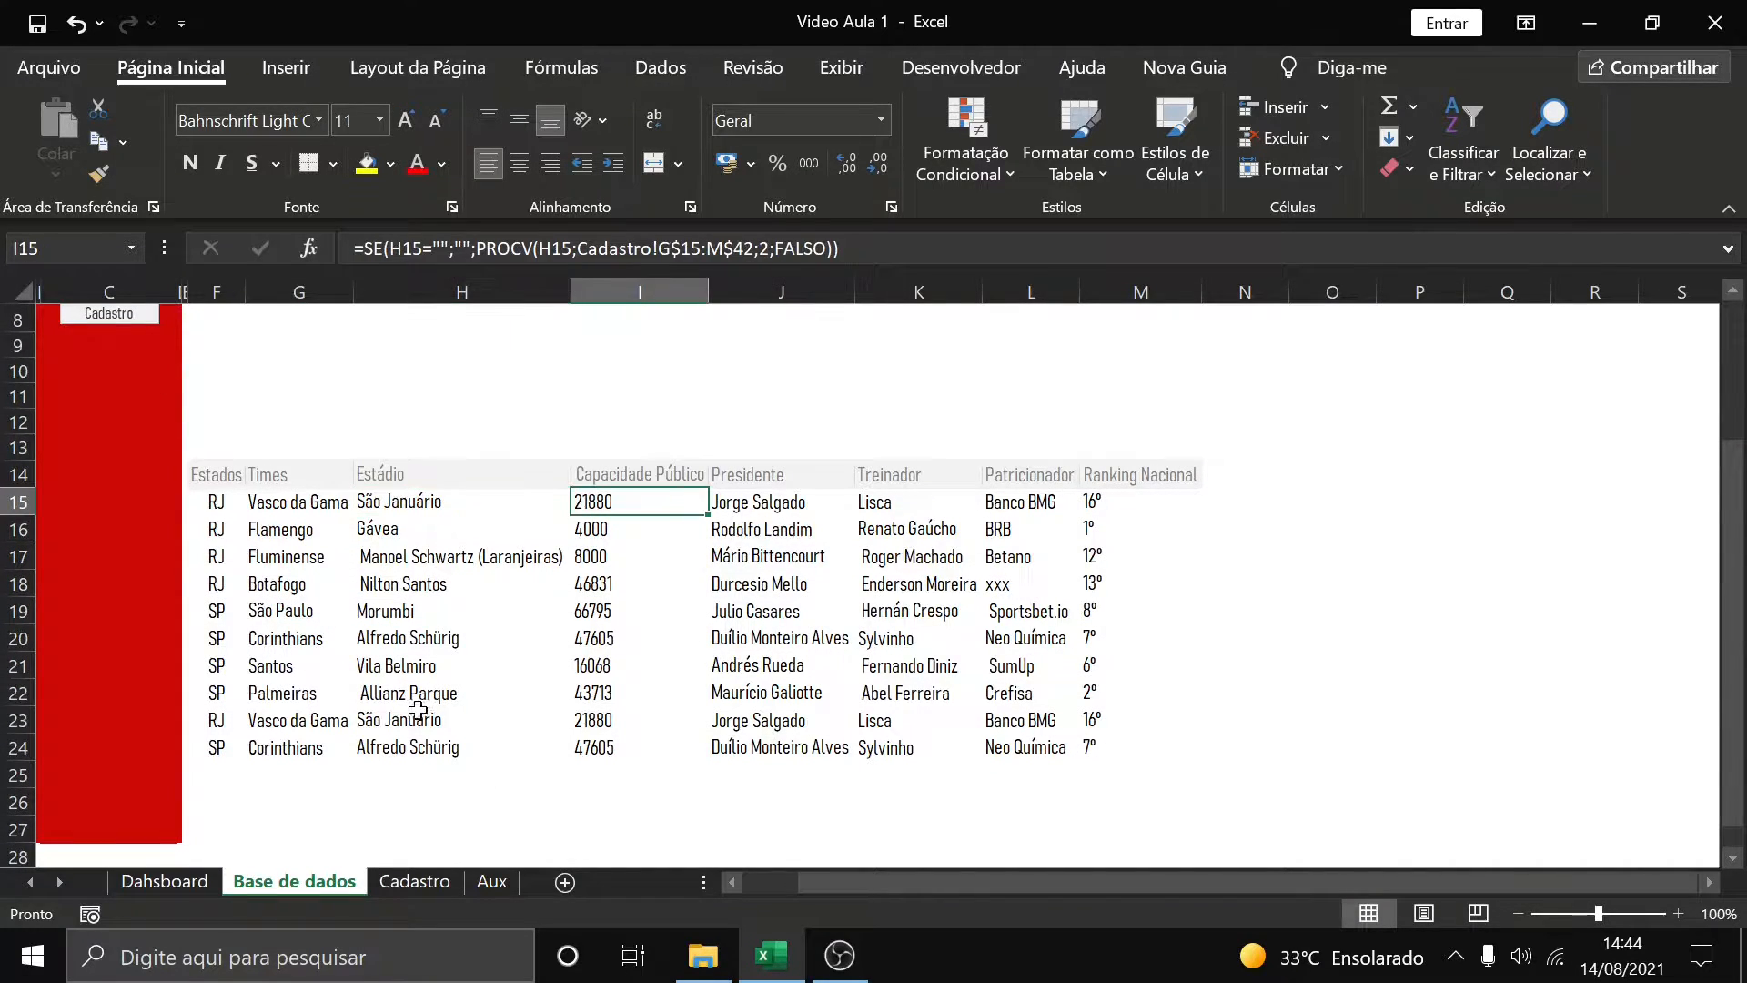
left_click(205, 883)
Start an ÍNDICE formula in the Presidente field with the Presidente range J15:J24 of Base de dados as its array
left_click(335, 648)
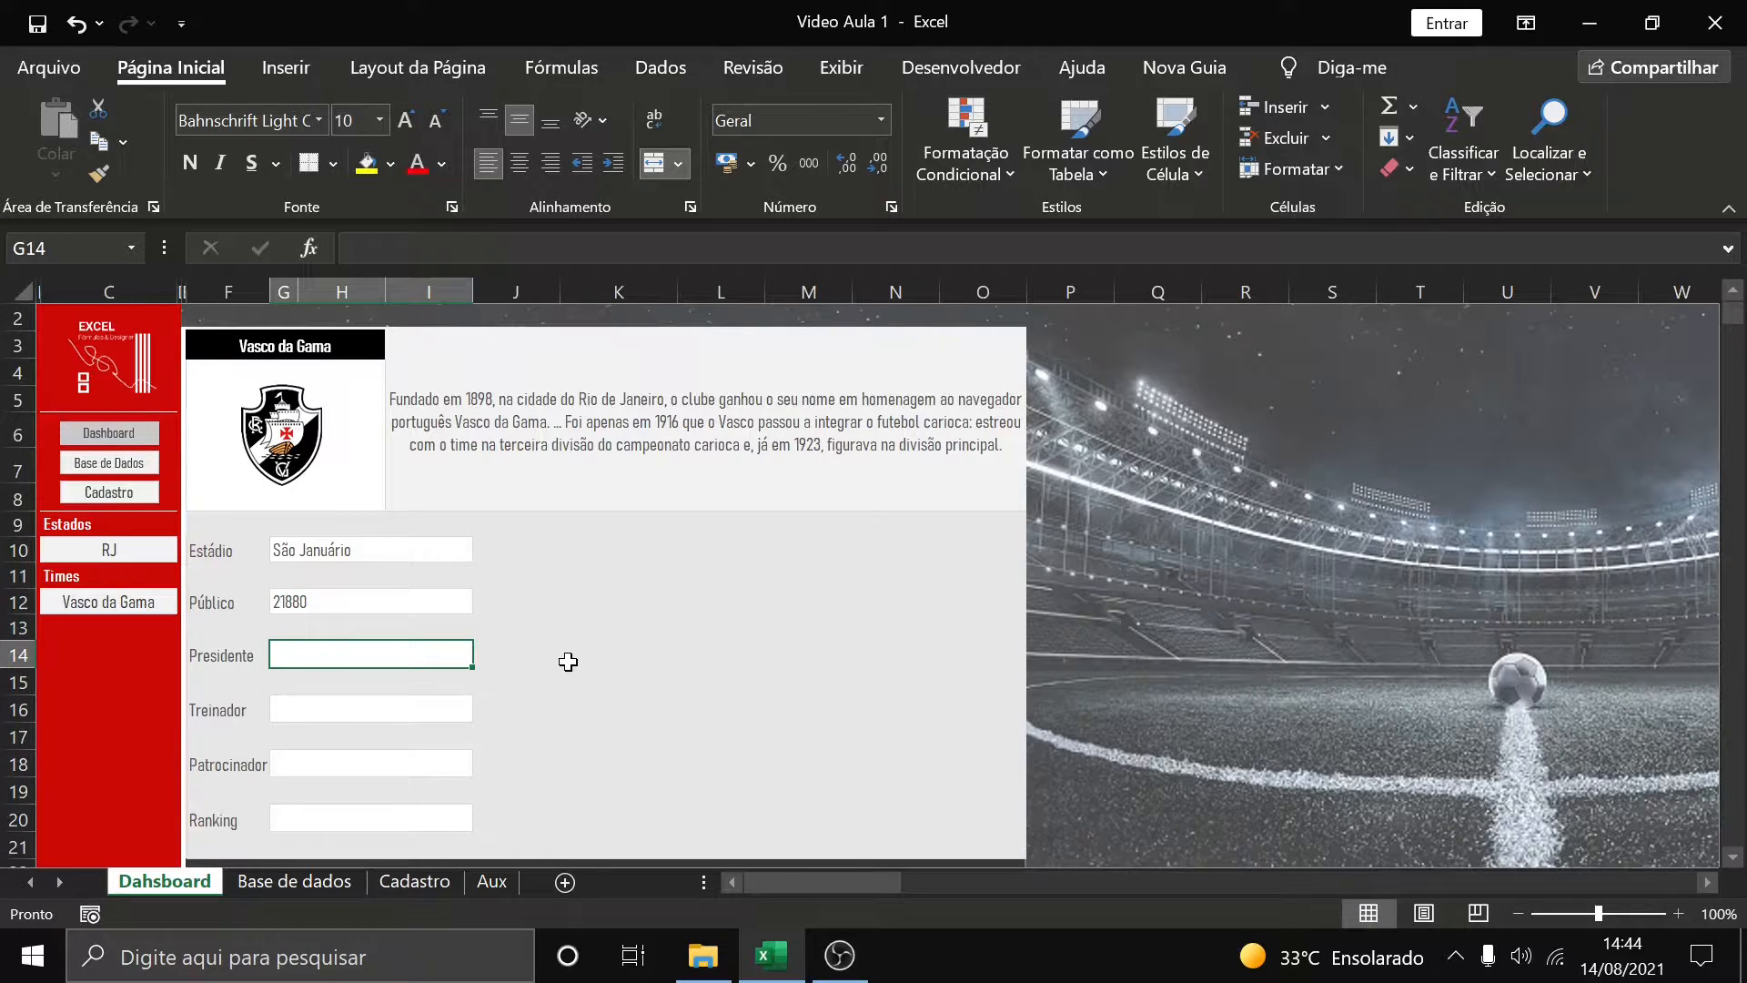
type("=")
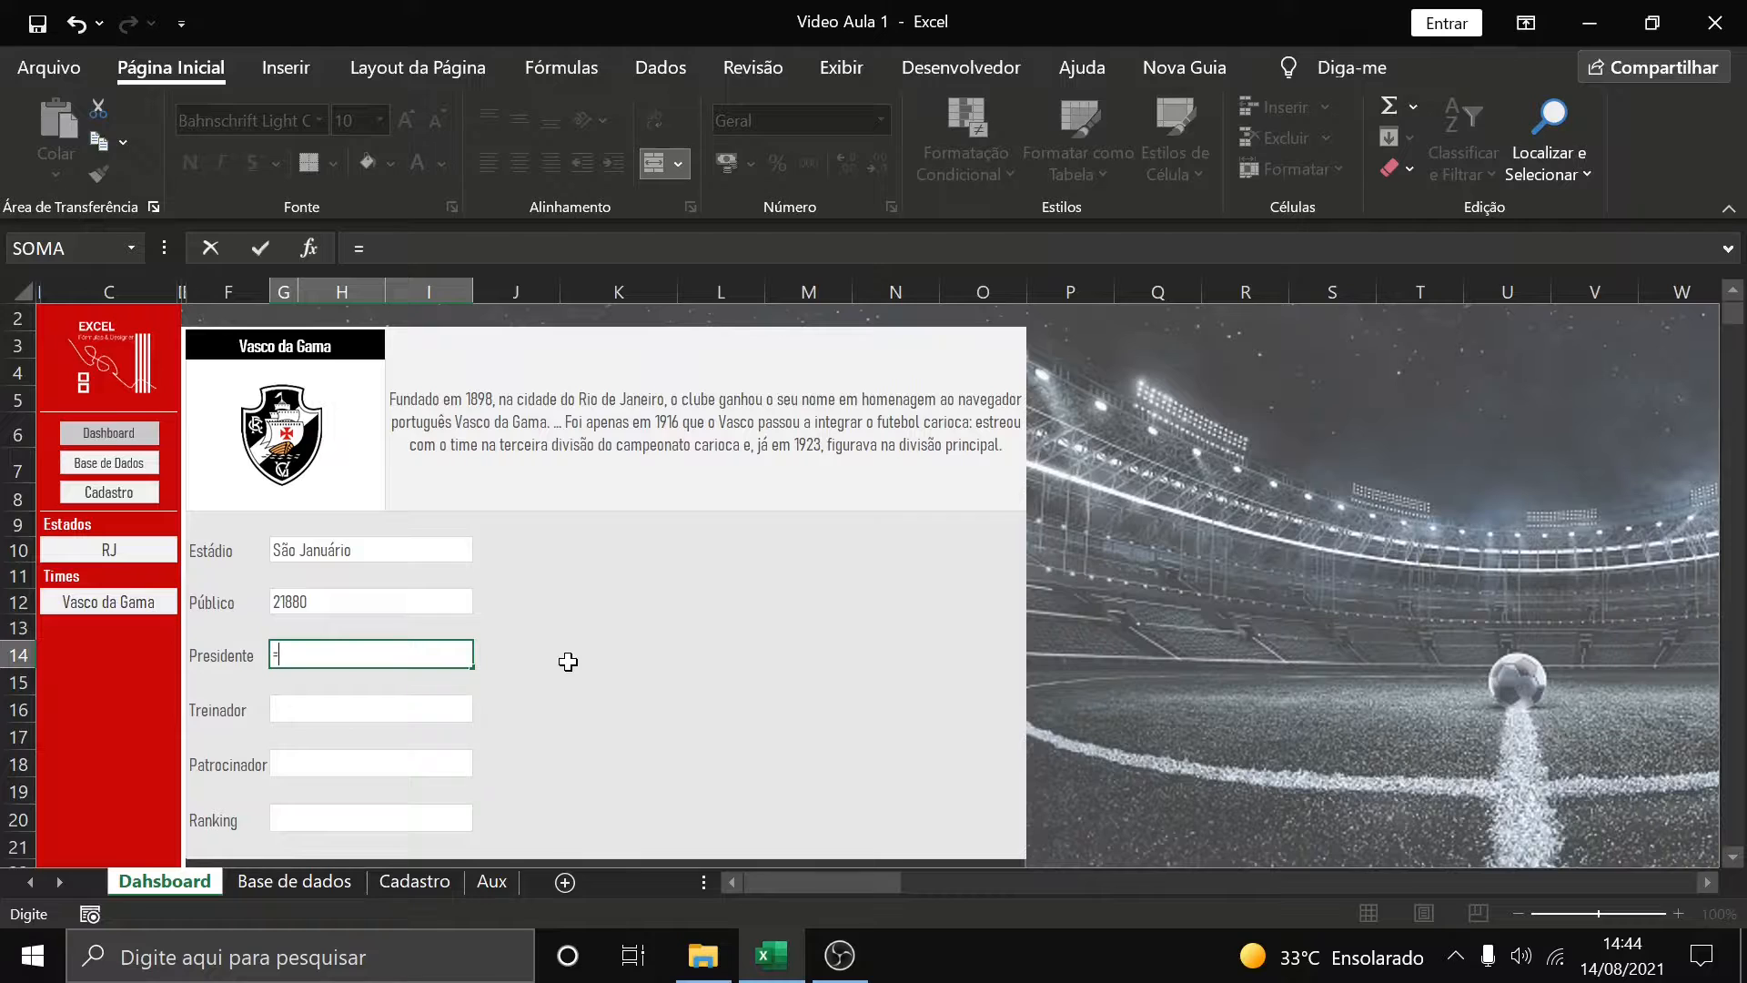
type("ind")
key("Tab")
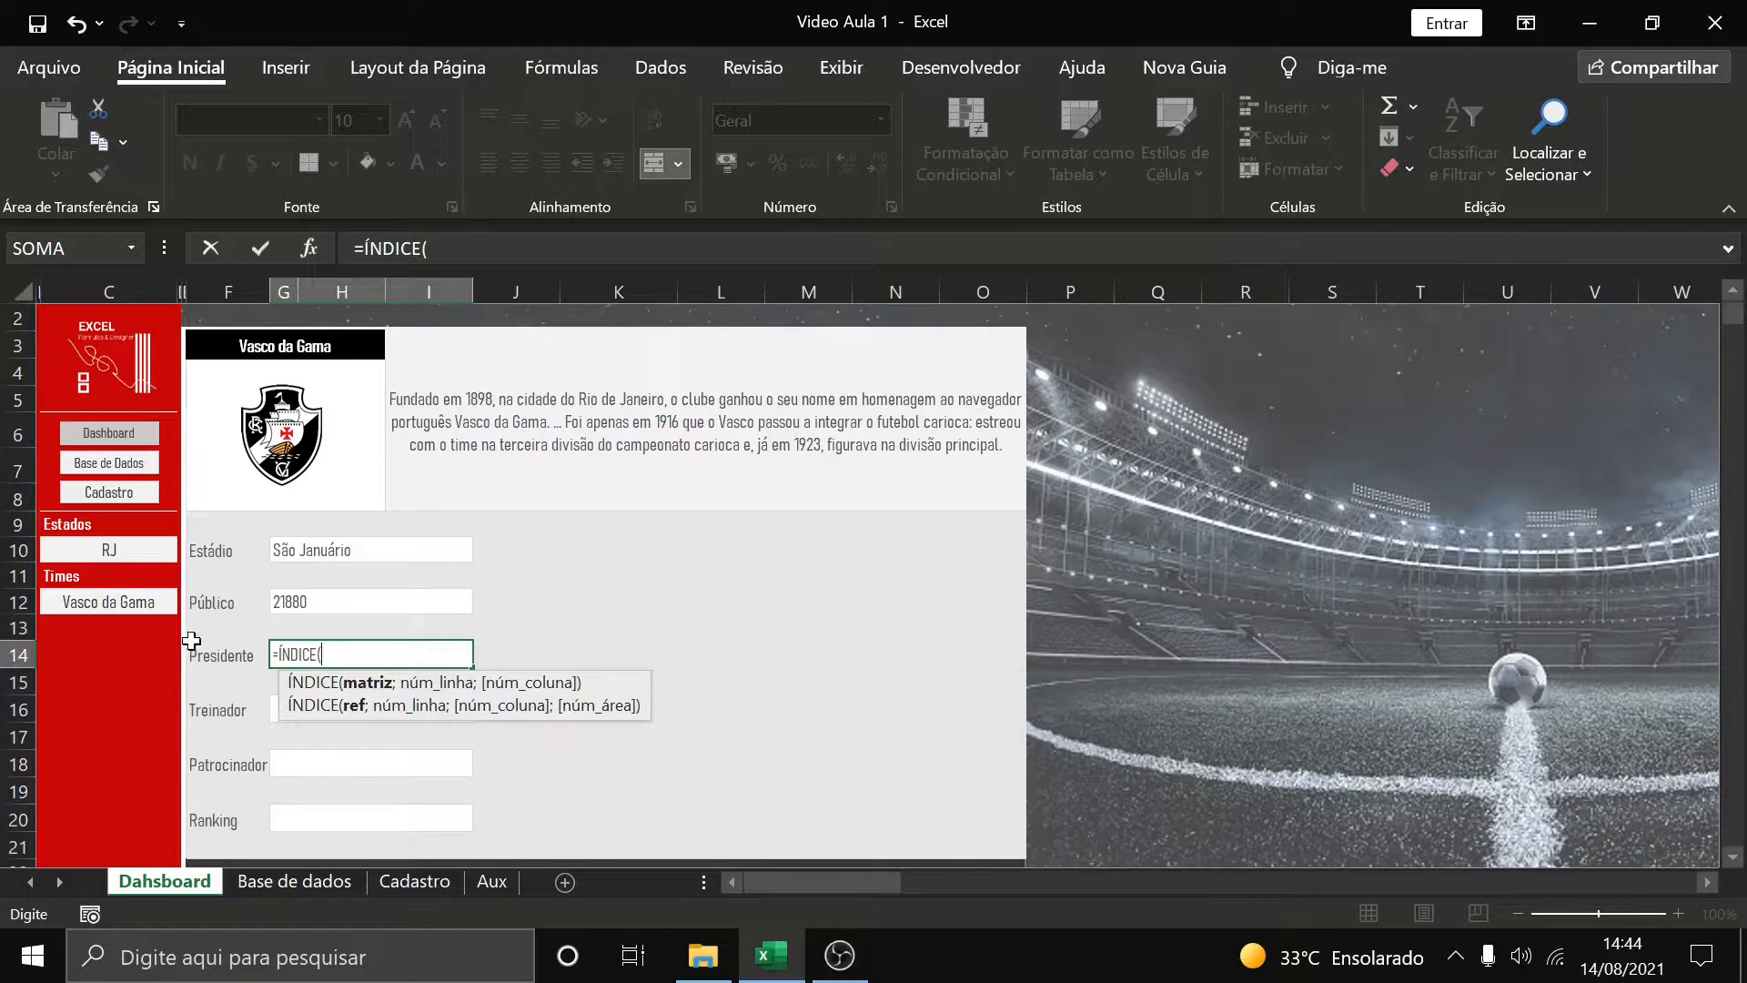
left_click(314, 888)
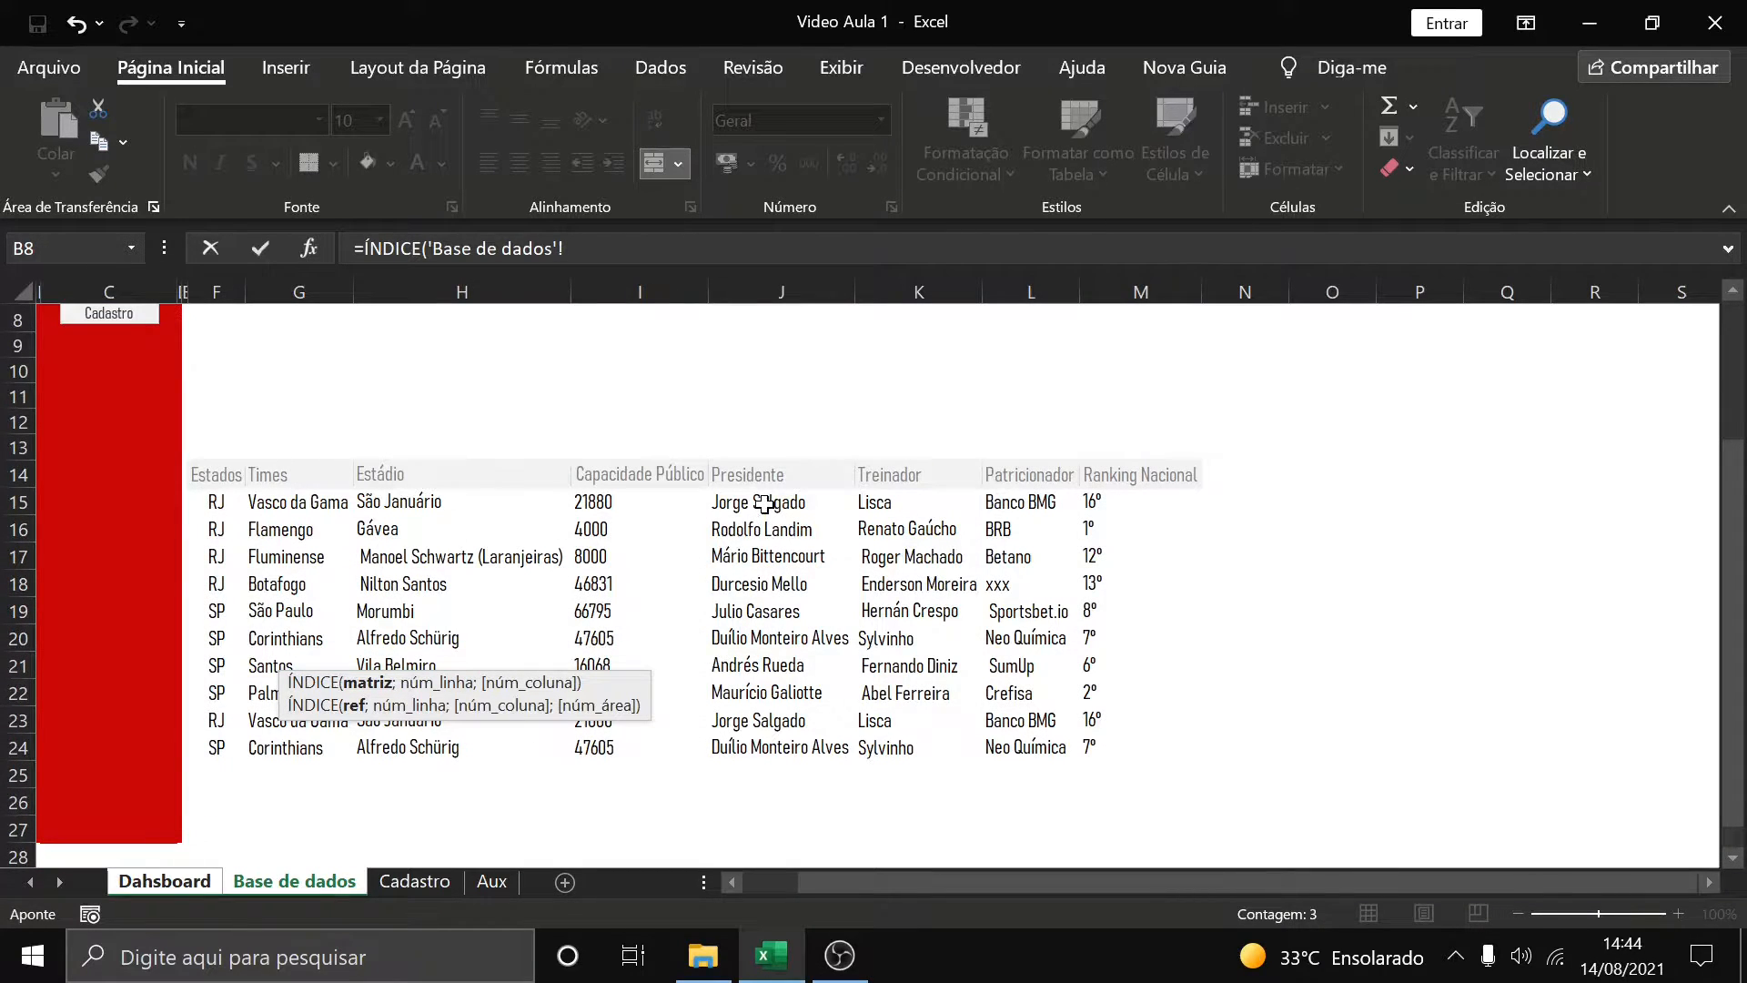
left_click_drag(763, 502, 769, 745)
type(";")
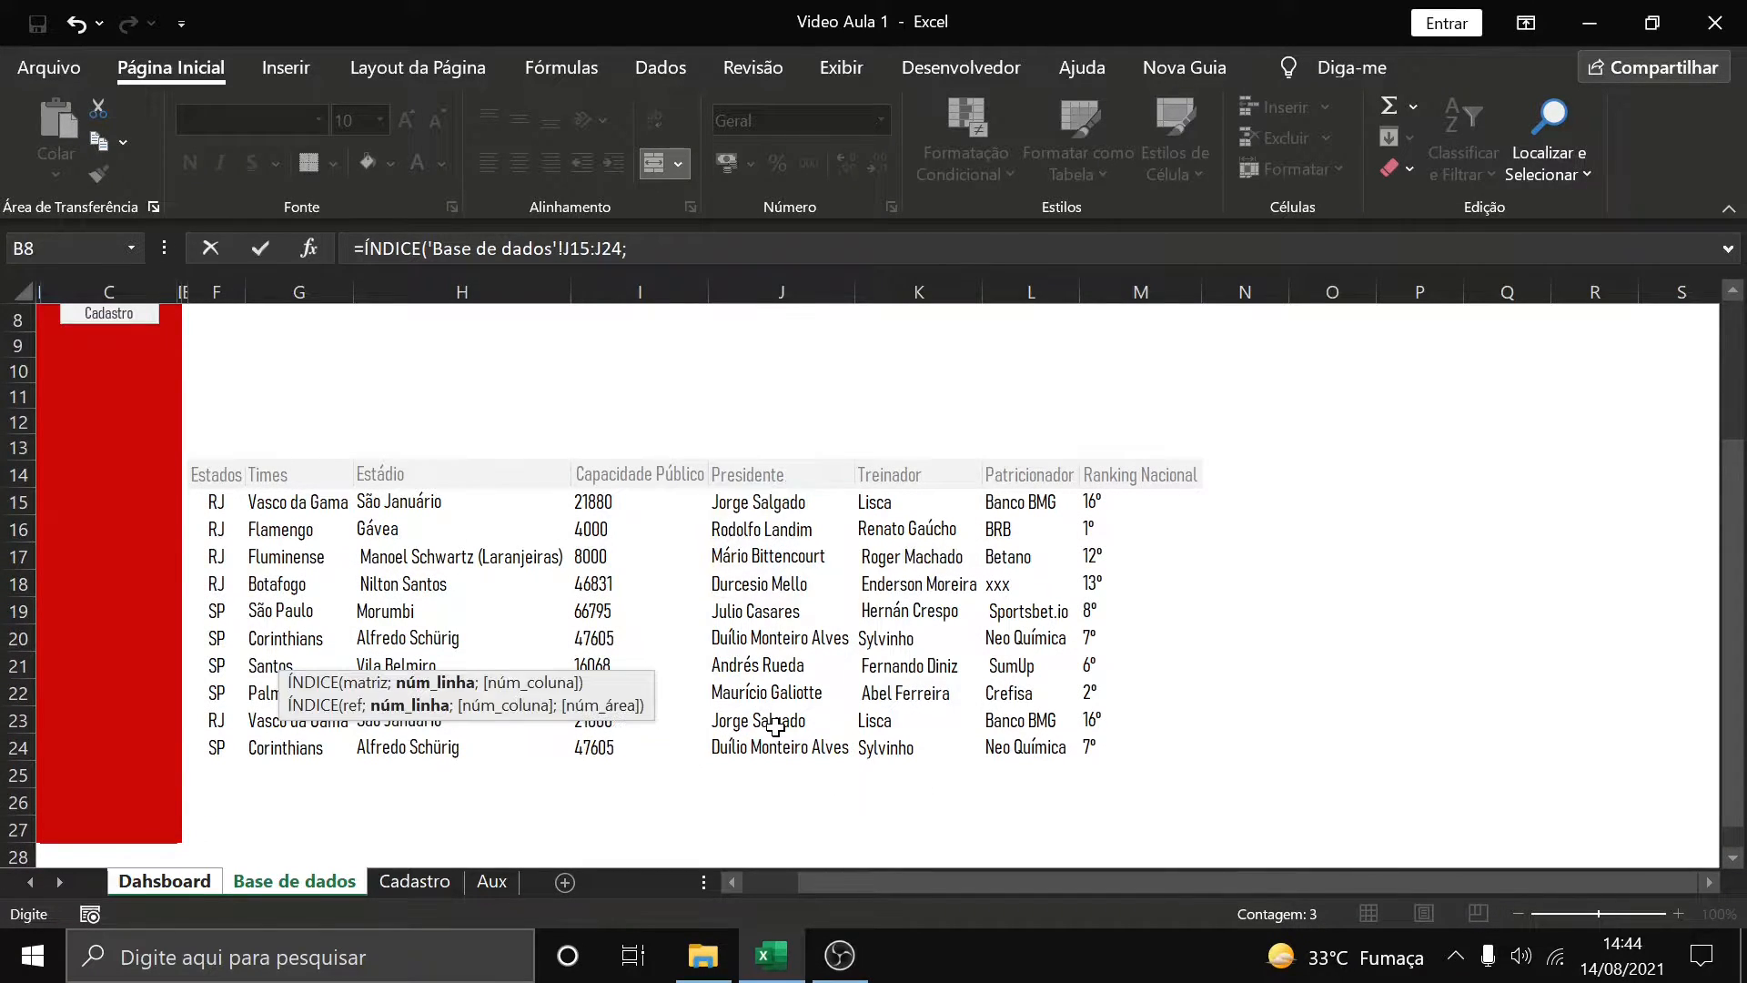
Add a CORRESP function to the Presidente formula with Dahsboard cell C12 as the lookup value
type("Corresp")
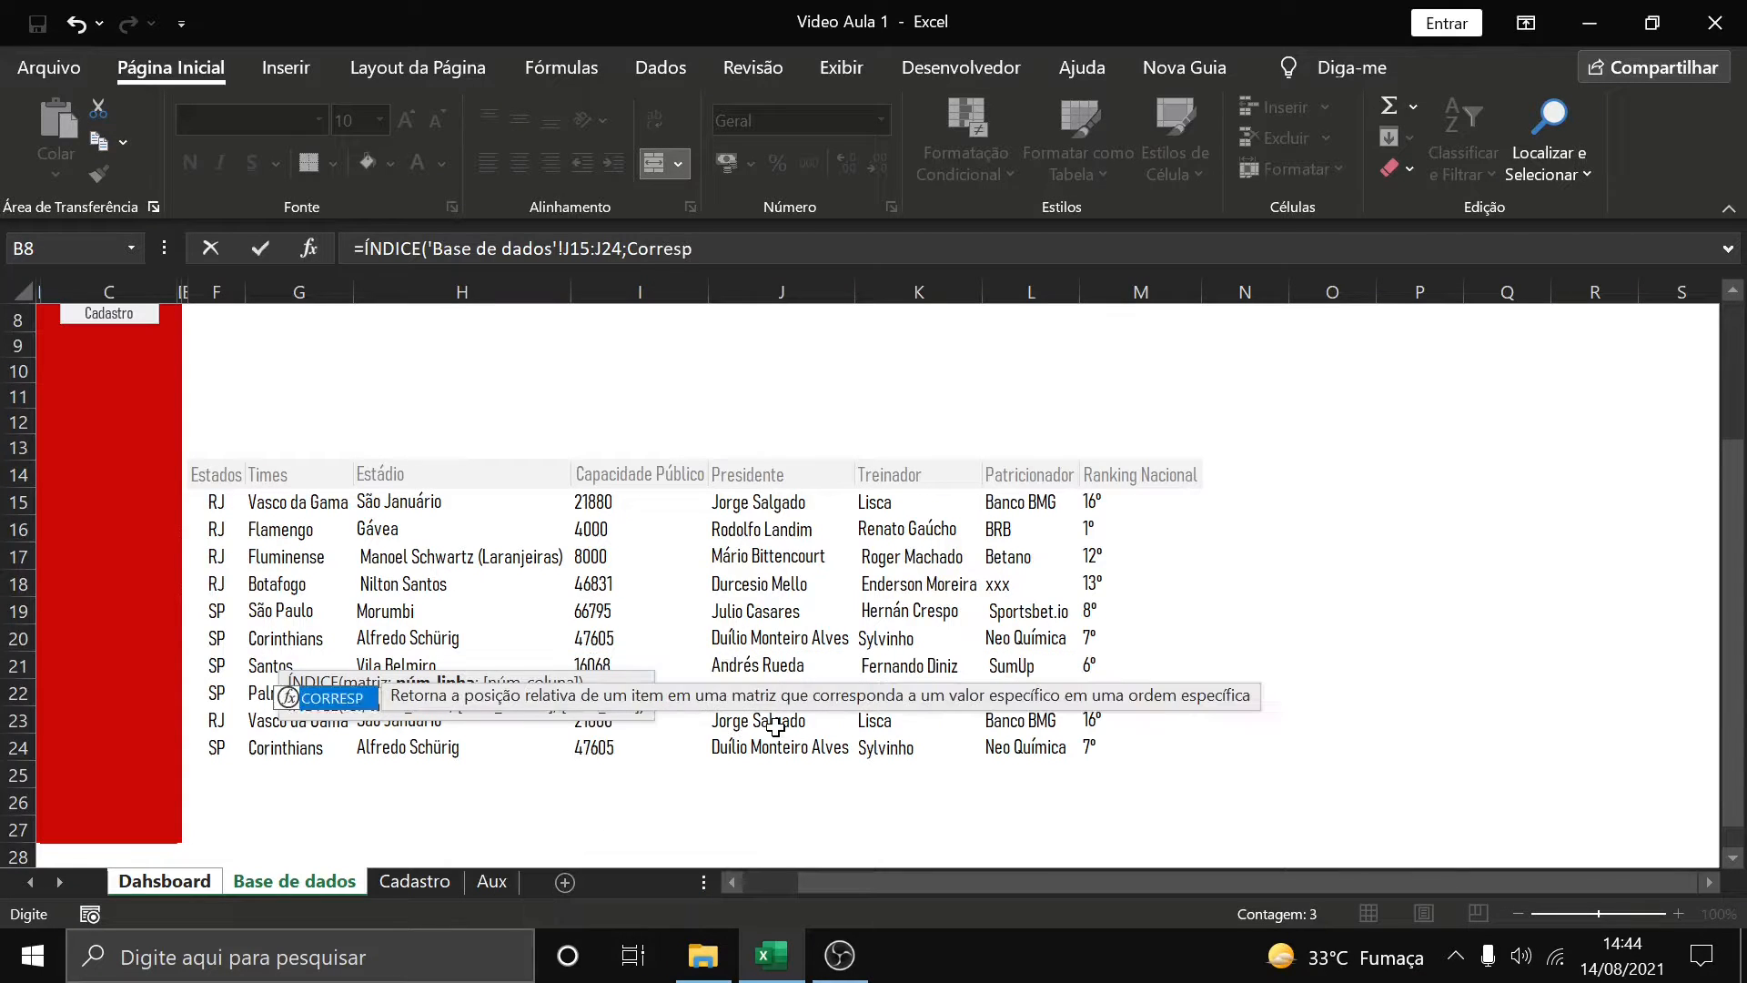
key("Tab")
left_click(164, 881)
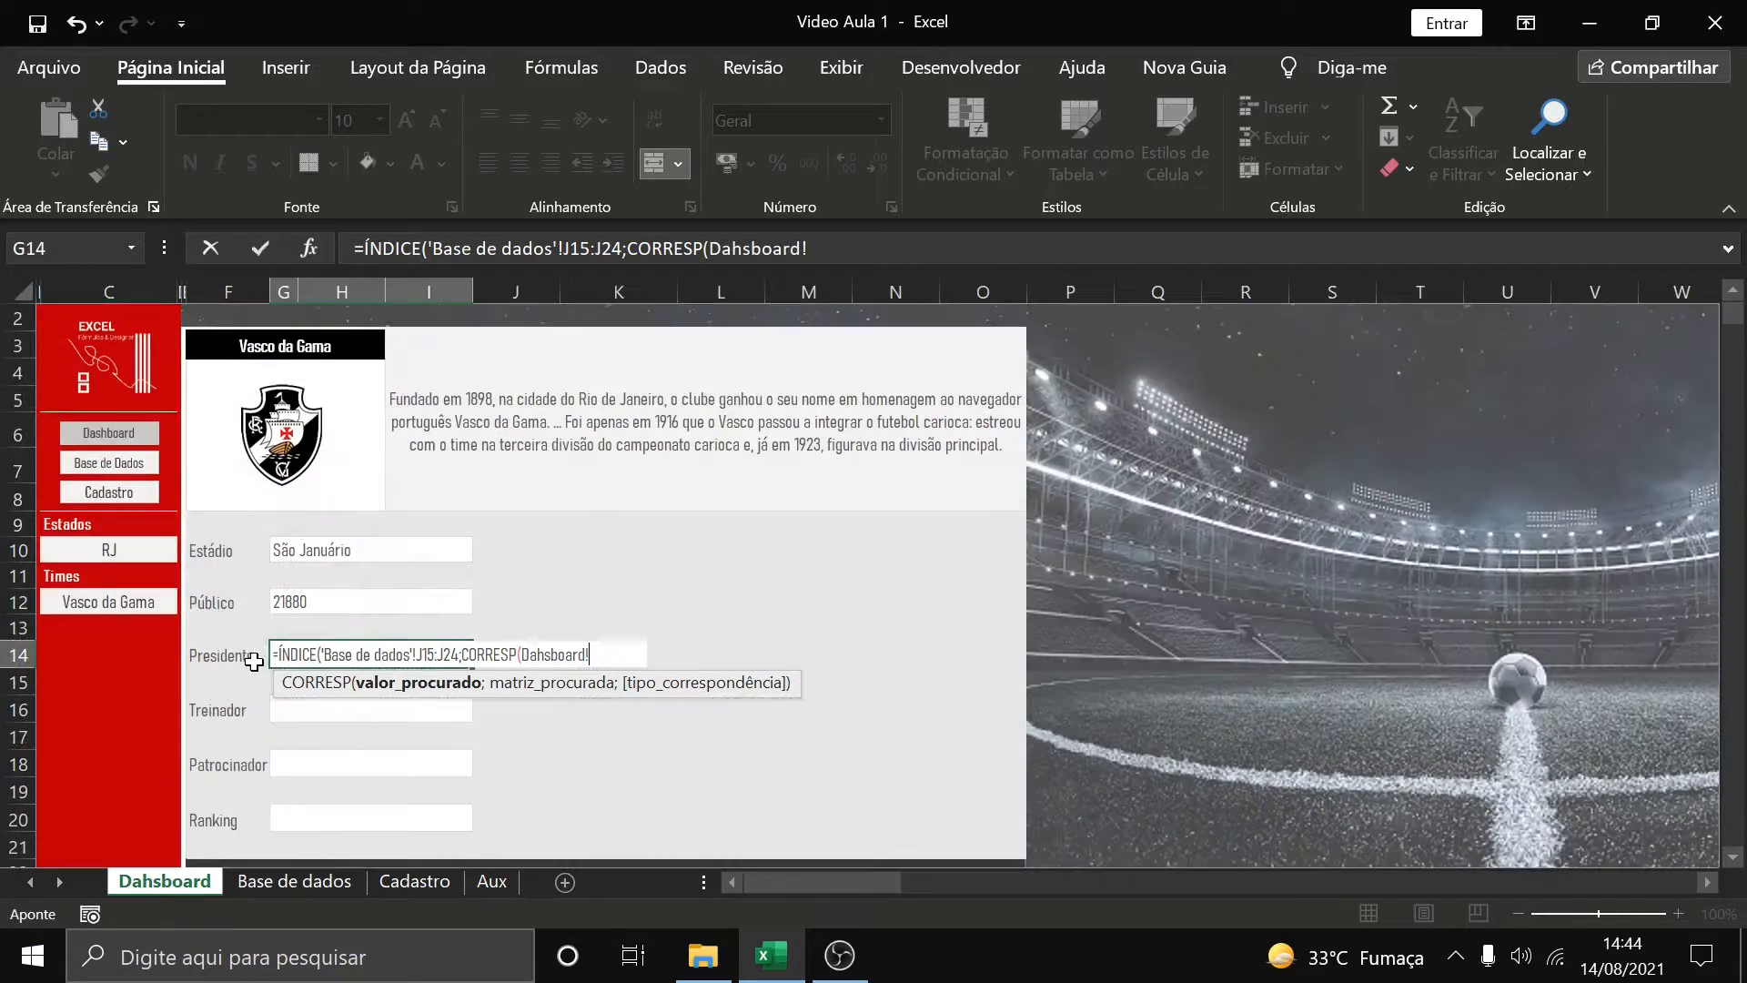
left_click(156, 599)
type(";")
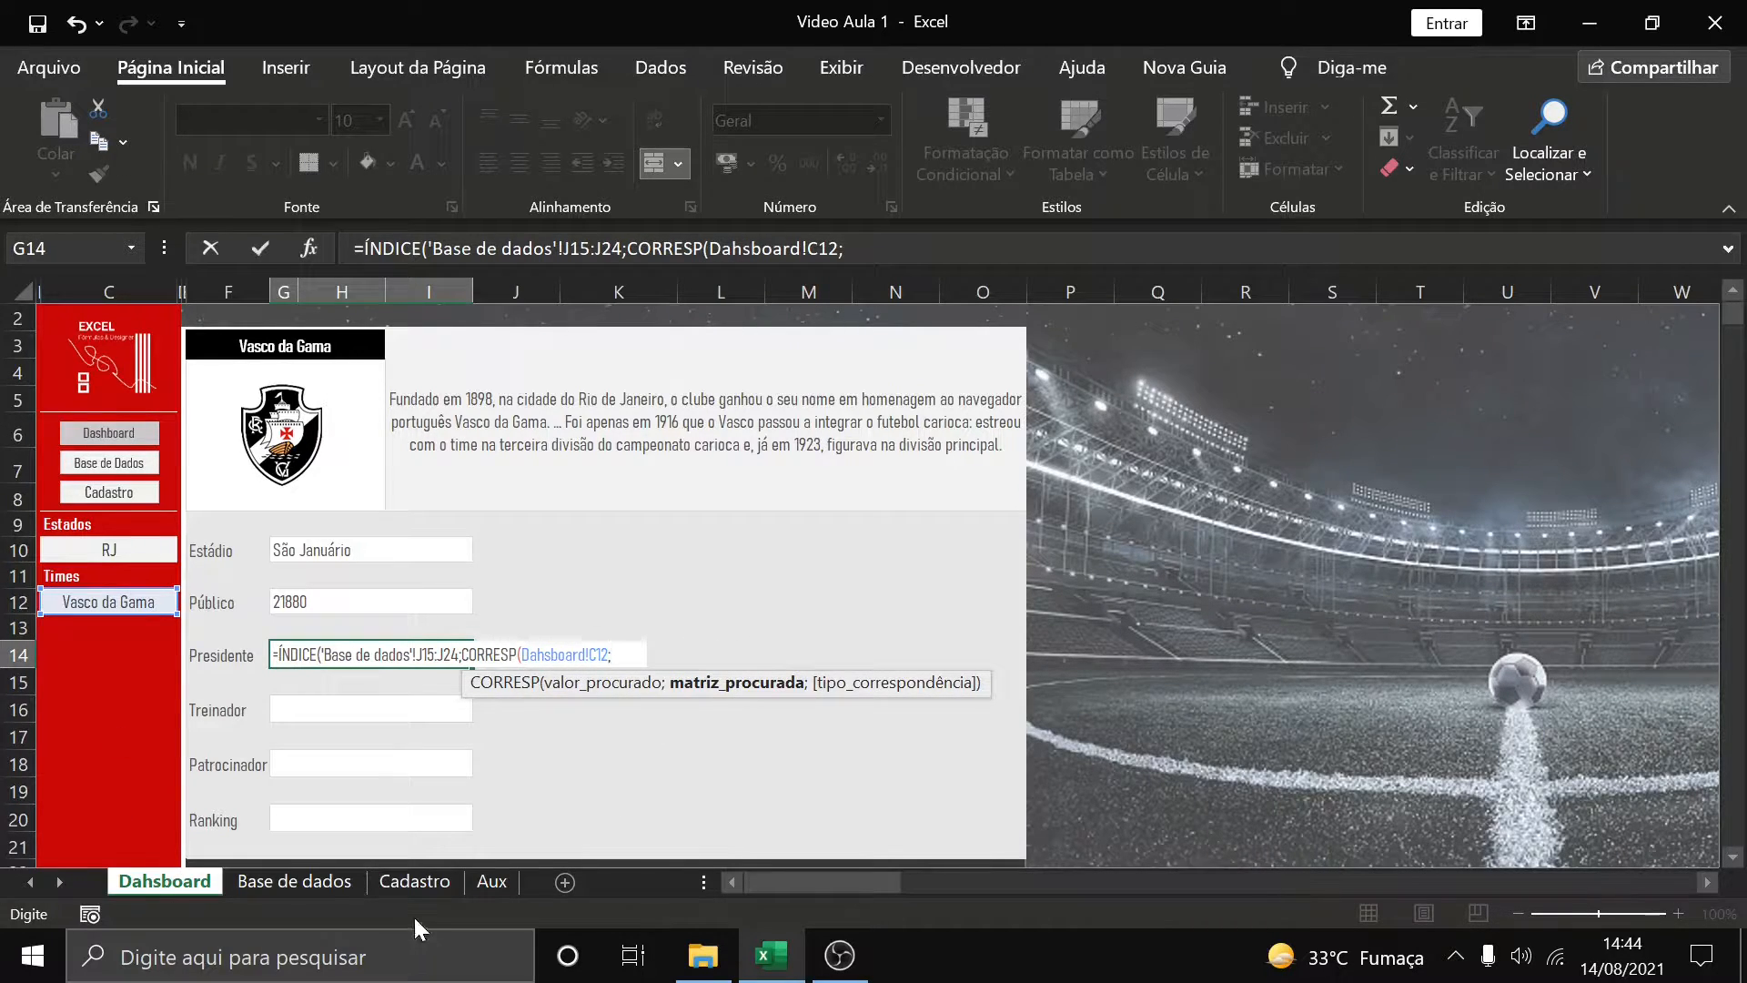
Complete the Presidente formula with the Times range G15:G24 of Base de dados as lookup array and exact match type 0
left_click(296, 883)
left_click(284, 501)
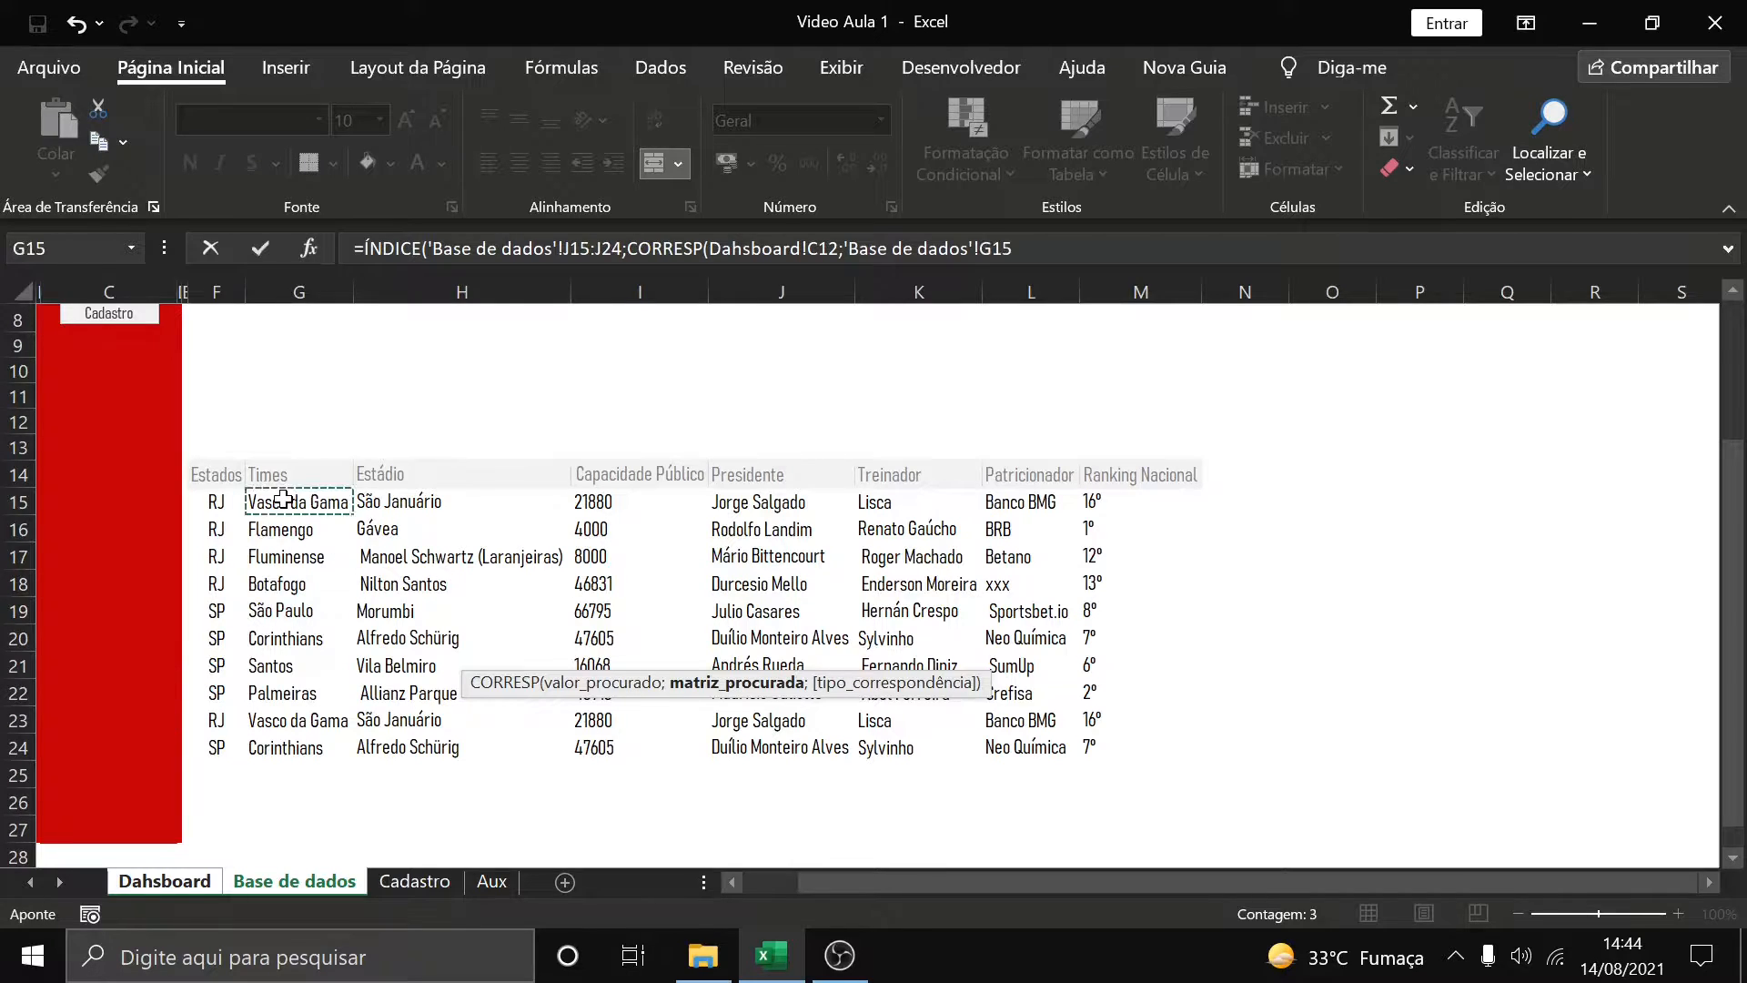
left_click_drag(284, 501, 301, 751)
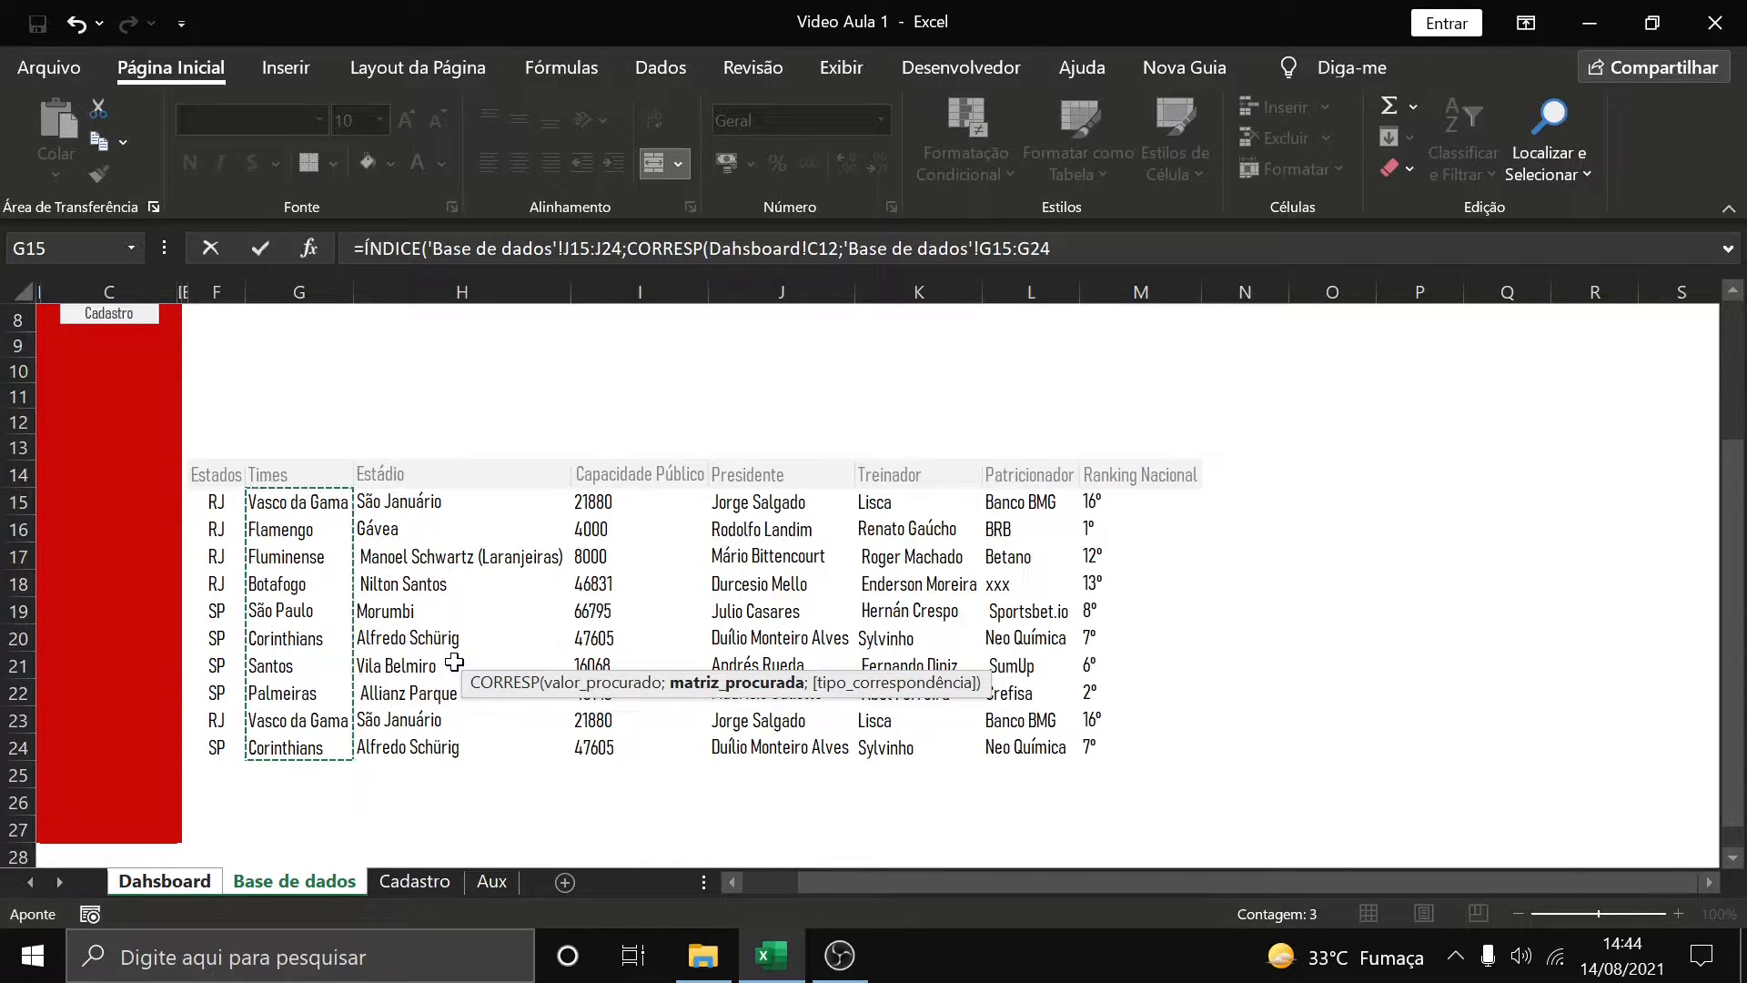
type(";0")
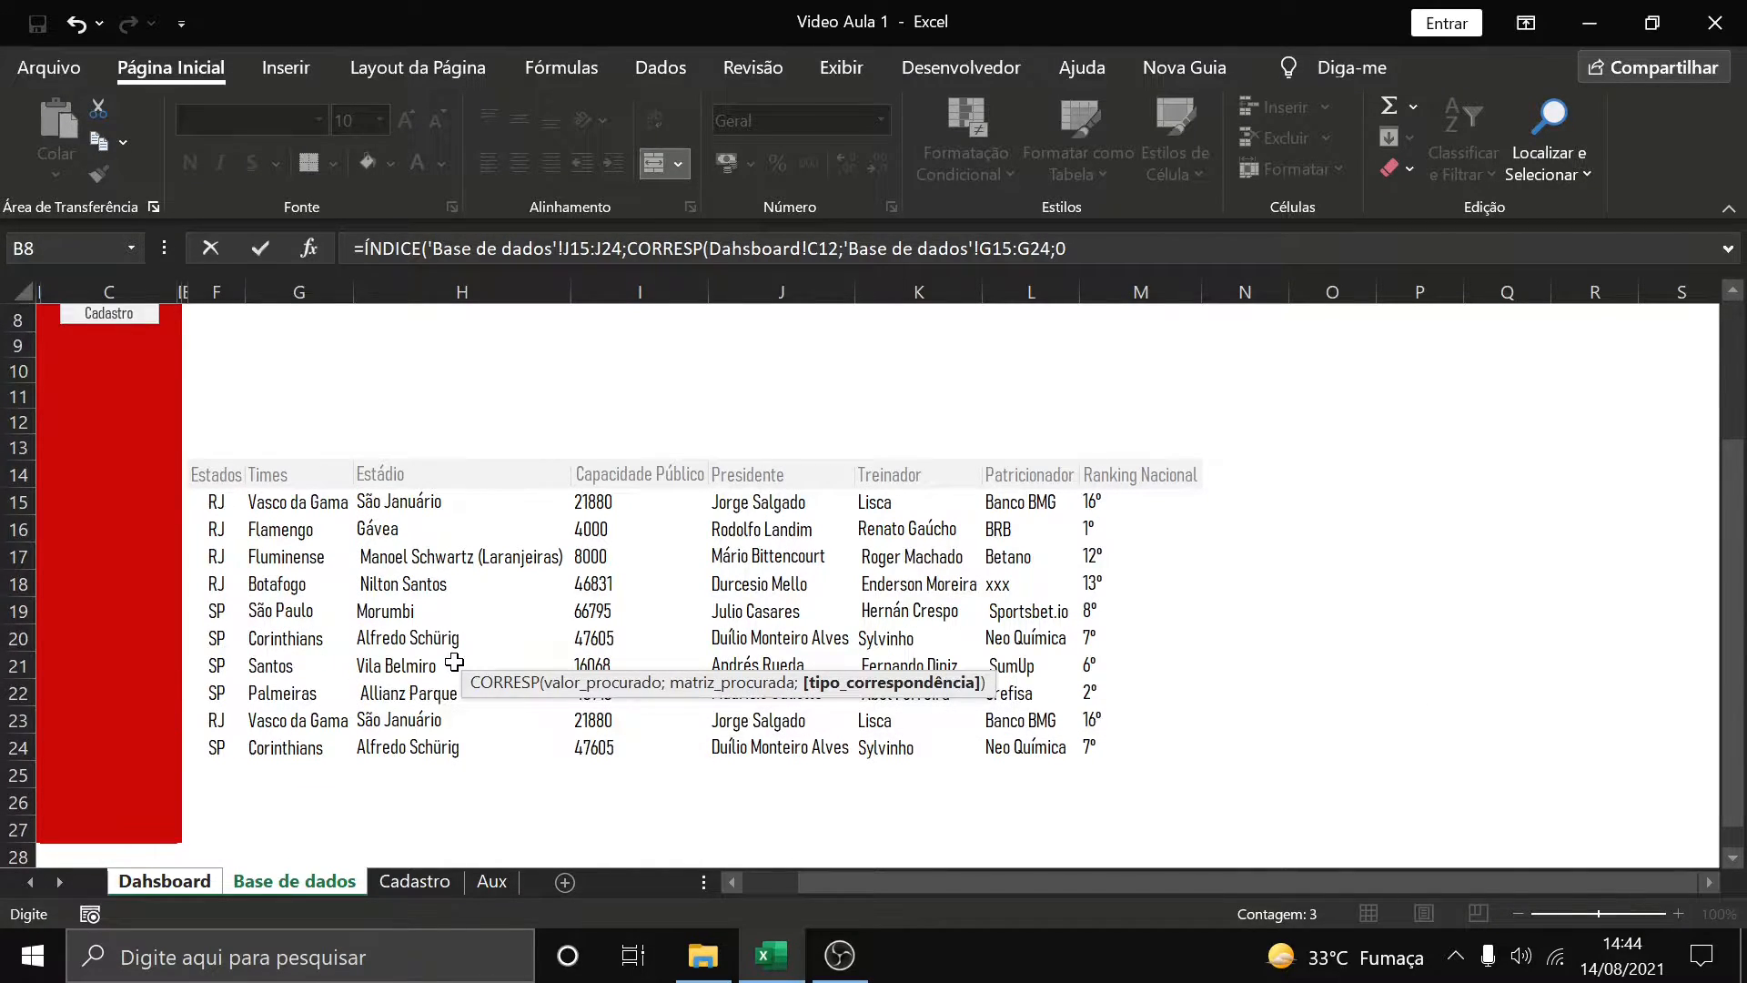
type("))")
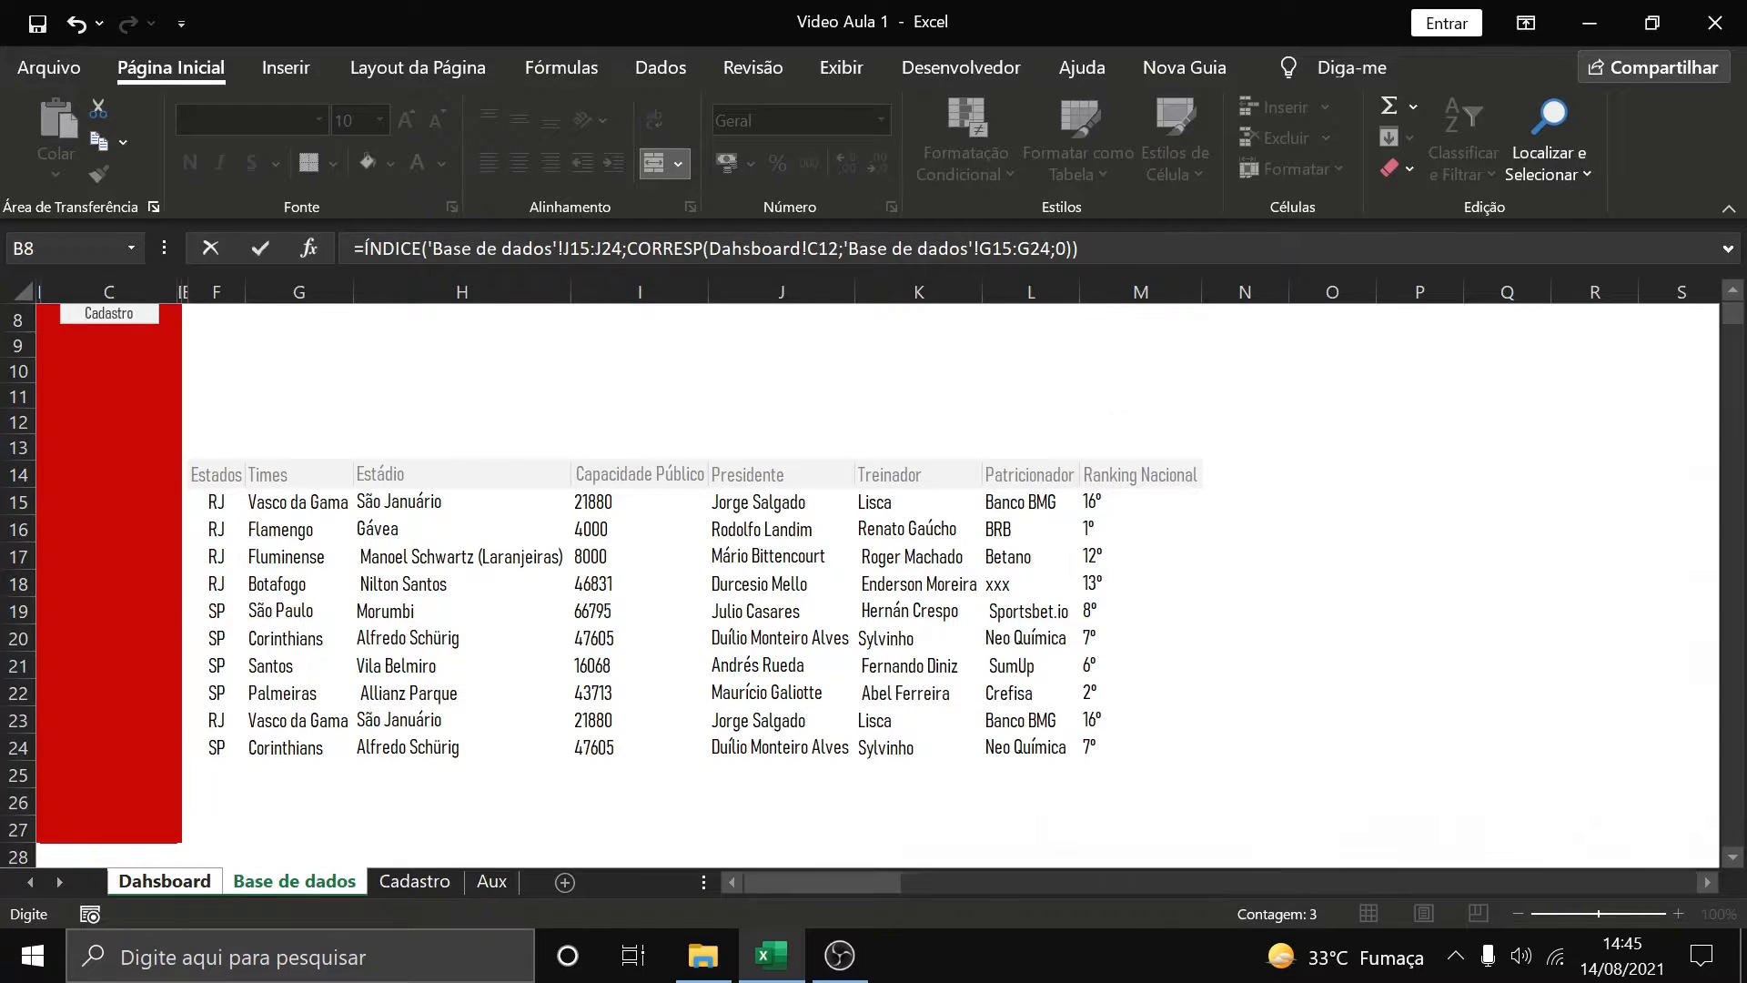
key("Return")
left_click(370, 656)
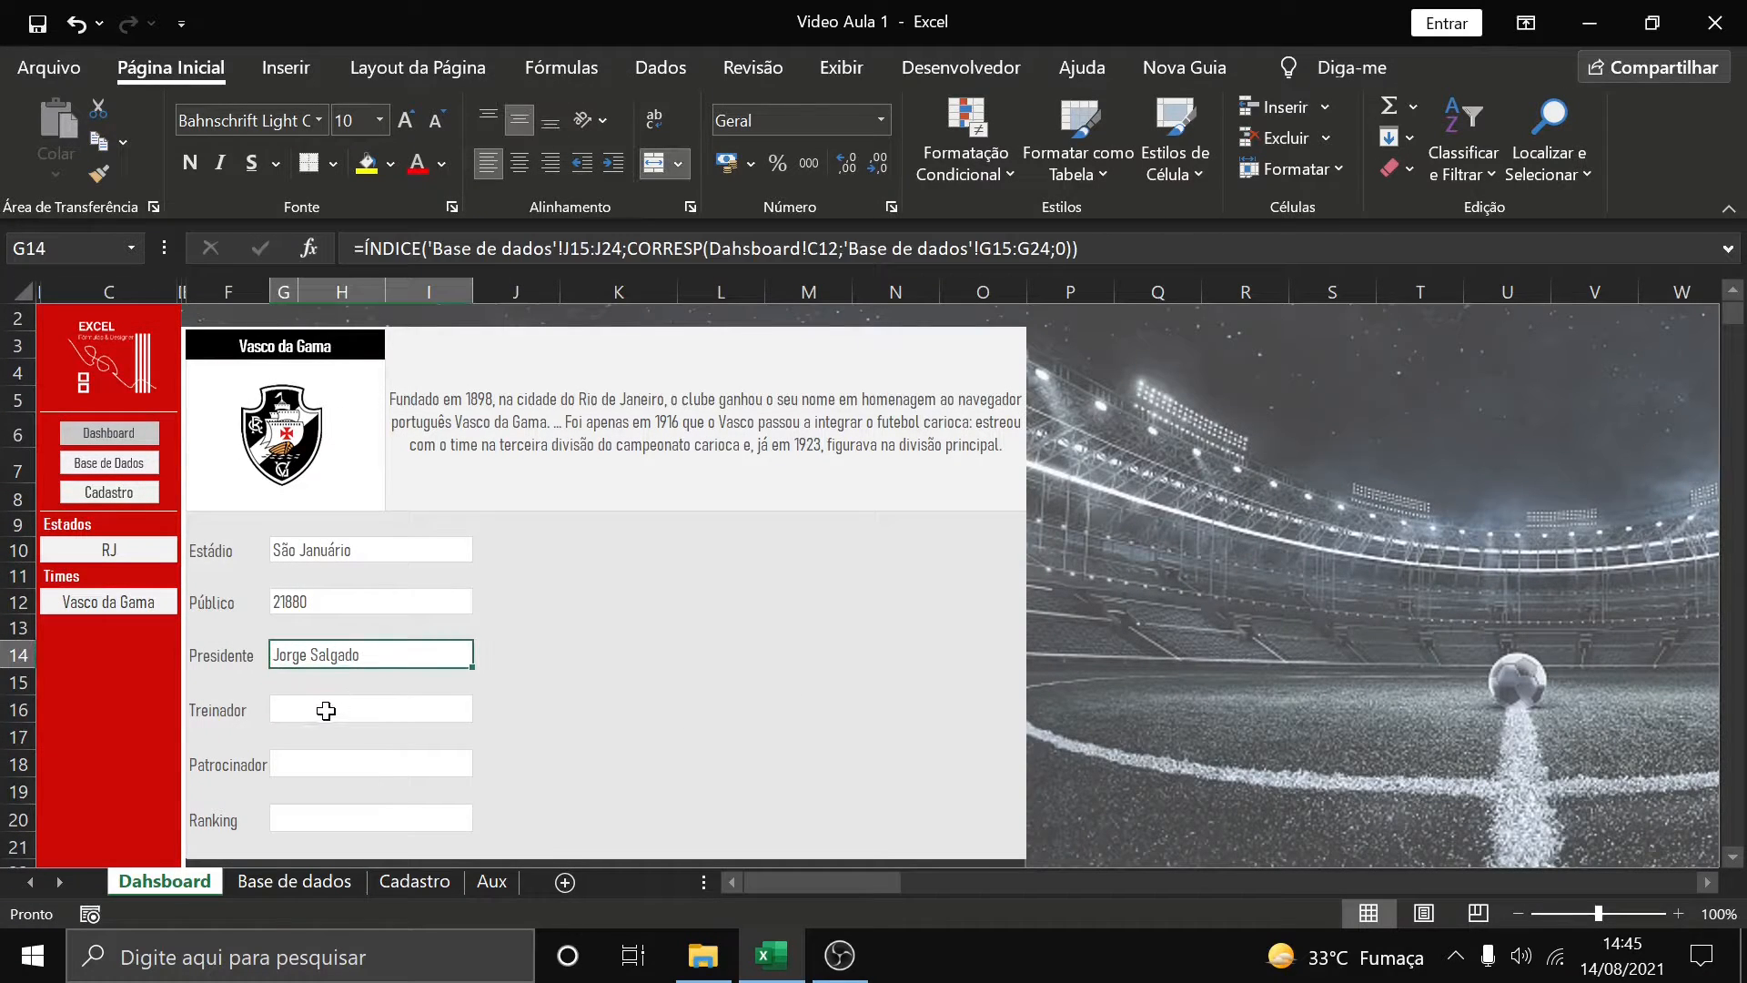
Start an ÍNDICE formula in the Treinador field with the Treinador range K15:K24 of Base de dados as its array
left_click(326, 711)
type("=")
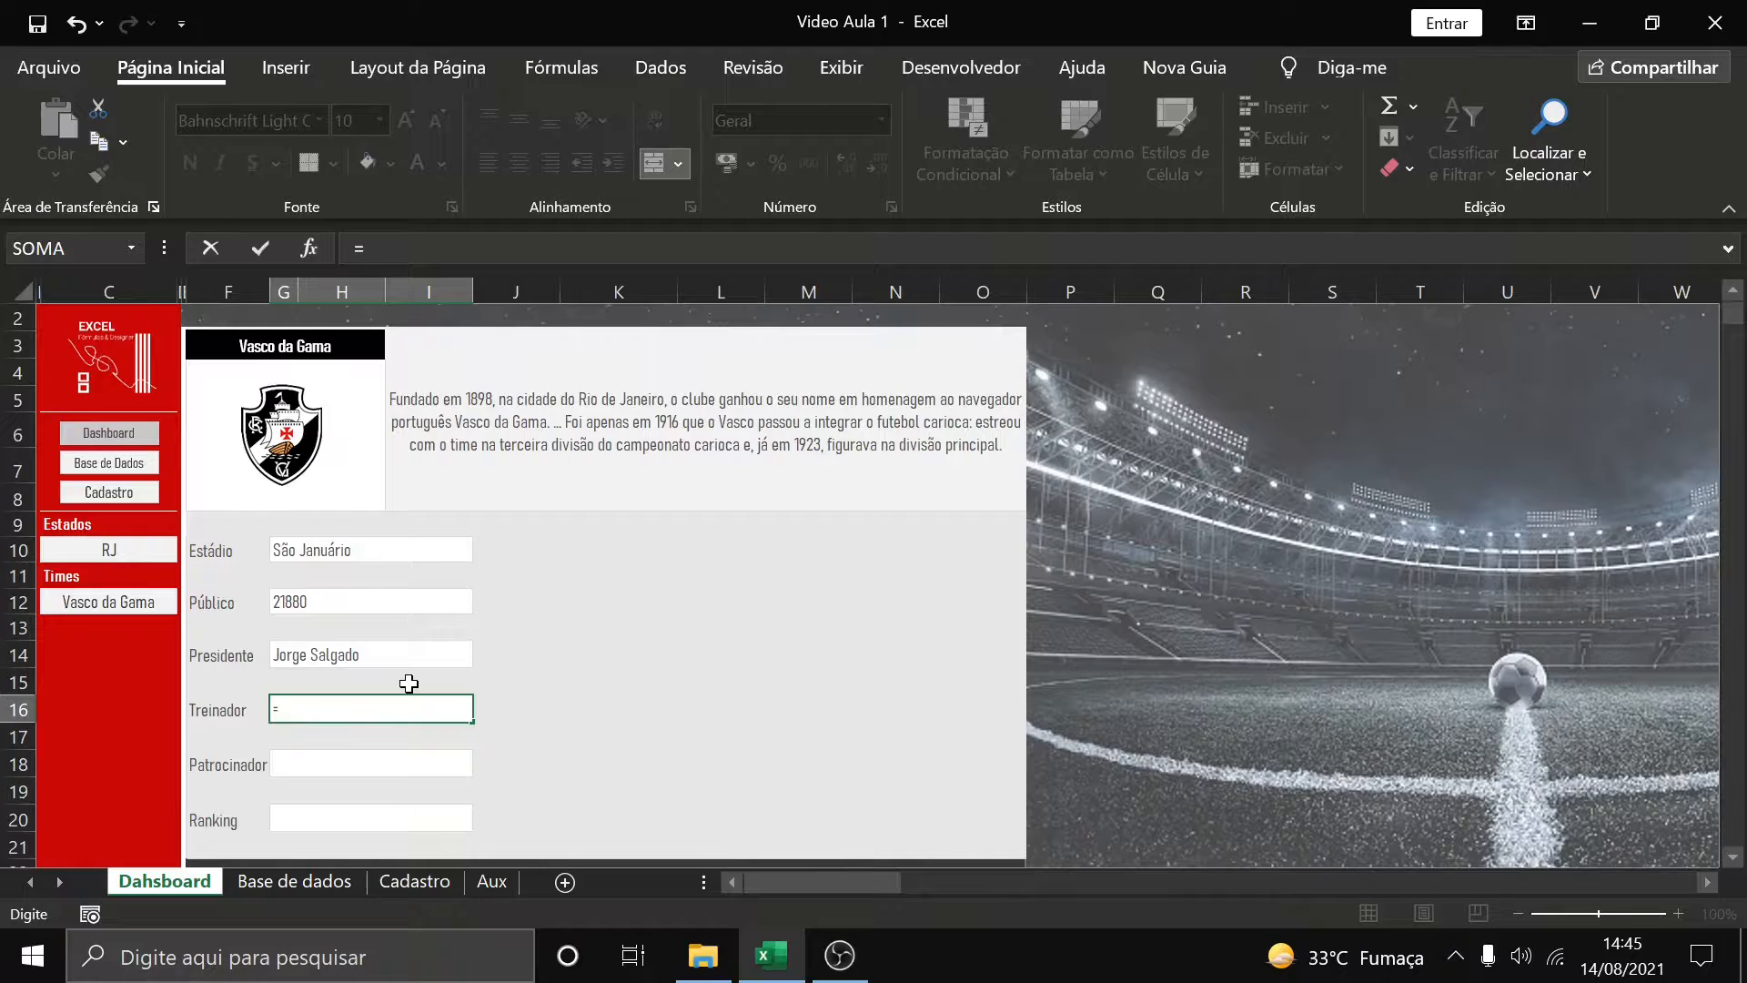
type("ind")
key("Tab")
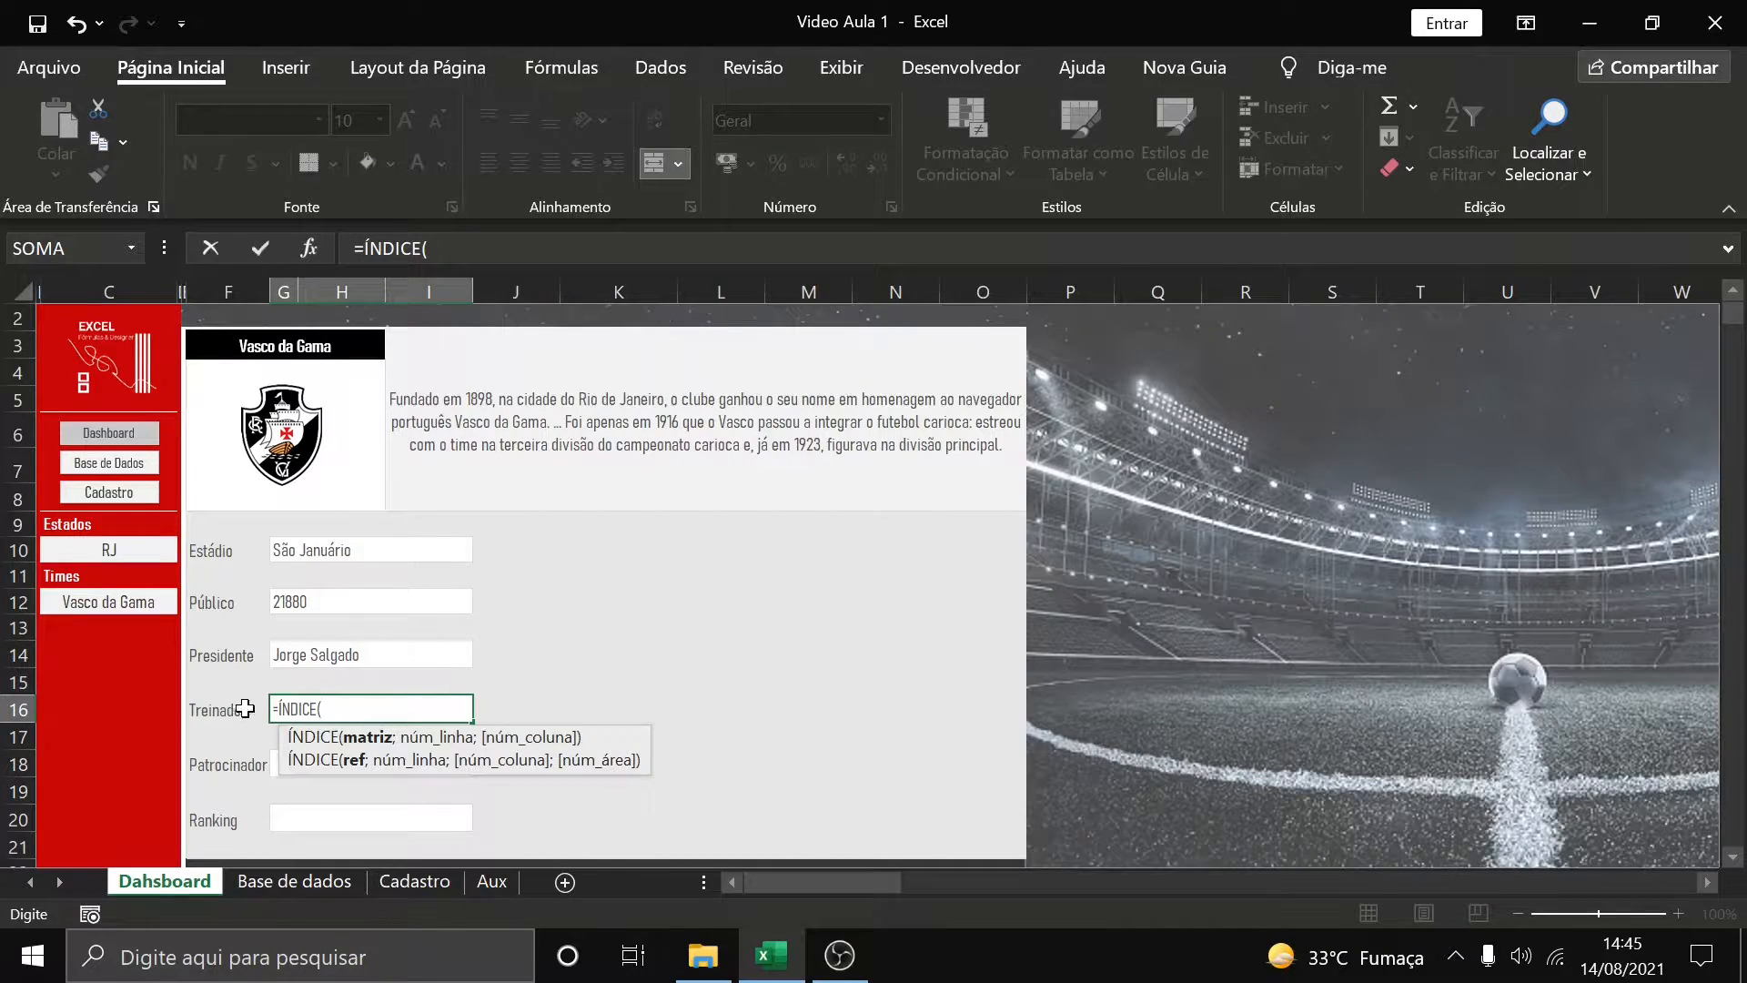
left_click(273, 888)
left_click_drag(891, 508, 874, 748)
type(";")
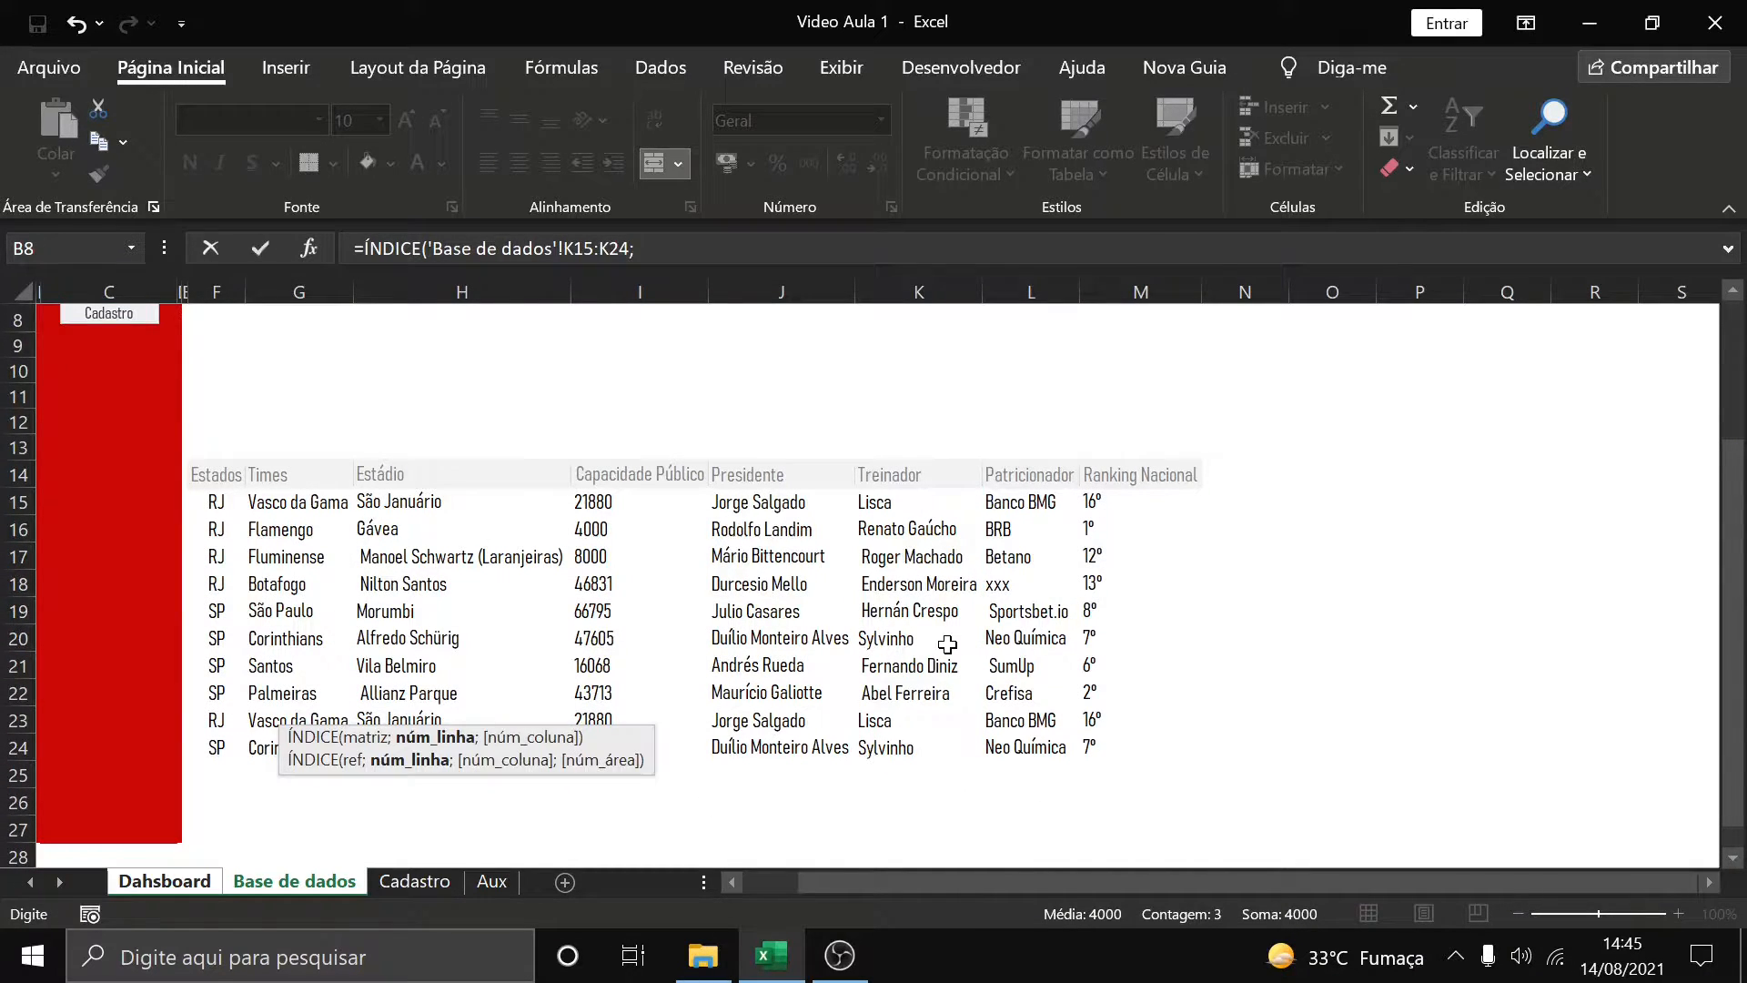
Add a CORRESP function to the Treinador formula with Dahsboard cell C12 as the lookup value
type("CORRESP(")
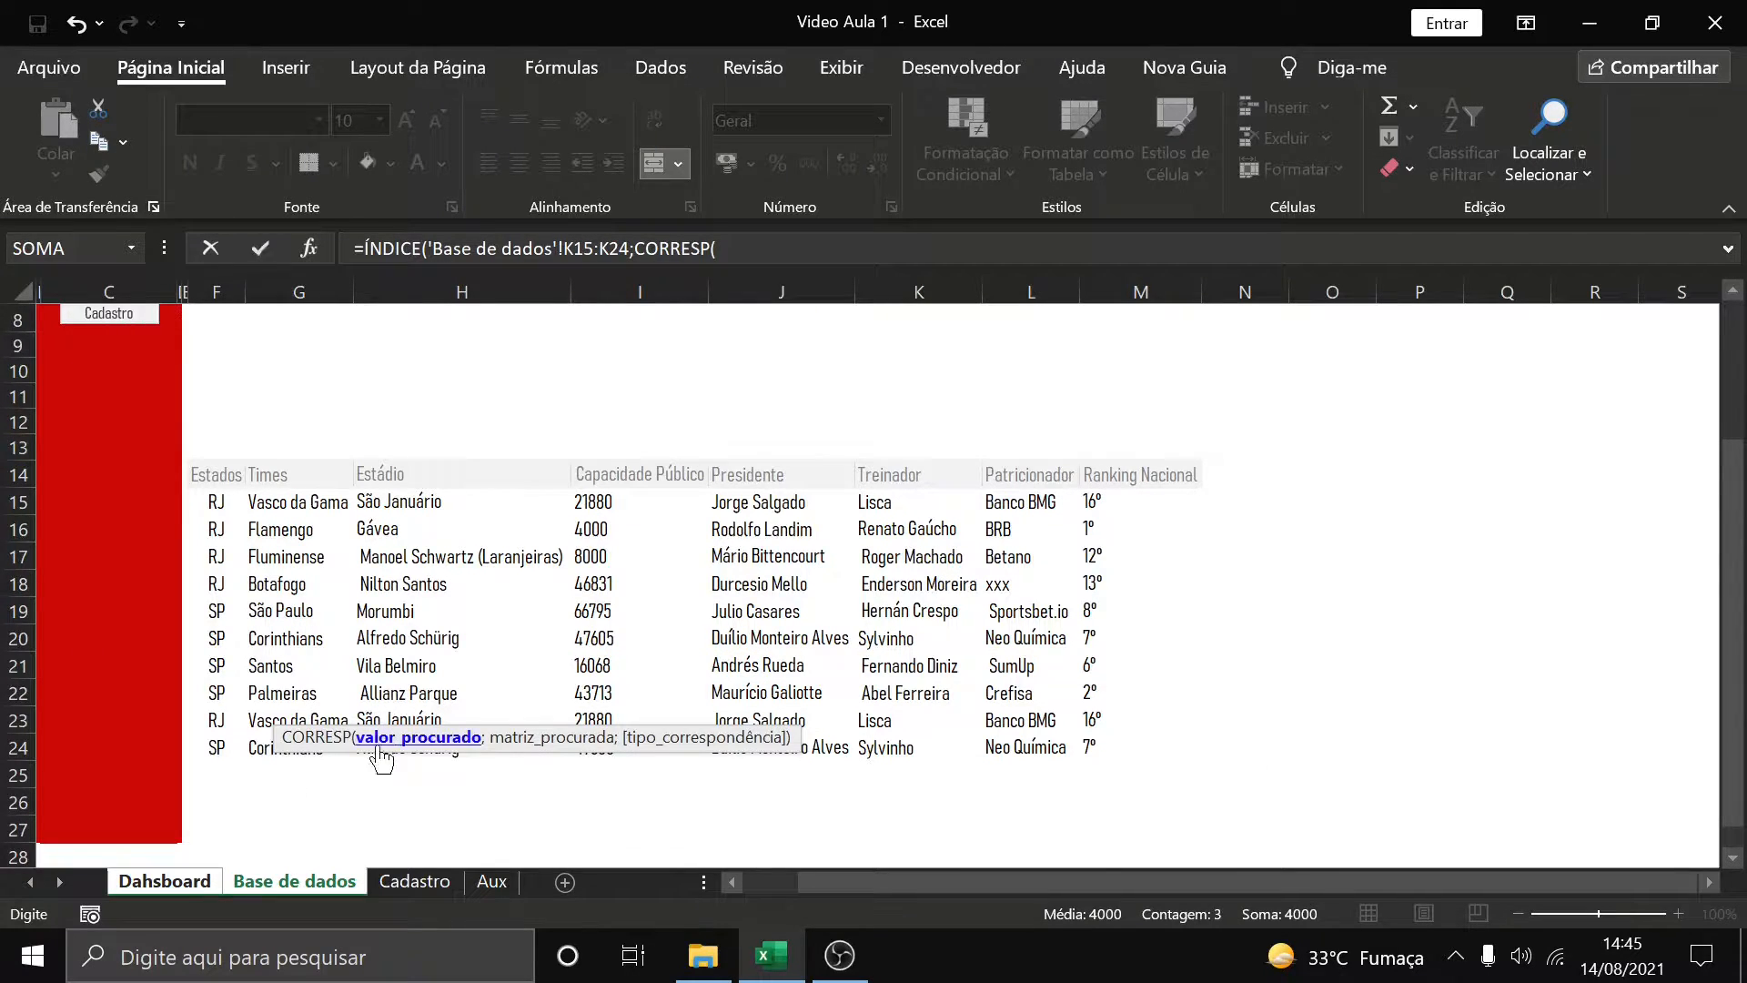
left_click(178, 883)
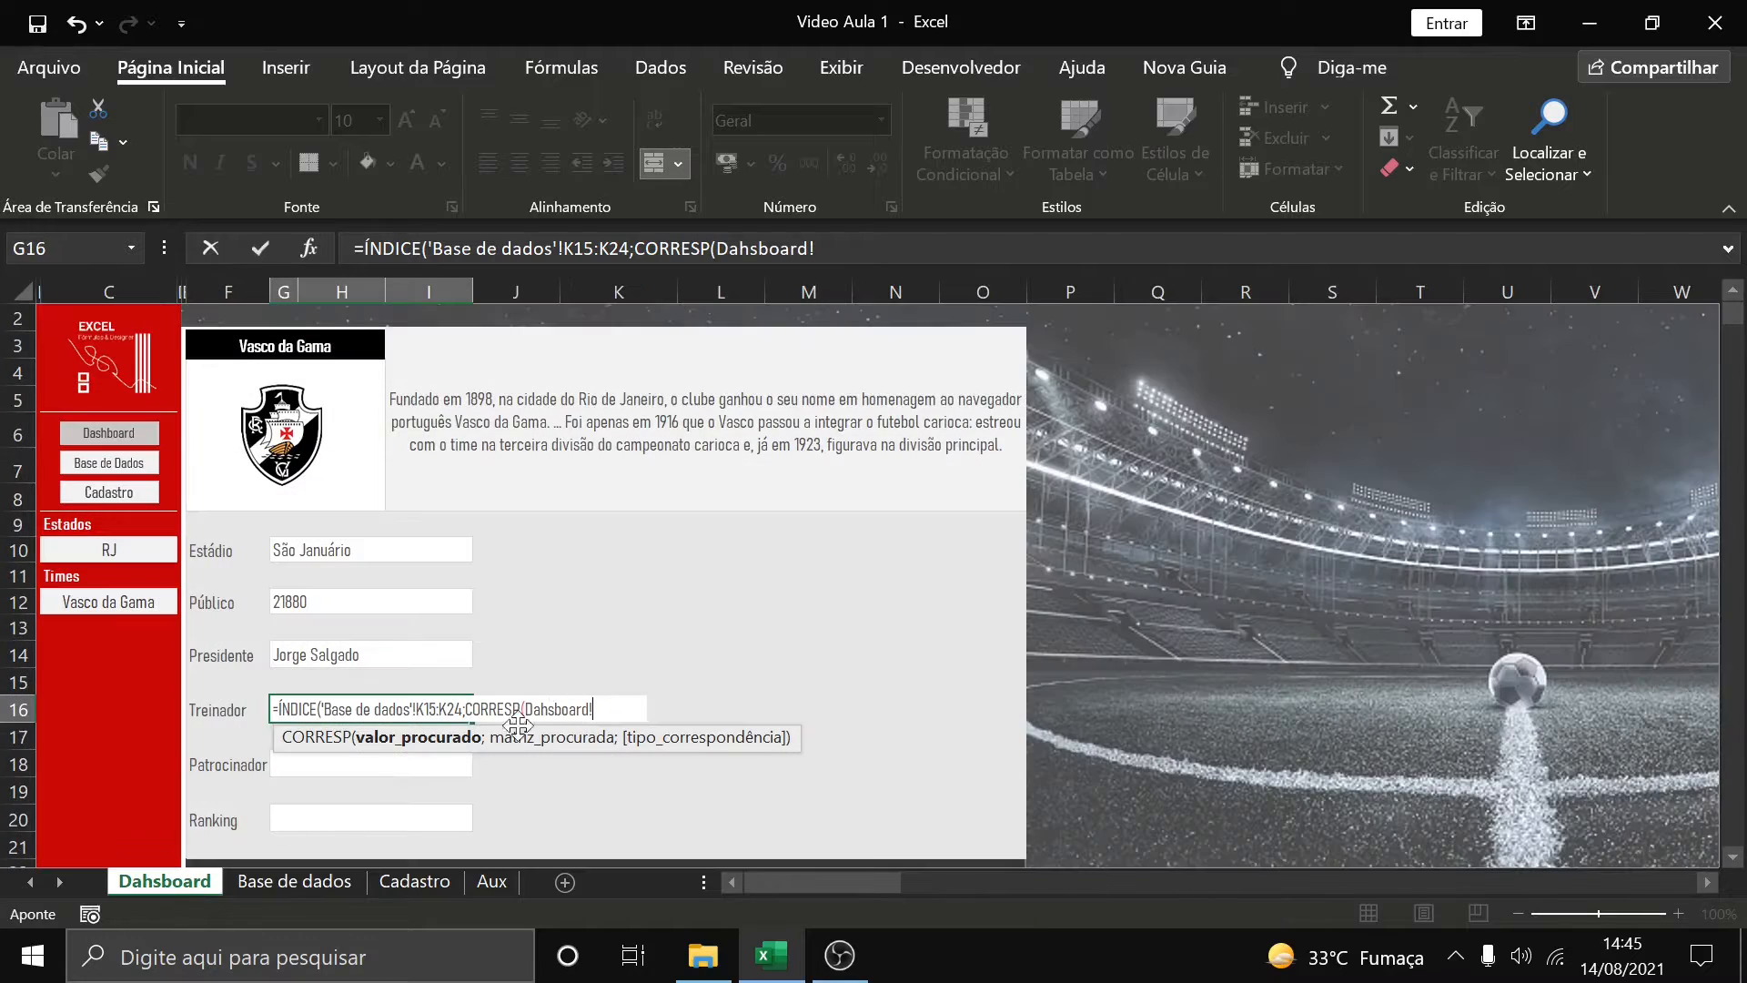
left_click(108, 601)
type(";")
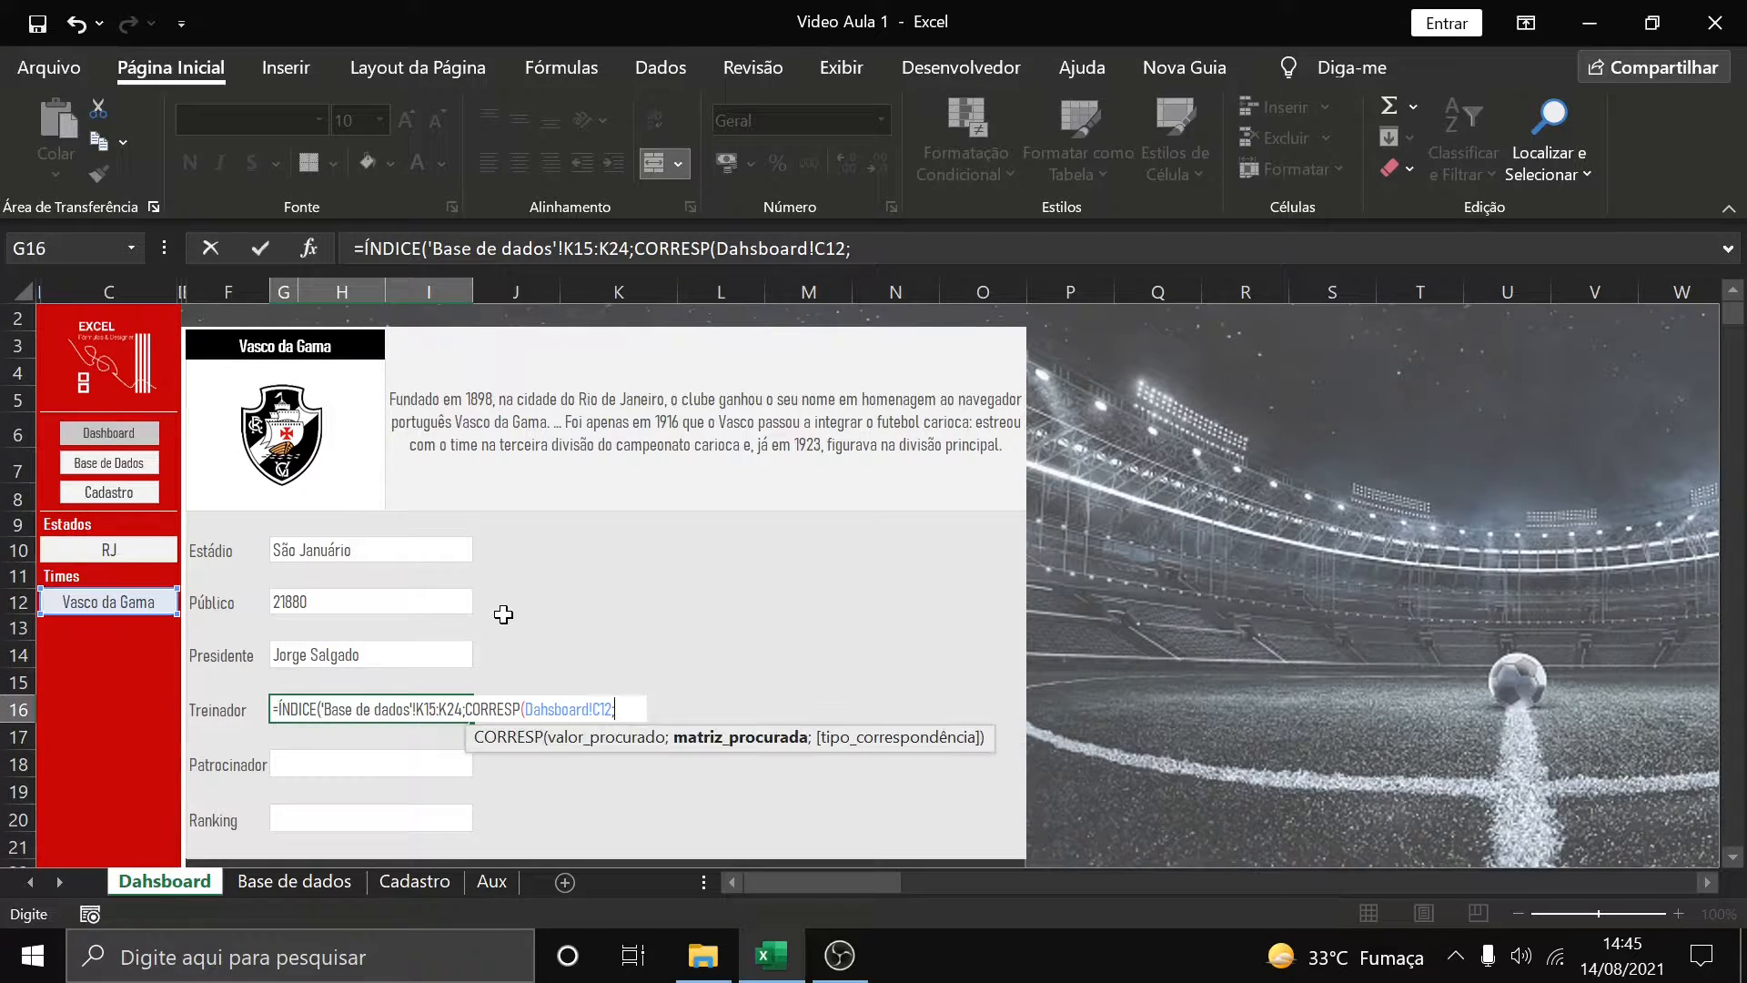
Complete the Treinador formula with the Times range G15:G24 of Base de dados as lookup array and exact match type 0
left_click(319, 884)
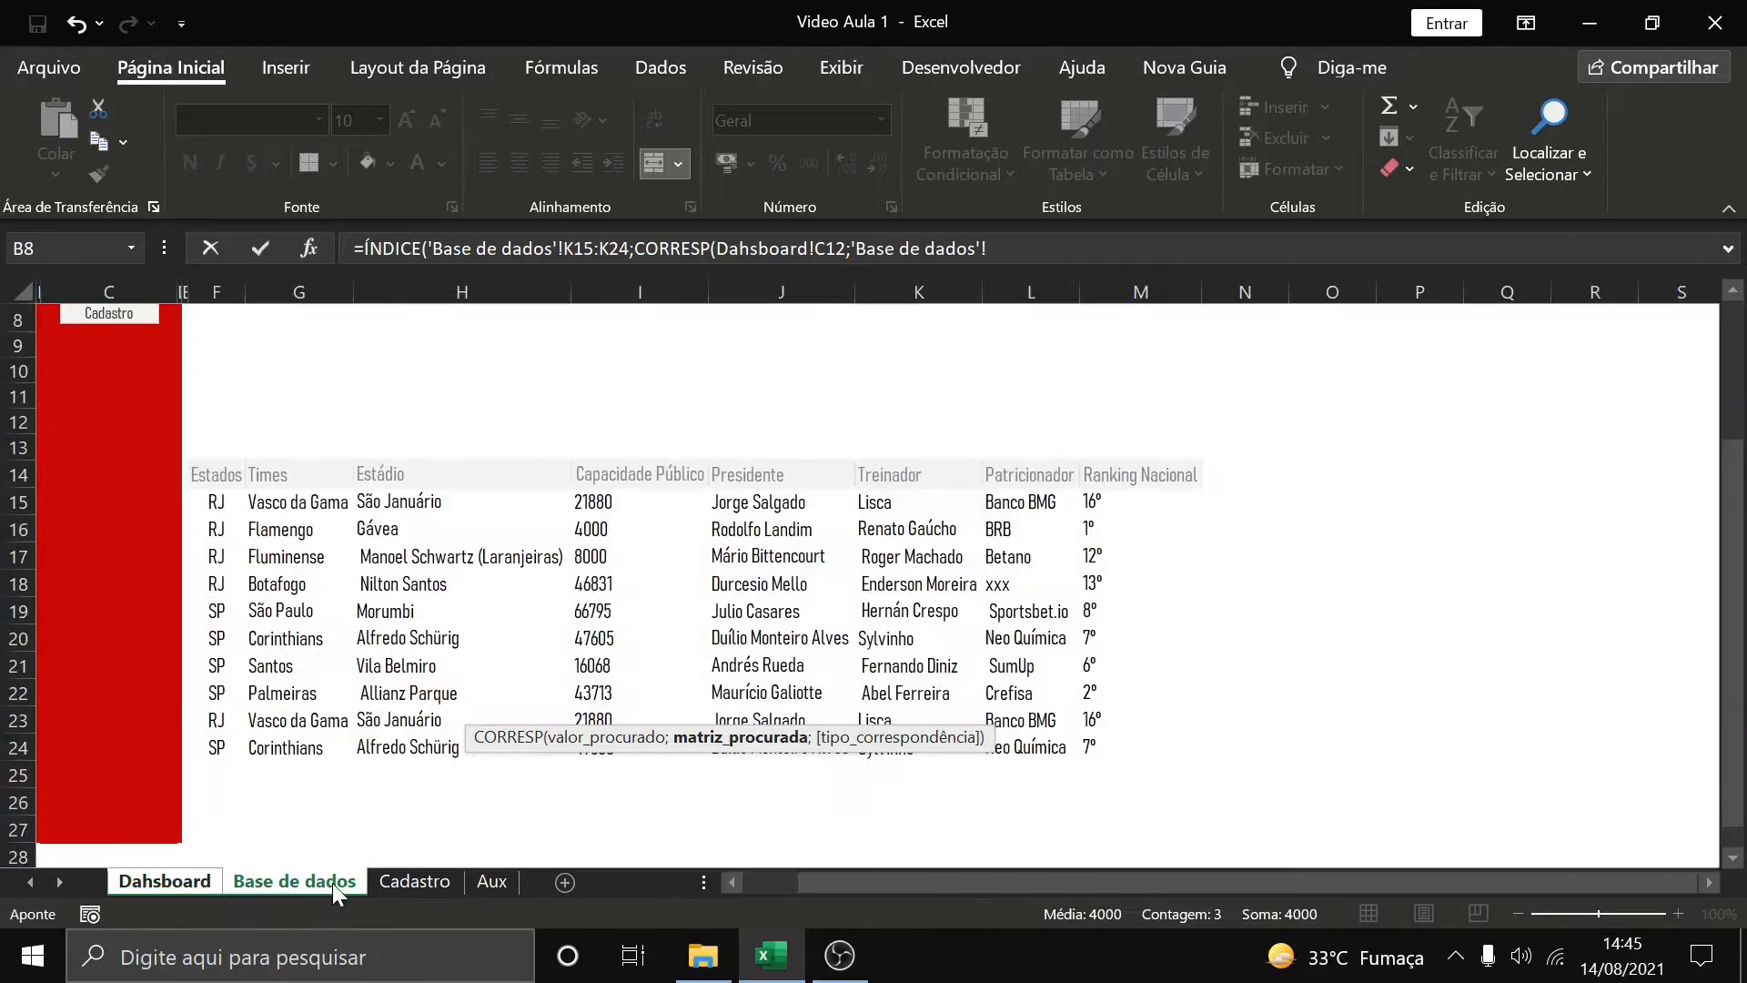
left_click_drag(273, 504, 291, 746)
type(";")
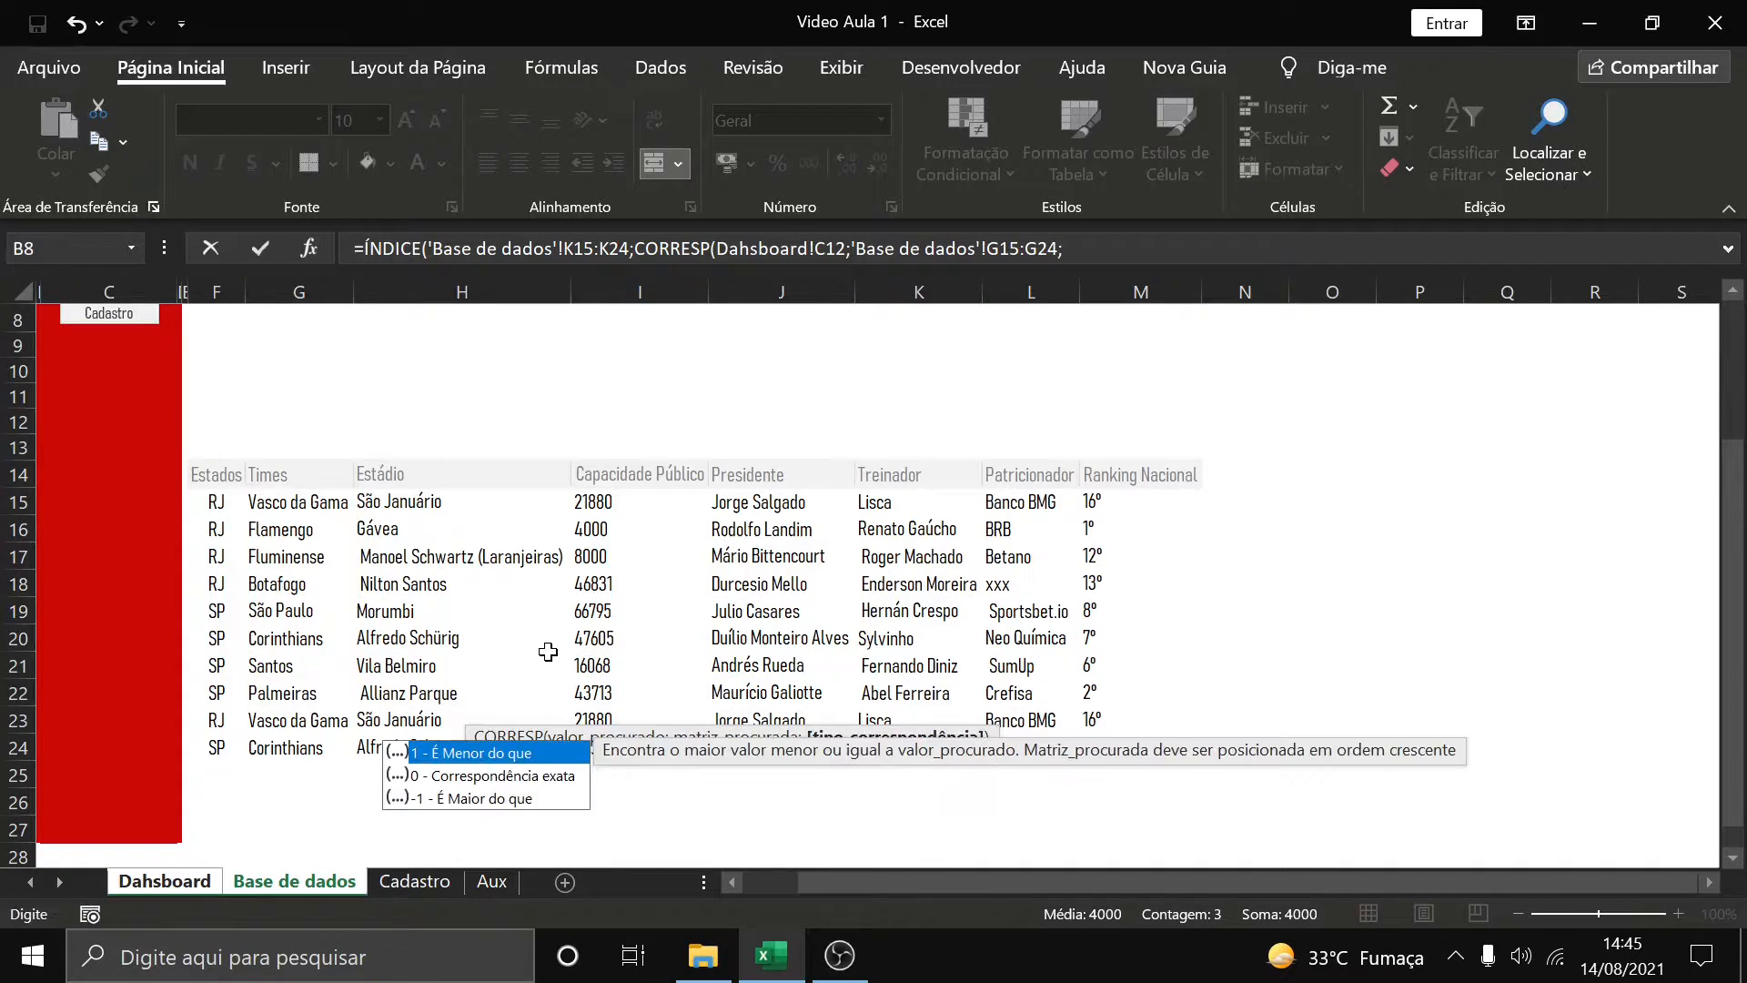
key("Escape")
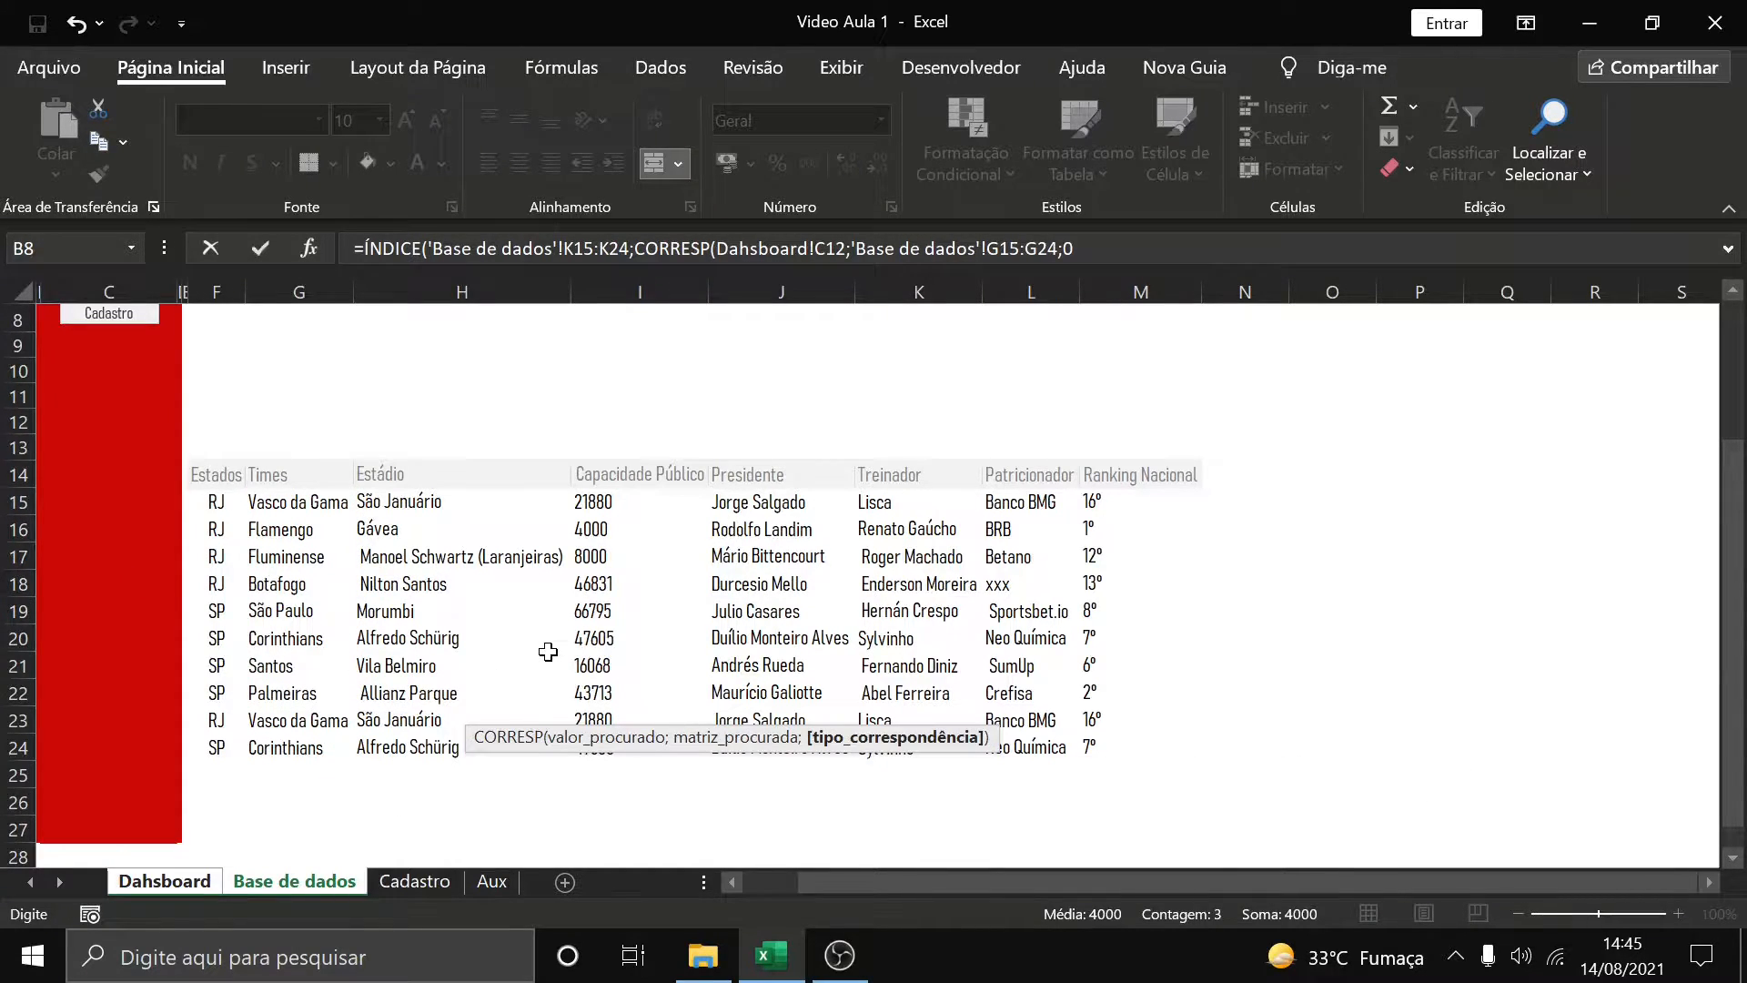
type("))")
key("Return")
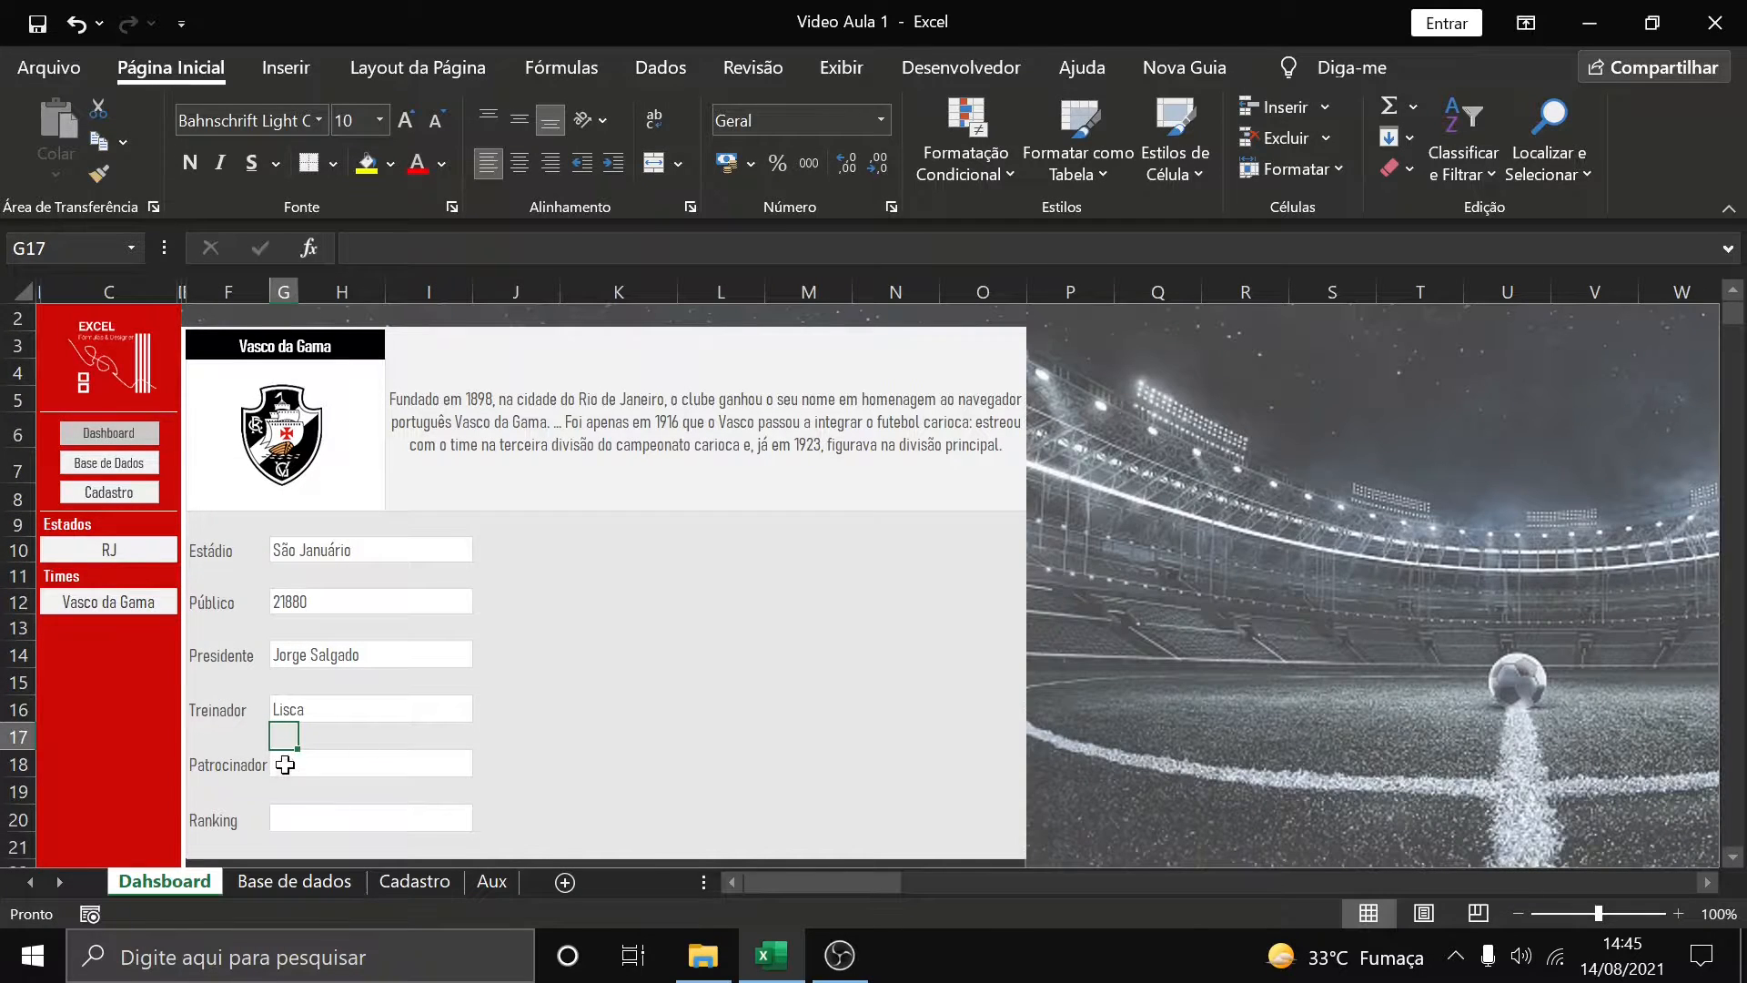
Start an ÍNDICE formula in the Patrocinador field with the sponsor range L15:L24 of Base de dados as its array
left_click(280, 774)
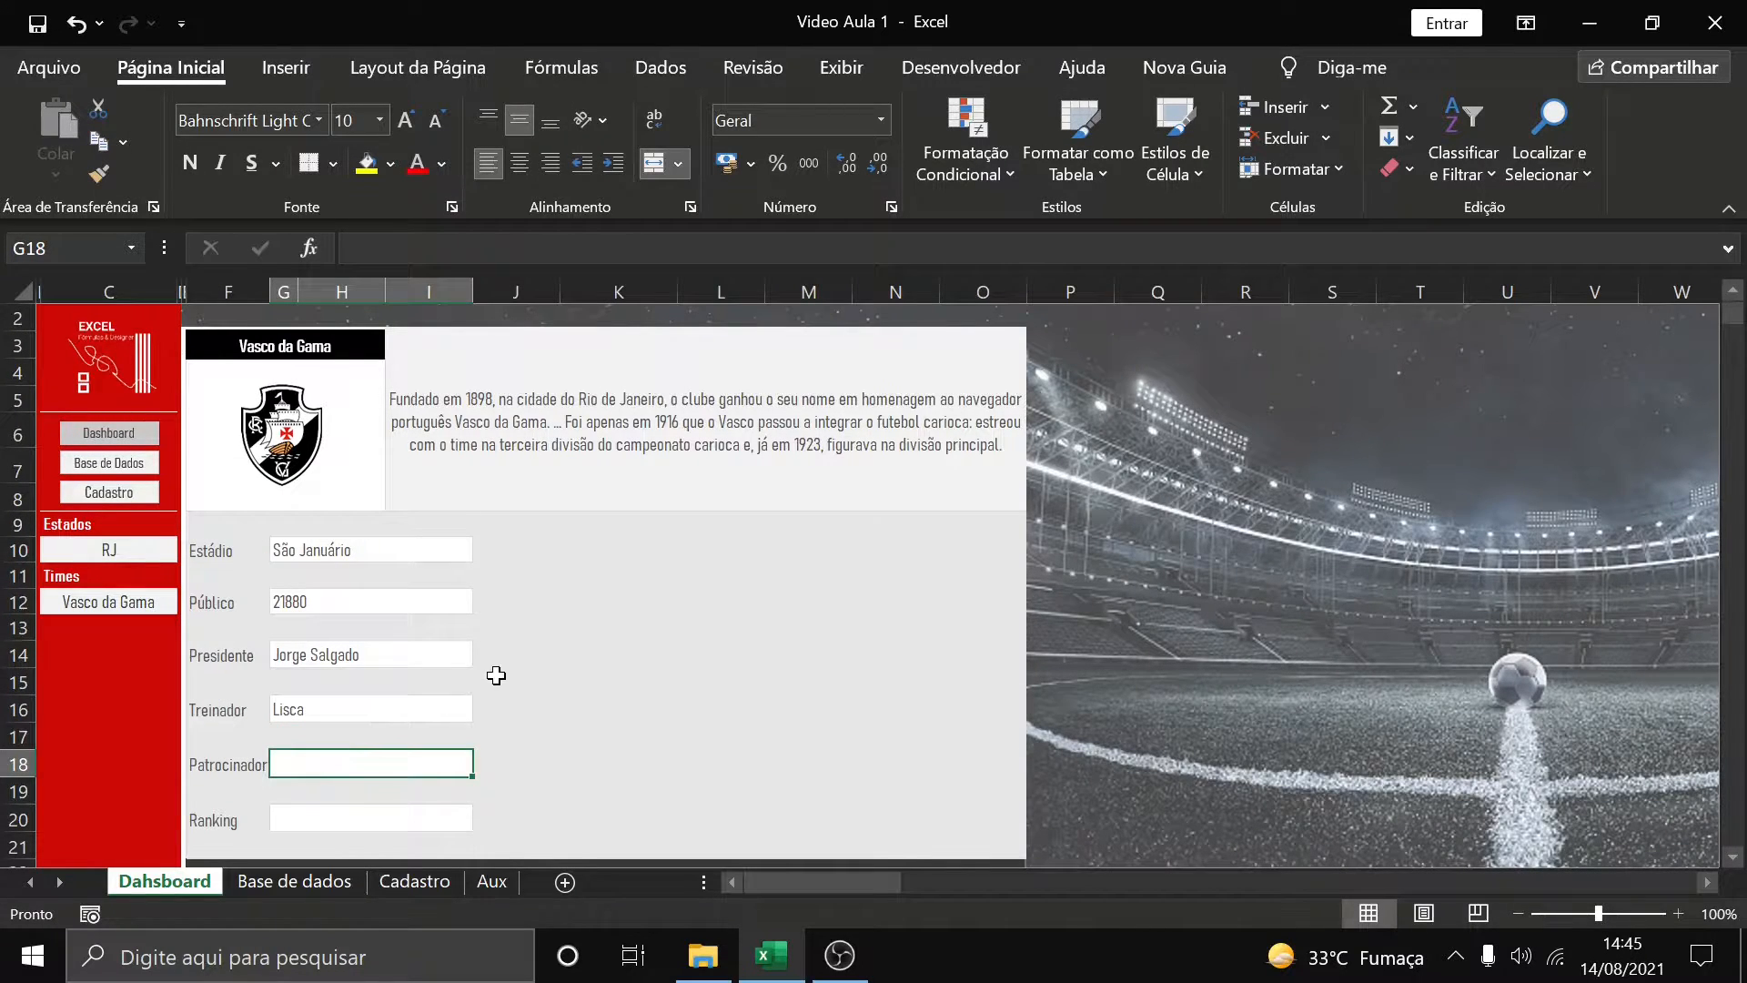
type("=")
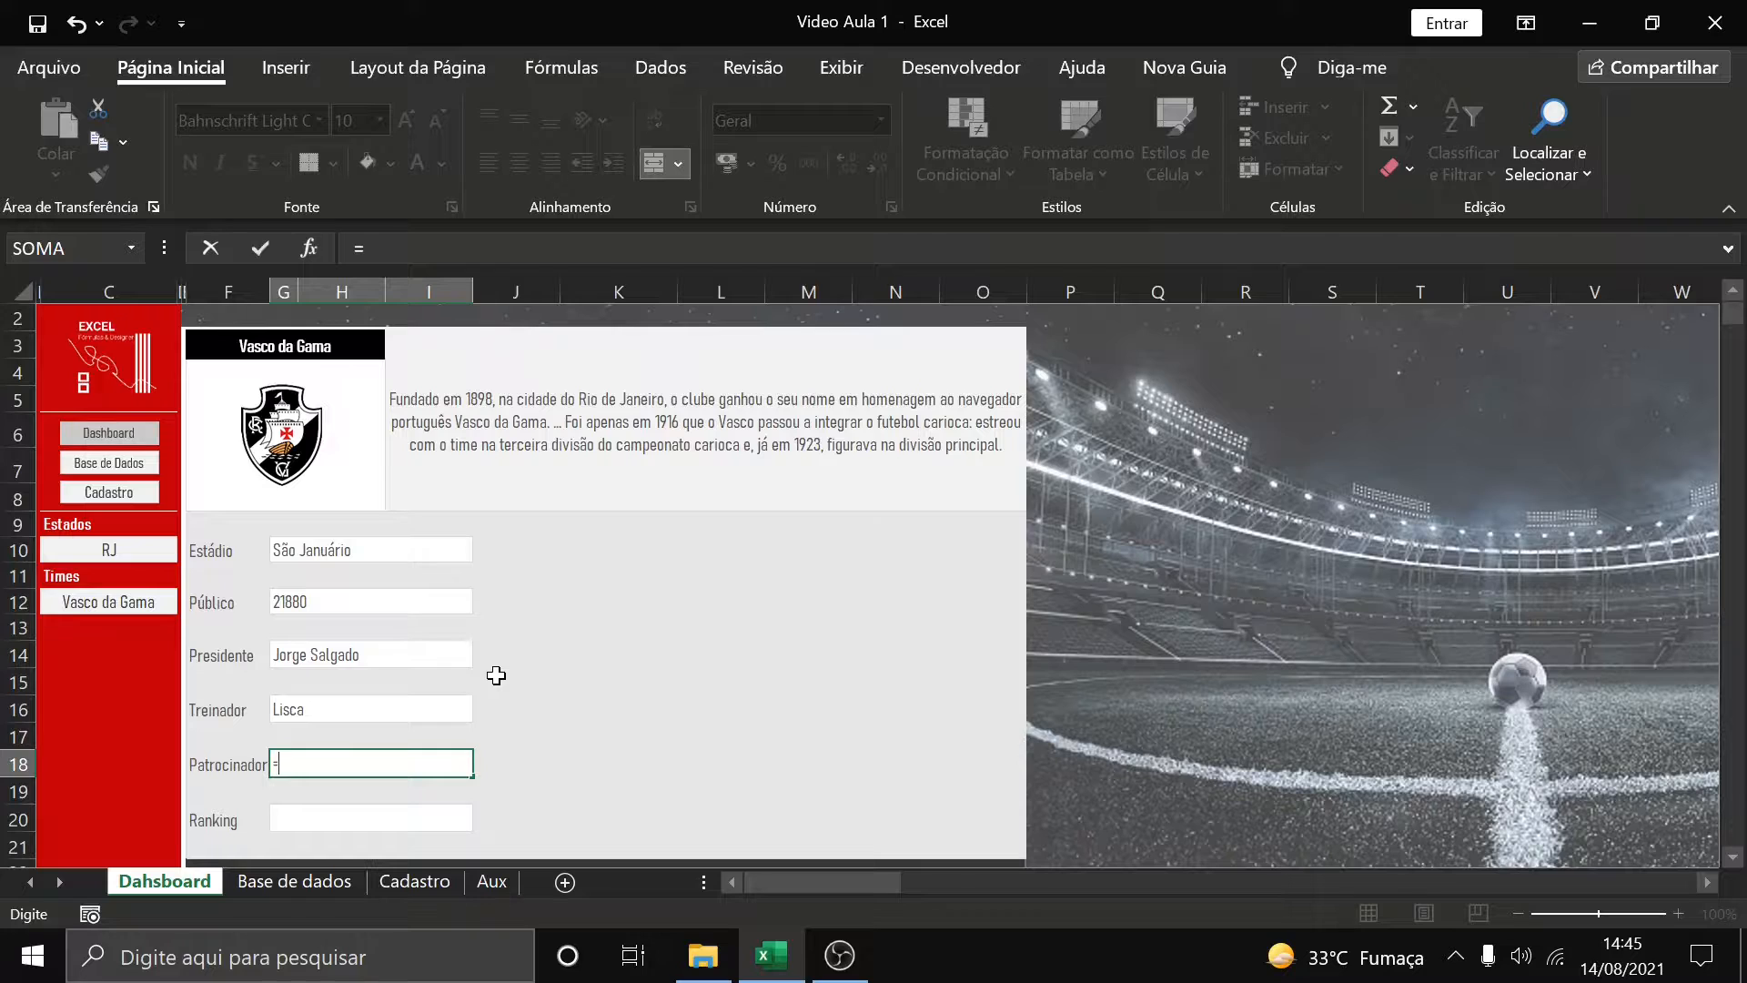
type("ind")
key("Tab")
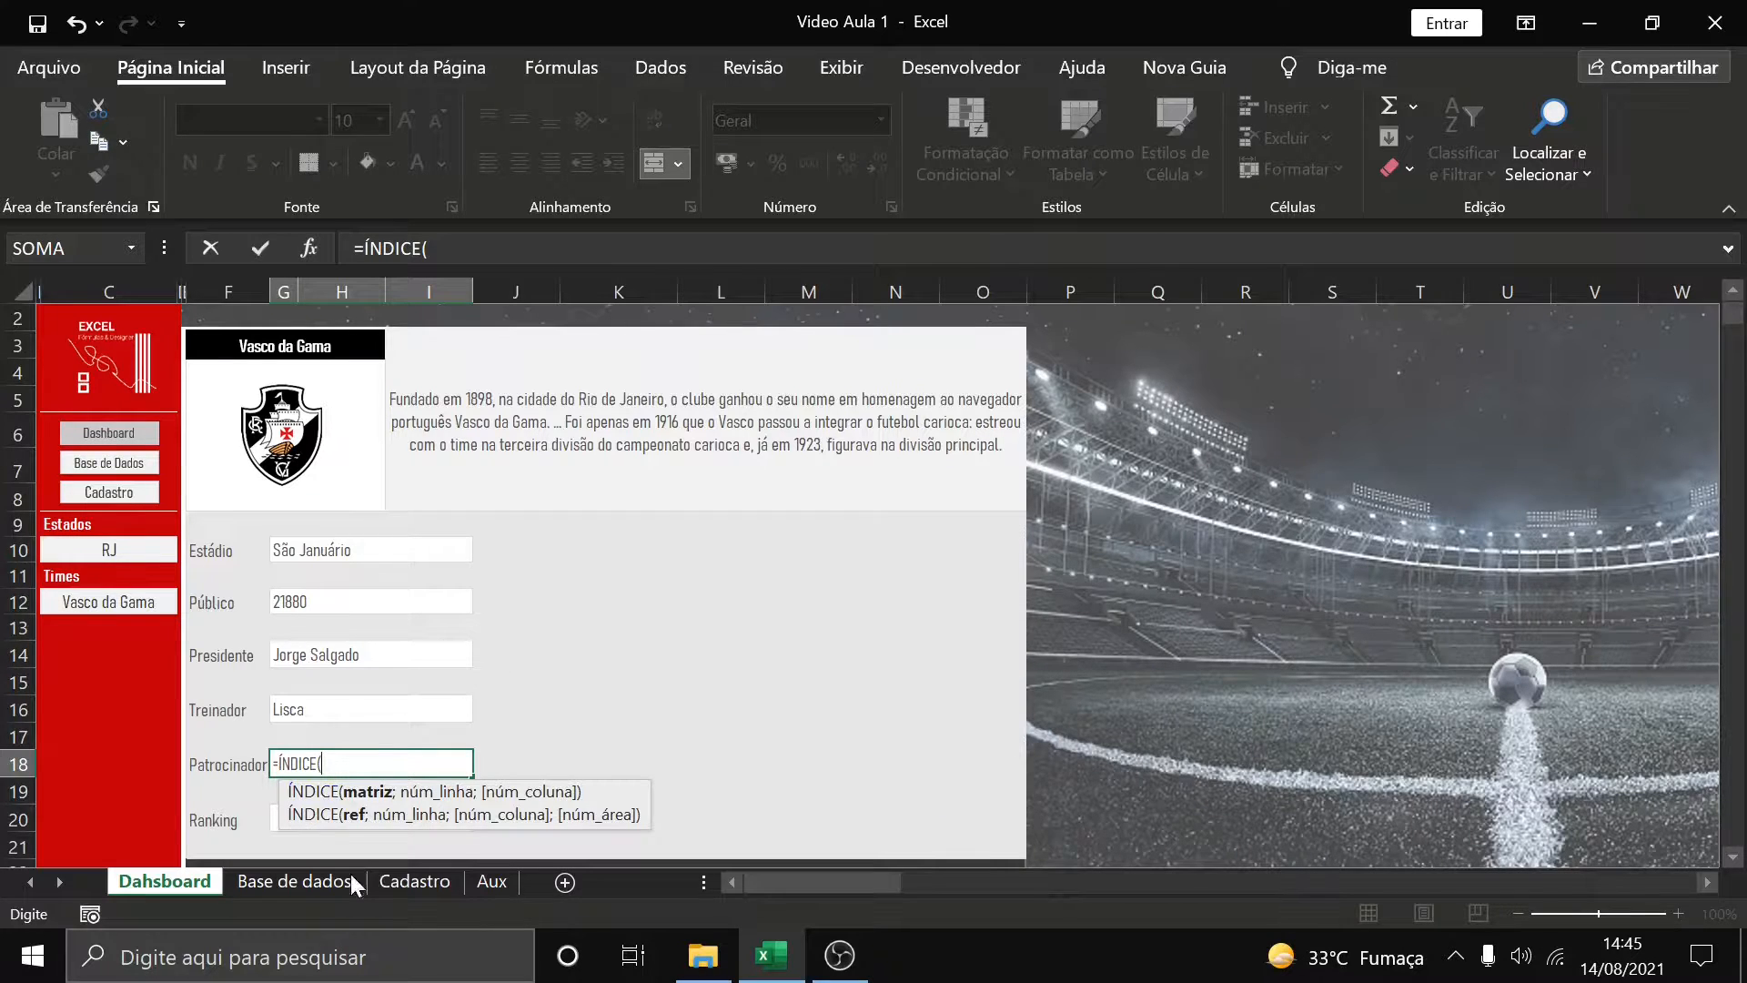
left_click(322, 881)
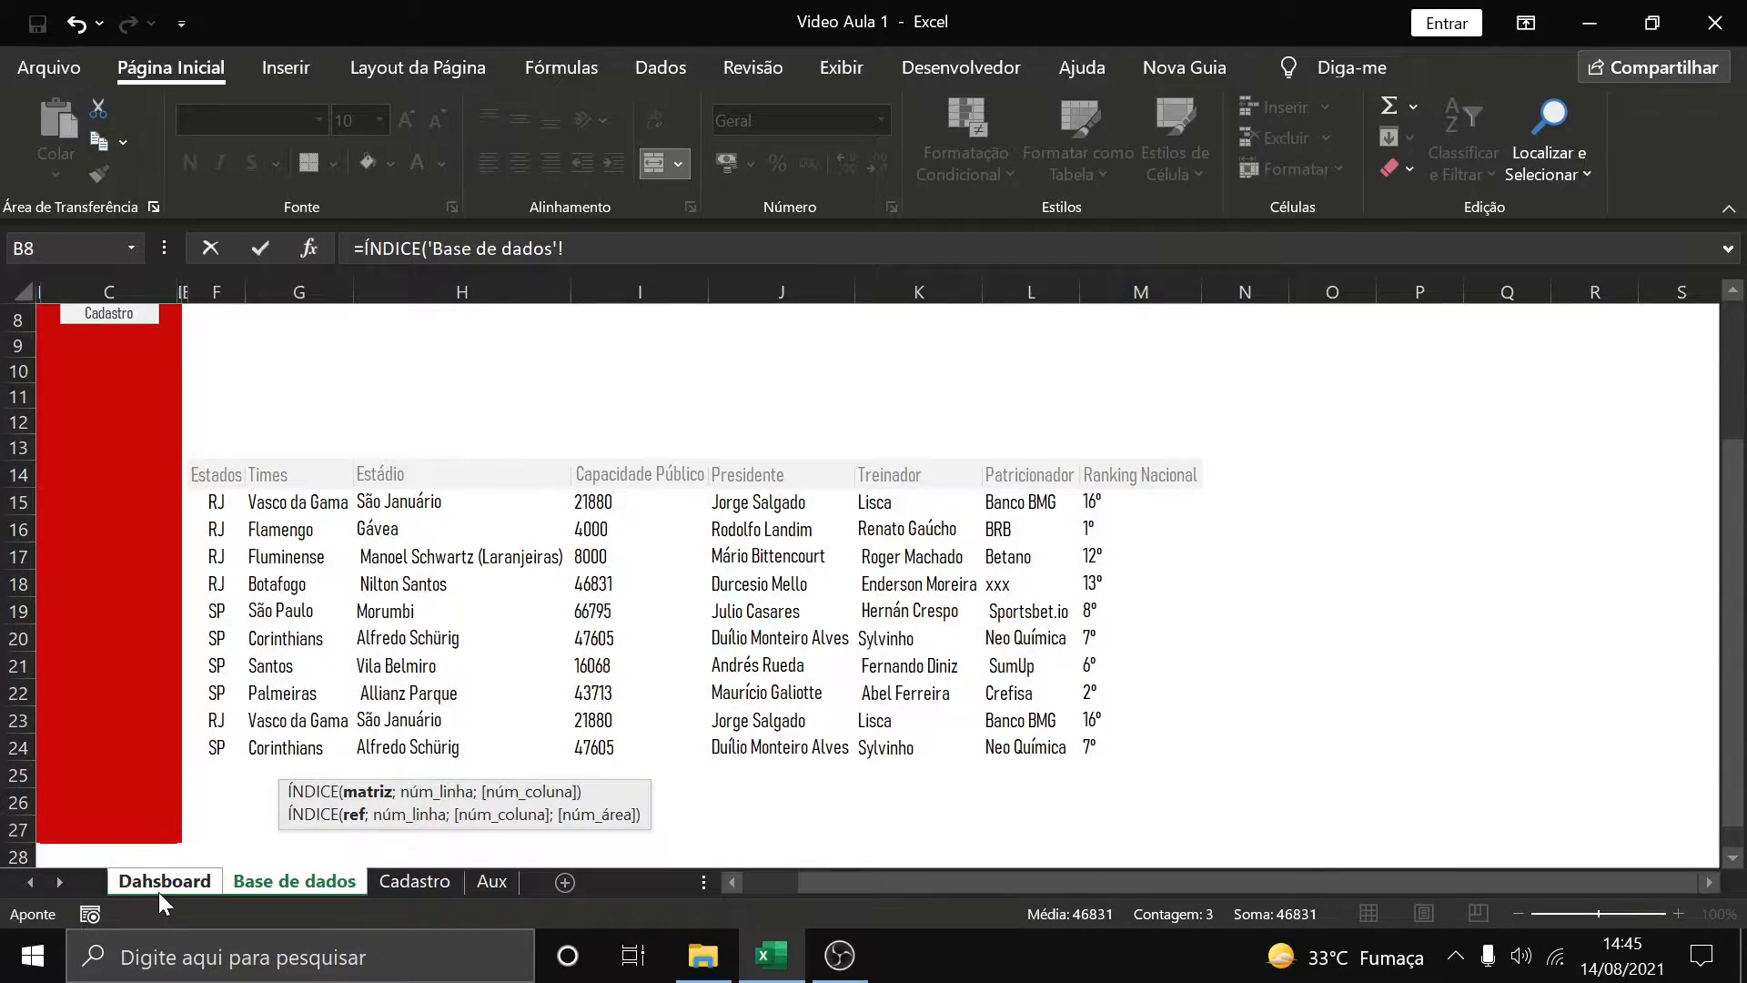
left_click(162, 886)
left_click(351, 882)
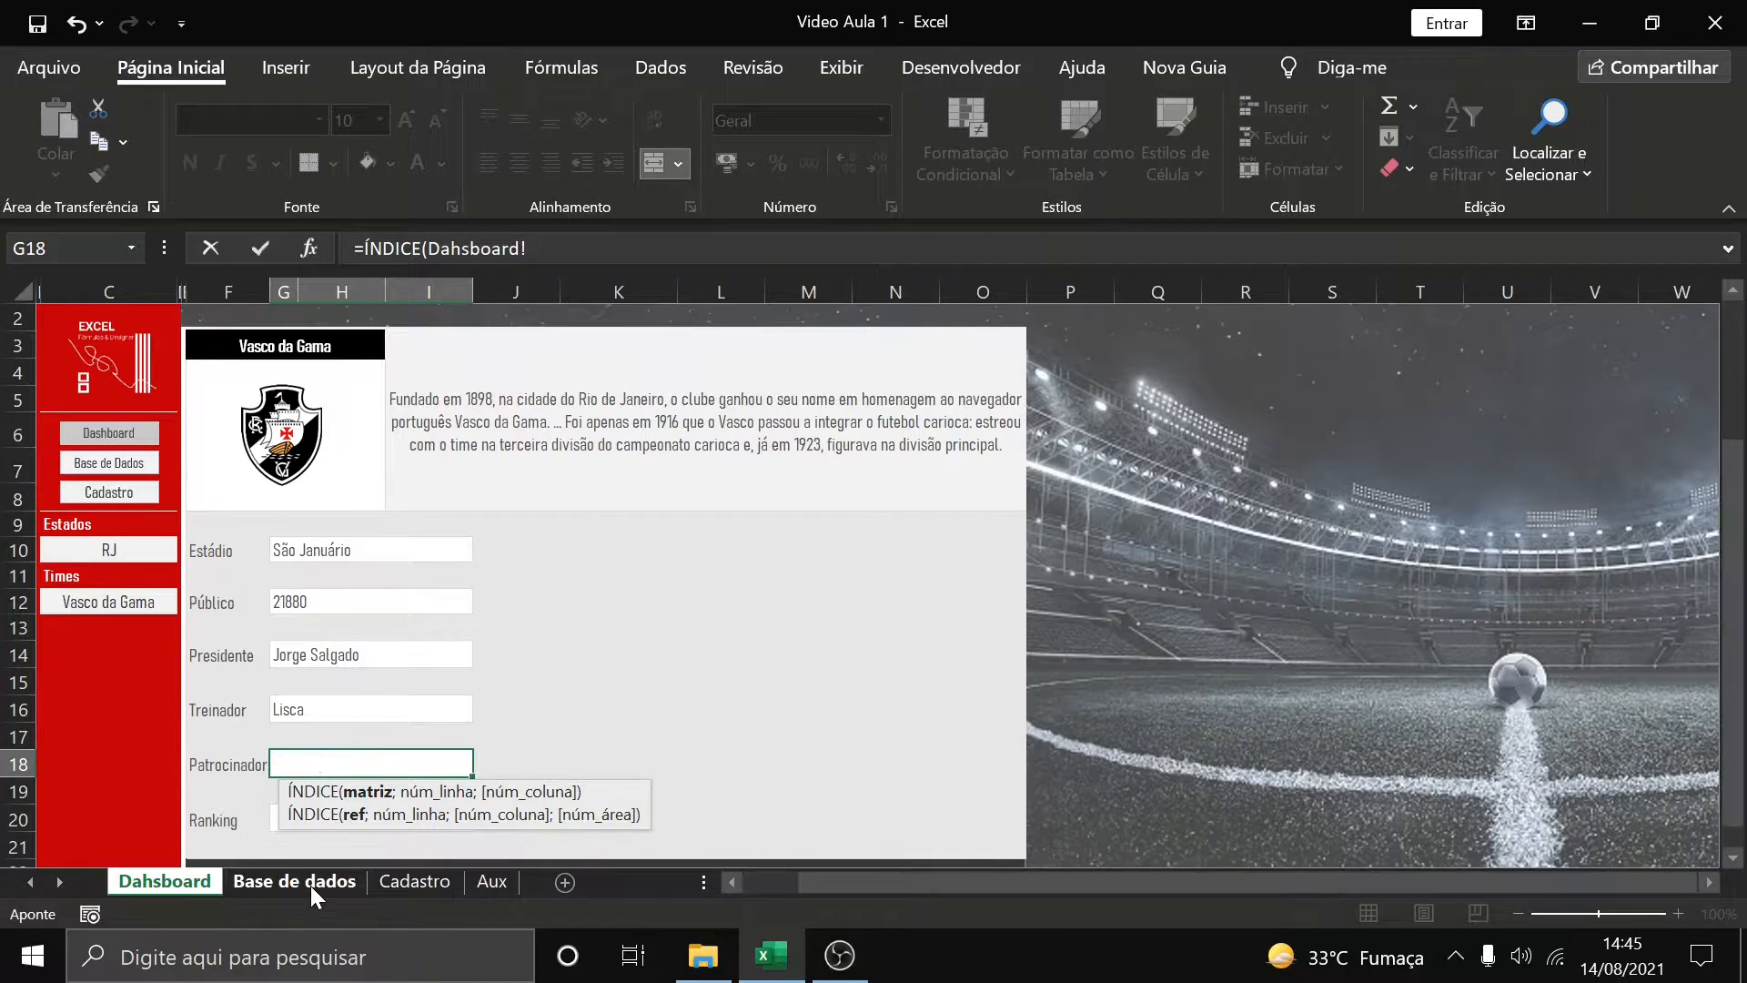
left_click_drag(1020, 506, 1023, 739)
type(";")
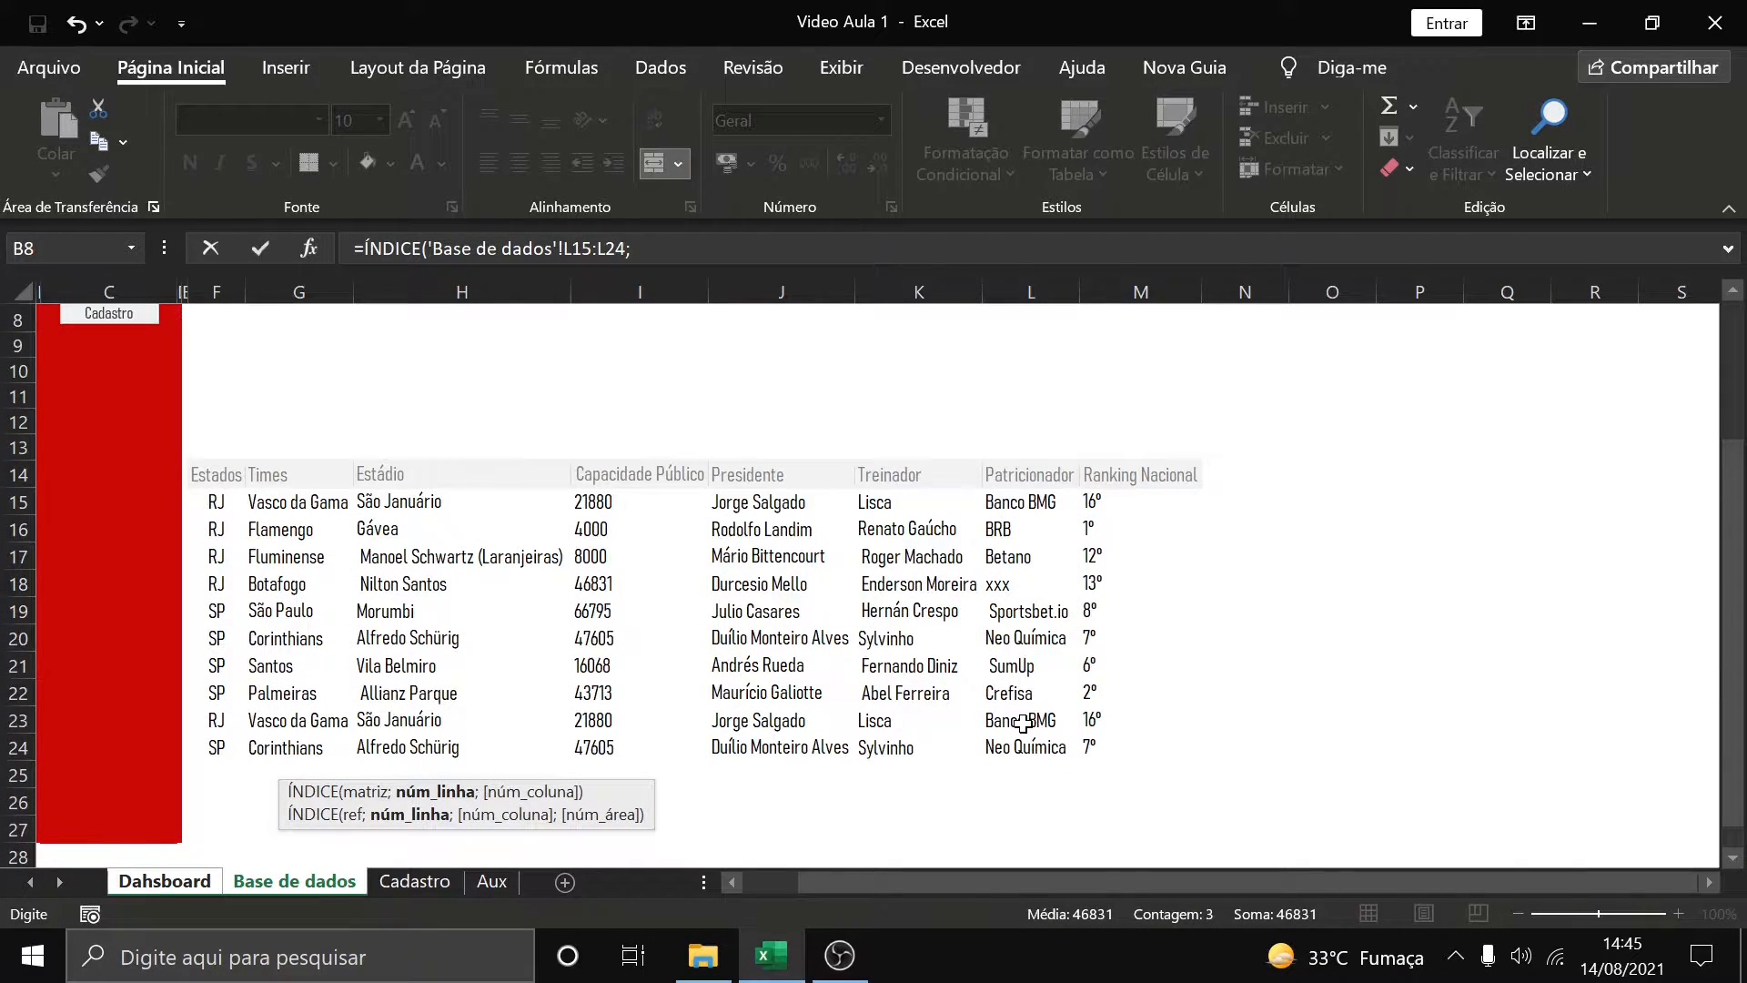
Add a CORRESP function to the Patrocinador formula with Dahsboard cell C12 as the lookup value
type("CORRESP(")
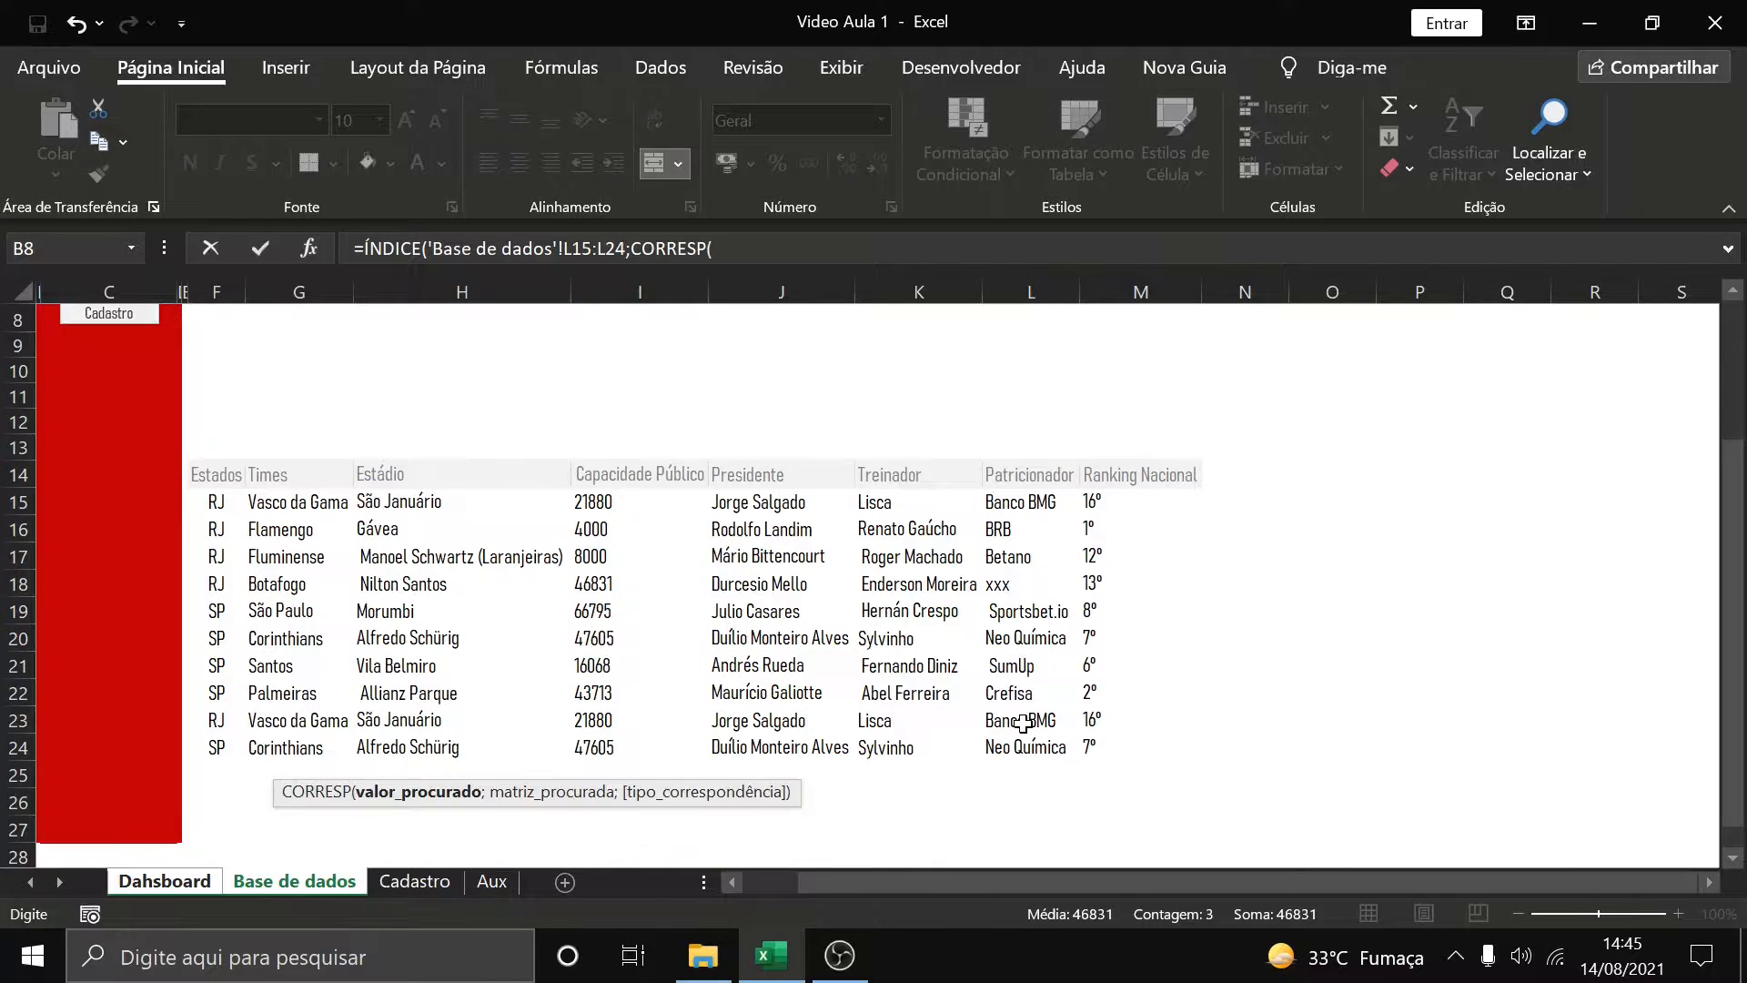
left_click(130, 877)
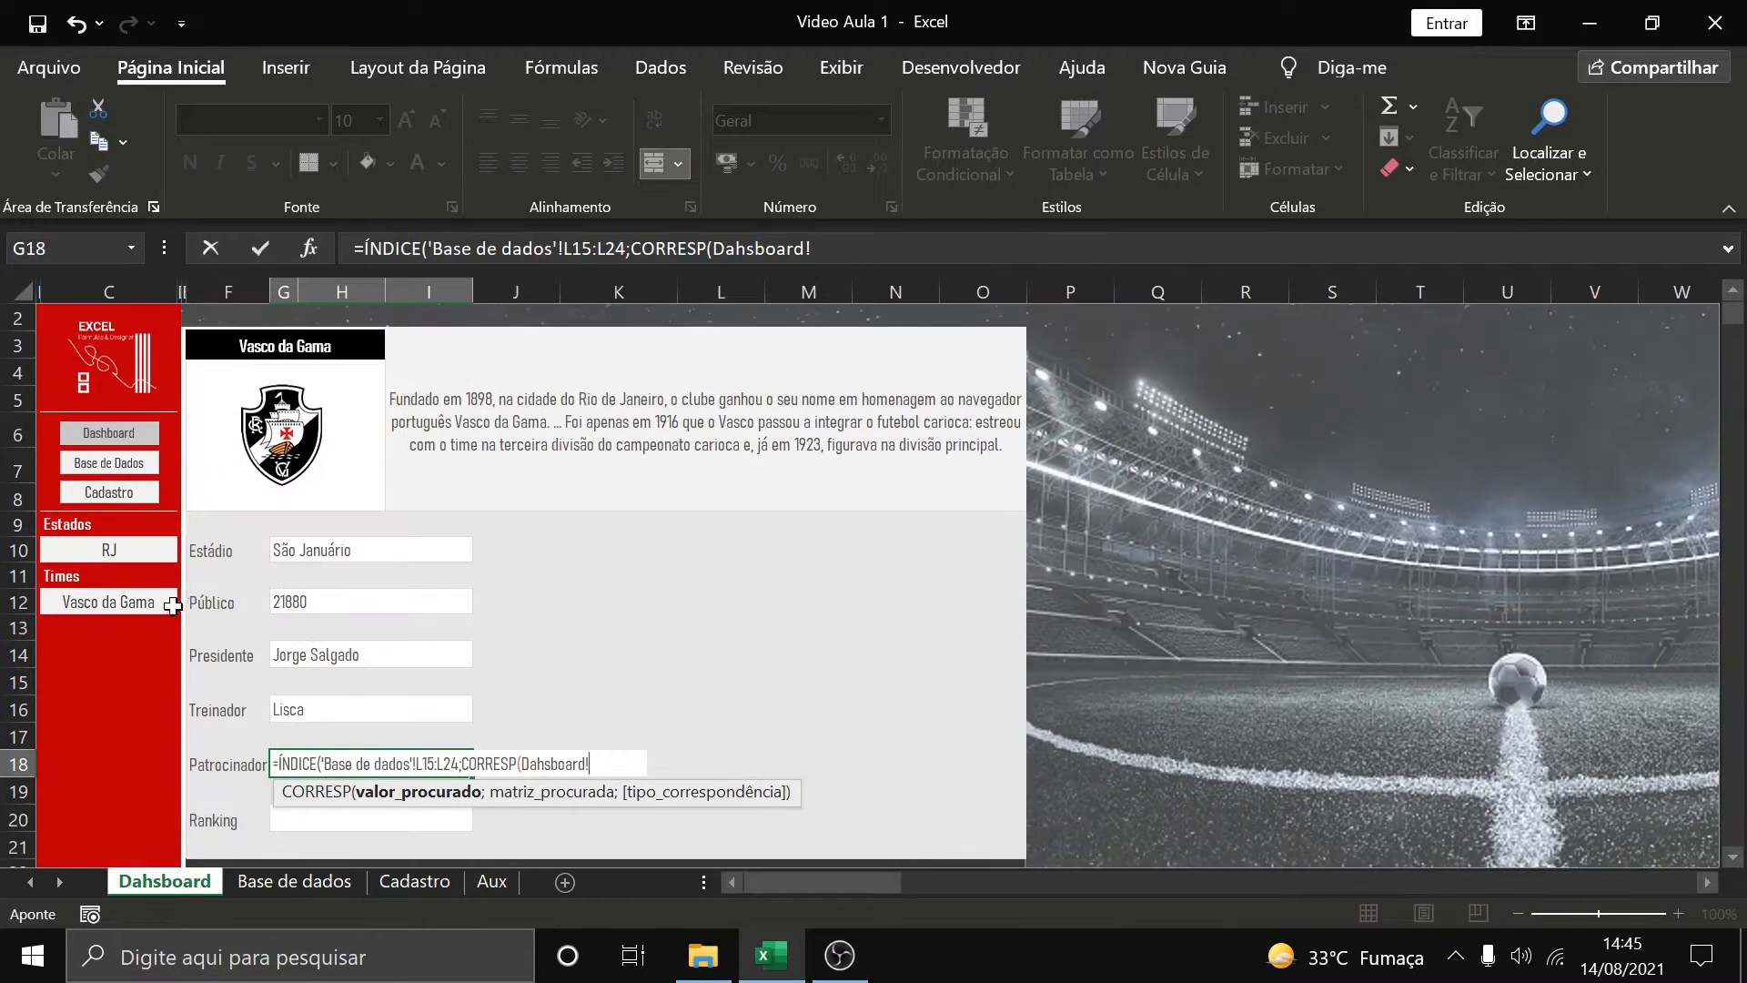
left_click(151, 601)
type(";")
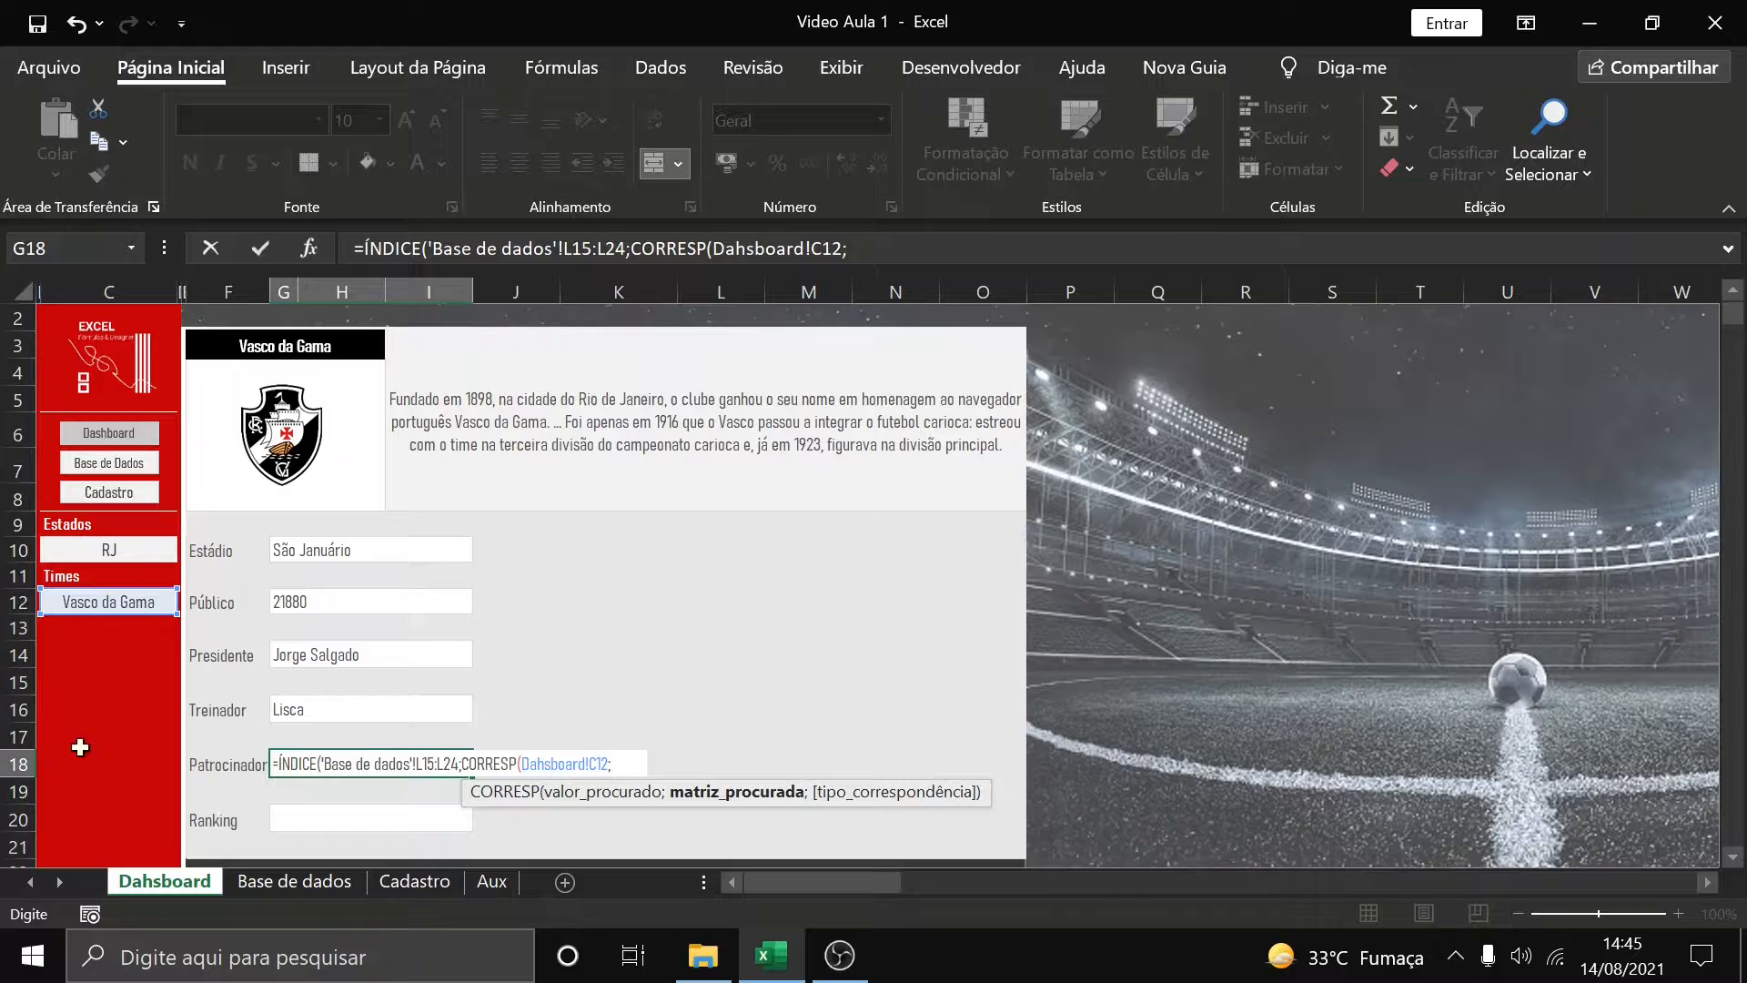
Complete the Patrocinador formula with the Times range G15:G24 of Base de dados as lookup array and exact match type 0
left_click(294, 881)
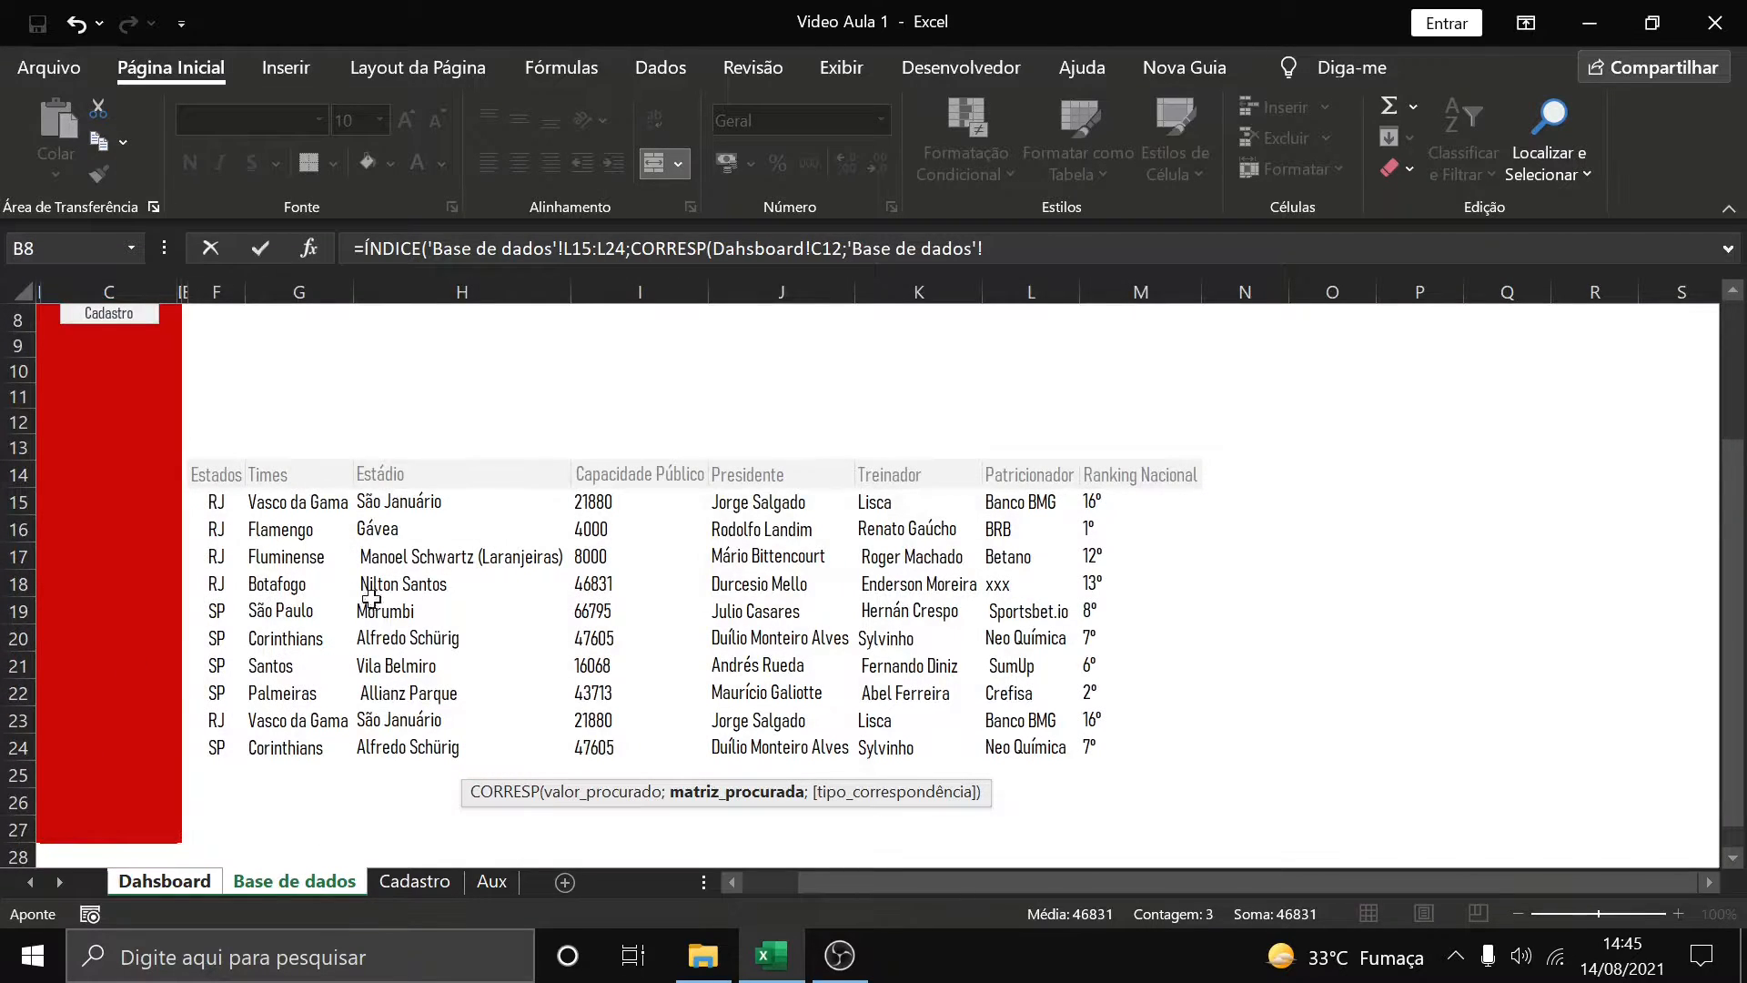
left_click_drag(303, 501, 300, 748)
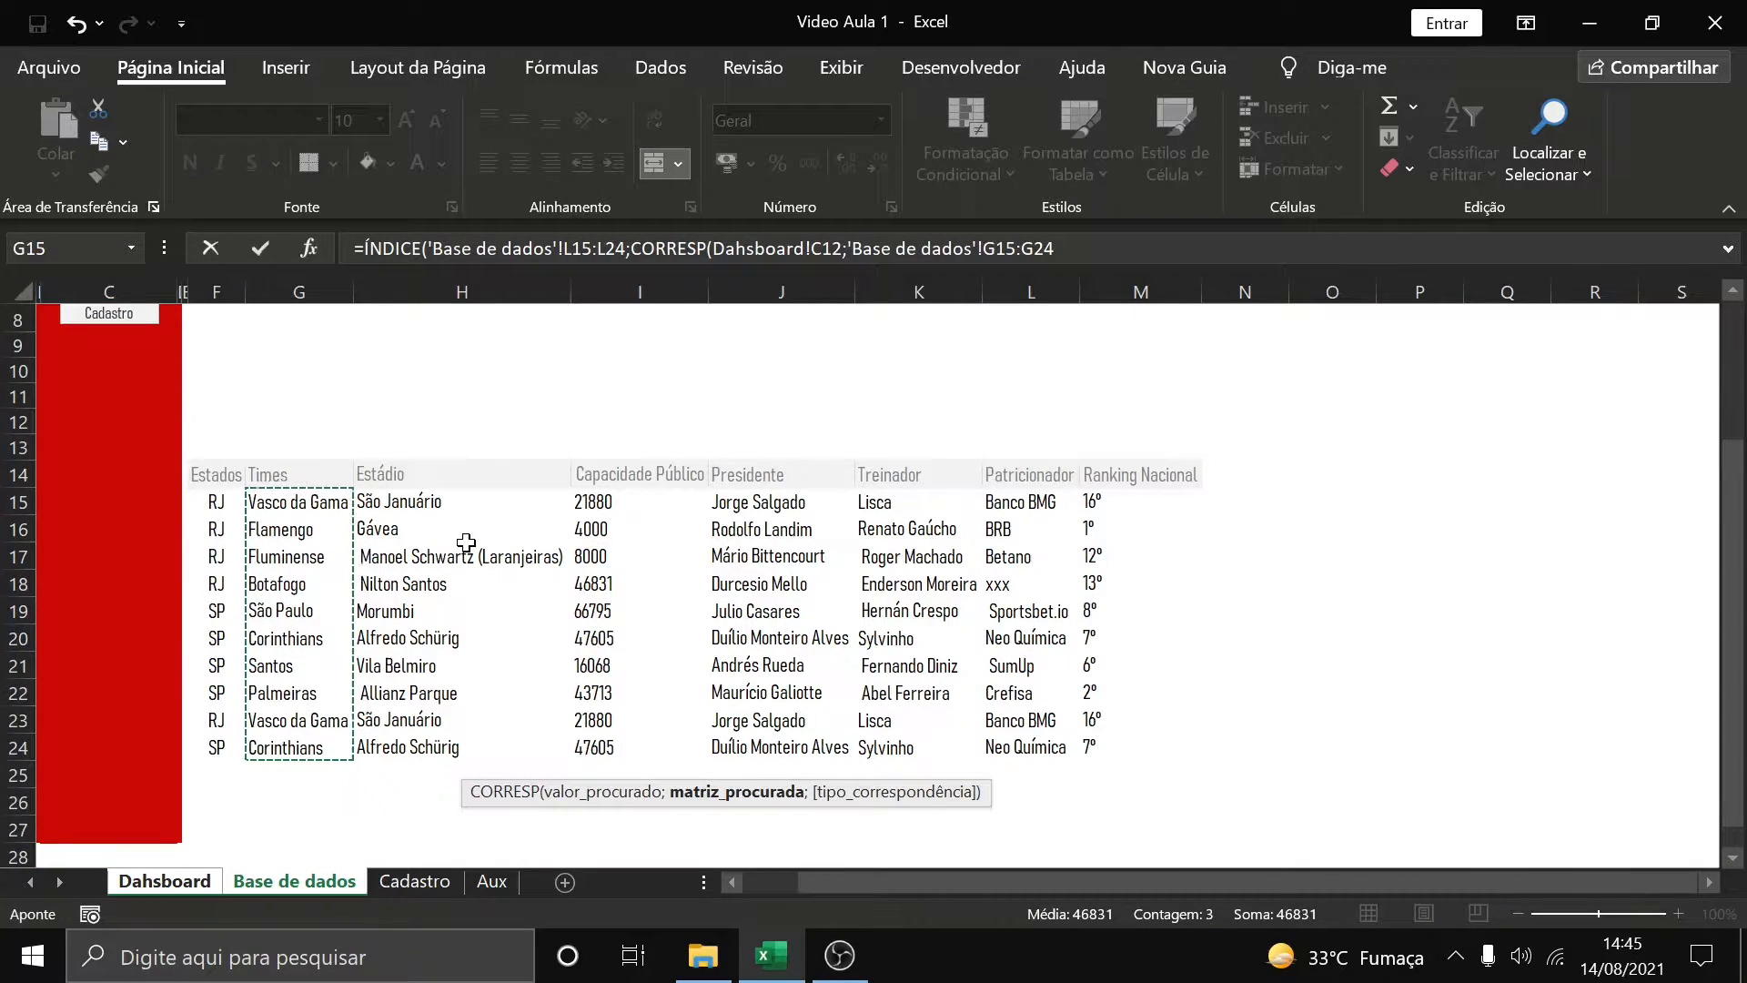
type(";")
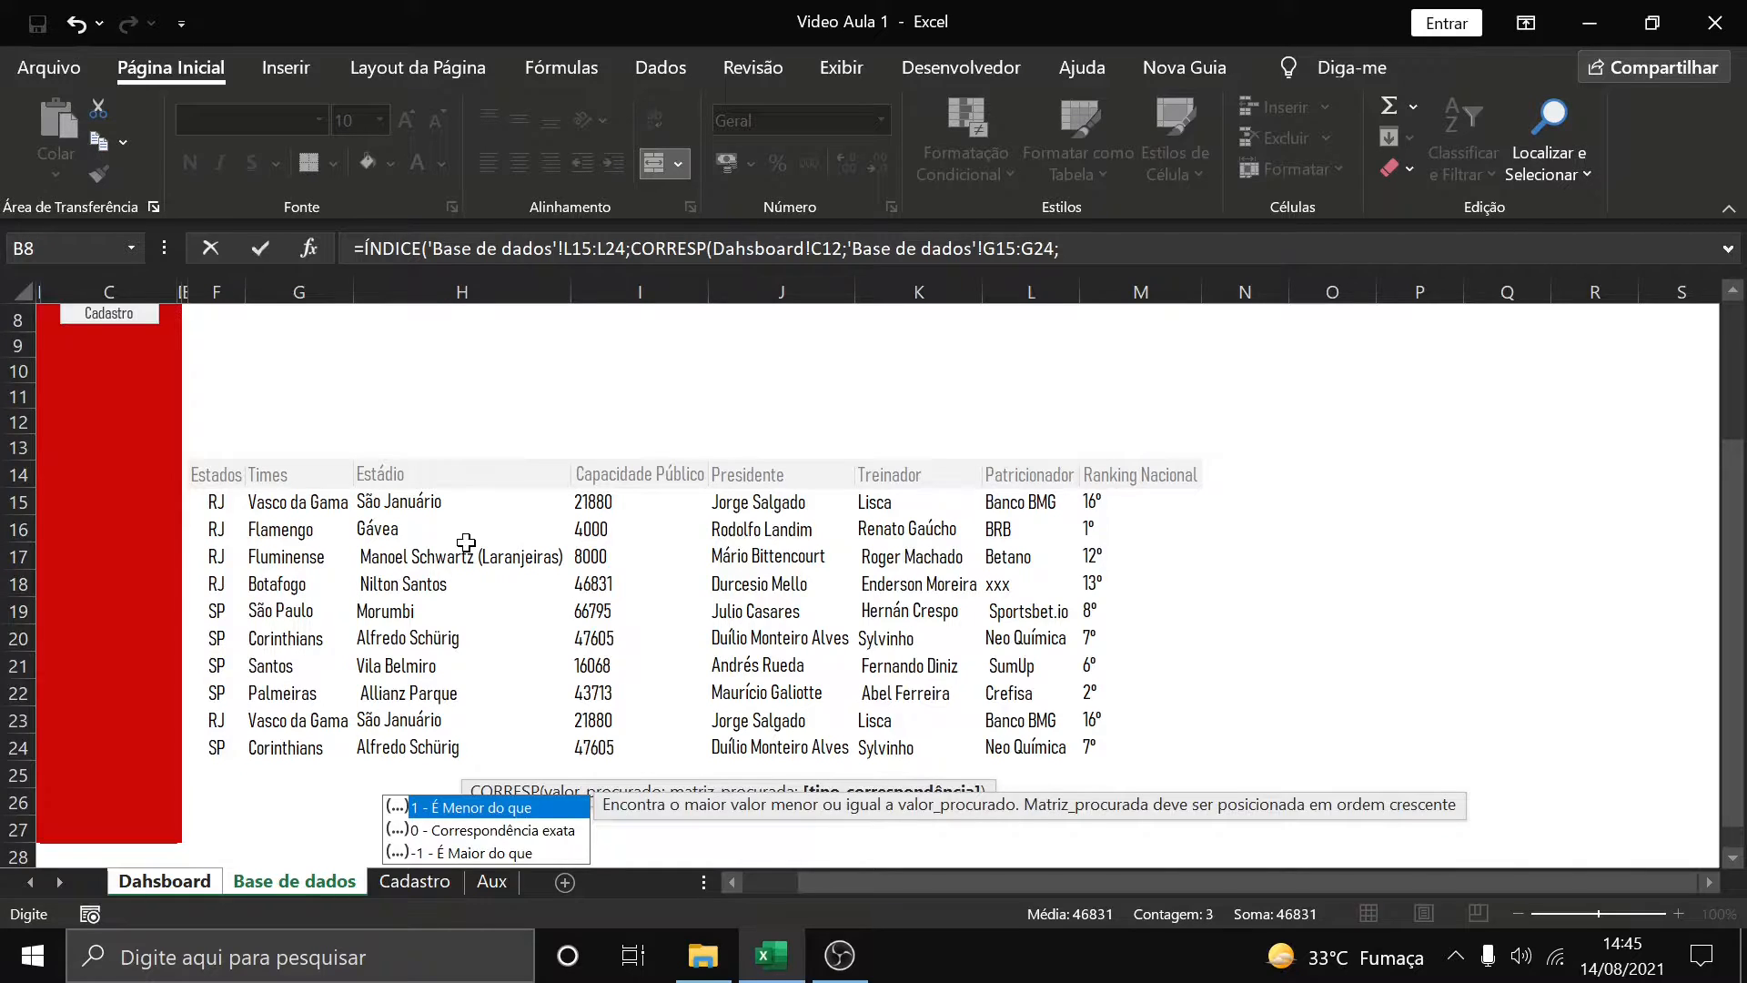
type("0))")
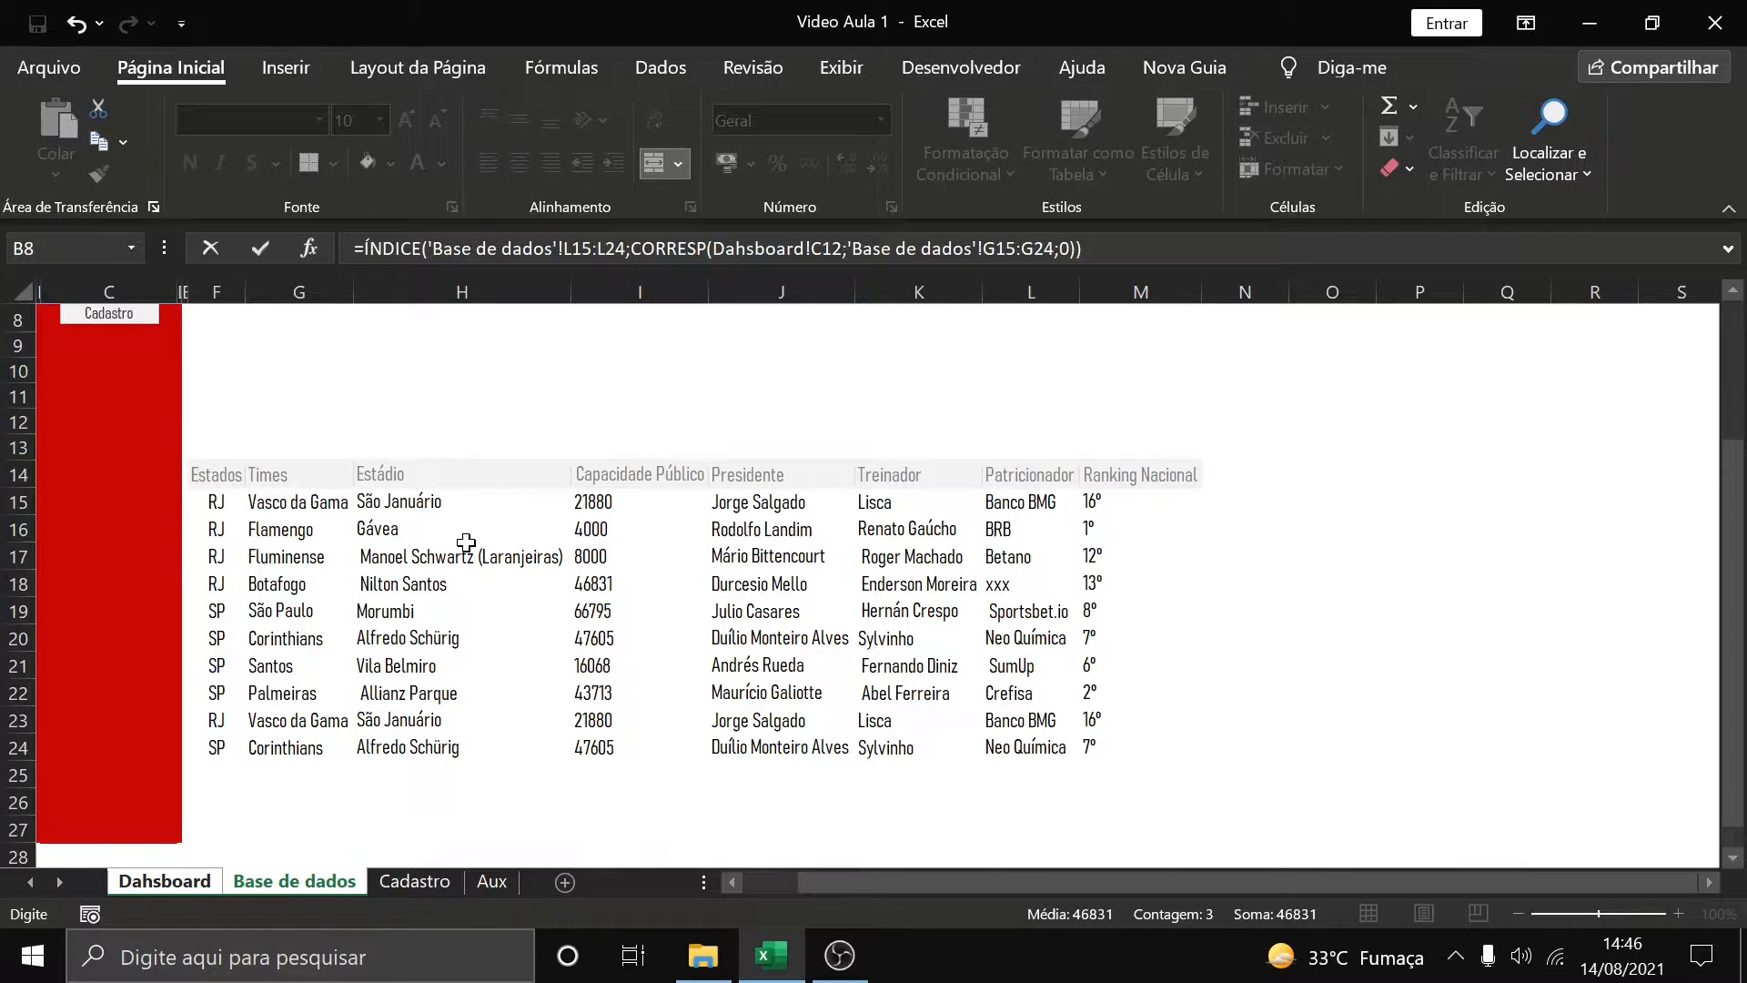
key("Return")
Start an ÍNDICE formula in the Ranking field with the Ranking Nacional range M15:M24 of Base de dados as its array
left_click(295, 813)
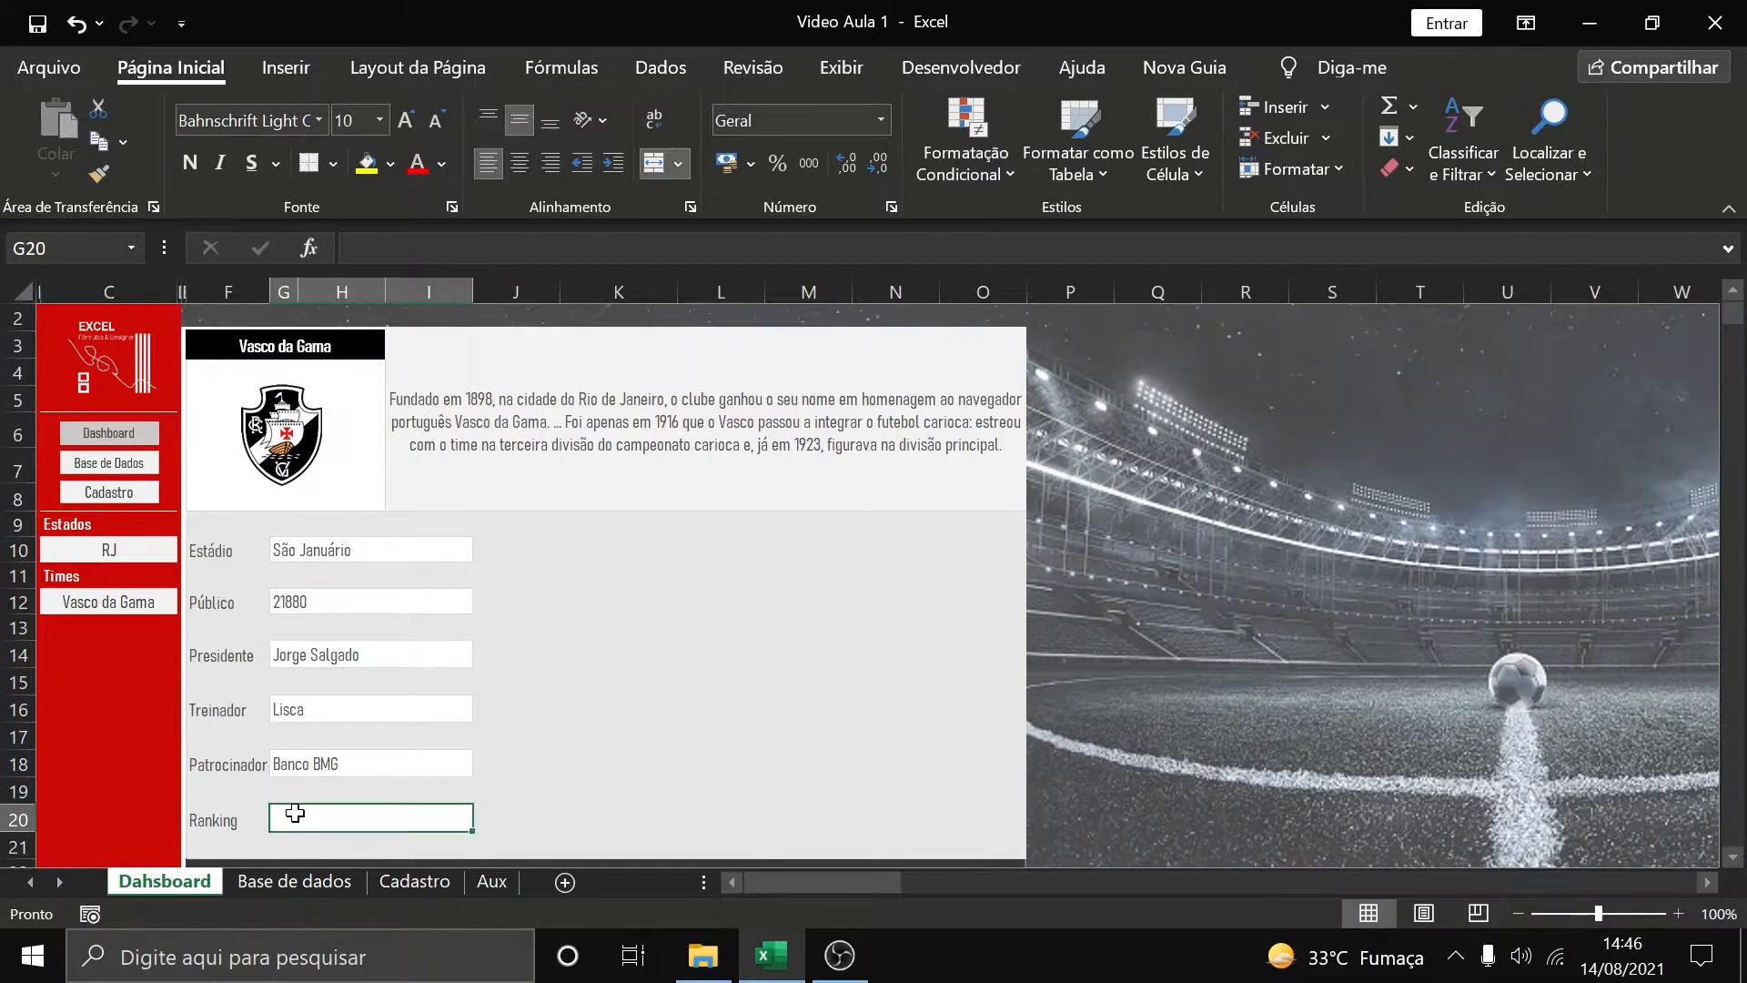
type("=ÍNDICE(")
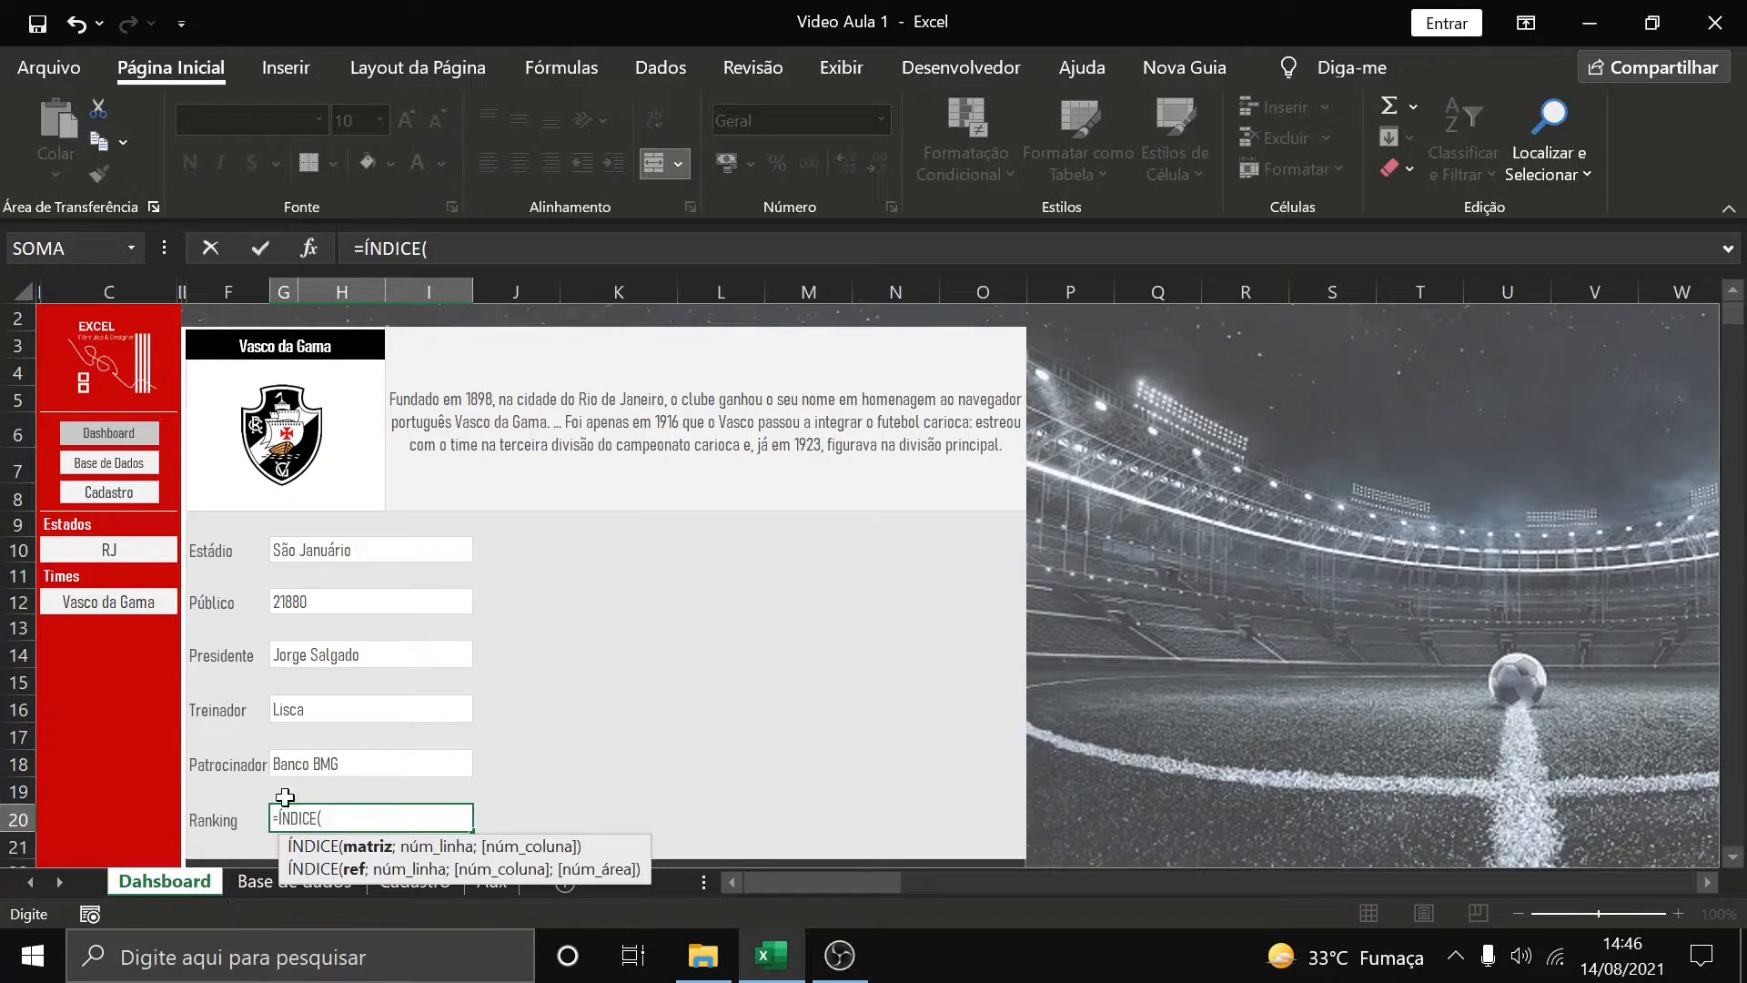
left_click_drag(600, 856, 725, 677)
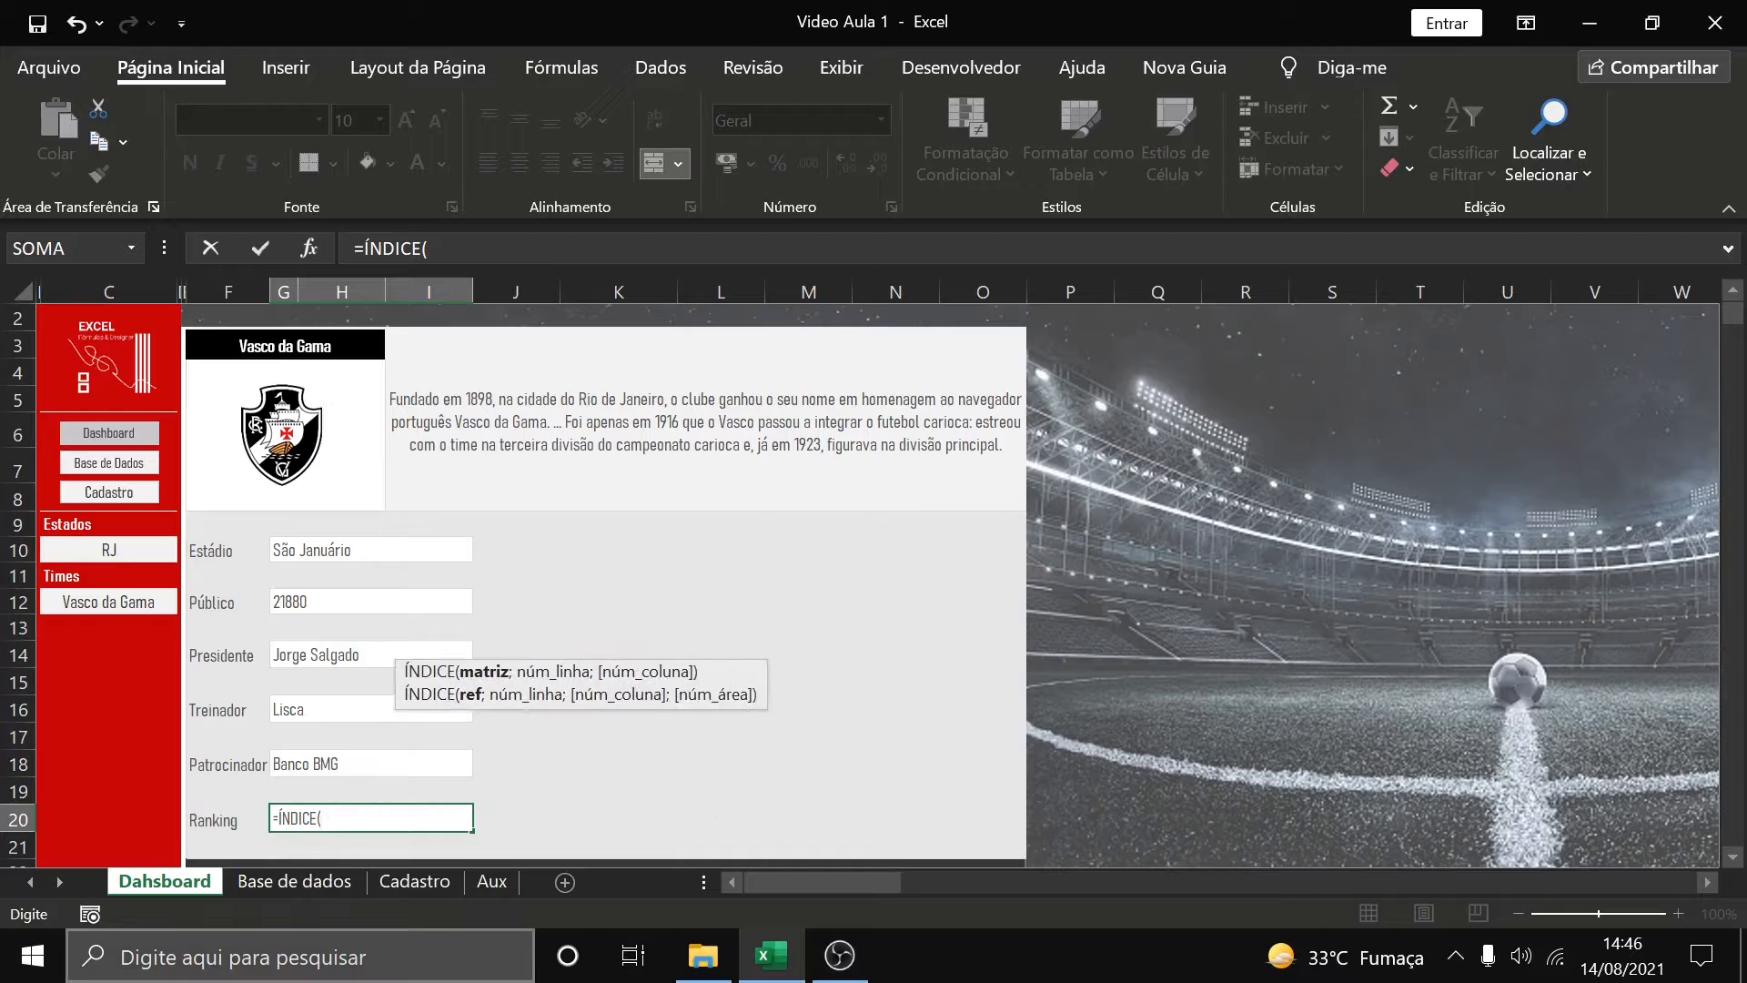
left_click(294, 881)
left_click_drag(1094, 501, 1116, 742)
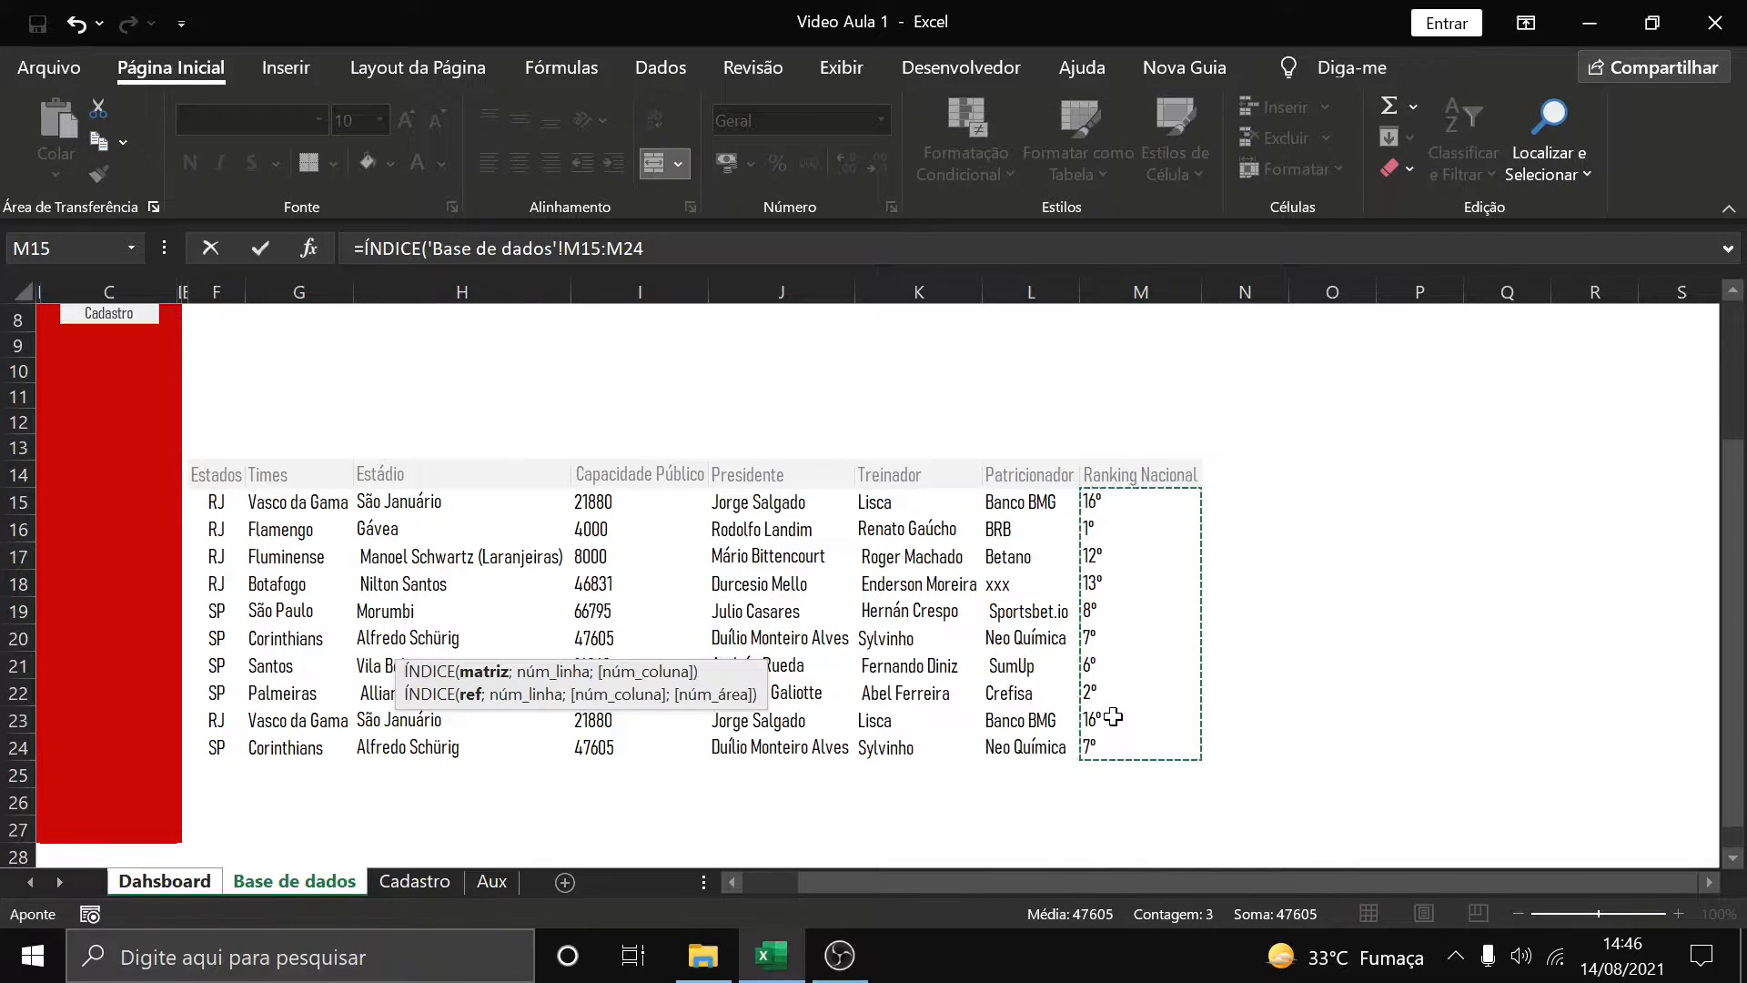
type(";")
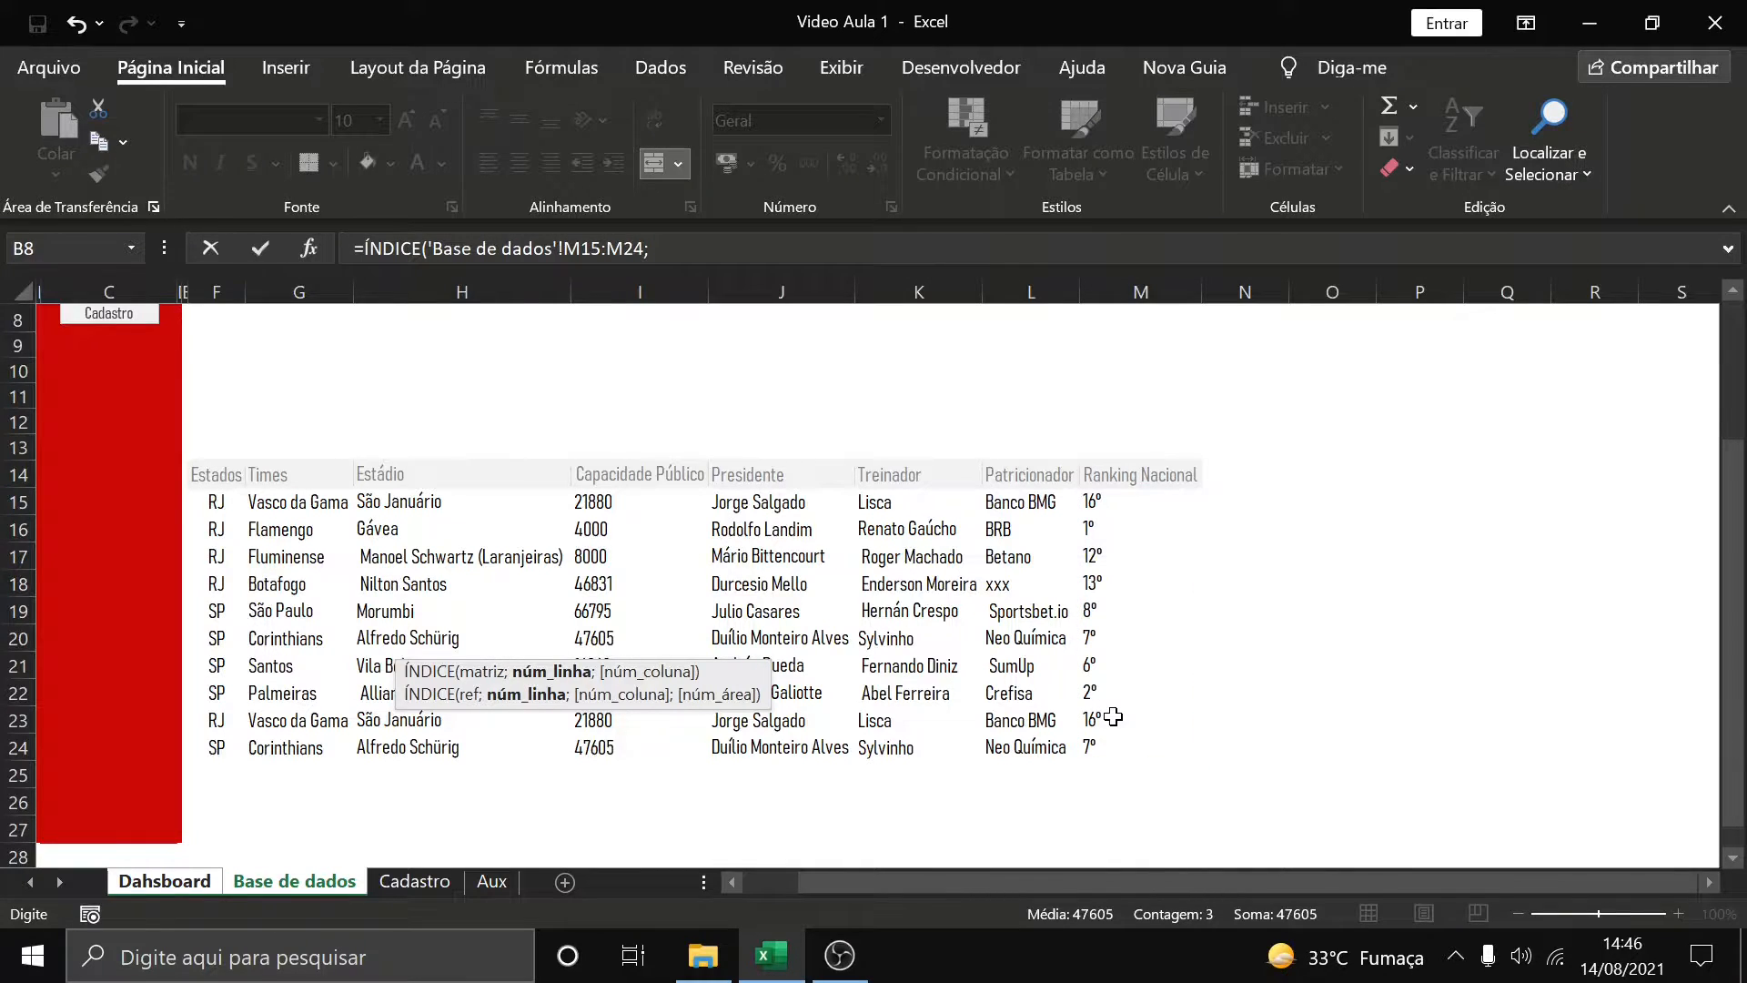
Add a CORRESP function to the Ranking formula with Dahsboard cell C12 as the lookup value
type("CORRESP(")
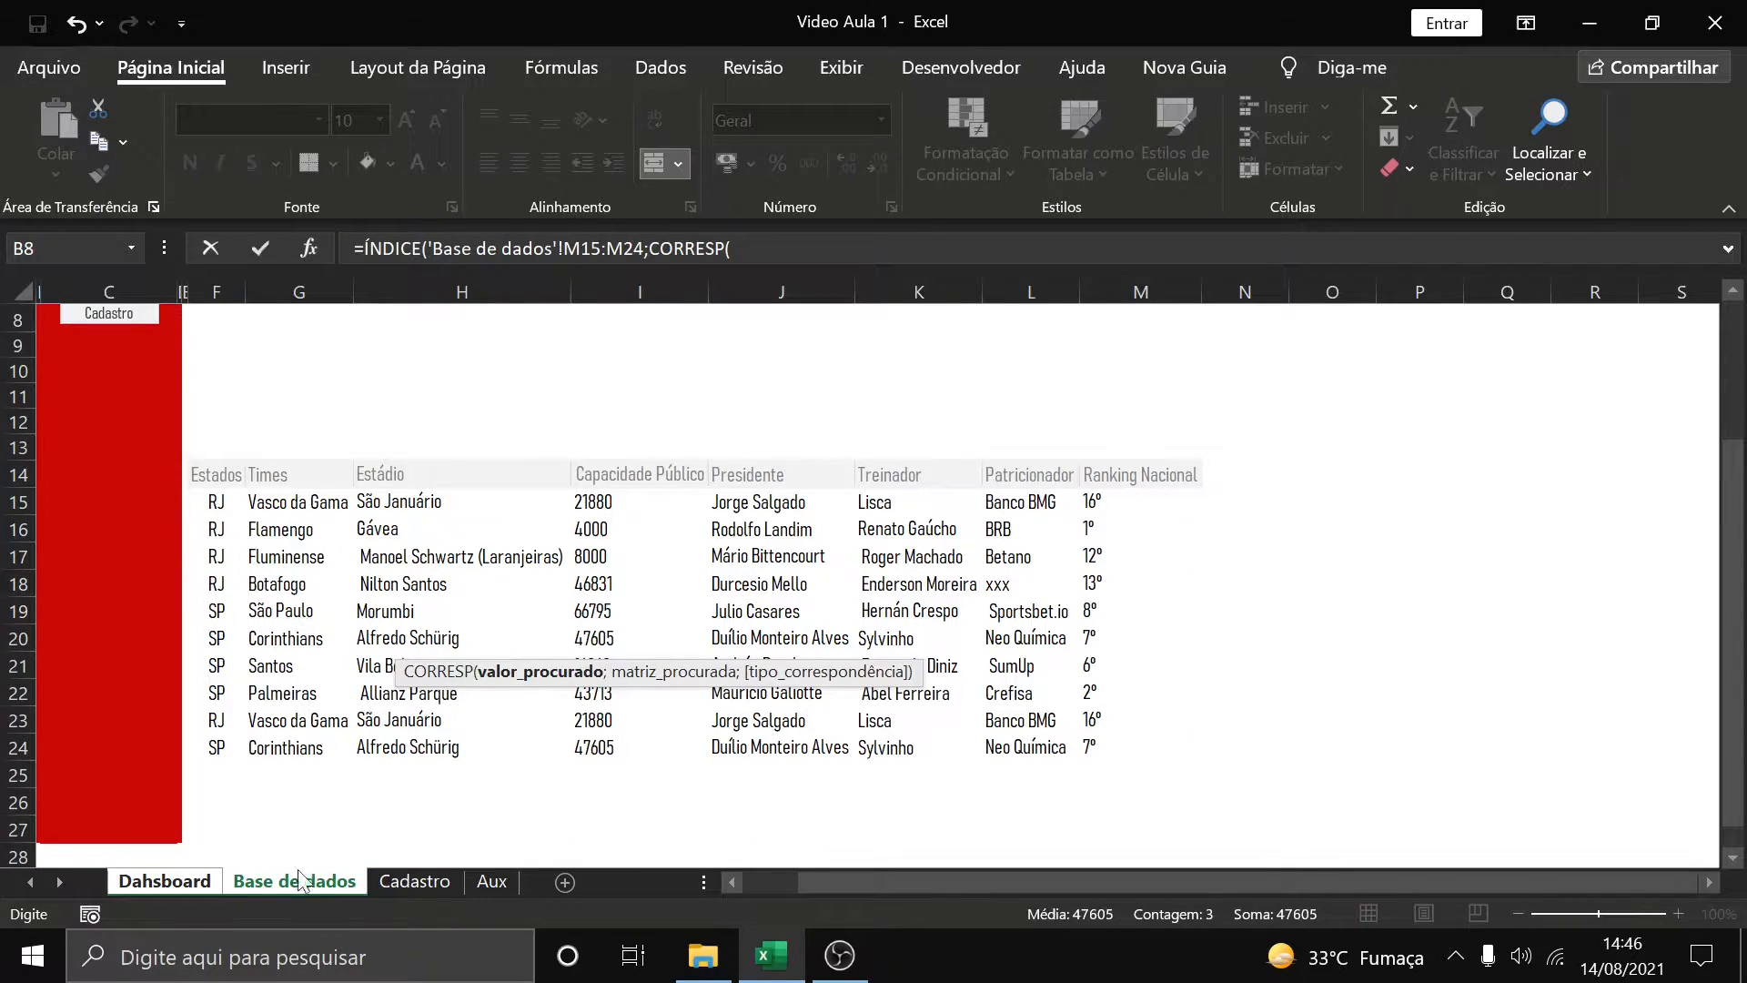
left_click(148, 881)
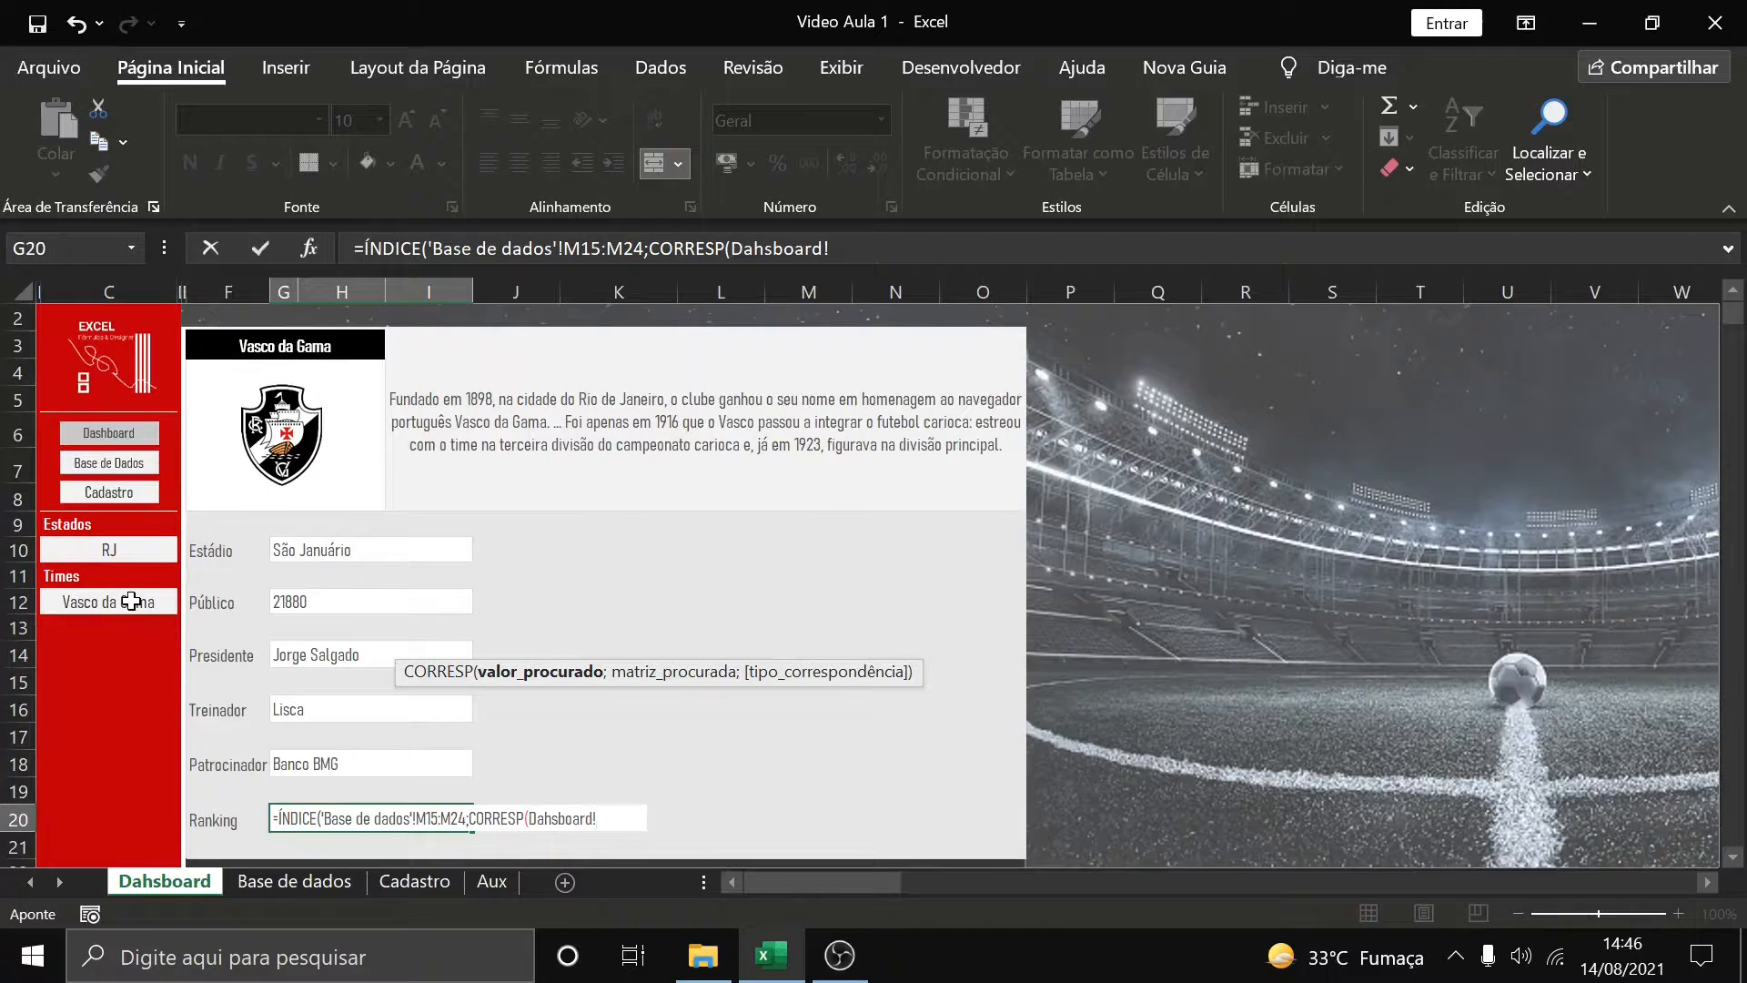
left_click(136, 602)
type(";")
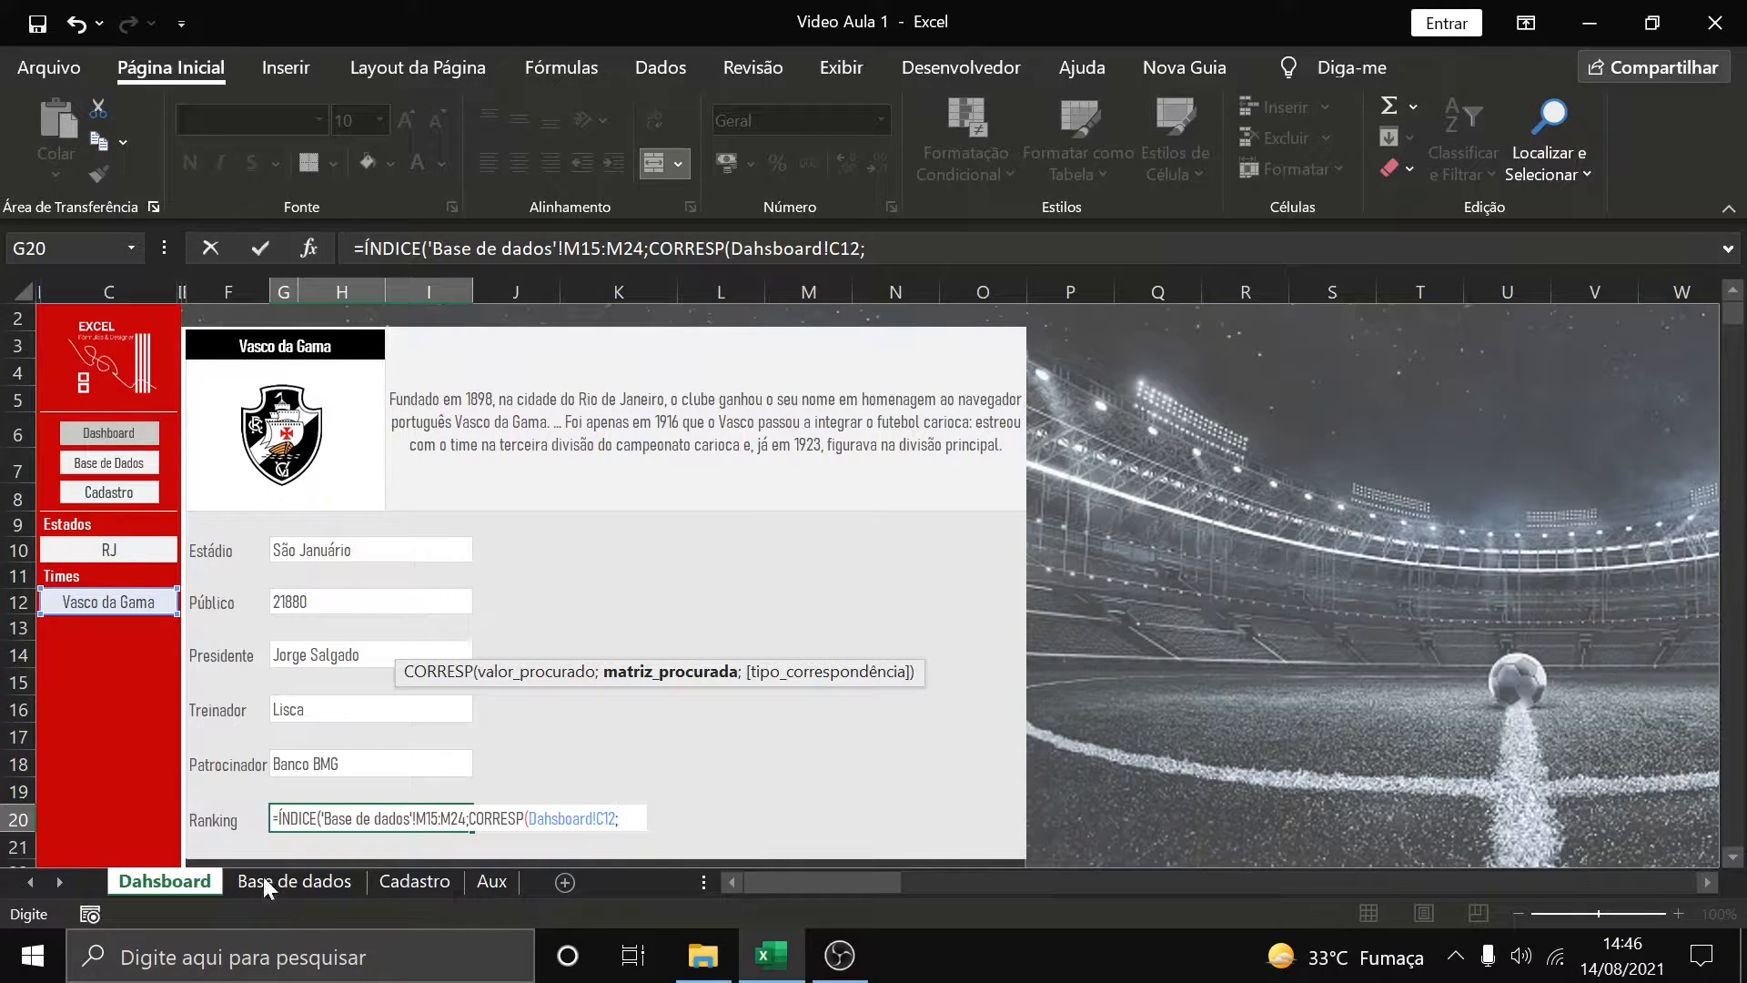
Complete the Ranking formula with the Times range G15:G24 of Base de dados as lookup array and exact match type 0
left_click(302, 881)
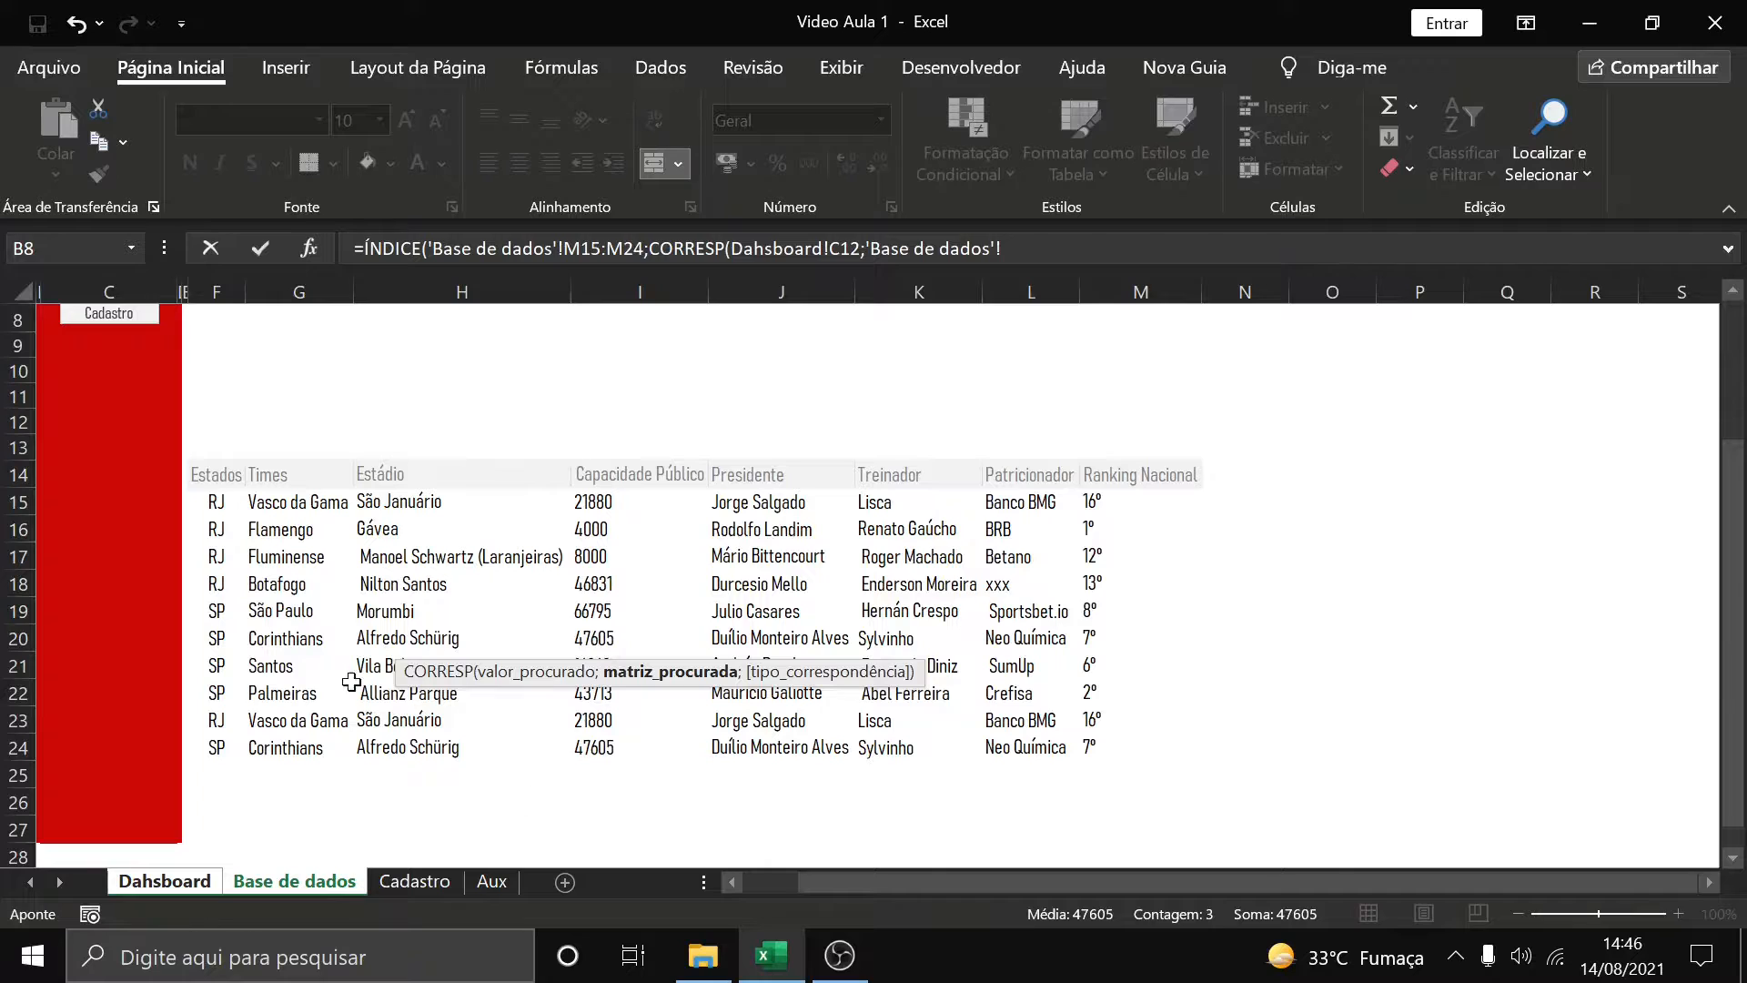
left_click_drag(278, 499, 300, 737)
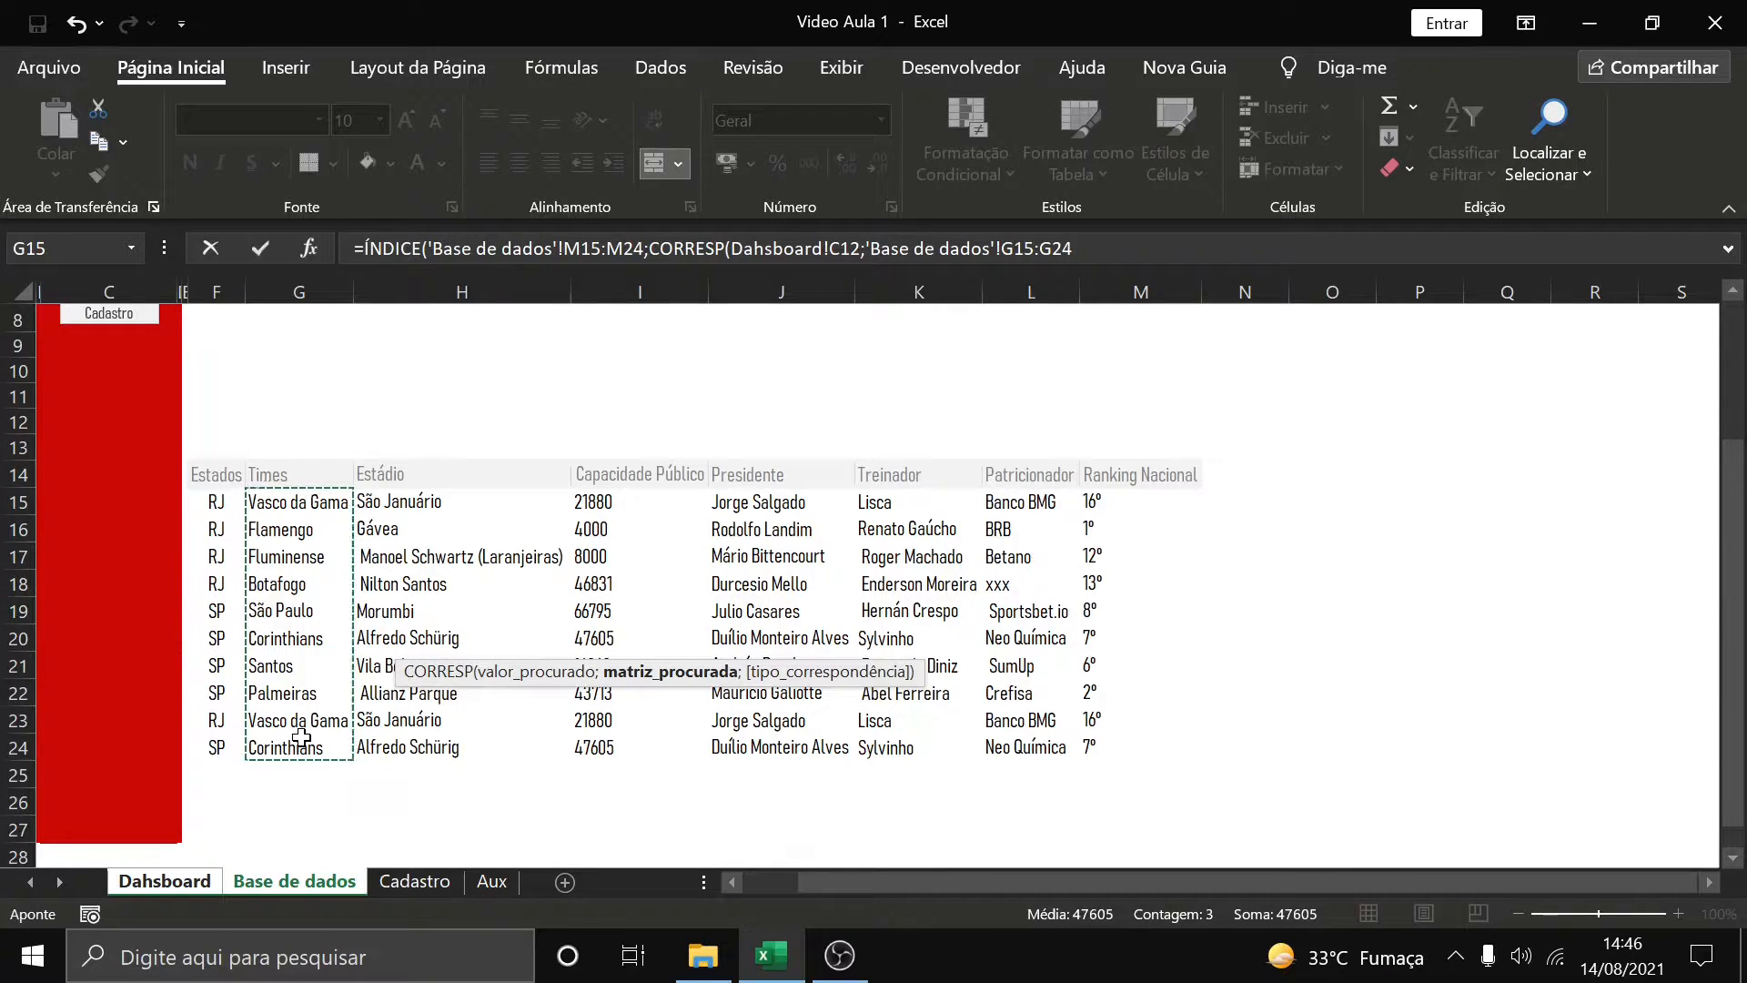
type(";")
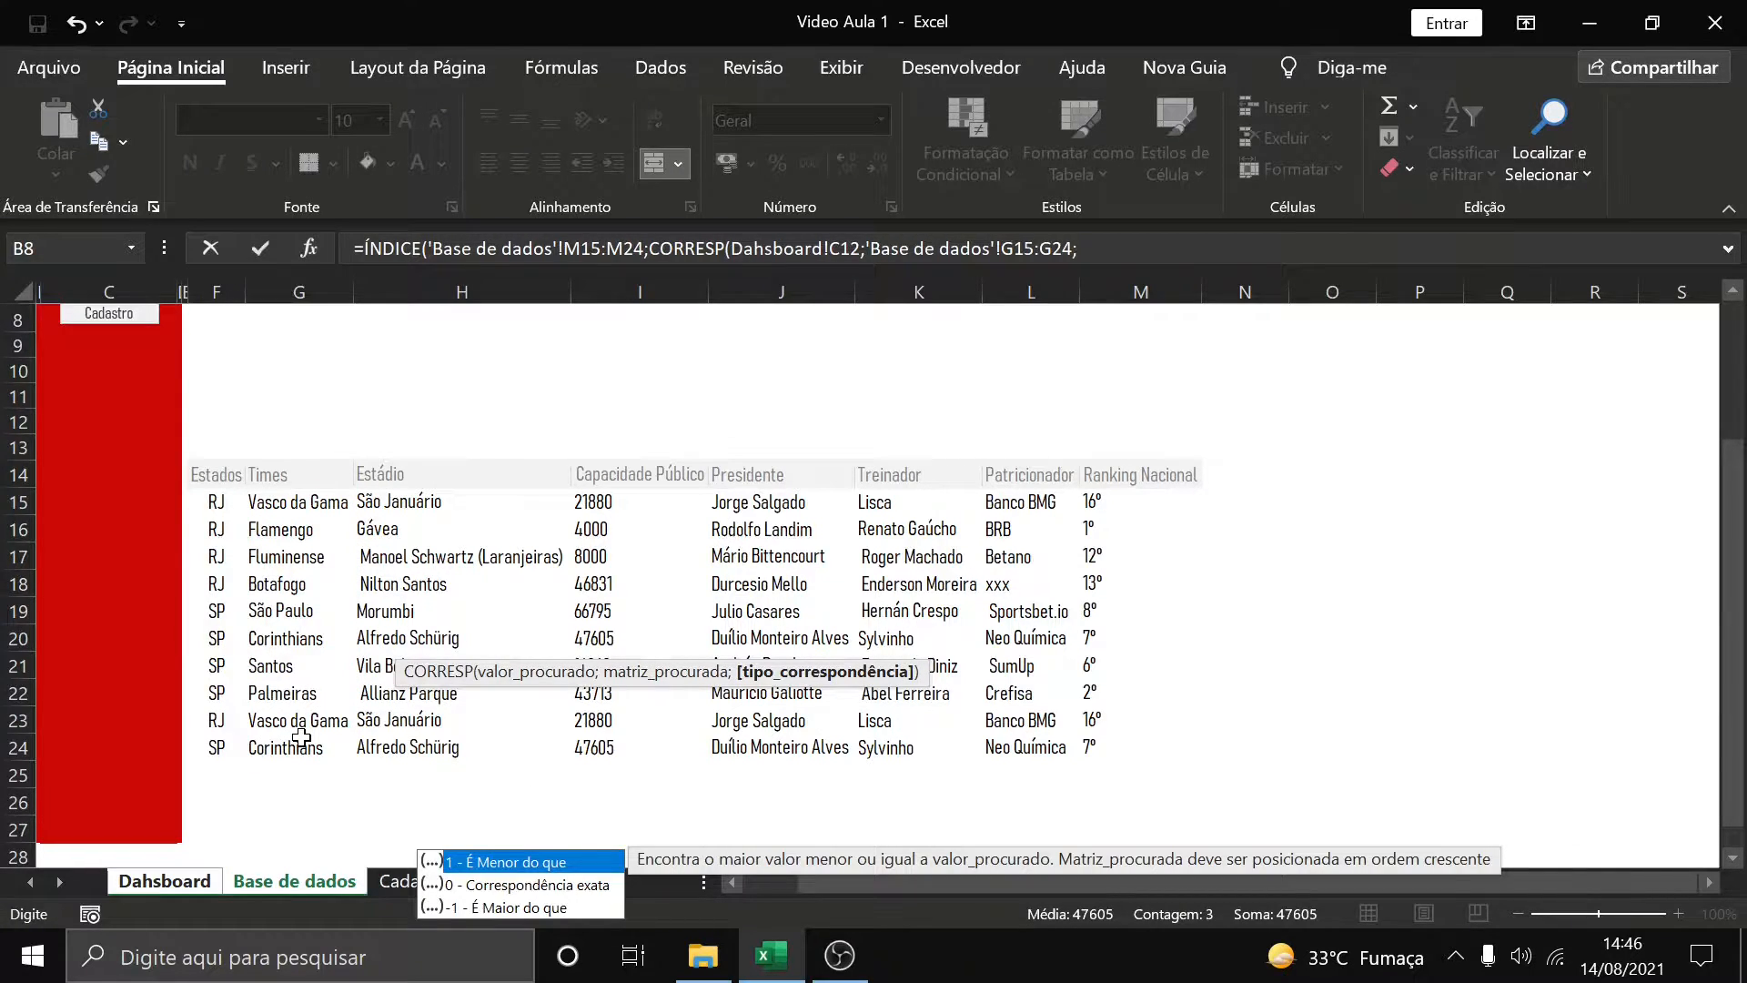
type("0")
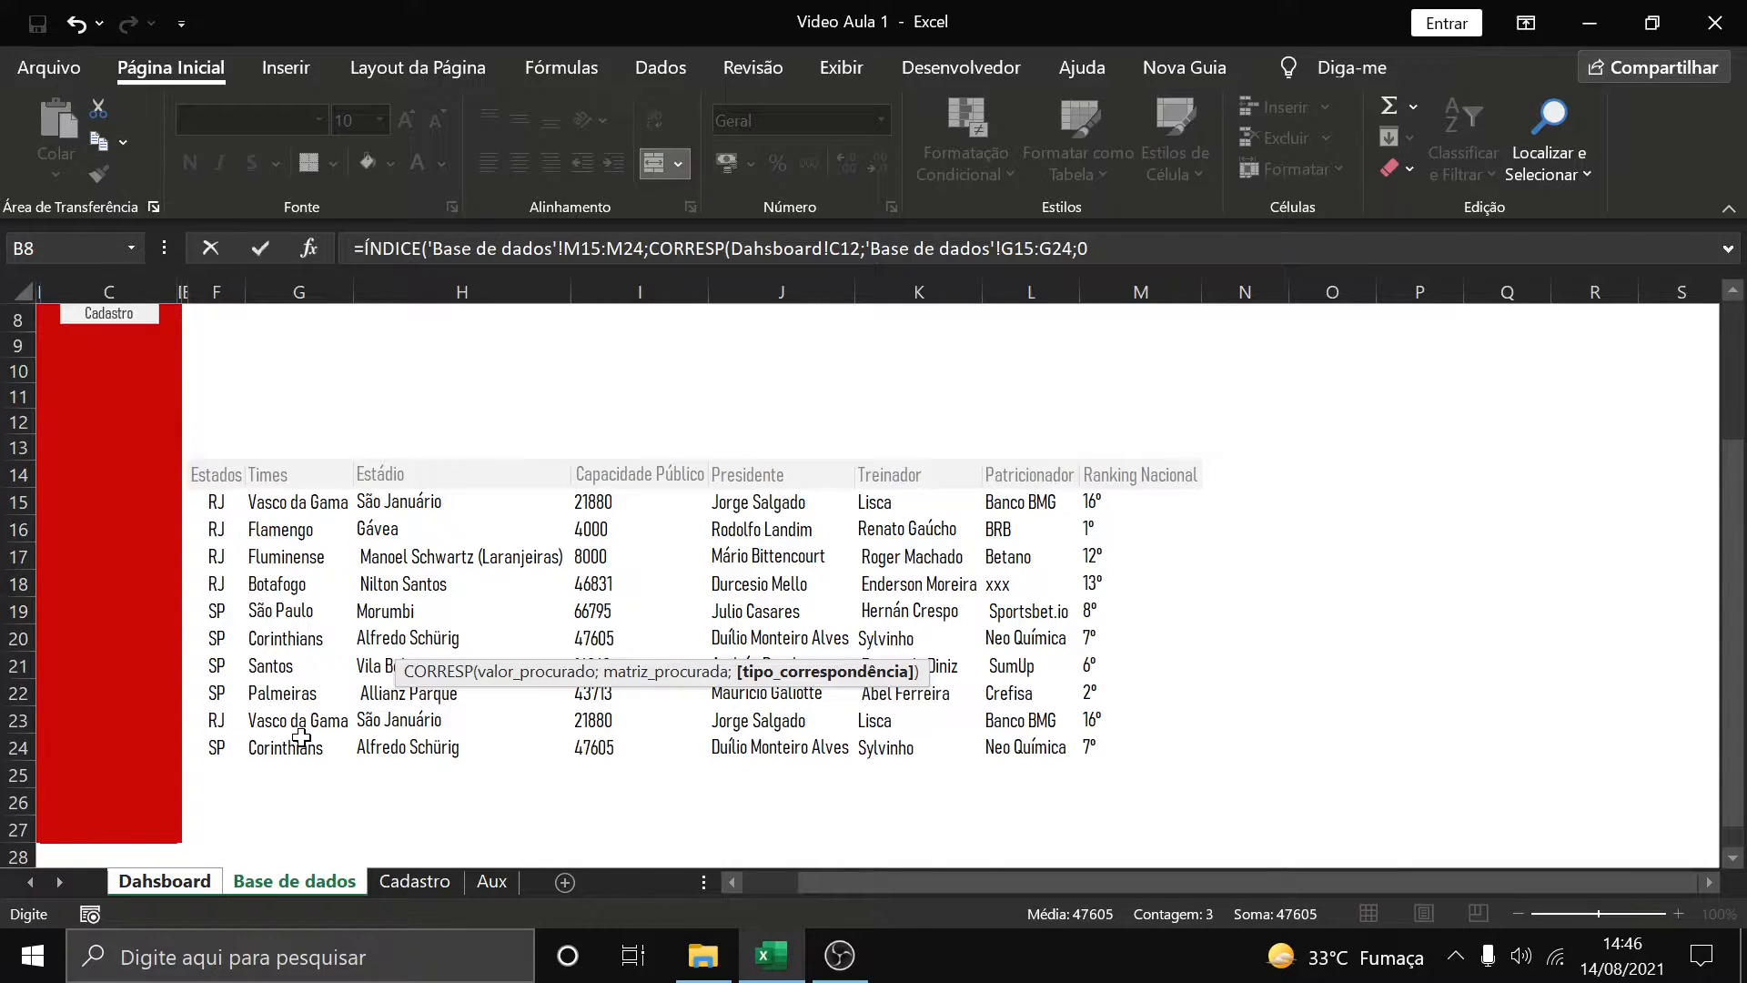
type("))")
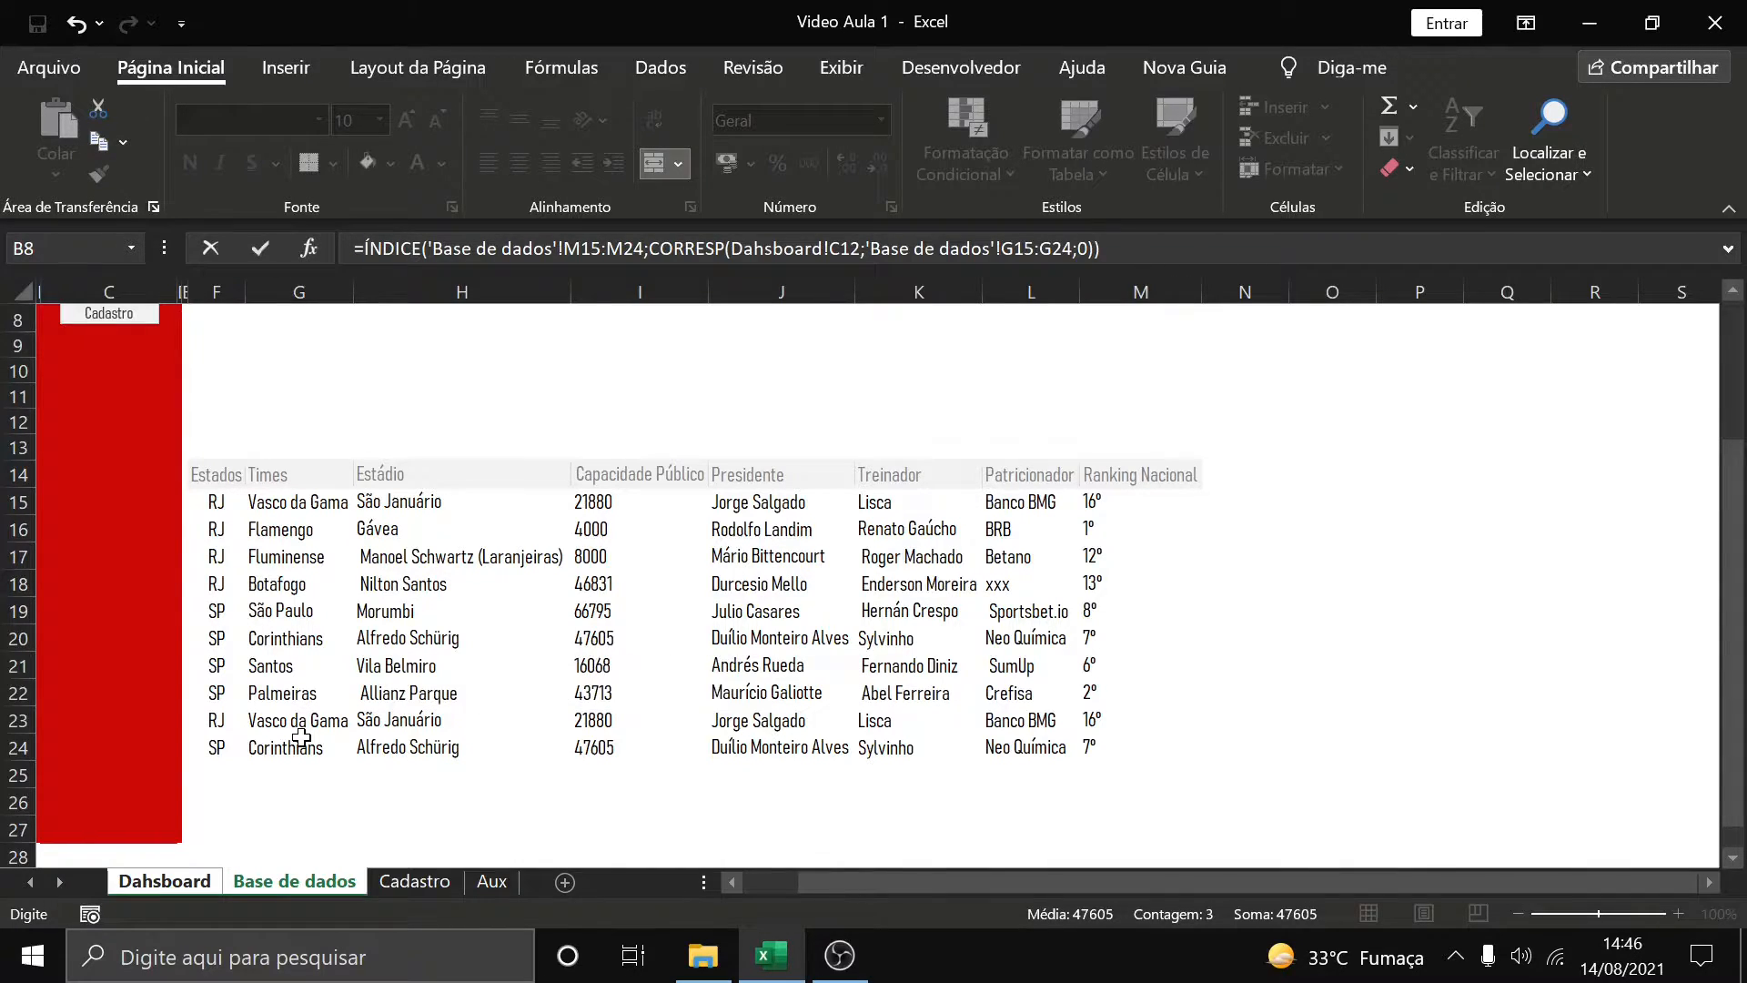
key("Return")
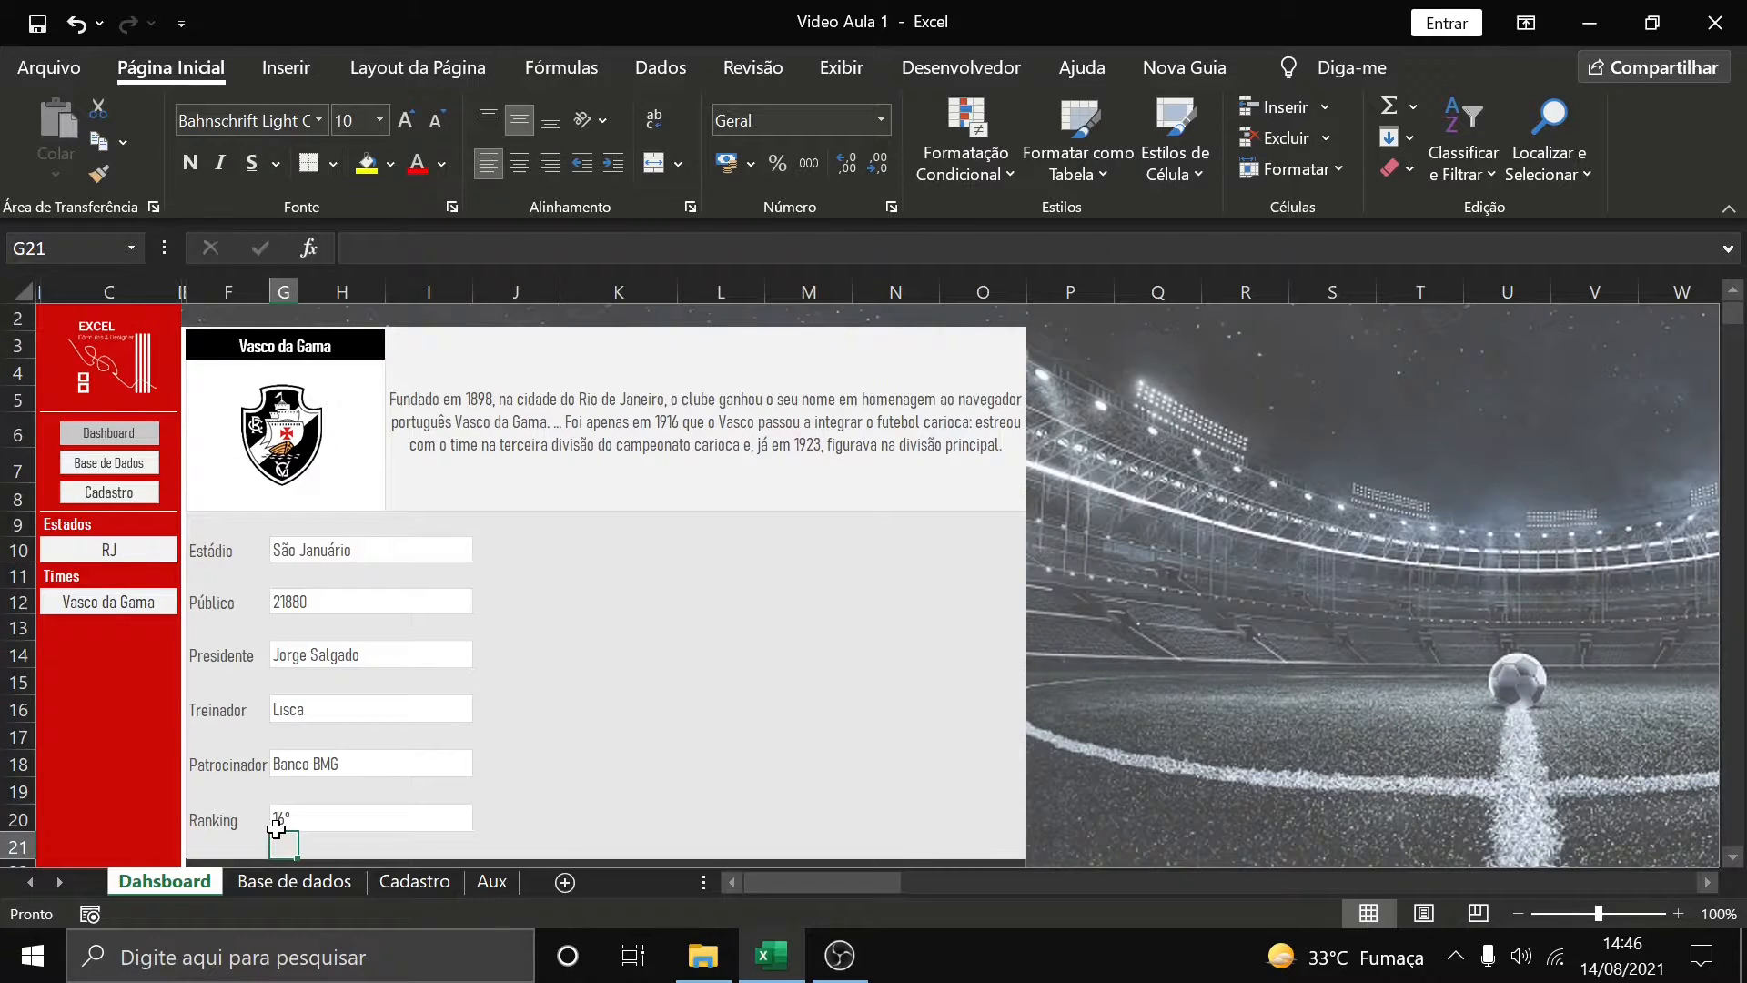
Test the dashboard formulas by setting the Times selector to Flamengo, Fluminense and finally Botafogo
left_click(138, 551)
left_click(128, 603)
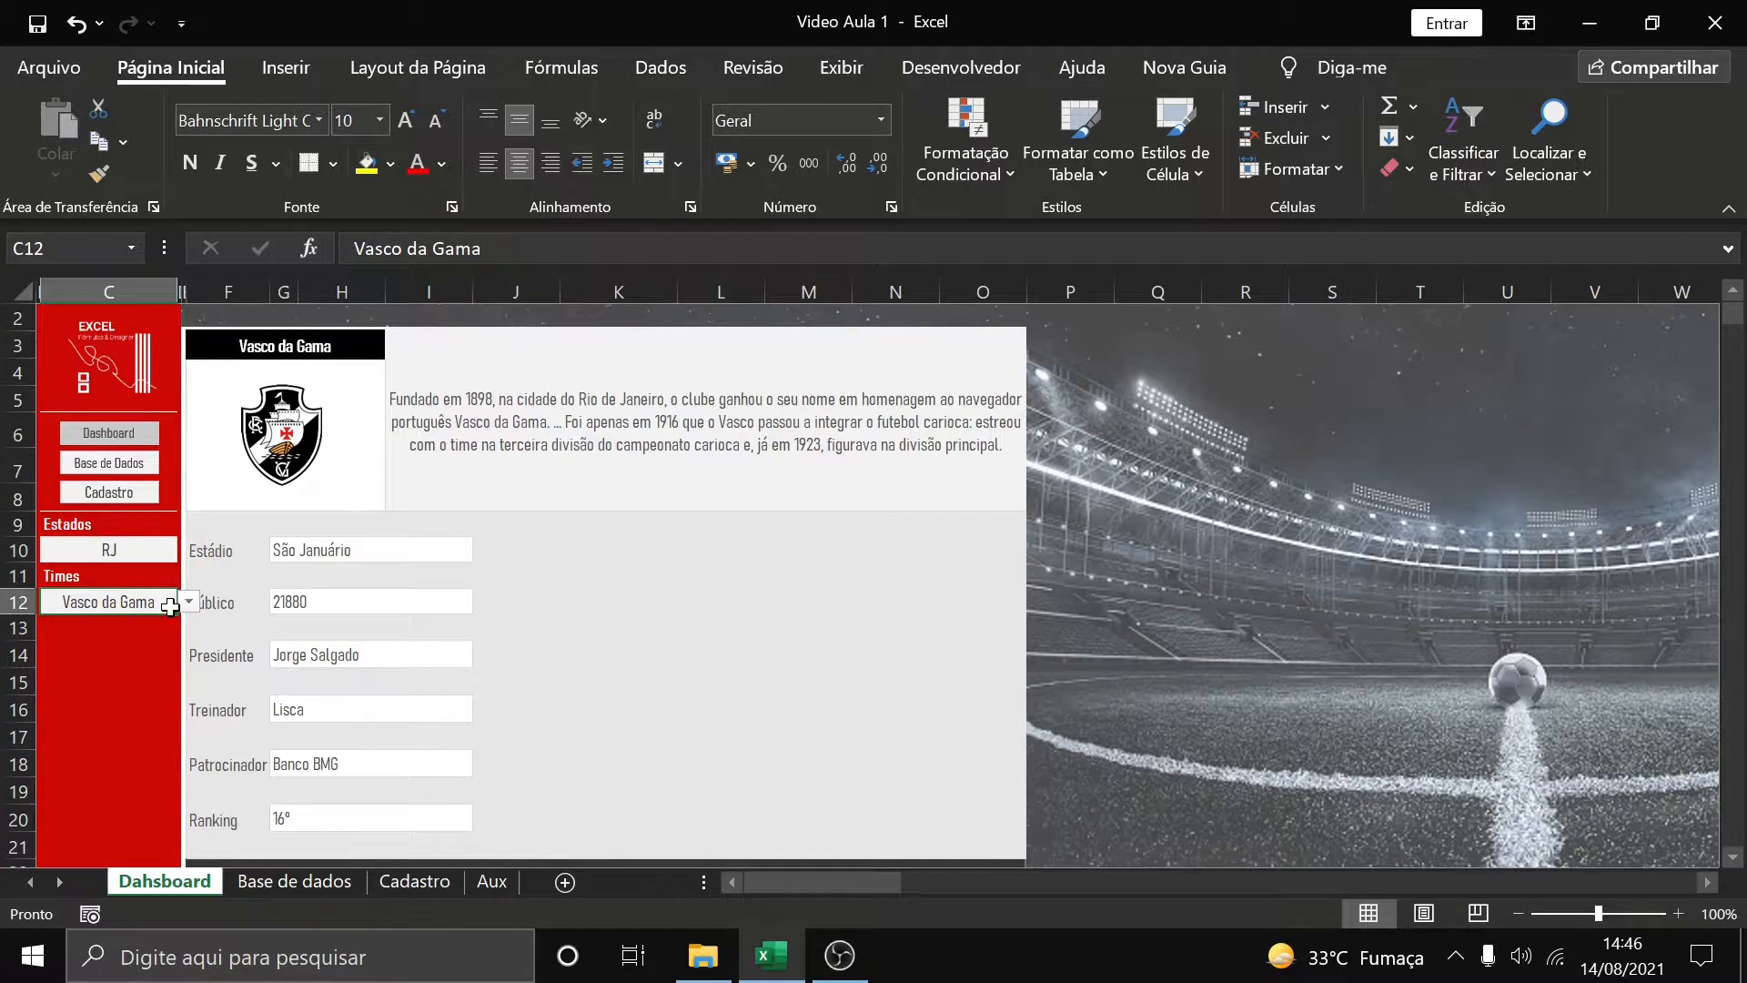
left_click(187, 603)
left_click(136, 640)
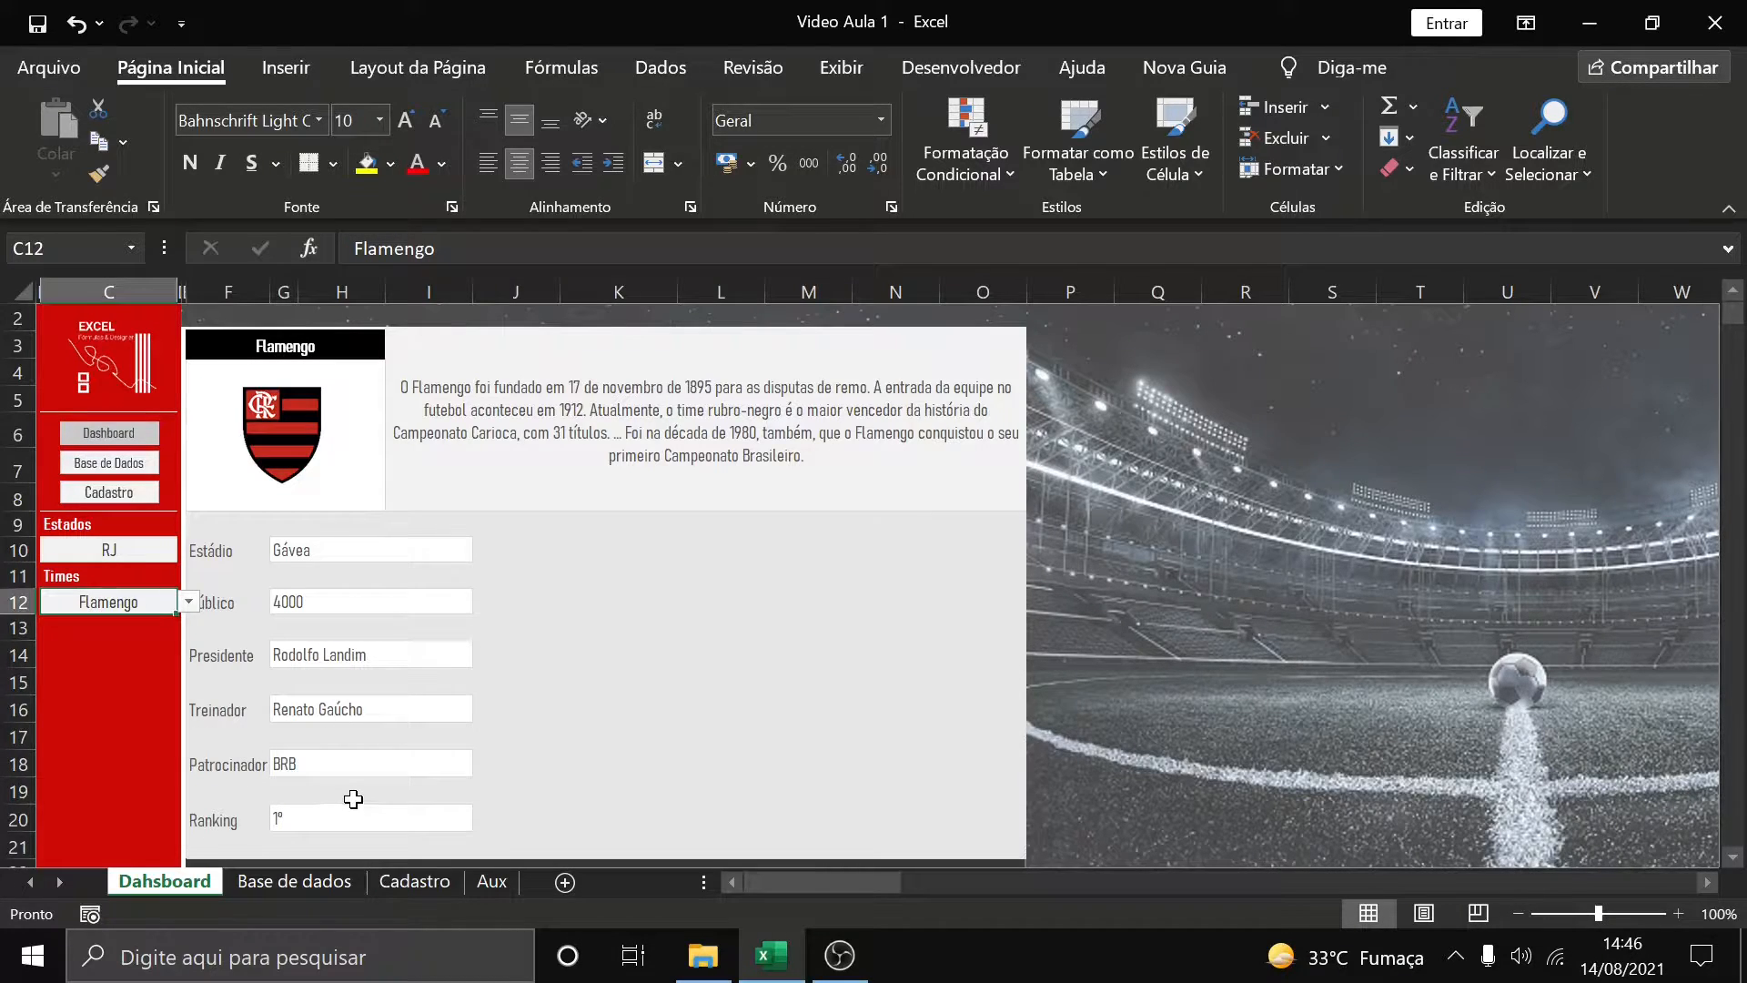
left_click(188, 602)
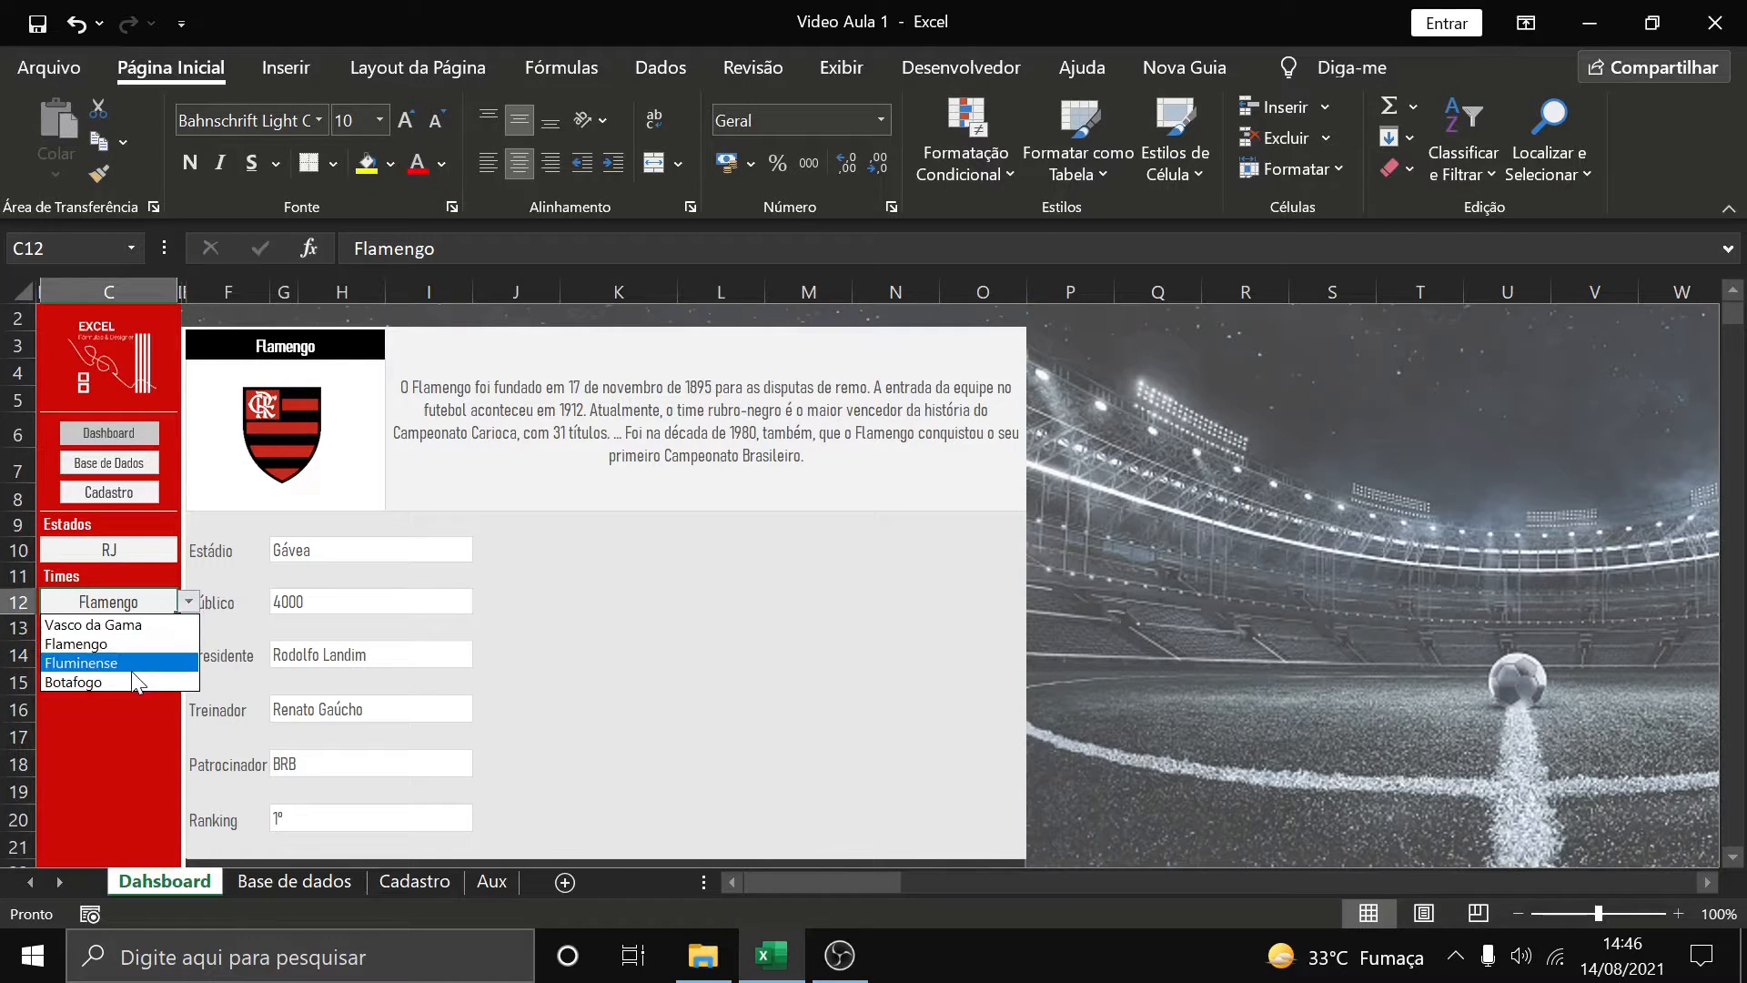
left_click(135, 663)
left_click(188, 602)
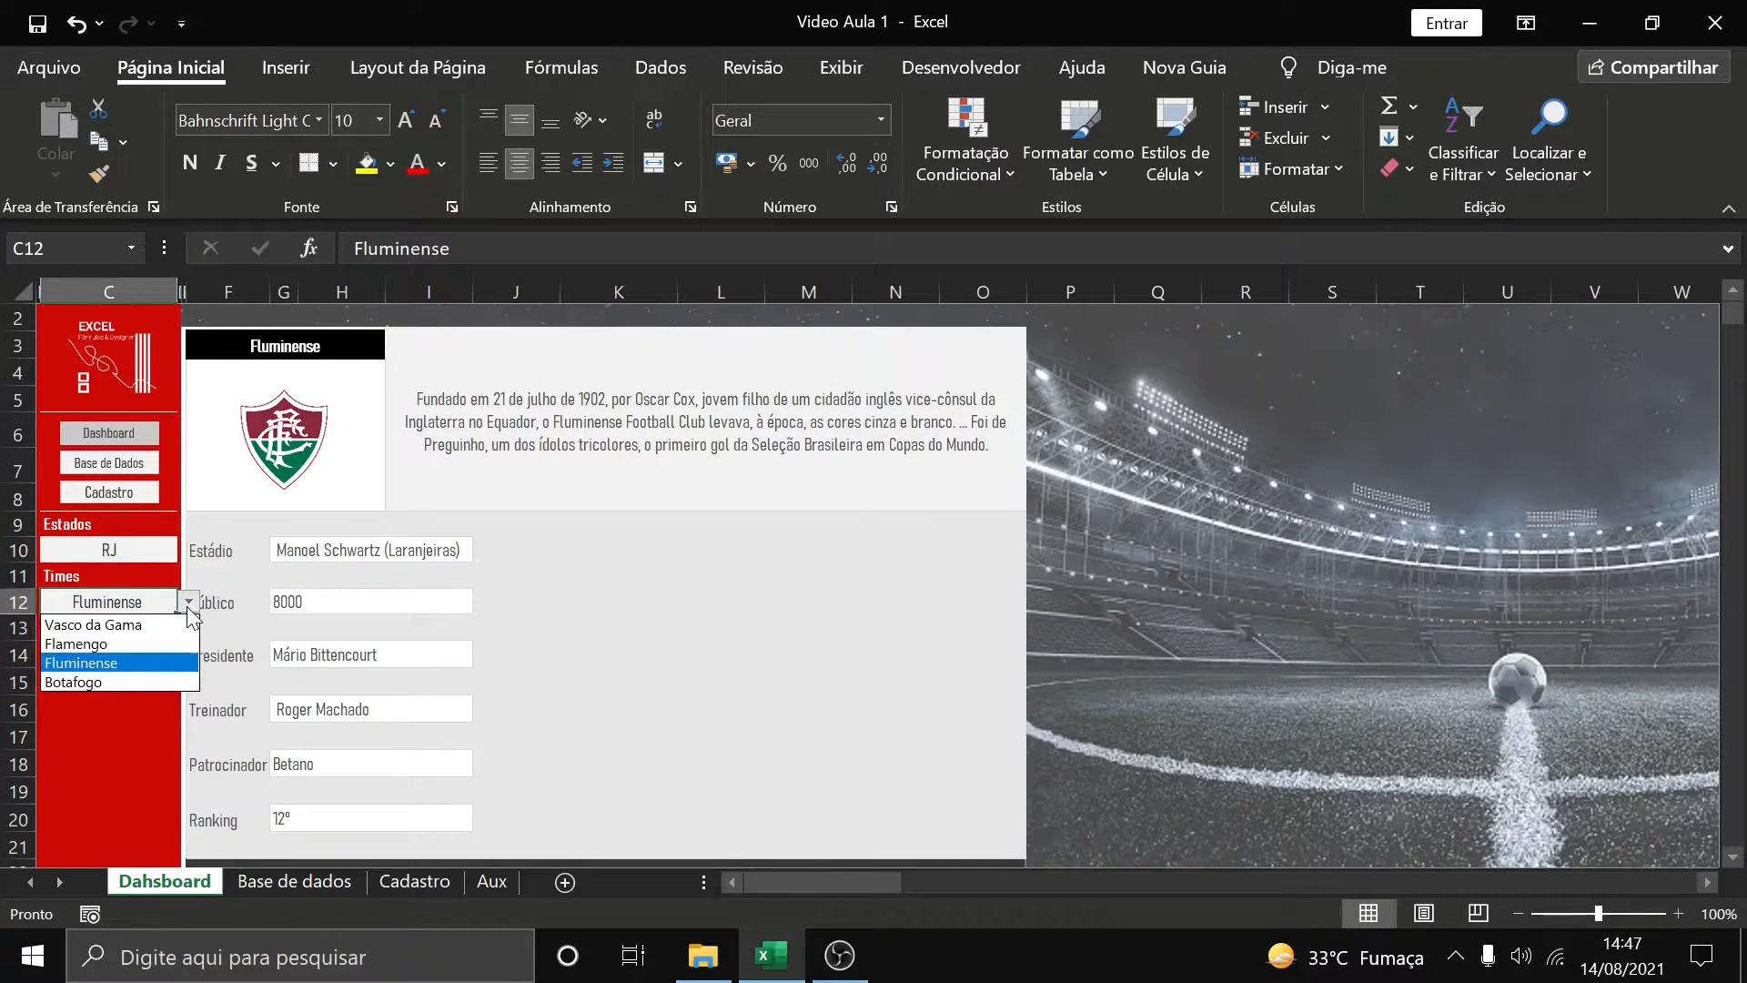
left_click(123, 684)
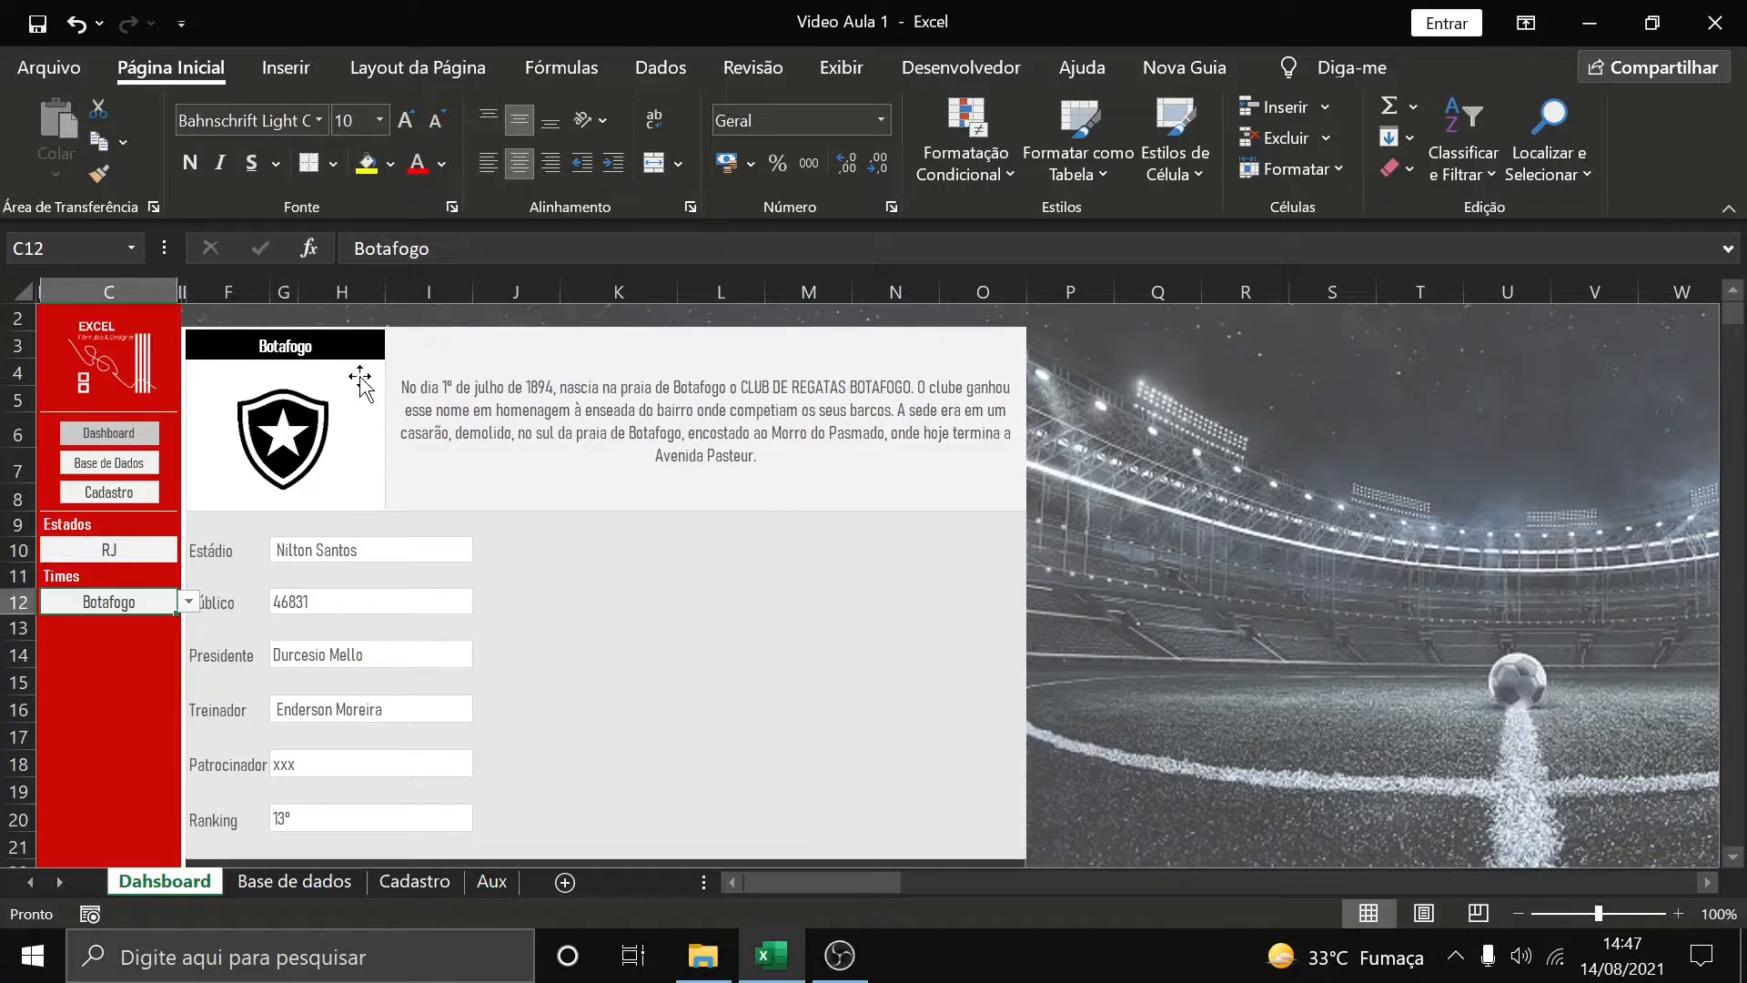
left_click(339, 361)
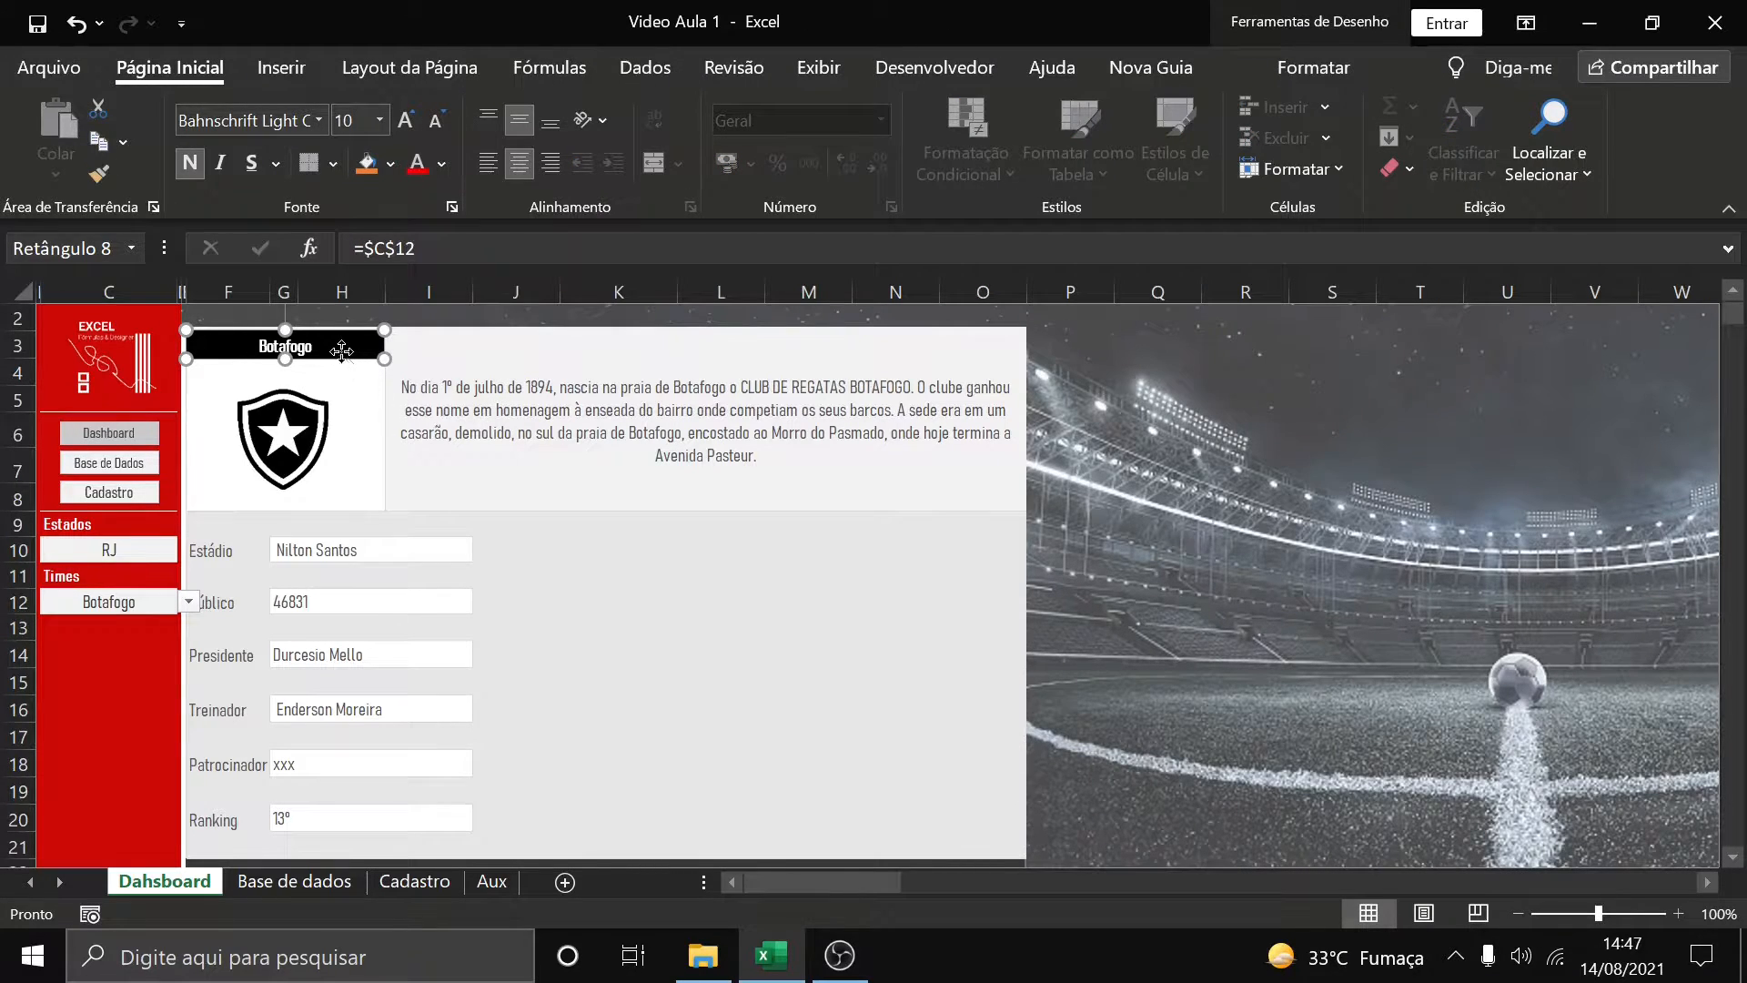
left_click_drag(338, 360, 447, 414)
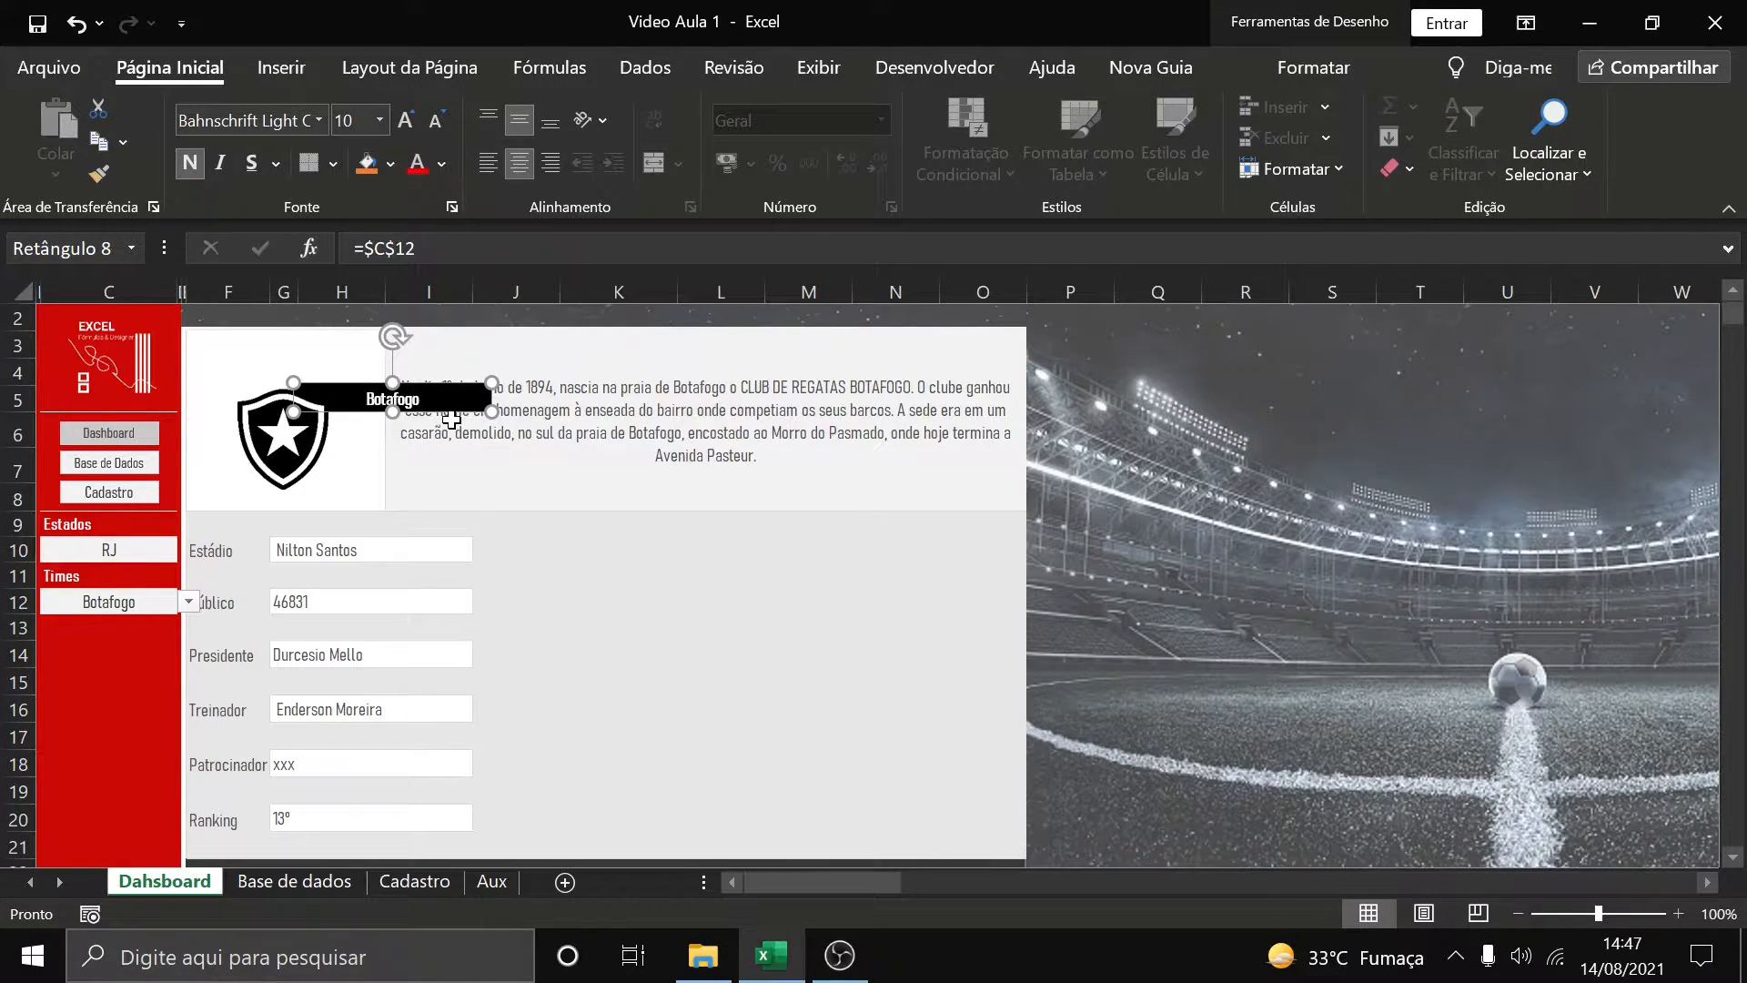
key("ctrl+z")
Clear the cell-link formula from the black team-name header rectangle on the dashboard
left_click_drag(417, 248, 353, 249)
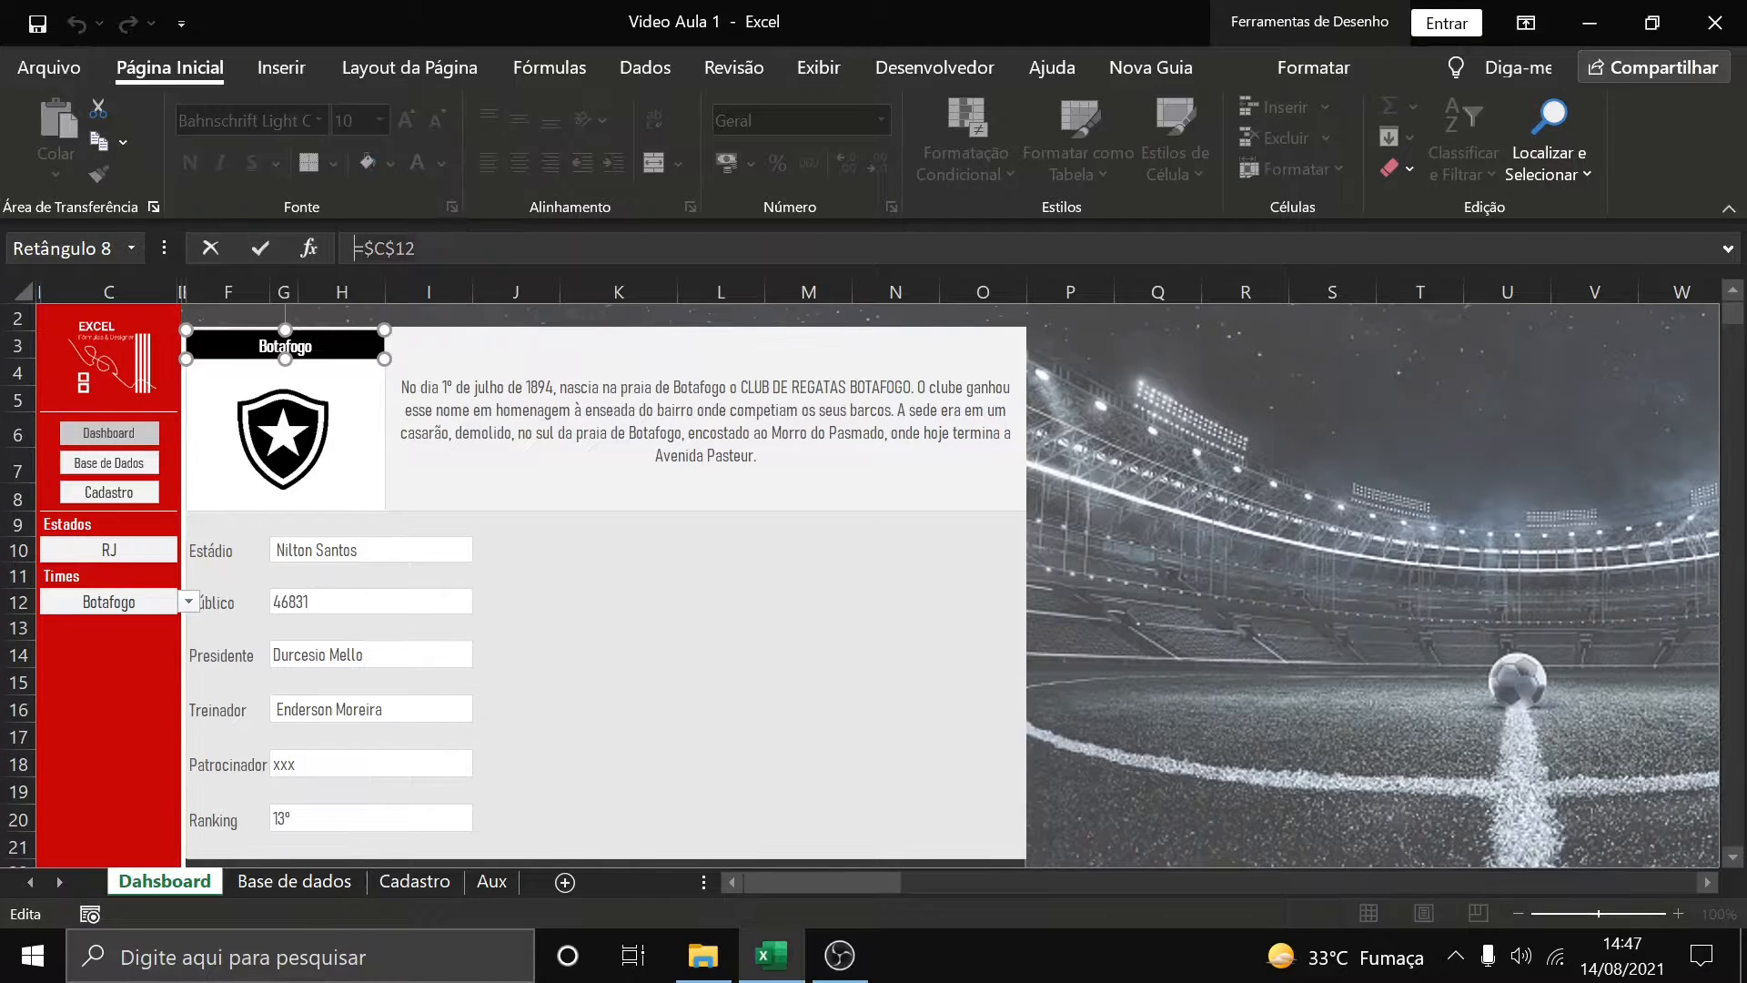
key("Delete")
left_click(595, 602)
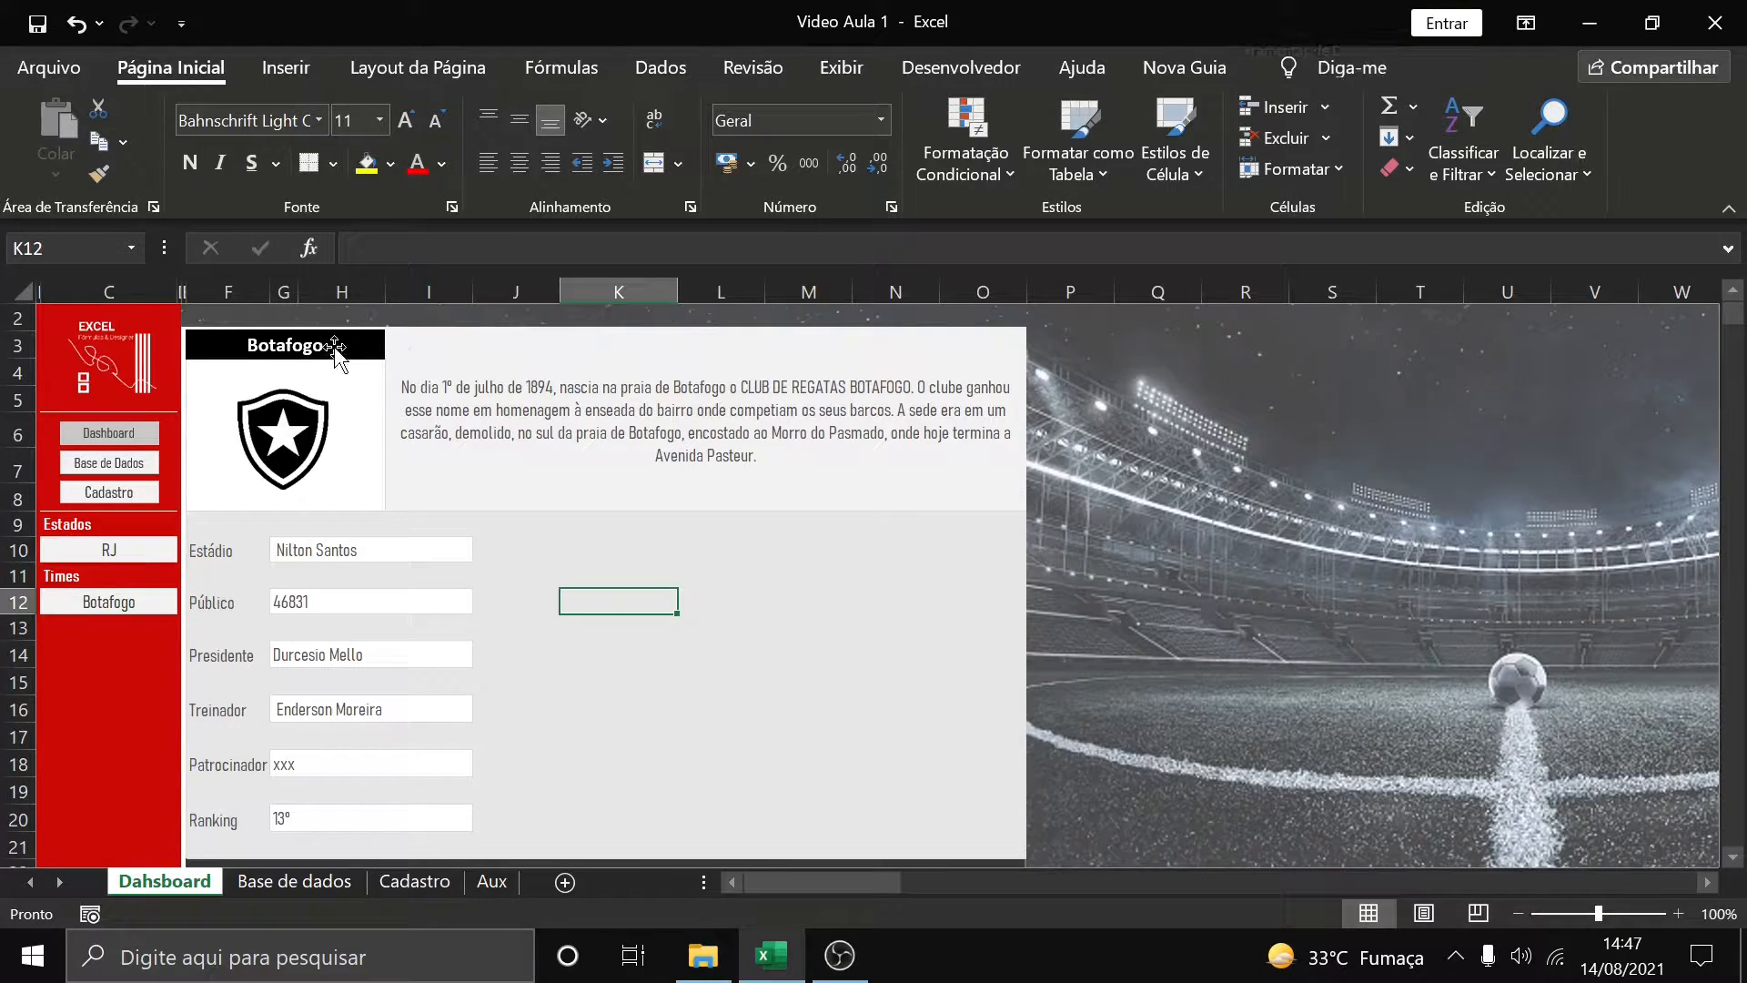
Link the black team-name header rectangle to the Times selector cell with the formula =$C$12
left_click(355, 338)
left_click(354, 248)
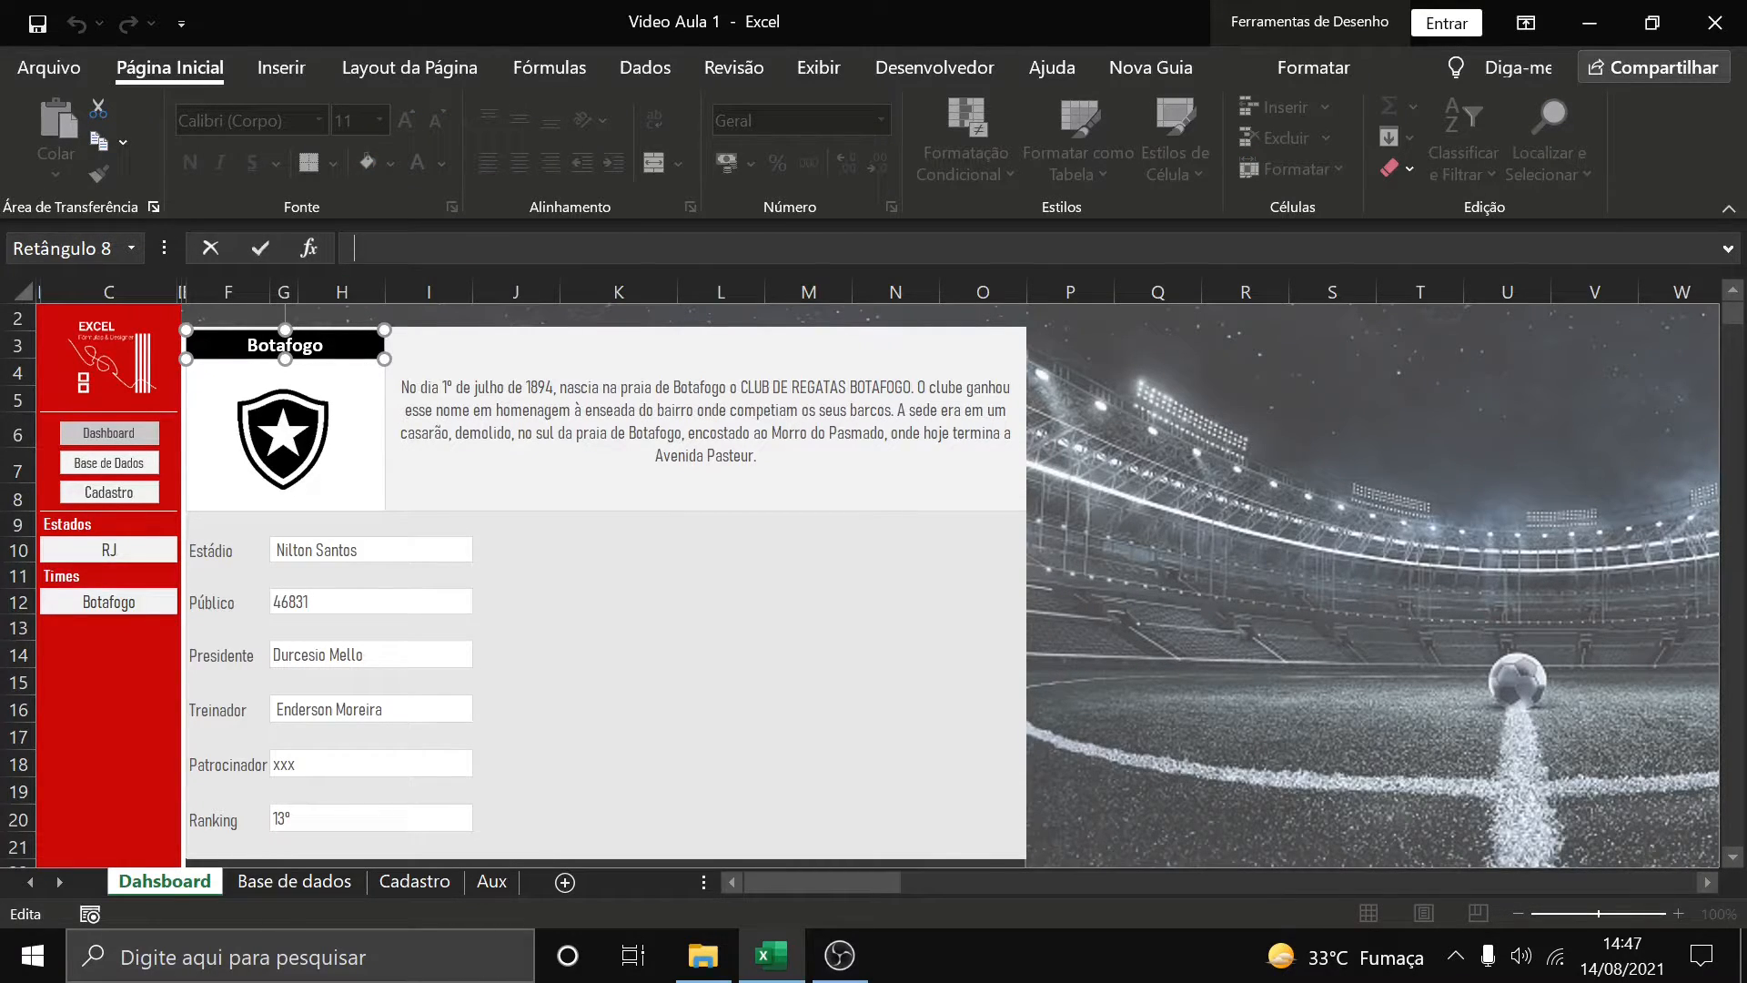
type("=")
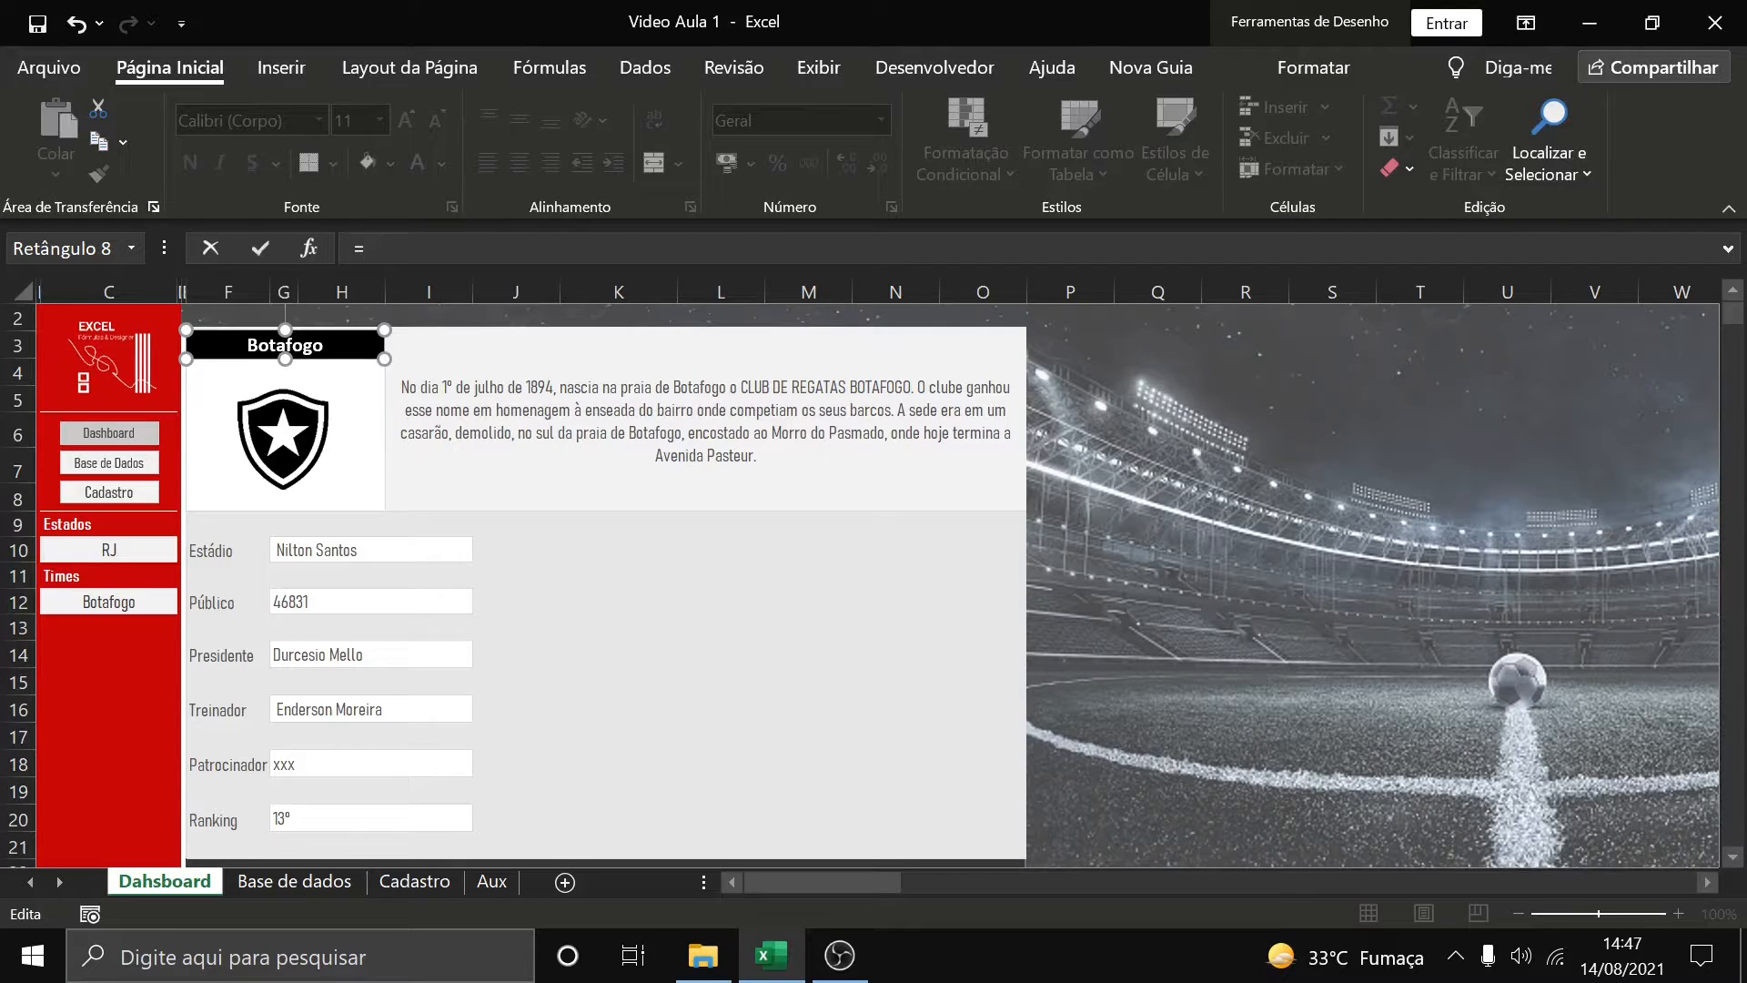
left_click(129, 602)
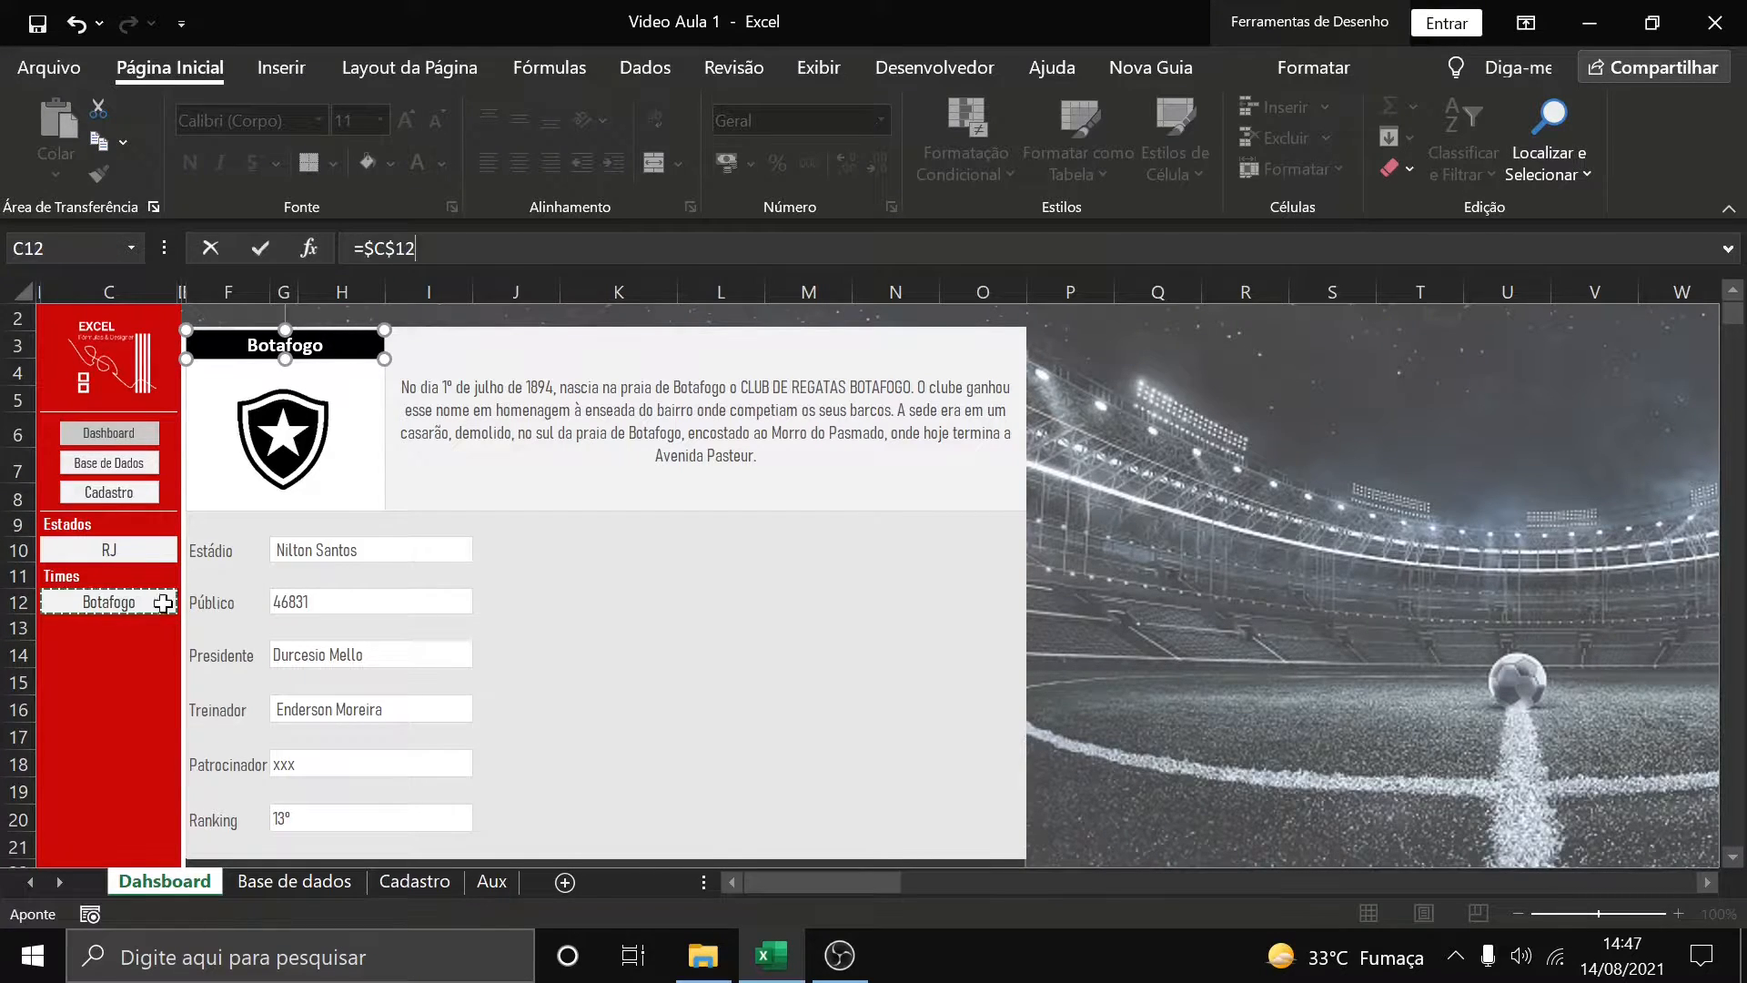
key("Return")
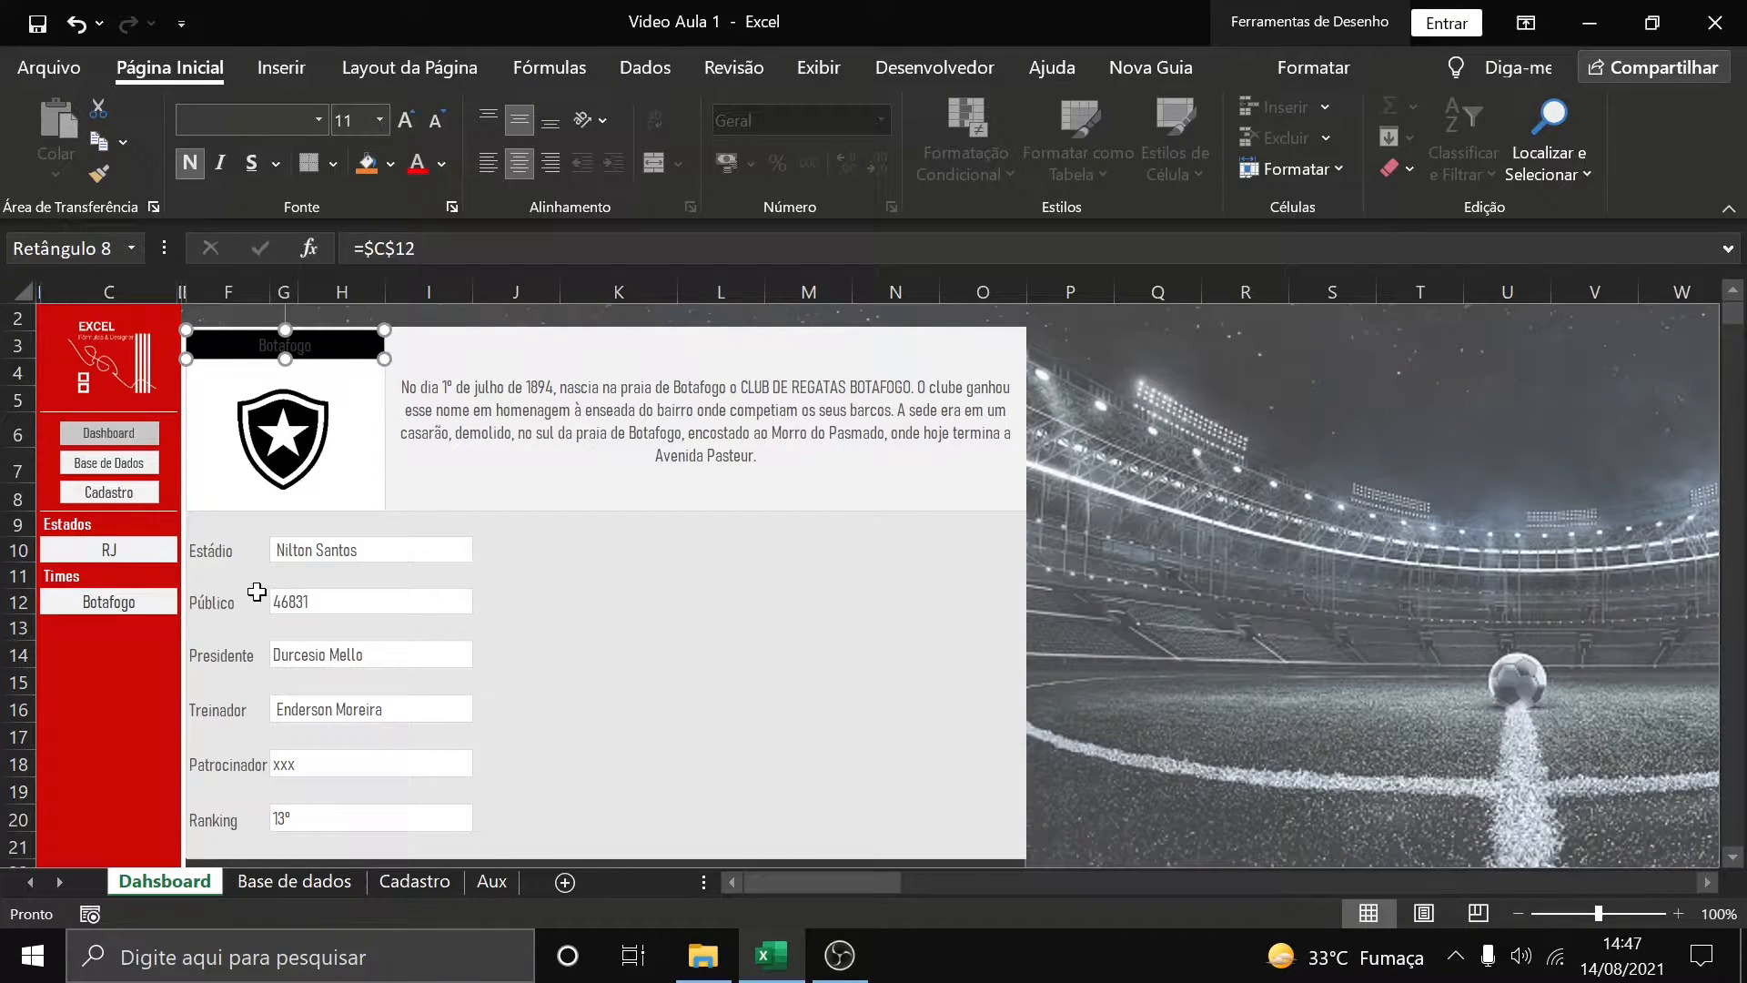
left_click(589, 682)
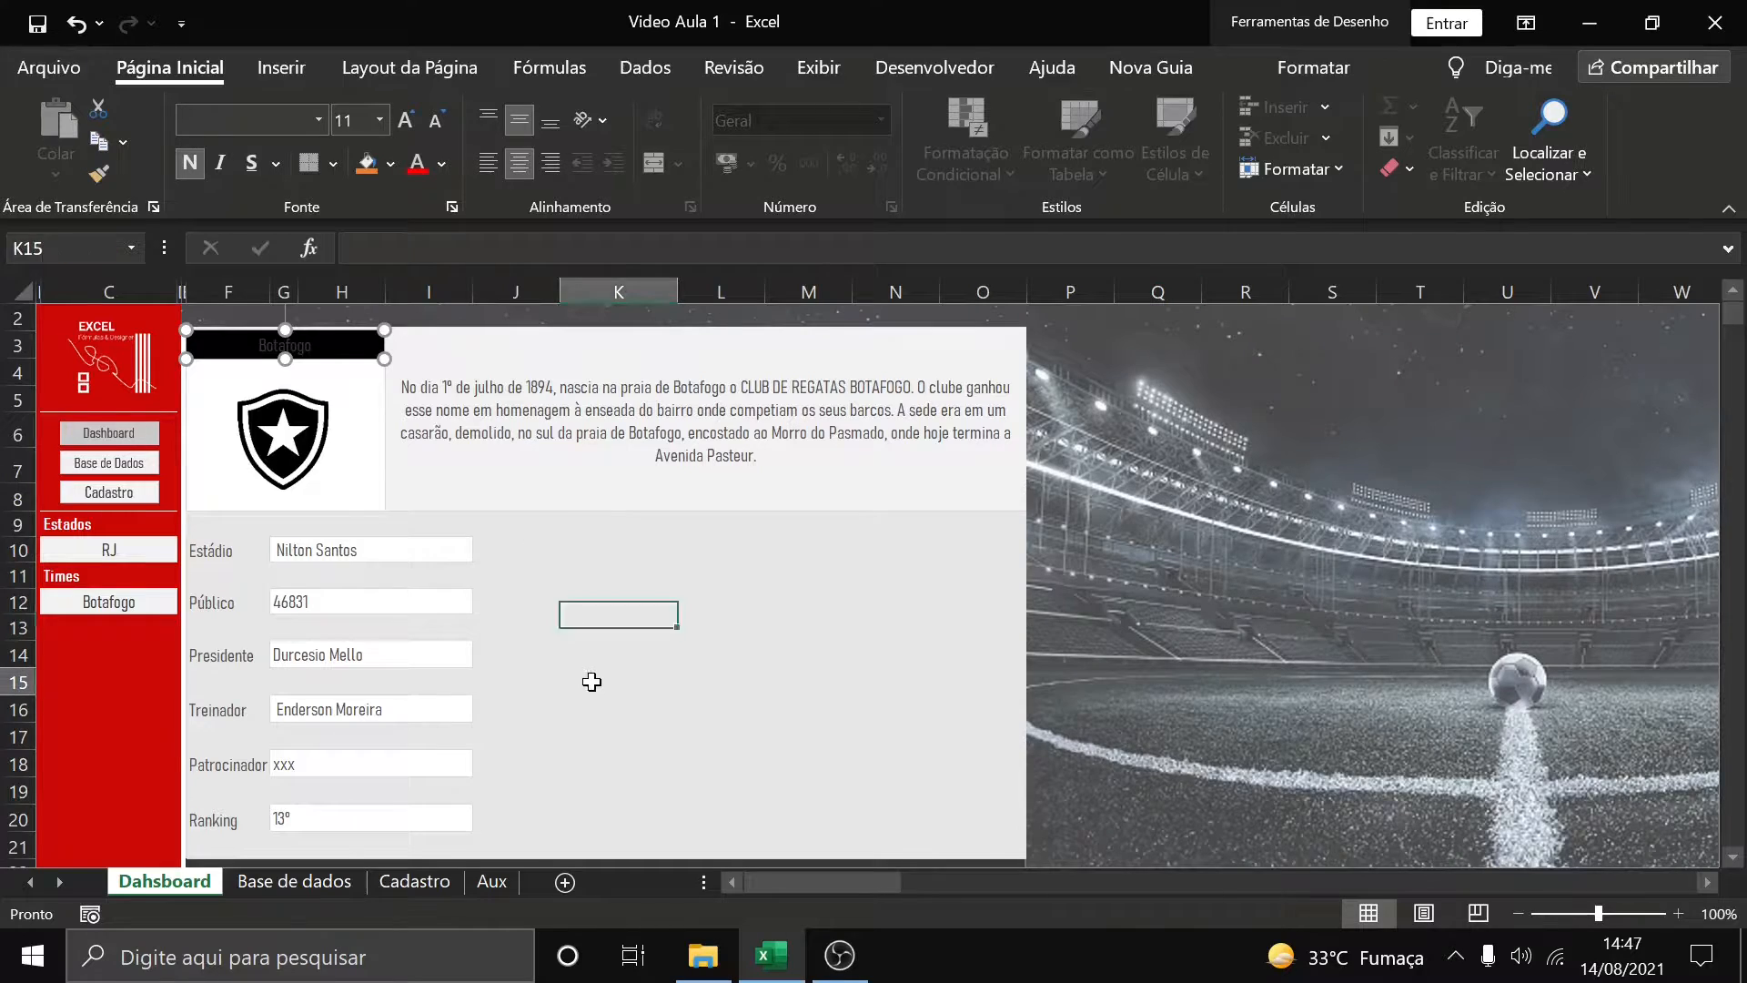
Test the linked header by setting the Times selector to Vasco da Gama and finally Flamengo
left_click(121, 612)
left_click(188, 604)
left_click(155, 645)
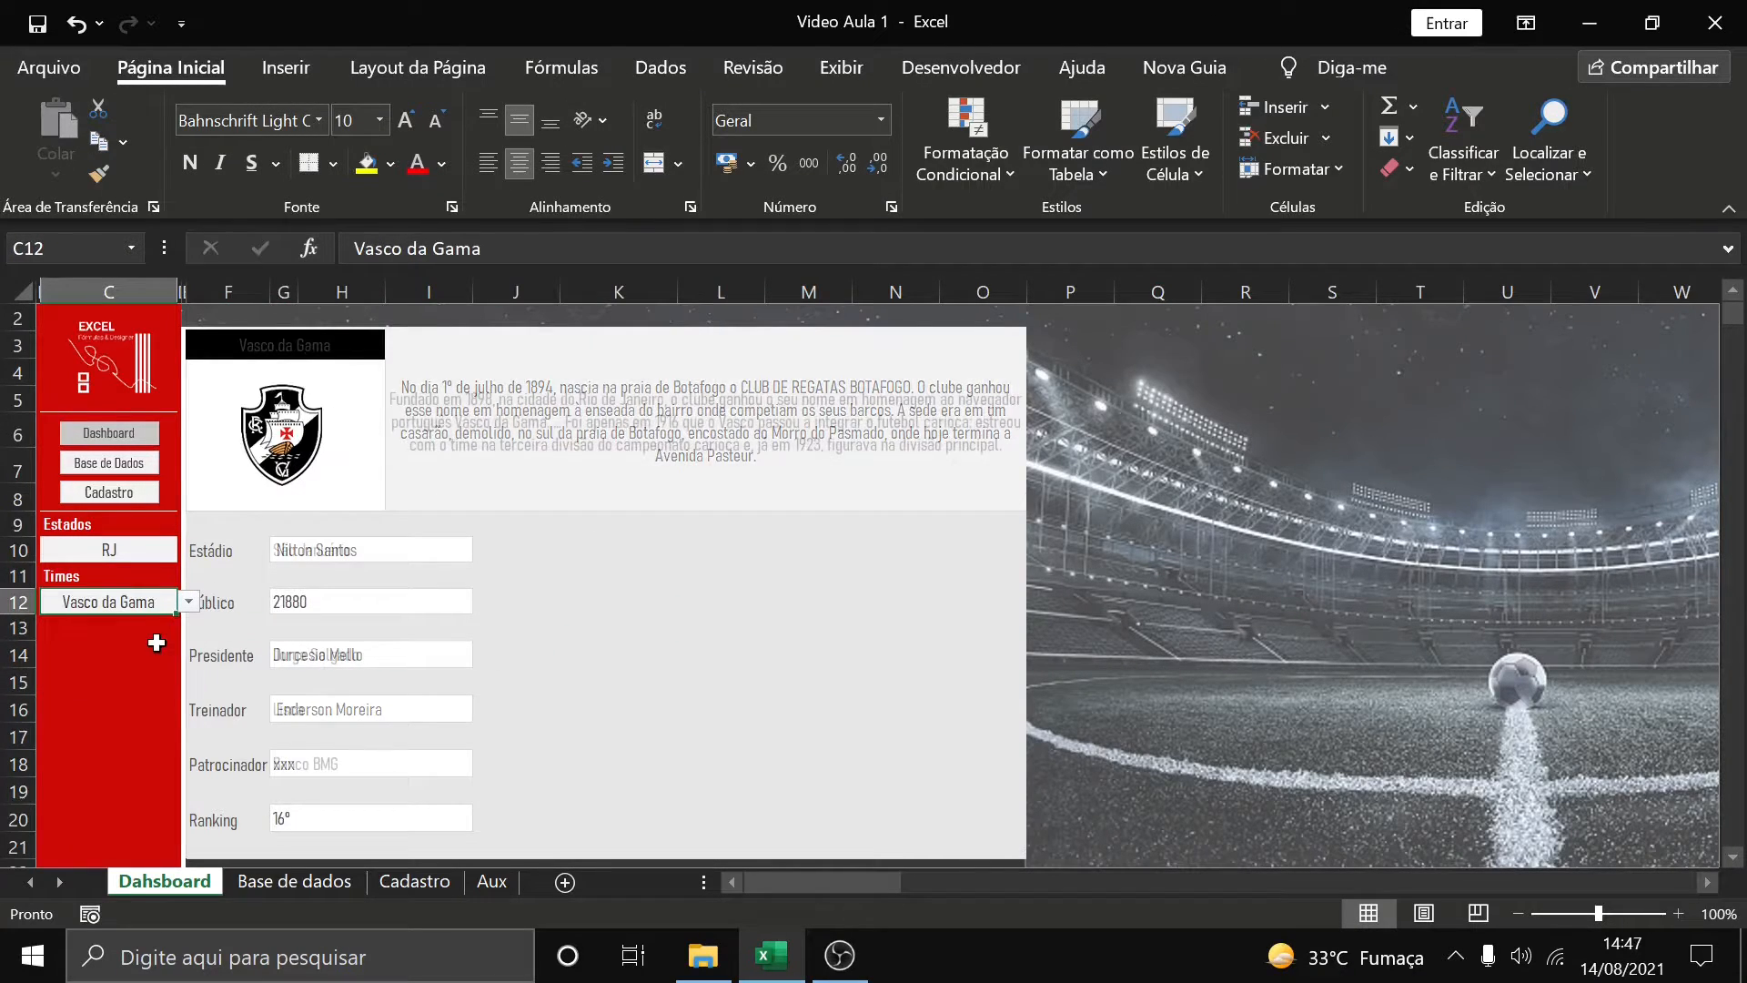
left_click(188, 603)
left_click(100, 640)
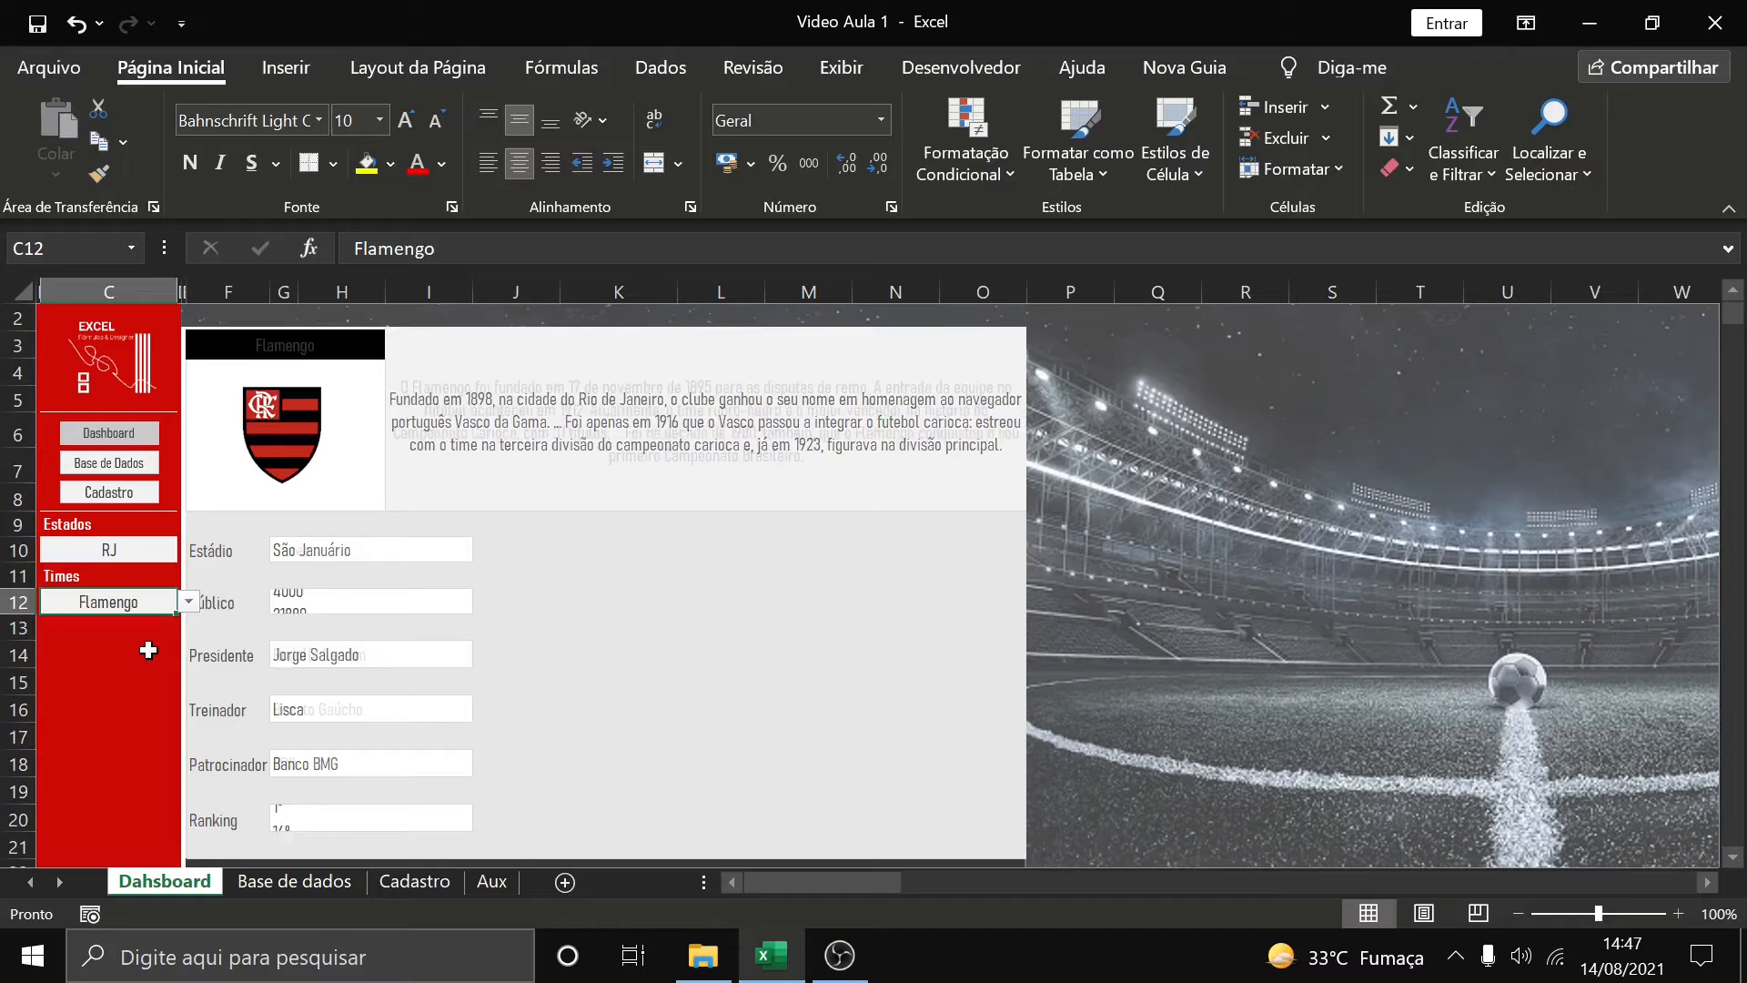
Set the font colour of the black team-name header to the white theme colour
left_click(348, 349)
left_click(443, 166)
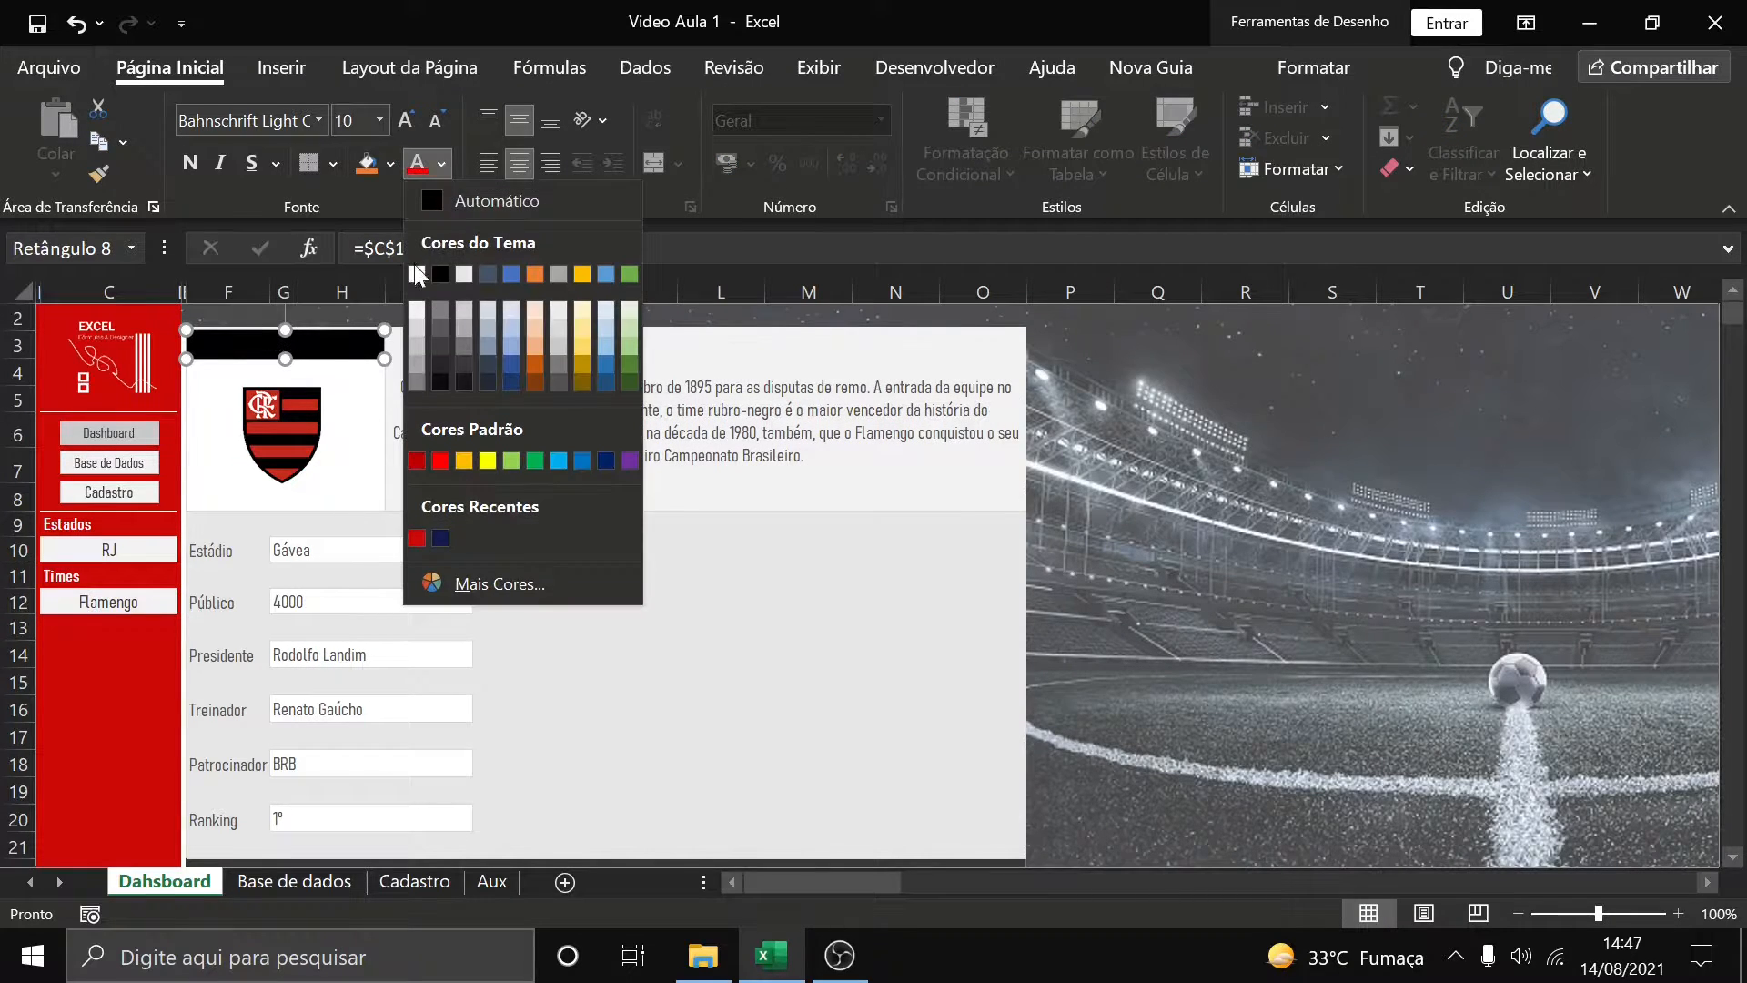
left_click(418, 274)
left_click(102, 715)
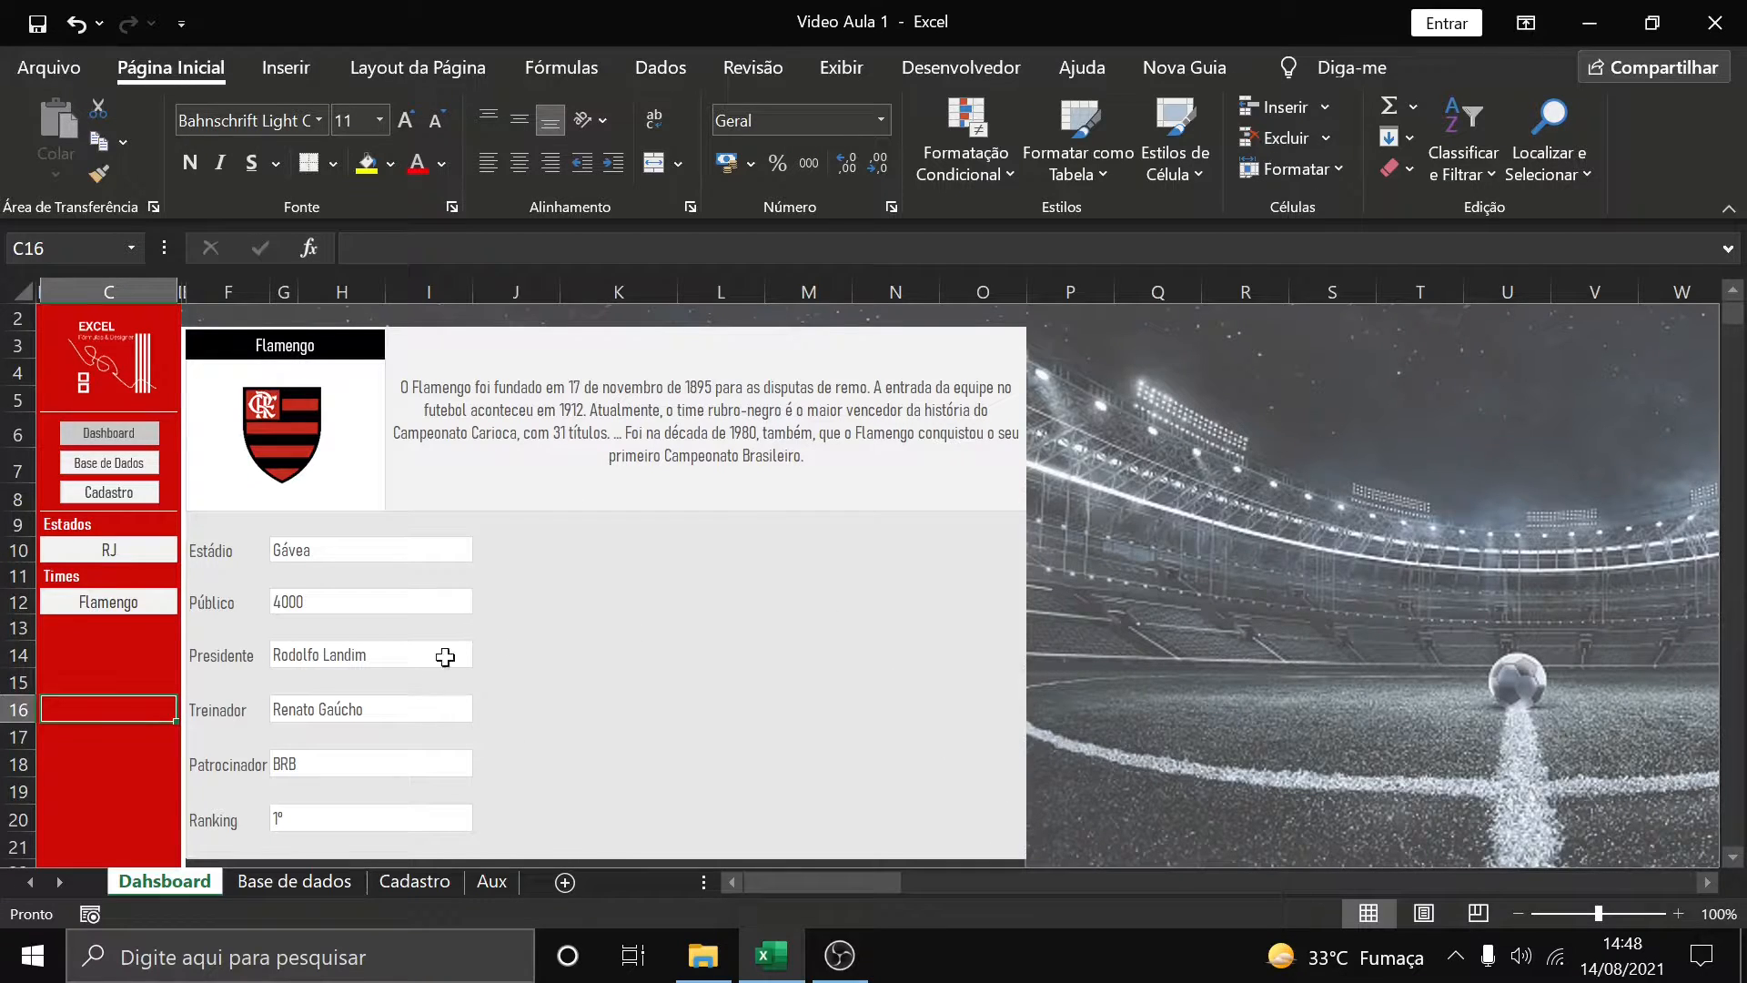
On the Aux sheet, copy the title headers Mundial through Sul-Americana from J19:N19 to the row starting at J16
left_click(492, 881)
scroll(749, 746, "up", 6)
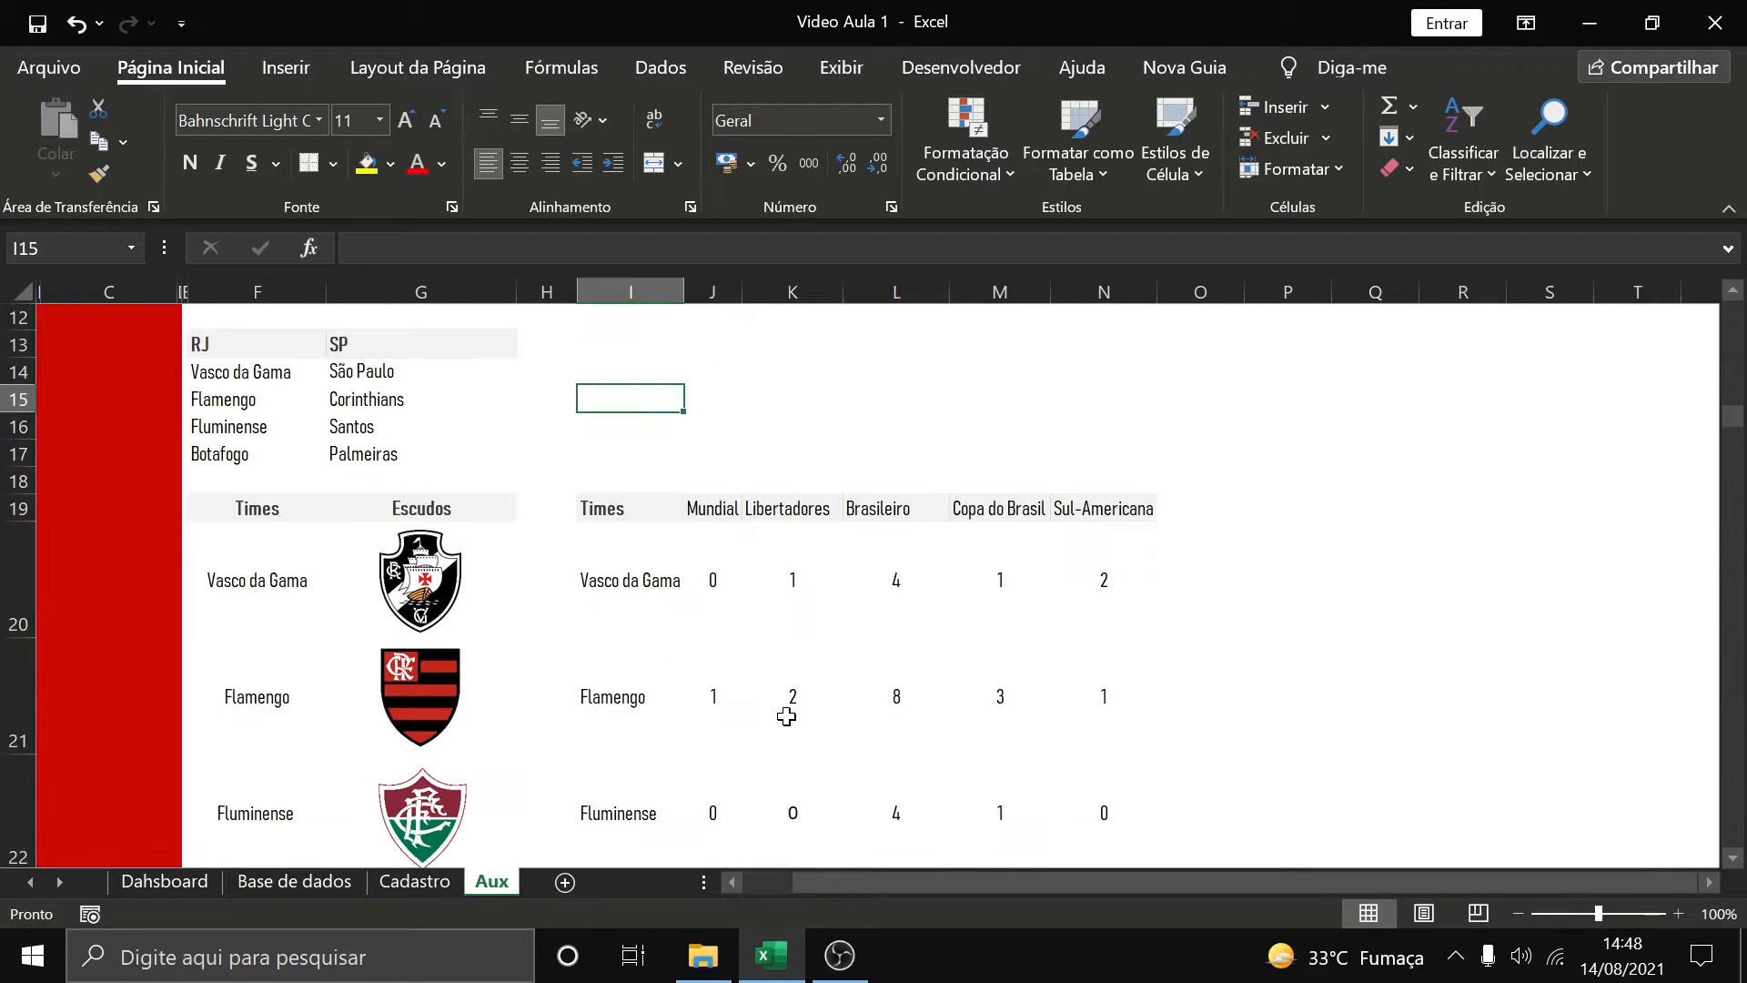
left_click(824, 546)
scroll(1027, 606, "down", 2)
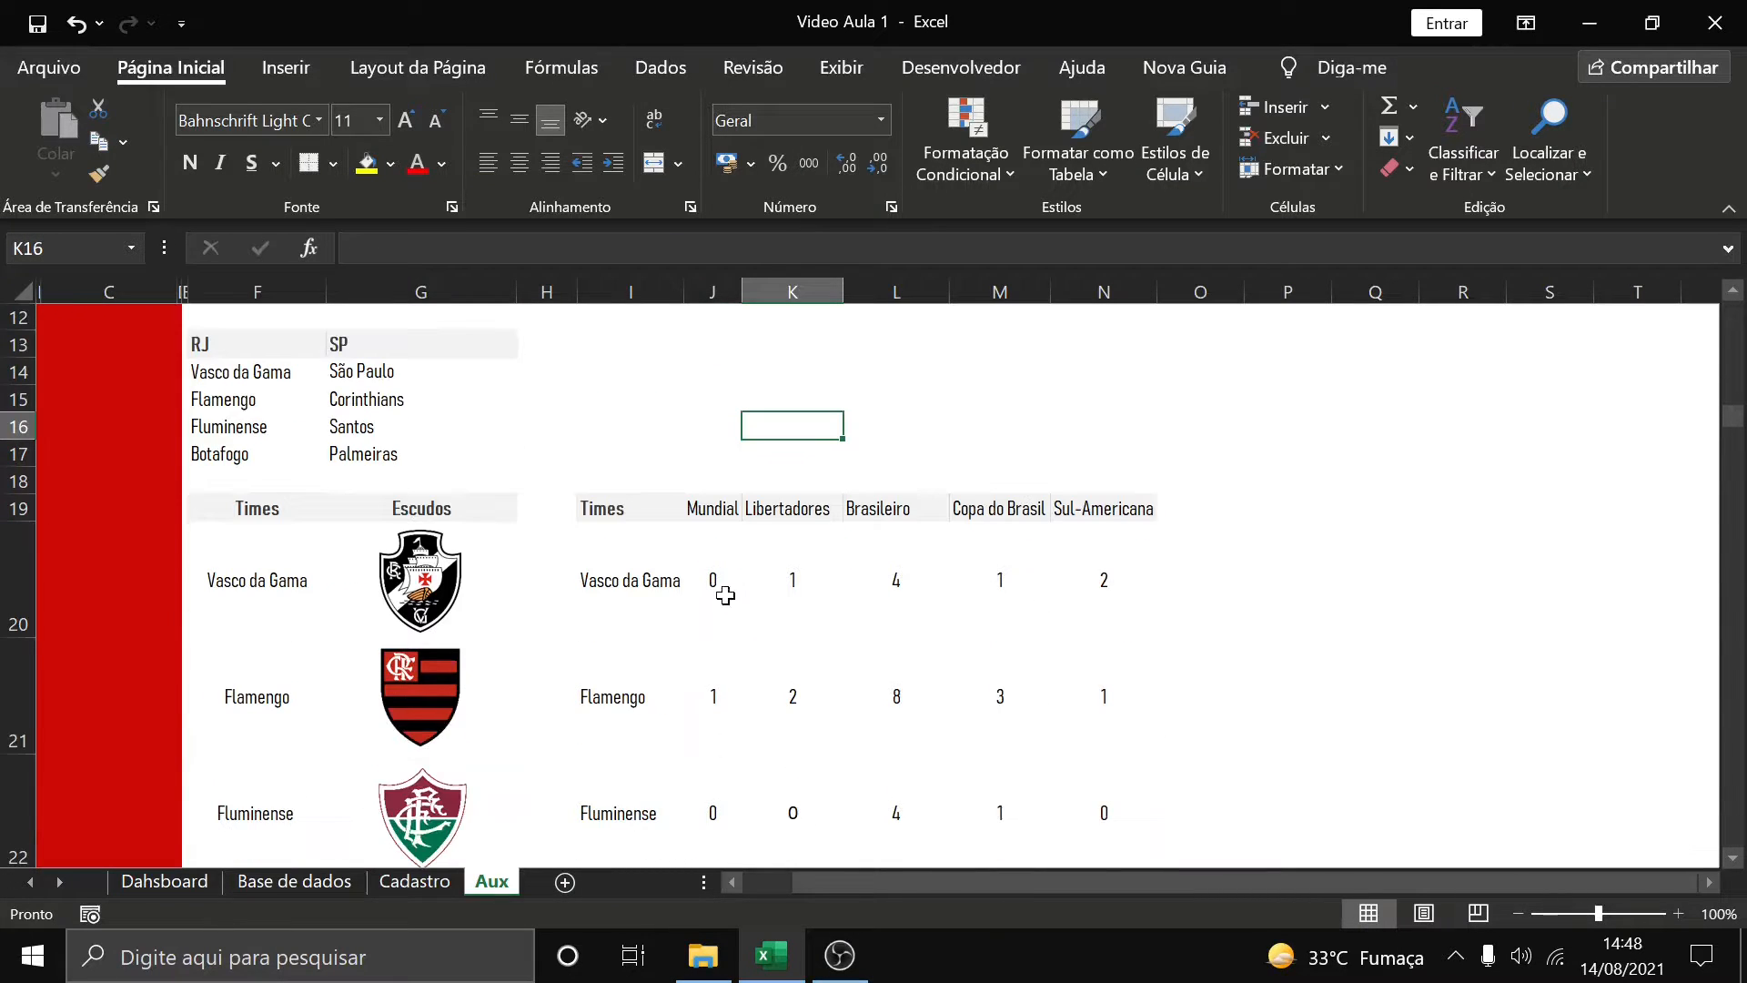
scroll(883, 566, "down", 3)
scroll(838, 526, "up", 3)
left_click(722, 512)
left_click_drag(722, 512, 1120, 510)
key("ctrl+c")
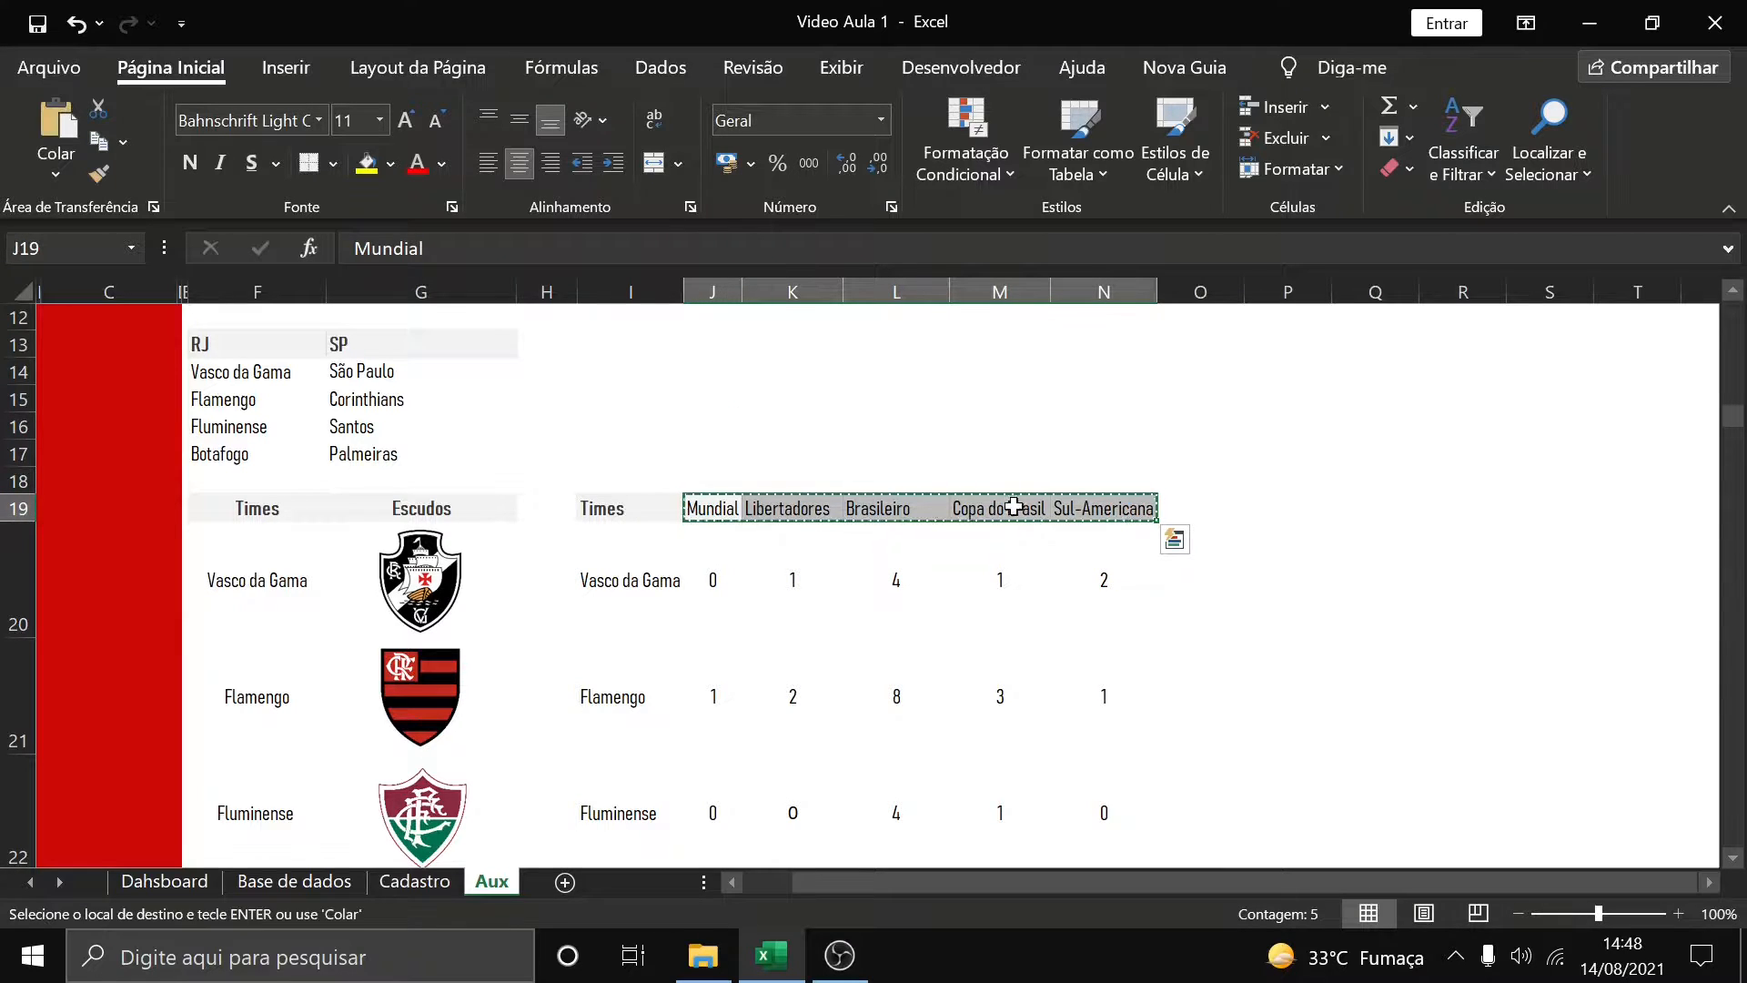
left_click(751, 432)
left_click(714, 428)
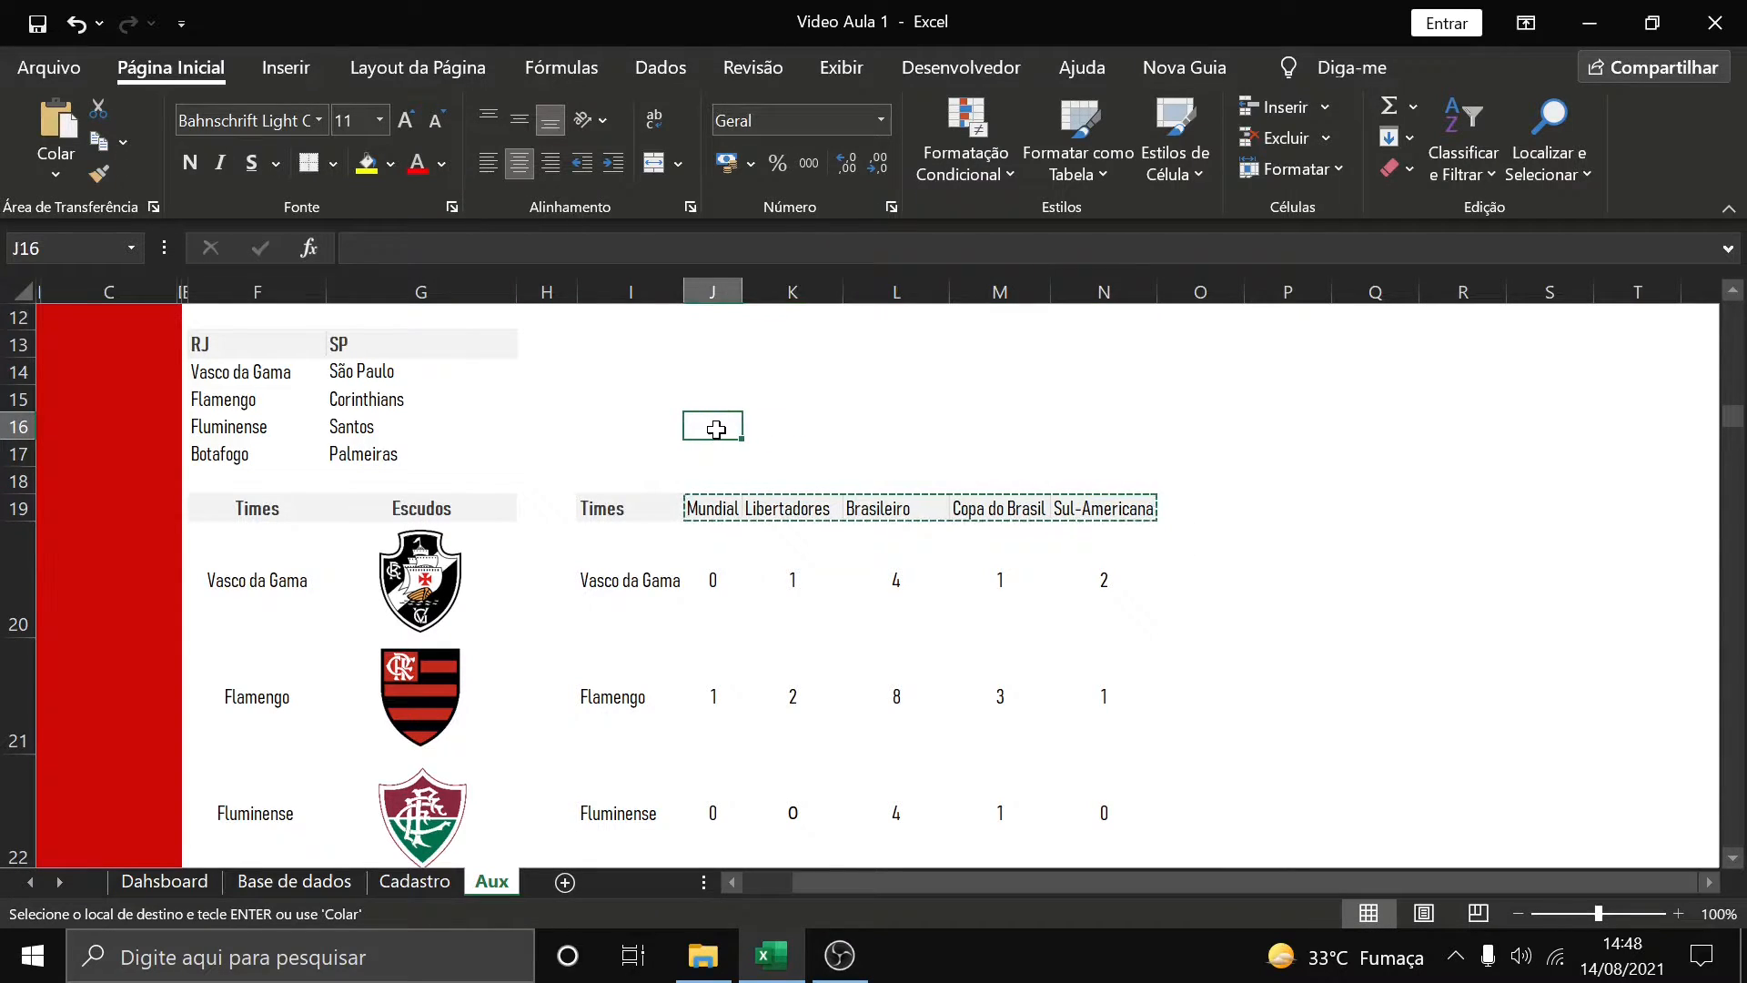
key("ctrl+v")
left_click(728, 454)
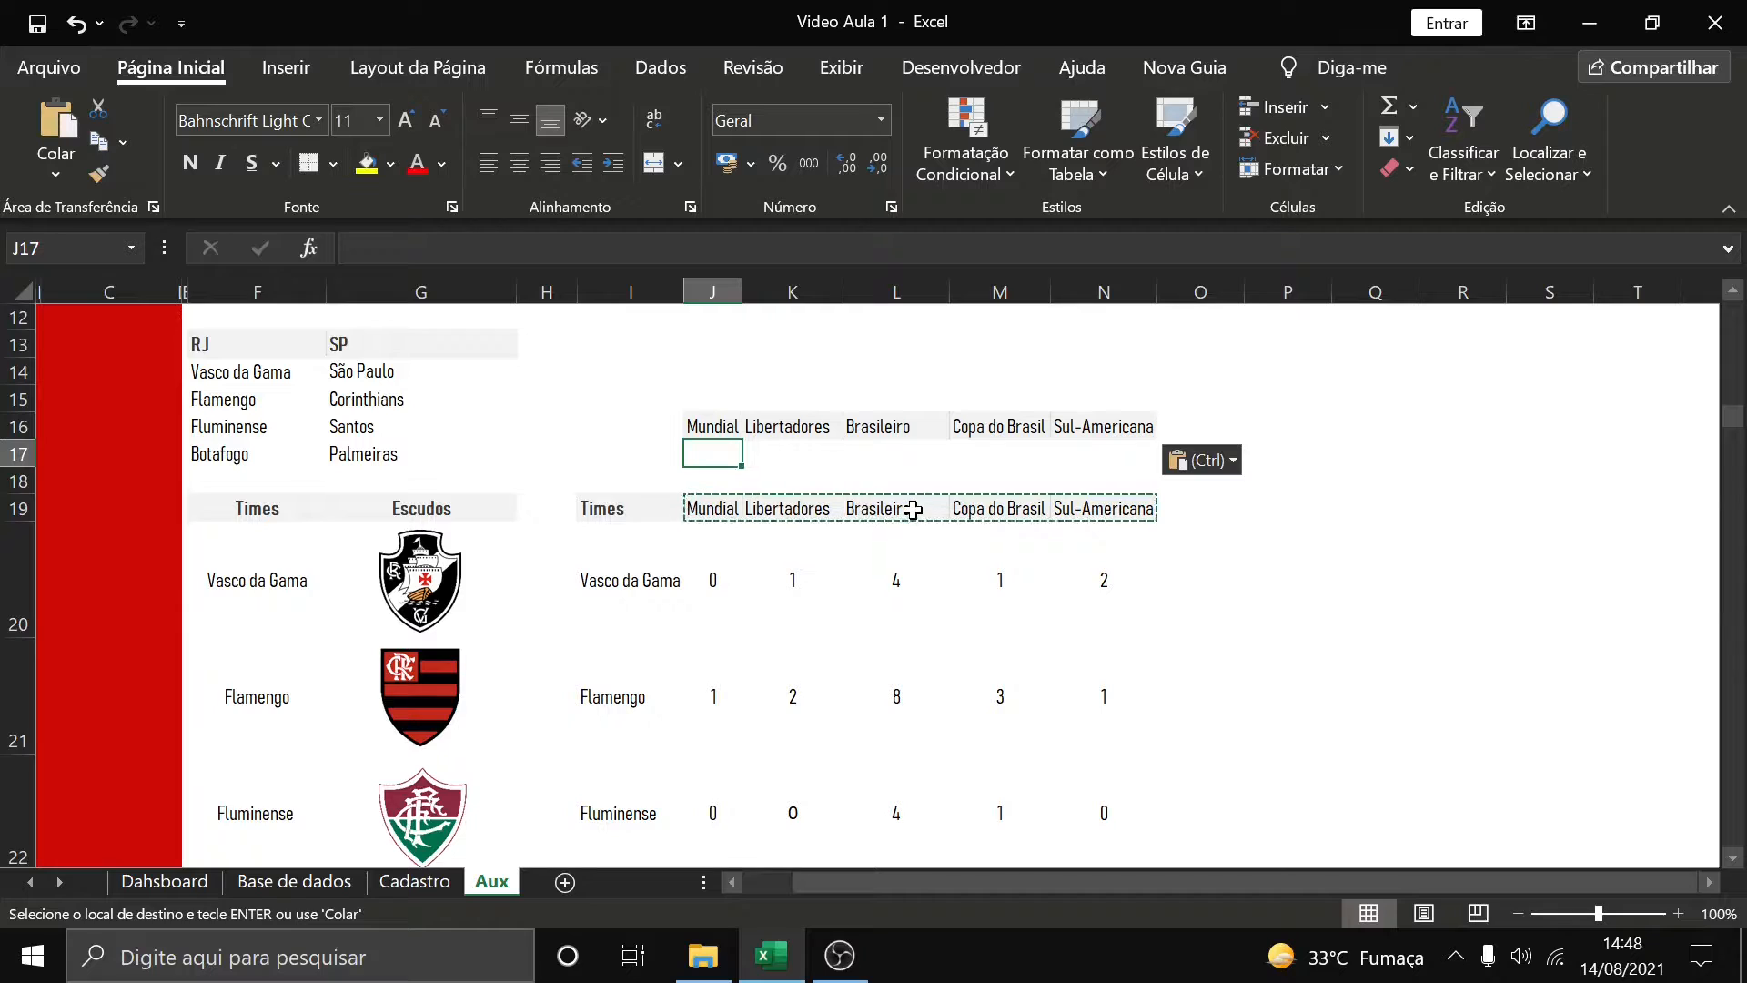
key("Escape")
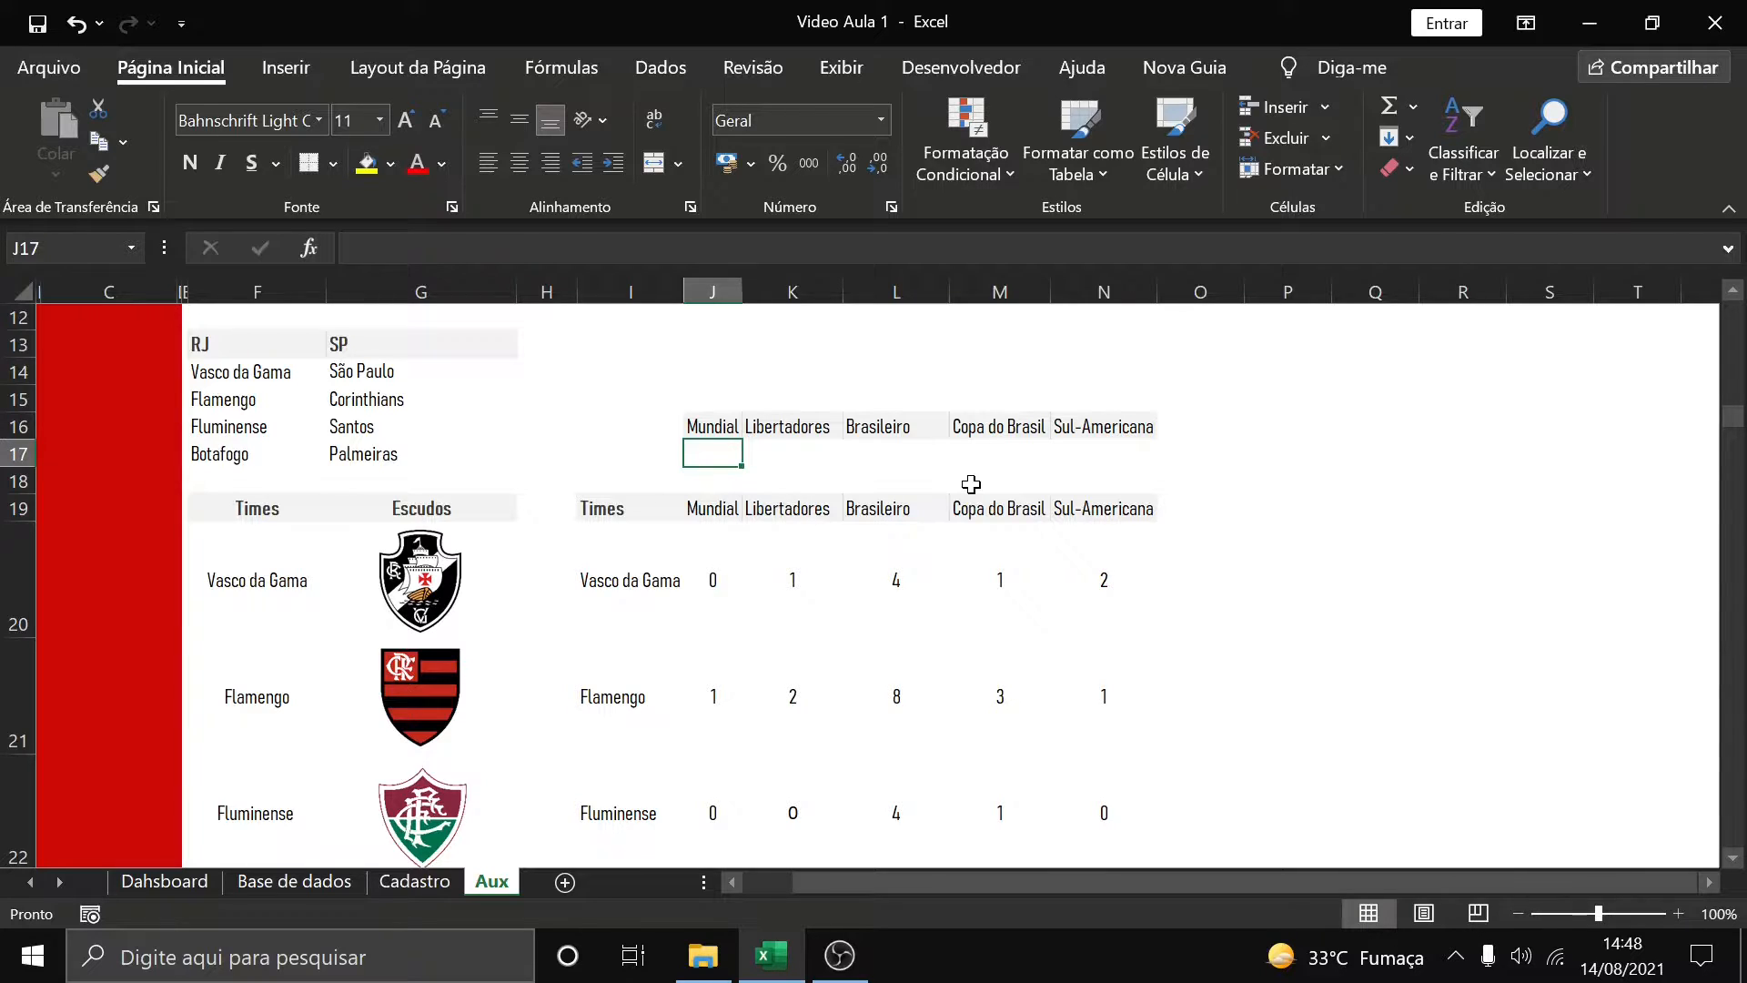
Start an ÍNDICE formula in J17 under Mundial, with J$20:J$27 as its array, locking only the rows
type("=")
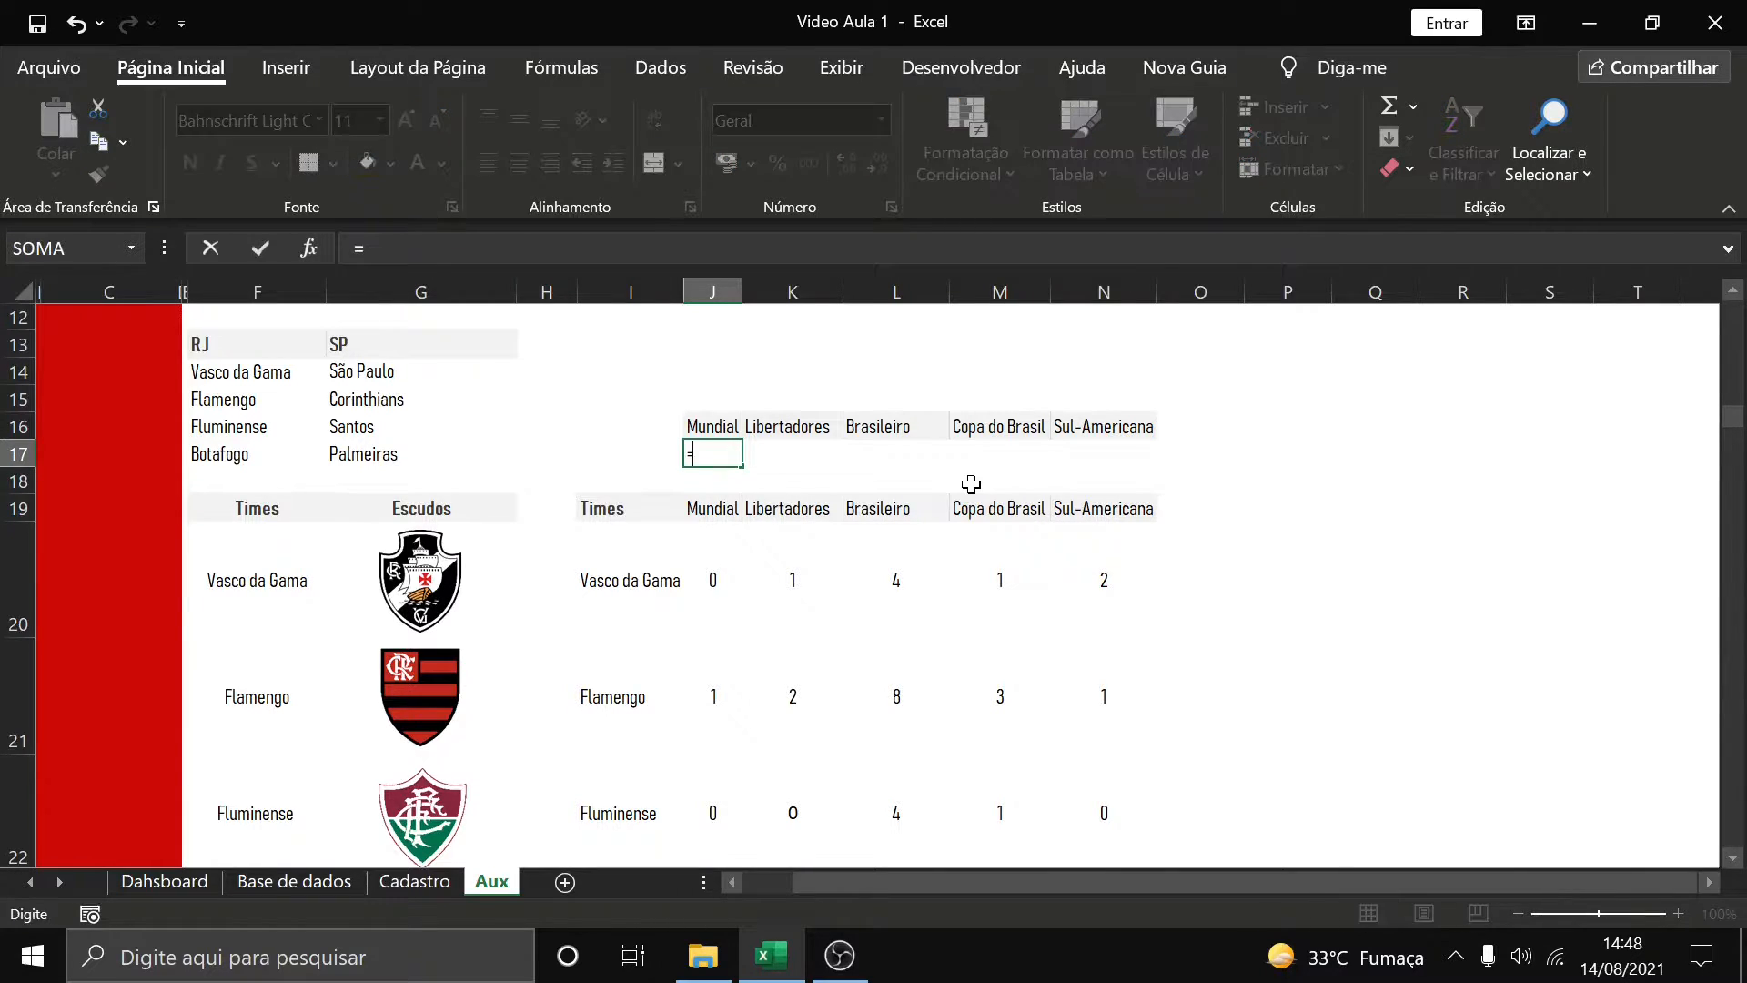
type("ÍNDICE(")
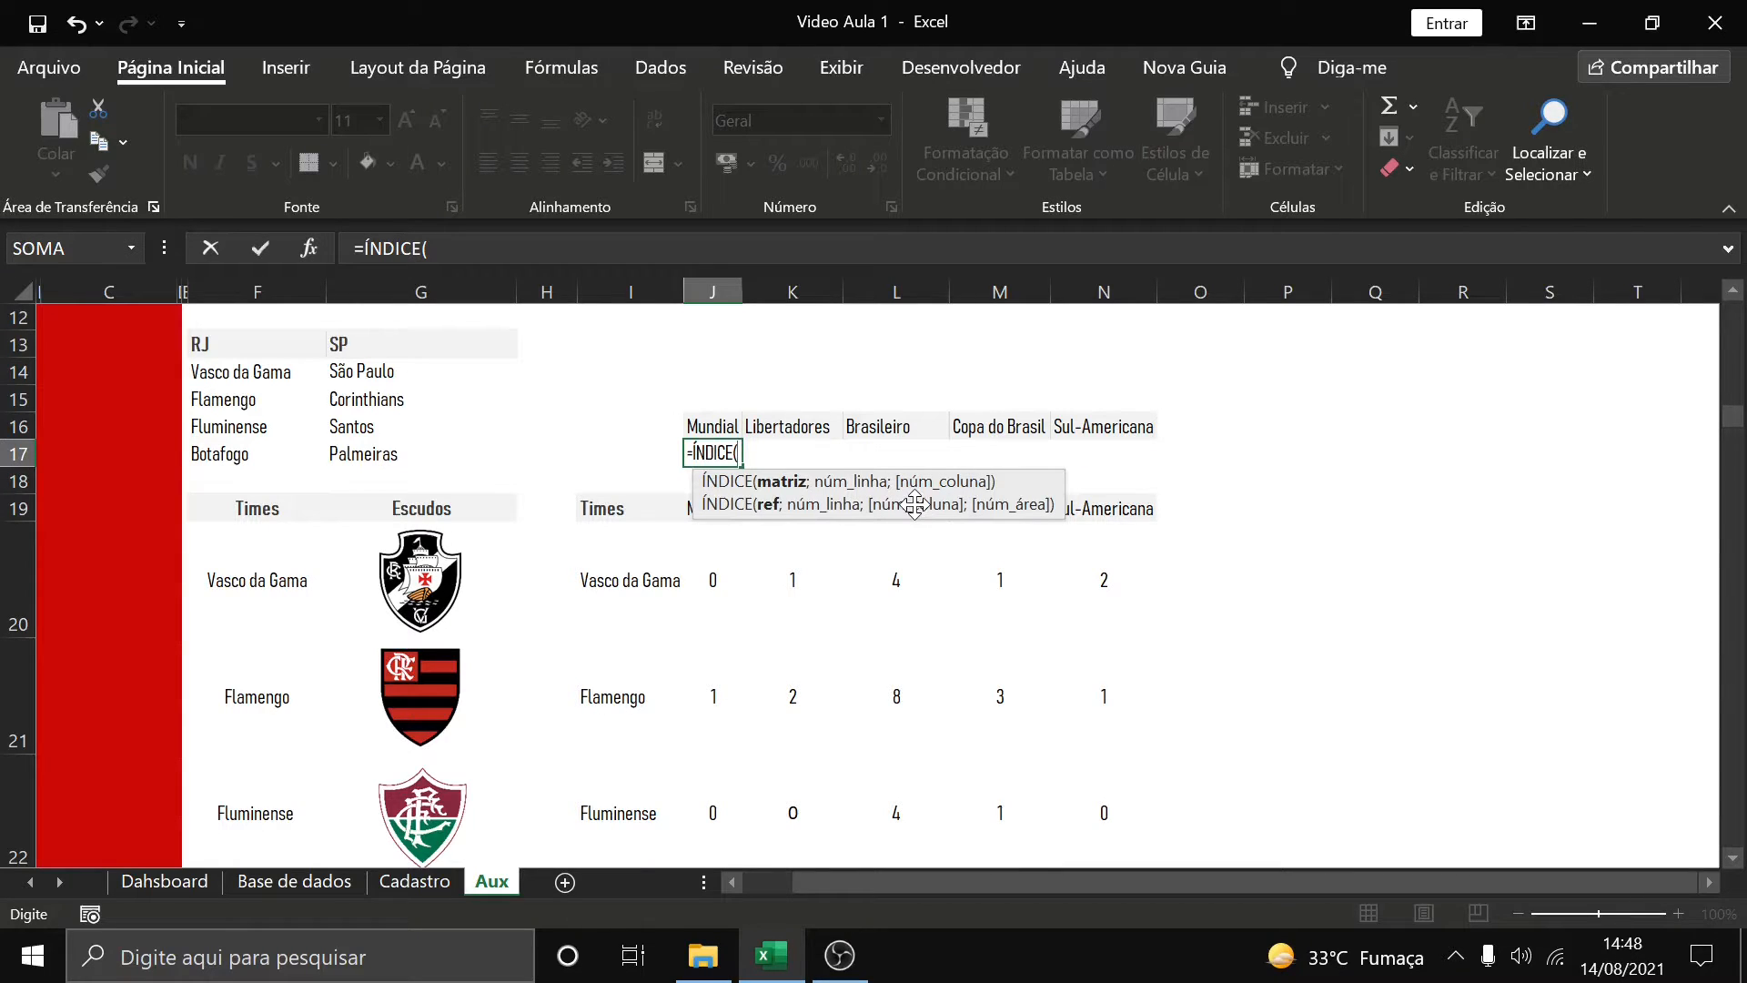
left_click_drag(914, 503, 990, 359)
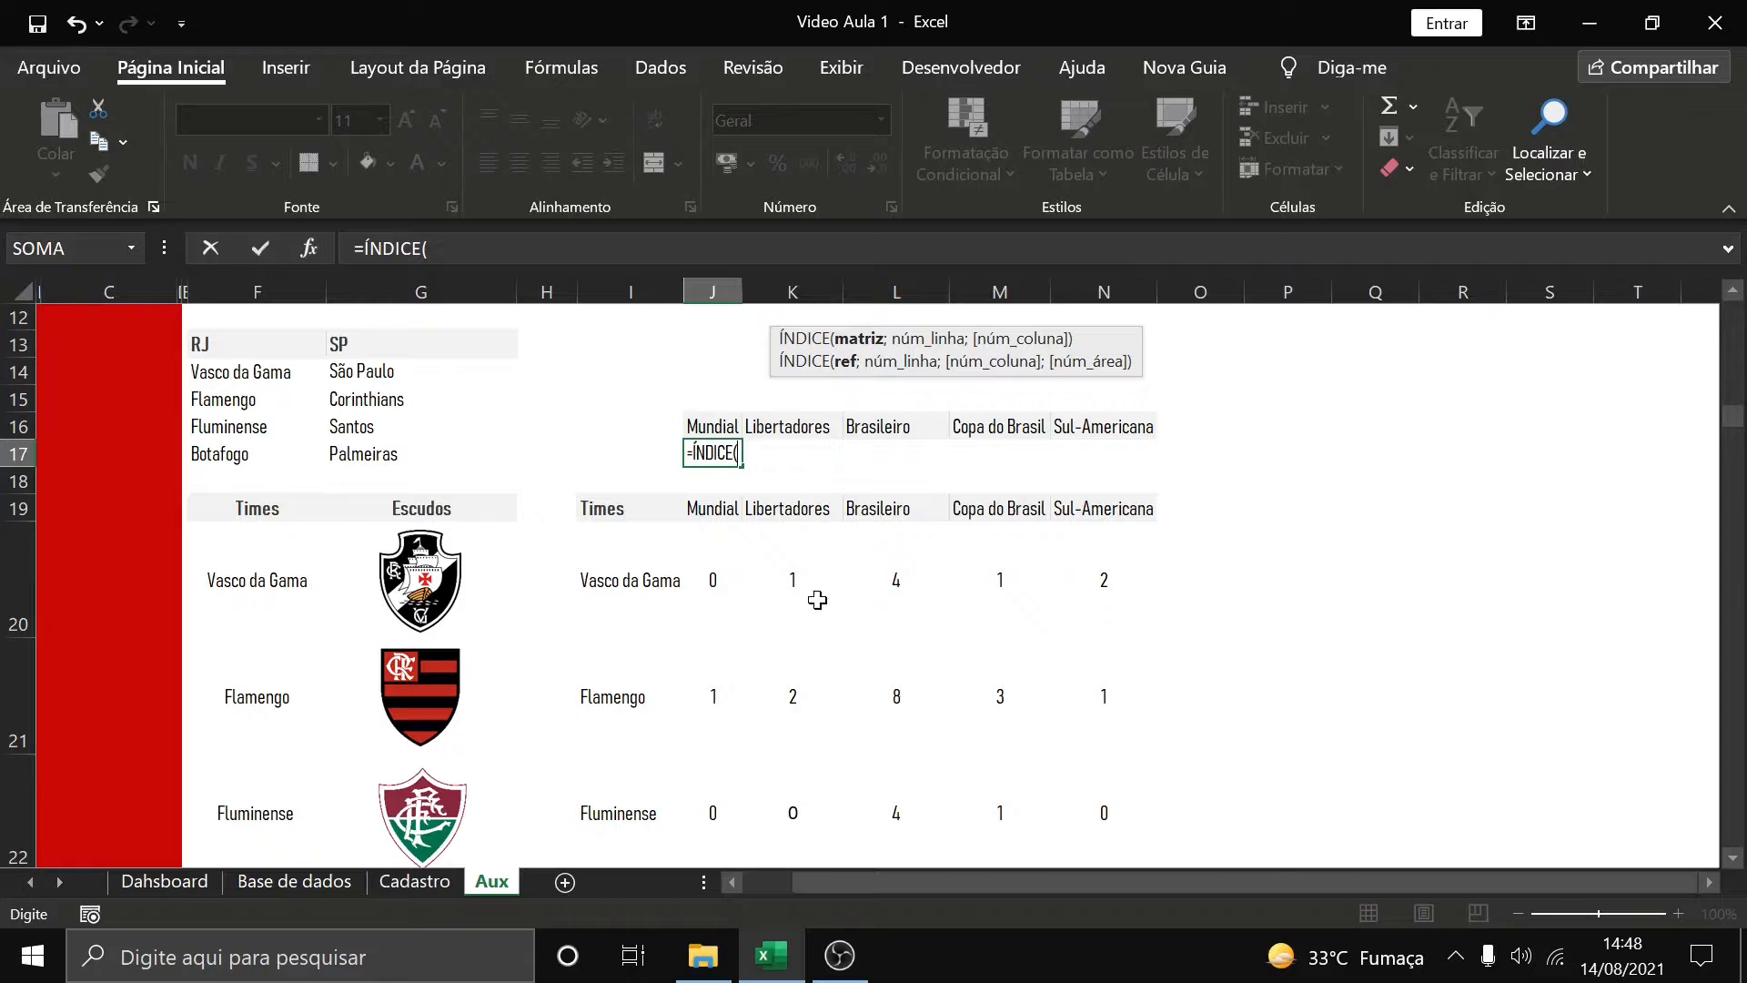
left_click_drag(711, 574, 737, 537)
scroll(737, 537, "down", 4)
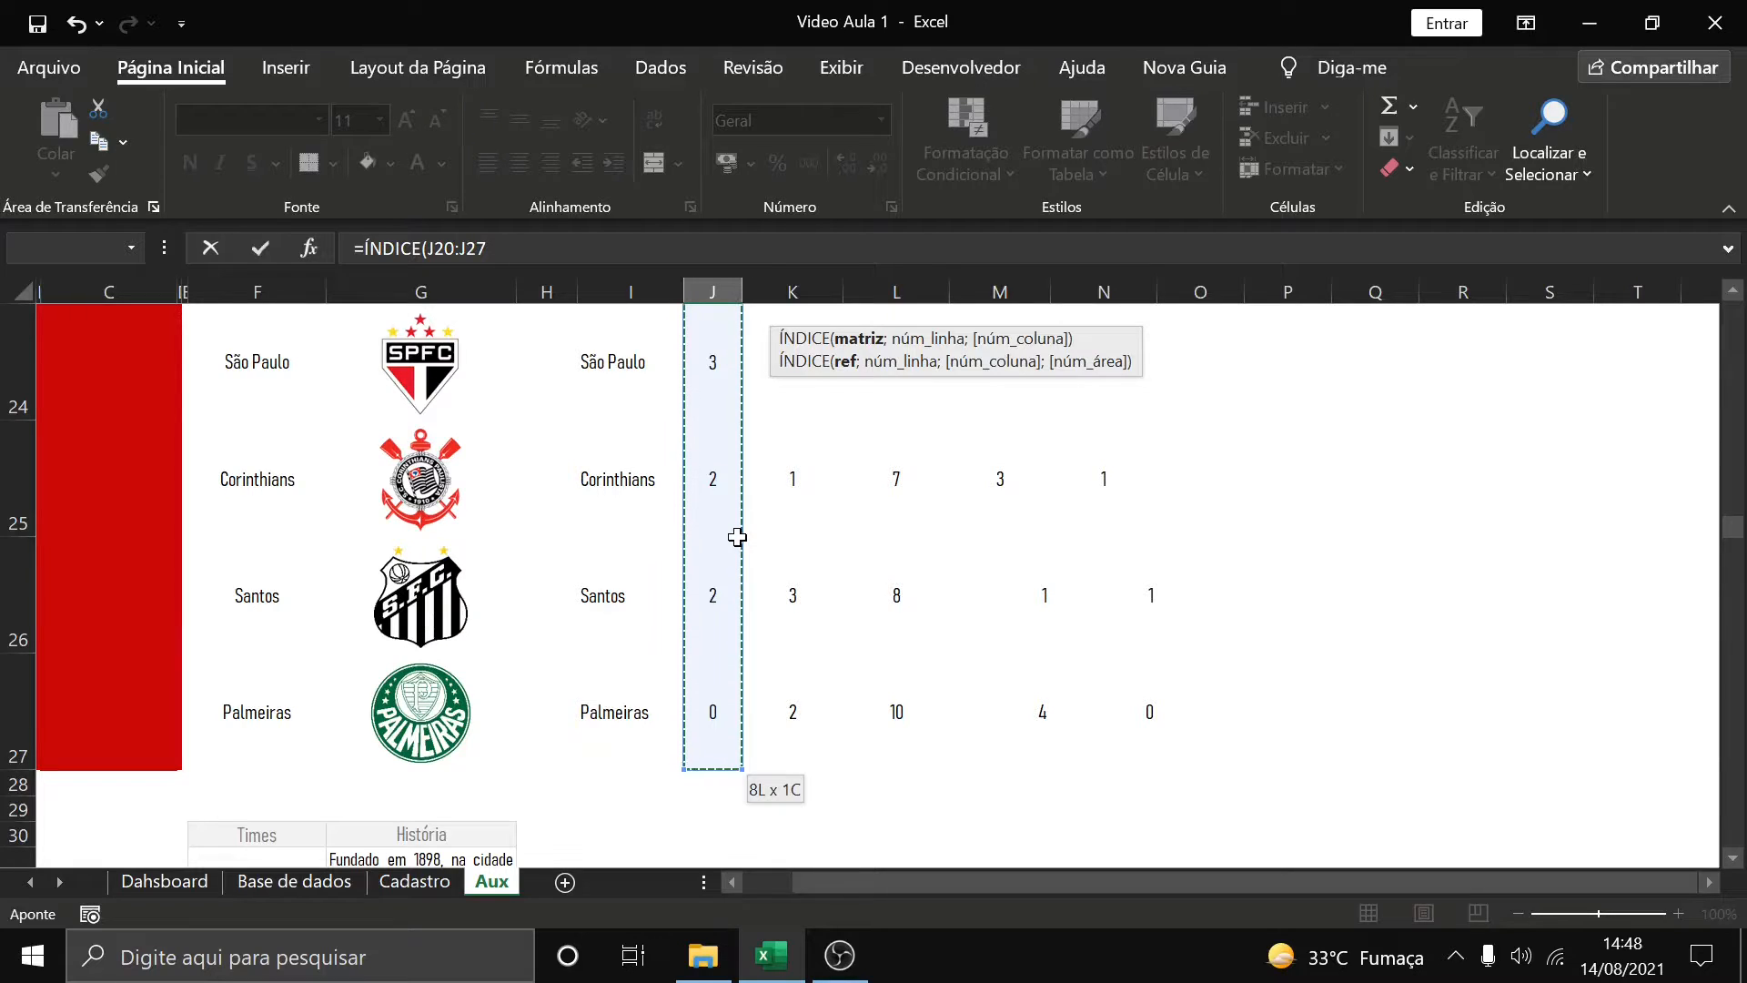
scroll(764, 545, "up", 2)
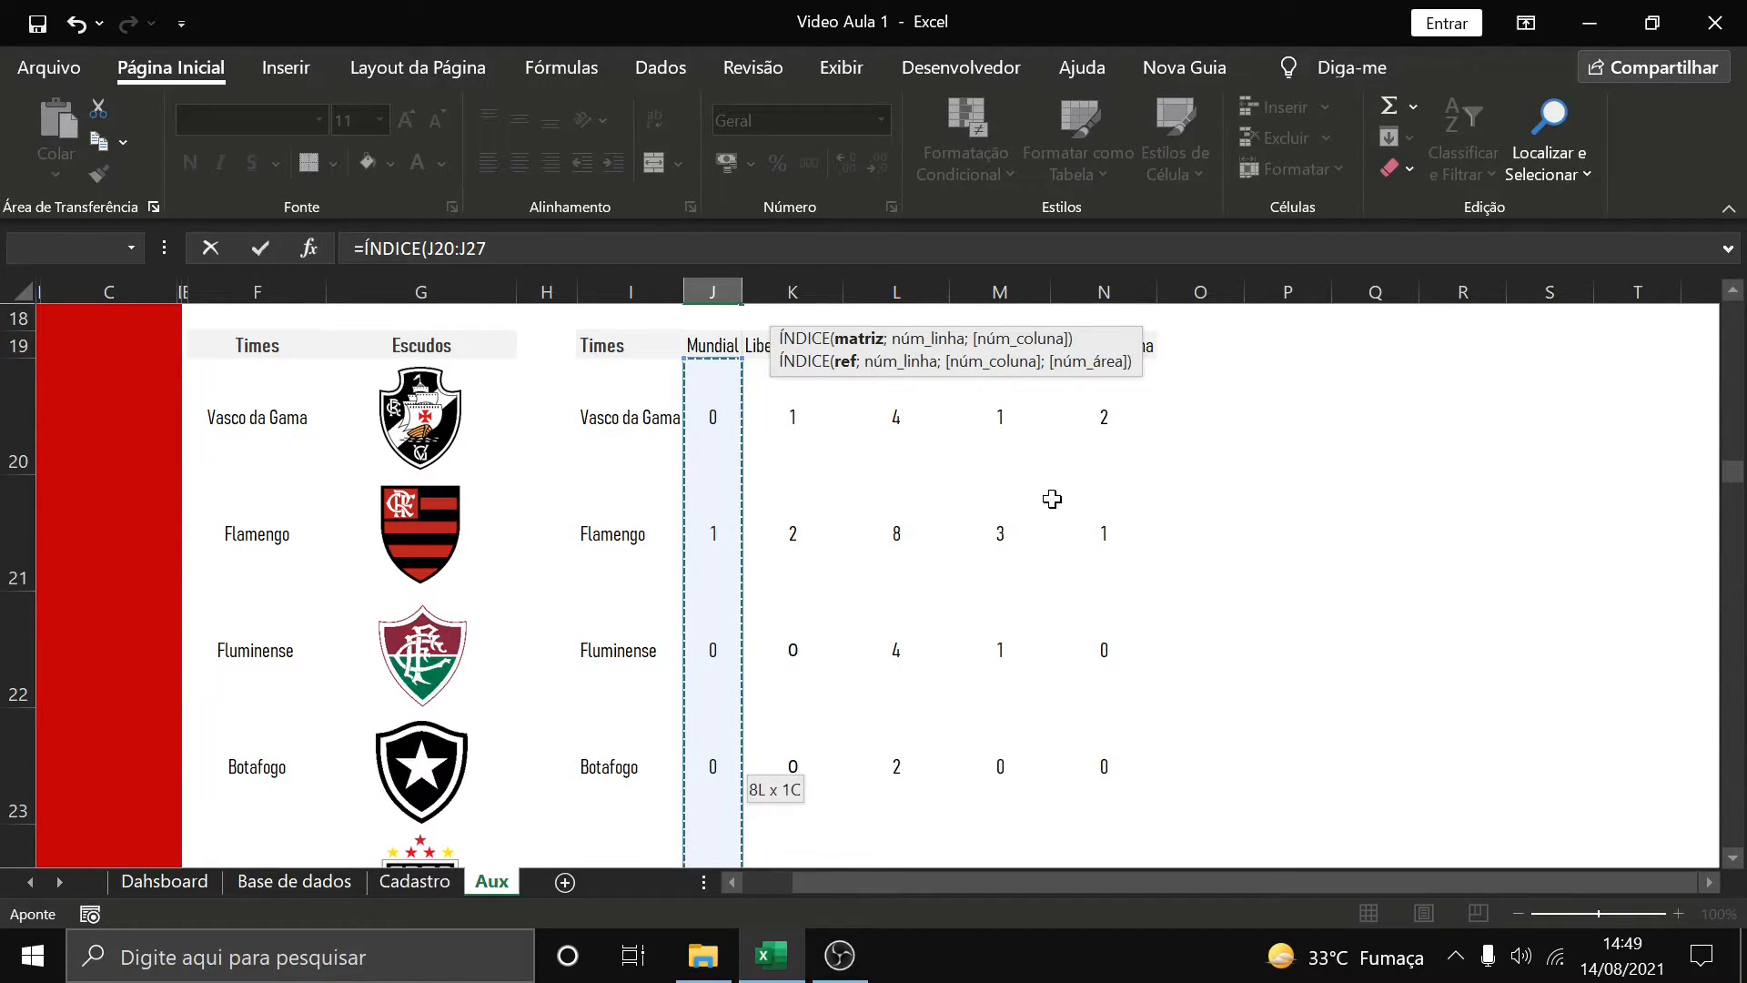
key("F4")
scroll(1047, 496, "up", 4)
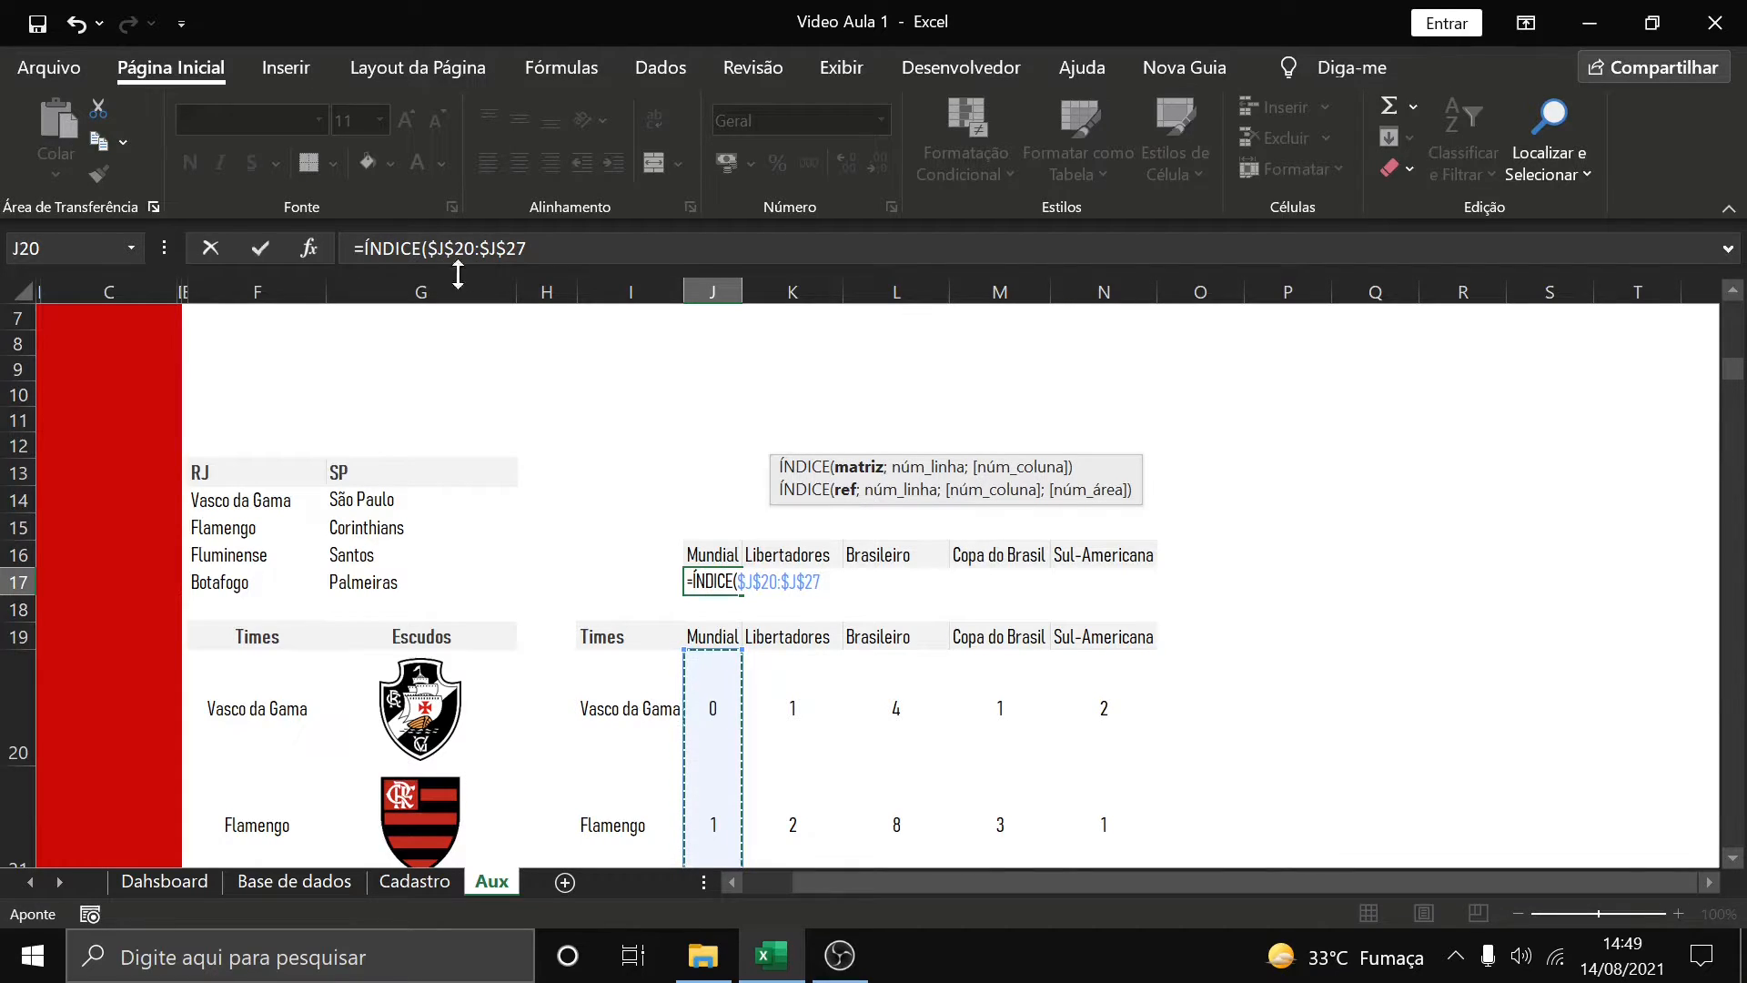
key("F4")
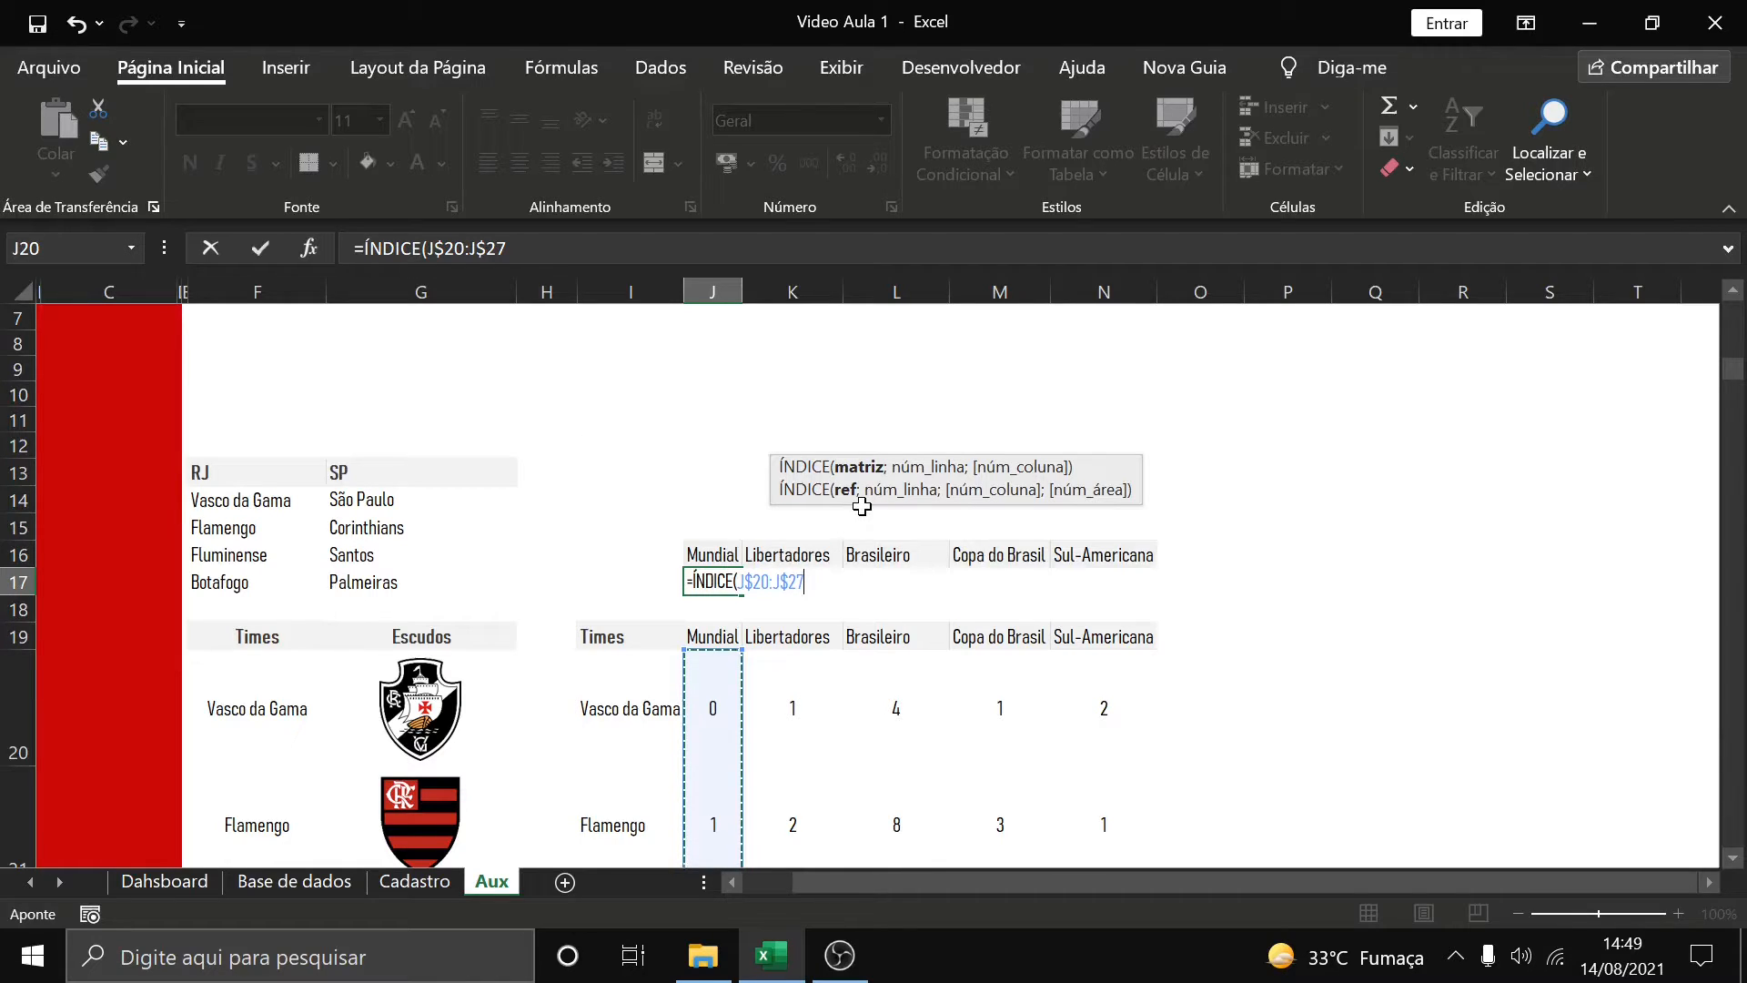
type(";")
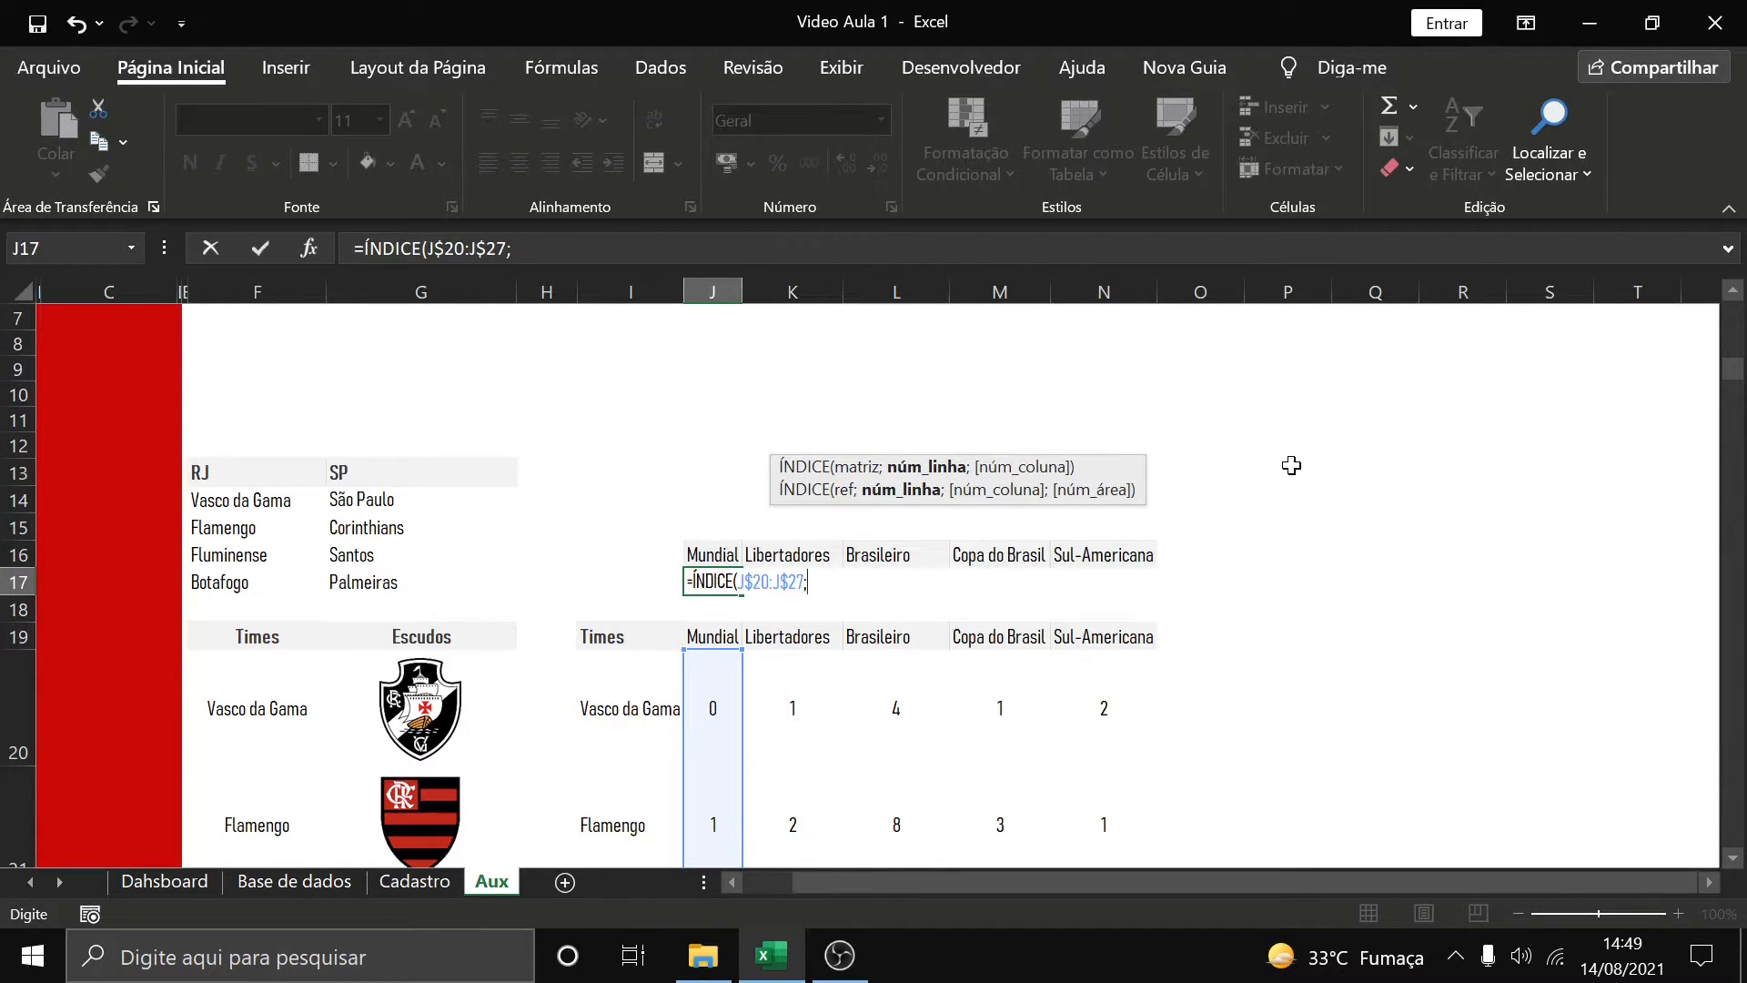
Add a CORRESP function to the J17 formula with Dahsboard cell $C$12 as the absolute lookup value
type("Corresp")
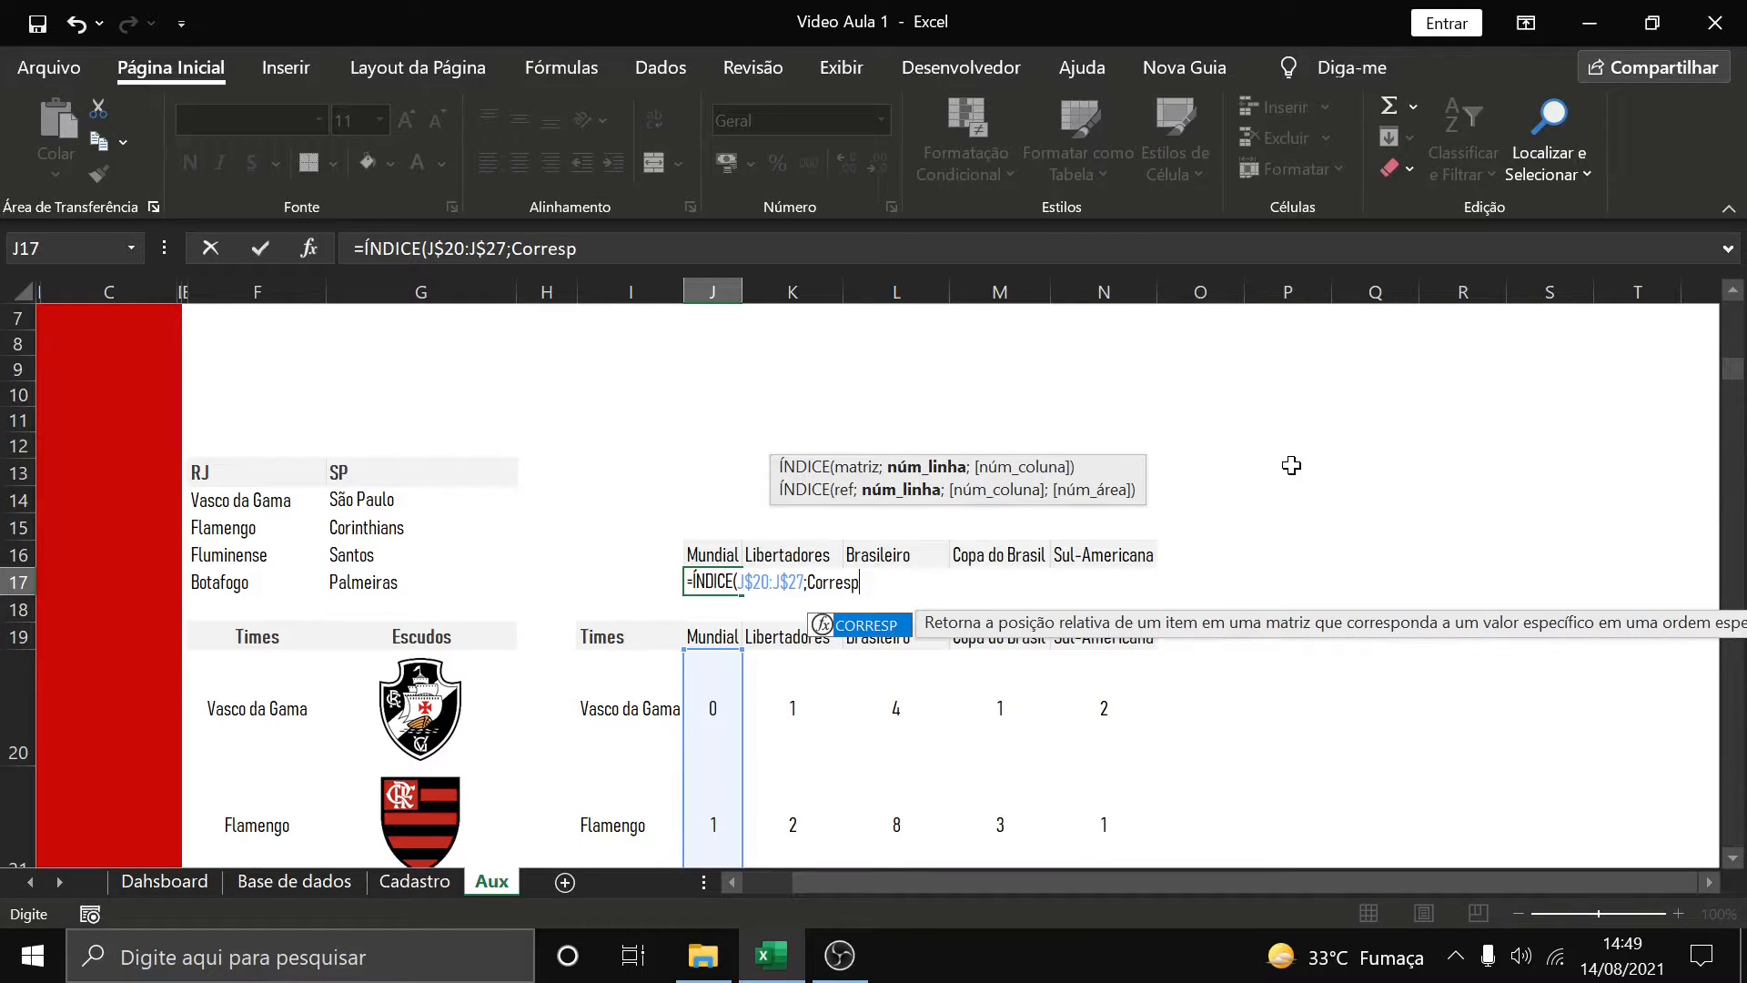
key("Tab")
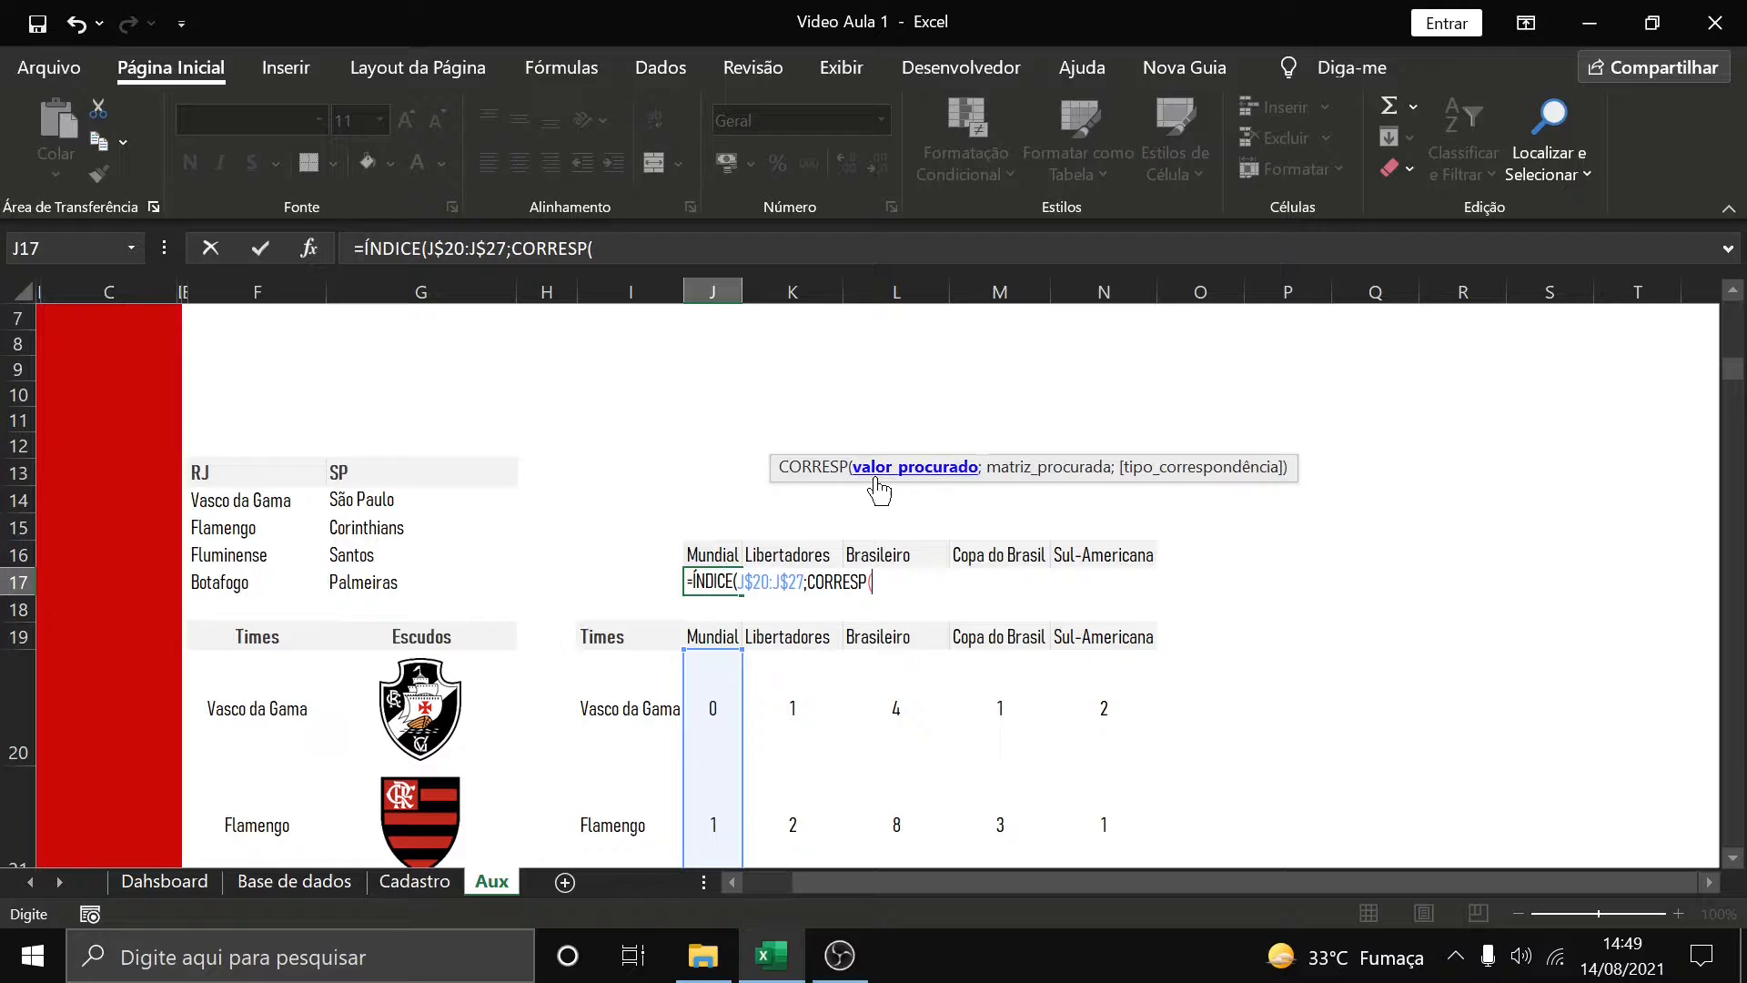
left_click(164, 879)
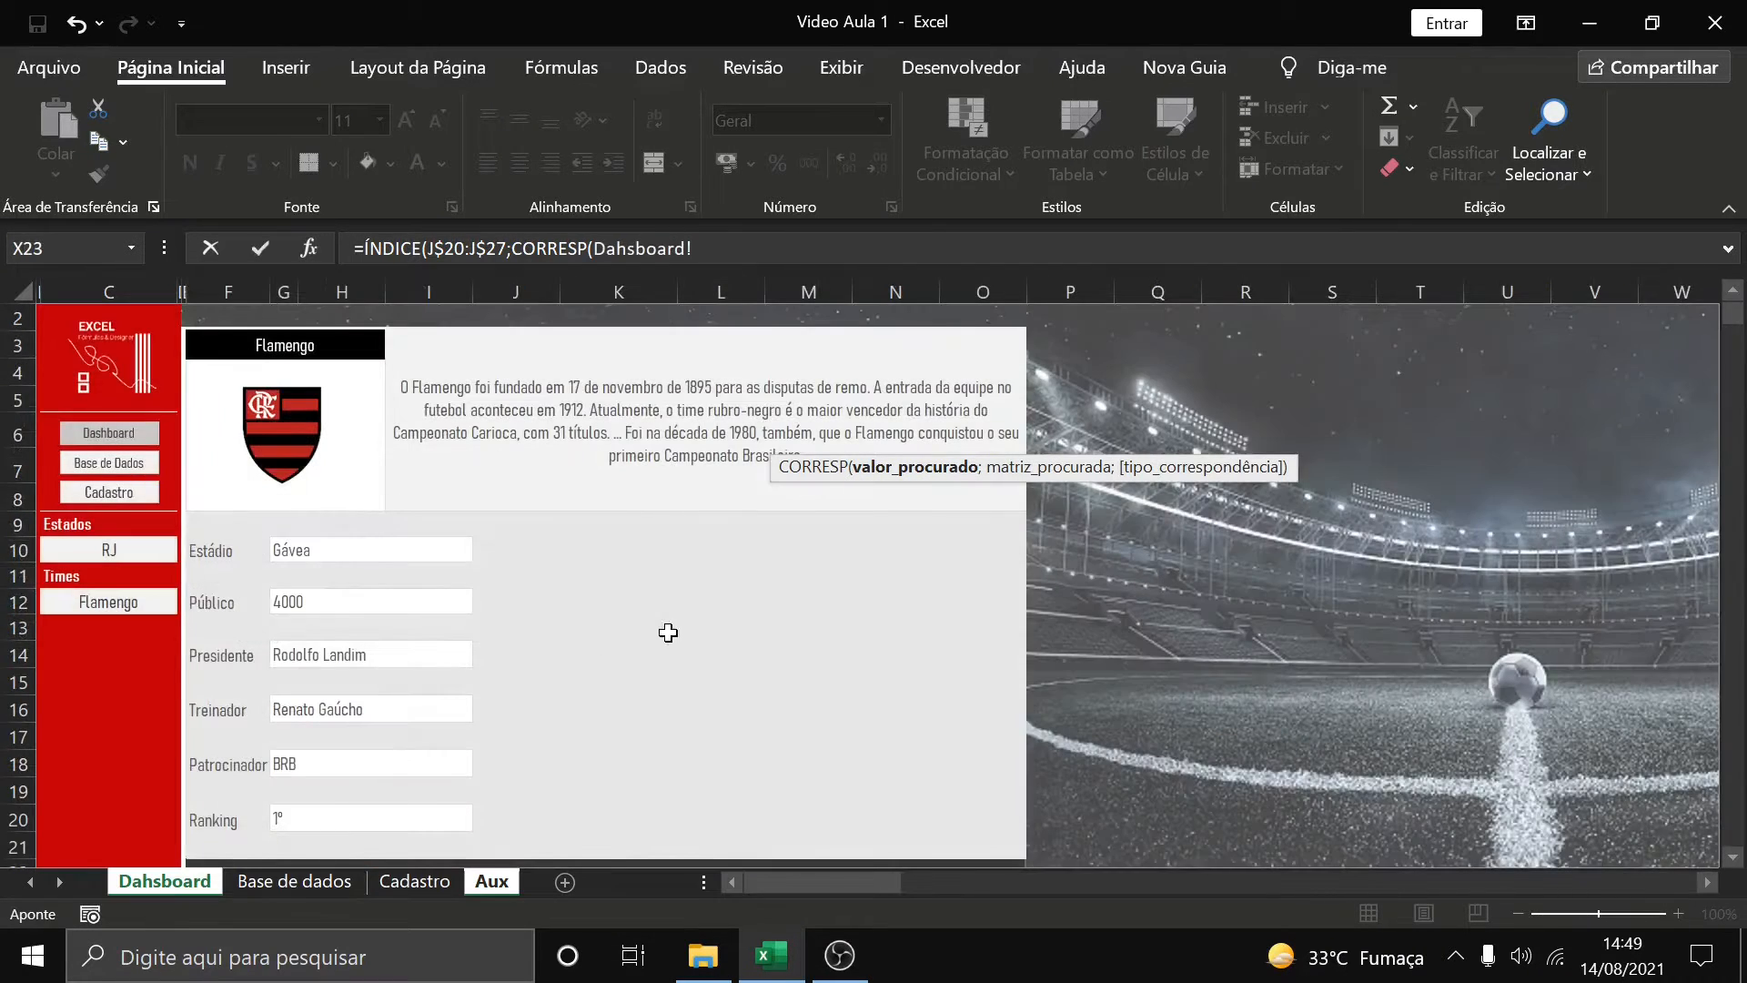
left_click(104, 602)
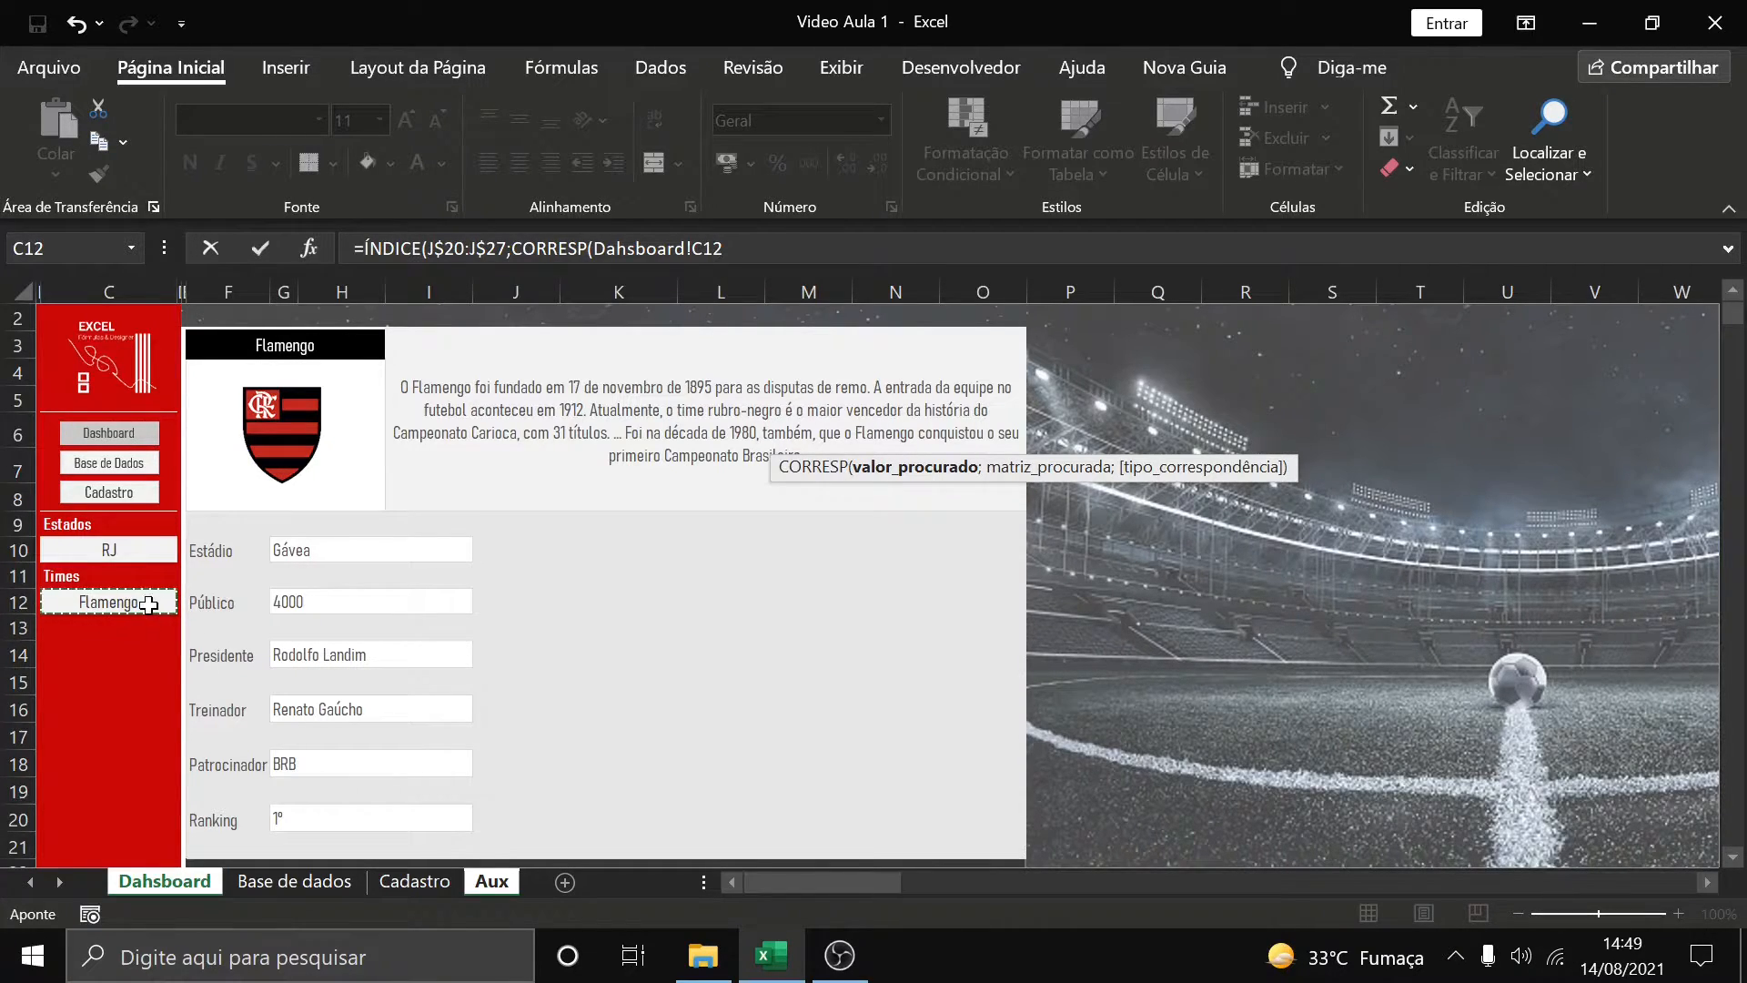
key("F4")
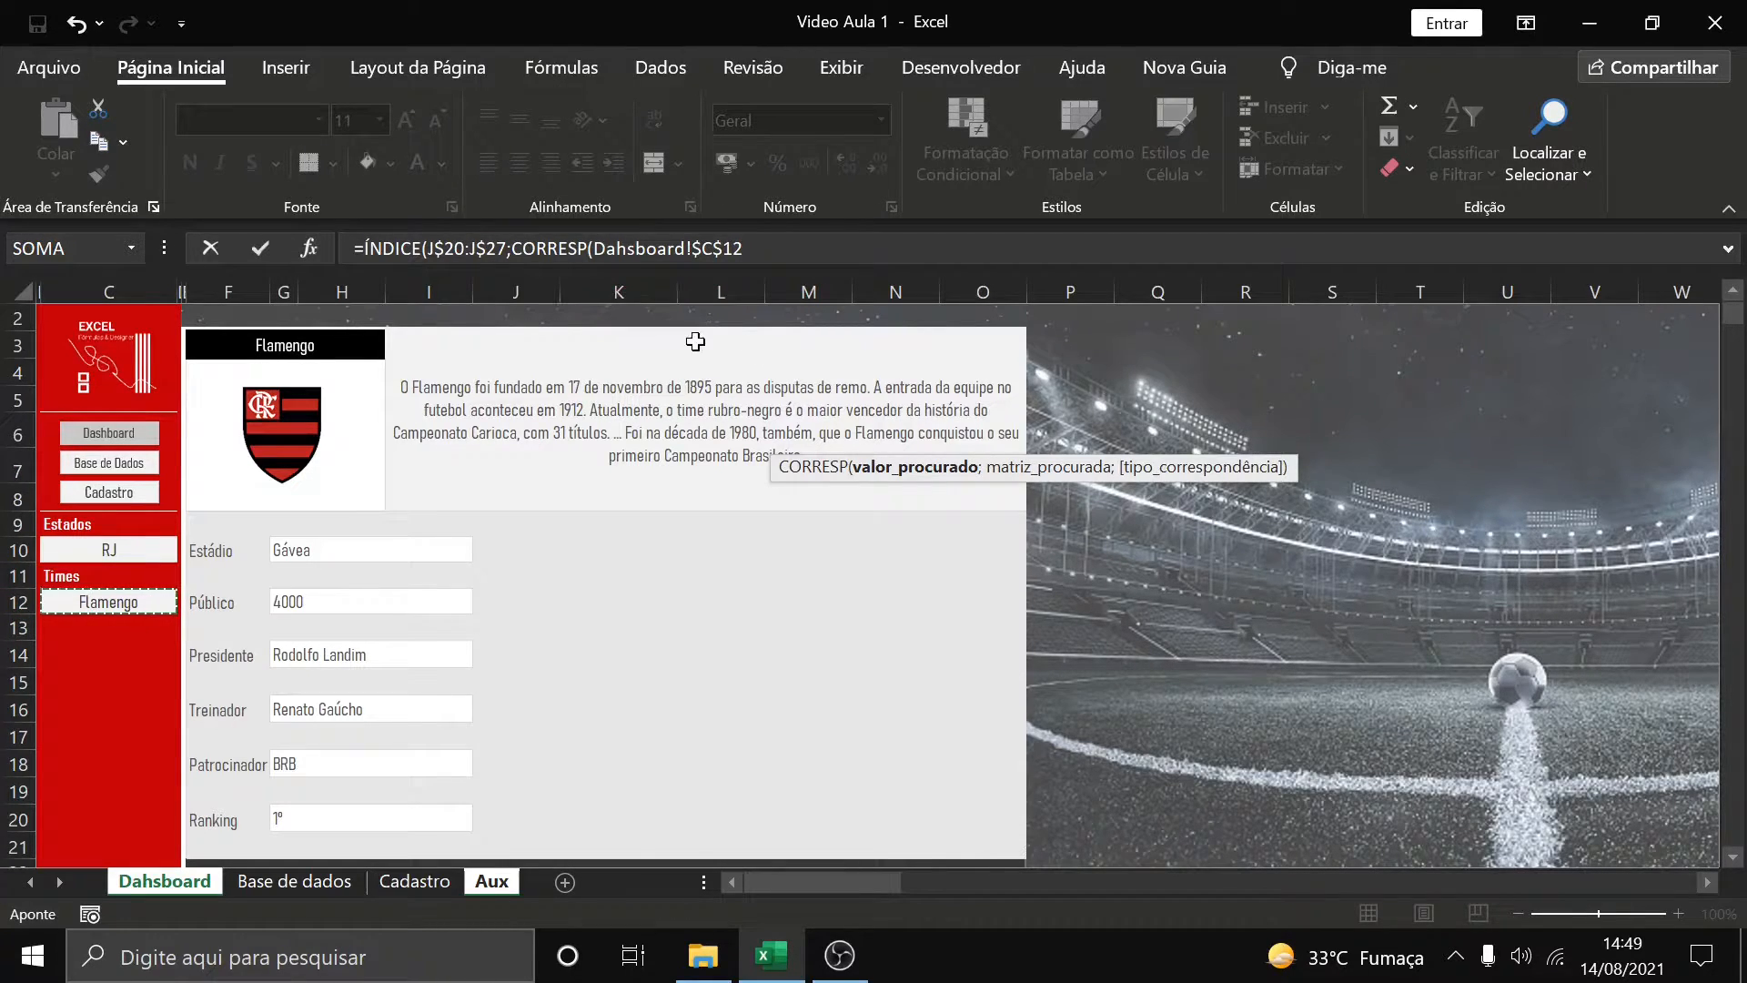
Complete the J17 formula with Aux!I20:I27 as the CORRESP lookup range and 0 (Correspondência exata) as the match type
type(";")
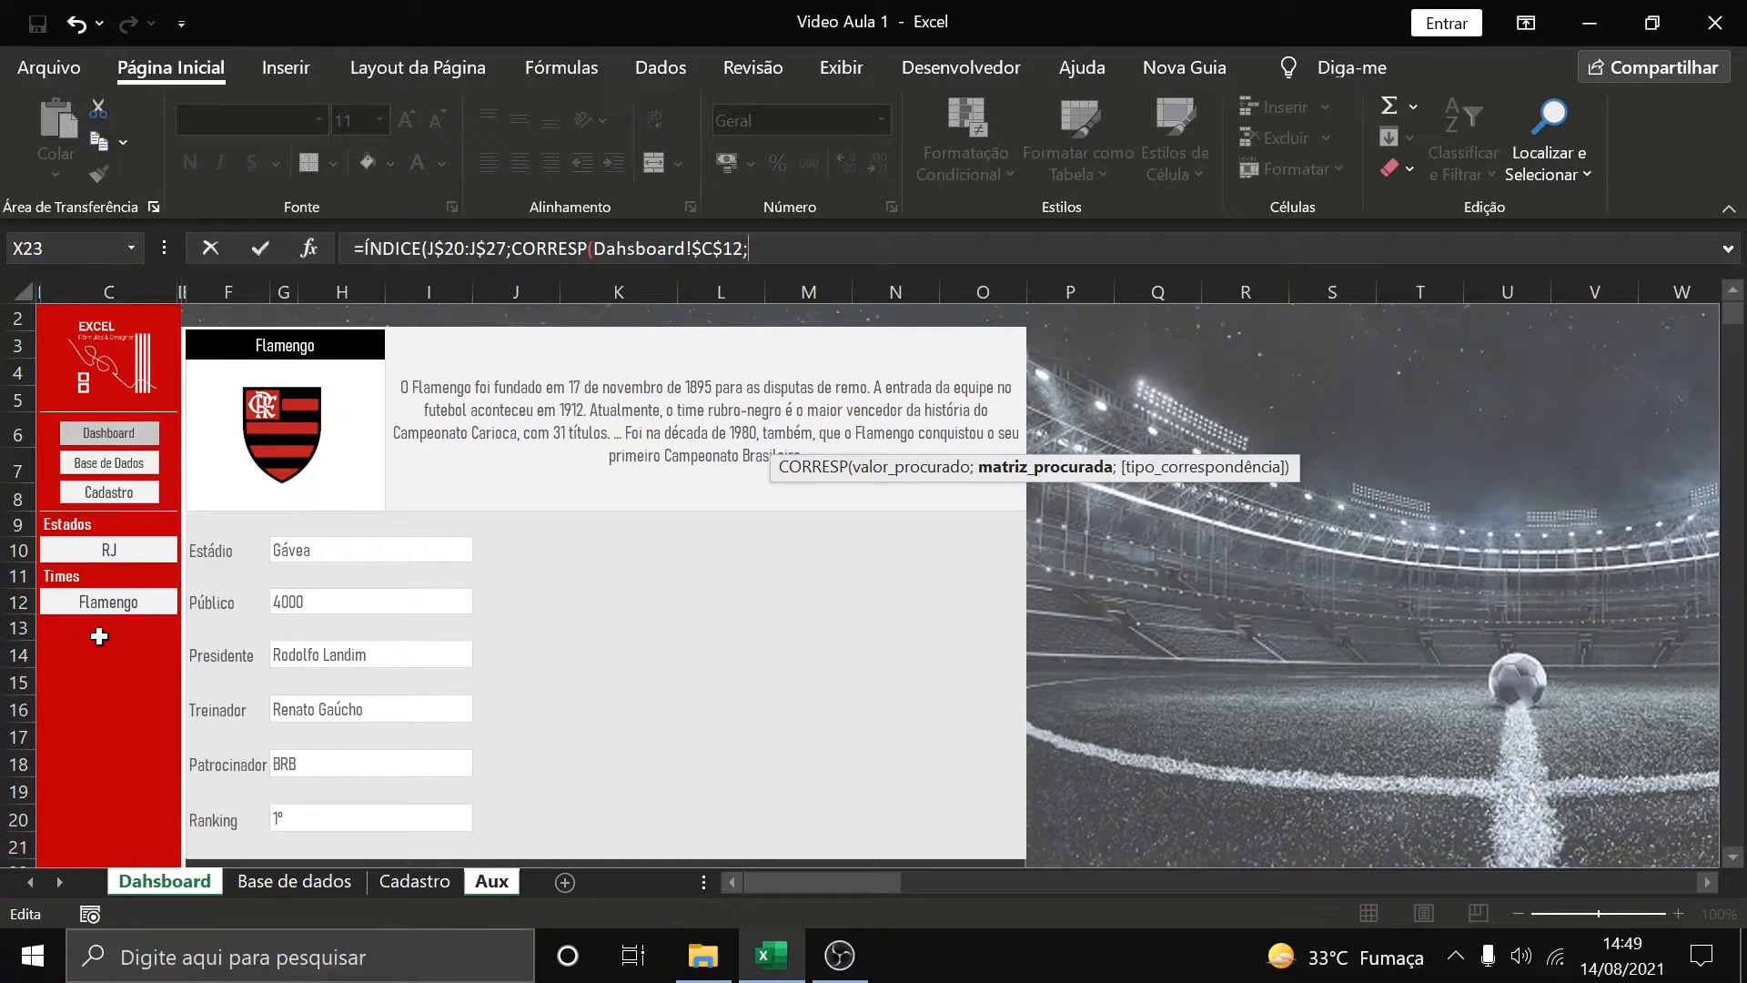
left_click(495, 885)
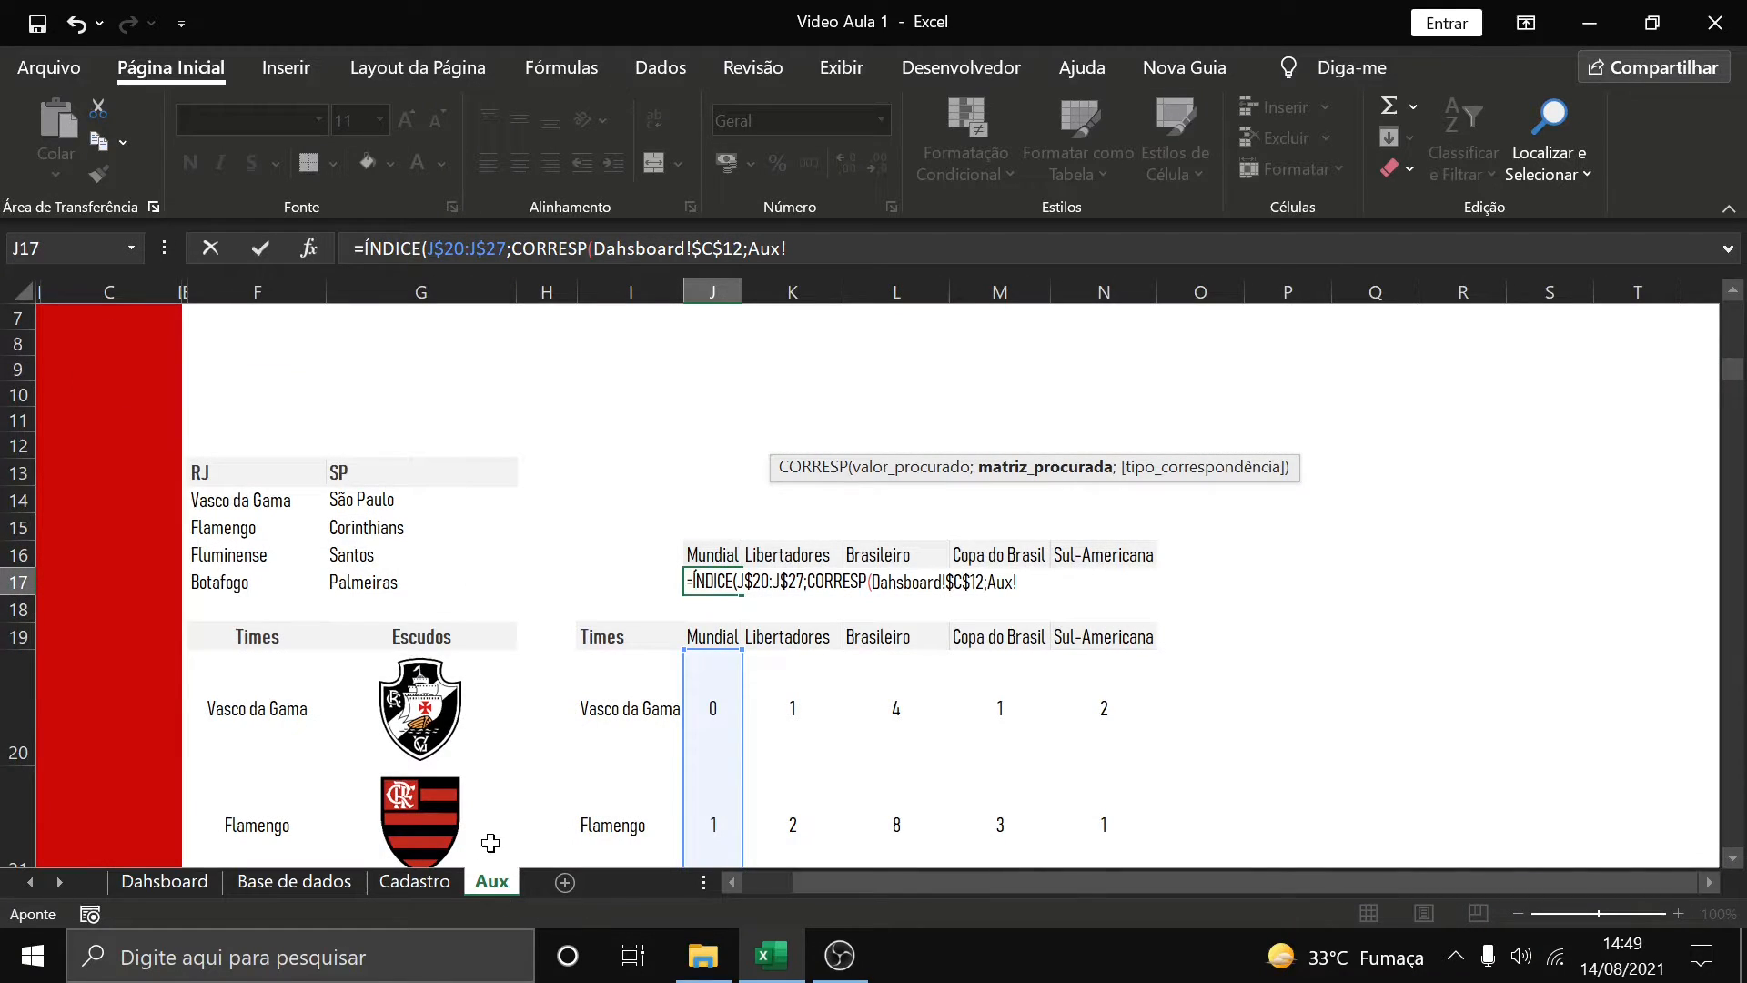
left_click(628, 684)
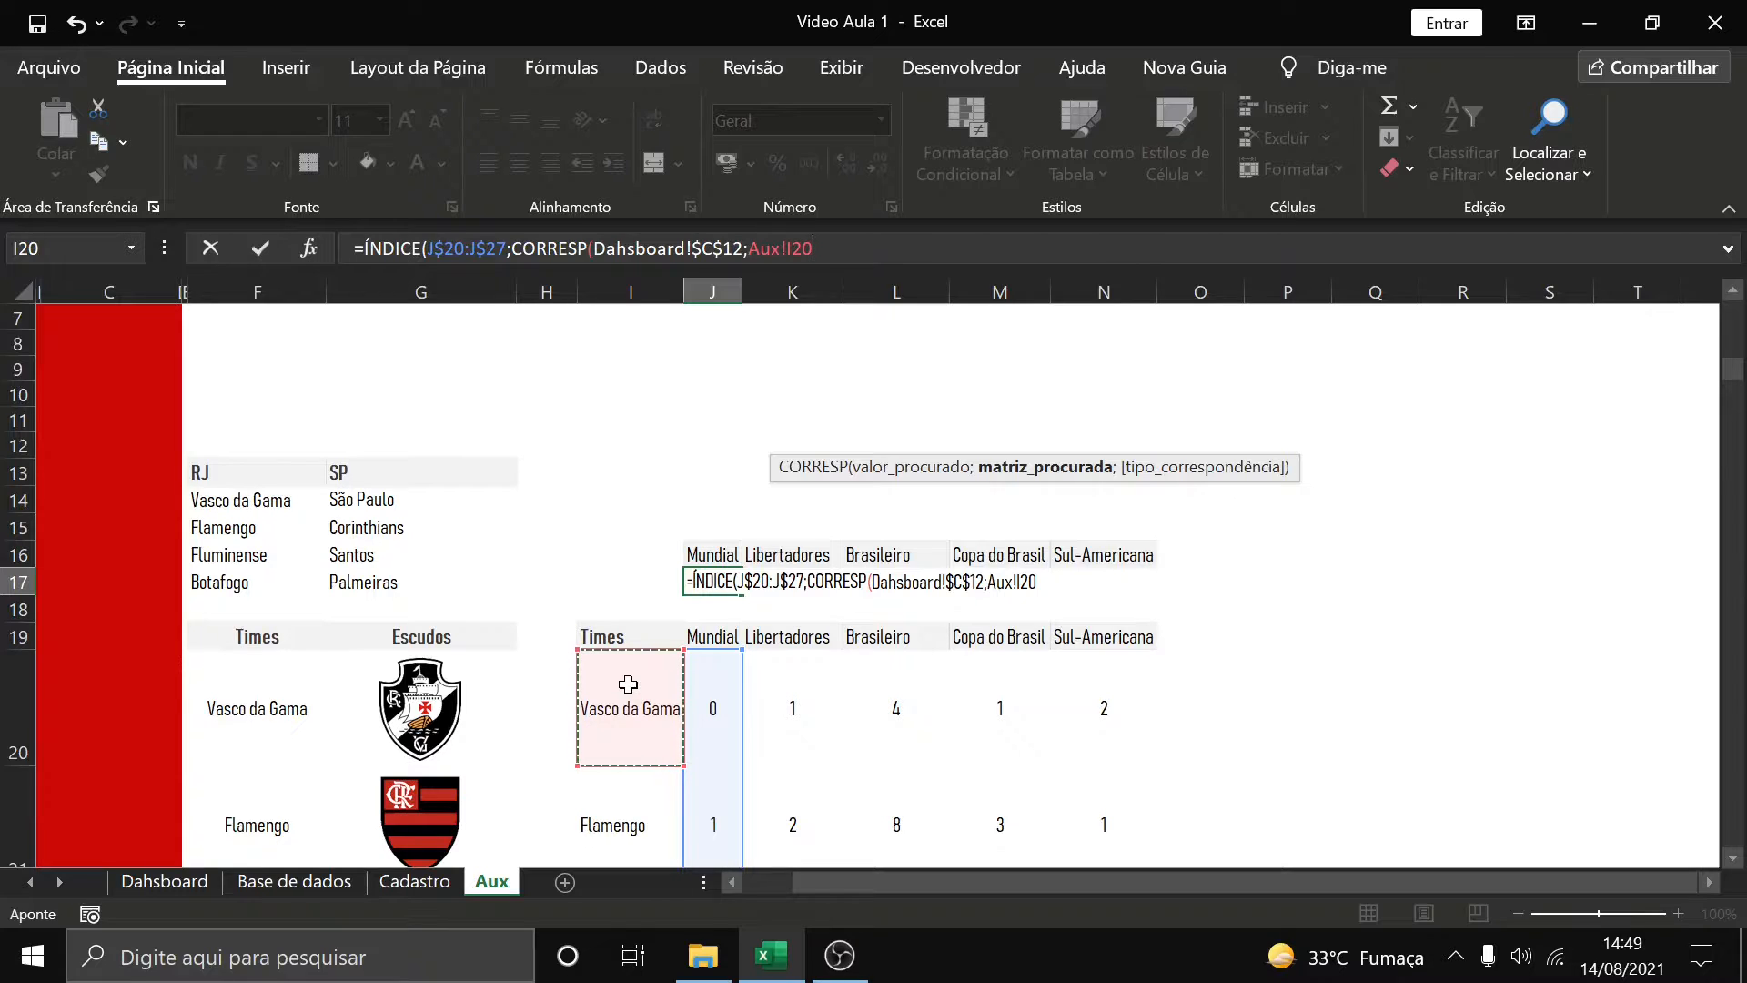
scroll(628, 685, "down", 5)
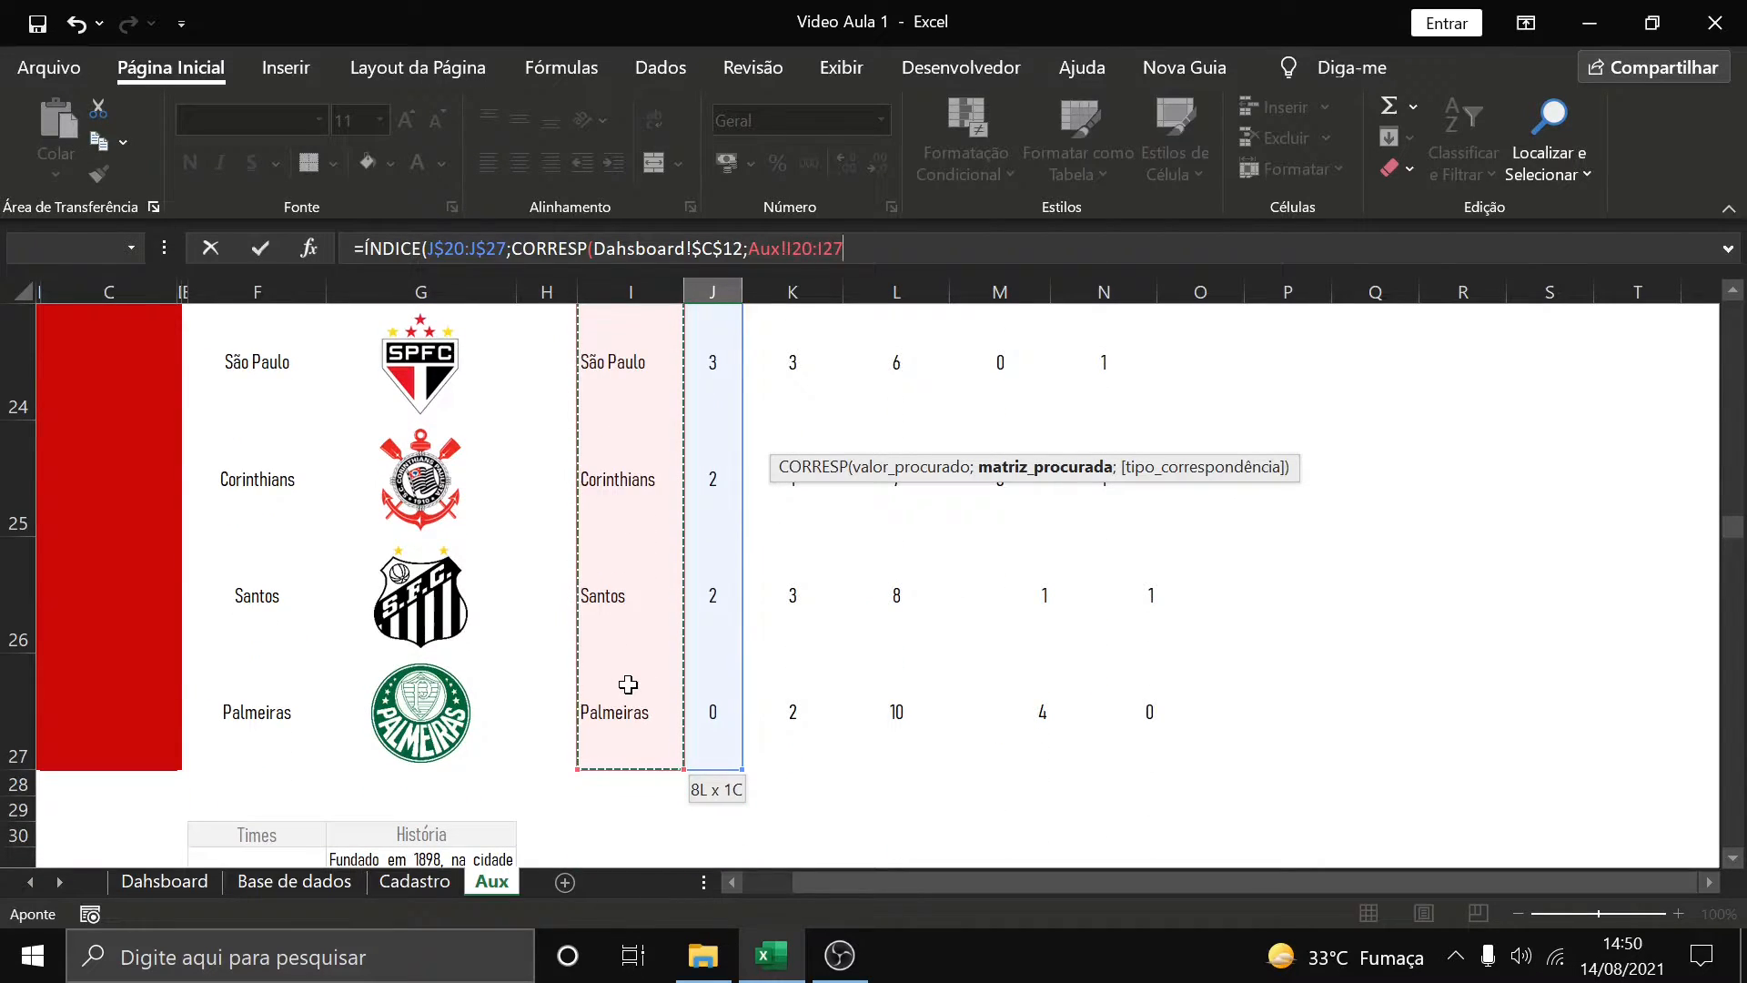
type(";")
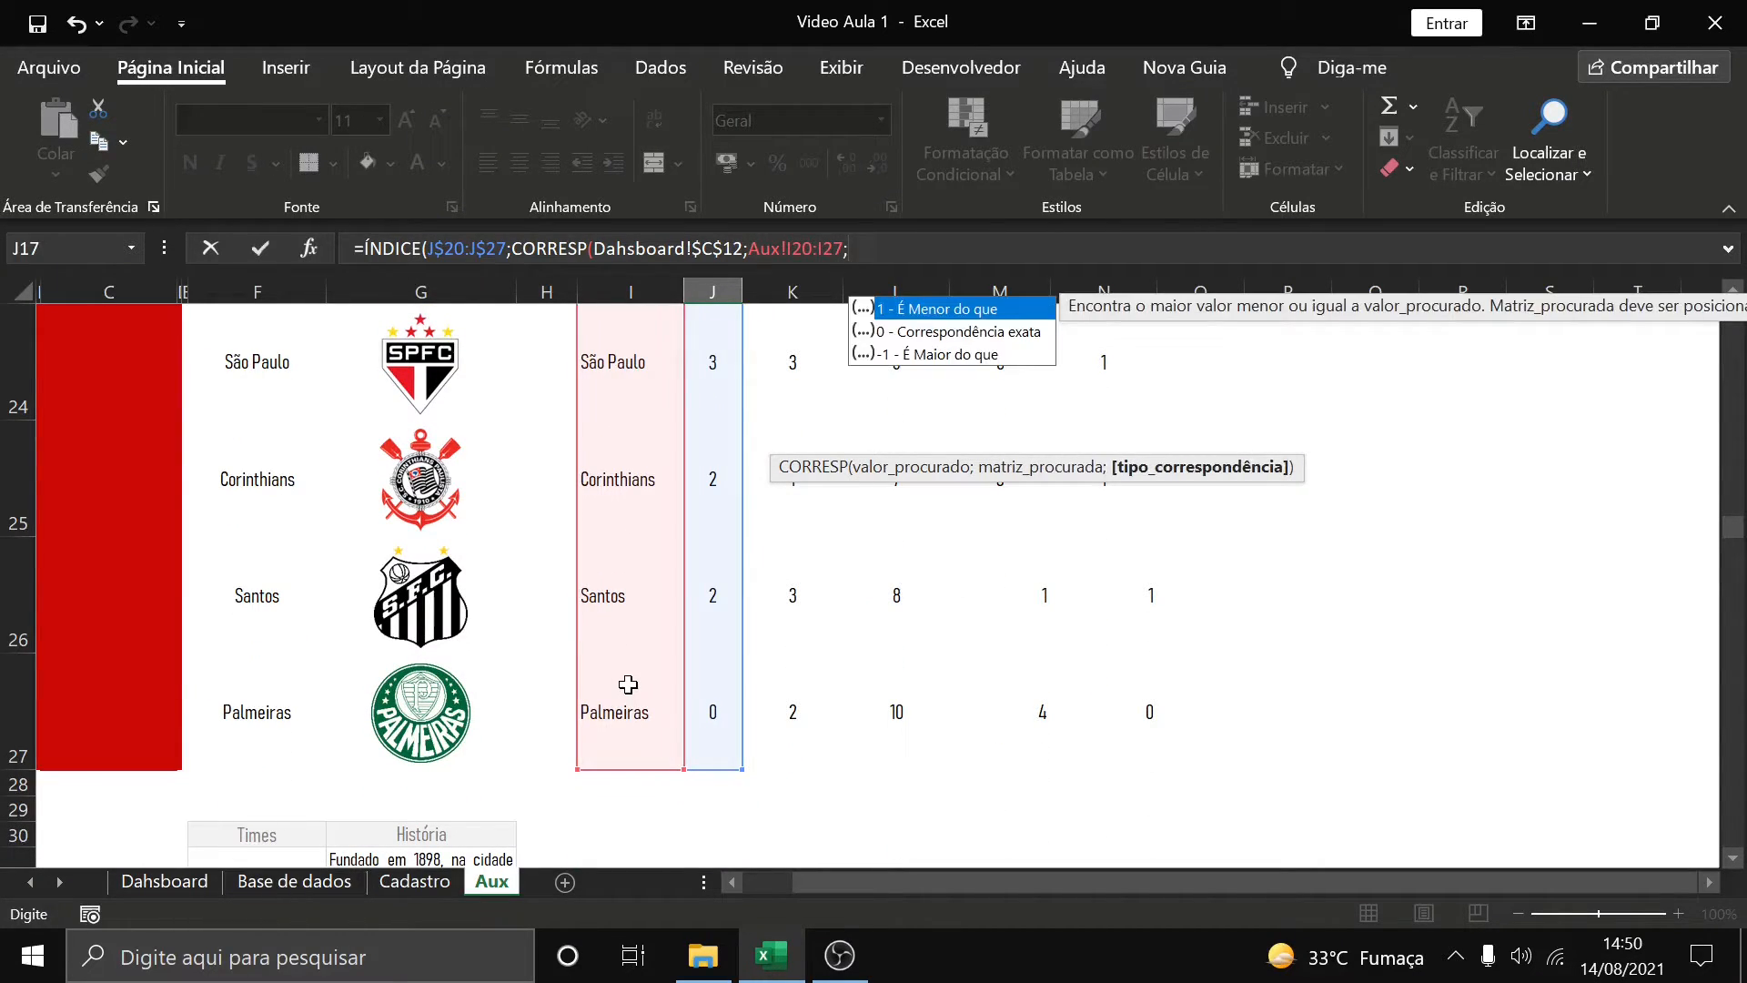
key("Down")
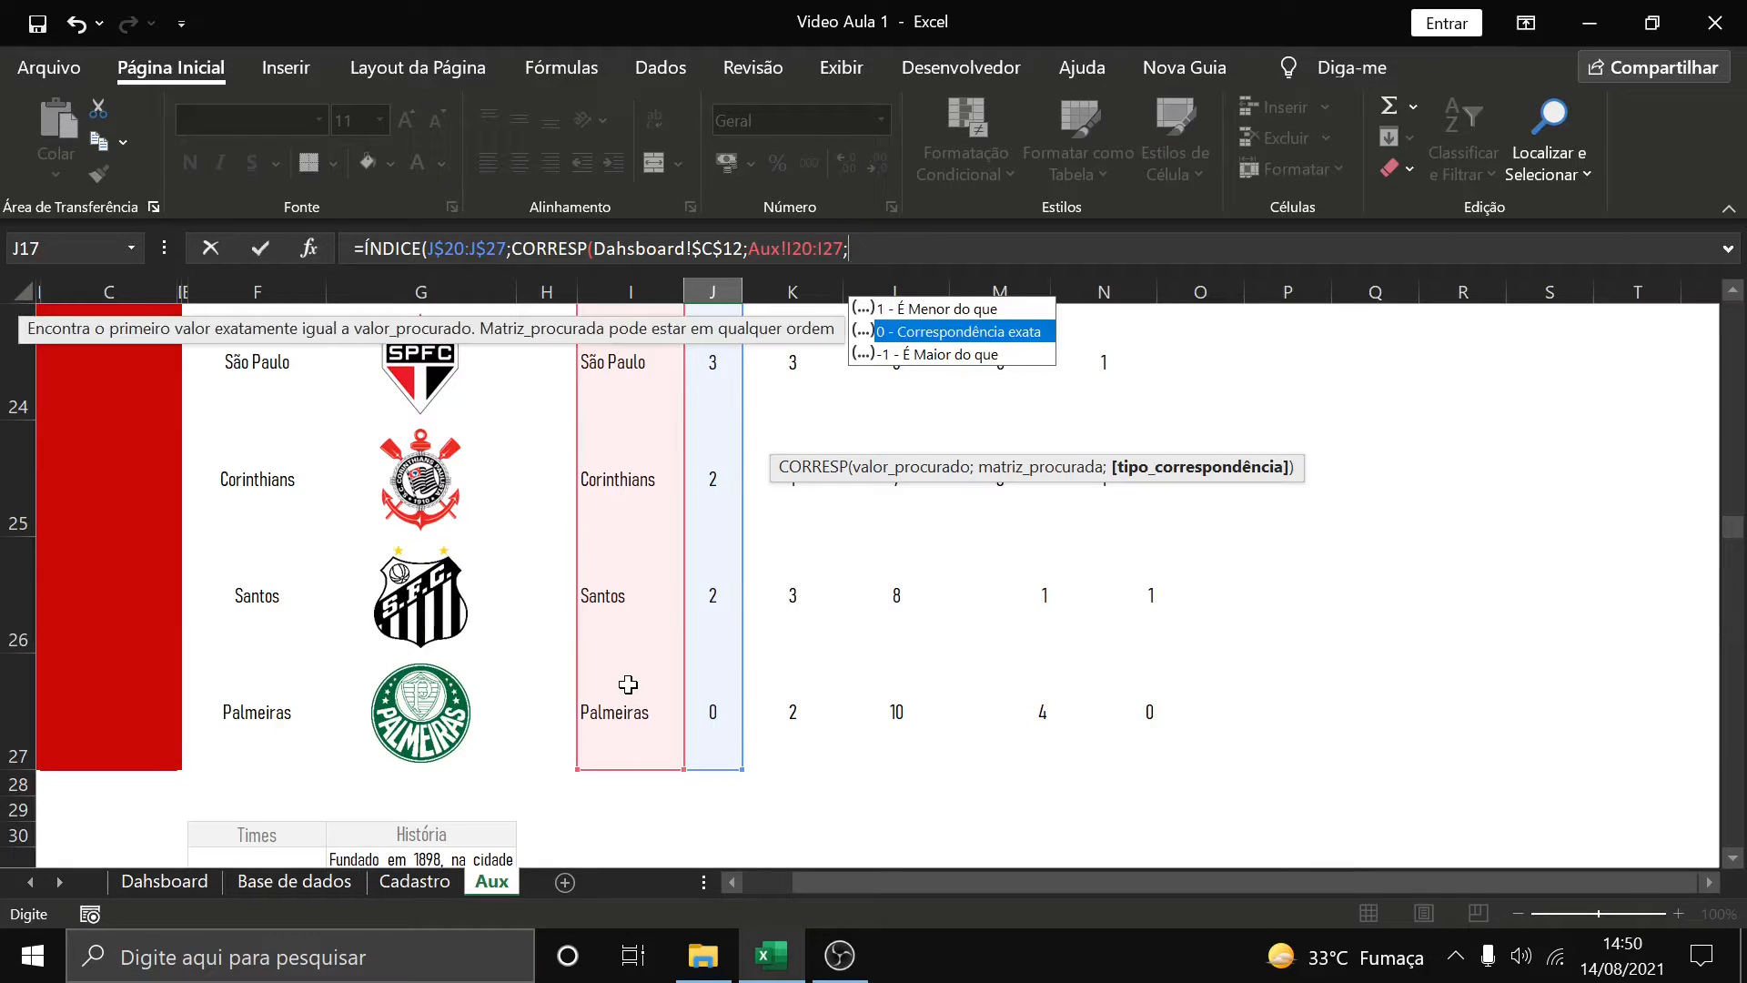
key("Tab")
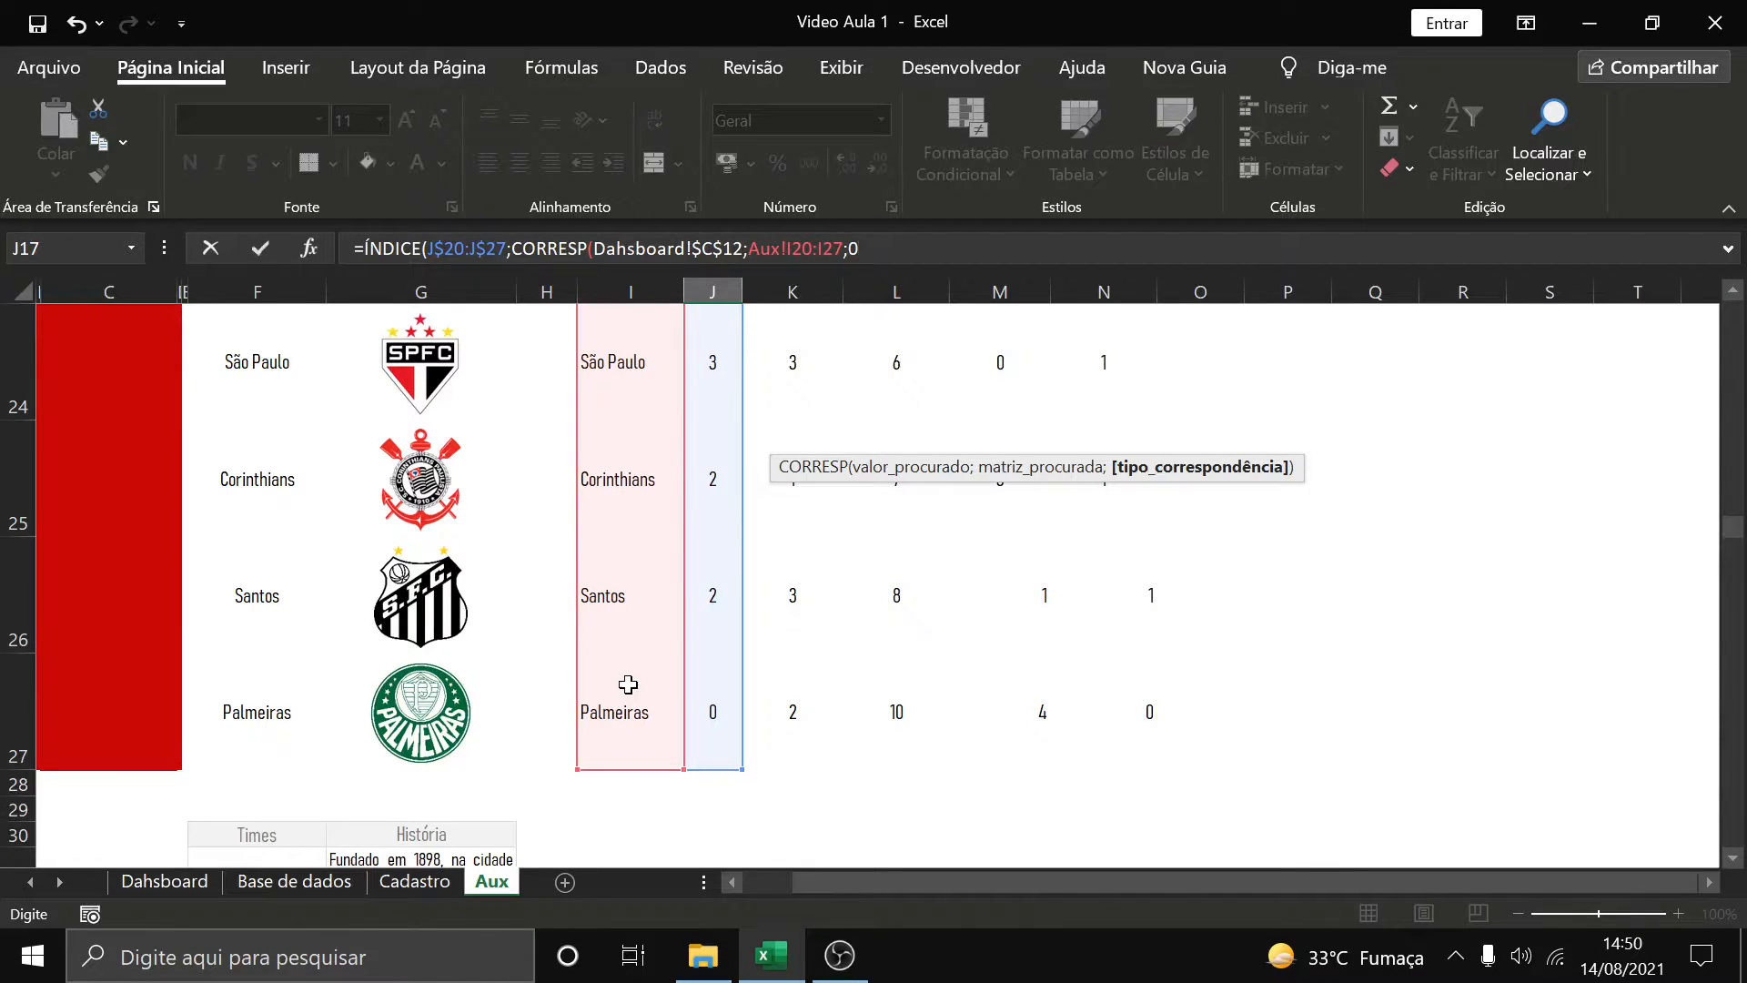
type(")")
key("Return")
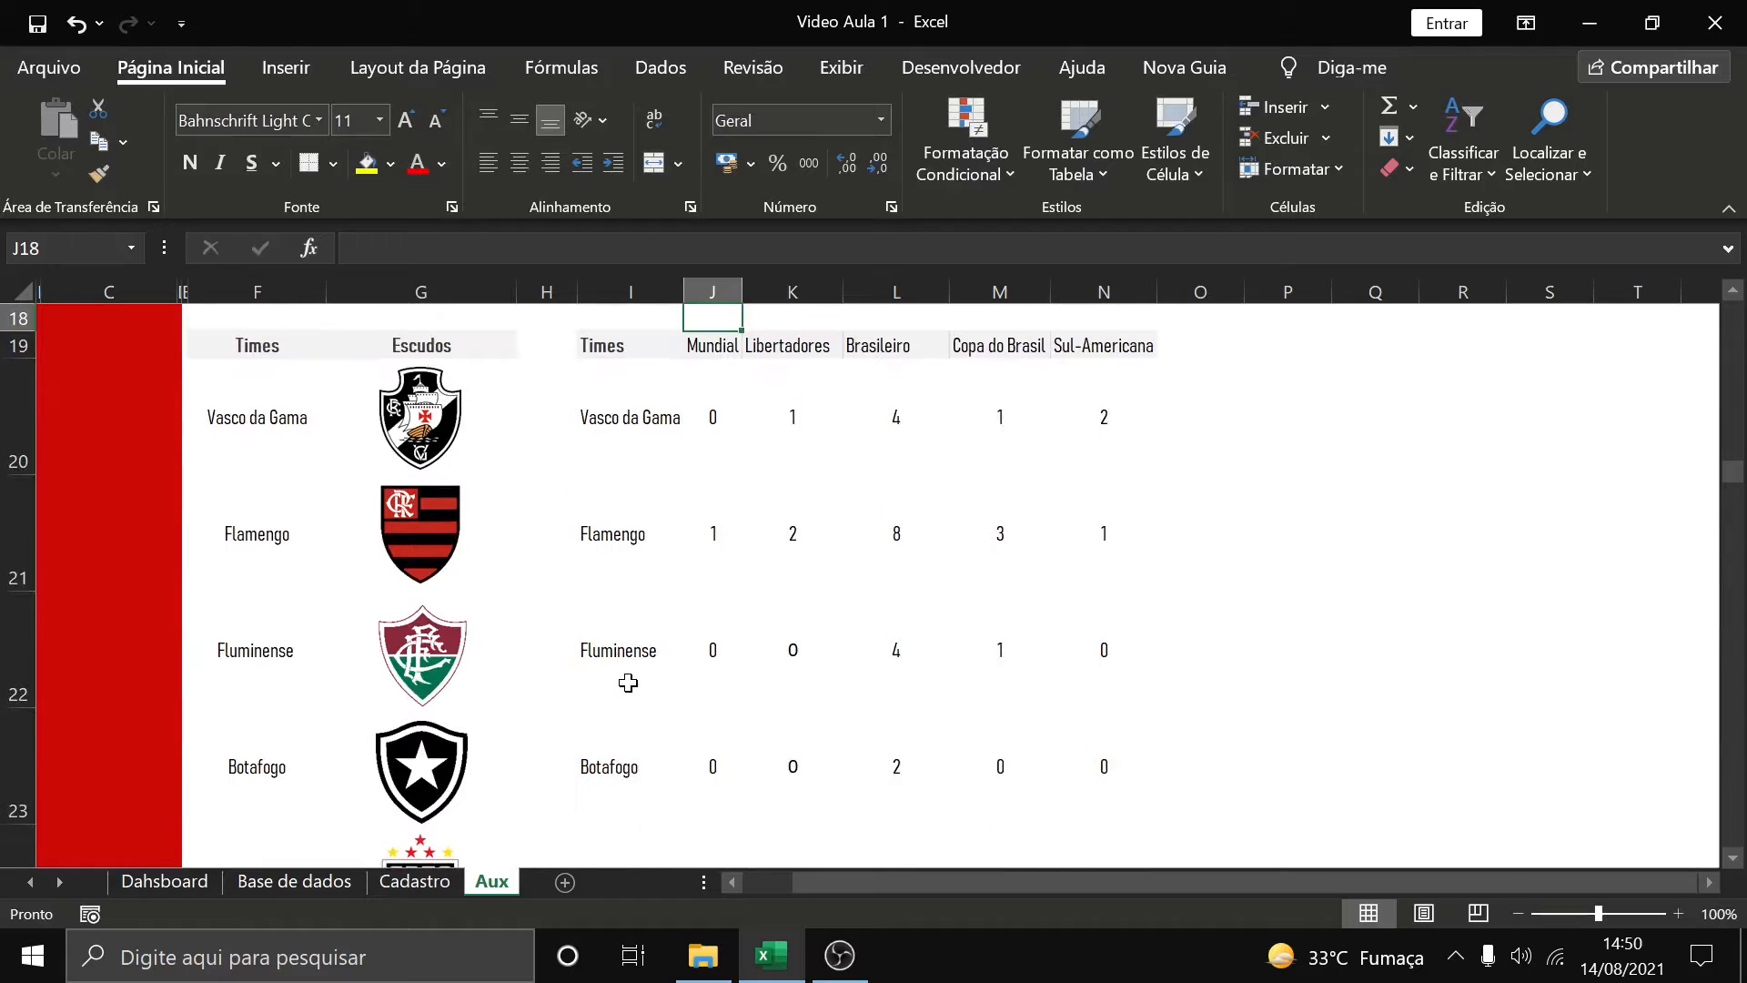
Centre the result in J17 and compare it with the team selected on the dashboard and Flamengo's Mundial entry
left_click(706, 455)
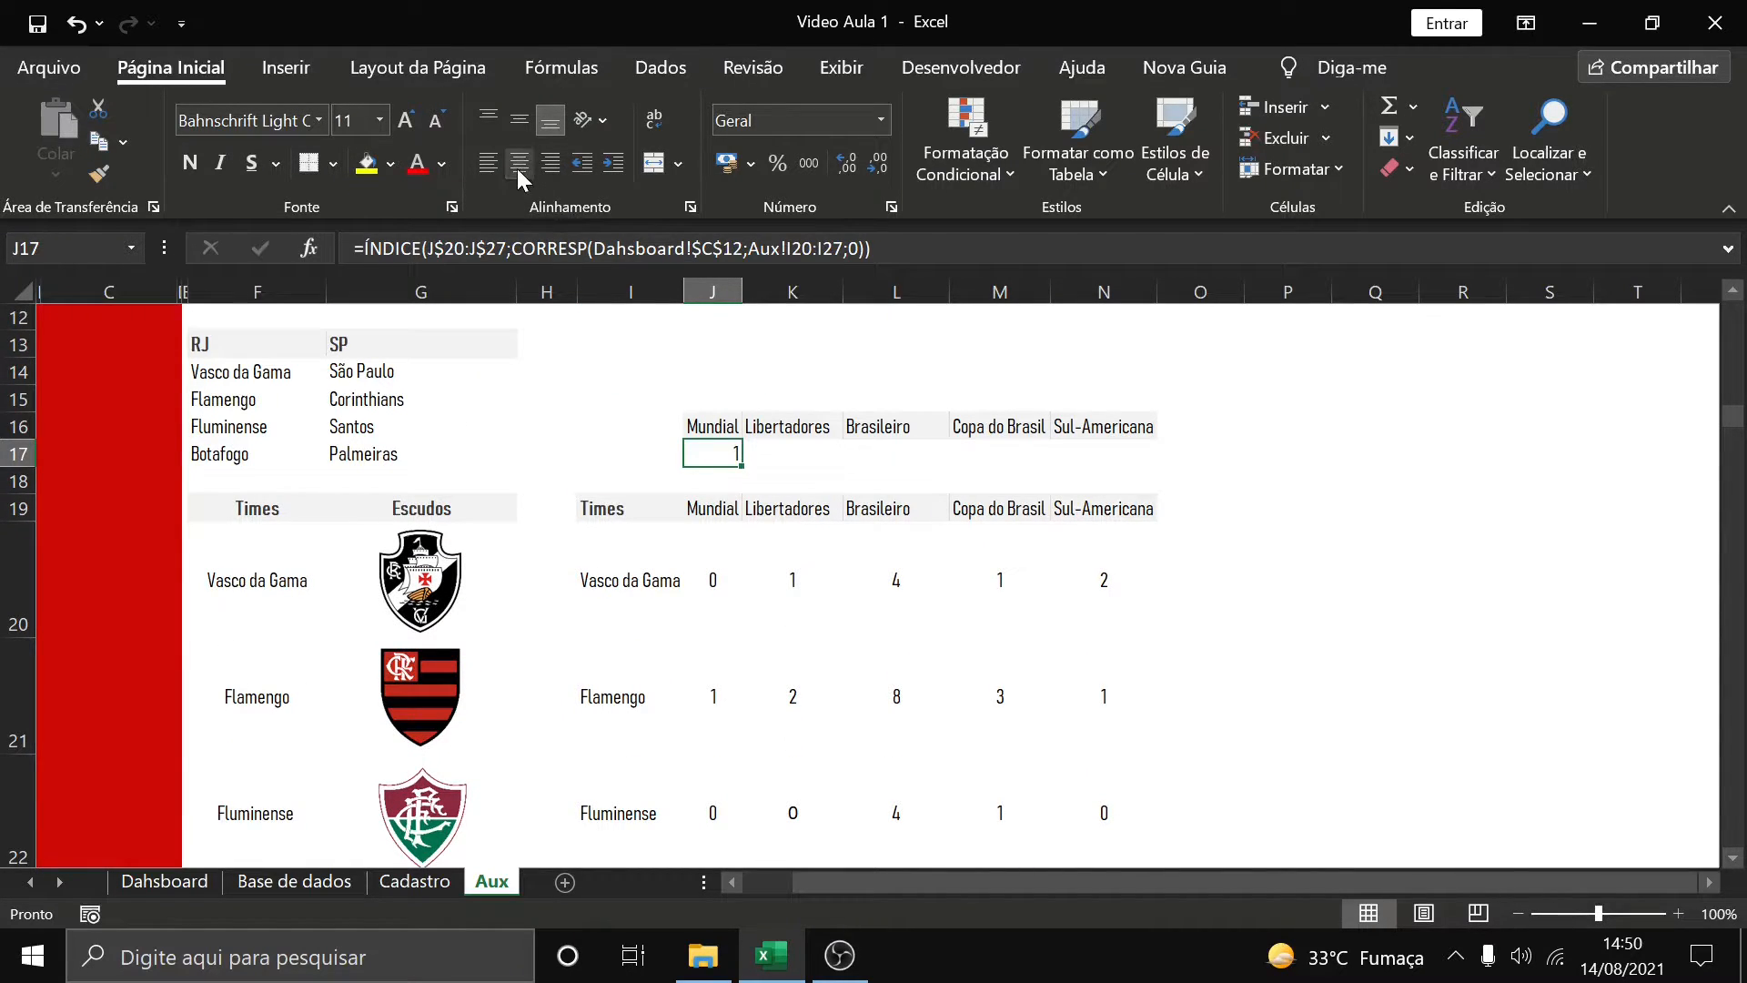
left_click(166, 880)
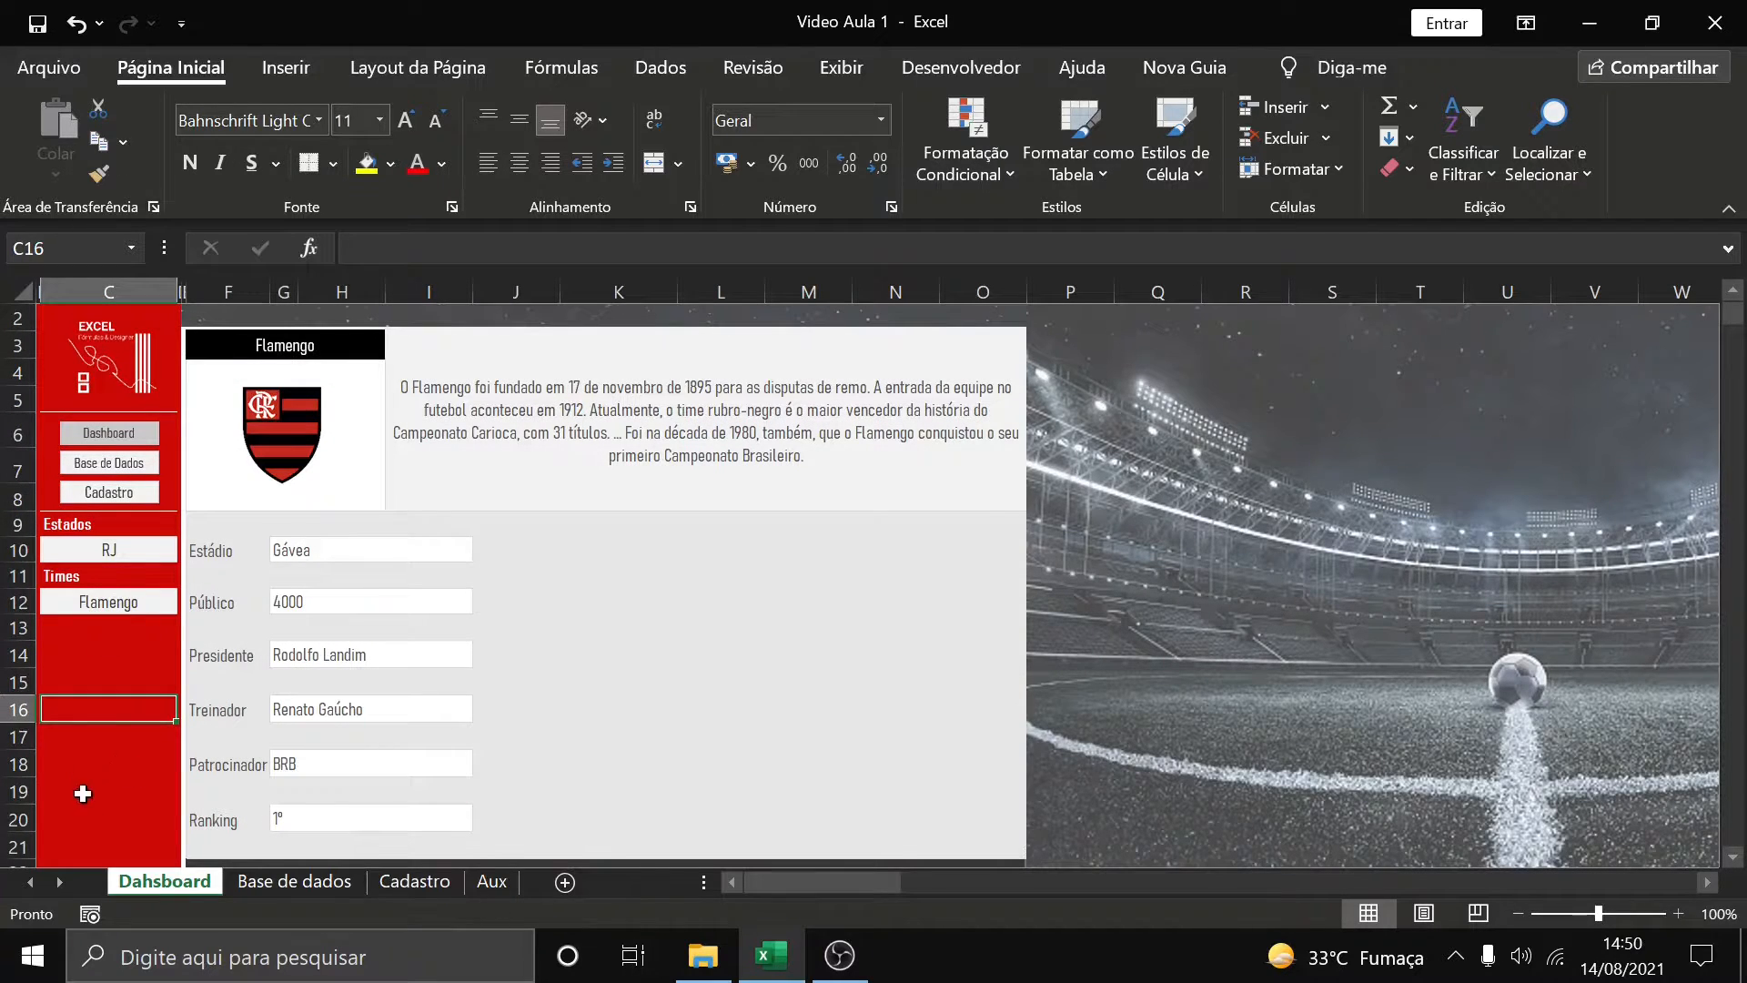
left_click(492, 881)
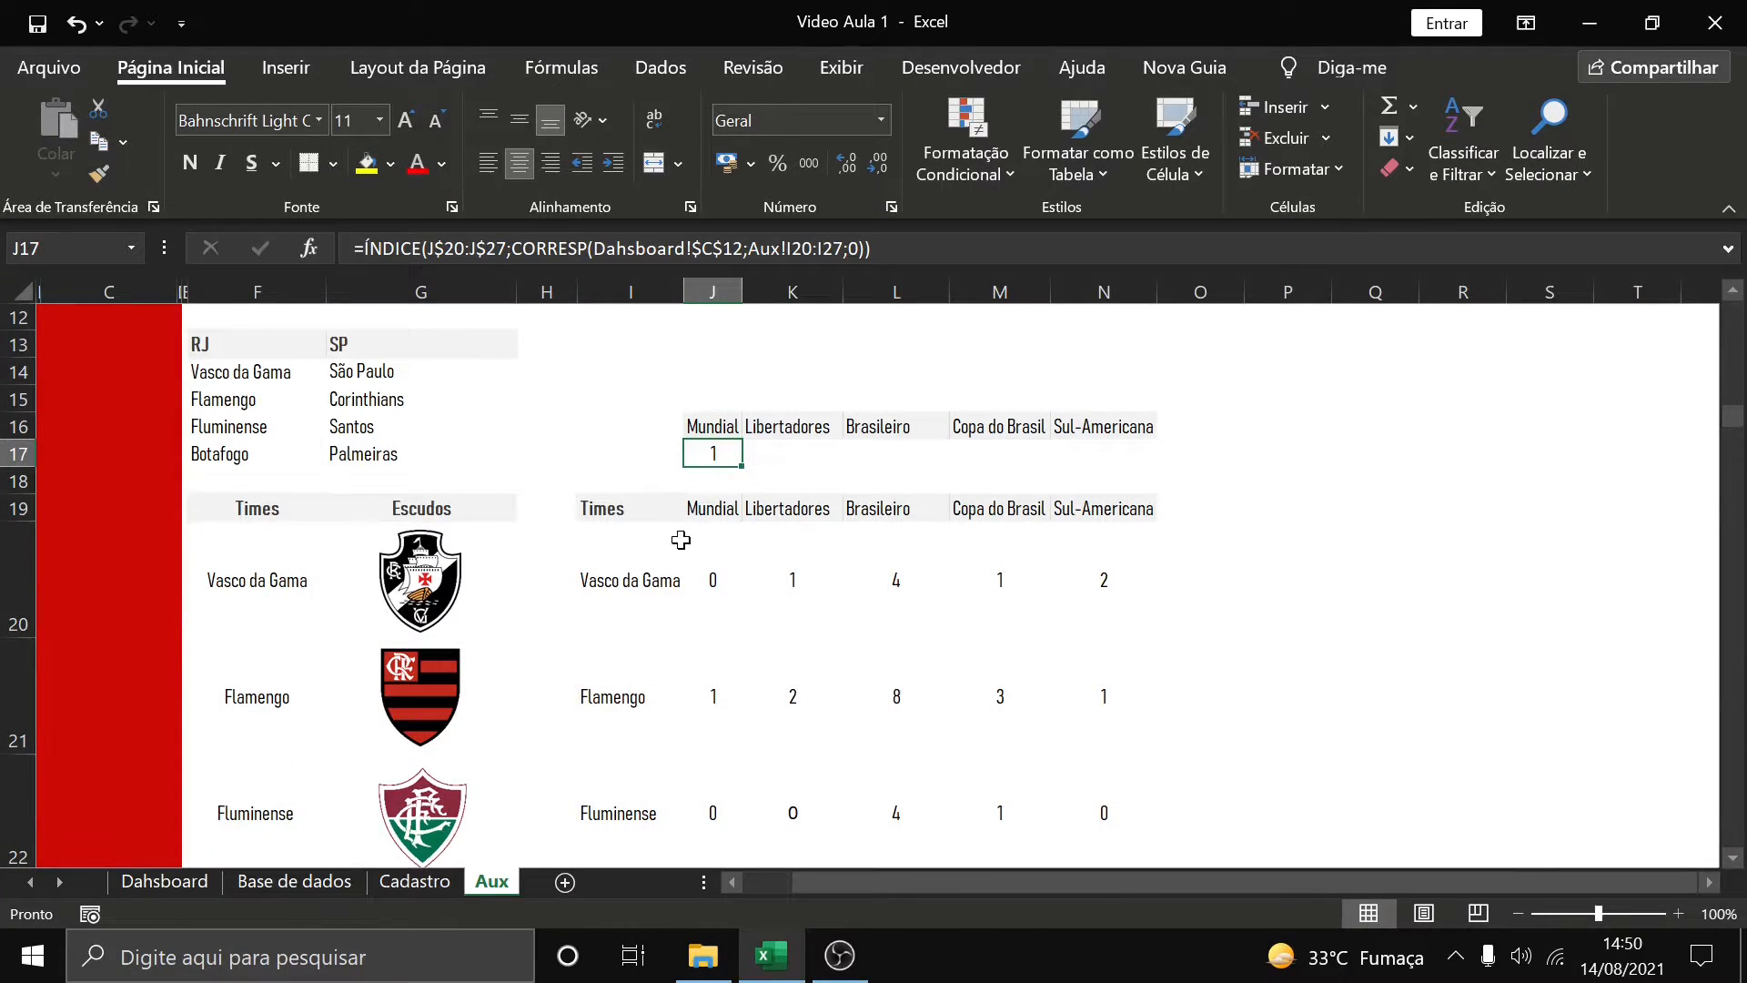
left_click(694, 703)
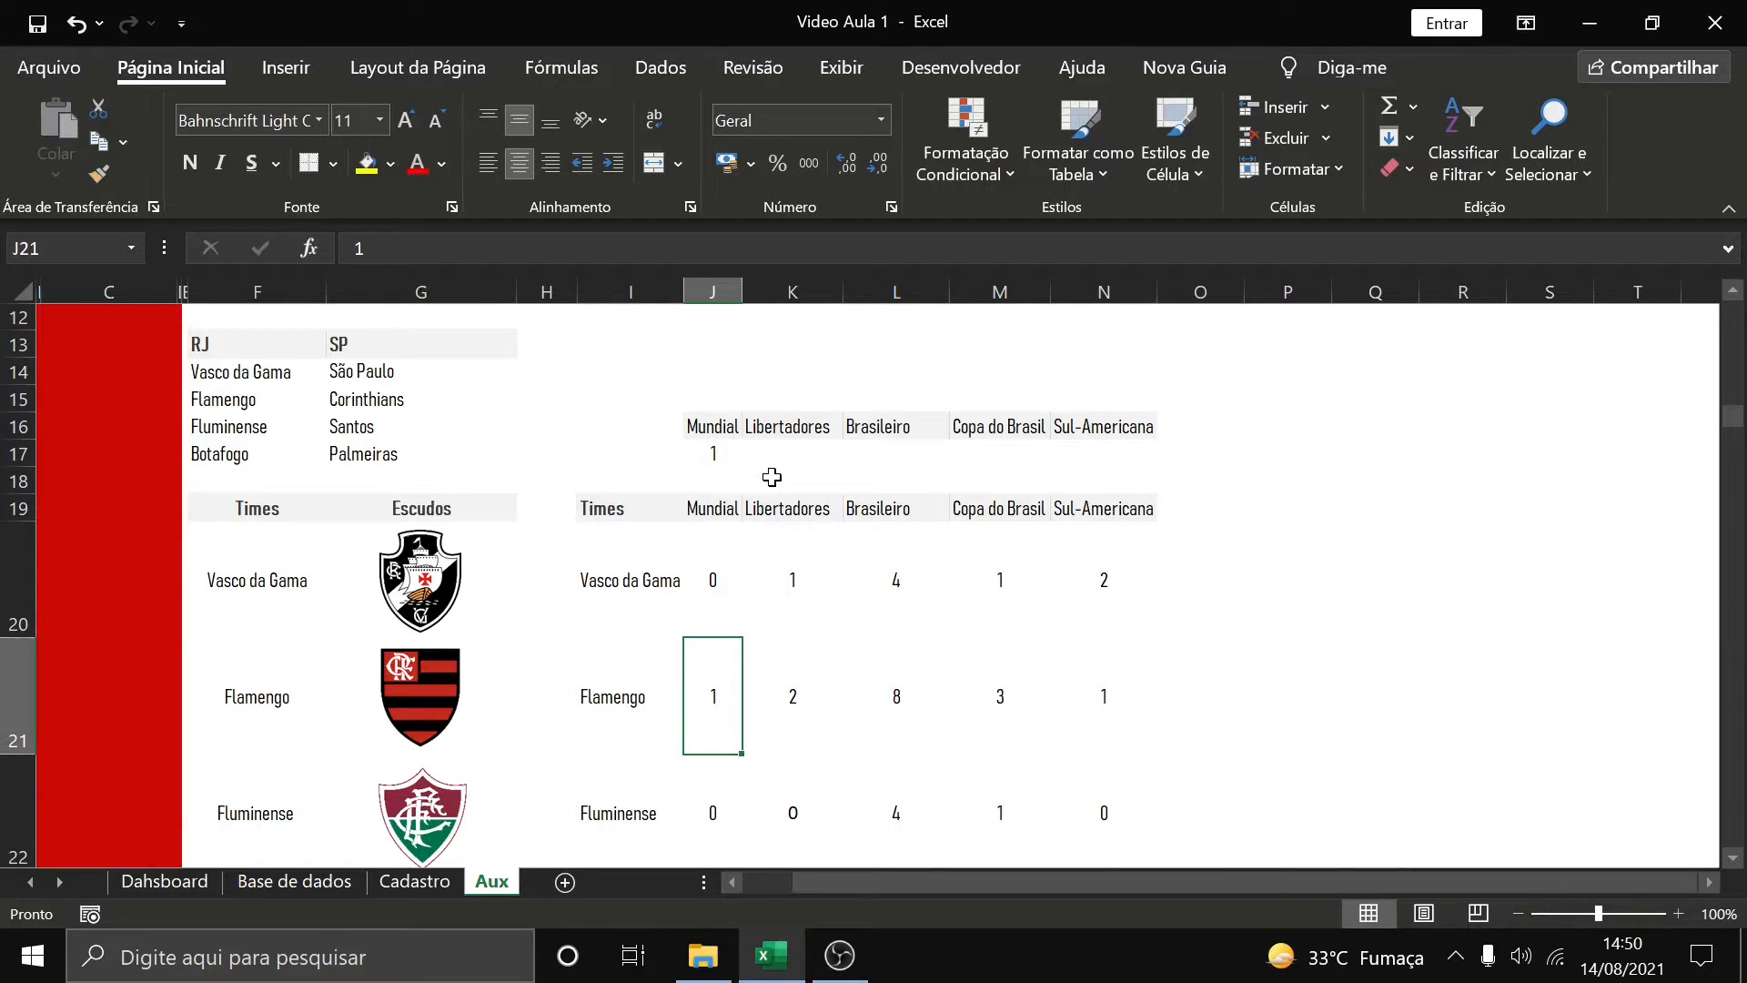
Try to fill the J17 formula across the other competitions through N17
left_click(714, 455)
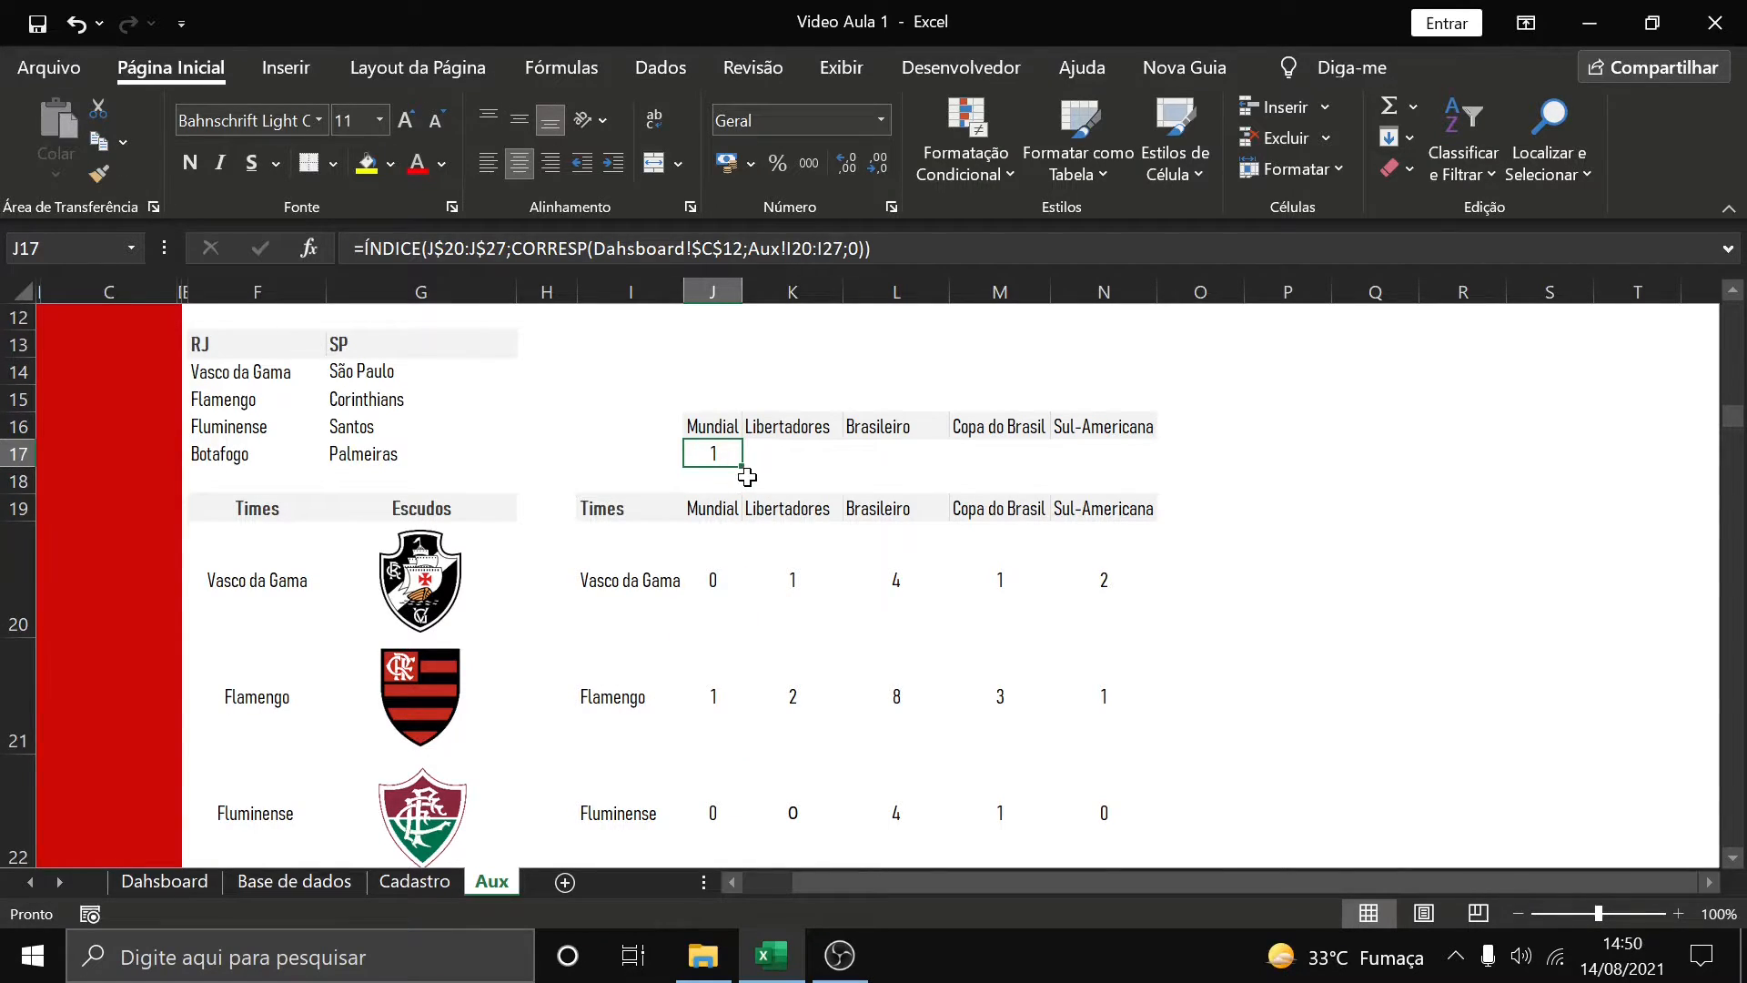
left_click_drag(743, 469, 1160, 449)
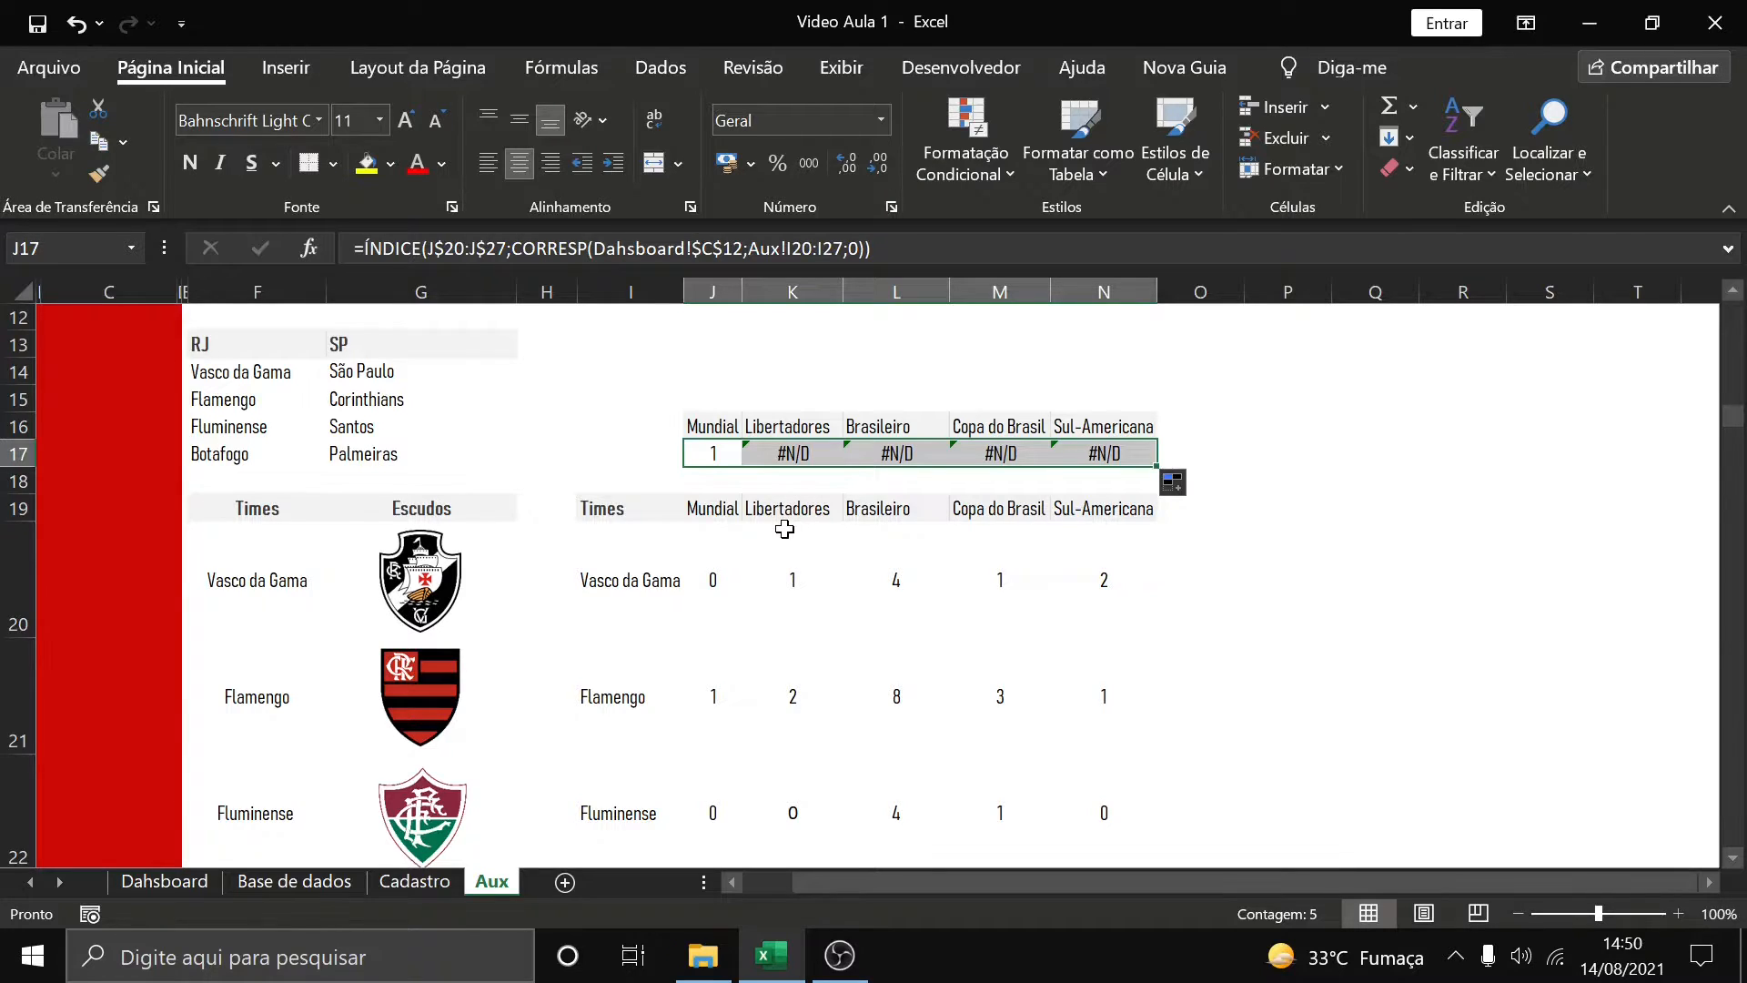
Make the CORRESP lookup range in J17 absolute as Aux!$I$20:$I$27 and fill the formula across to N17
left_click(713, 455)
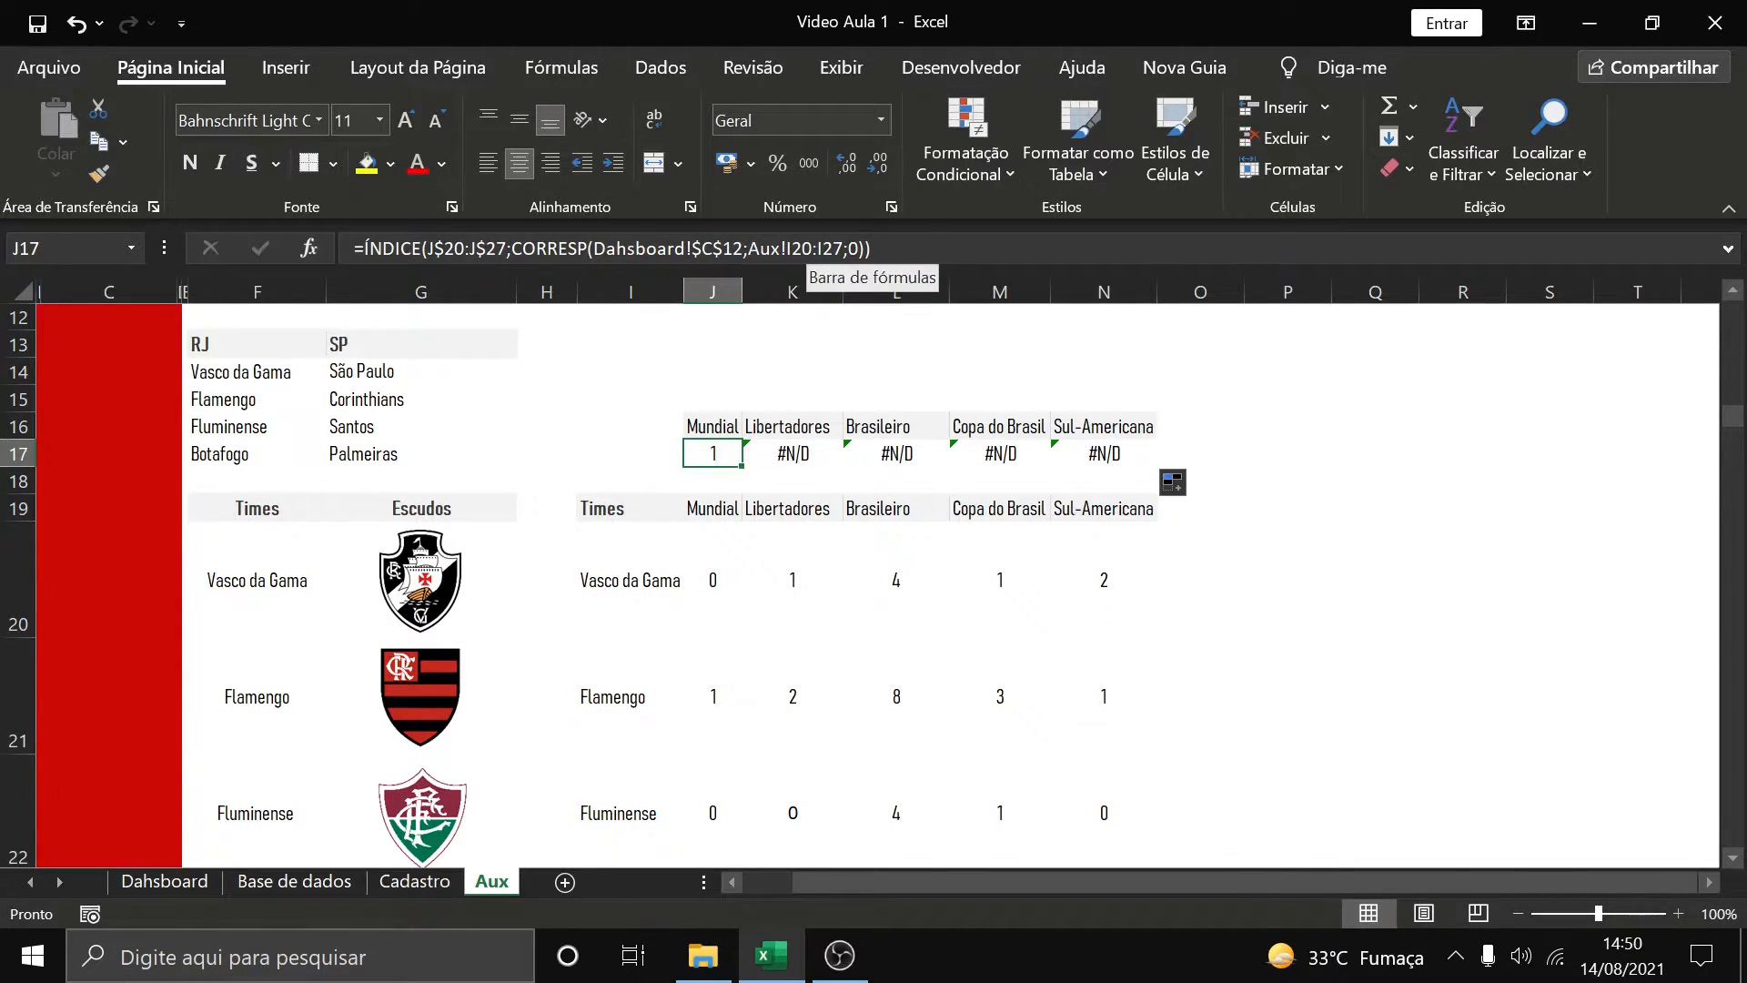
key("F2")
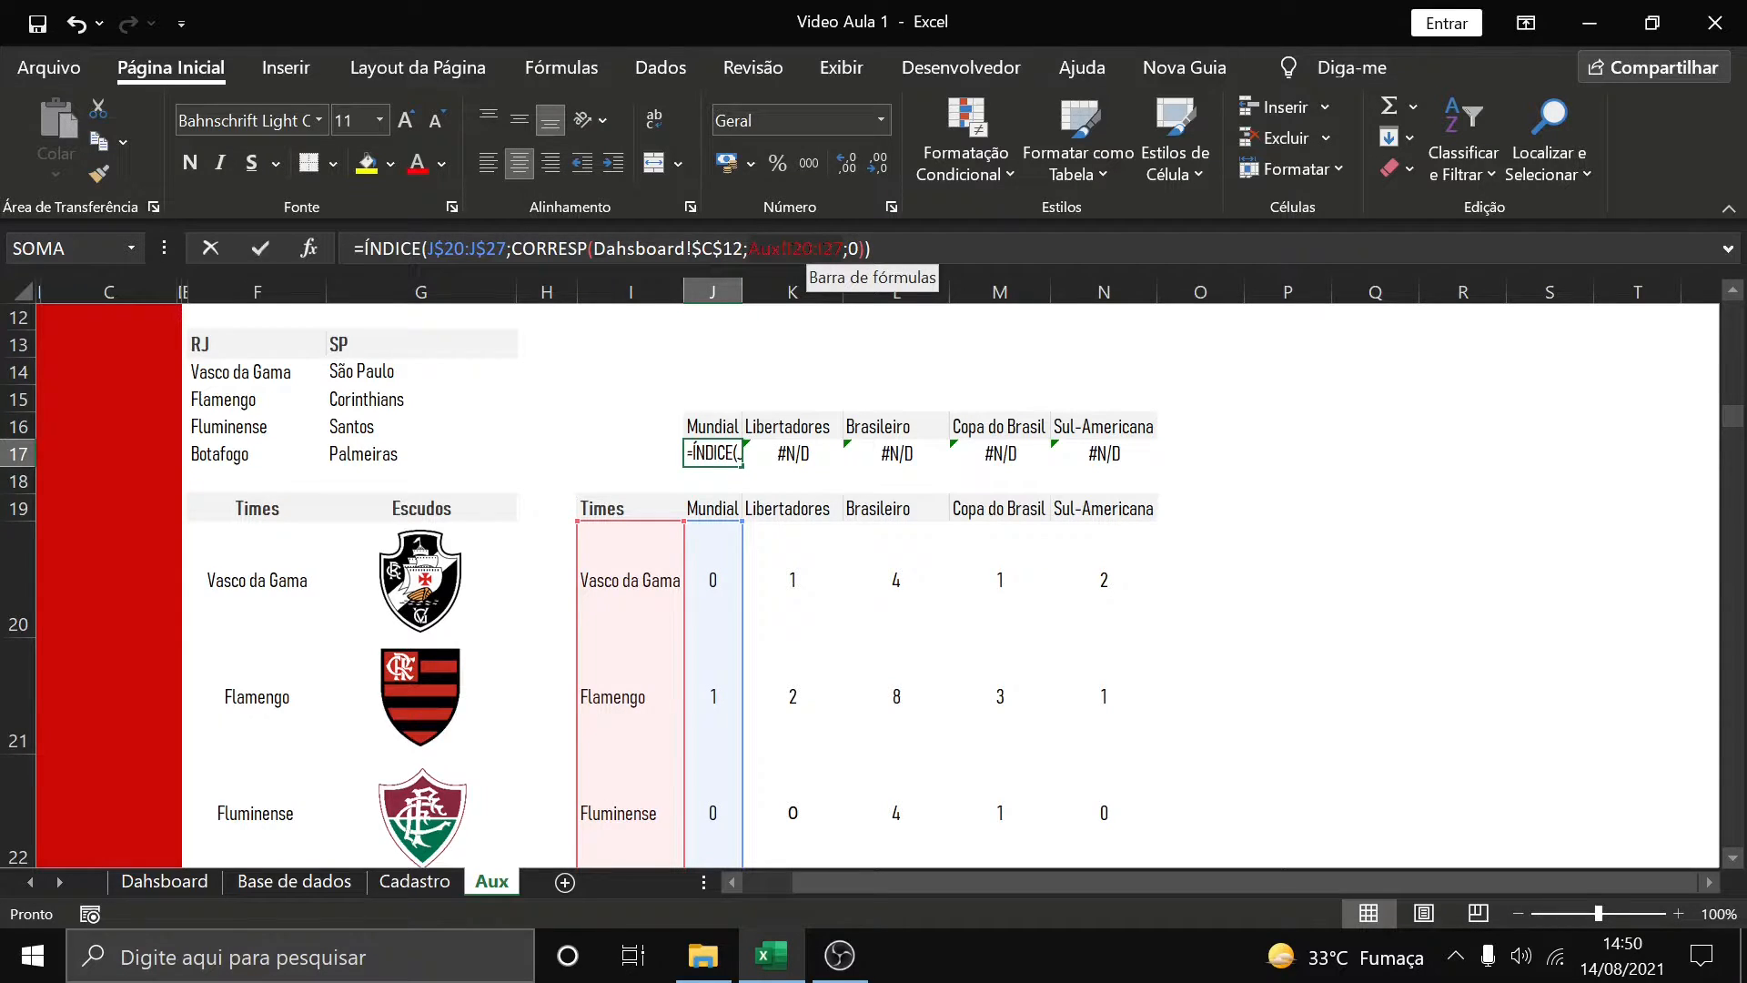
left_click(806, 248)
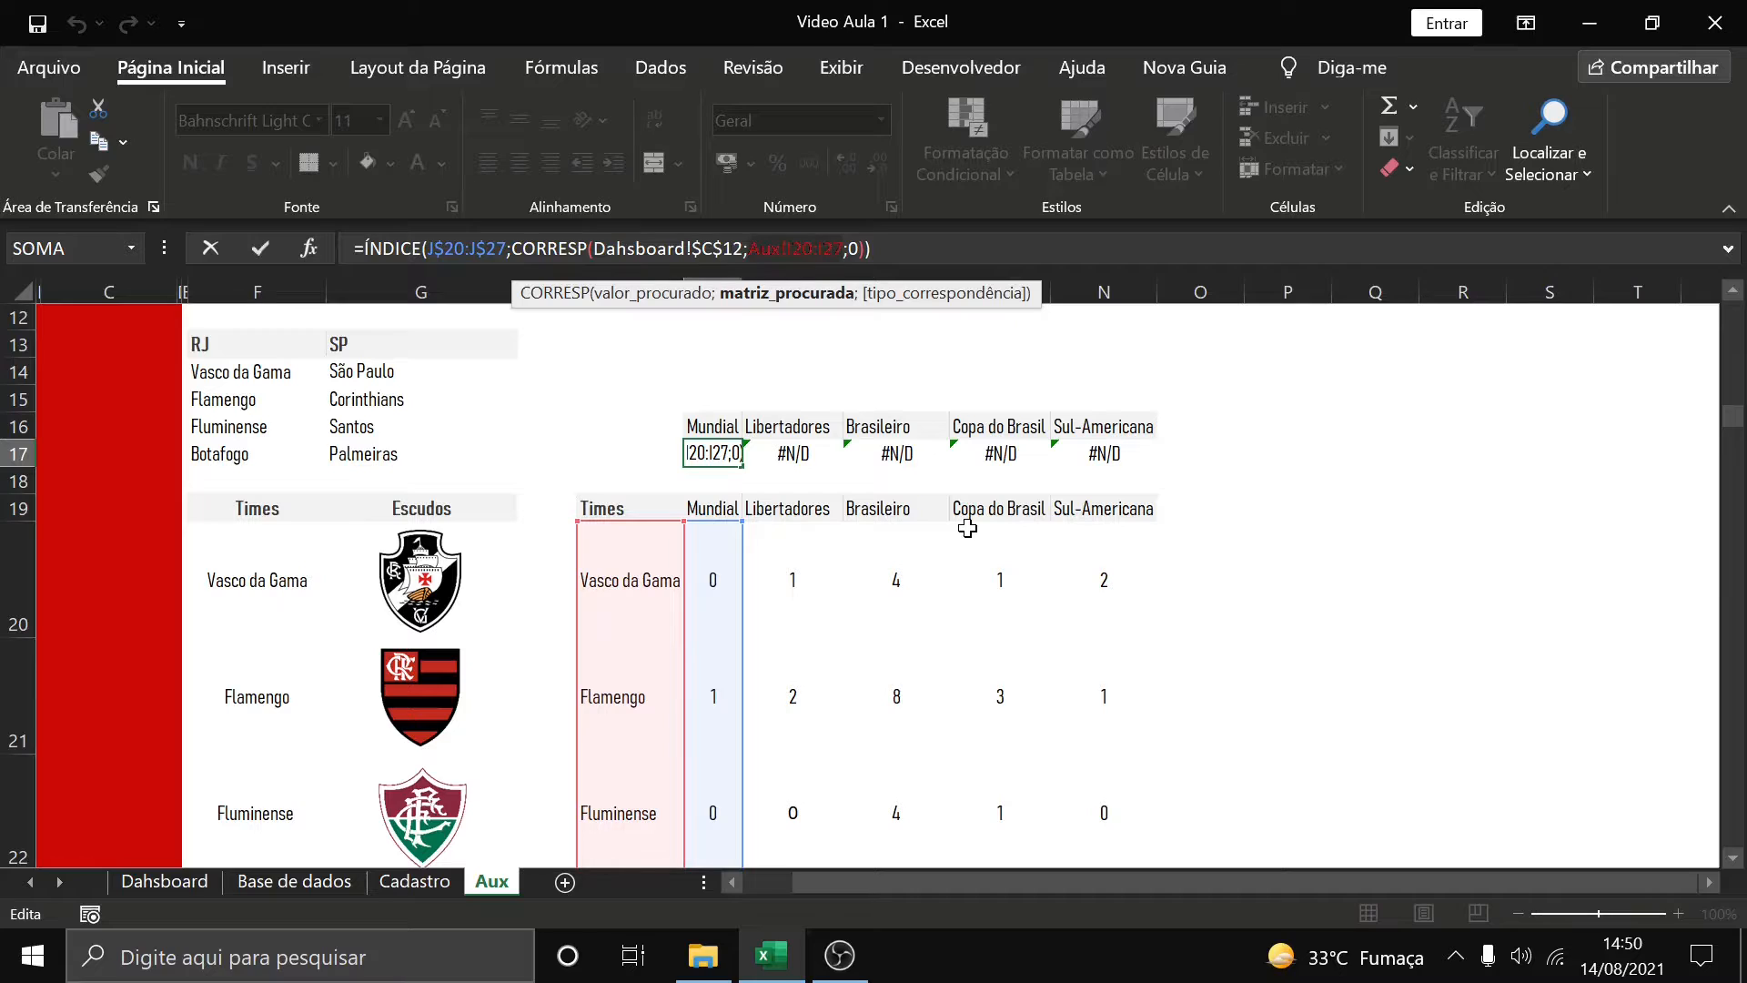
key("F4")
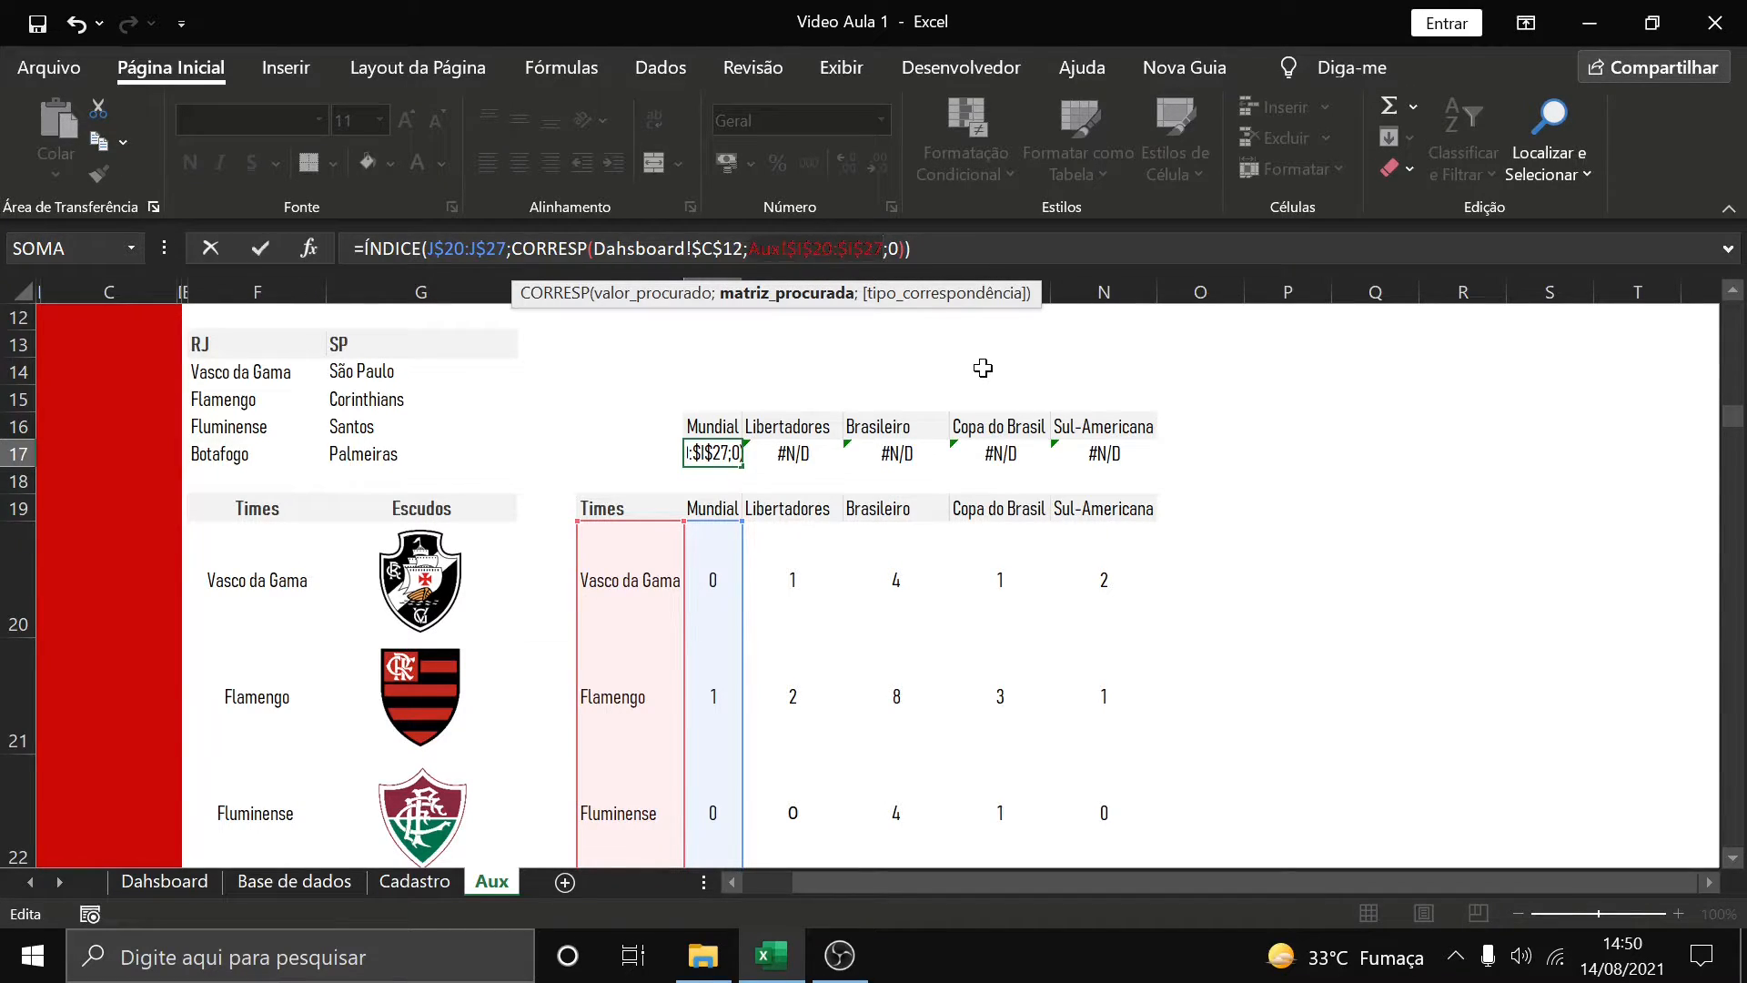
key("Return")
left_click(710, 454)
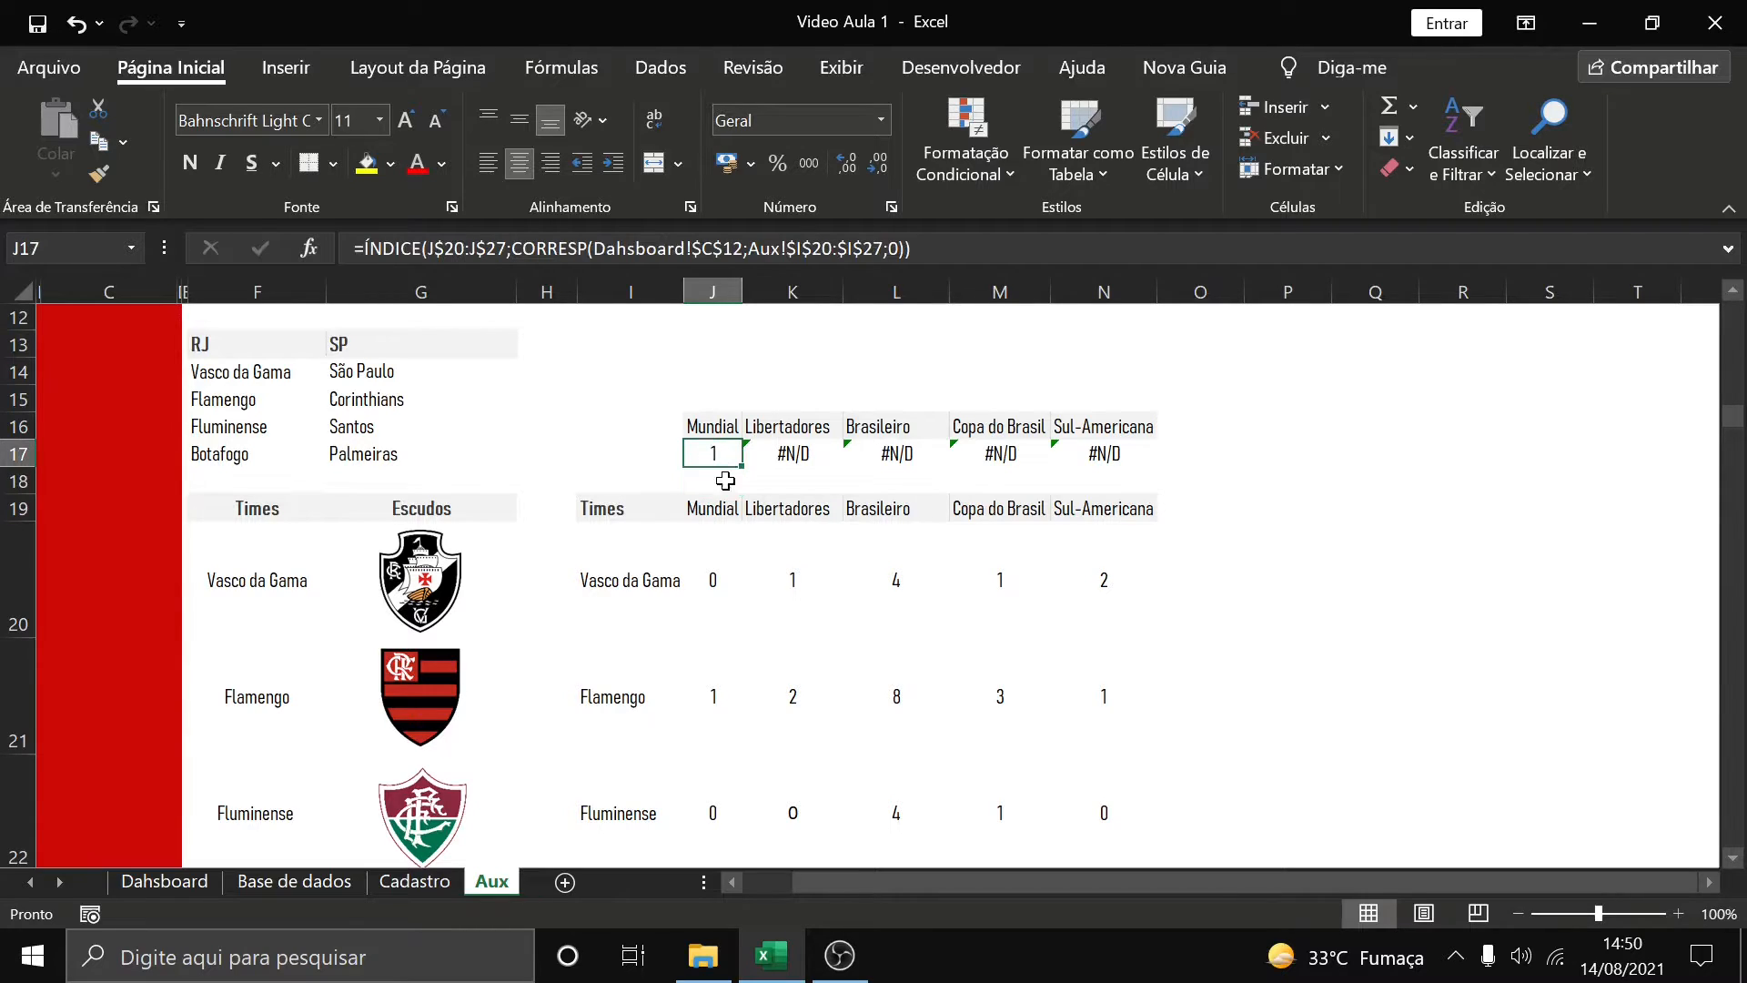
left_click_drag(746, 466, 1131, 451)
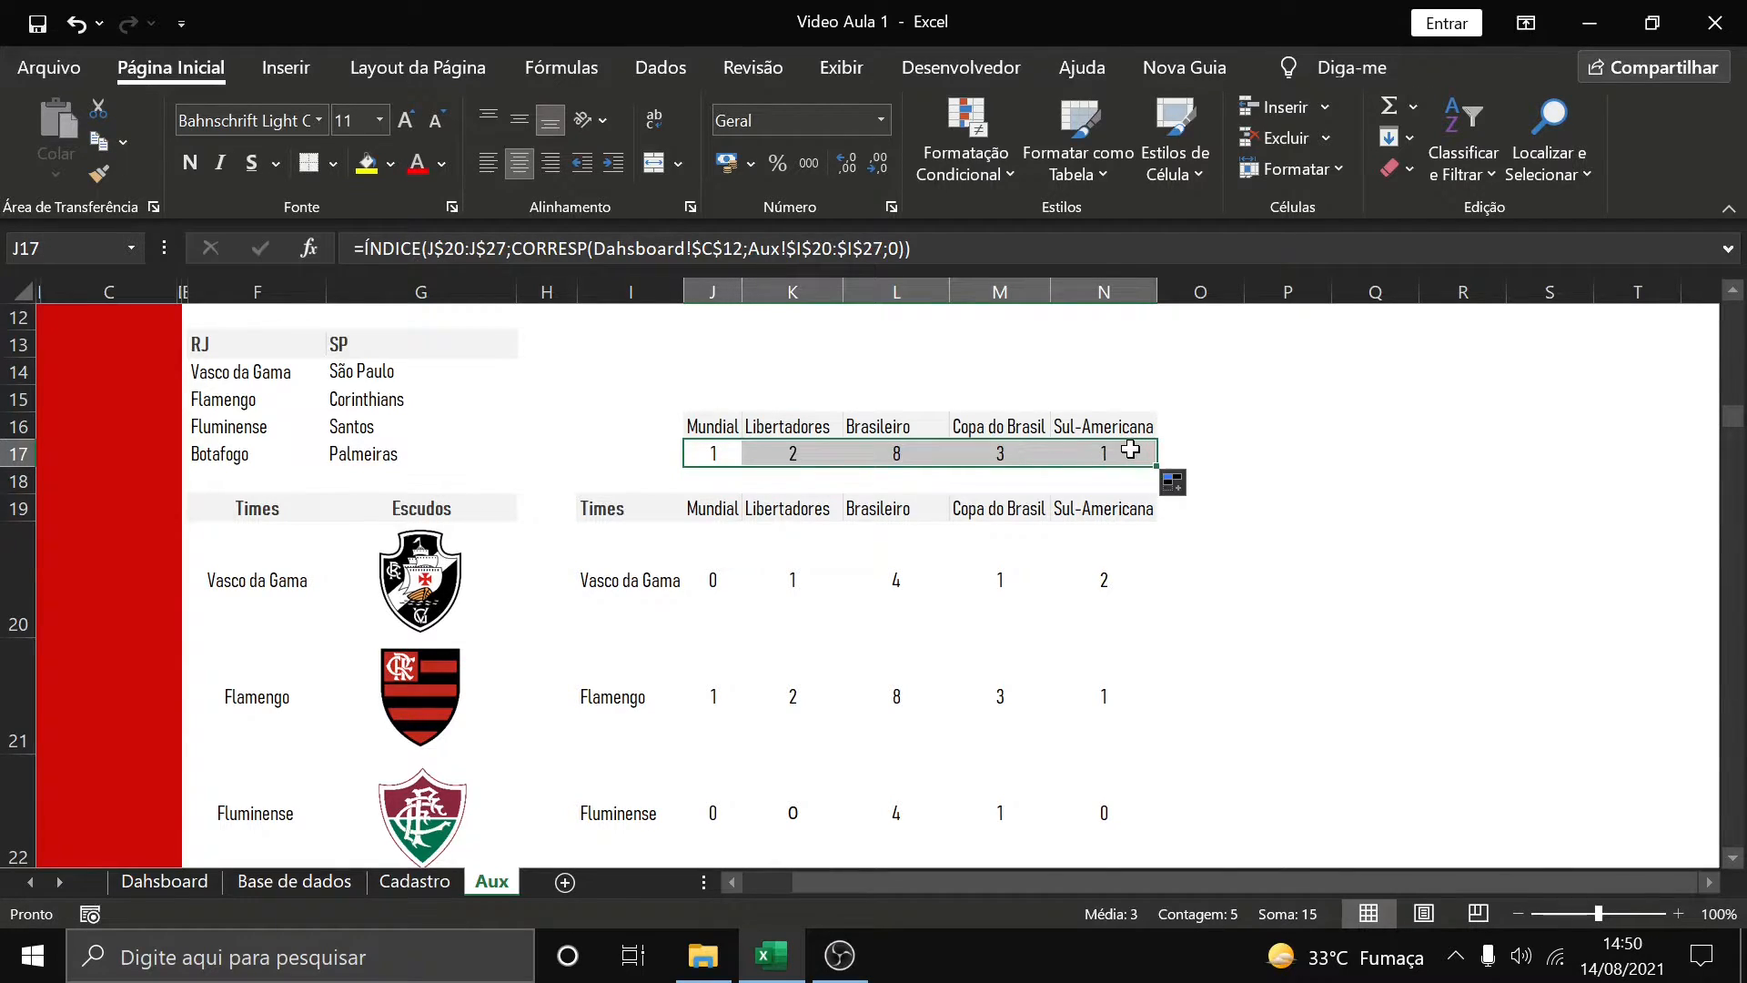
left_click(1210, 398)
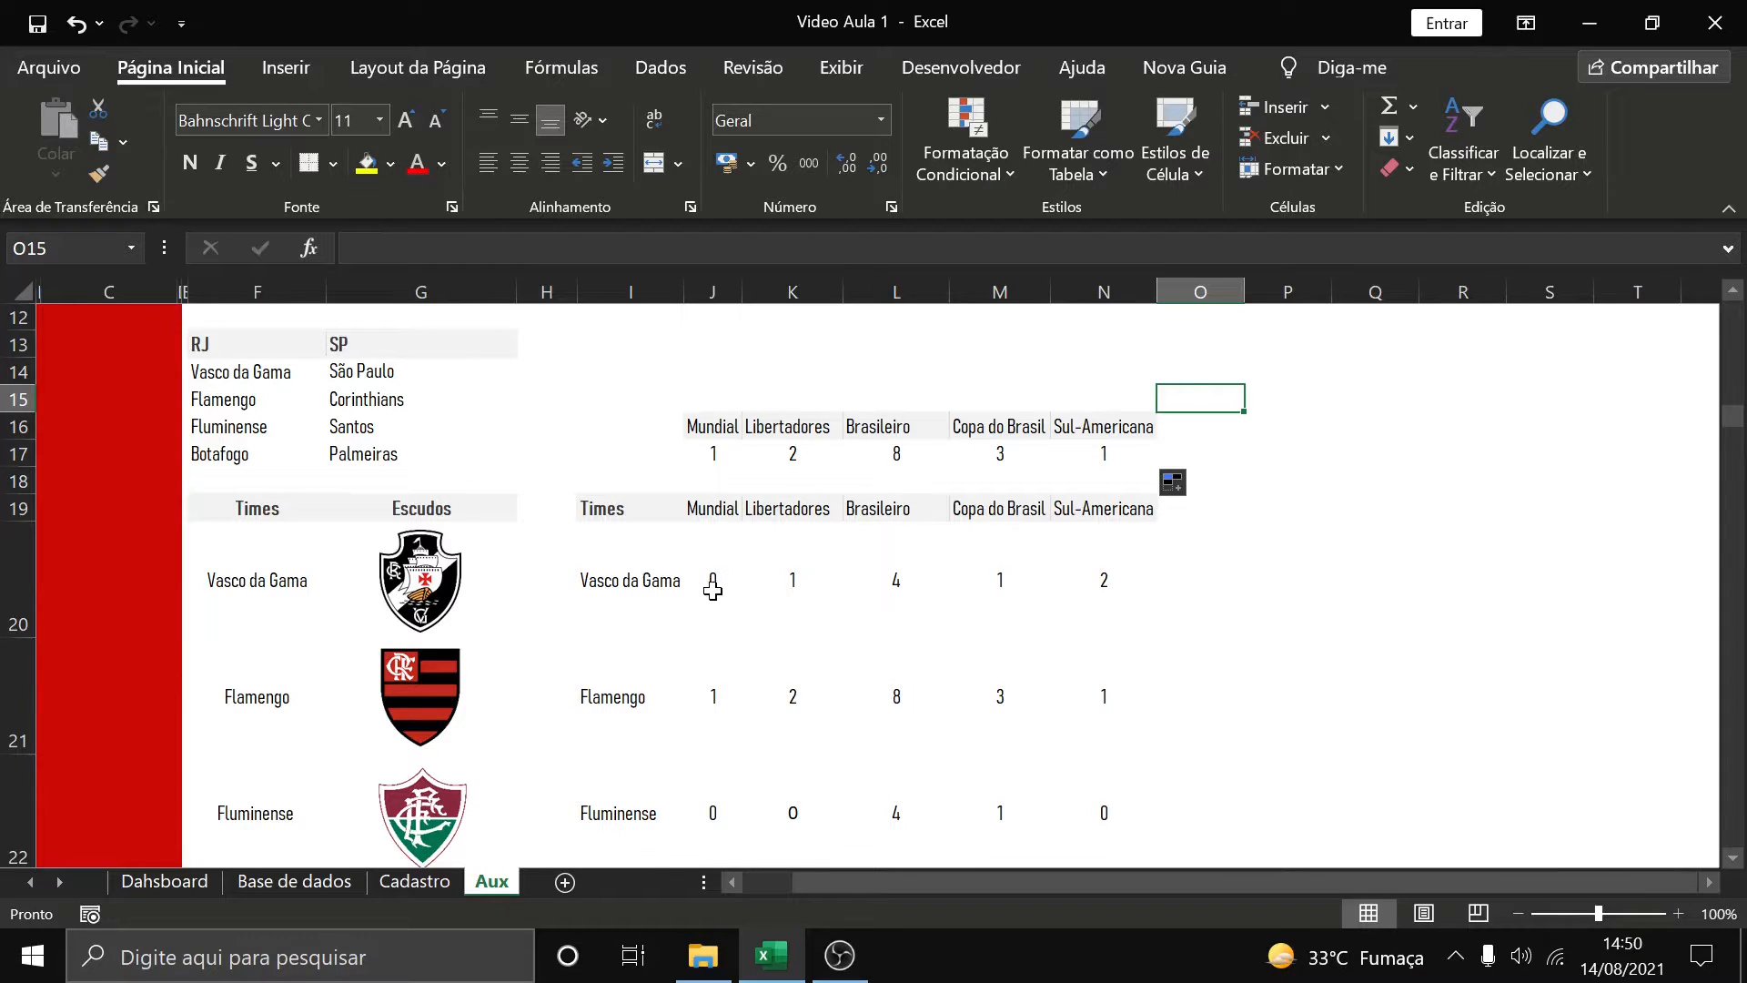
Compare the retrieved titles in J17:N17 with the team selected on the dashboard and Flamengo's entries in row 21
left_click(159, 881)
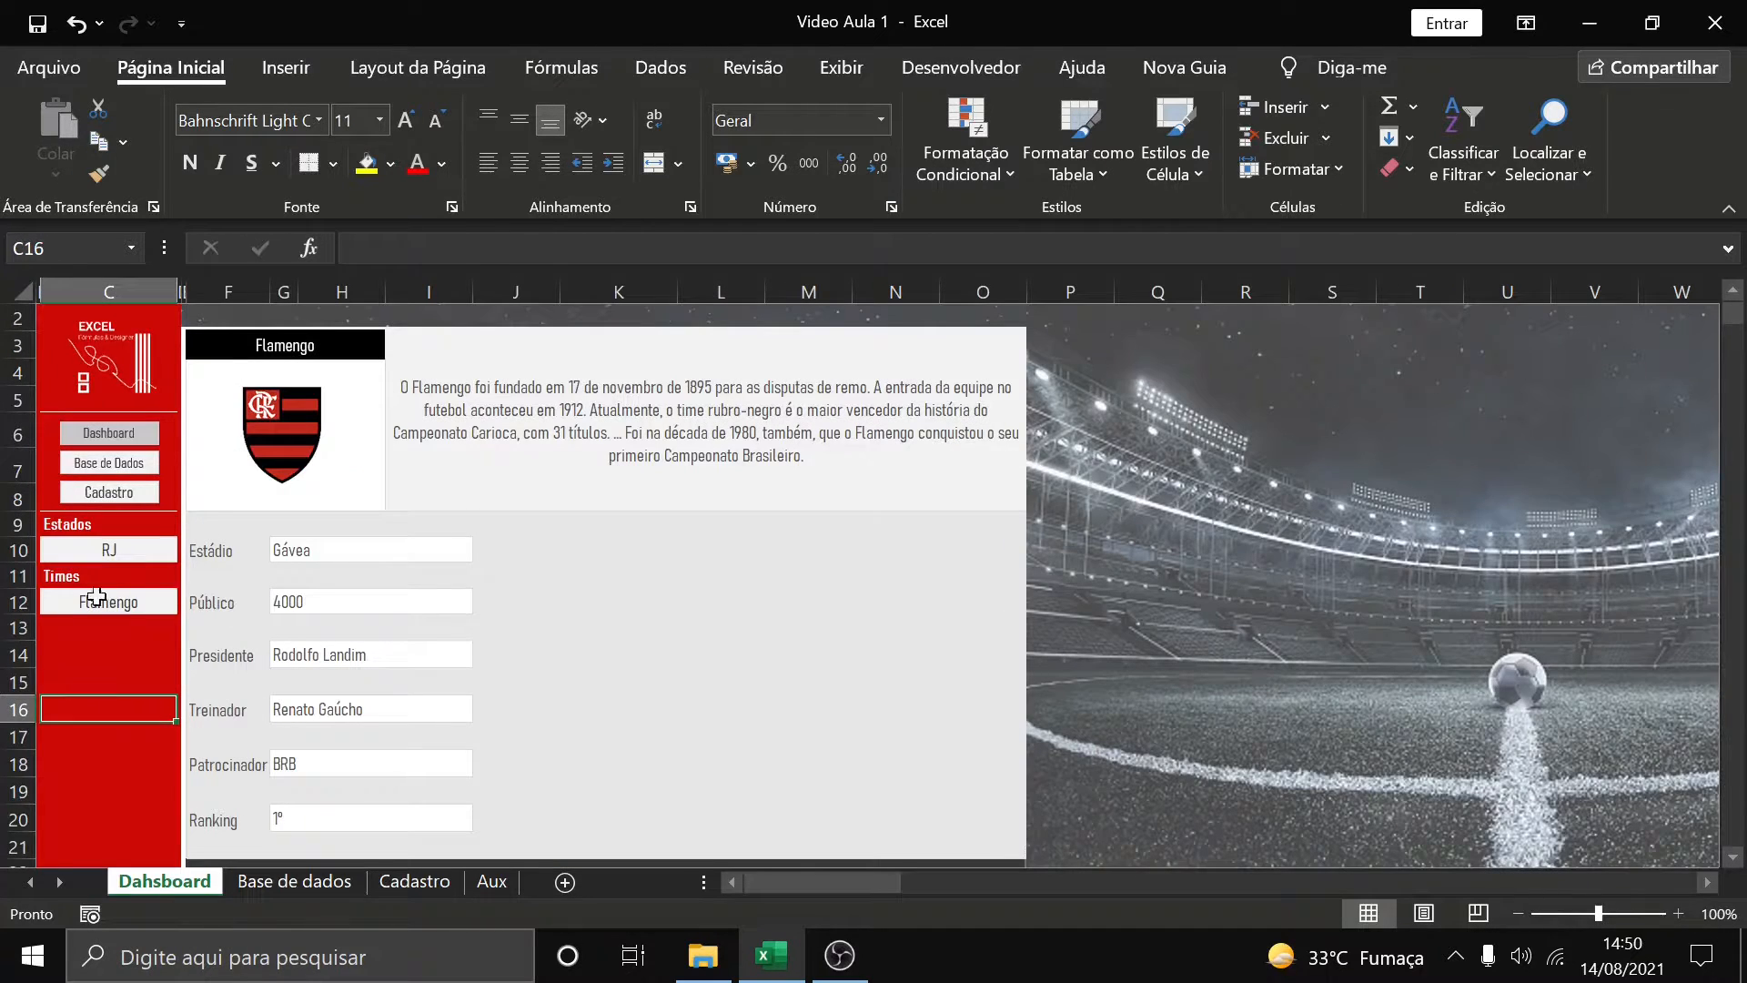
left_click(491, 881)
left_click(721, 453)
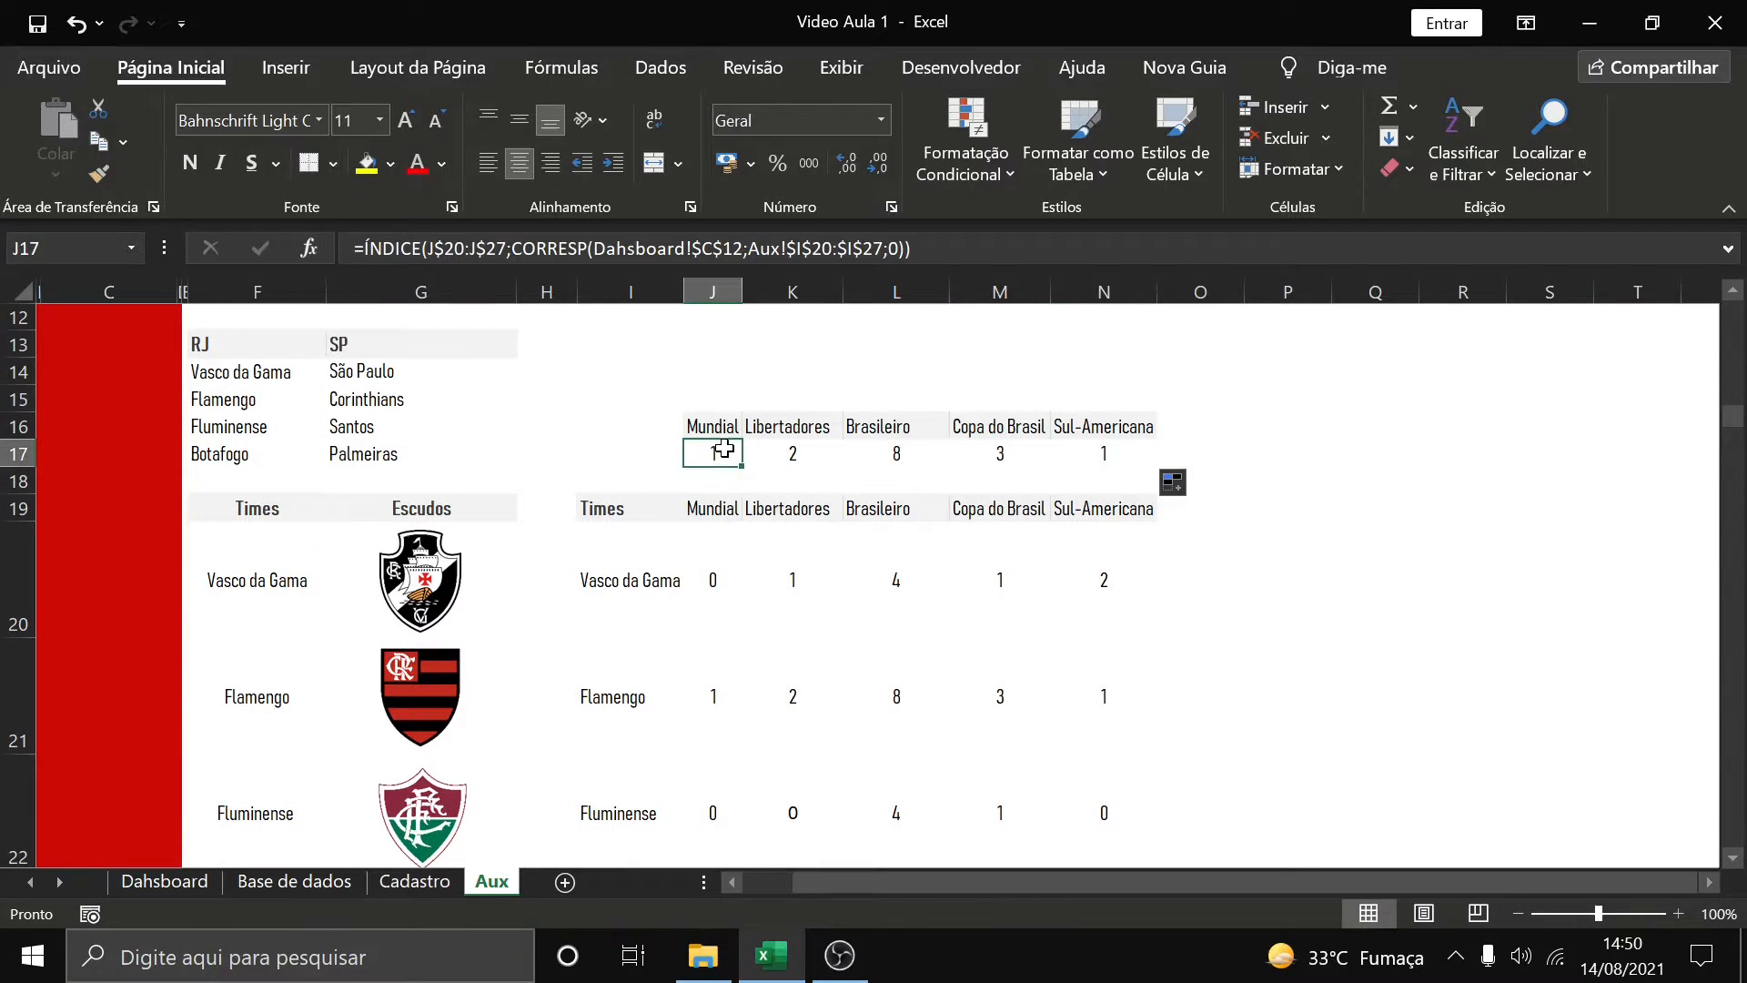
left_click(786, 451)
left_click(901, 450)
left_click(1009, 453)
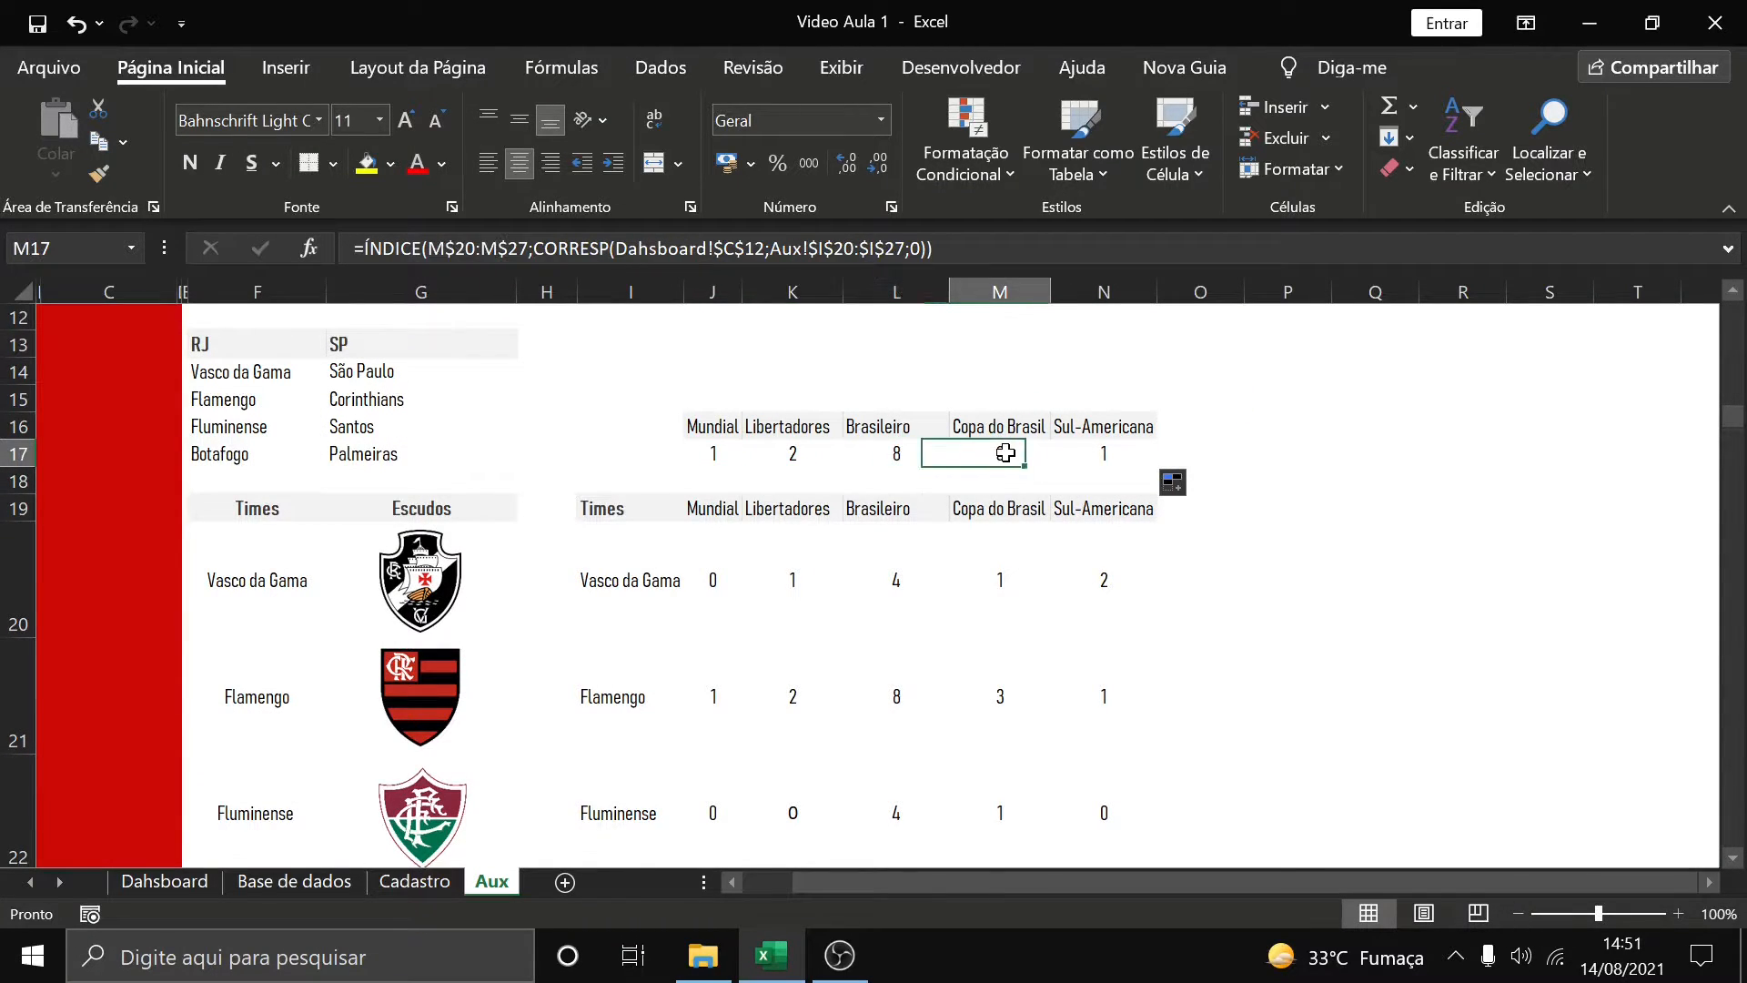
left_click(1107, 446)
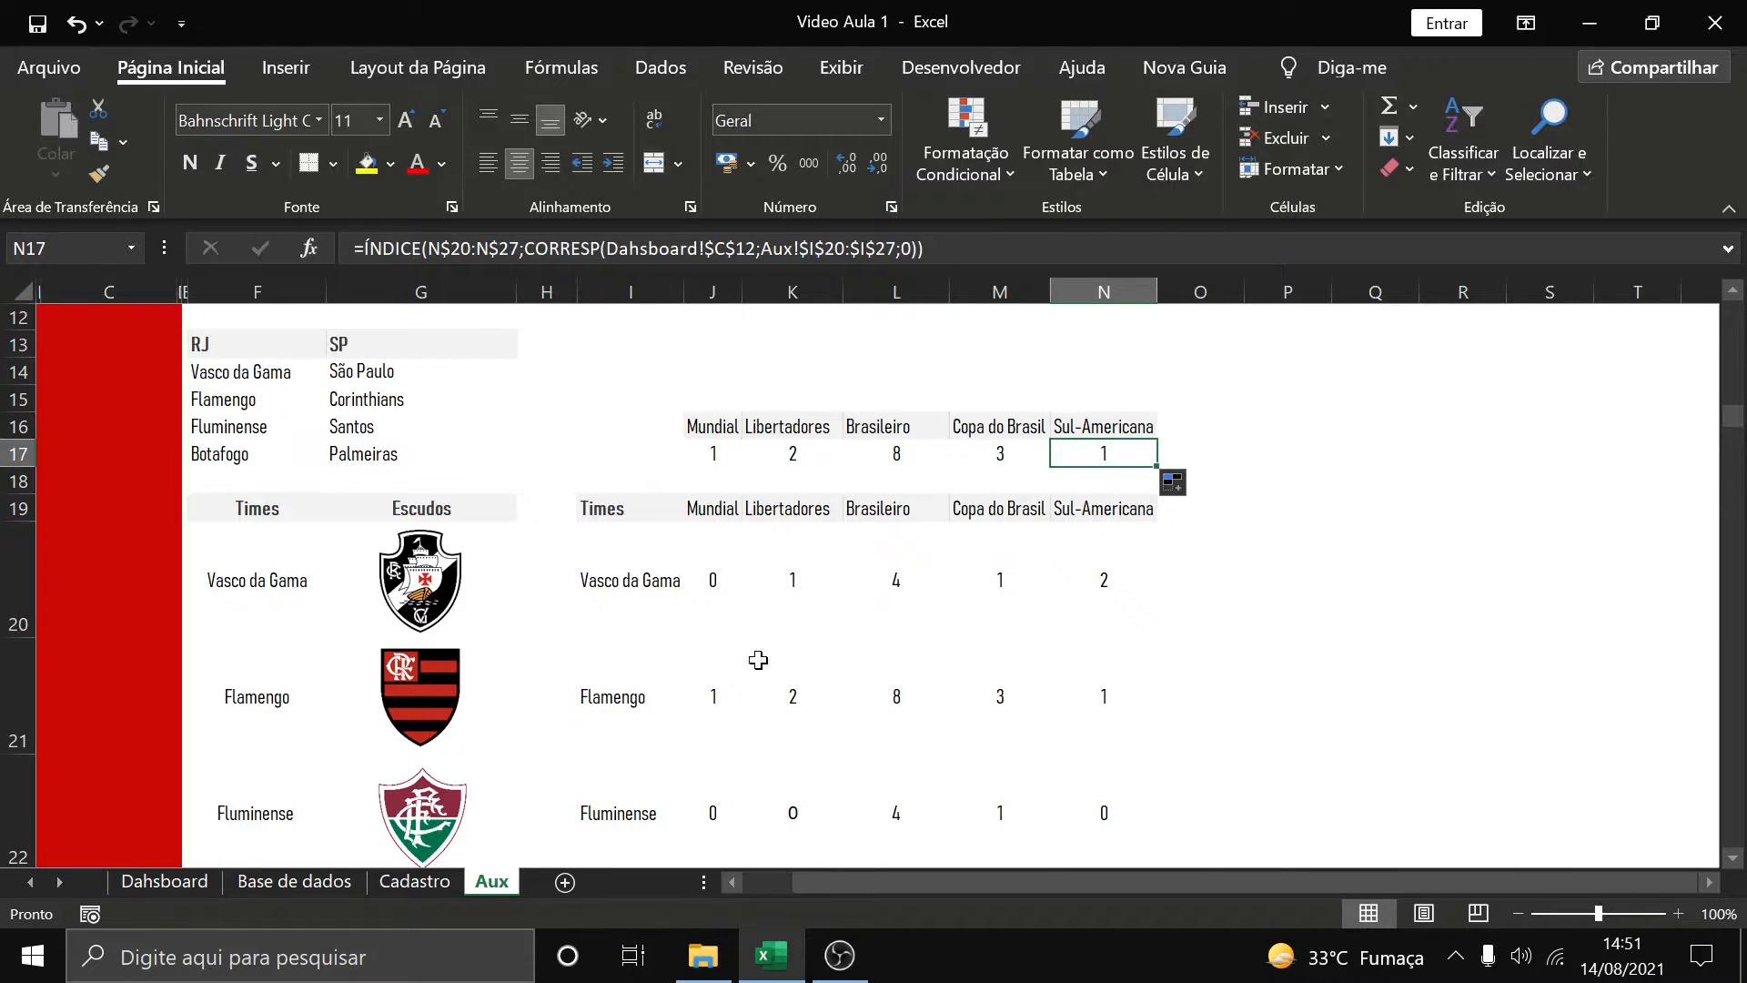
left_click(717, 703)
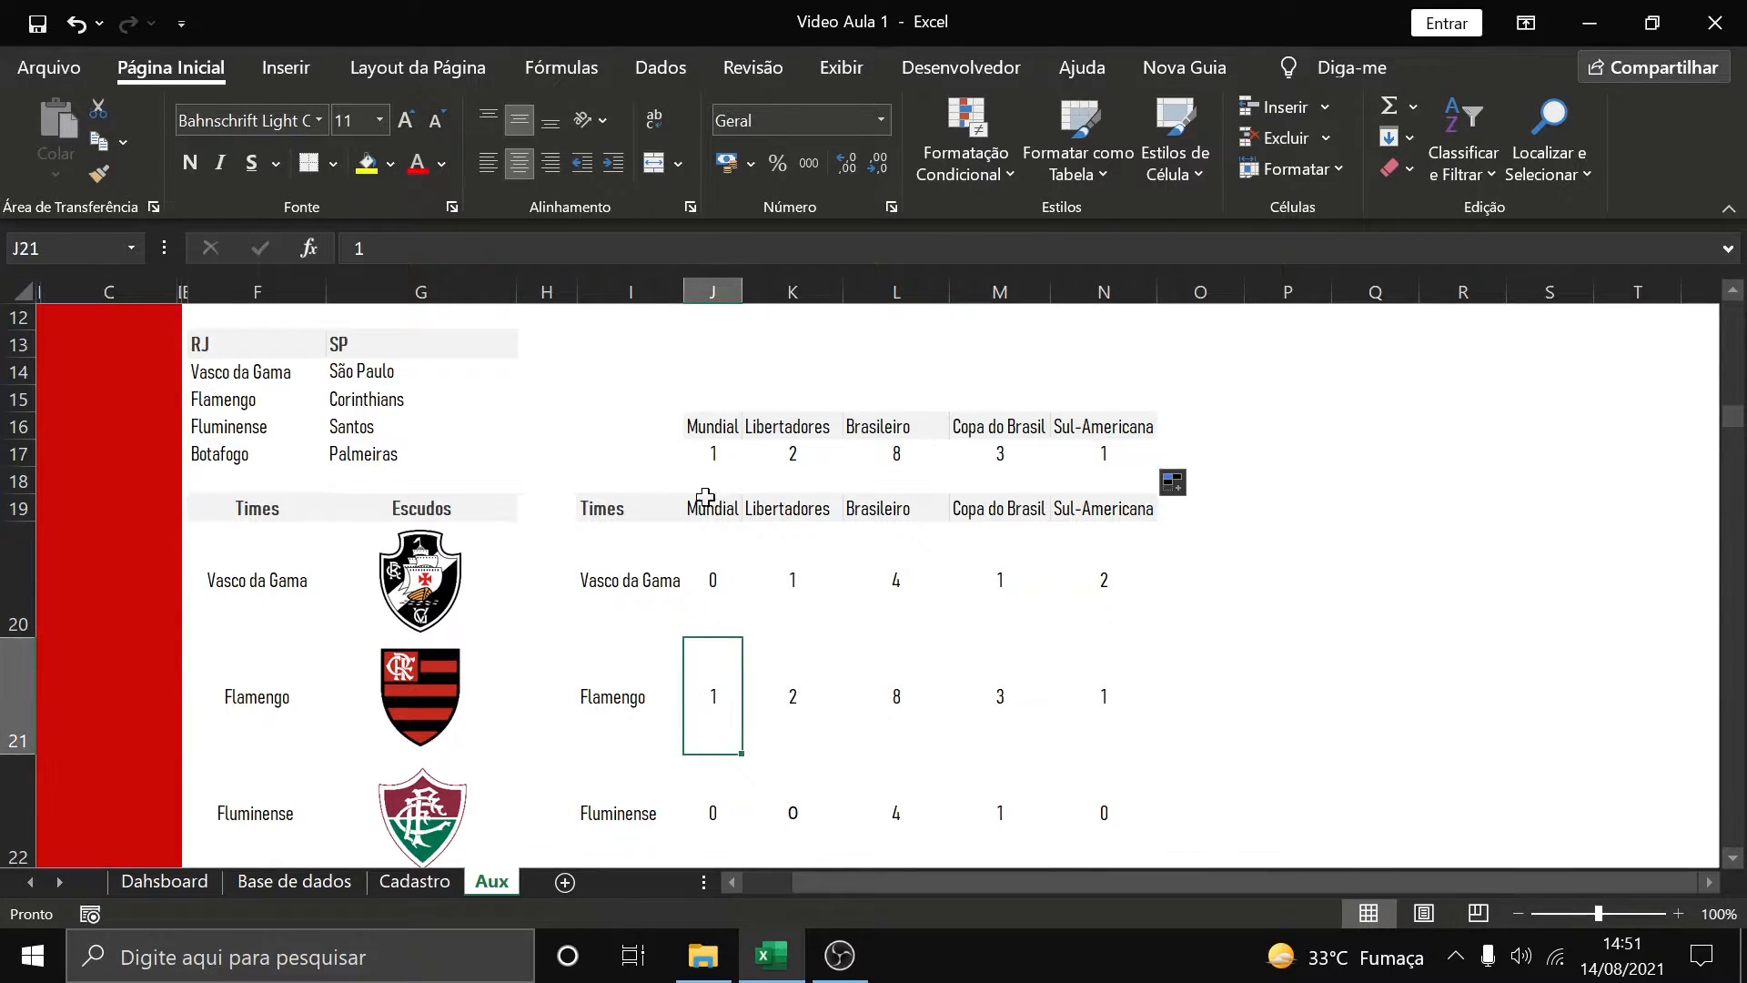
left_click(788, 697)
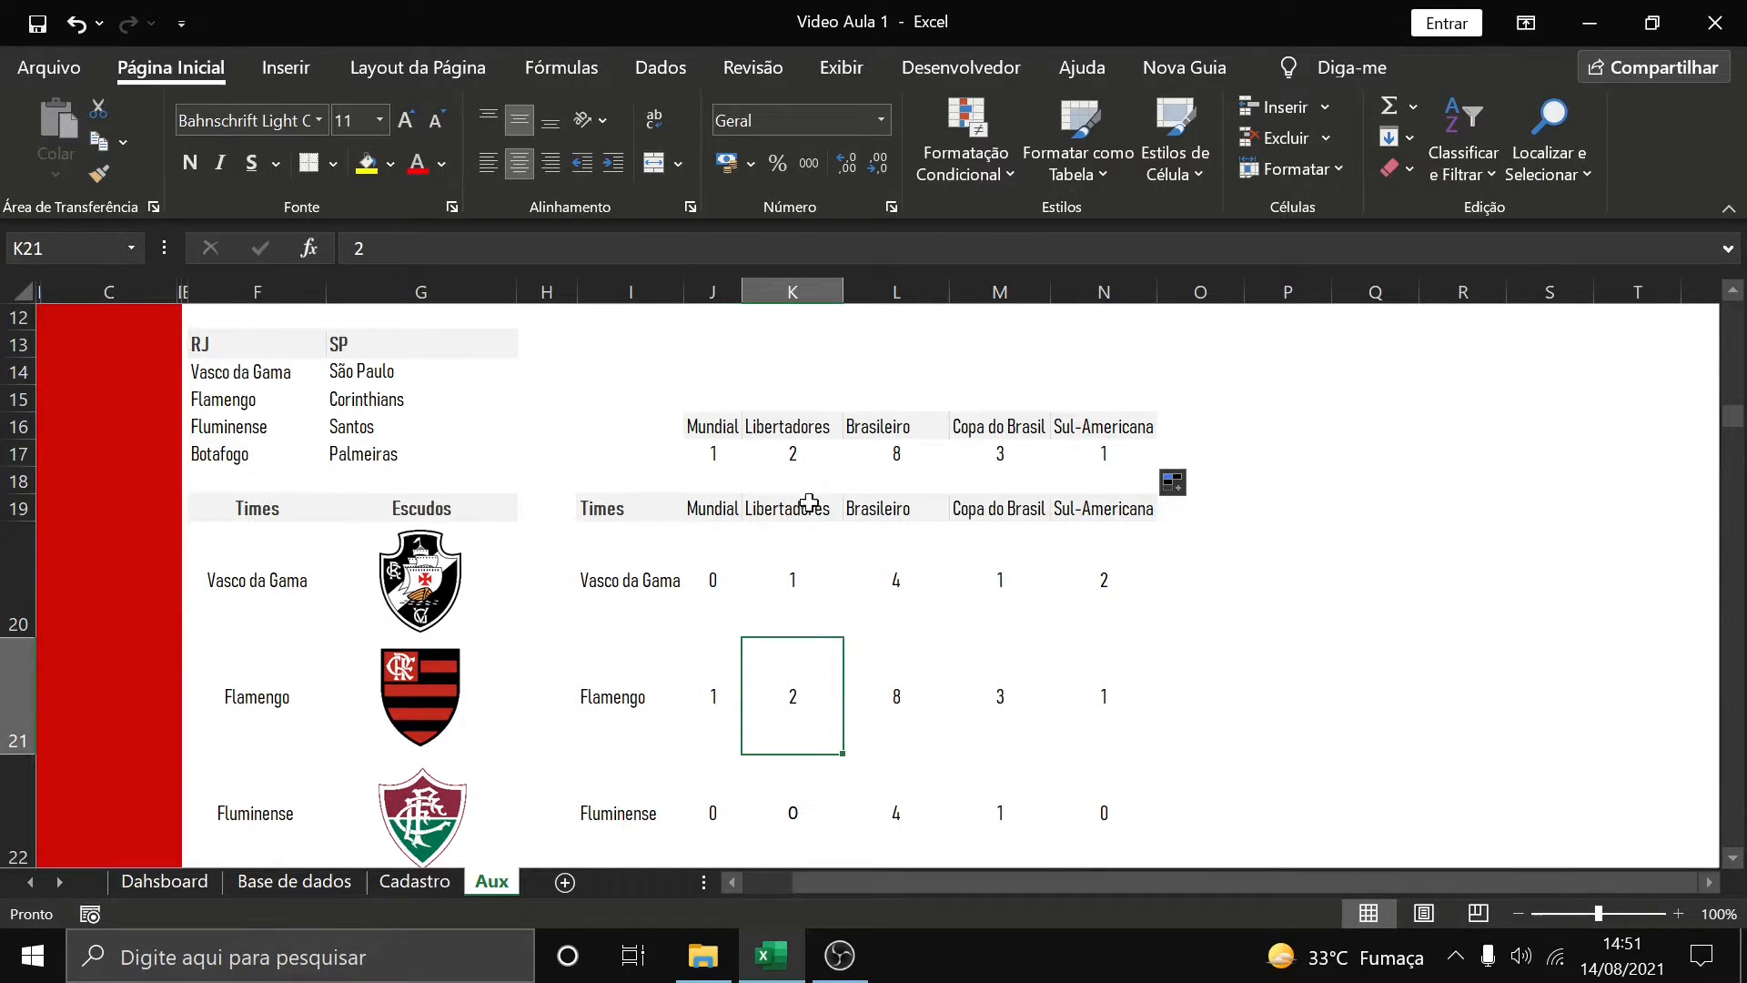
left_click(885, 699)
left_click(1000, 694)
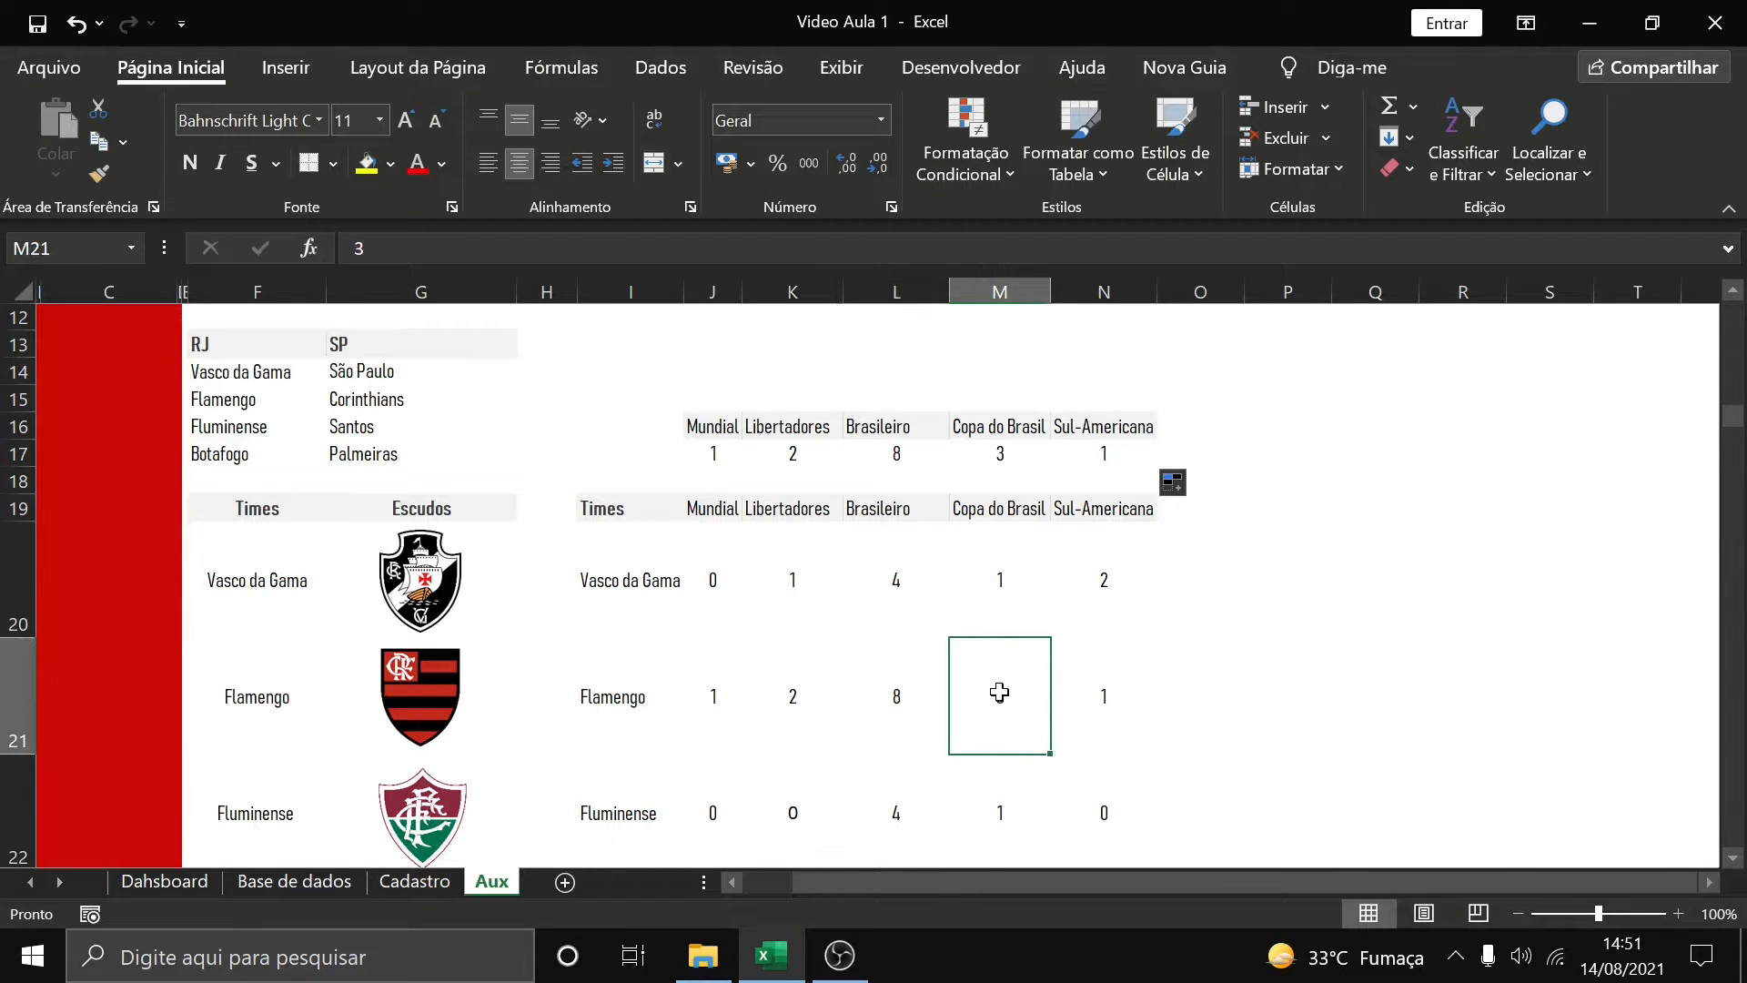
left_click(1104, 703)
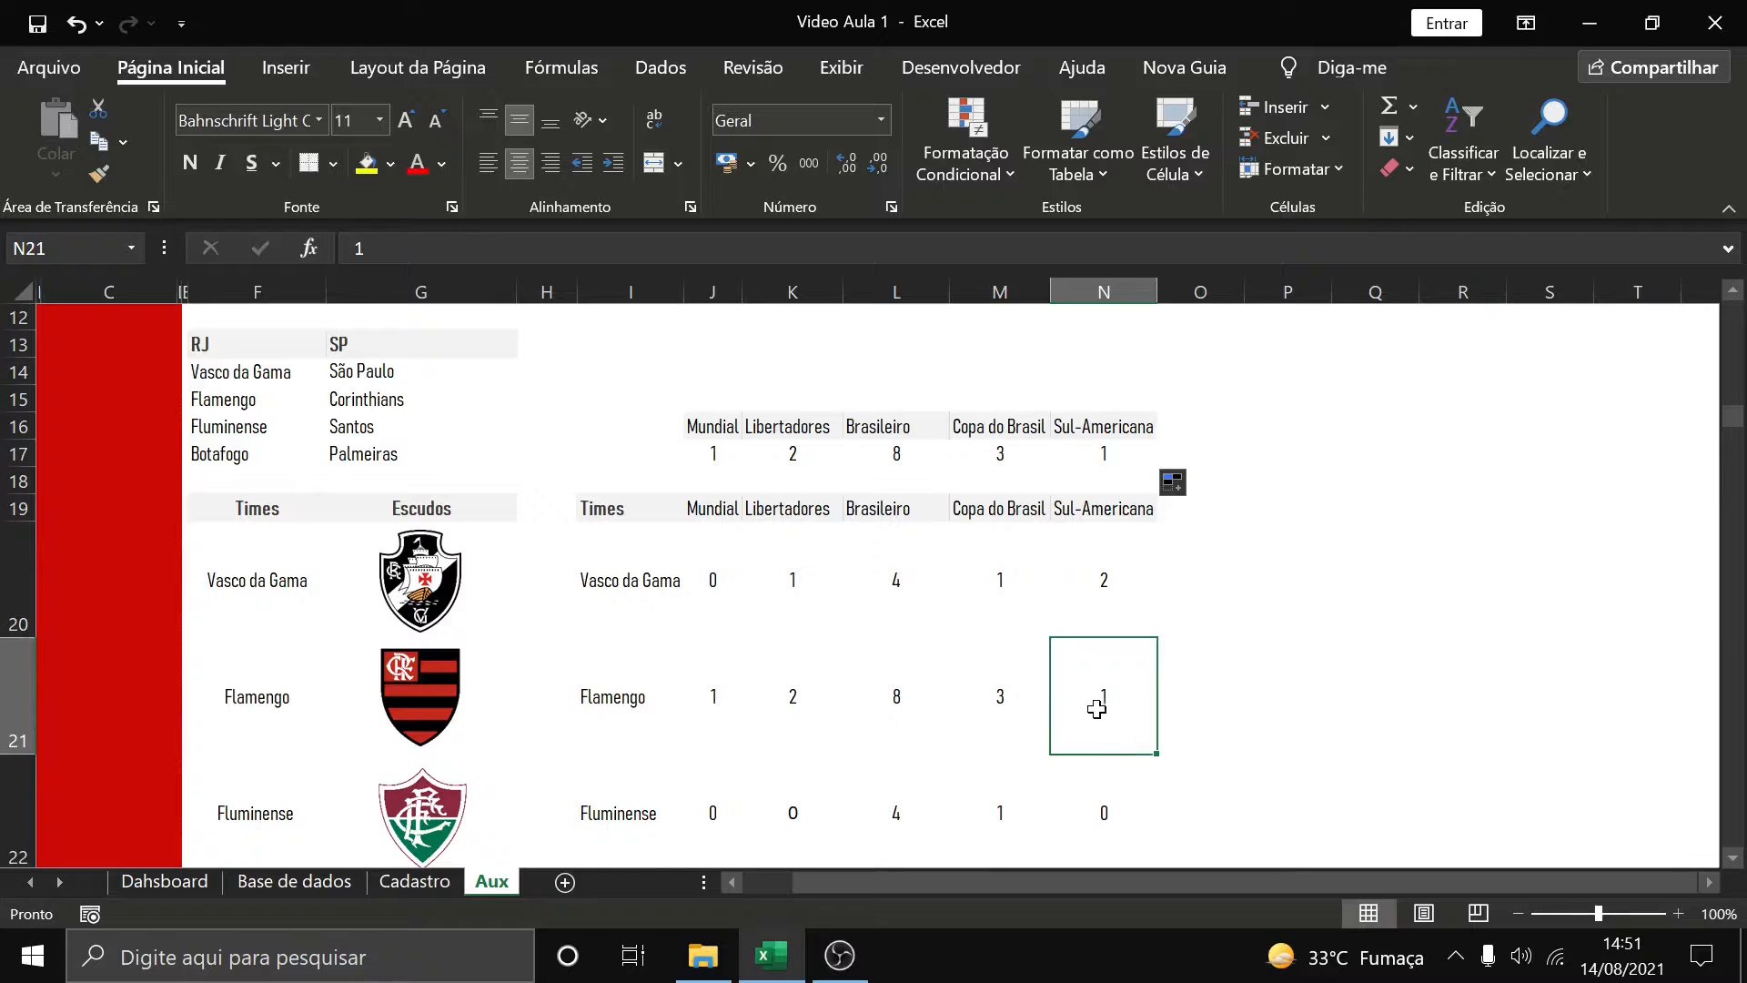
Review the ÍNDICE/CORRESP formulas under each competition from J17 to N17
mouse_move(722, 457)
left_mouse_down()
mouse_move(1100, 459)
mouse_move(704, 457)
left_mouse_up()
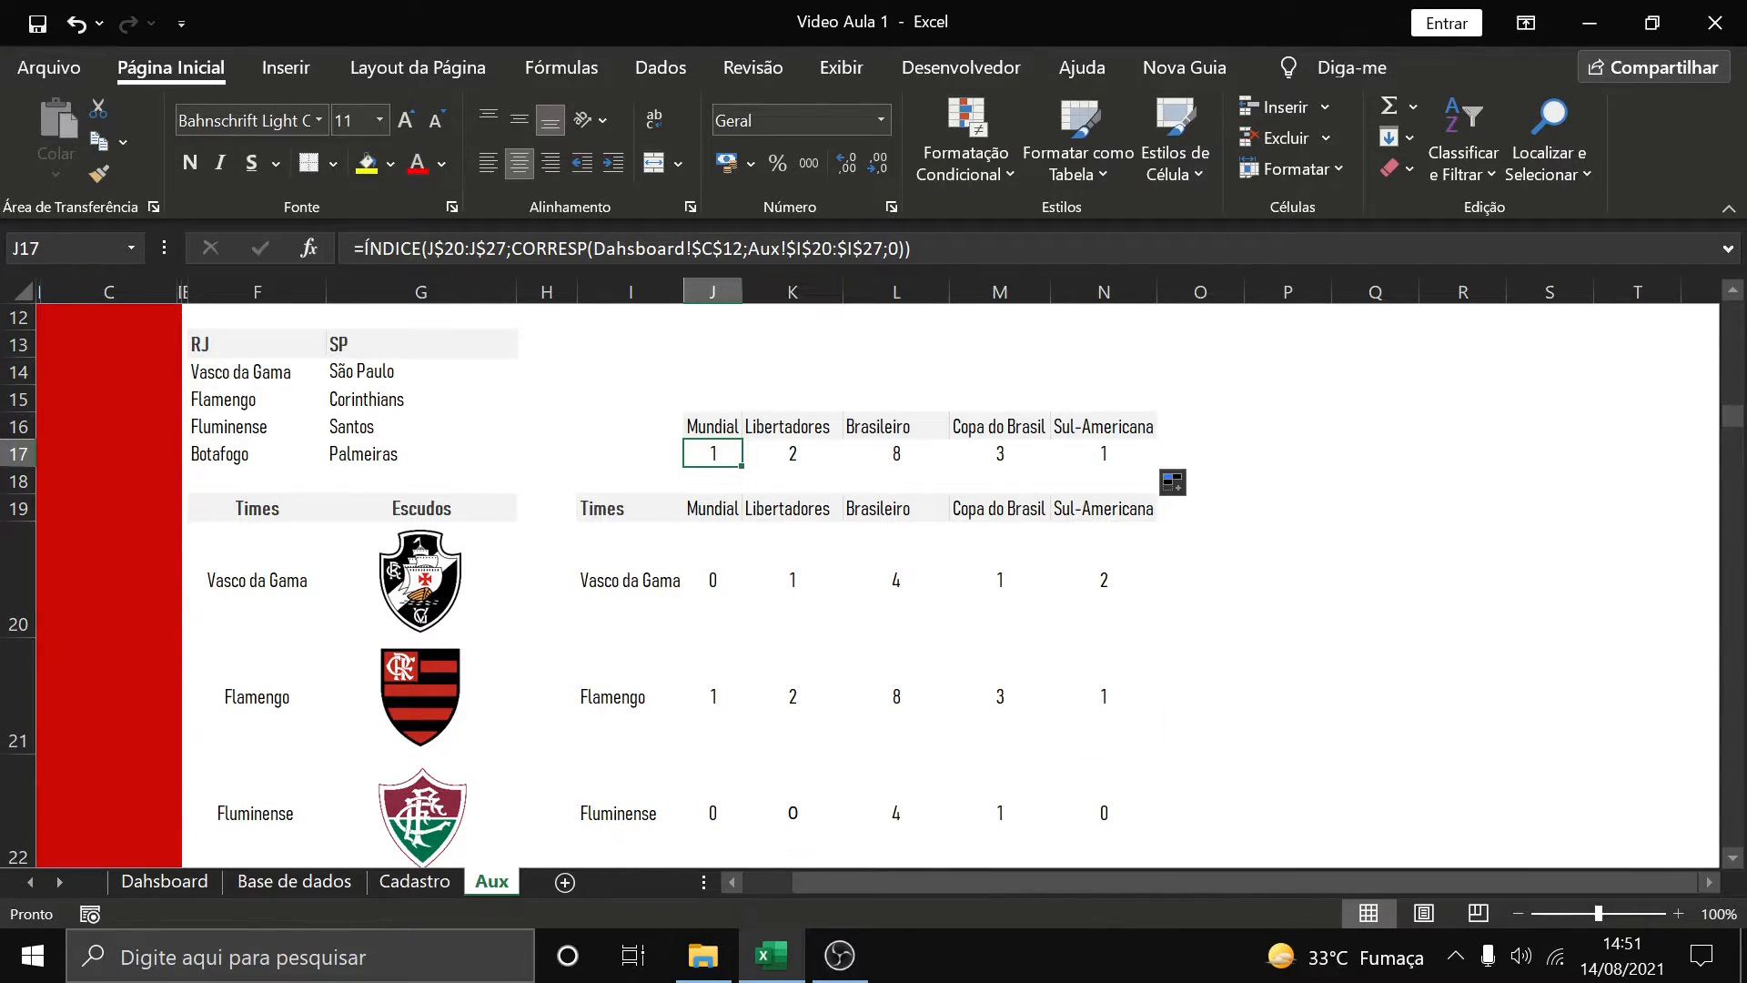
left_click(790, 456)
left_click(894, 454)
left_click(1001, 454)
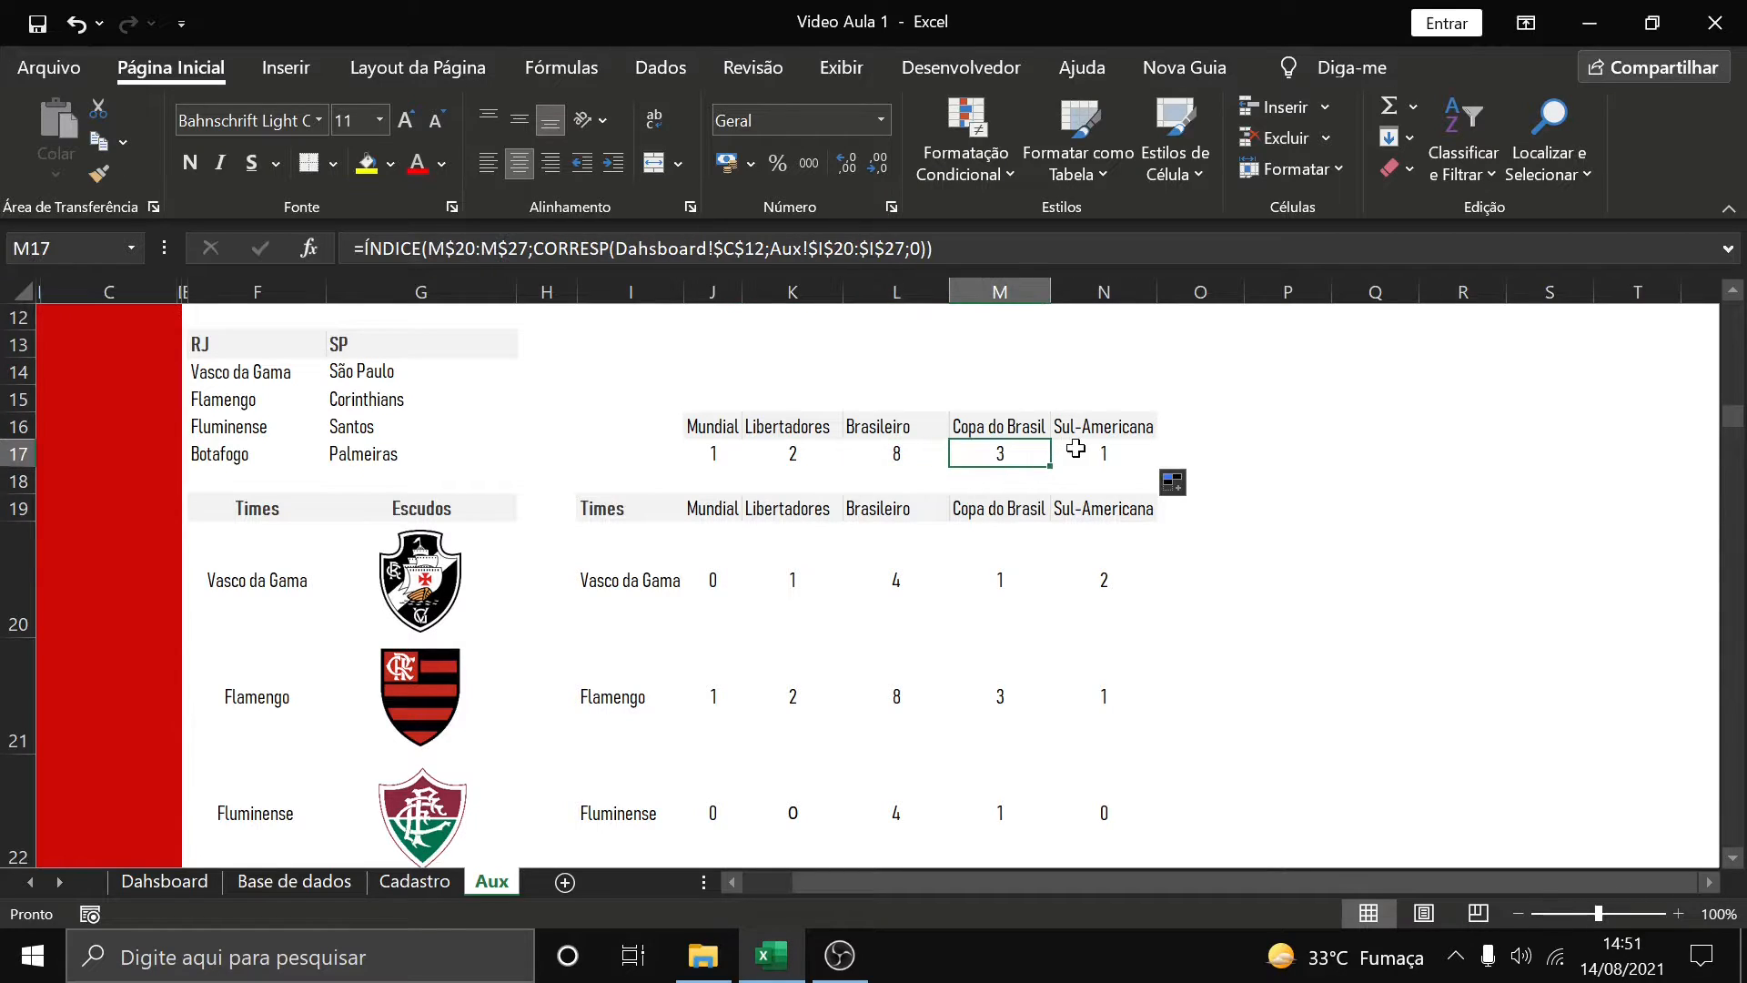
left_click(1076, 448)
left_click(711, 456)
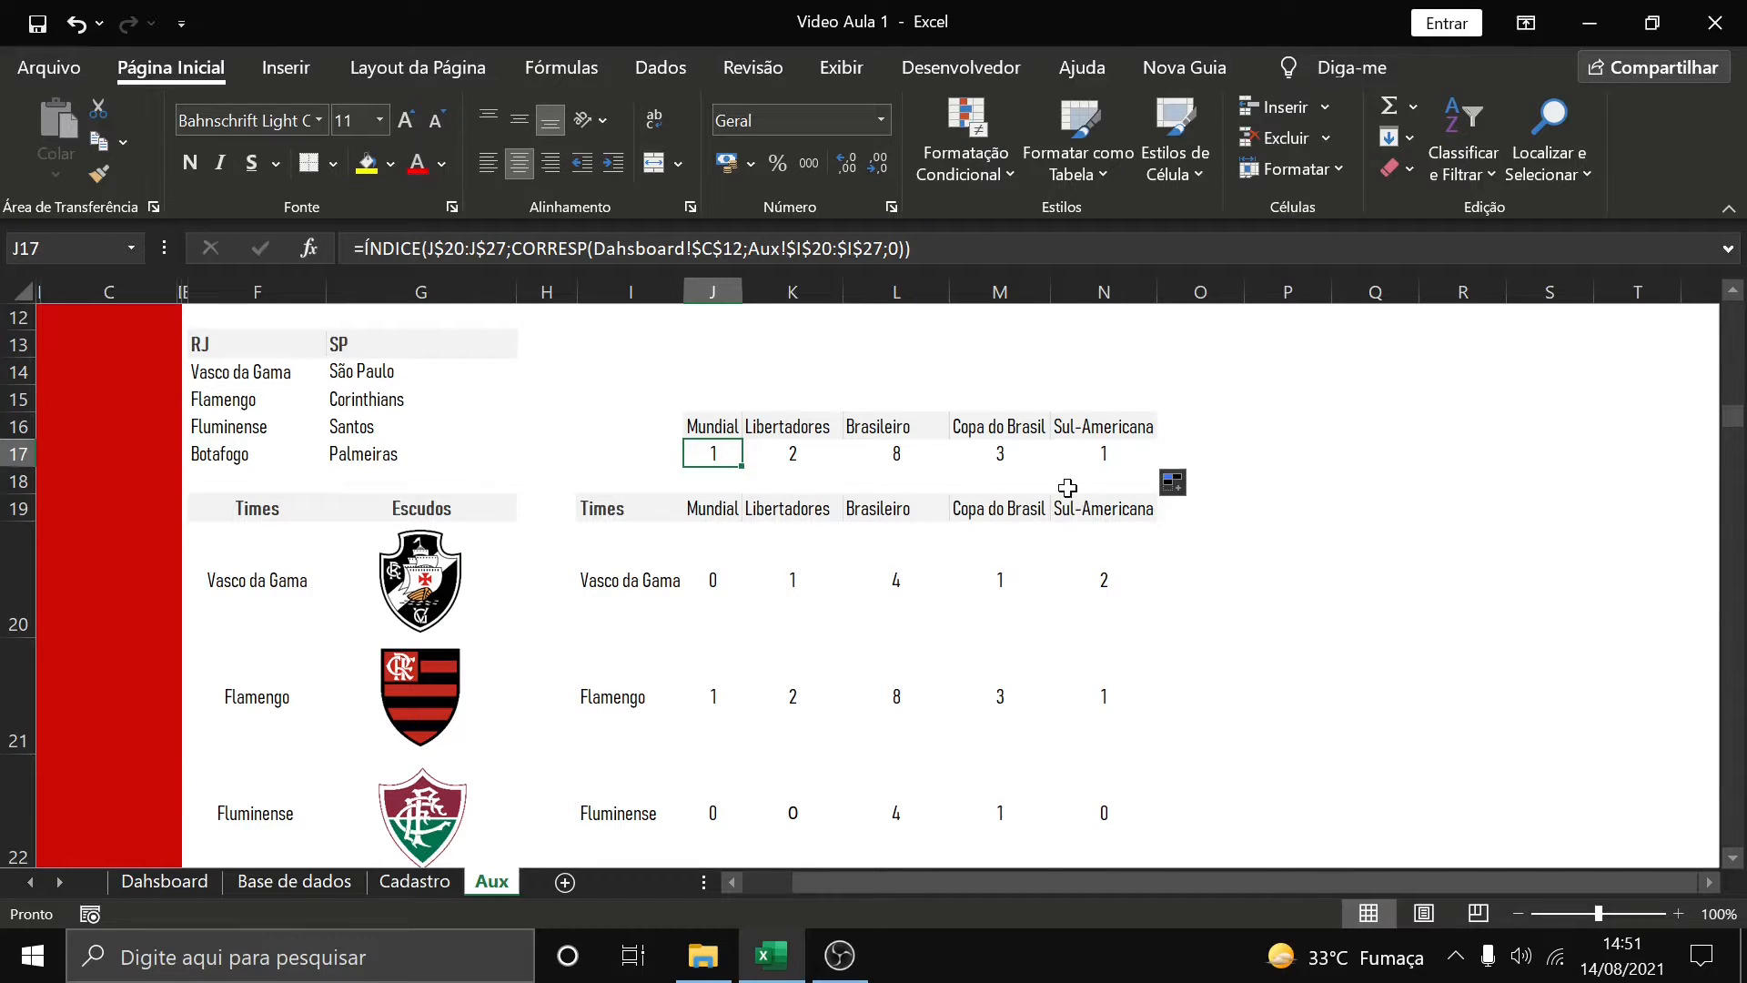
left_click(1278, 399)
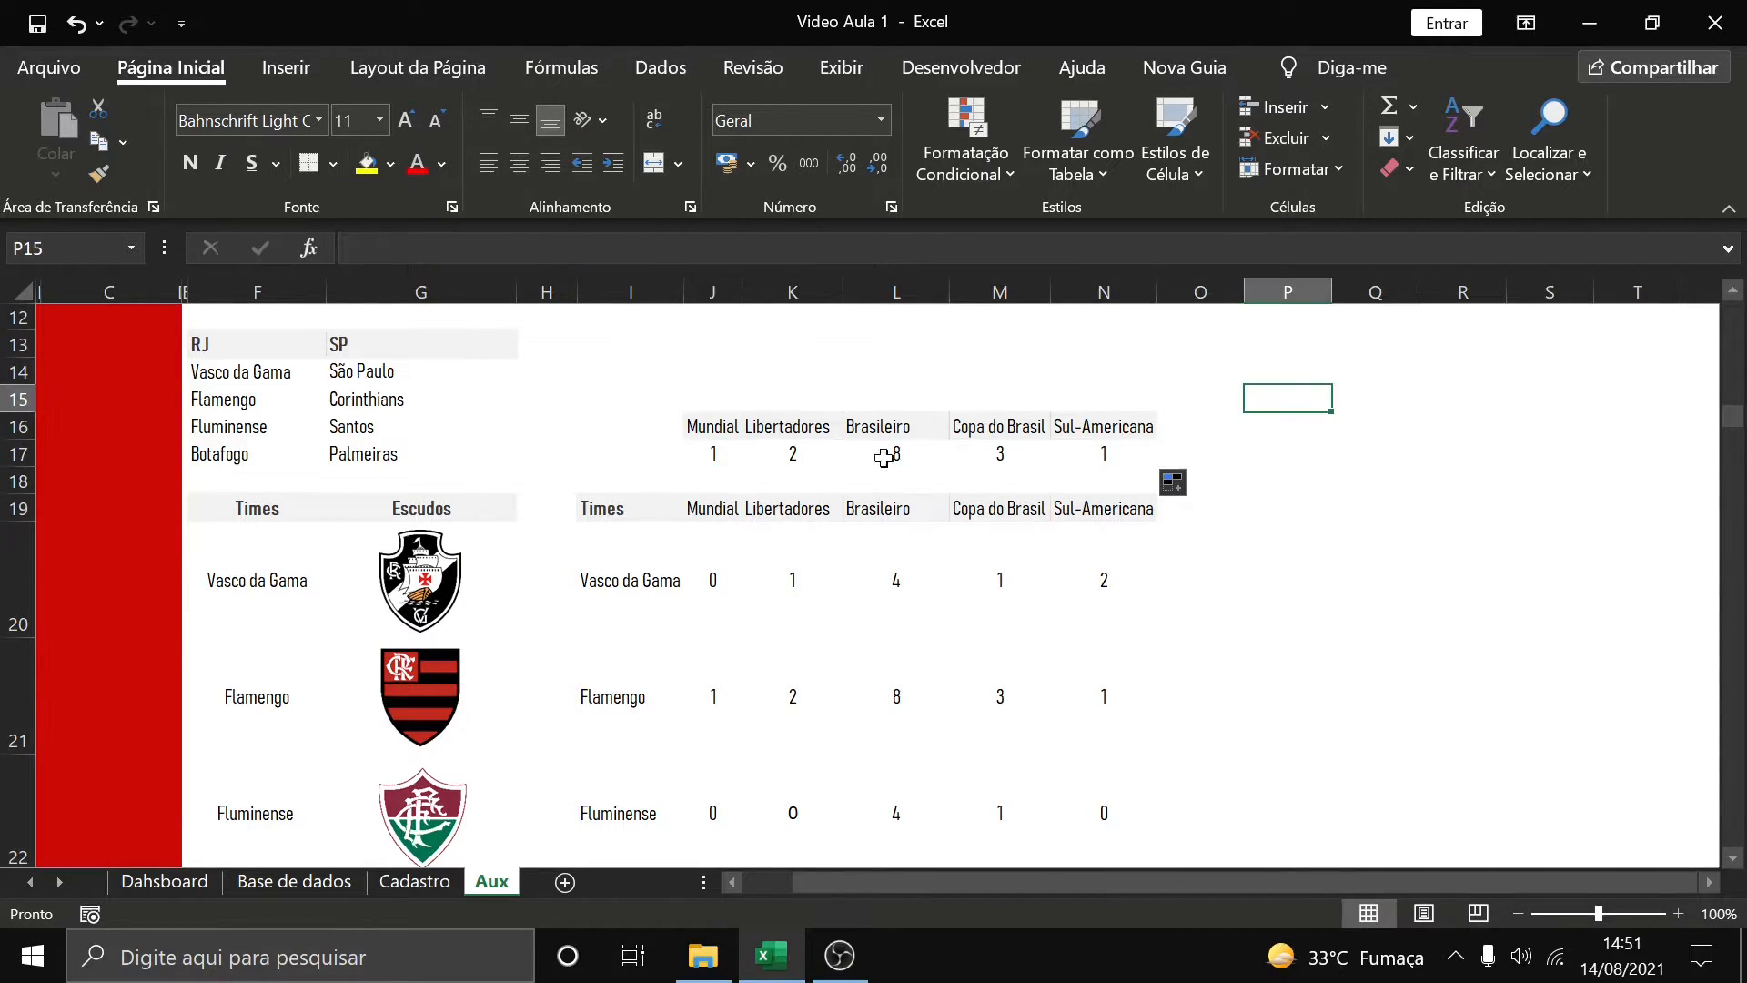
Insert a clustered 2D bar chart from the competition names and retrieved titles in J16:N17 of the Aux sheet
left_click_drag(709, 431, 1127, 443)
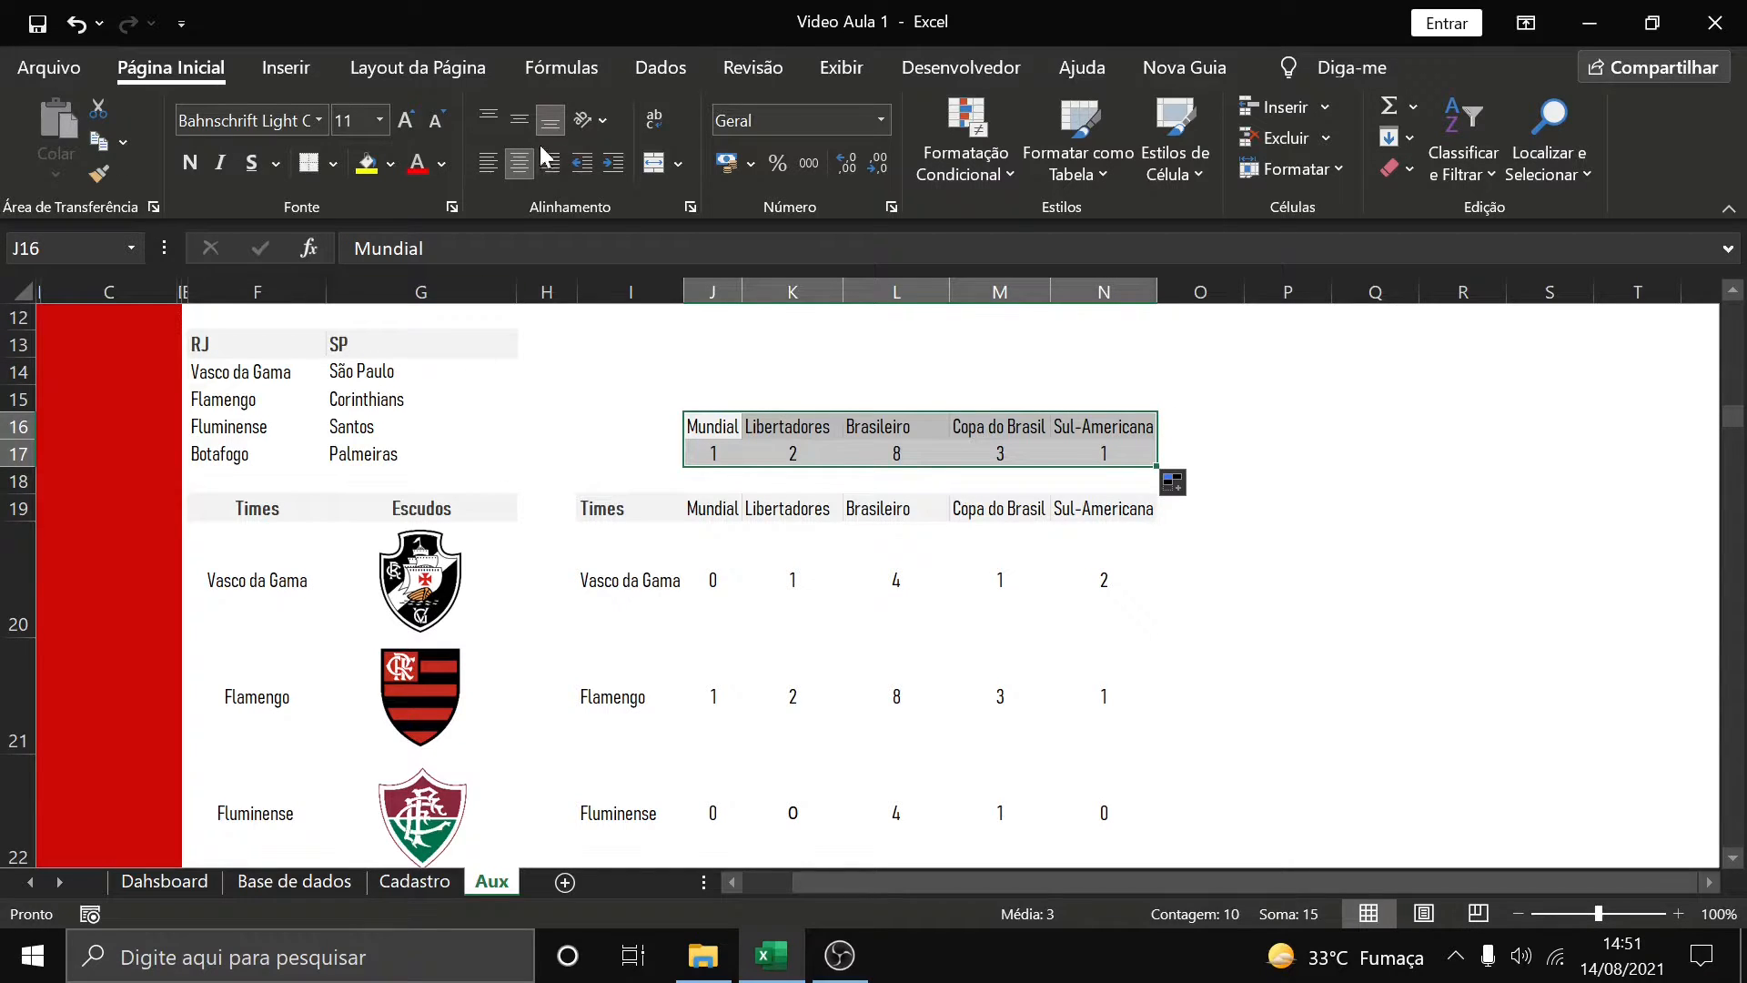
left_click(290, 69)
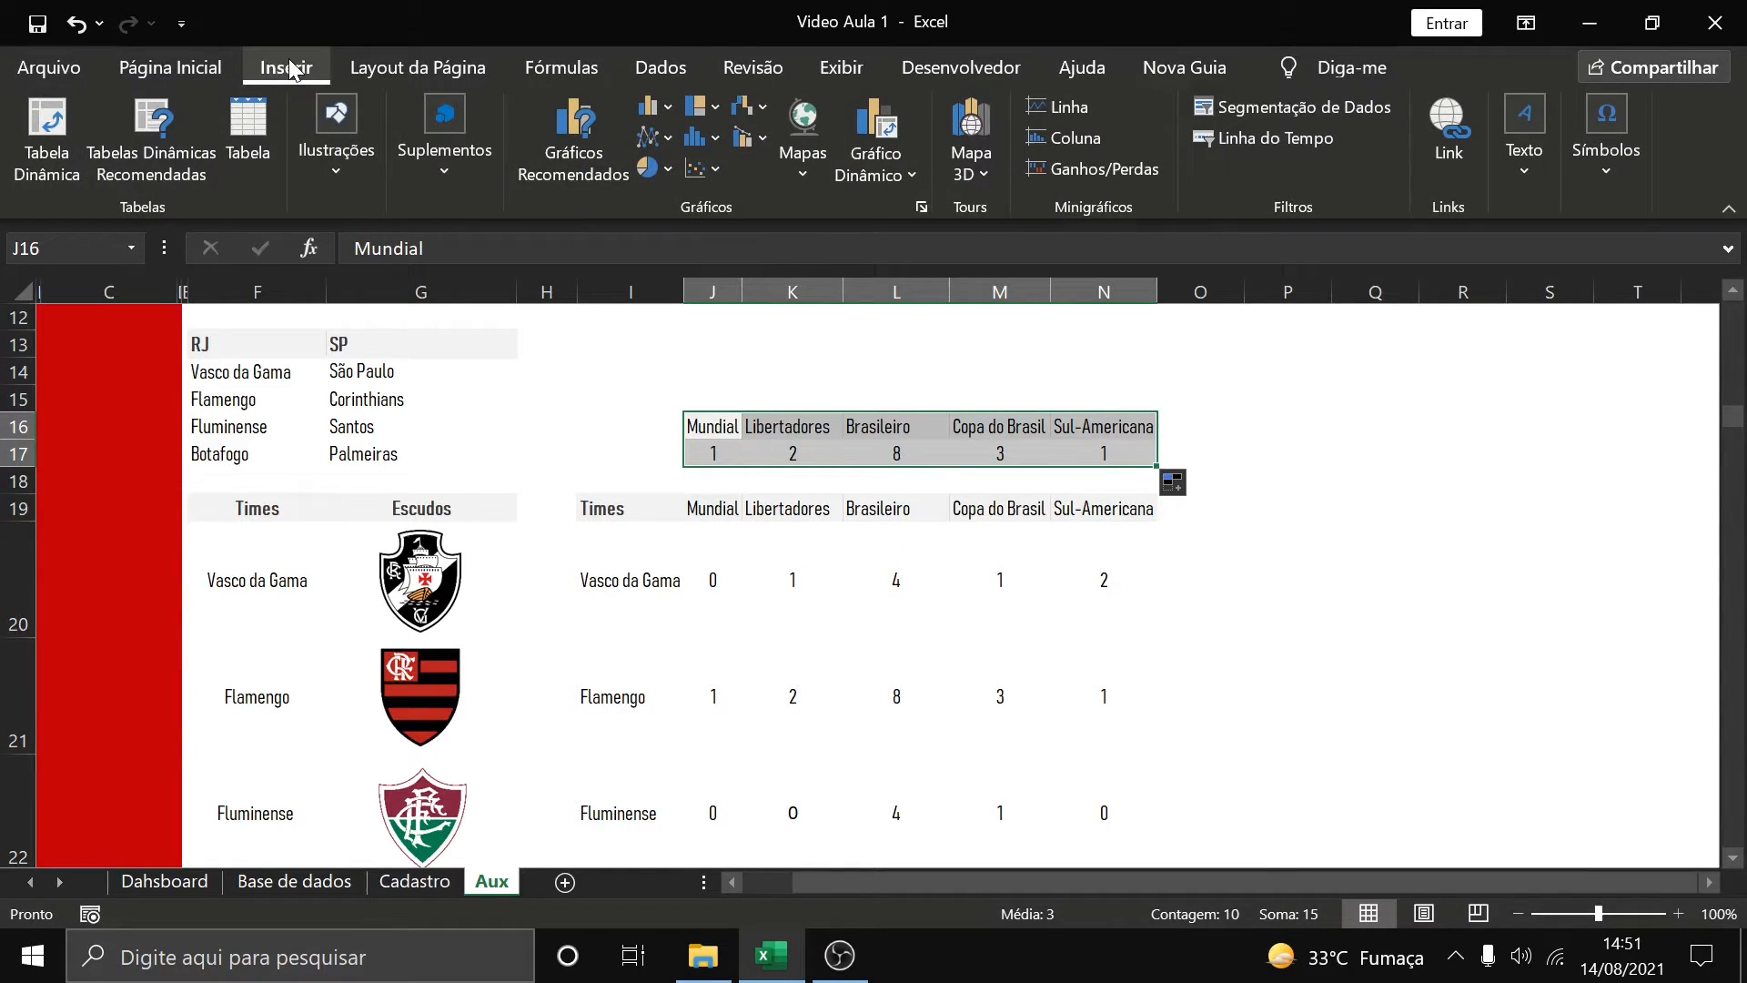
left_click(669, 107)
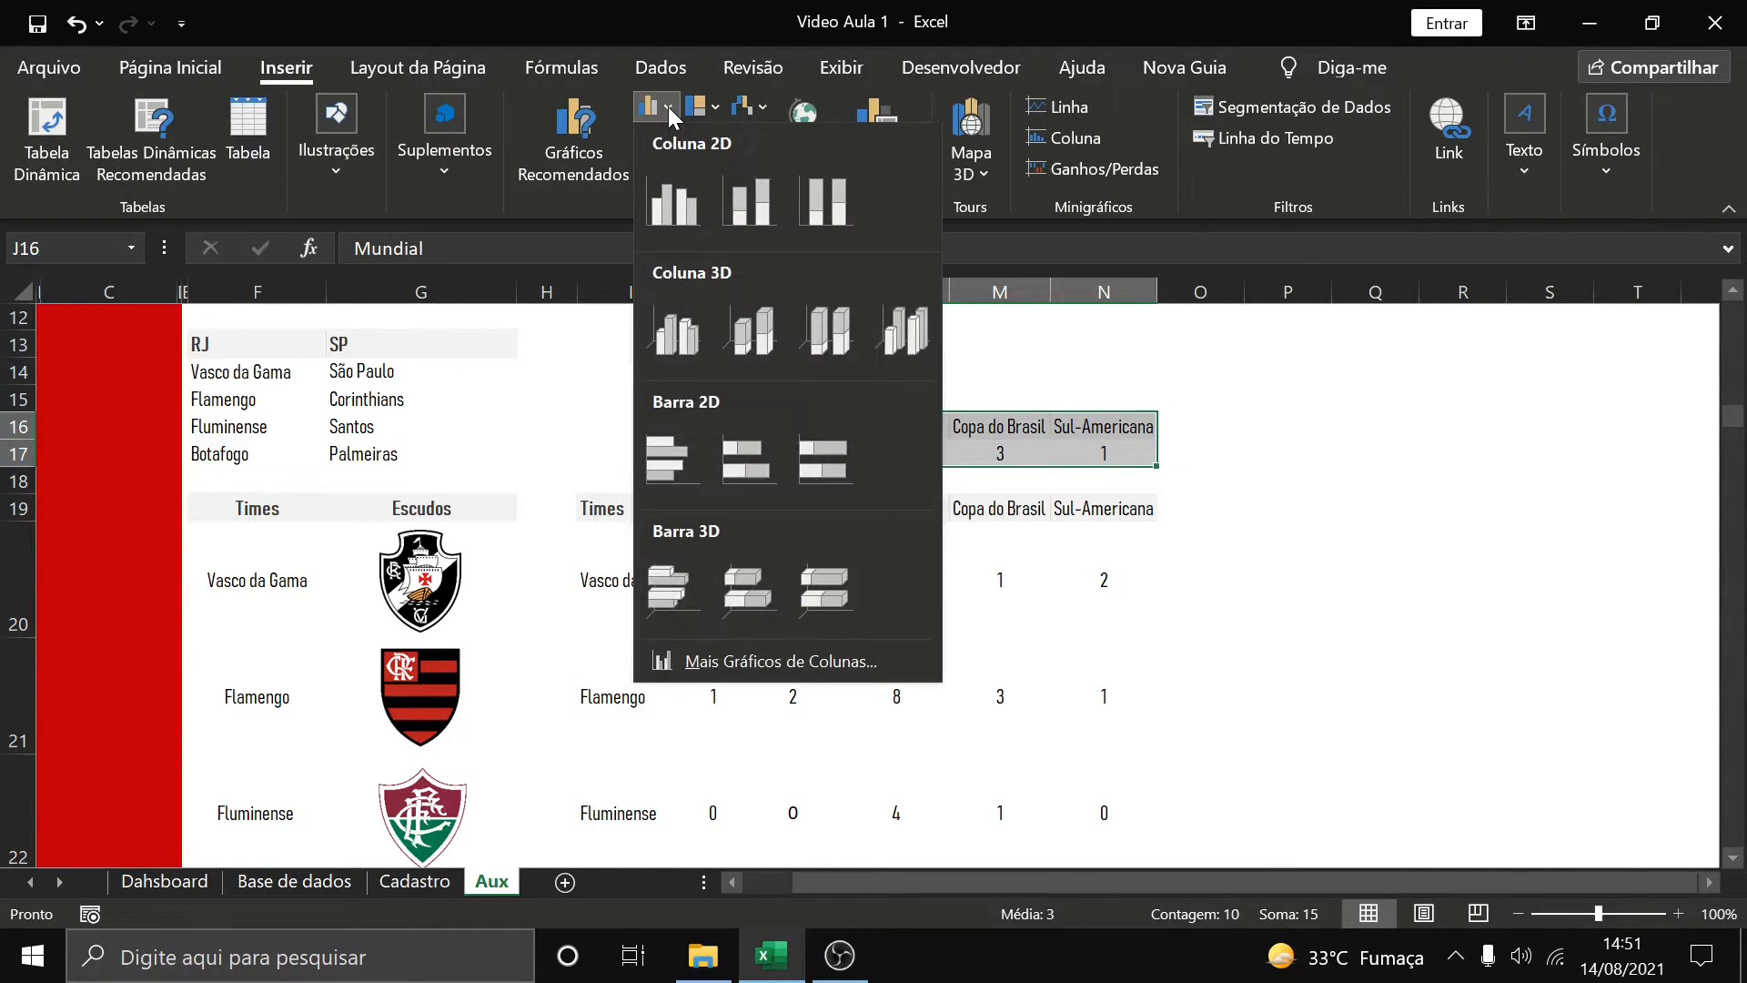
left_click(664, 459)
left_click(1352, 475)
Cut the bar chart from the Aux sheet and paste it on the Dahsboard sheet beside the Estádio to Ranking fields
left_click(1143, 414)
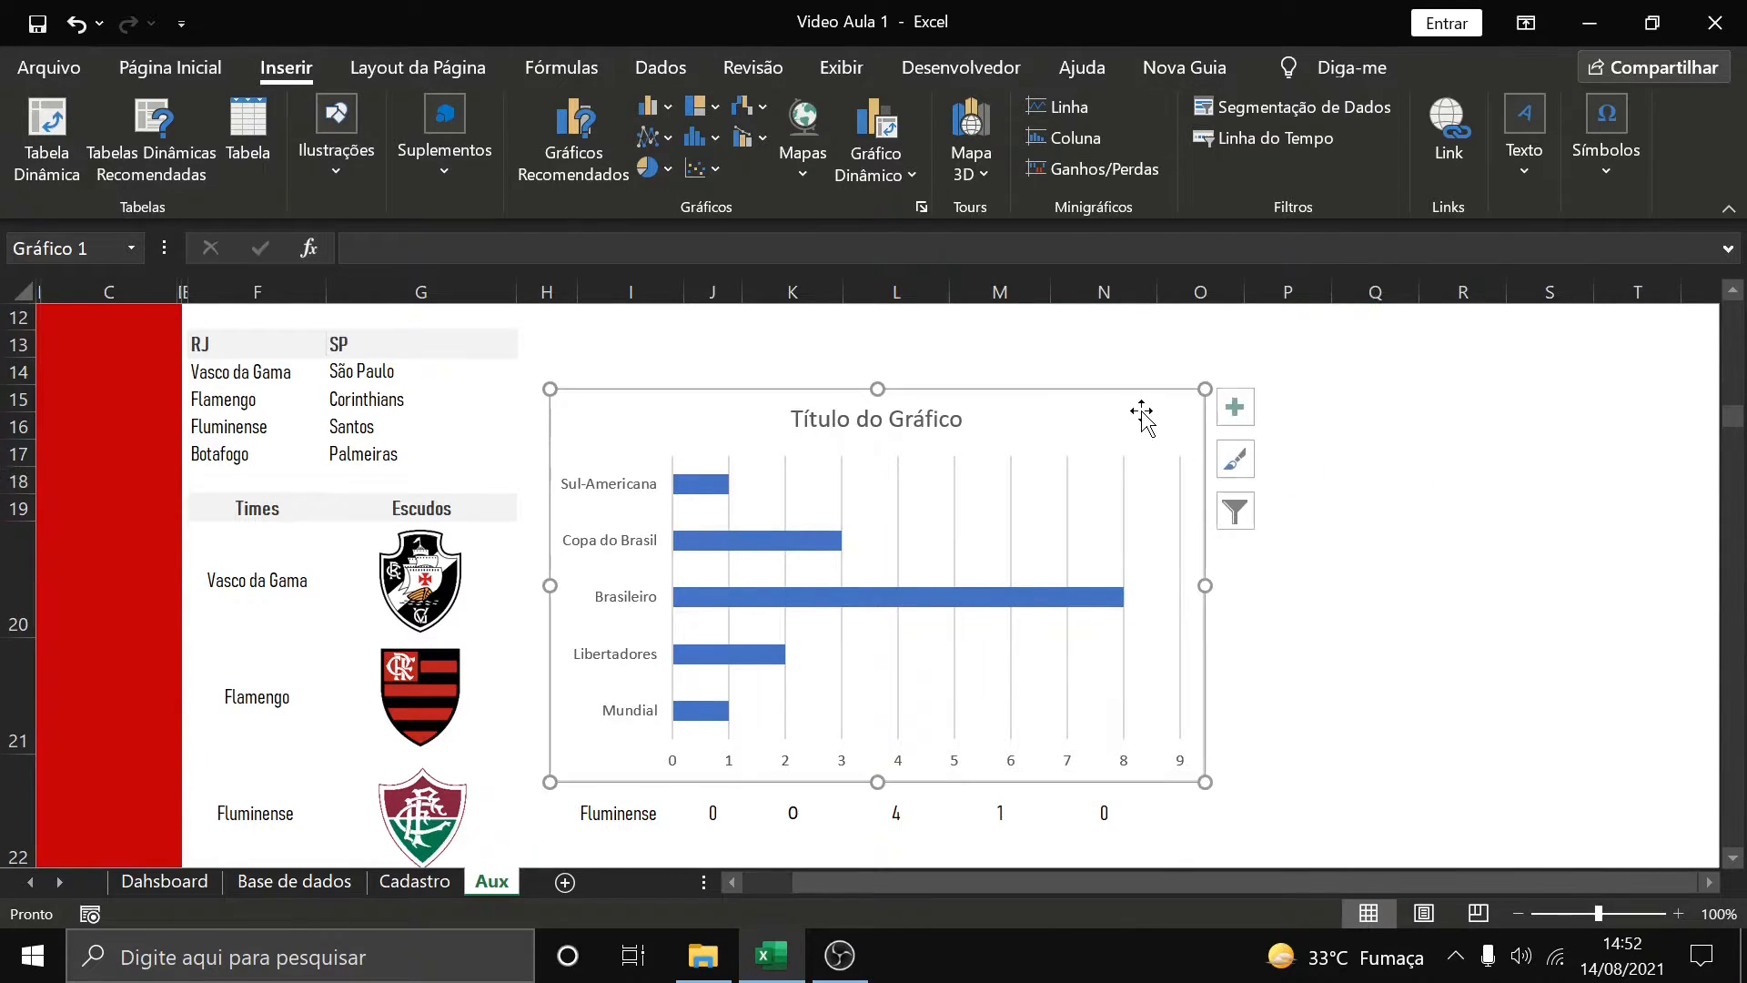
key("Delete")
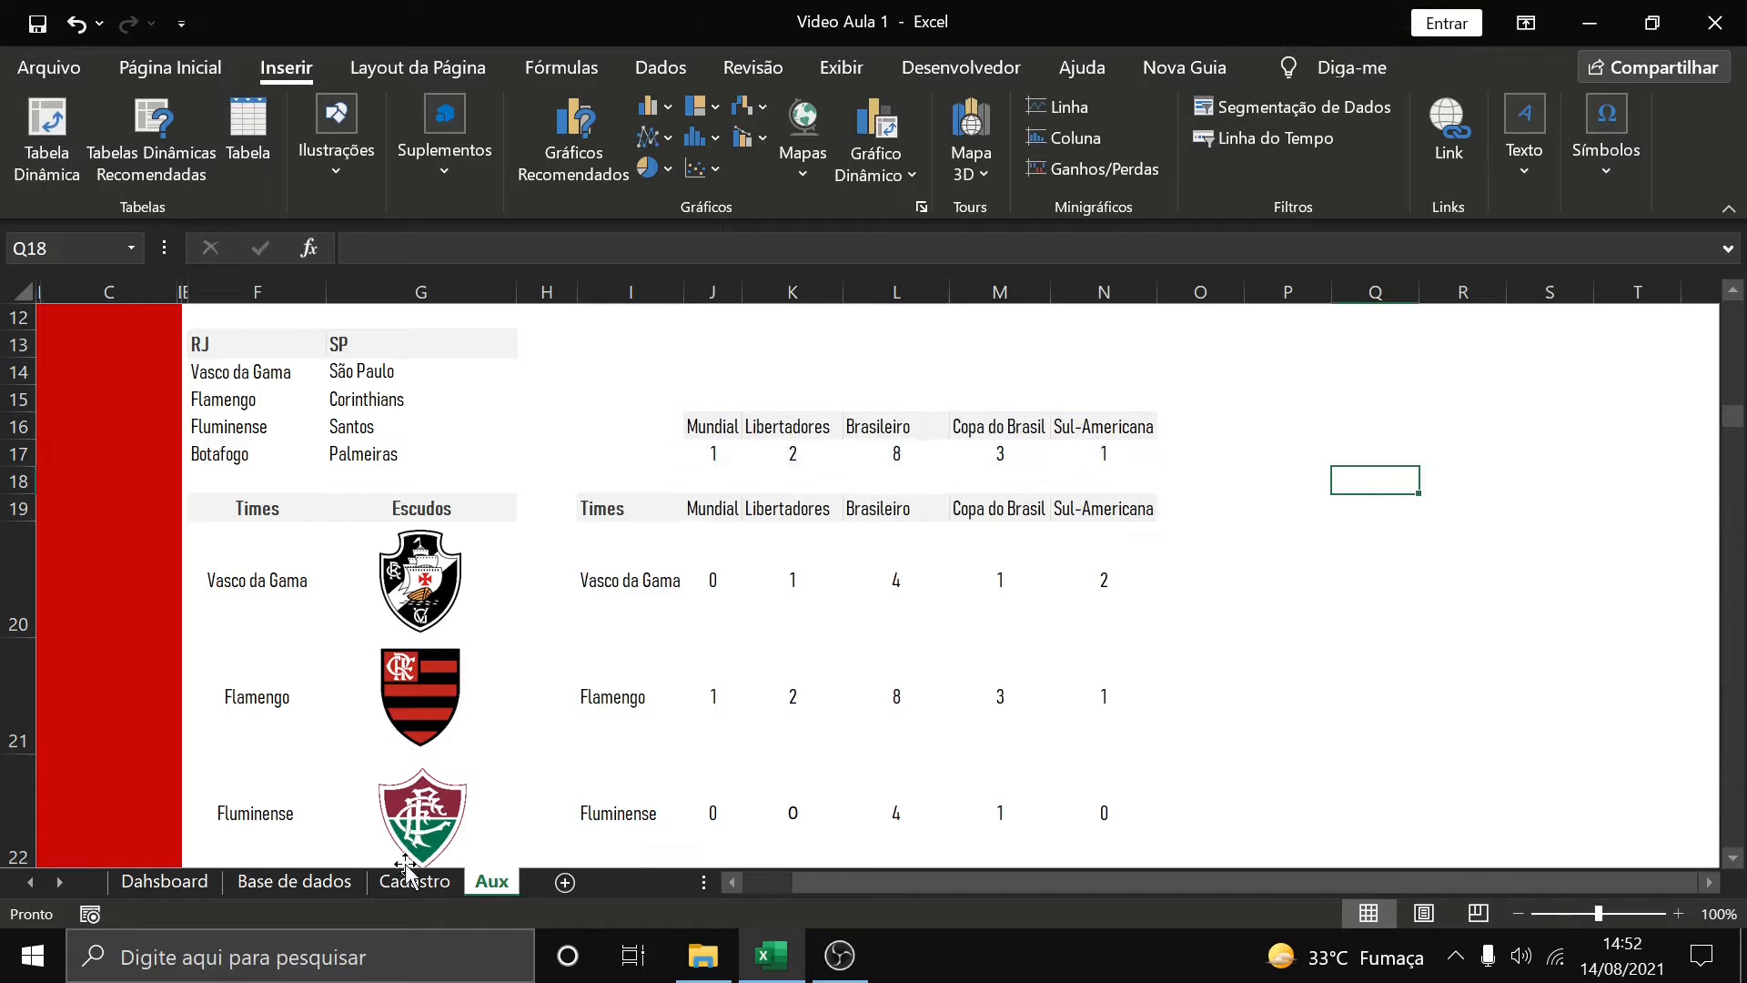
left_click(164, 881)
left_click(675, 656)
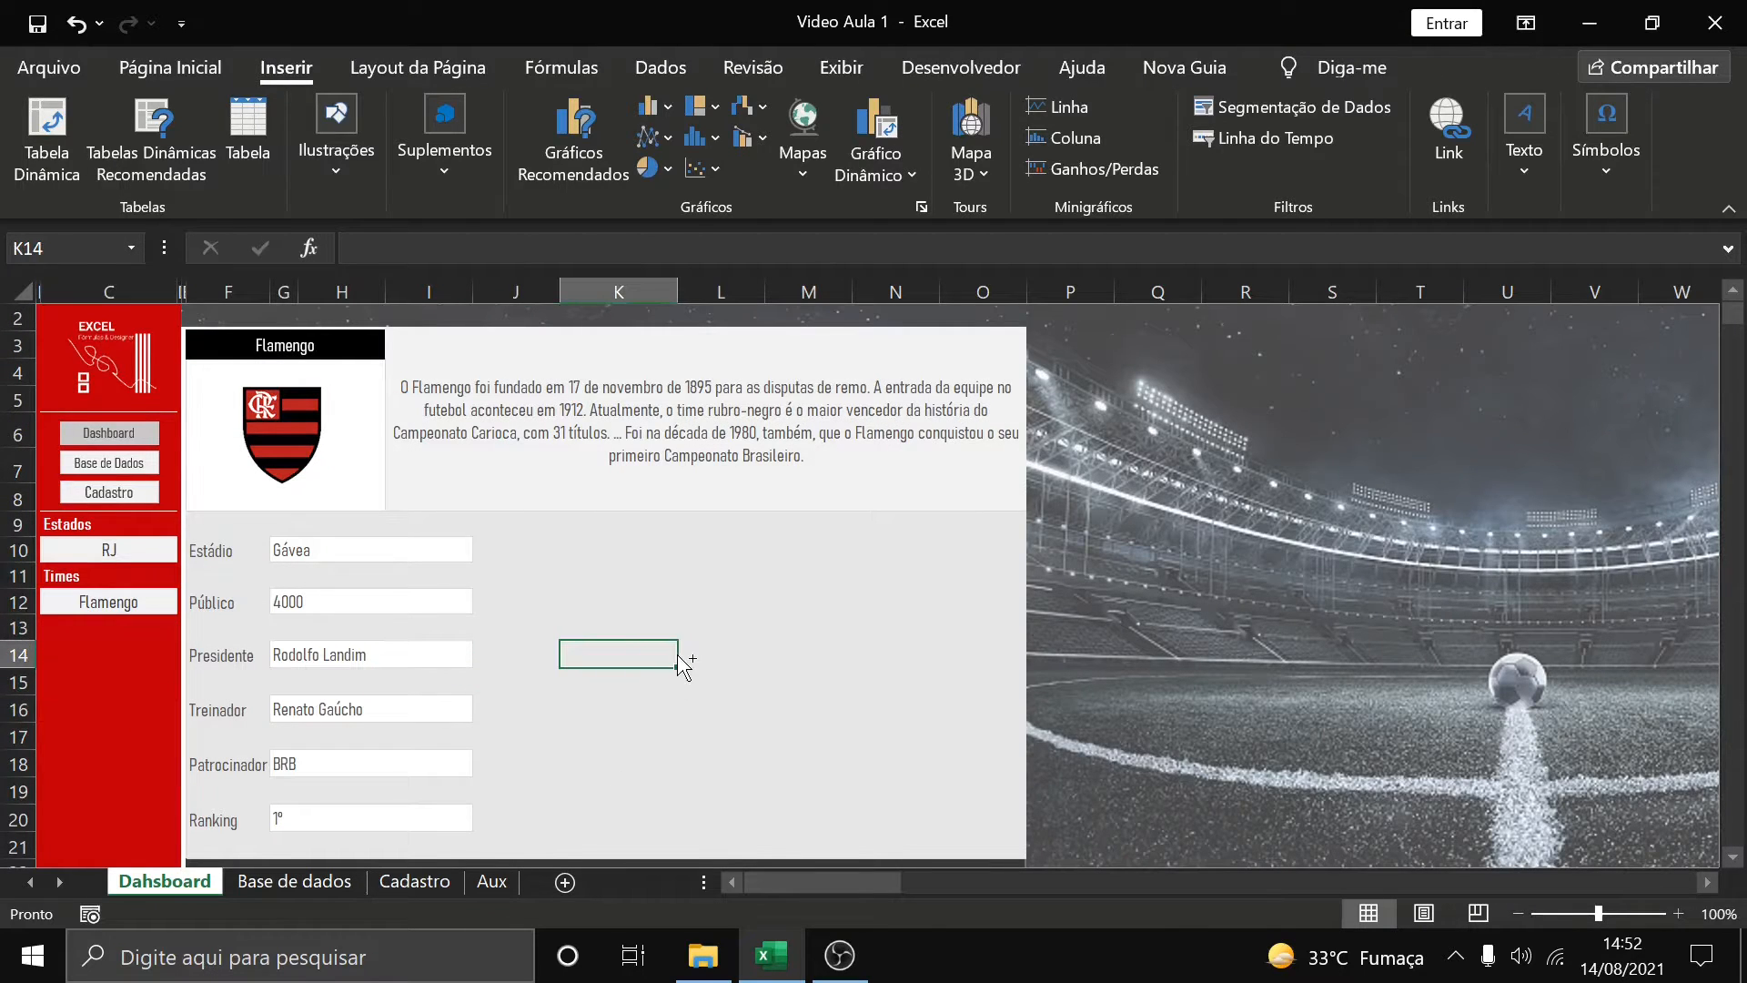
key("ctrl+v")
left_click_drag(1028, 671, 951, 551)
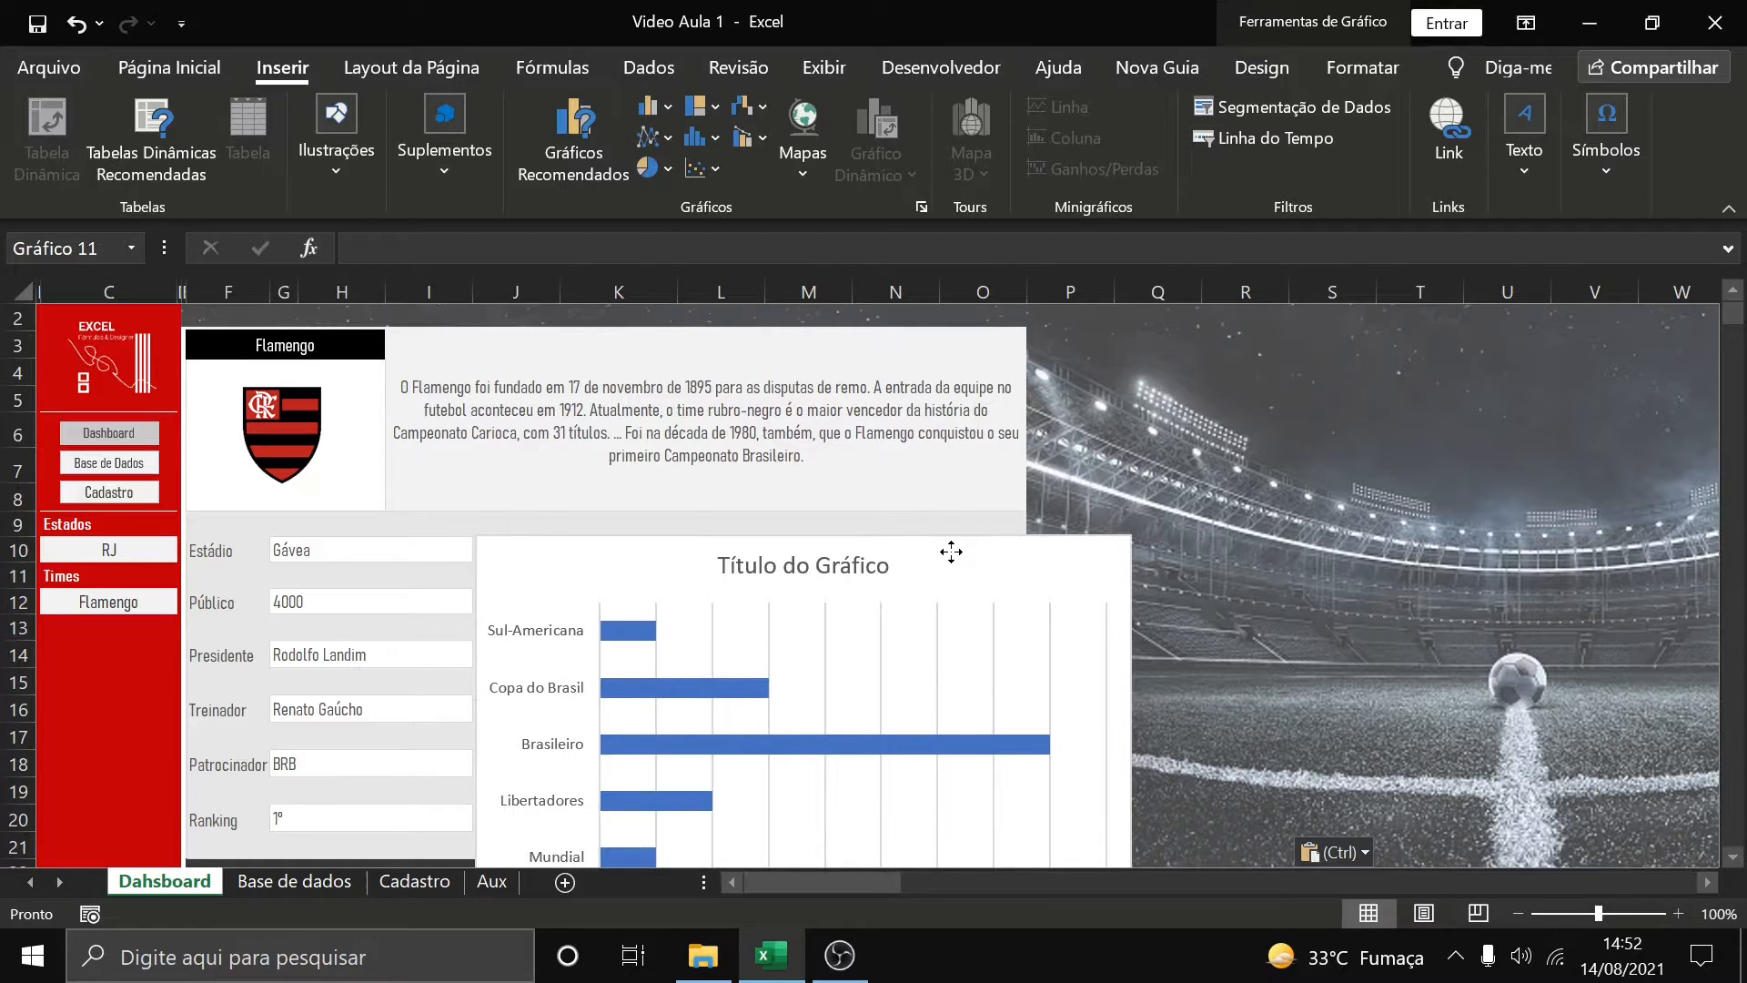
Remove the chart's vertical gridlines and resize the chart to fit the gray area beside the team details
left_click(826, 672)
key("Delete")
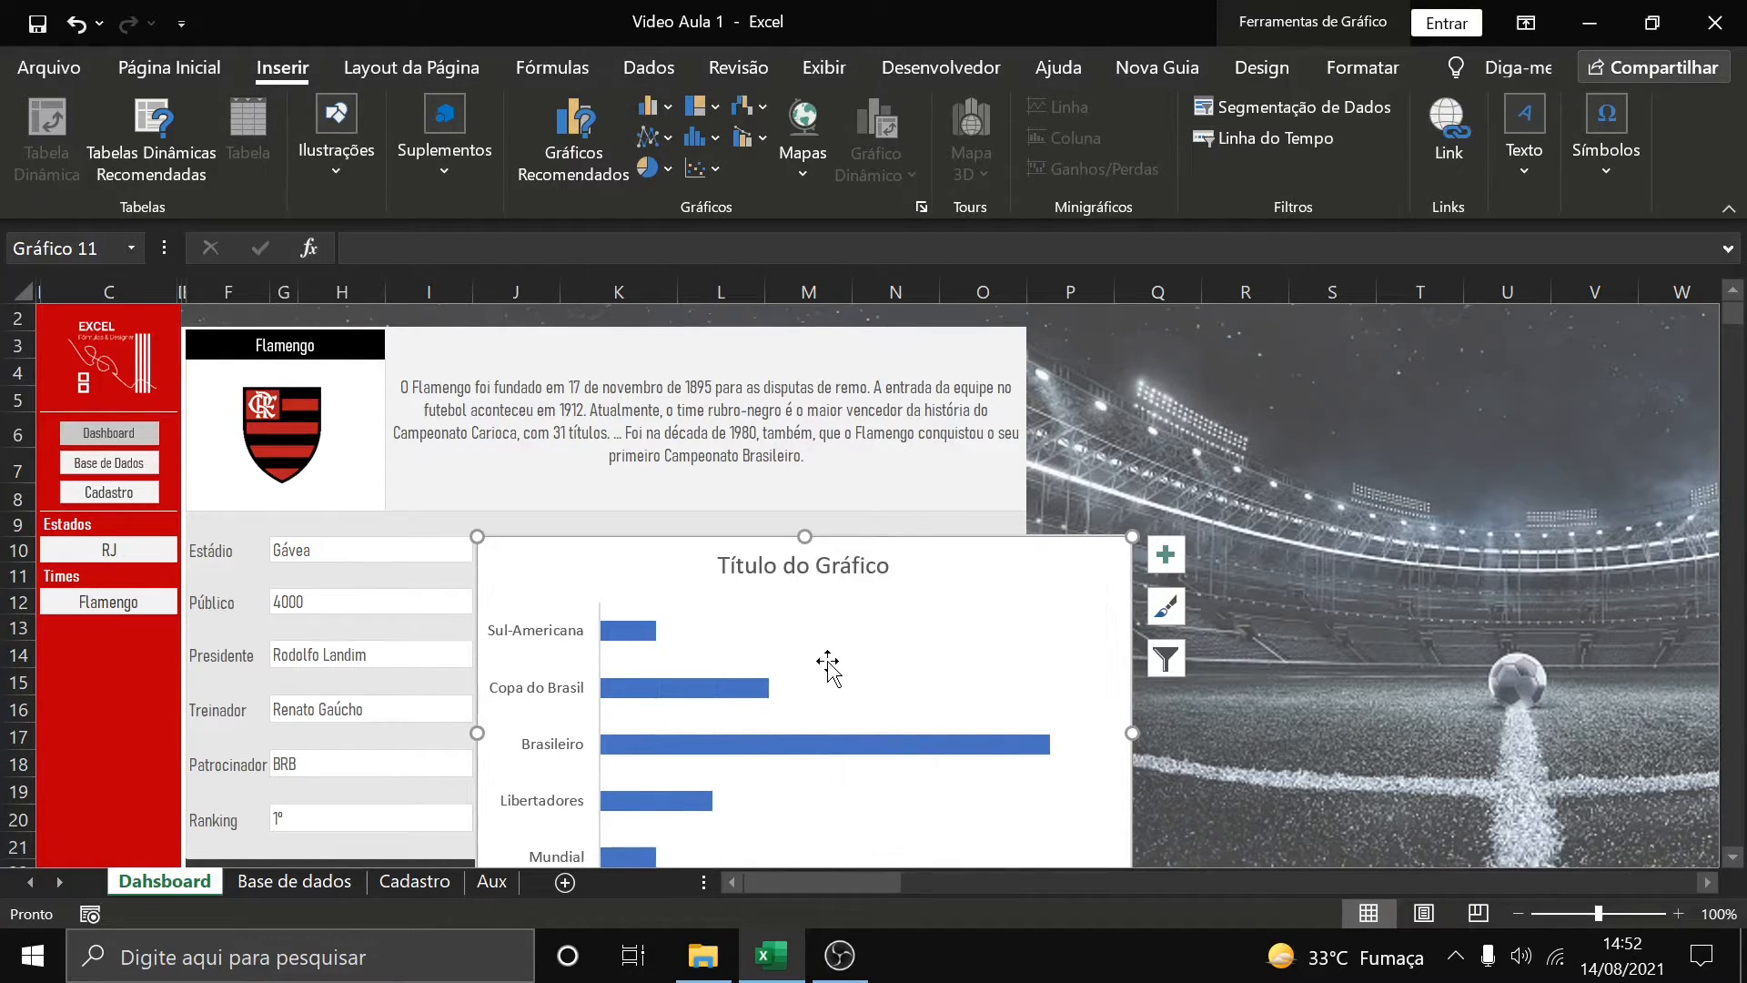
left_click_drag(1132, 536, 920, 565)
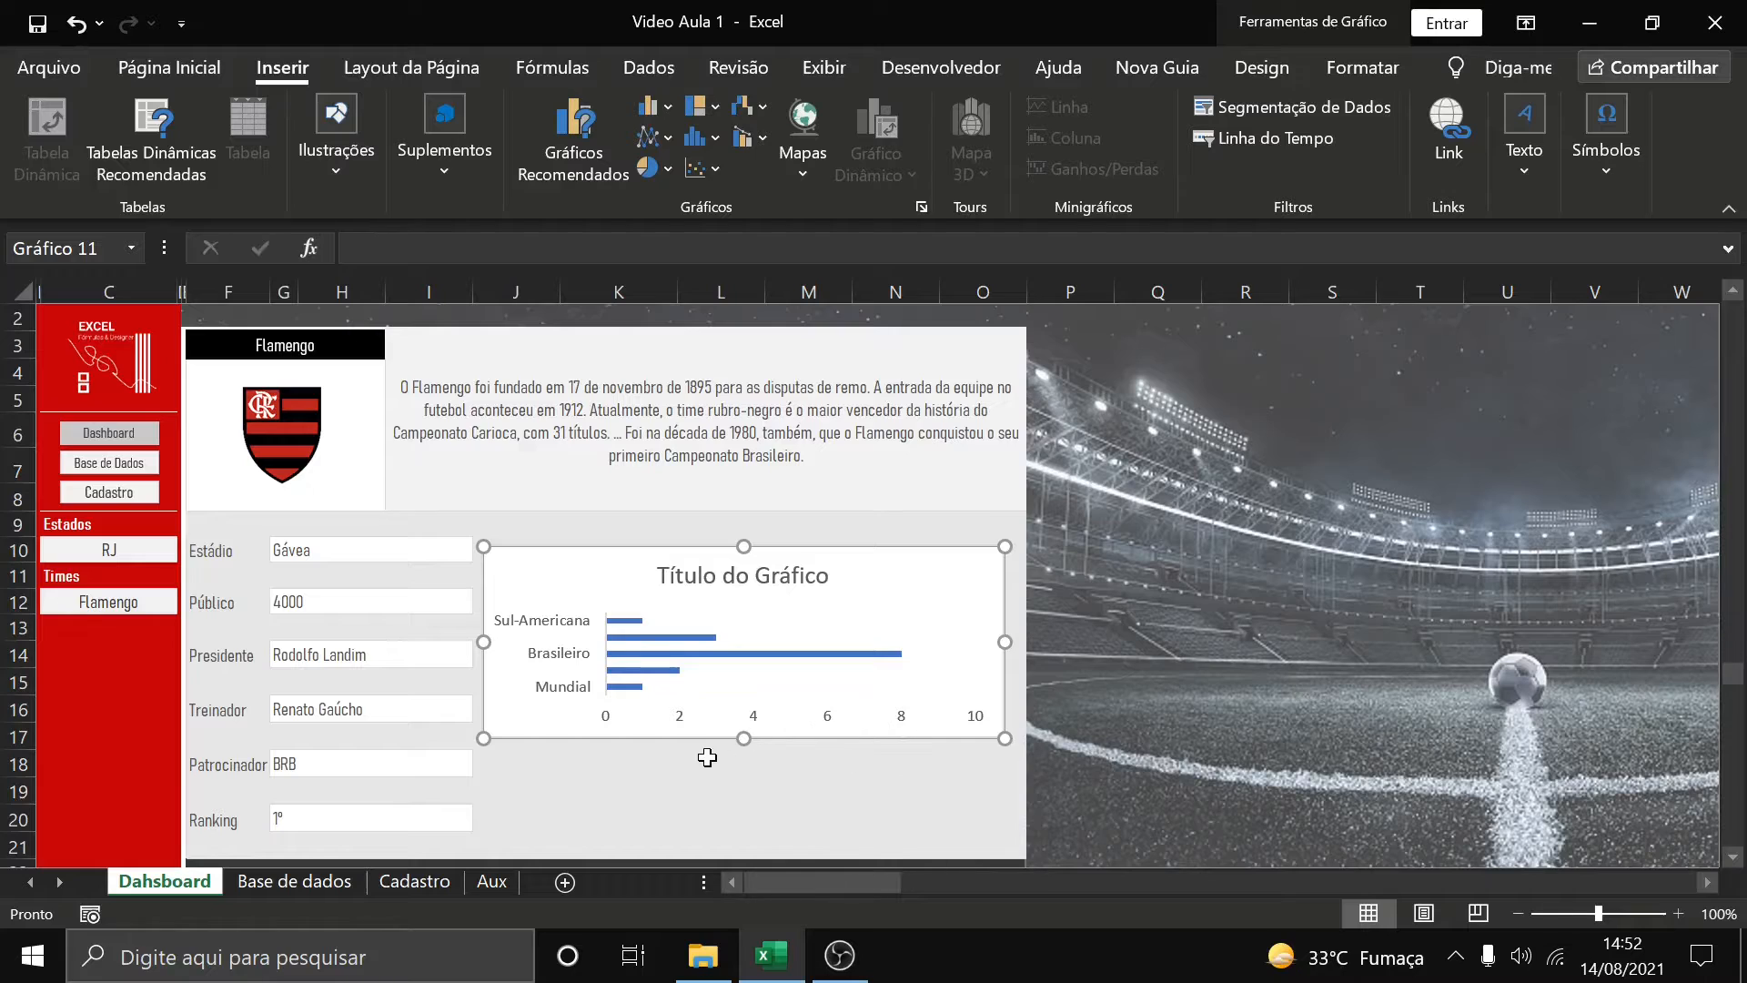
left_click_drag(743, 738, 740, 830)
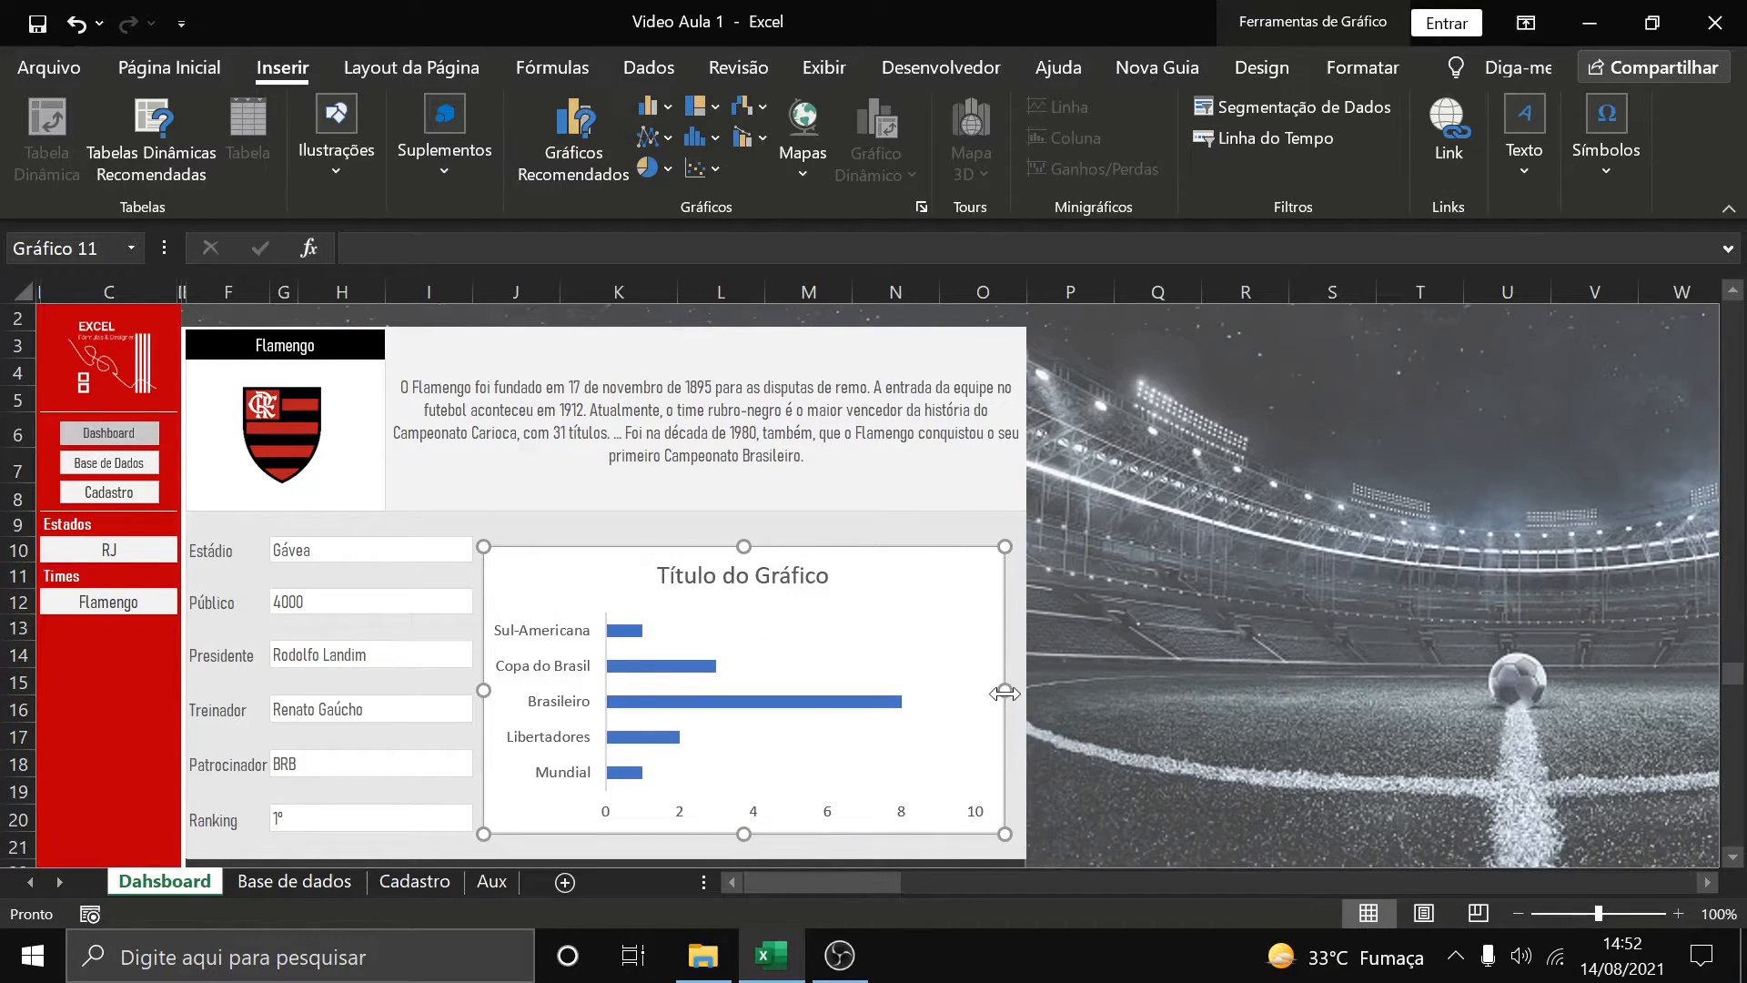
left_click_drag(1005, 690, 990, 691)
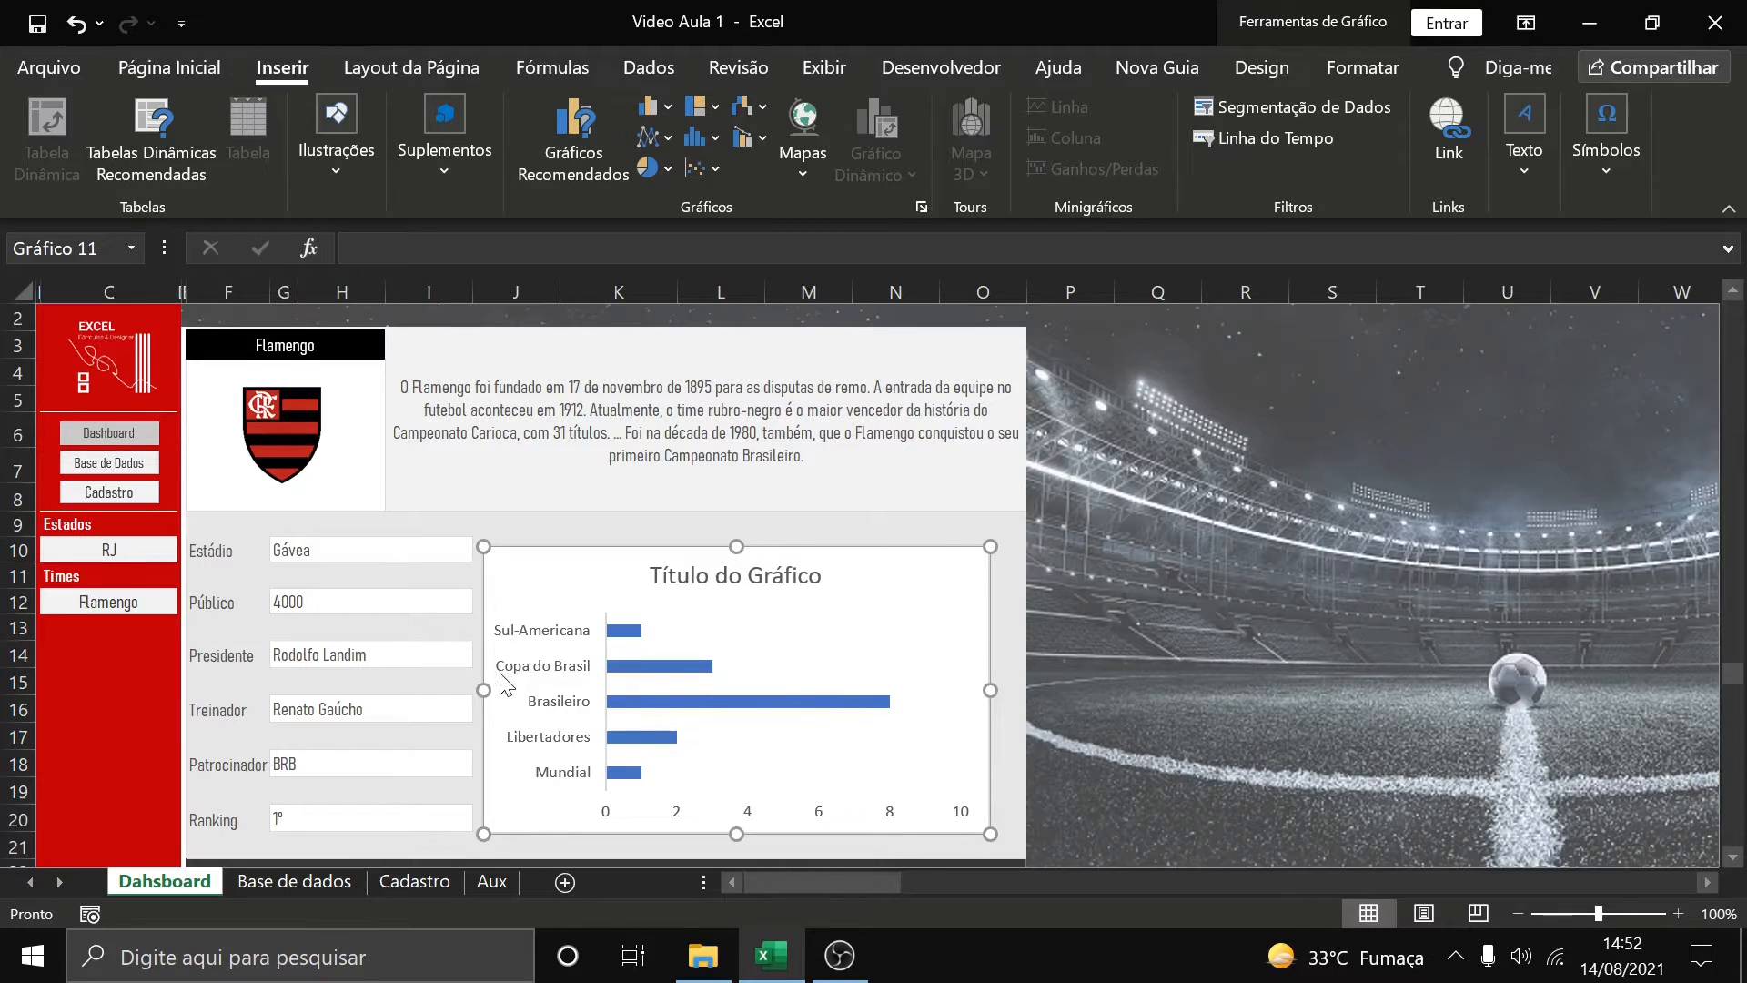
left_click_drag(479, 695, 477, 683)
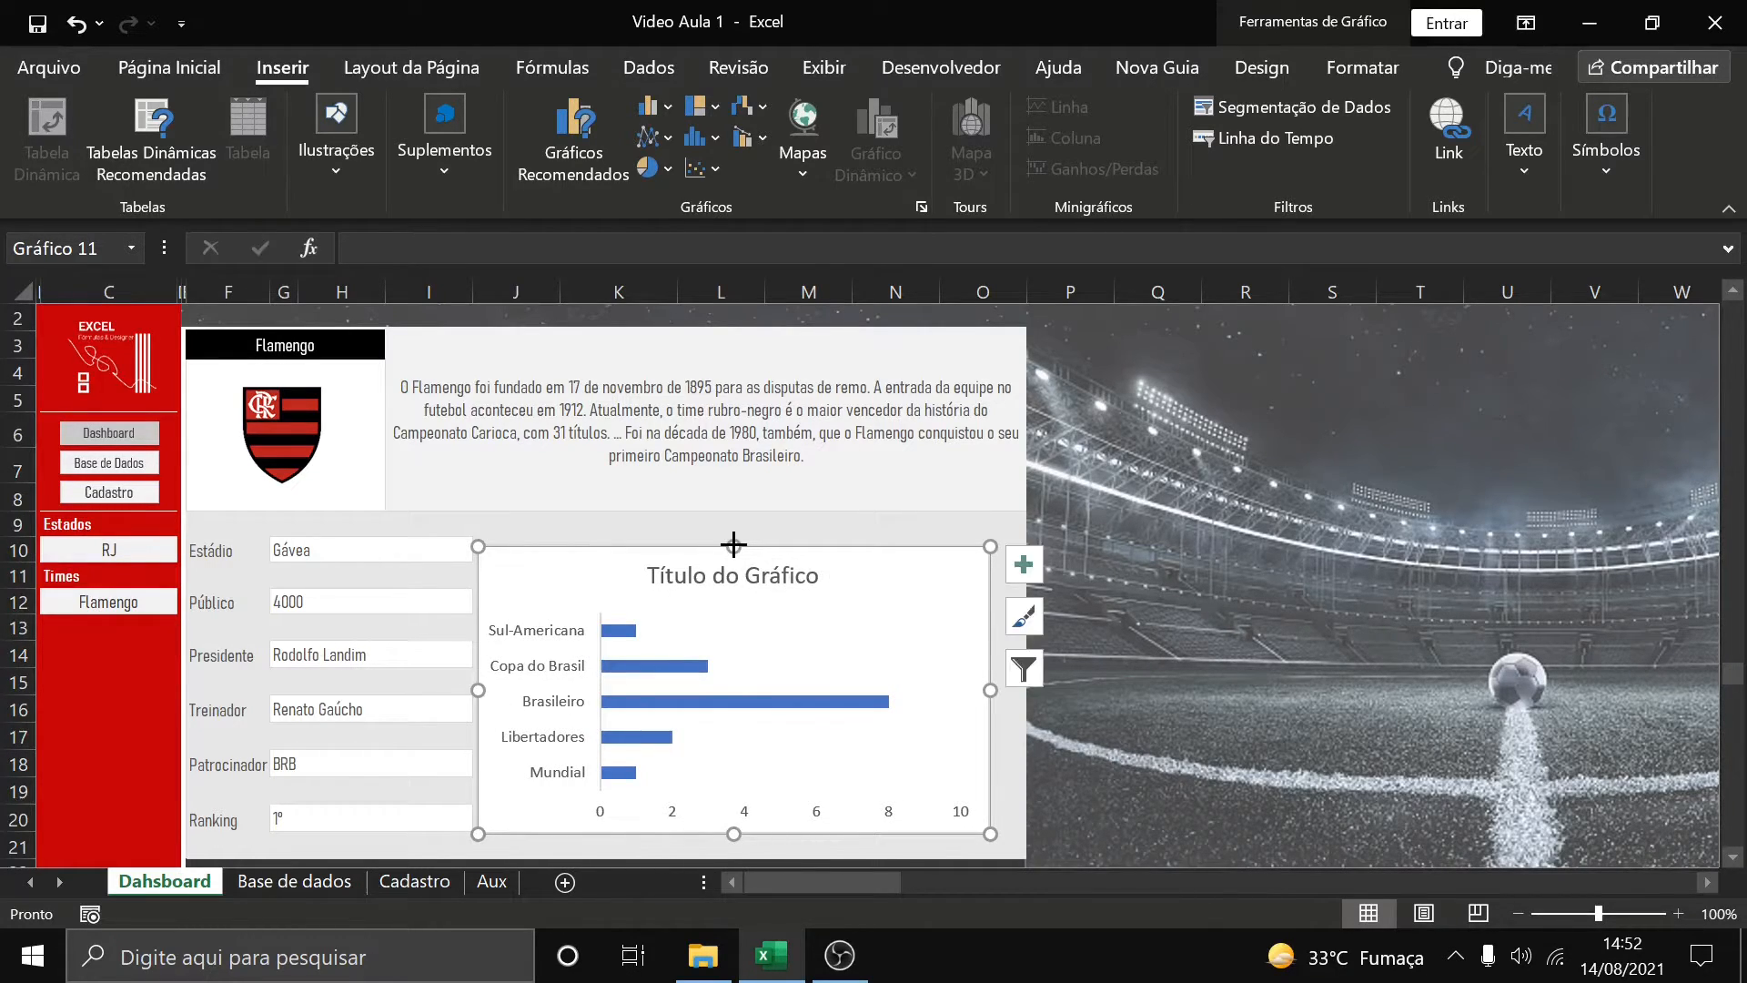
left_click_drag(735, 547, 734, 539)
left_click(377, 546)
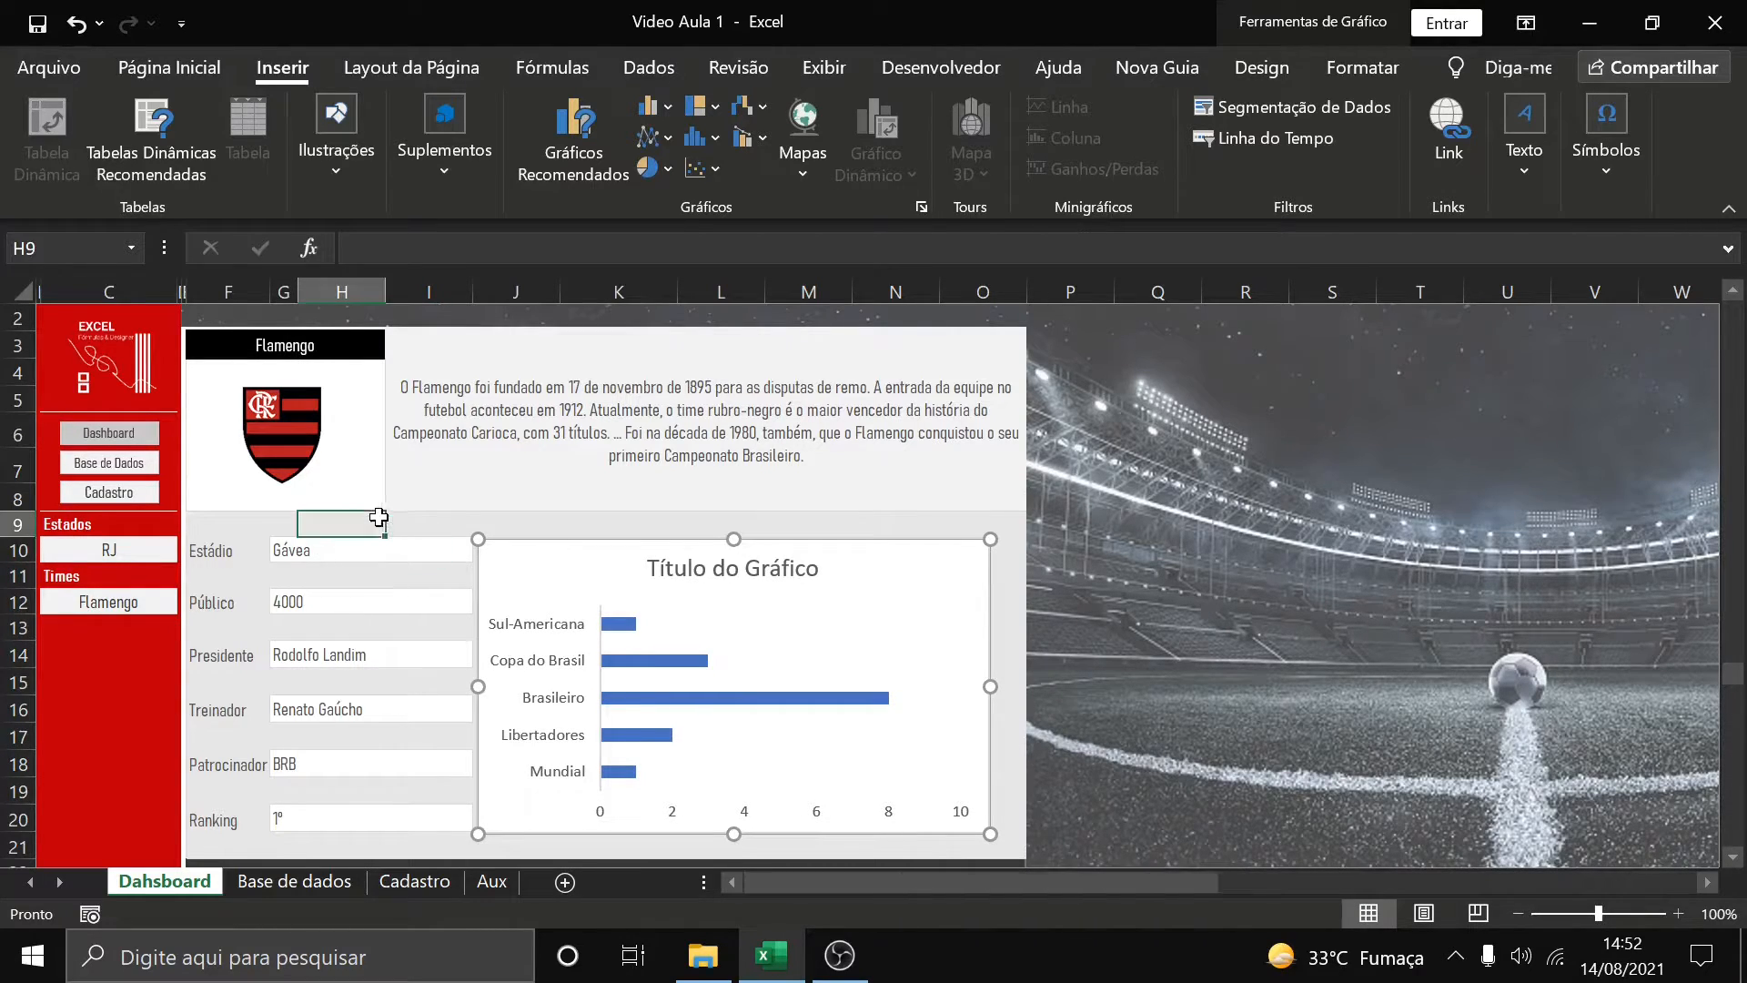
left_click(345, 601)
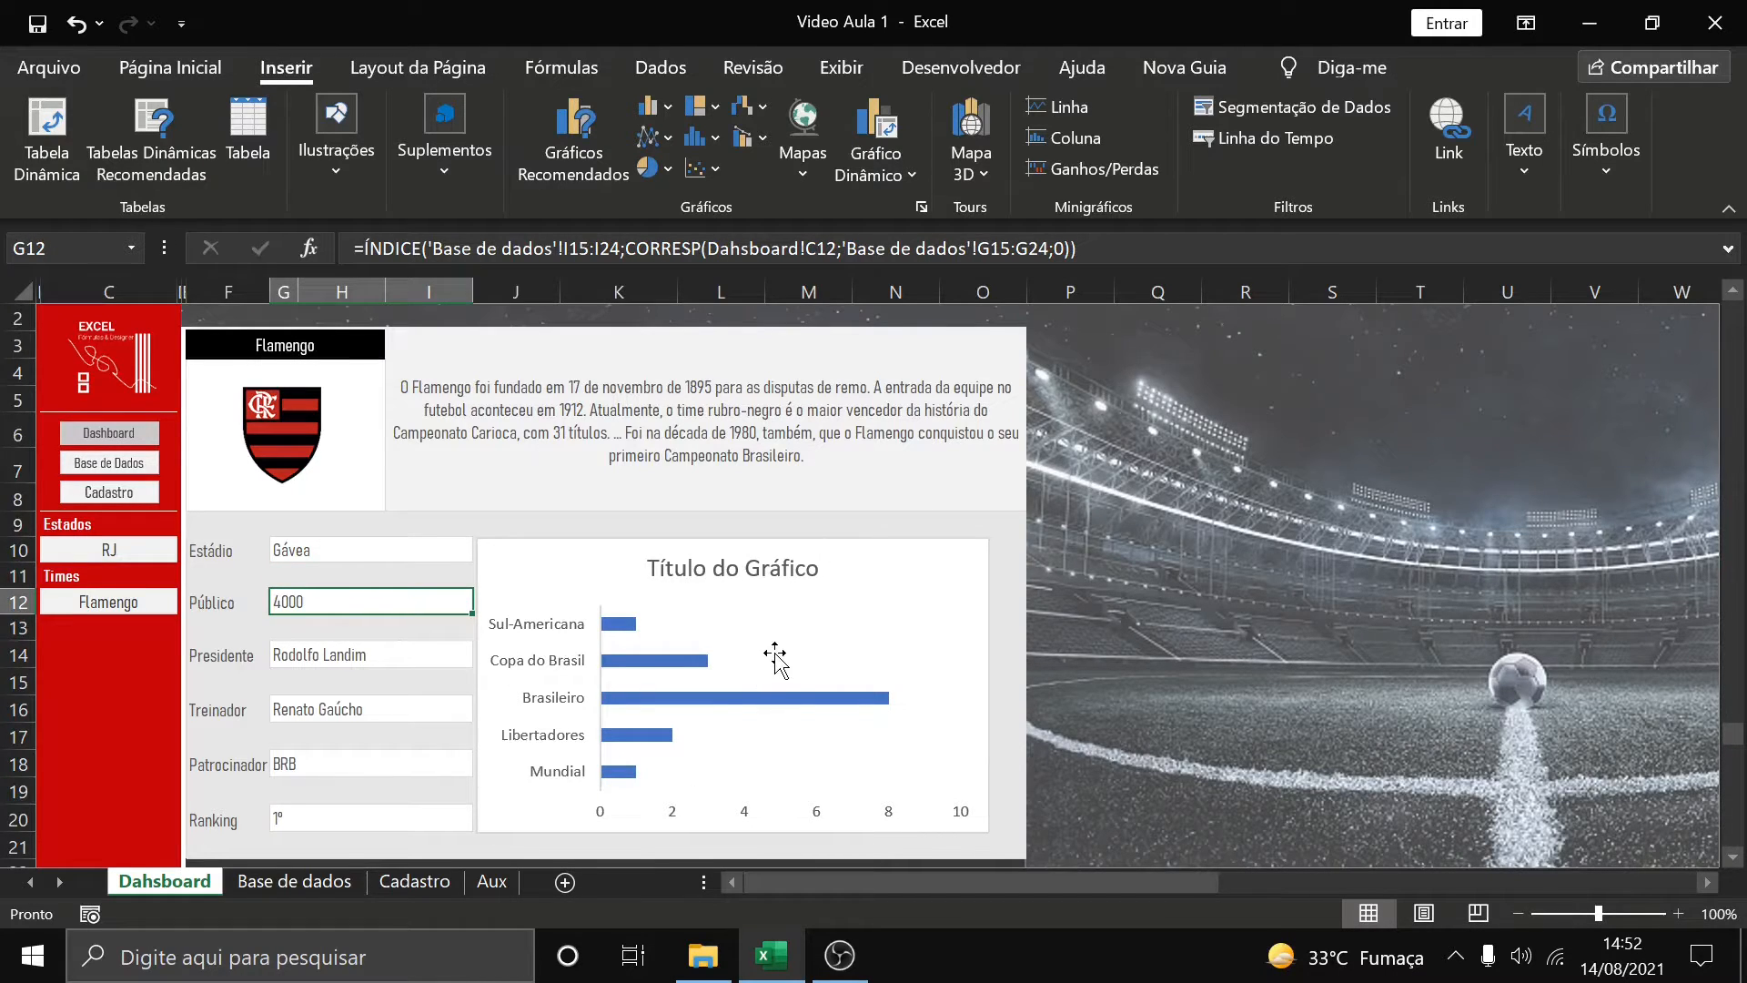
Format the chart title in Bahnschrift Light Condensed at size 10.5
left_click(729, 570)
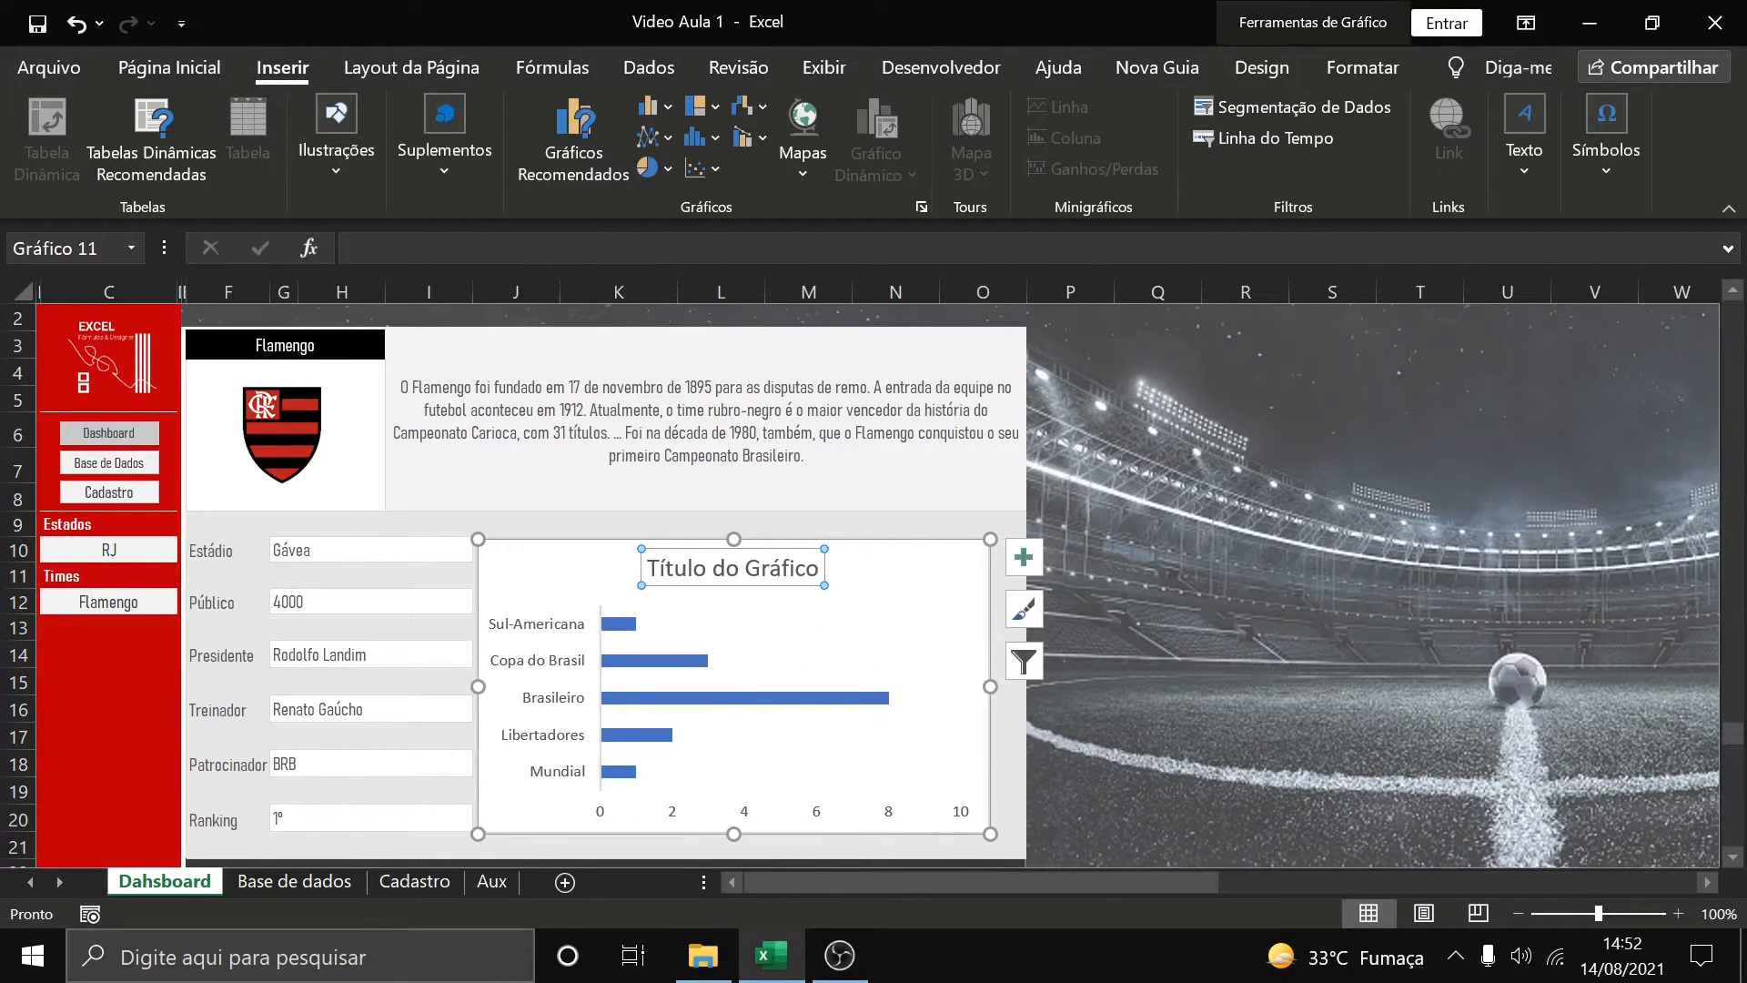
left_click(150, 73)
left_click(318, 120)
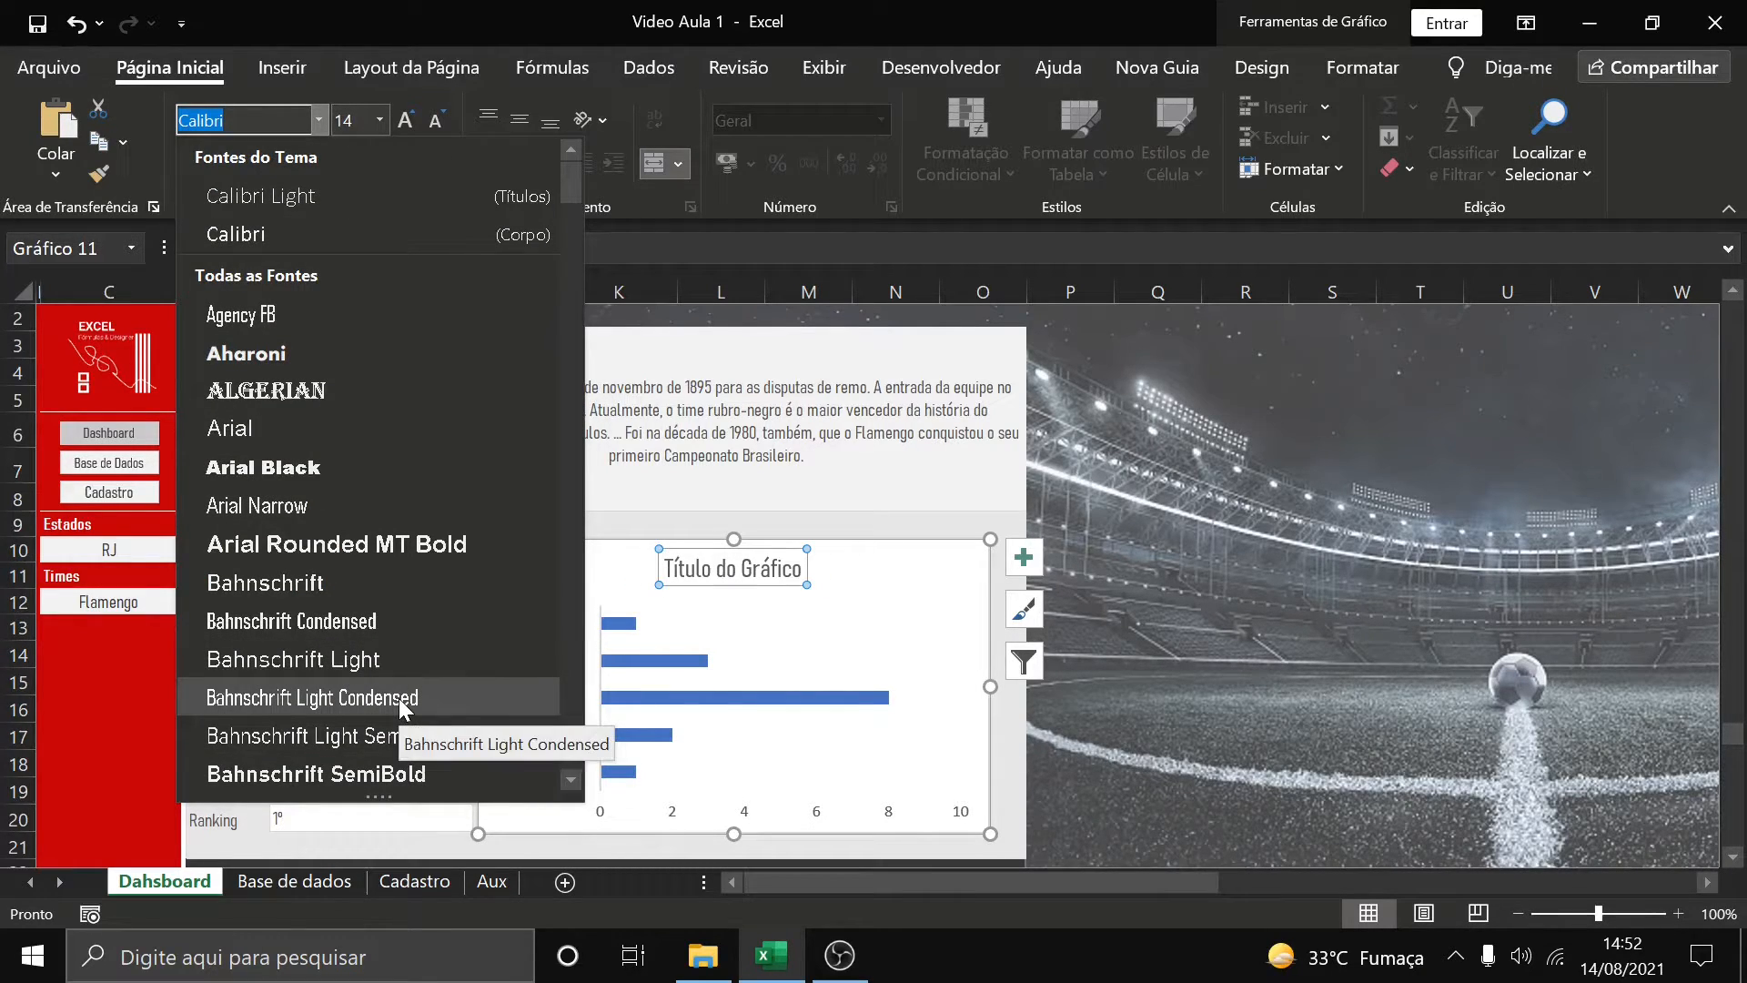
left_click(312, 698)
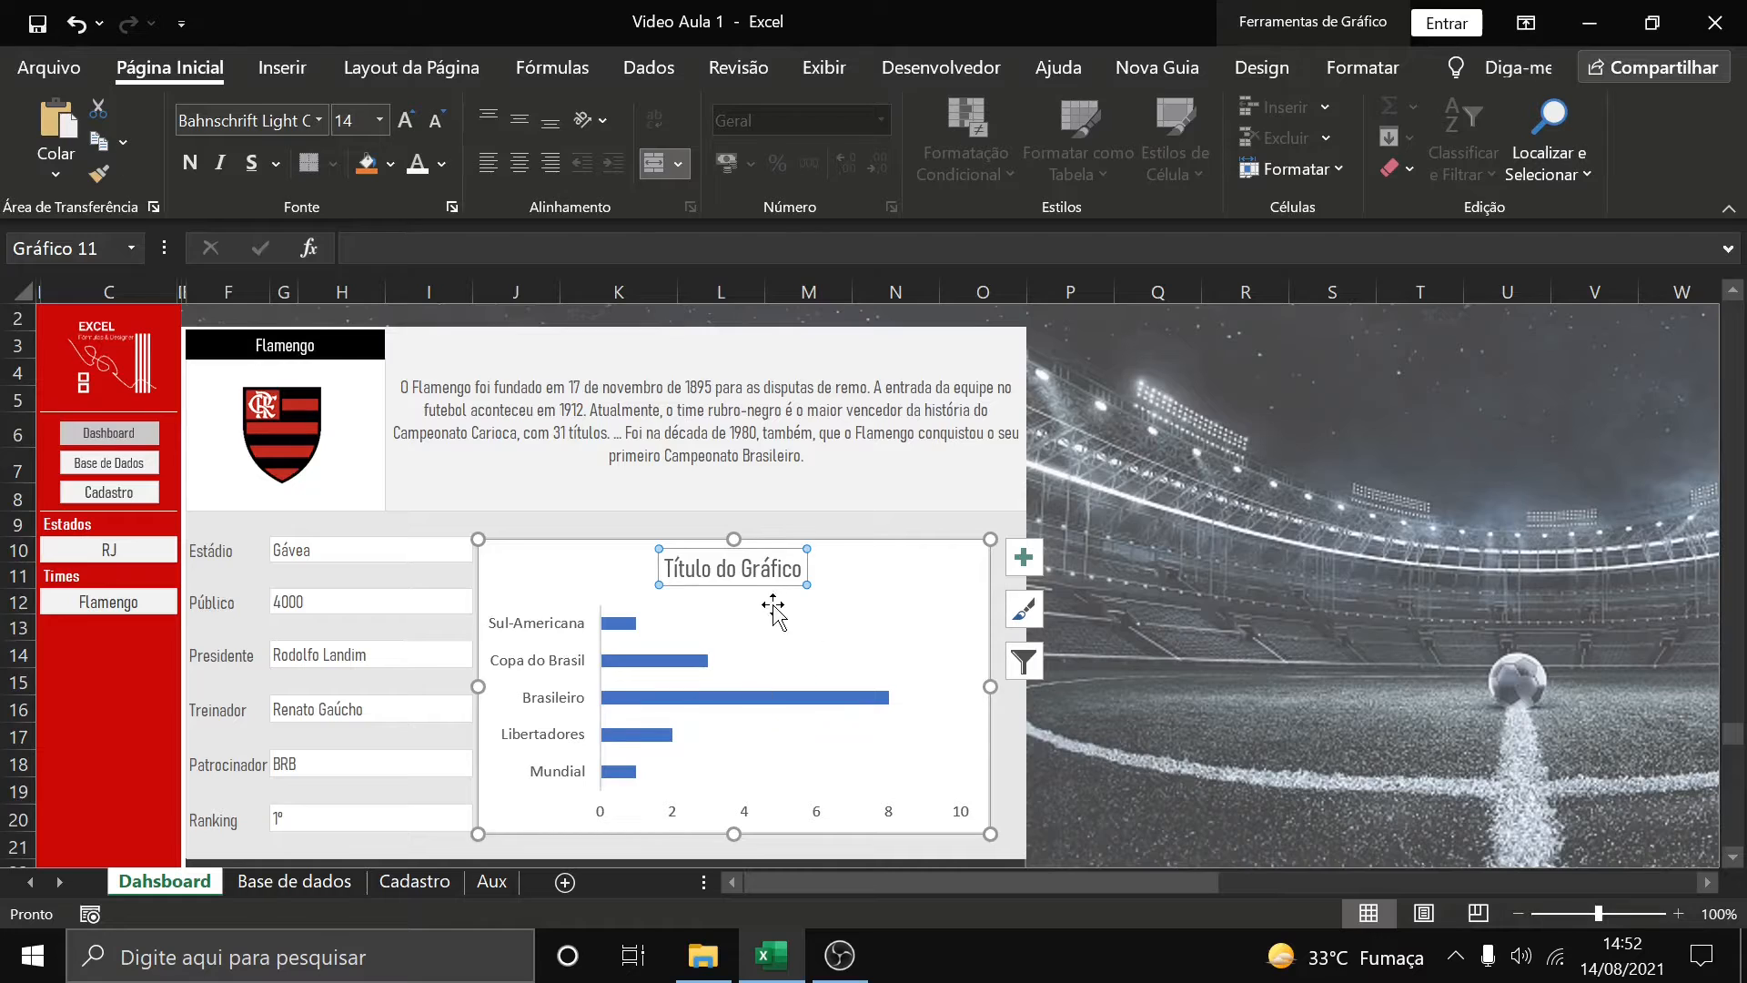
left_click(436, 121)
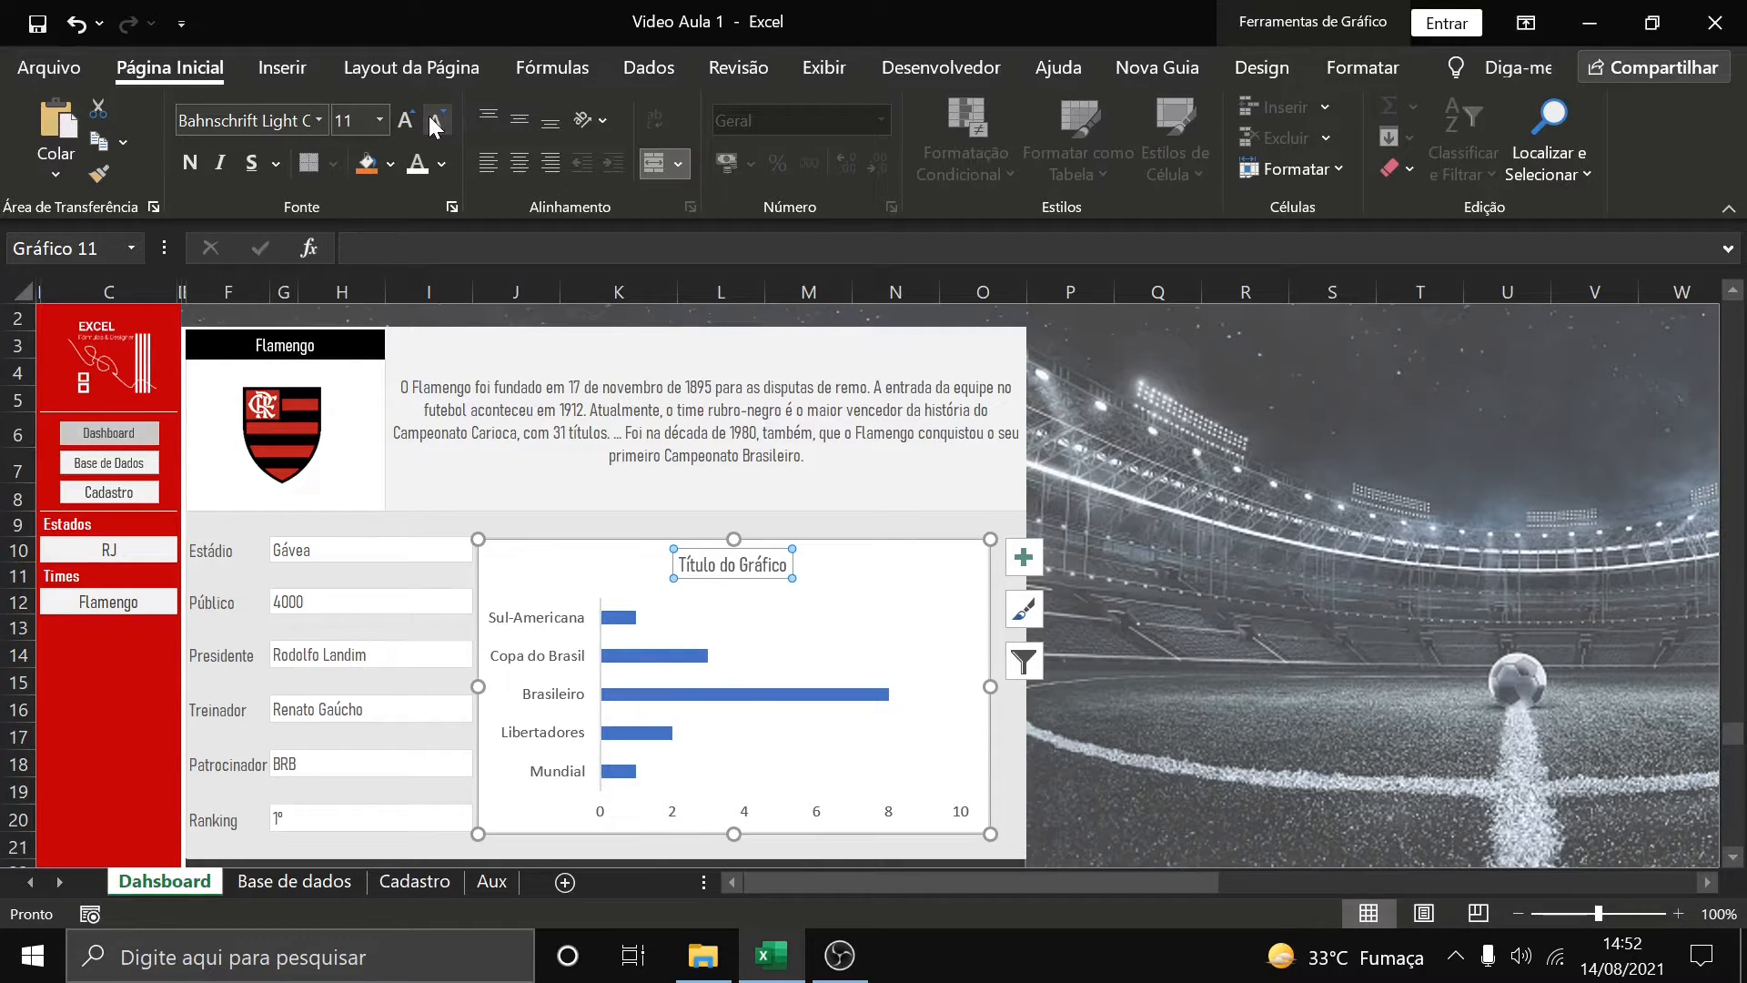
left_click(436, 123)
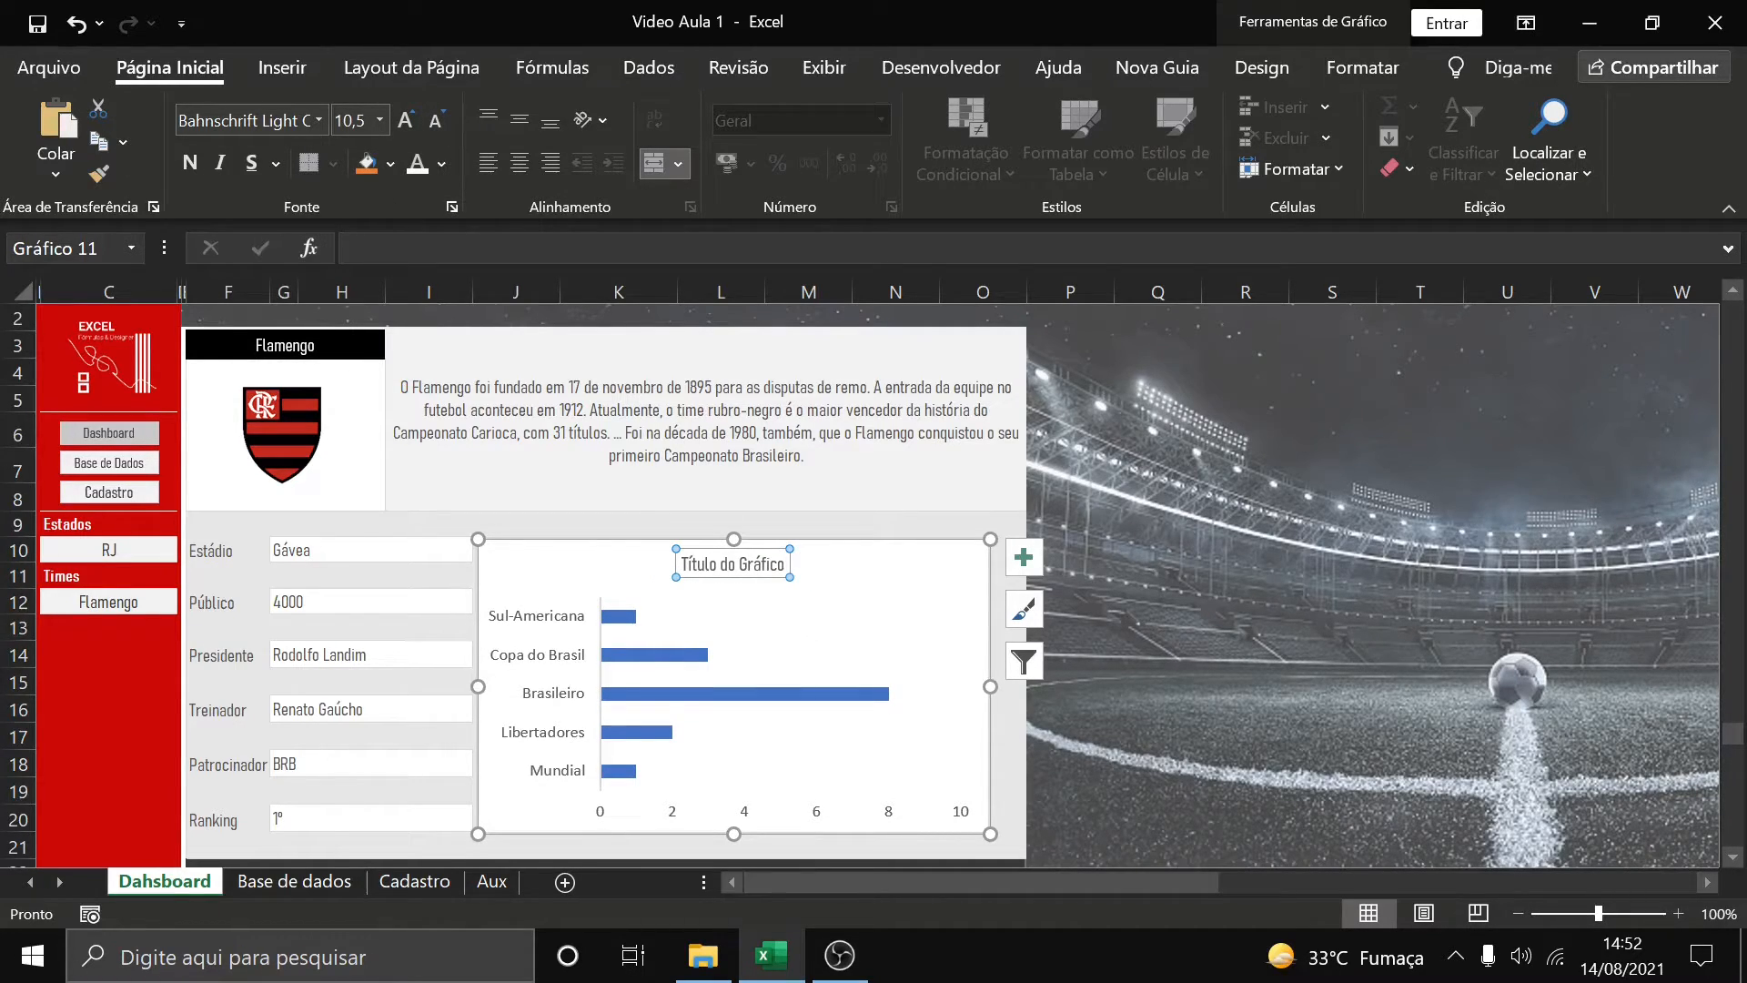
Change the chart title to "Comparações de títulos conquistados" and move it to the chart's upper-left corner
triple_click(748, 565)
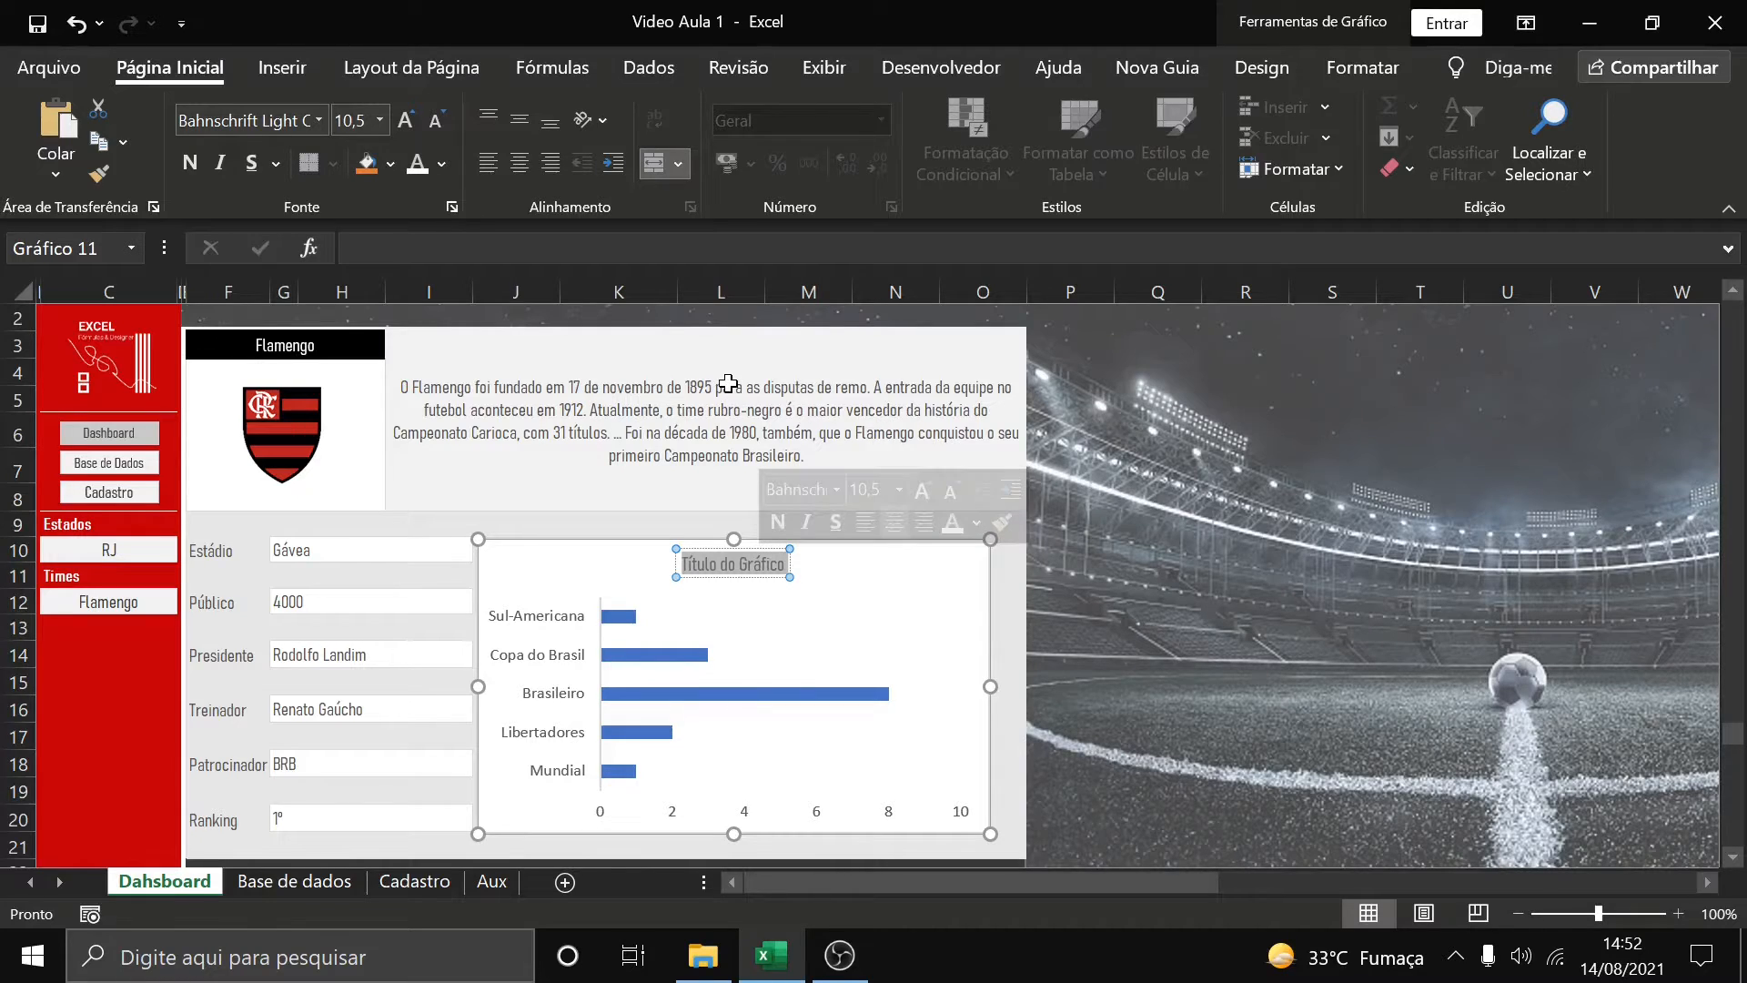
type("C")
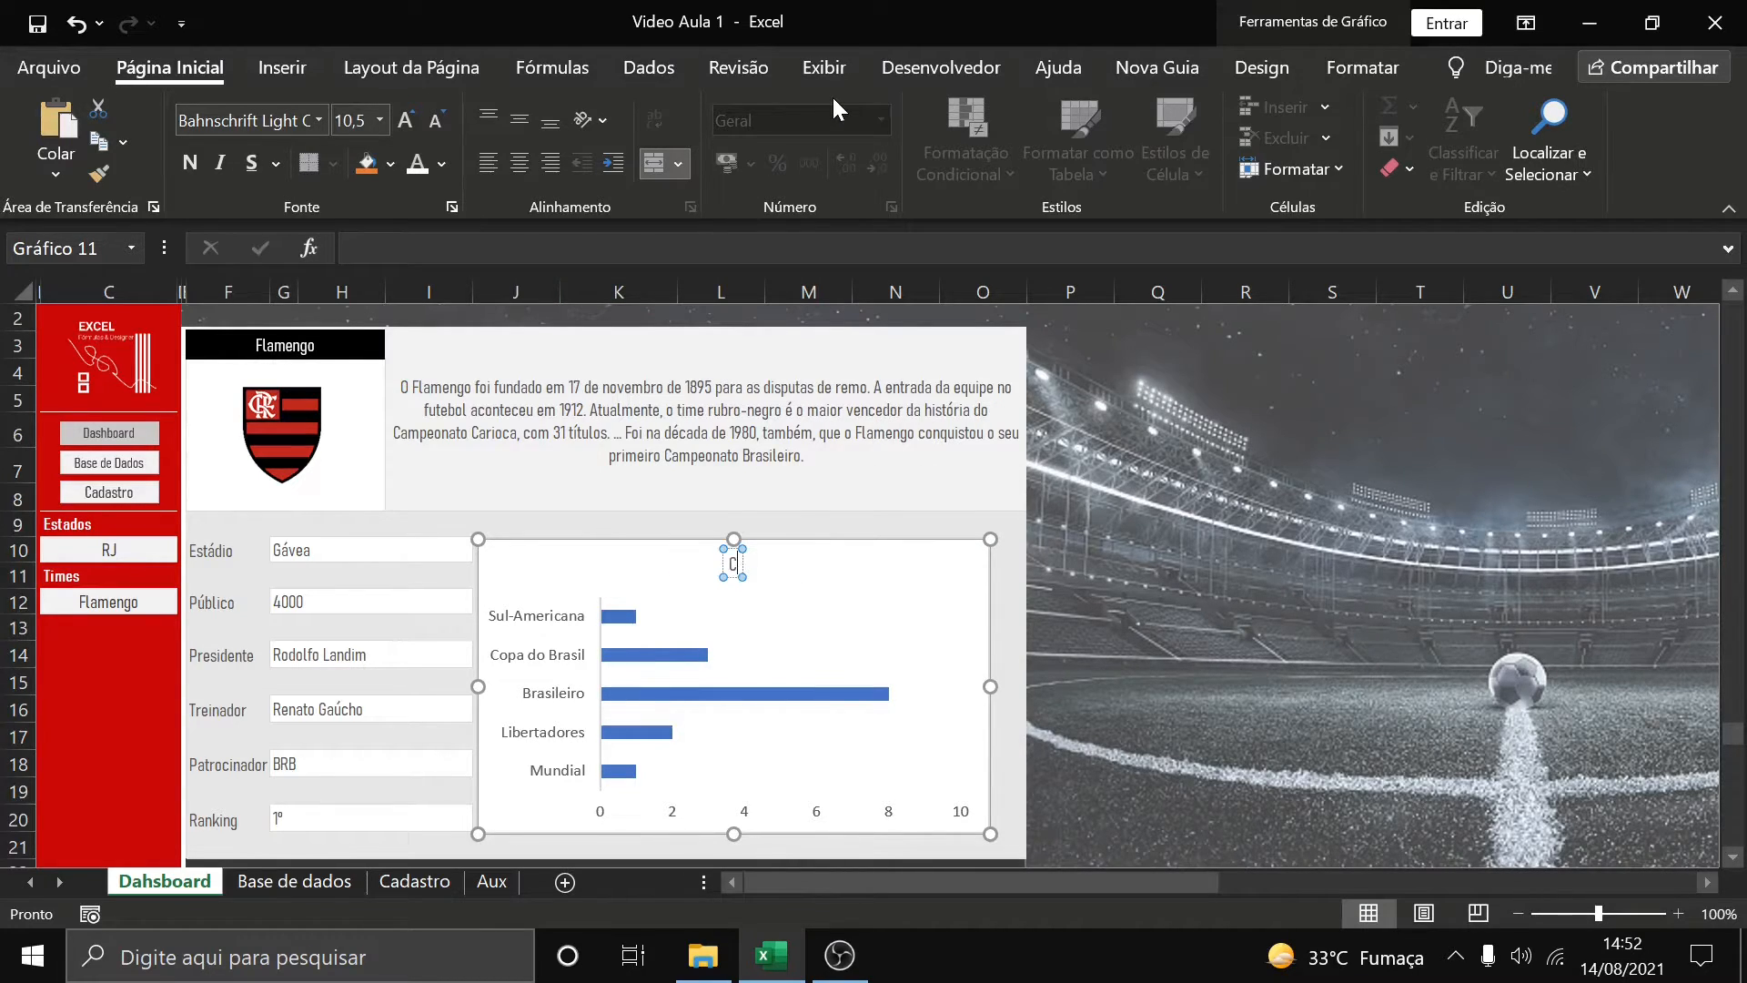
type("omparações d")
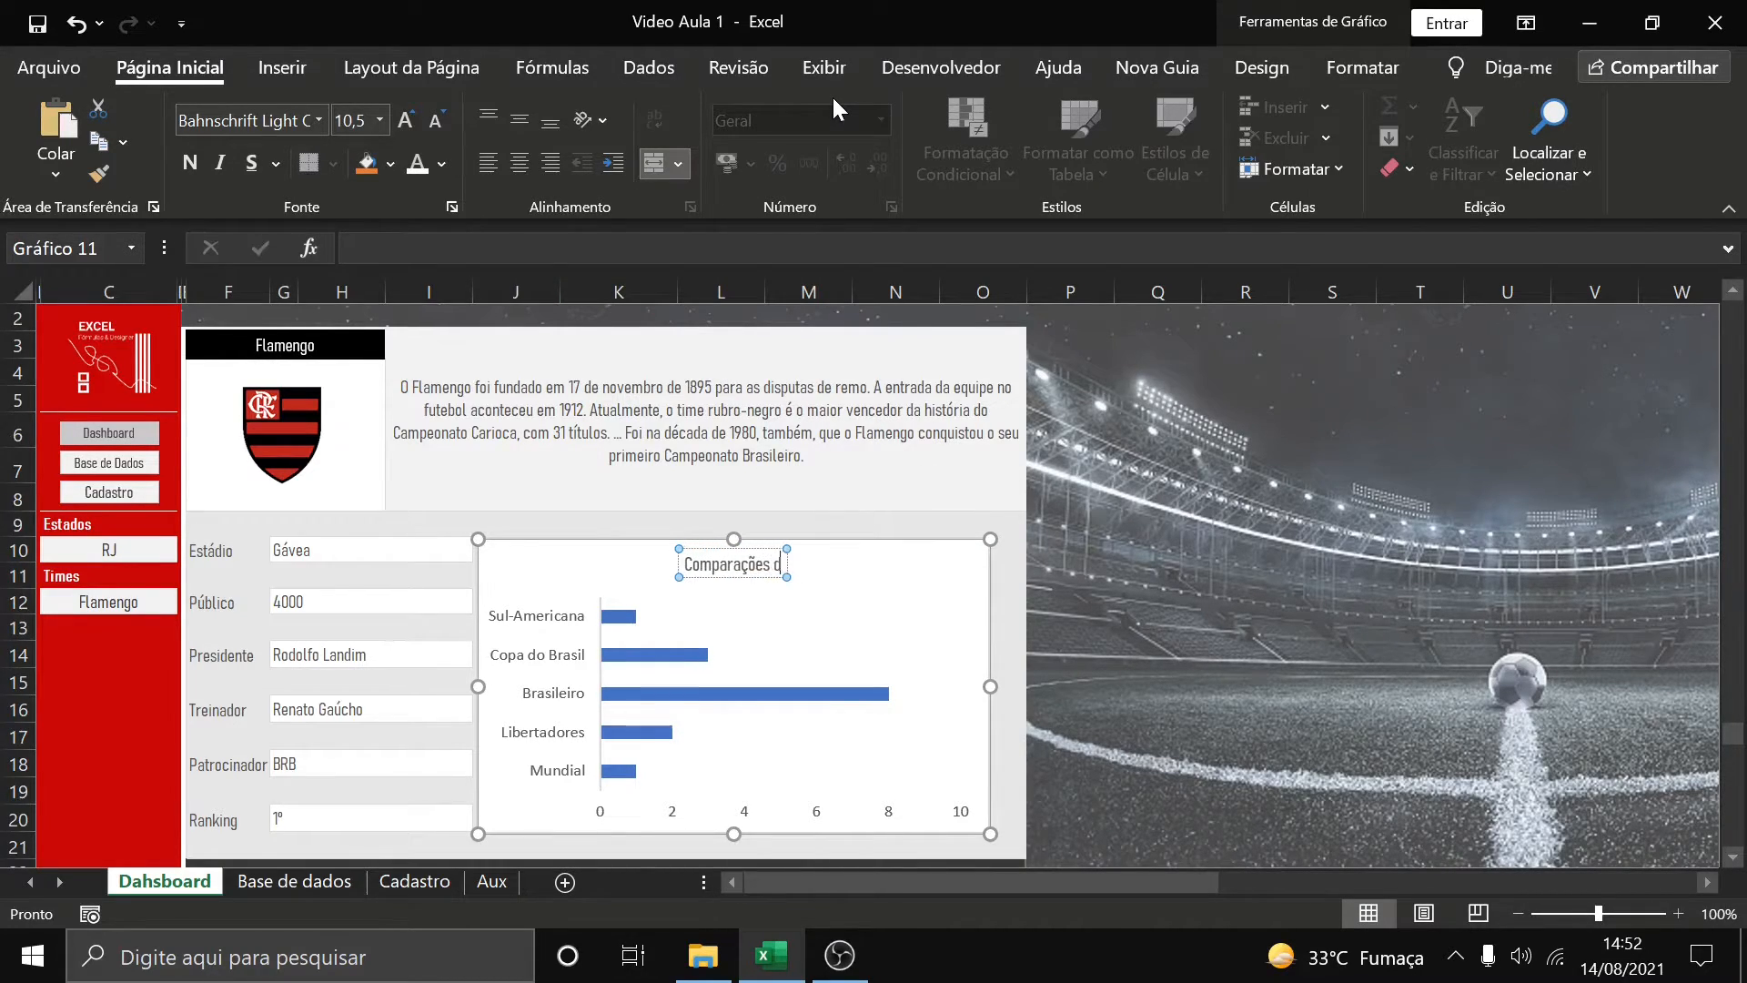
type("e campe")
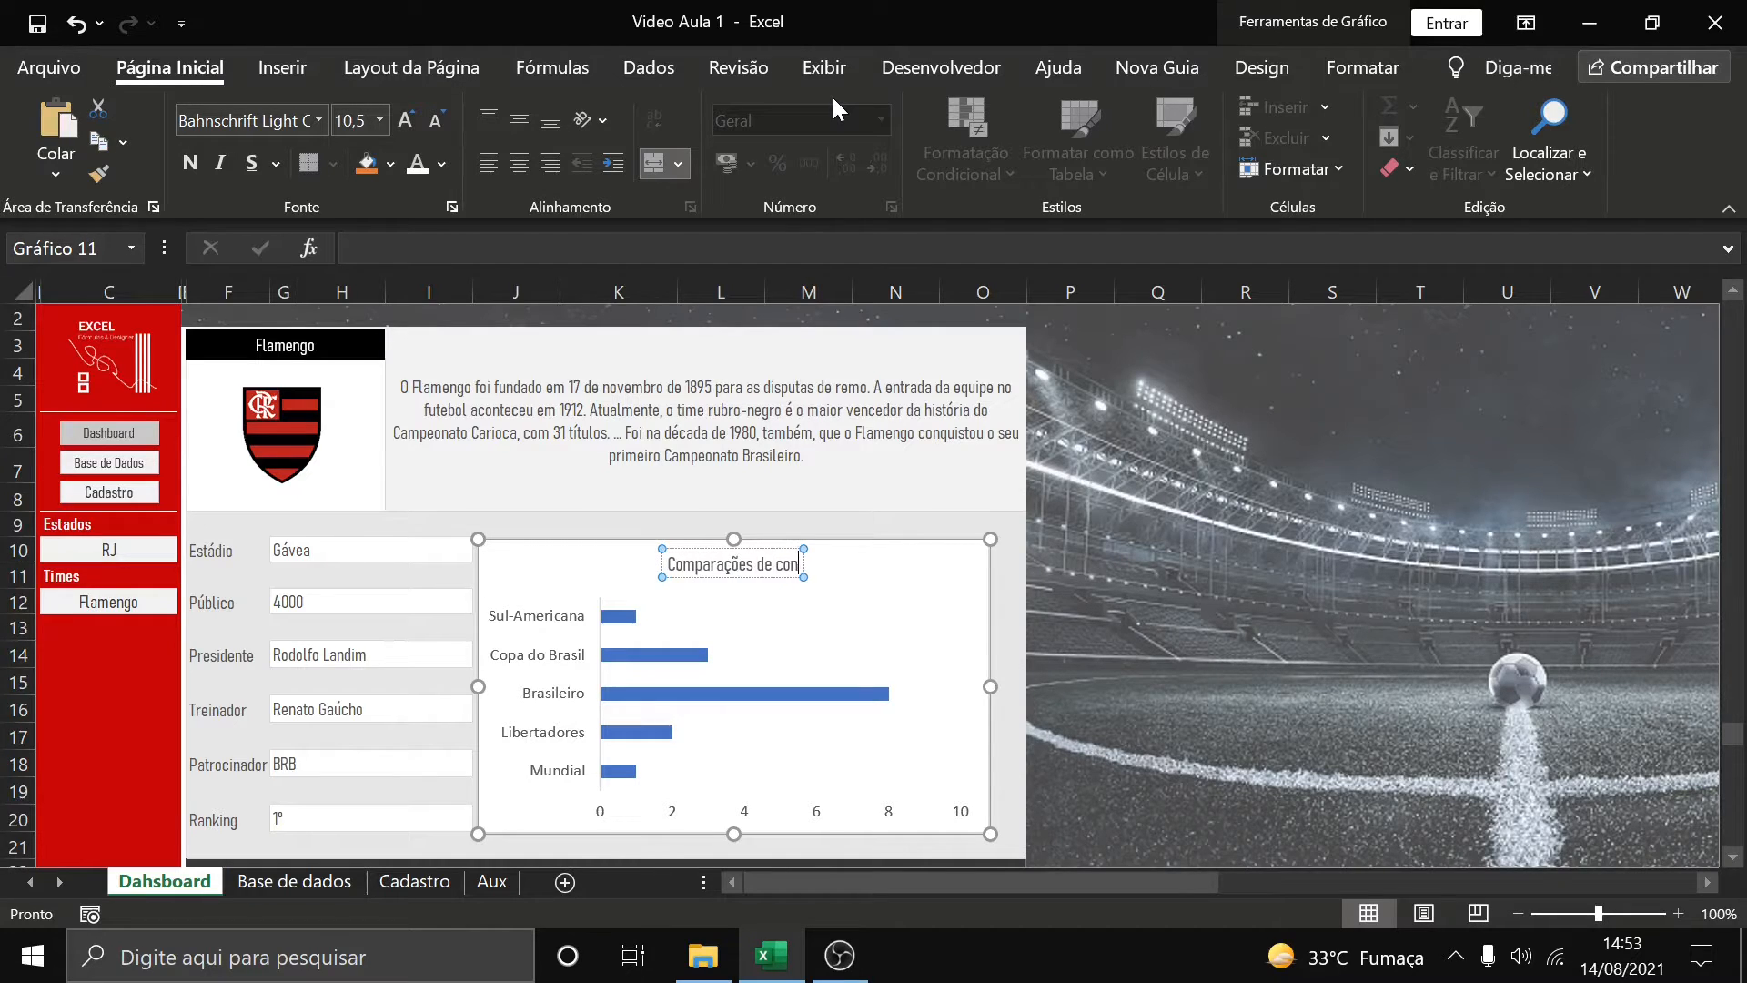
key("BackSpace")
key("BackSpace")
key("BackSpace")
key("BackSpace")
key("BackSpace")
type("t")
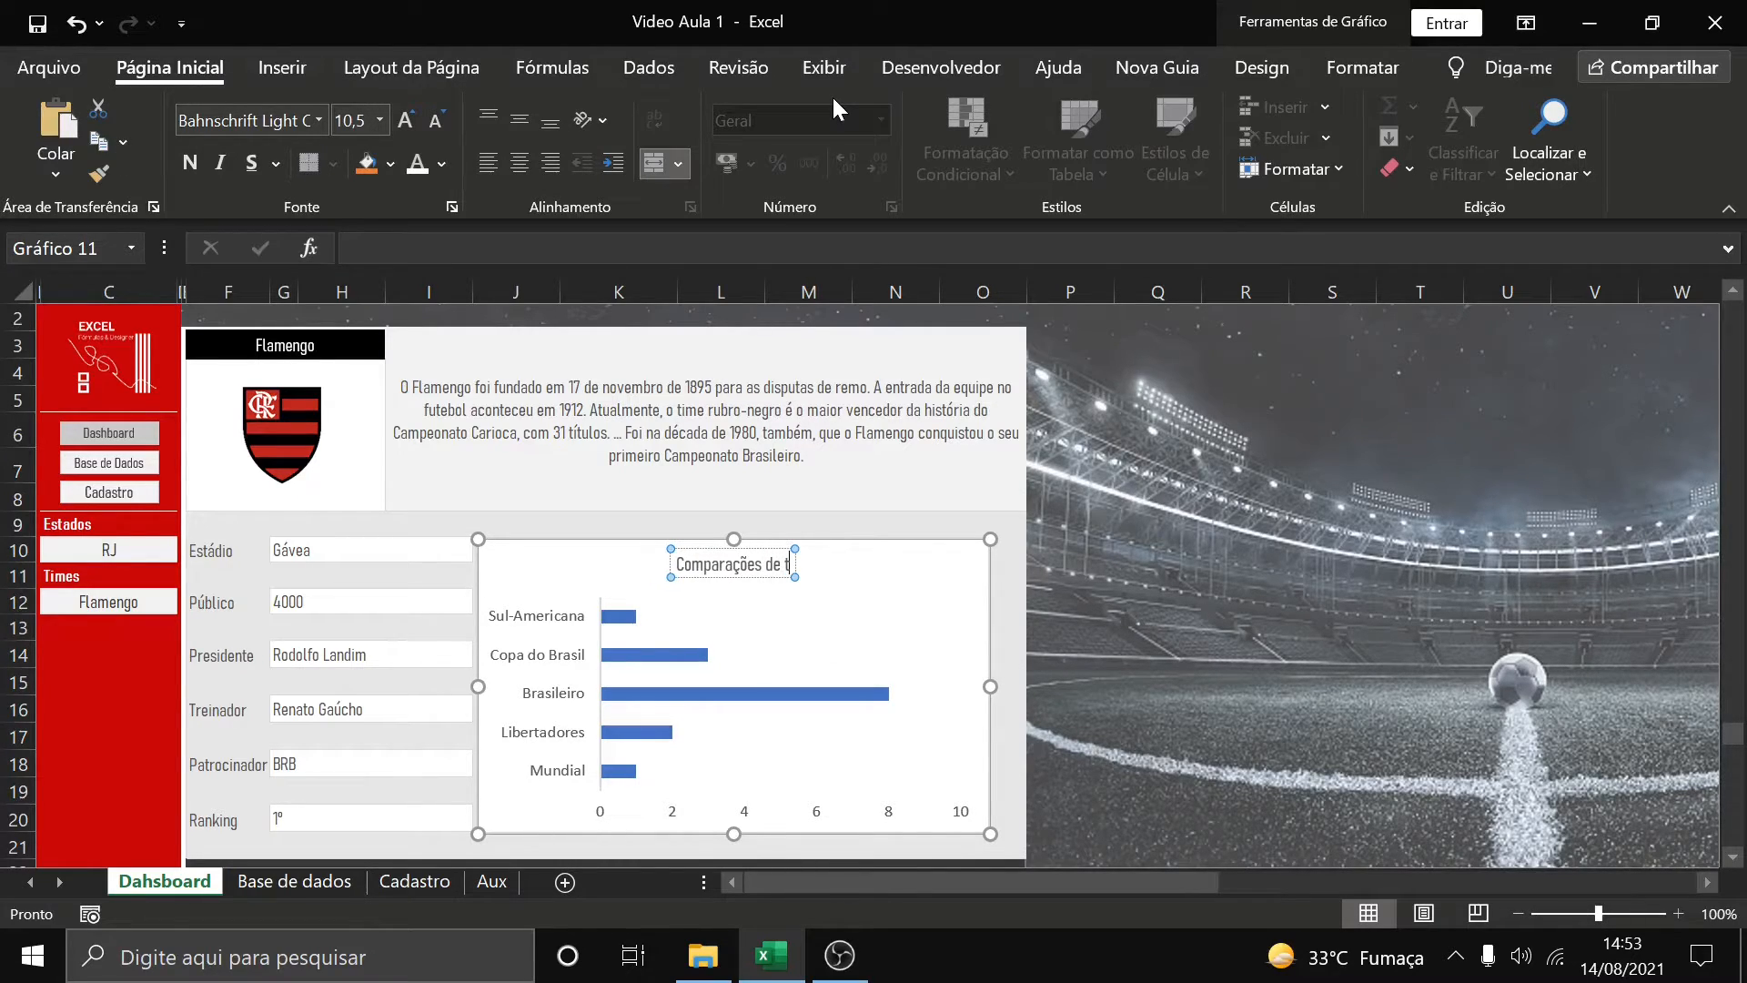
type("í")
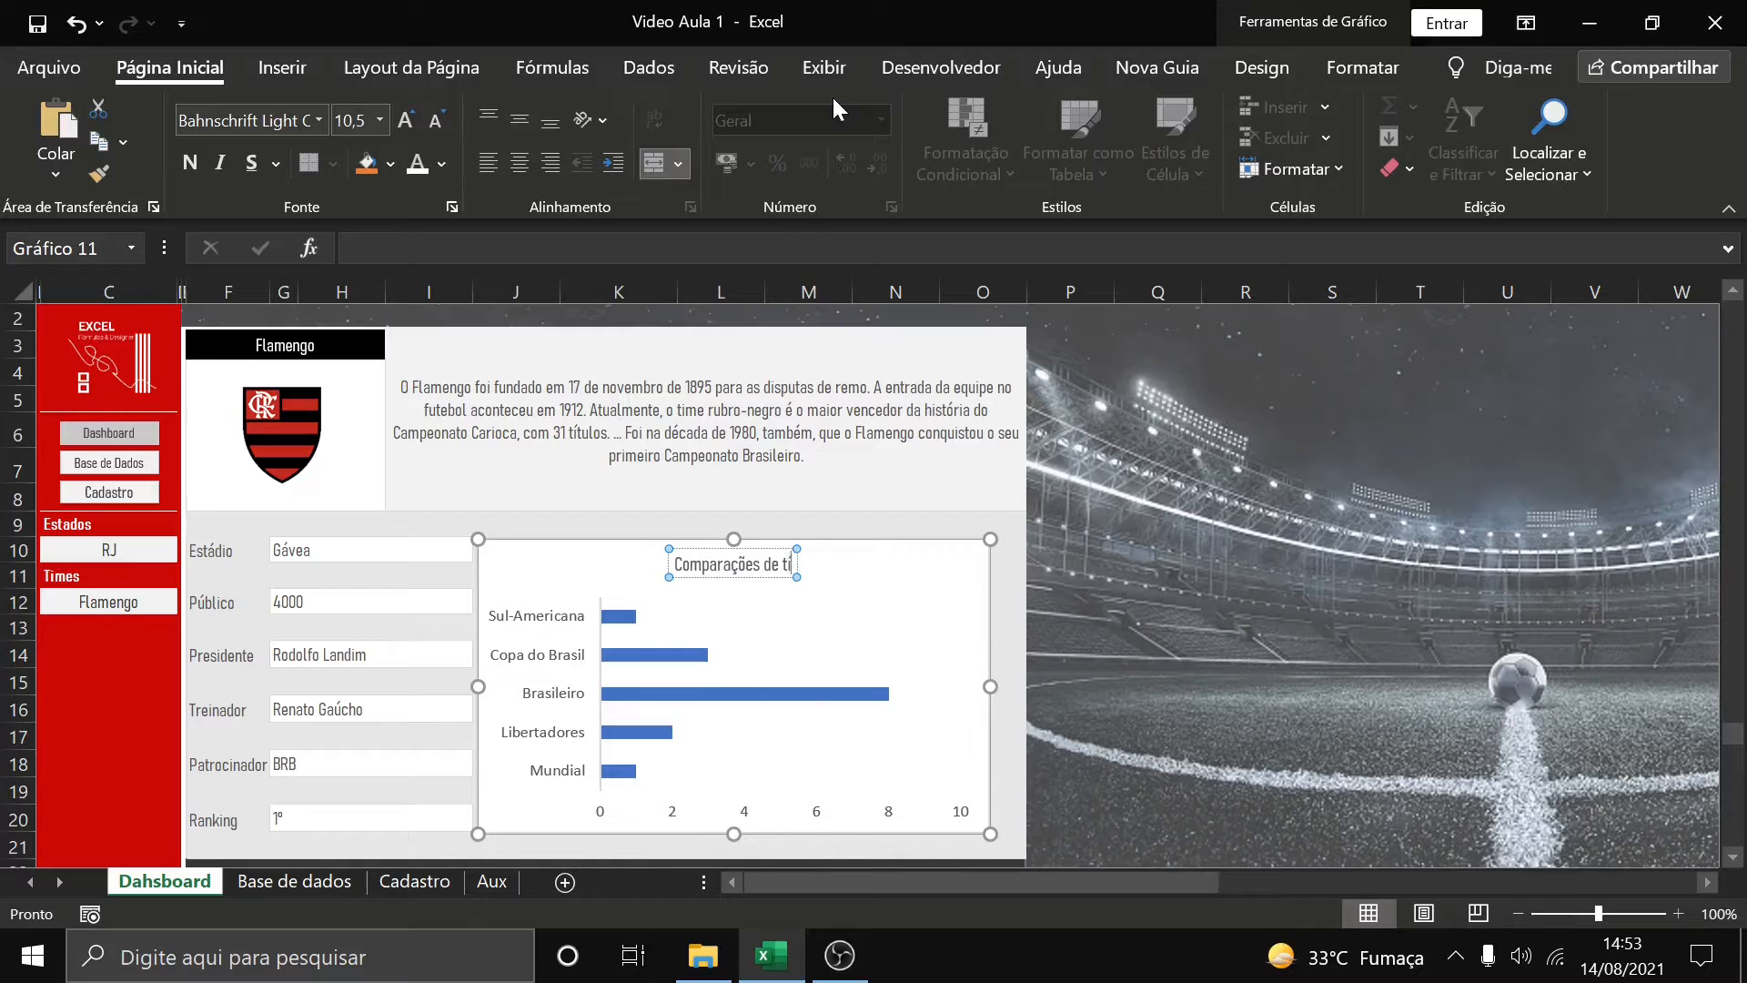
type("tulos conquistados")
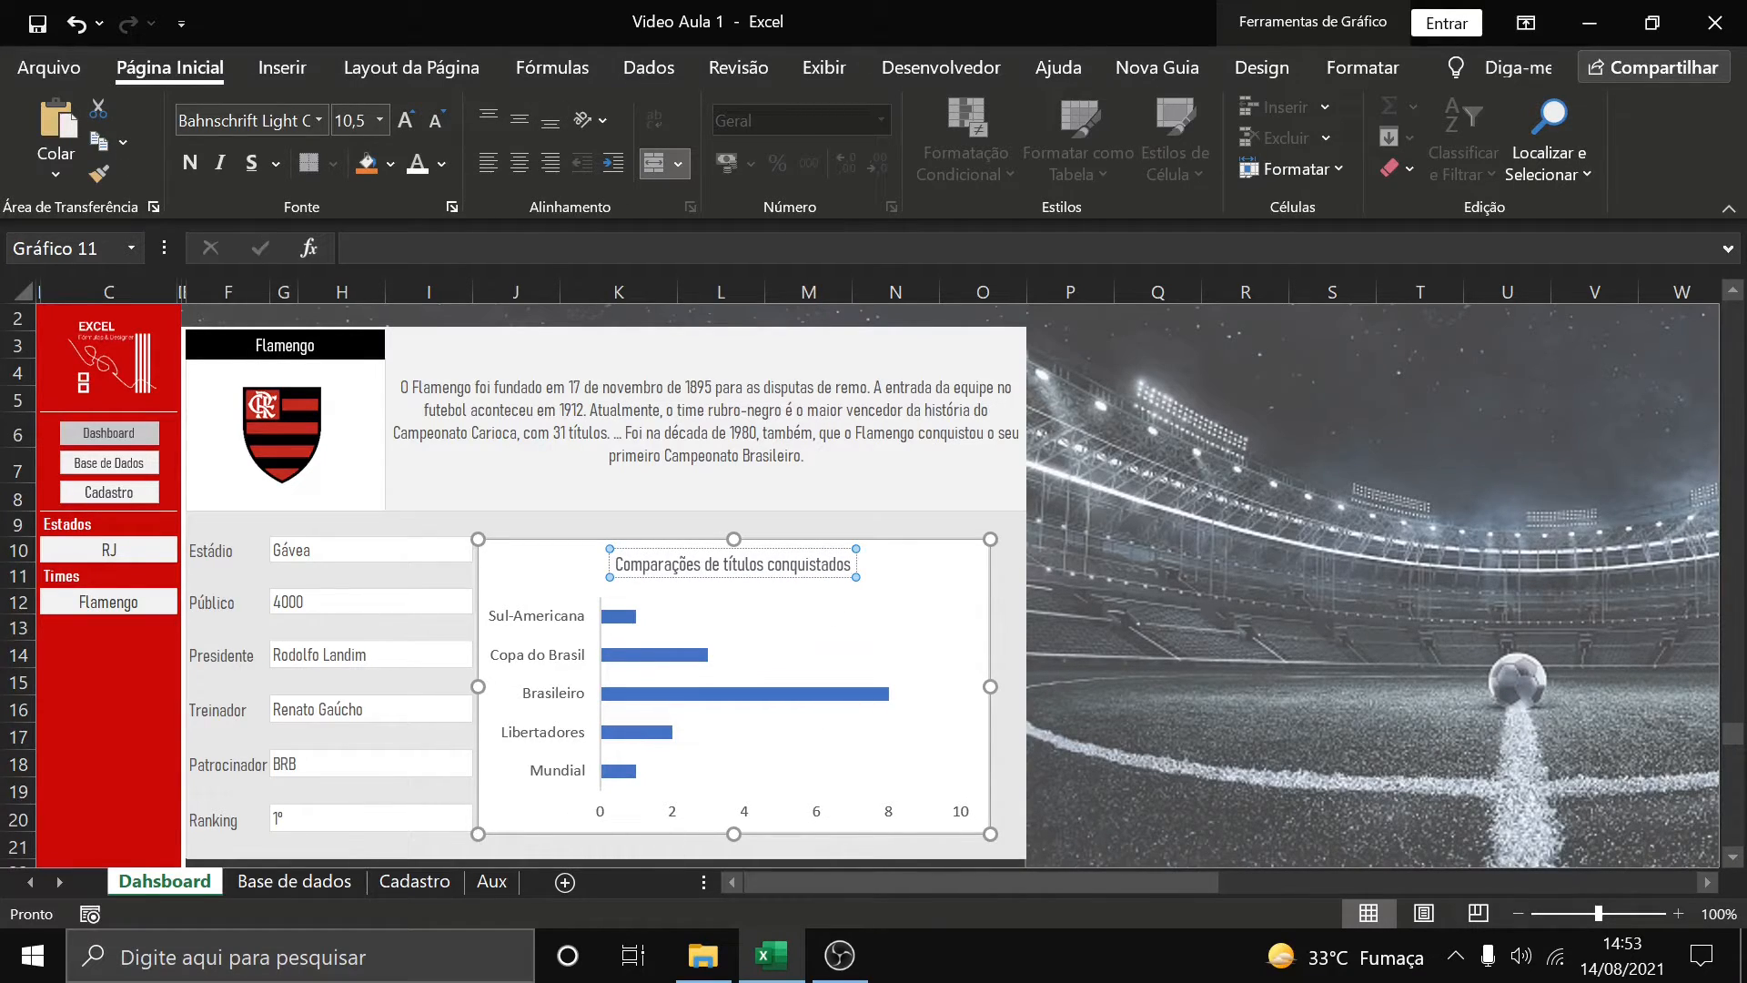
left_click_drag(808, 591, 681, 571)
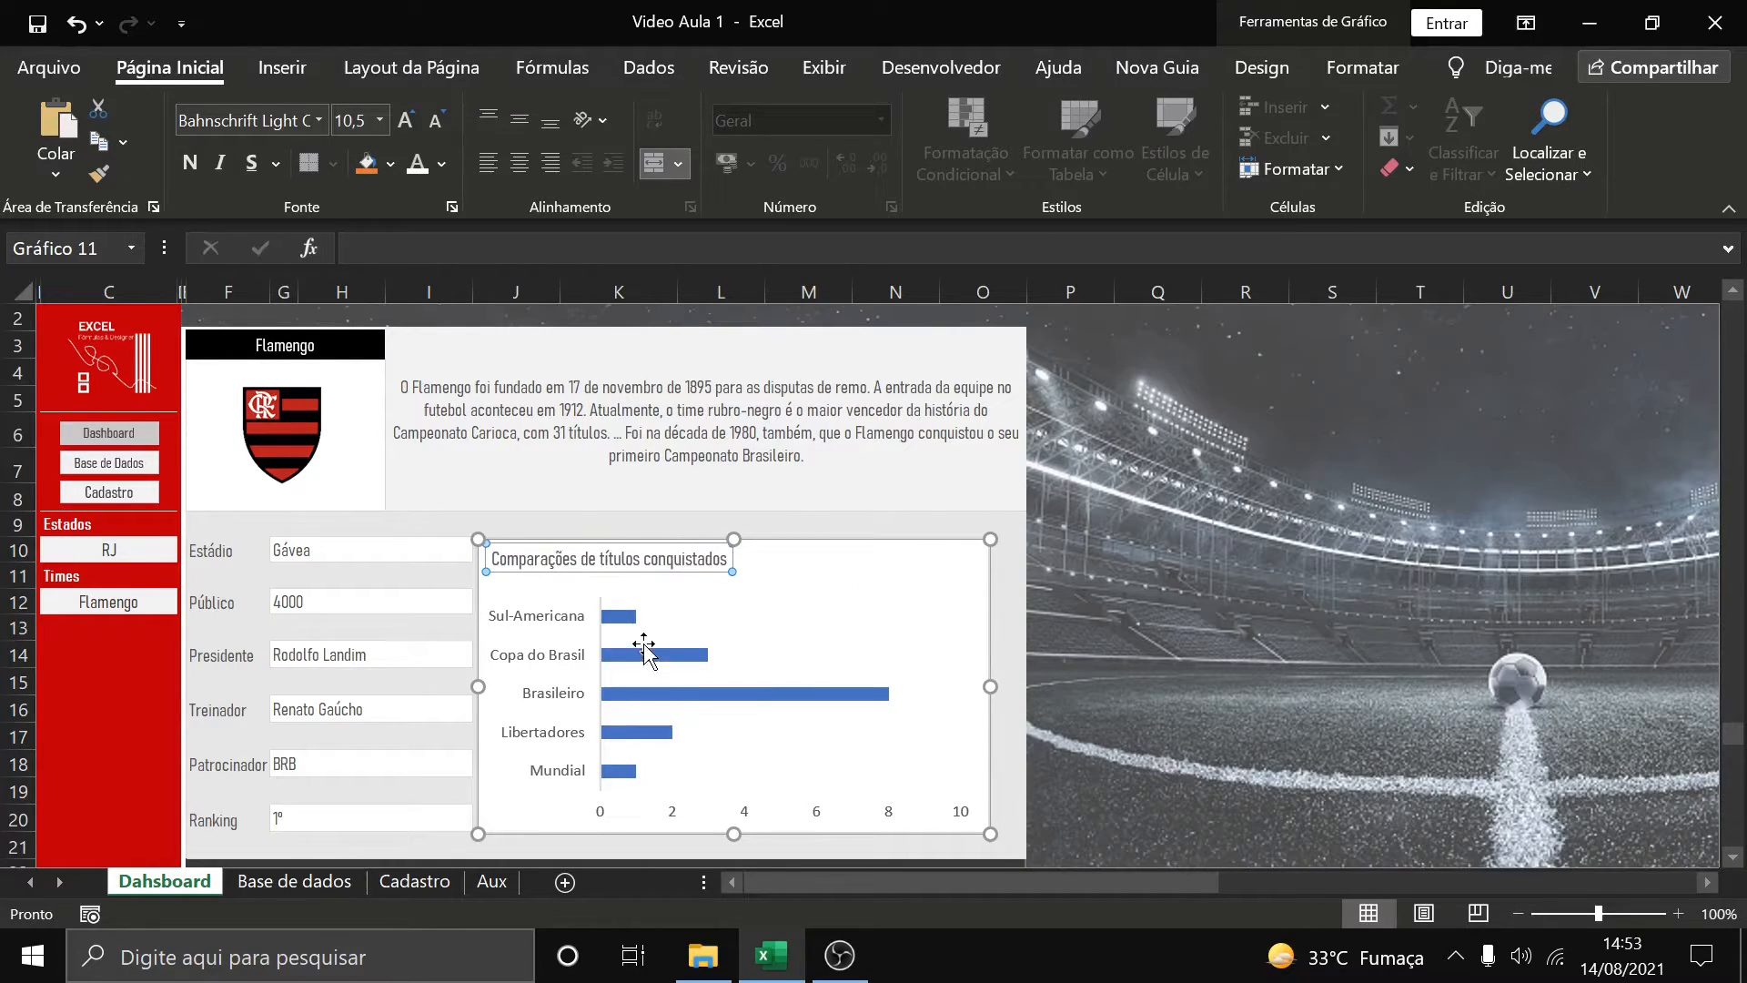
Set the competition labels on the chart's vertical axis to Bahnschrift Light Condensed and delete the horizontal value axis
left_click(576, 628)
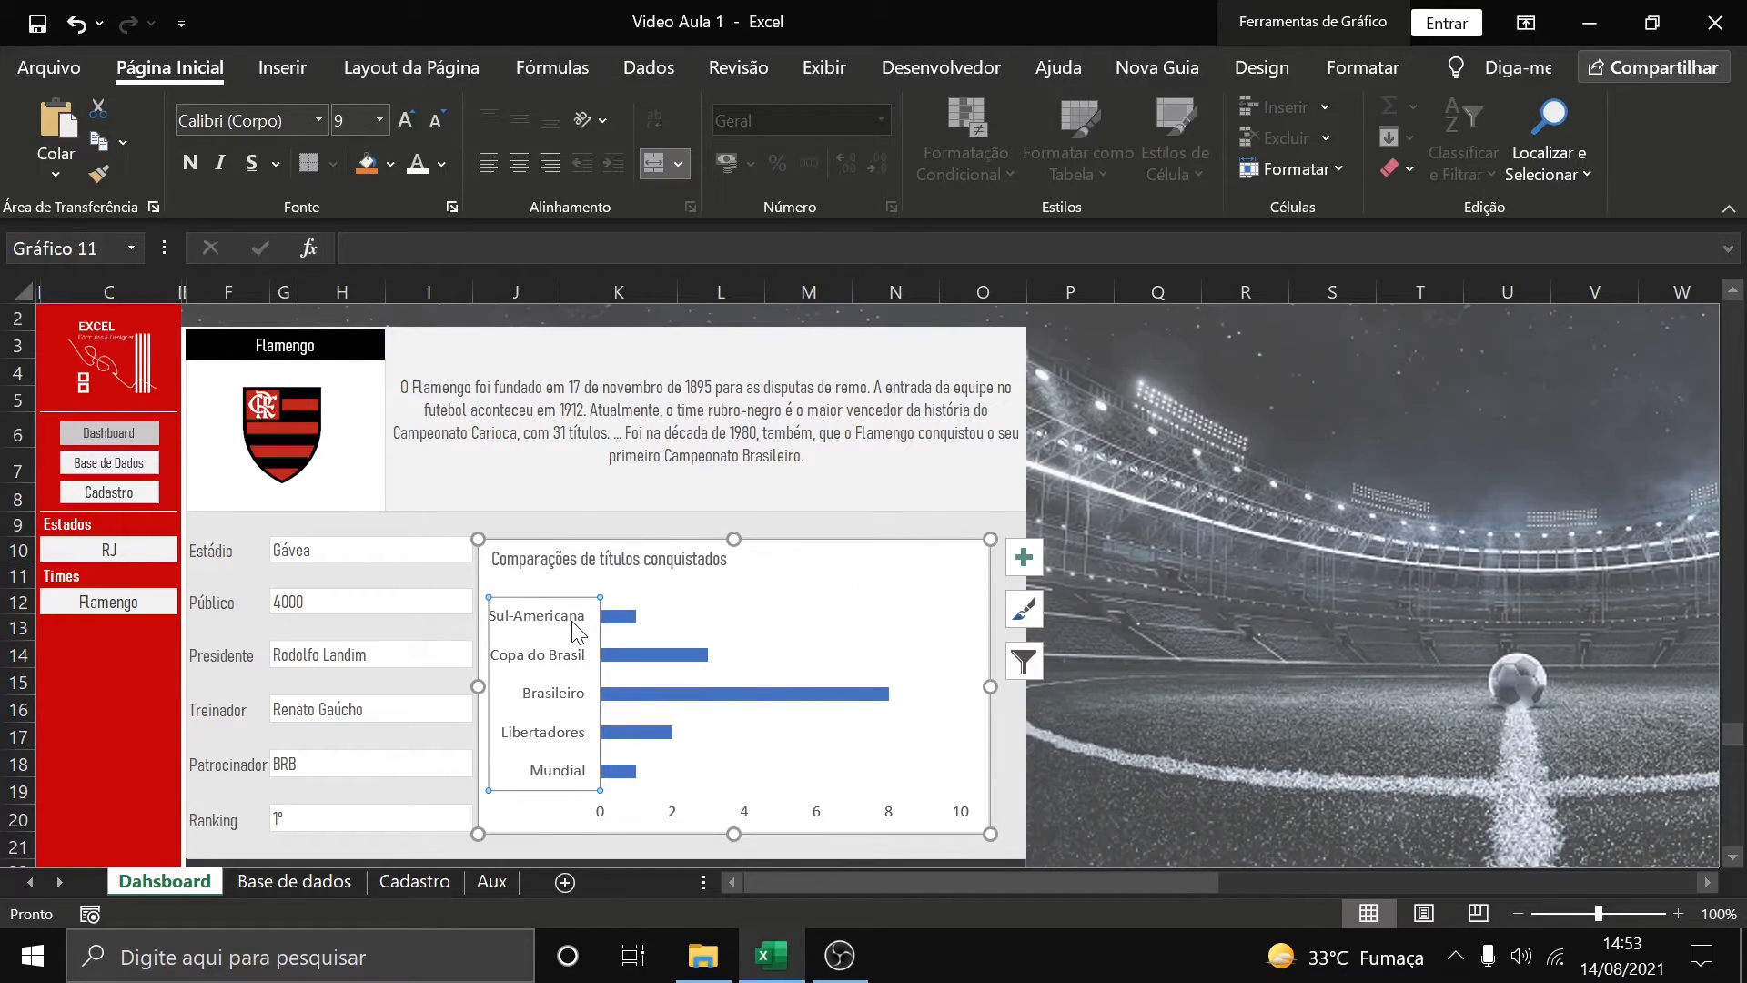
left_click(319, 120)
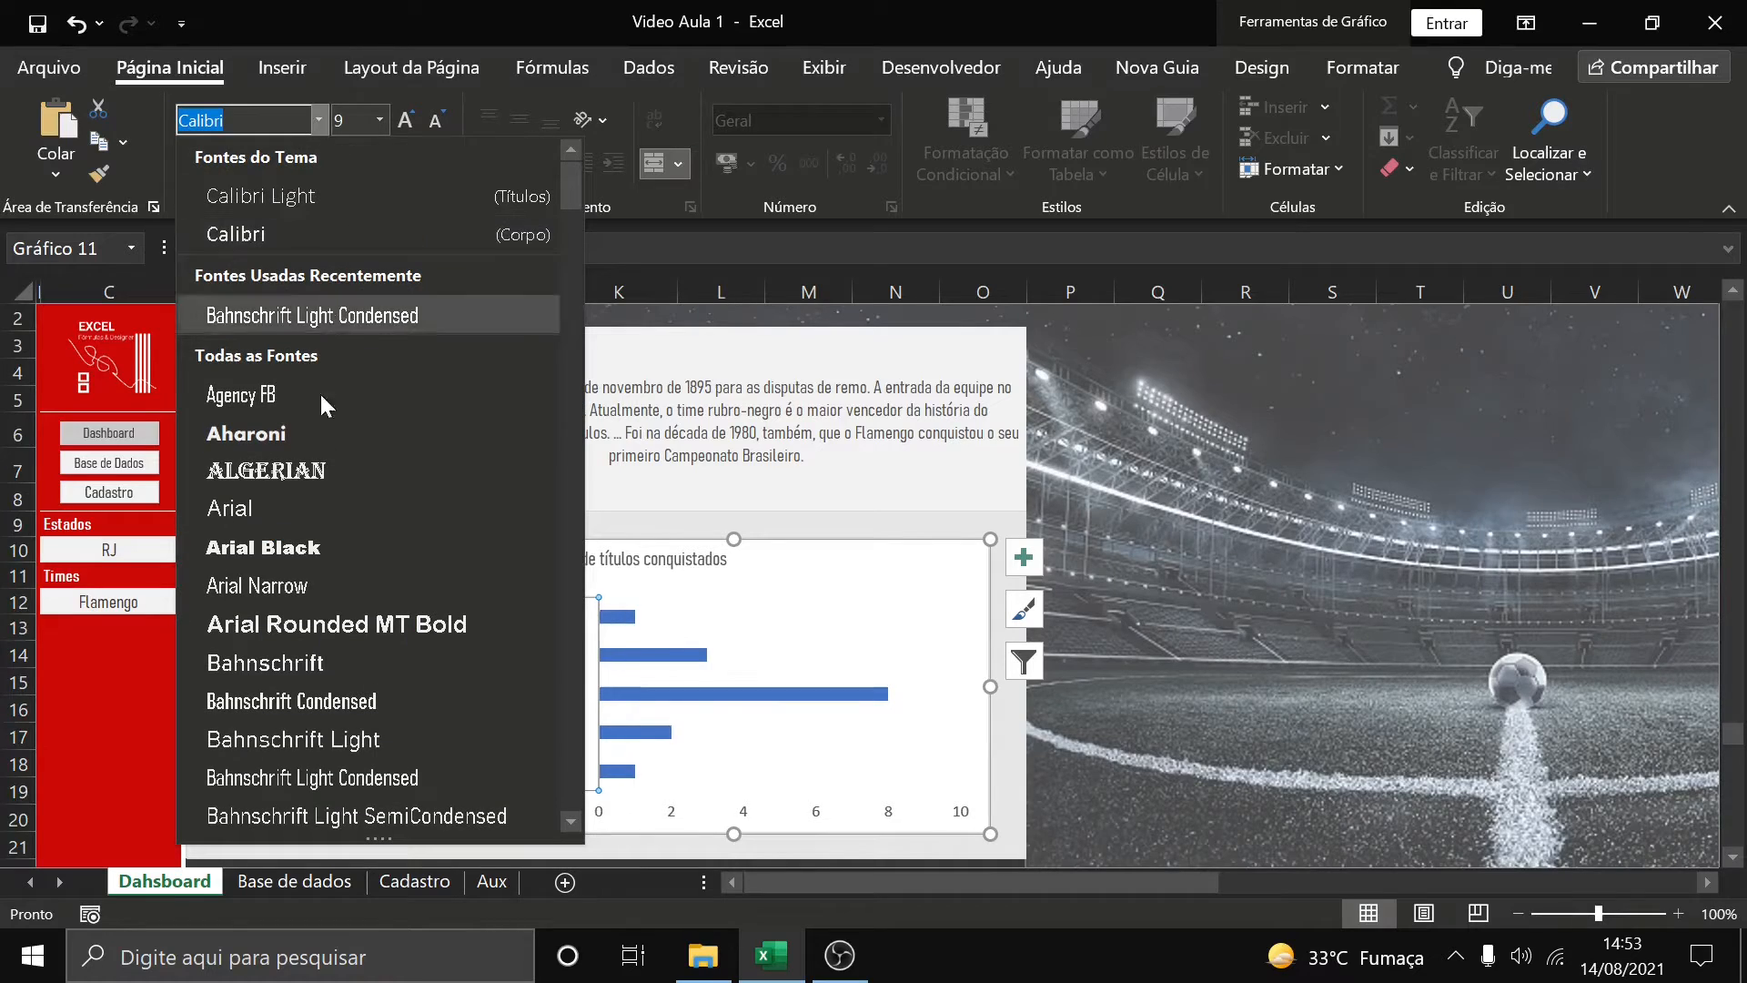
left_click(335, 774)
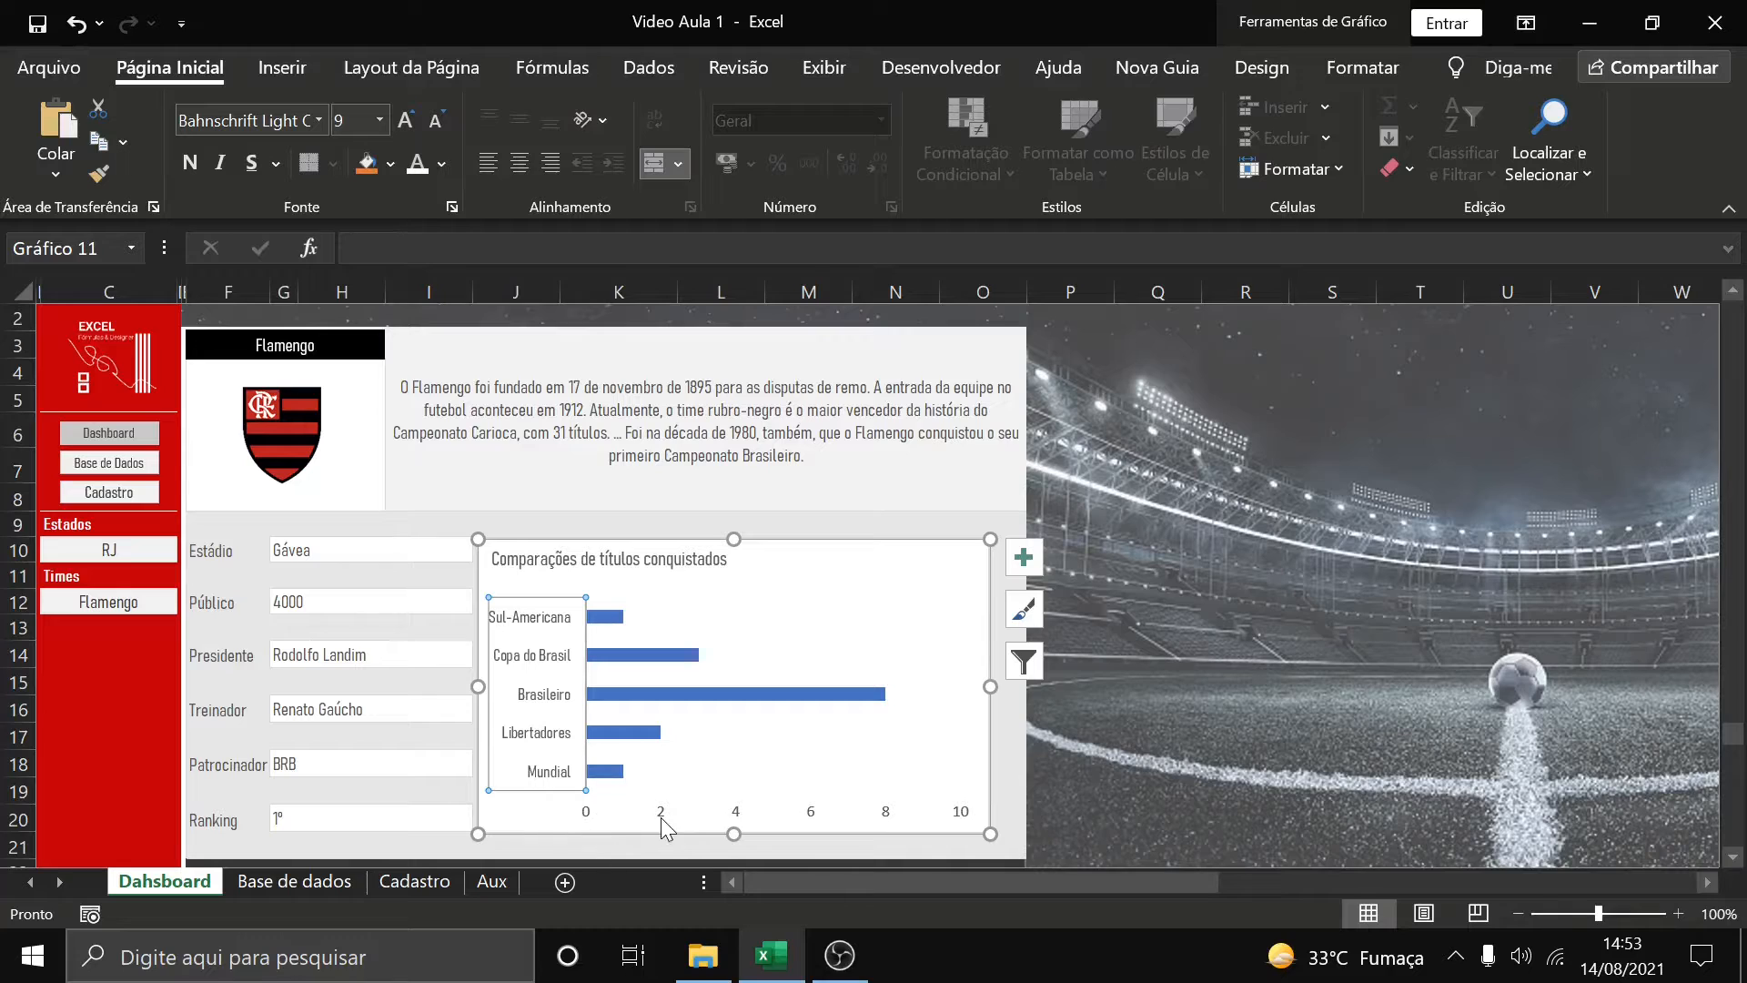
left_click(587, 822)
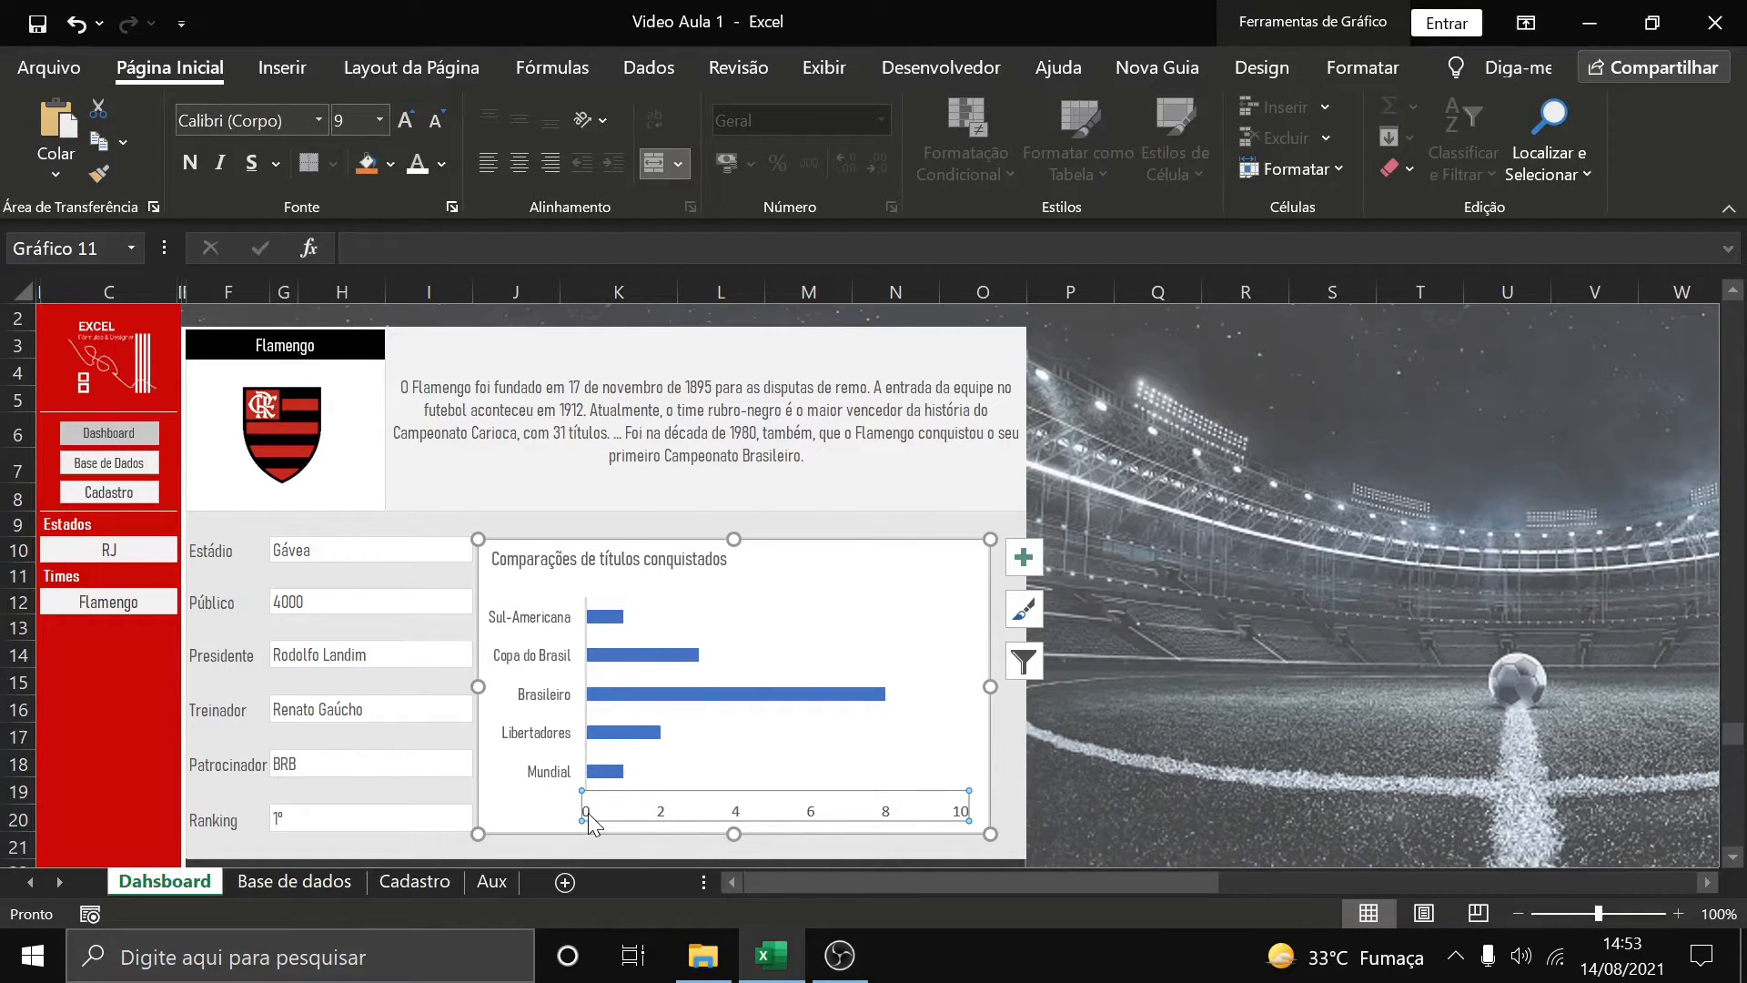
key("Delete")
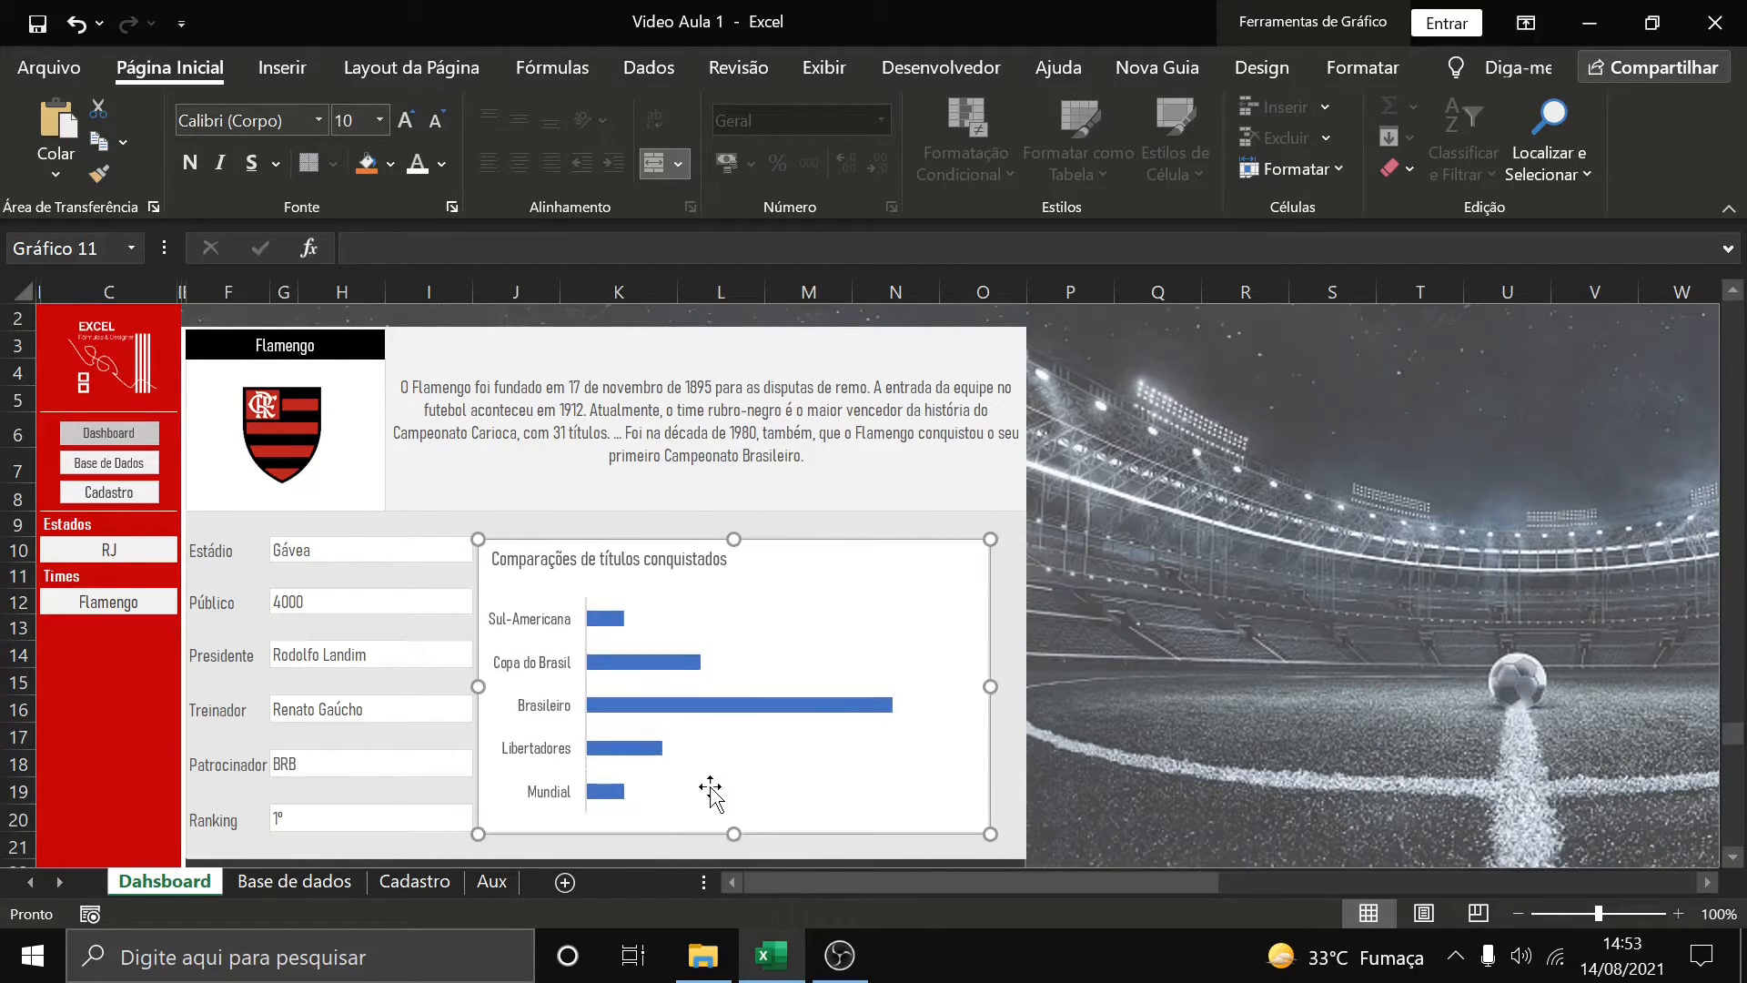
Fill all bars of the titles chart with the darkest gray shade of the white theme color
left_click(617, 626)
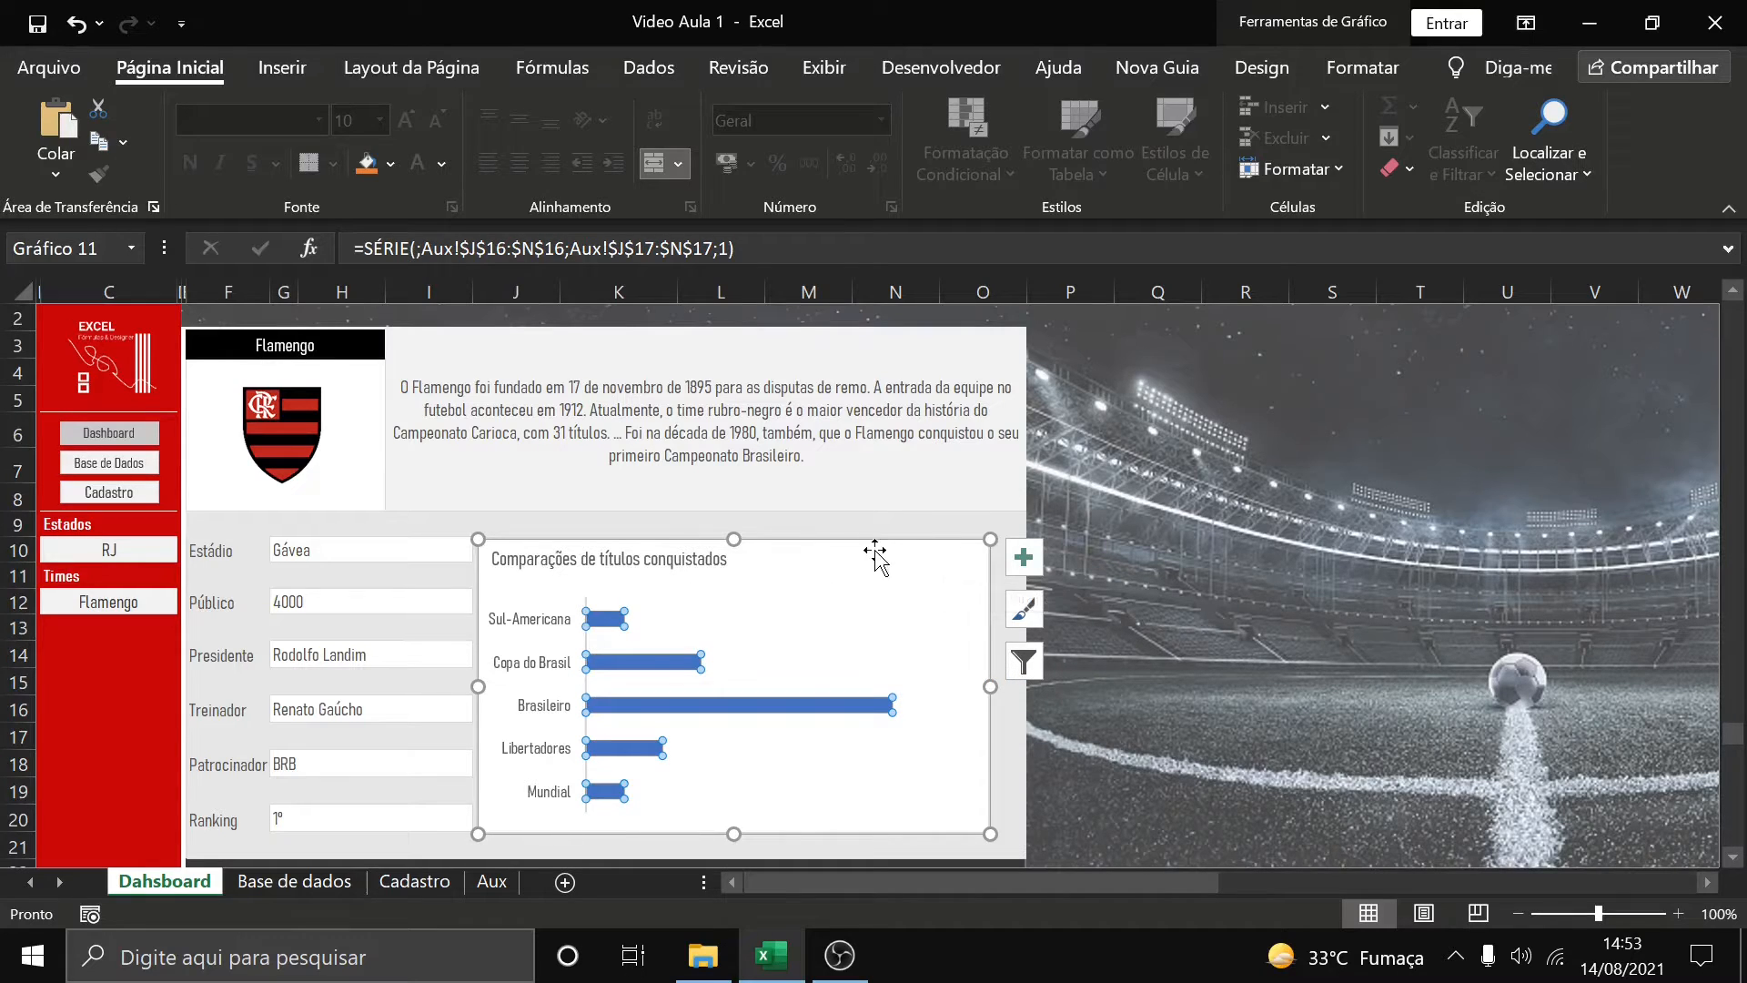
left_click(393, 164)
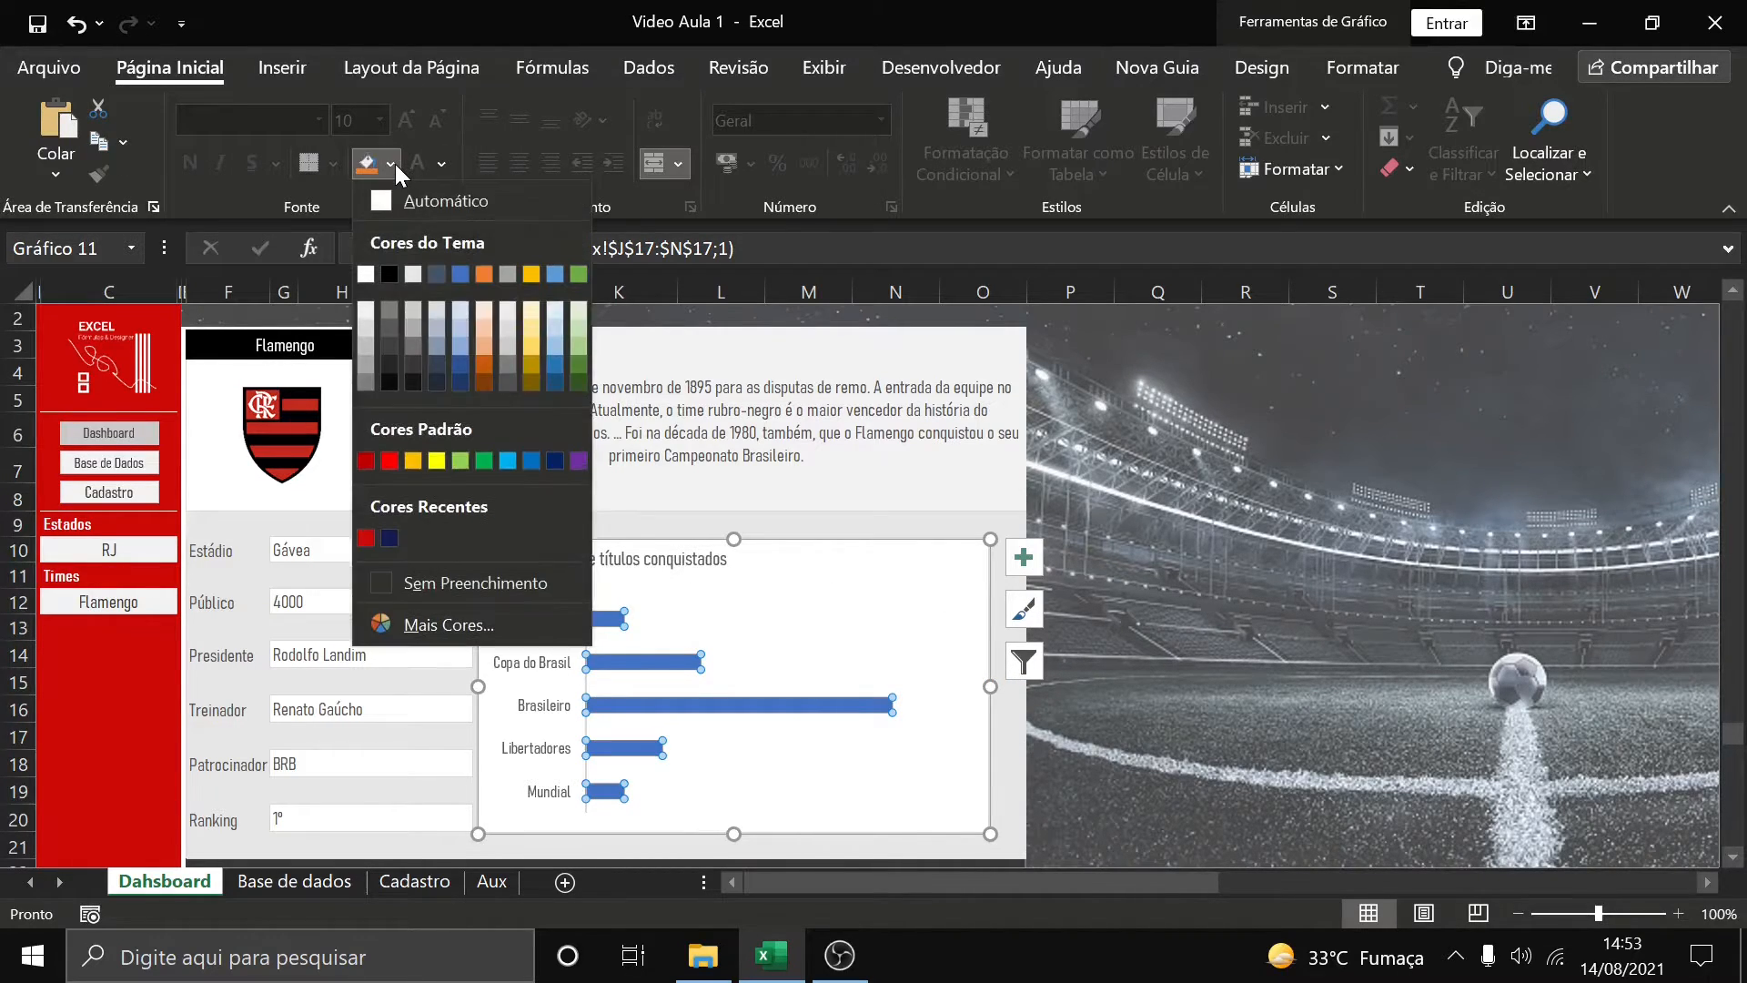
left_click(367, 373)
left_click(873, 362)
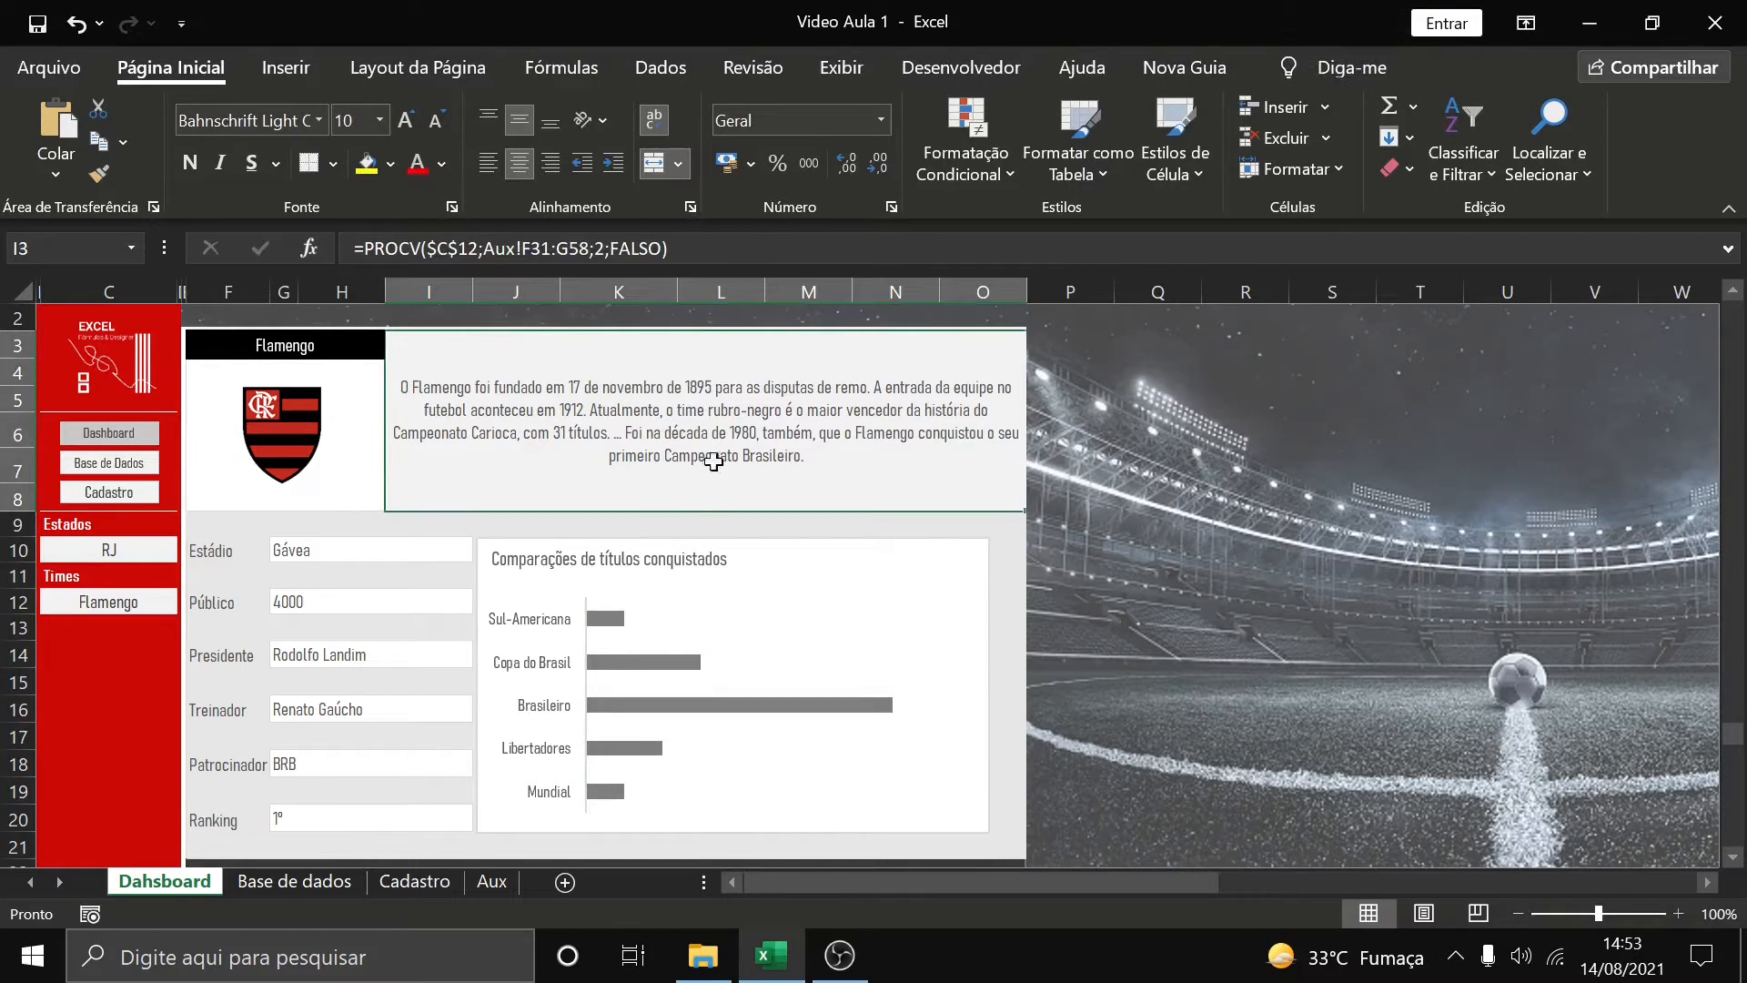
Widen the titles chart slightly by extending its outer edge closer to the dashboard panel's border
left_click(930, 626)
left_click_drag(999, 688, 1011, 688)
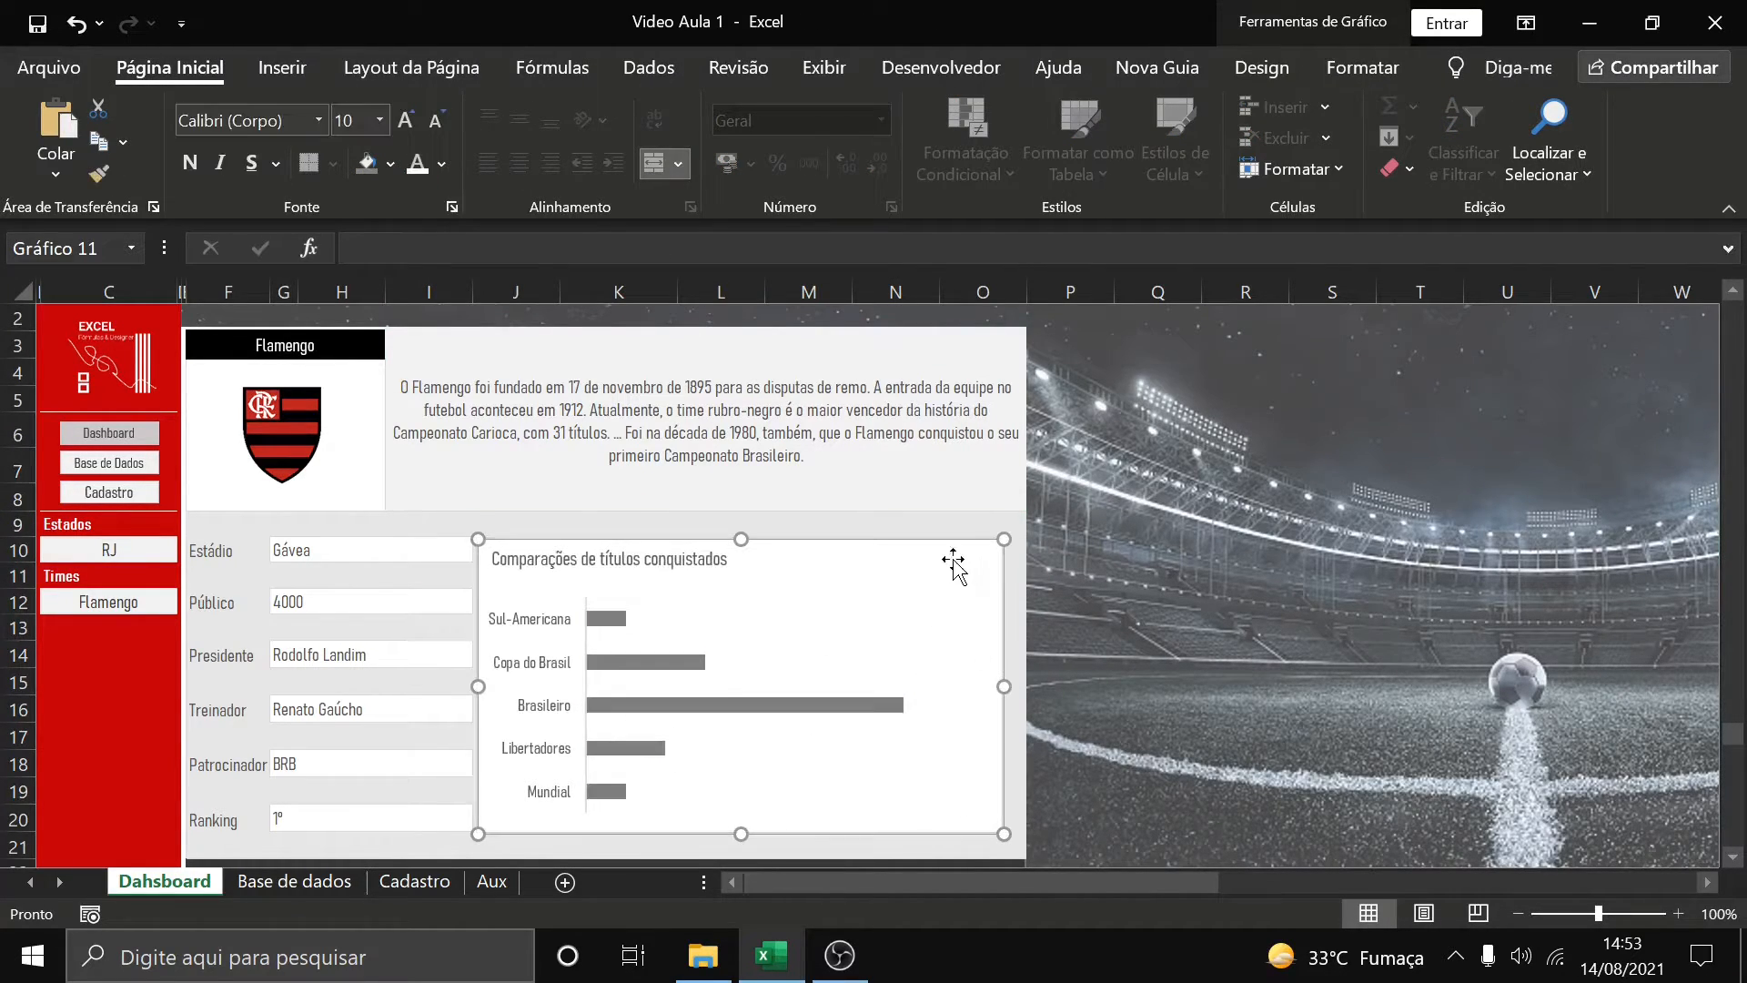
left_click(926, 489)
Add data labels to the bars of the titles chart
left_click(610, 623)
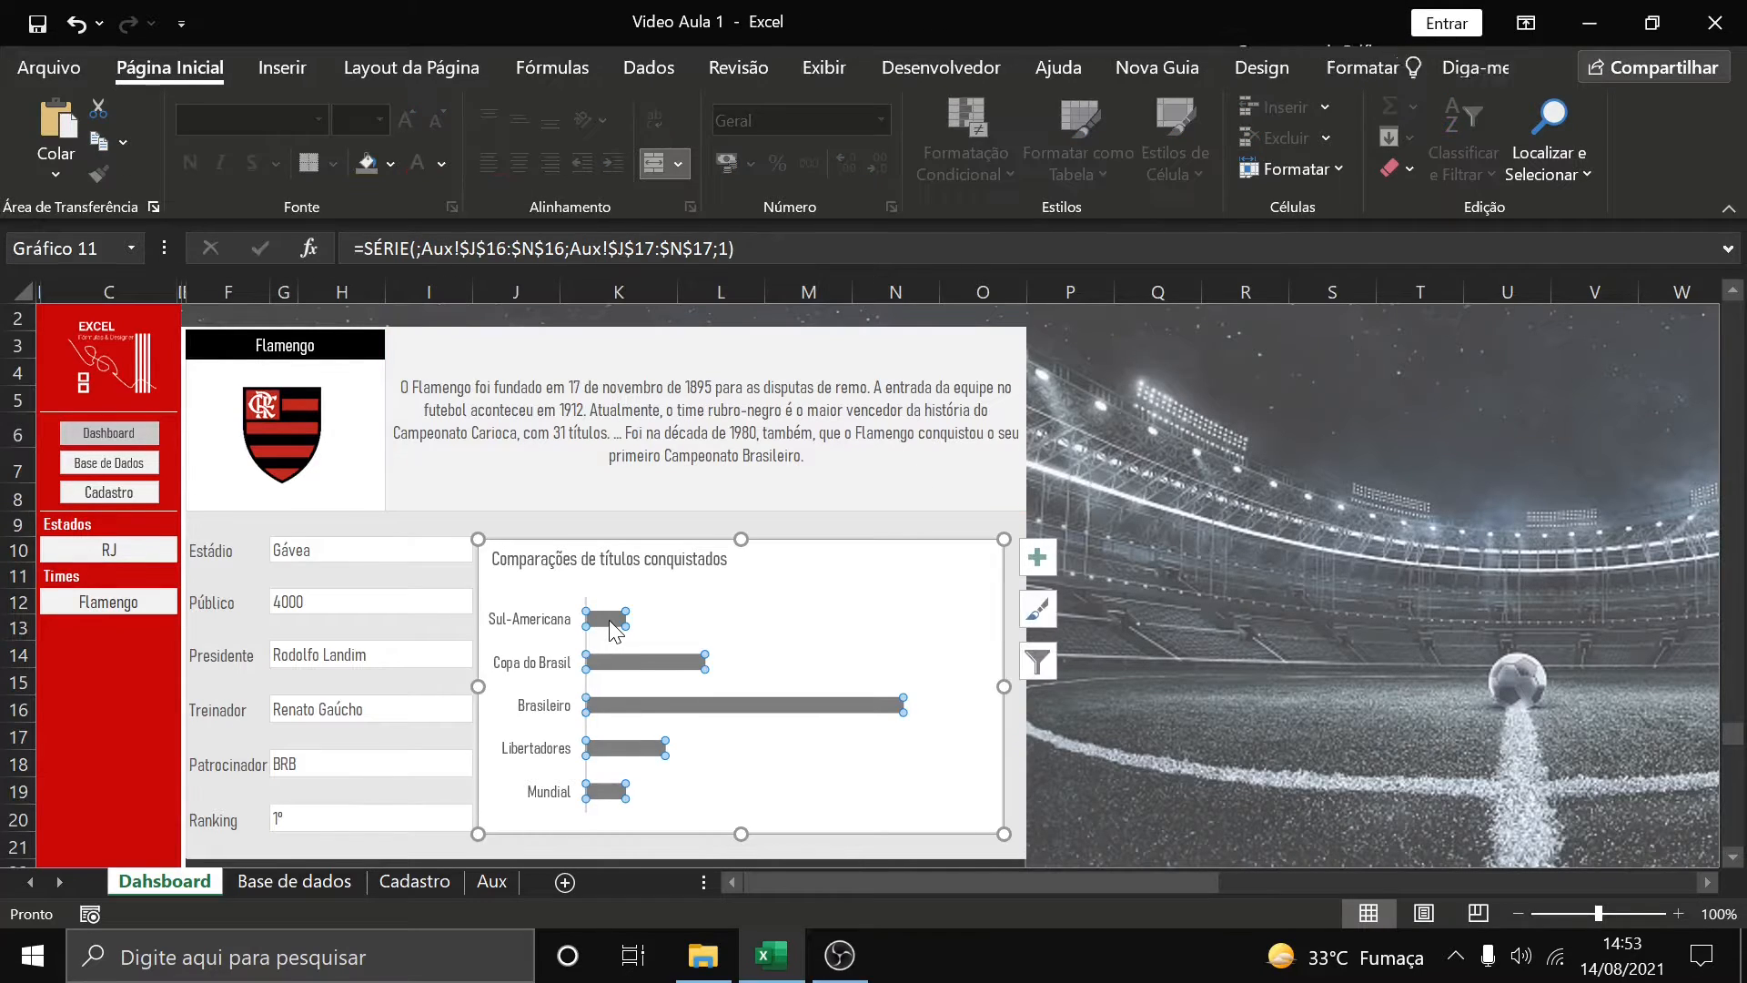
right_click(609, 621)
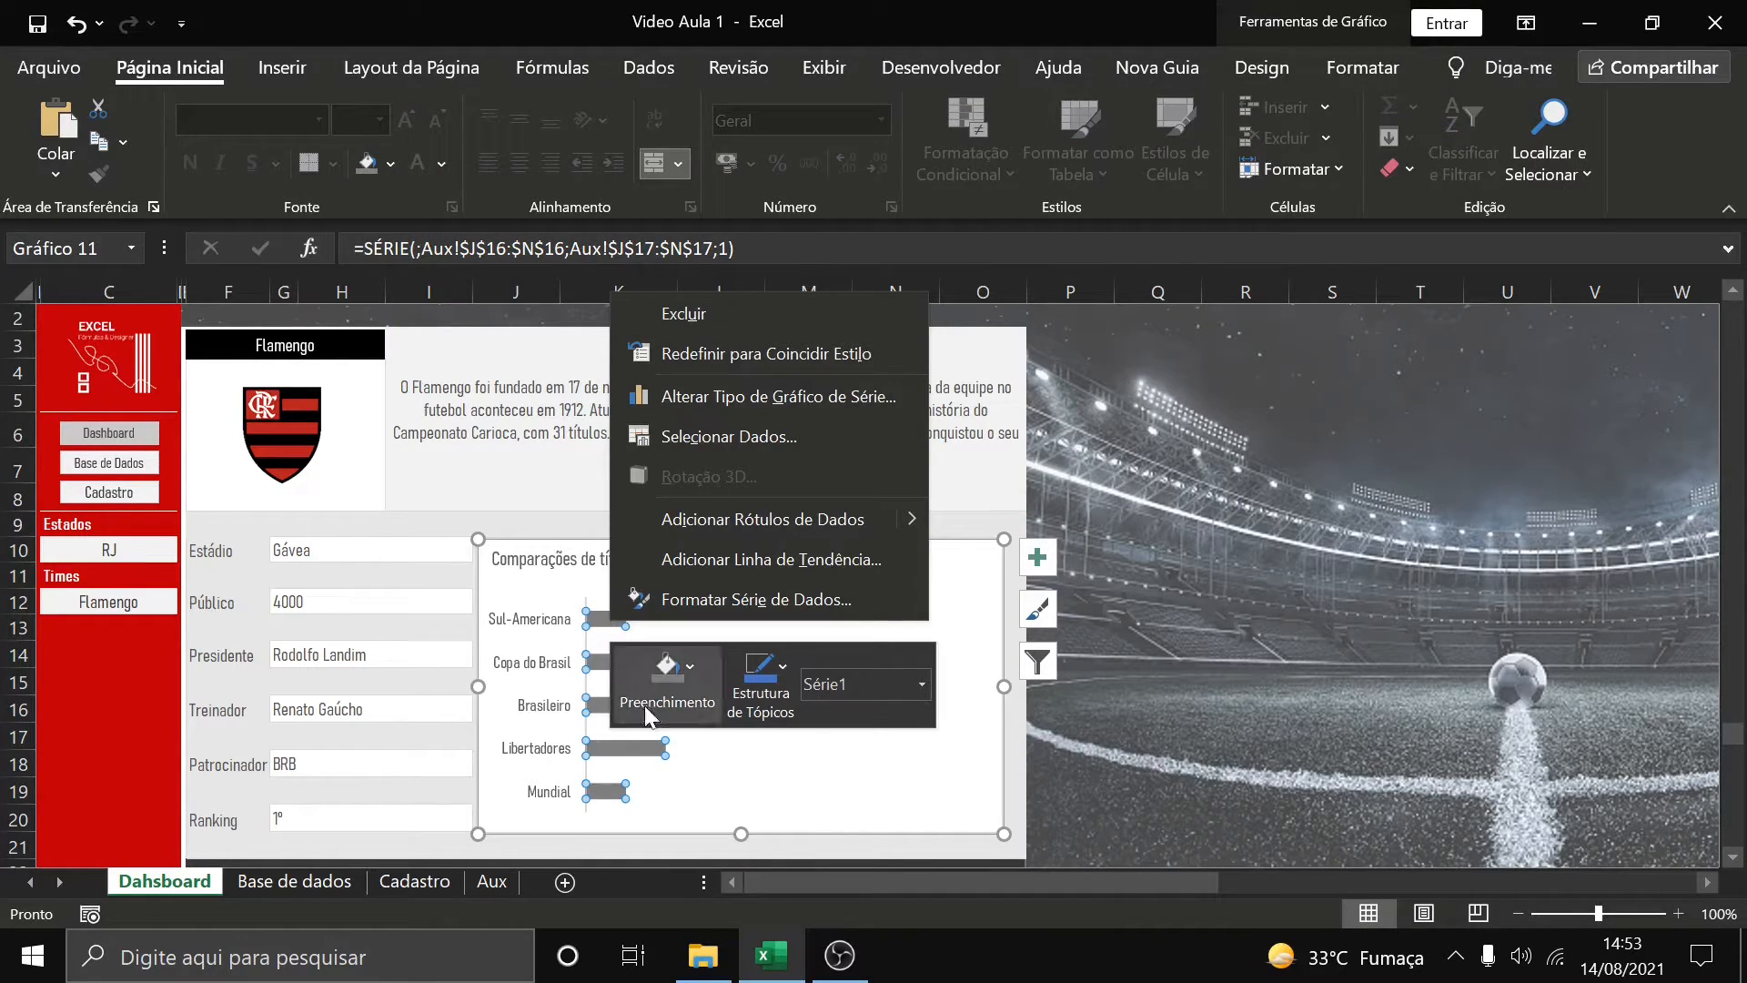
key("Escape")
left_click(796, 504)
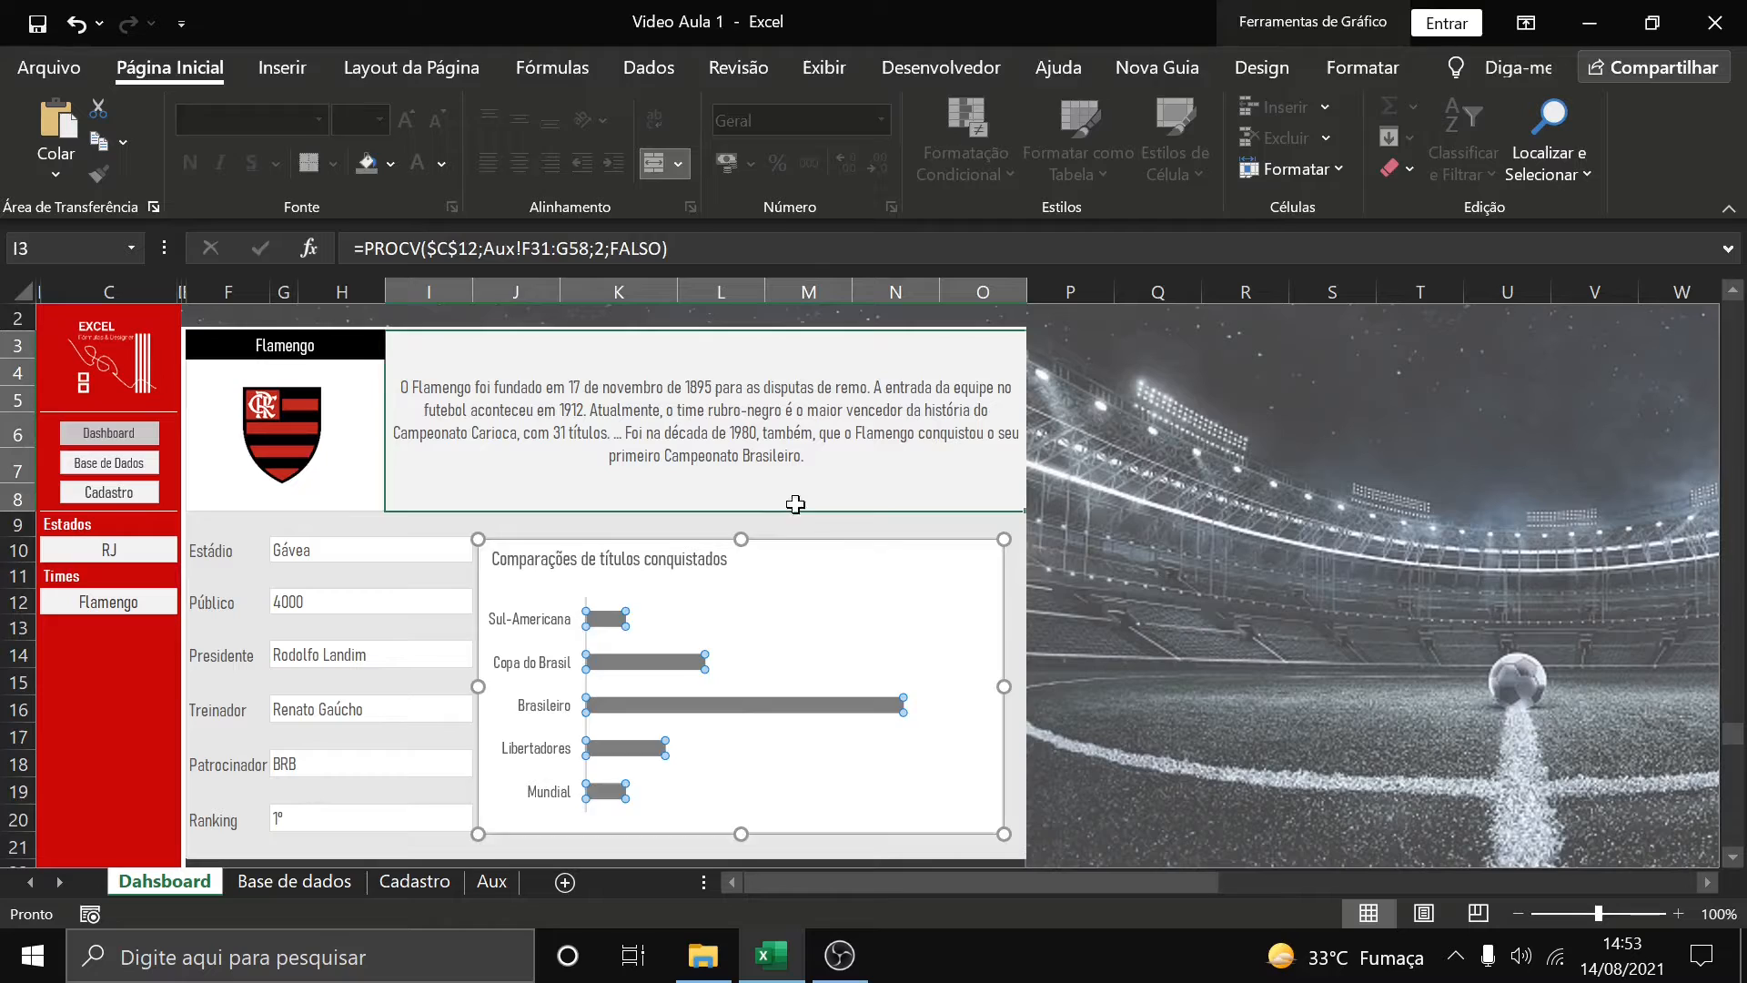
left_click(609, 619)
right_click(615, 622)
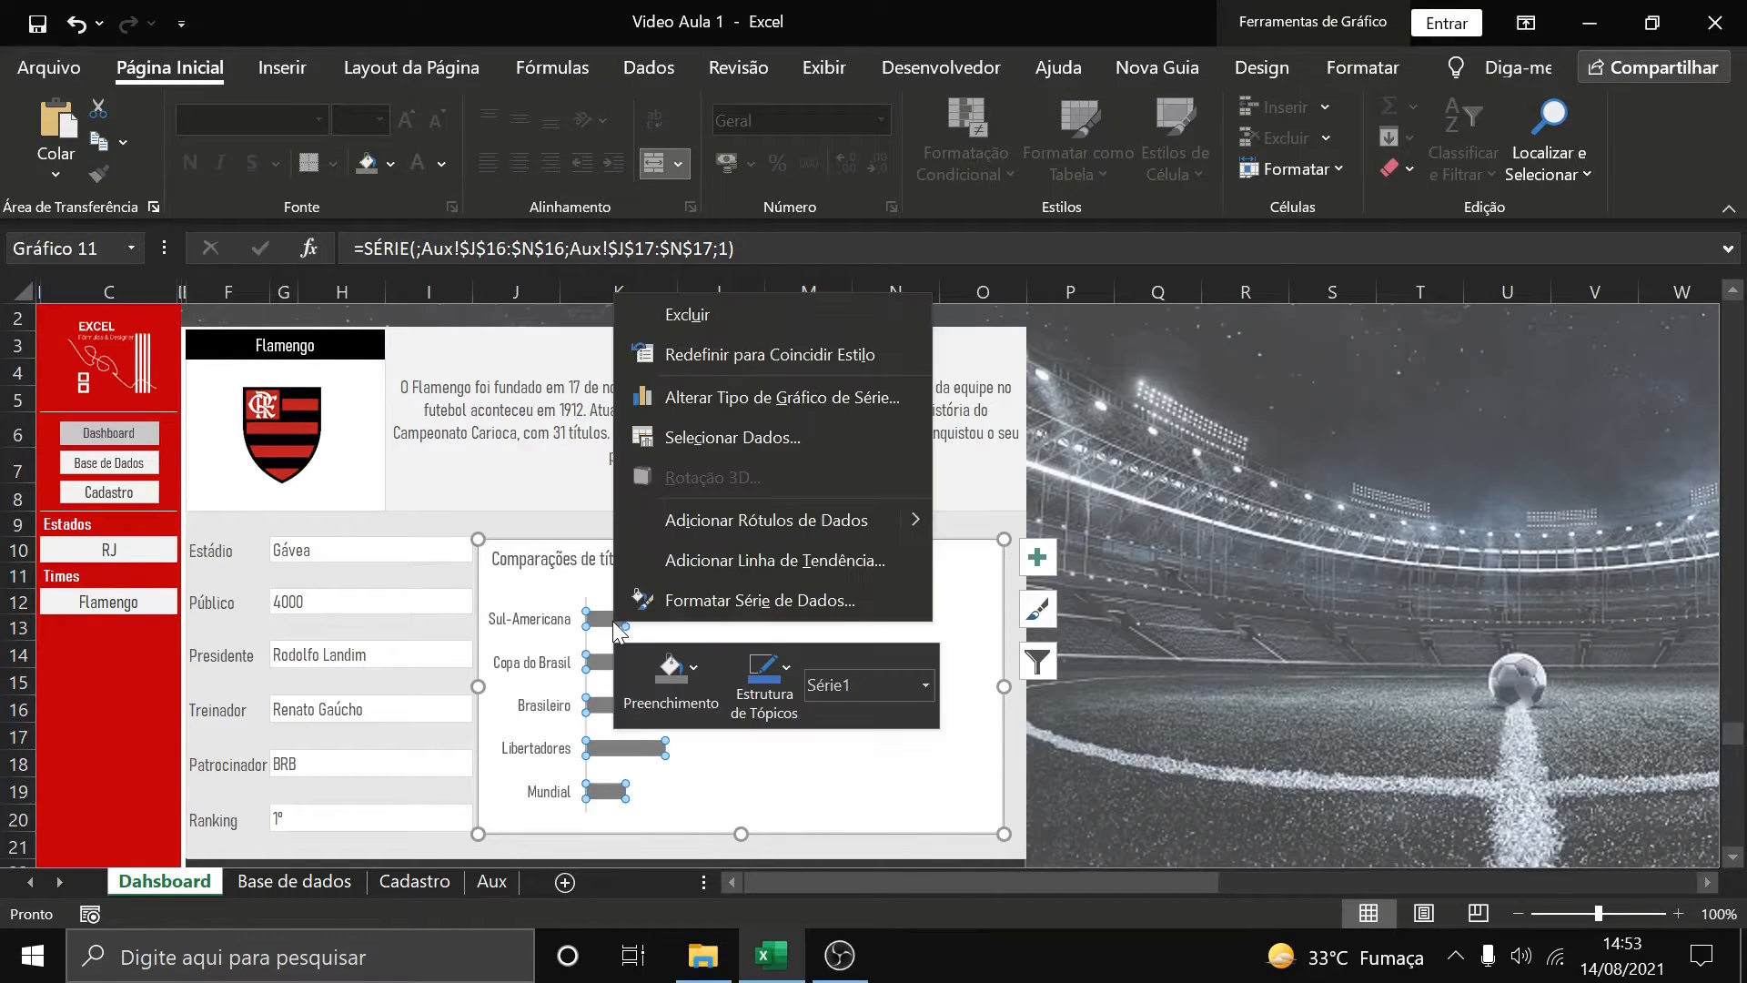
left_click(766, 520)
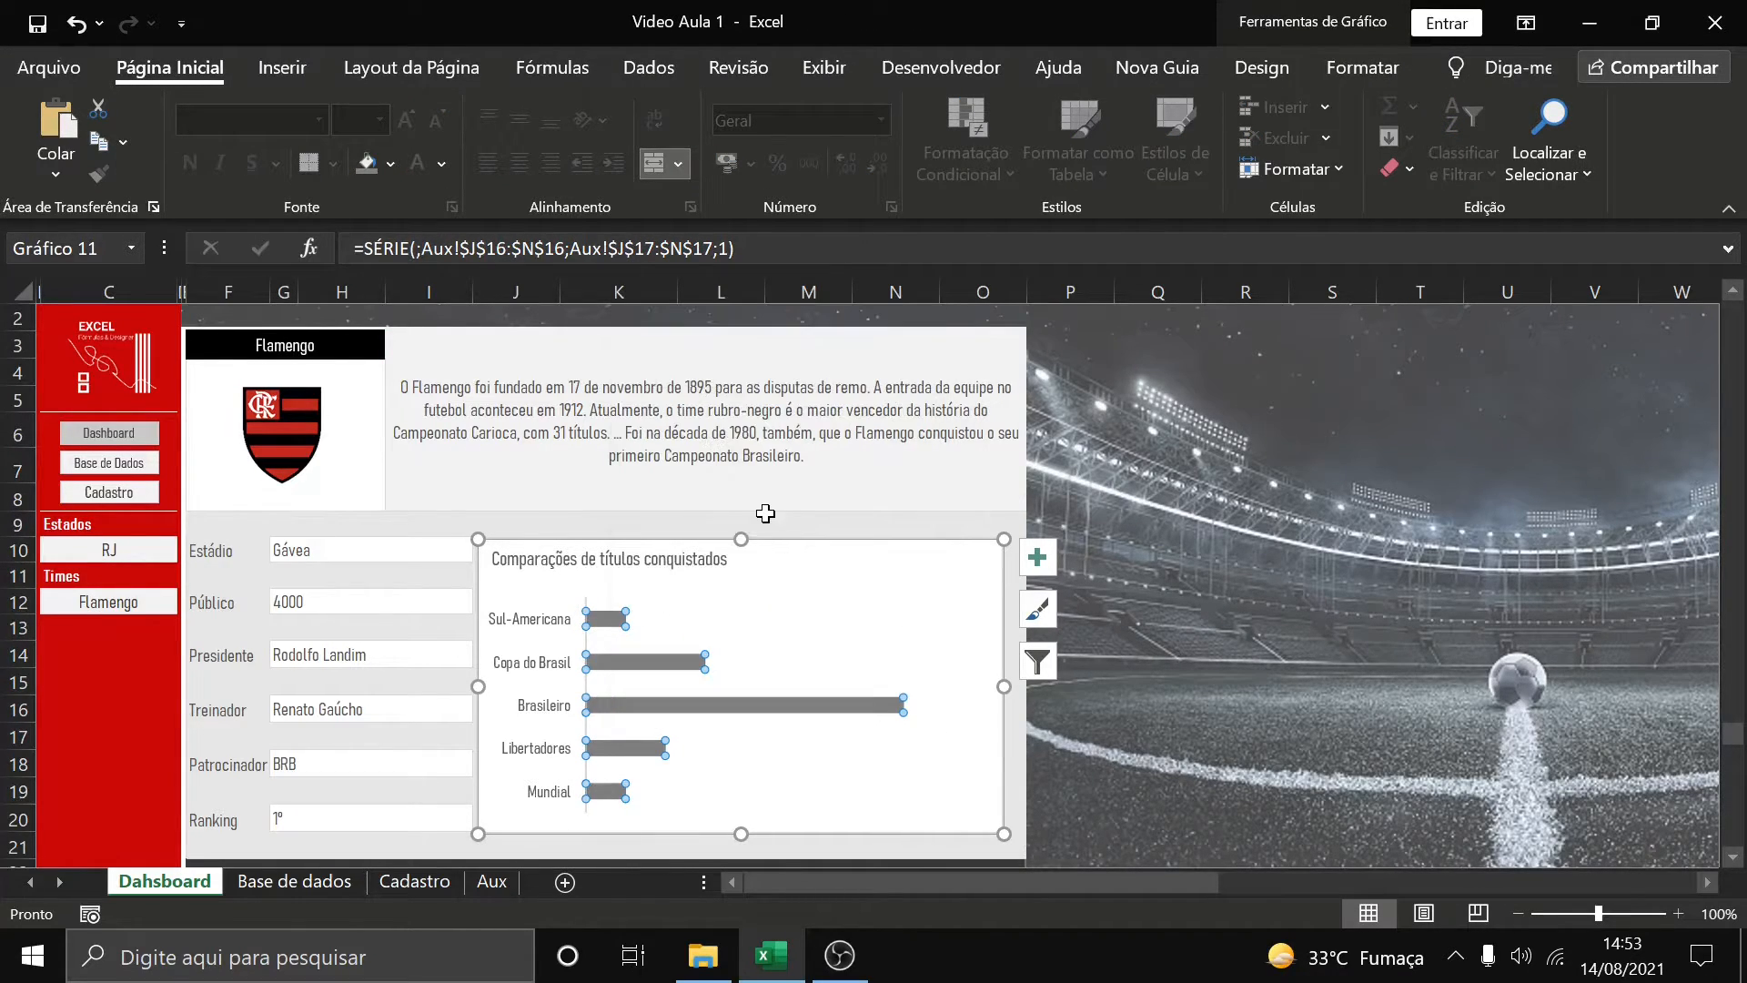
Format the chart's data labels in Bahnschrift Light Condensed at size 10
left_click(637, 619)
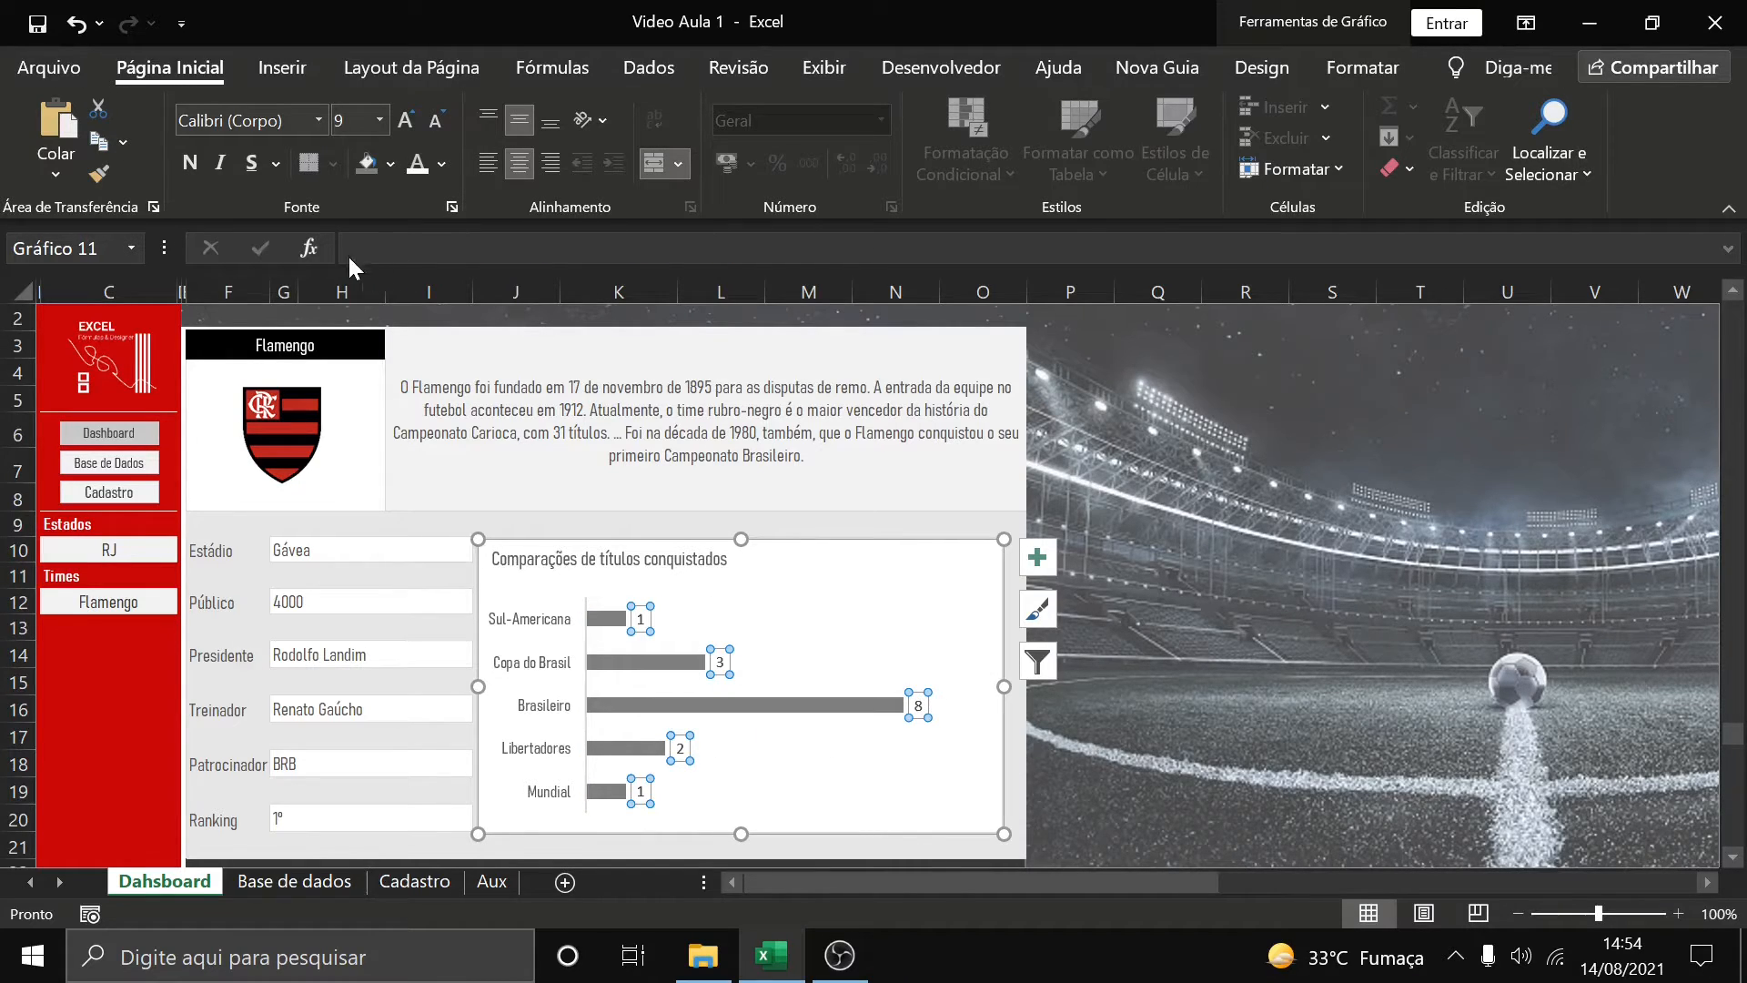
left_click(320, 122)
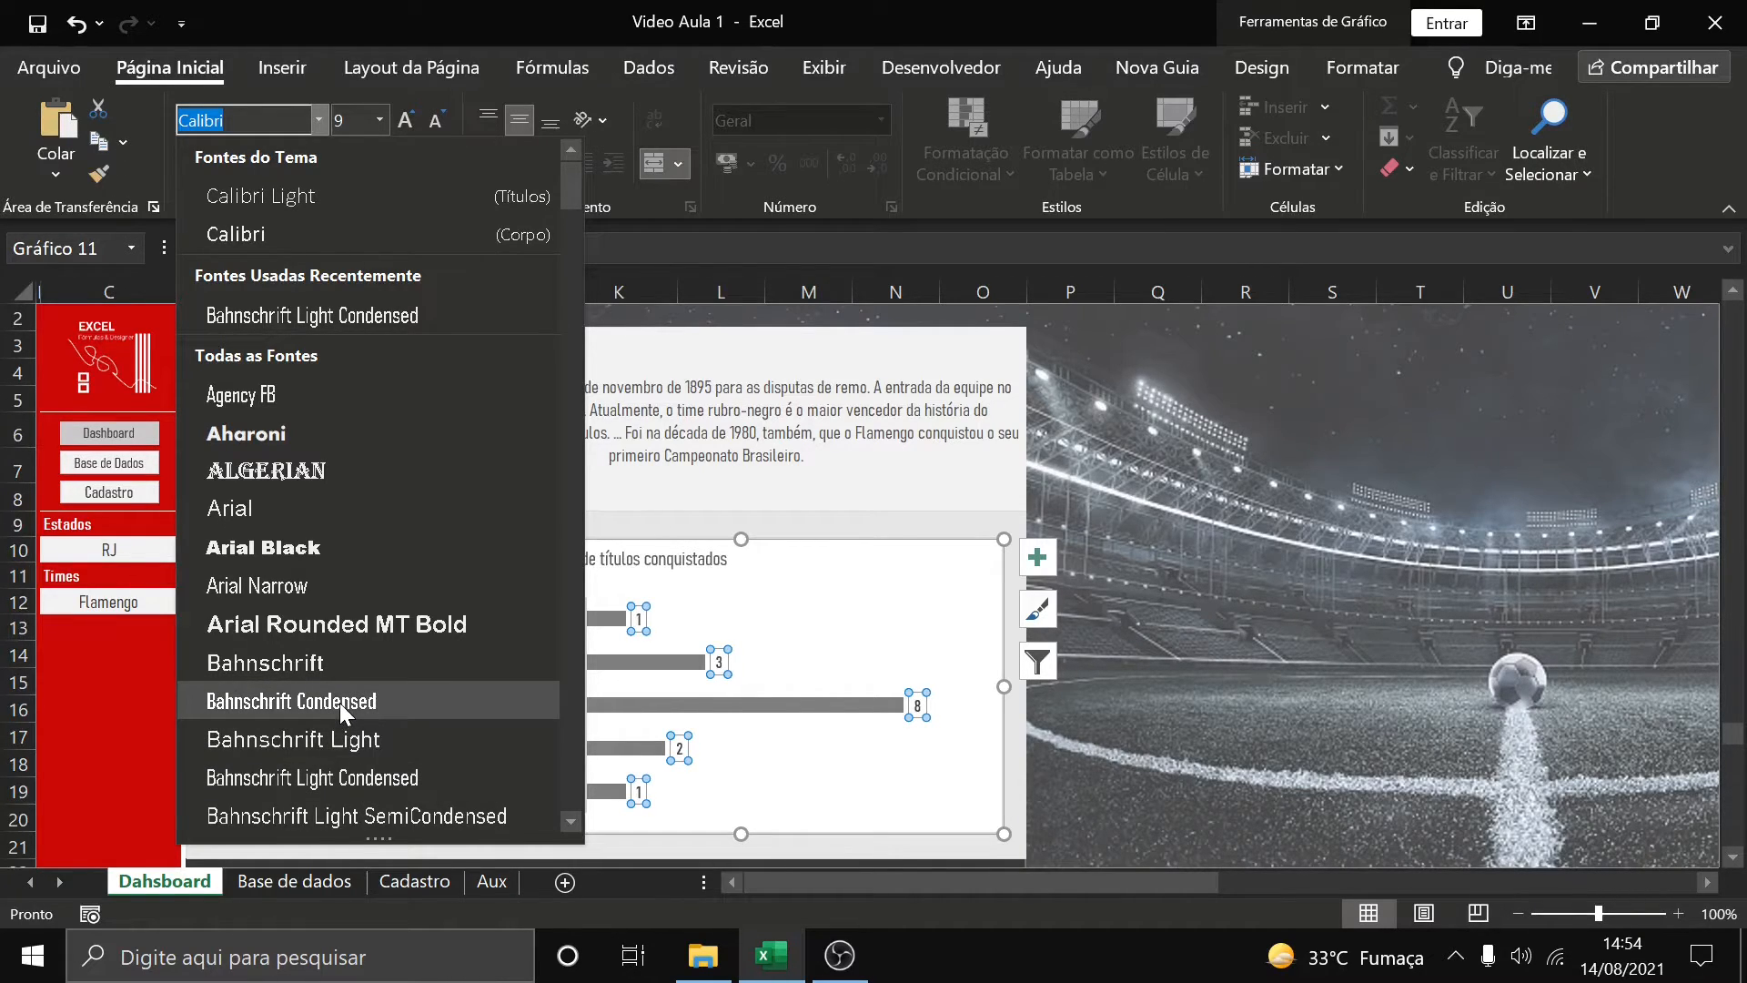
left_click(355, 778)
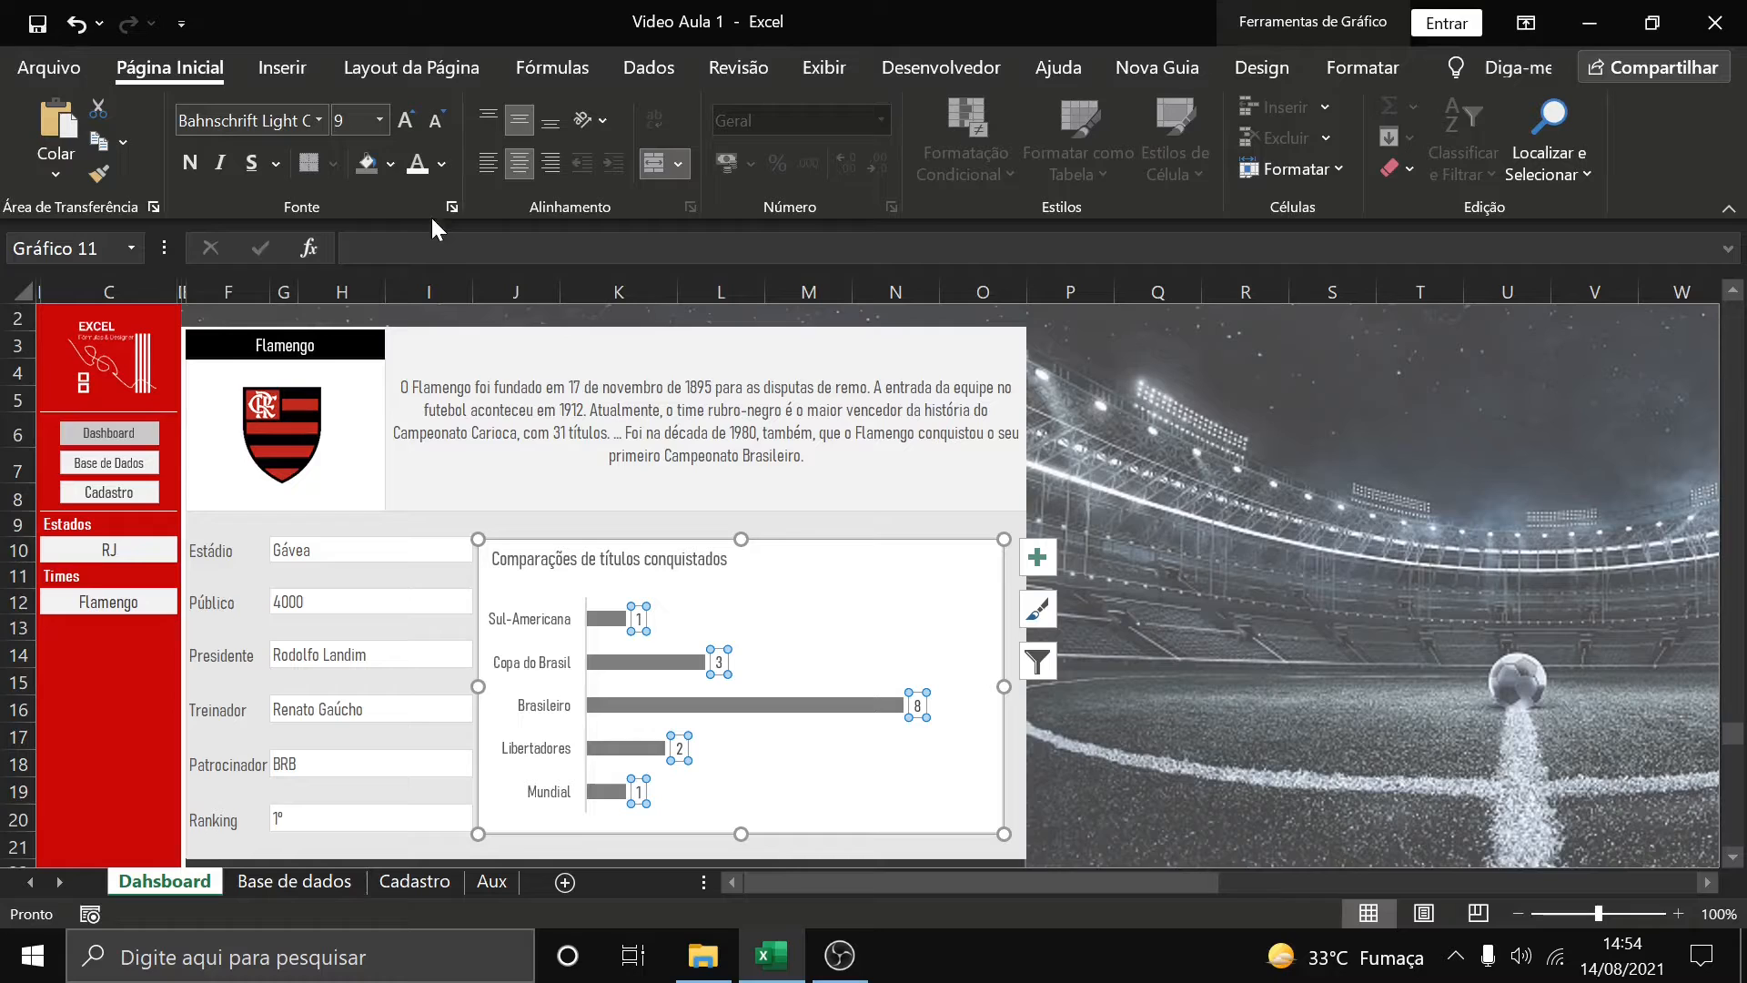
left_click(405, 122)
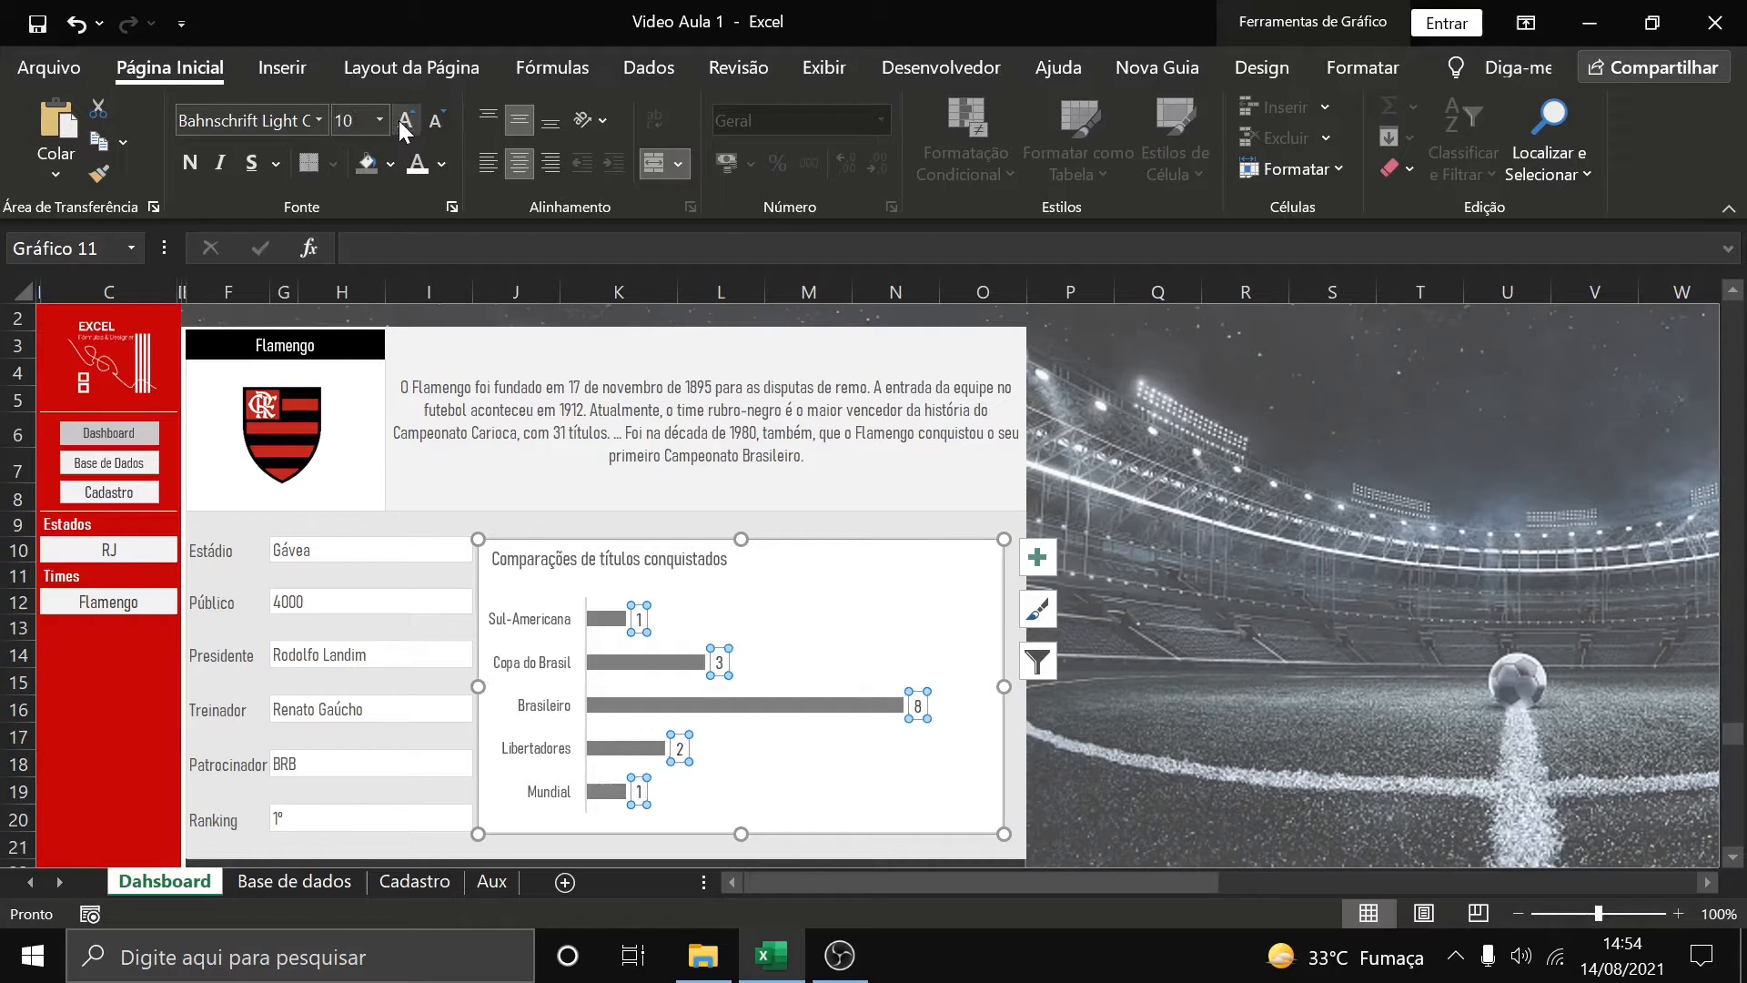
left_click(767, 490)
Try bold formatting on the chart title
left_click(535, 559)
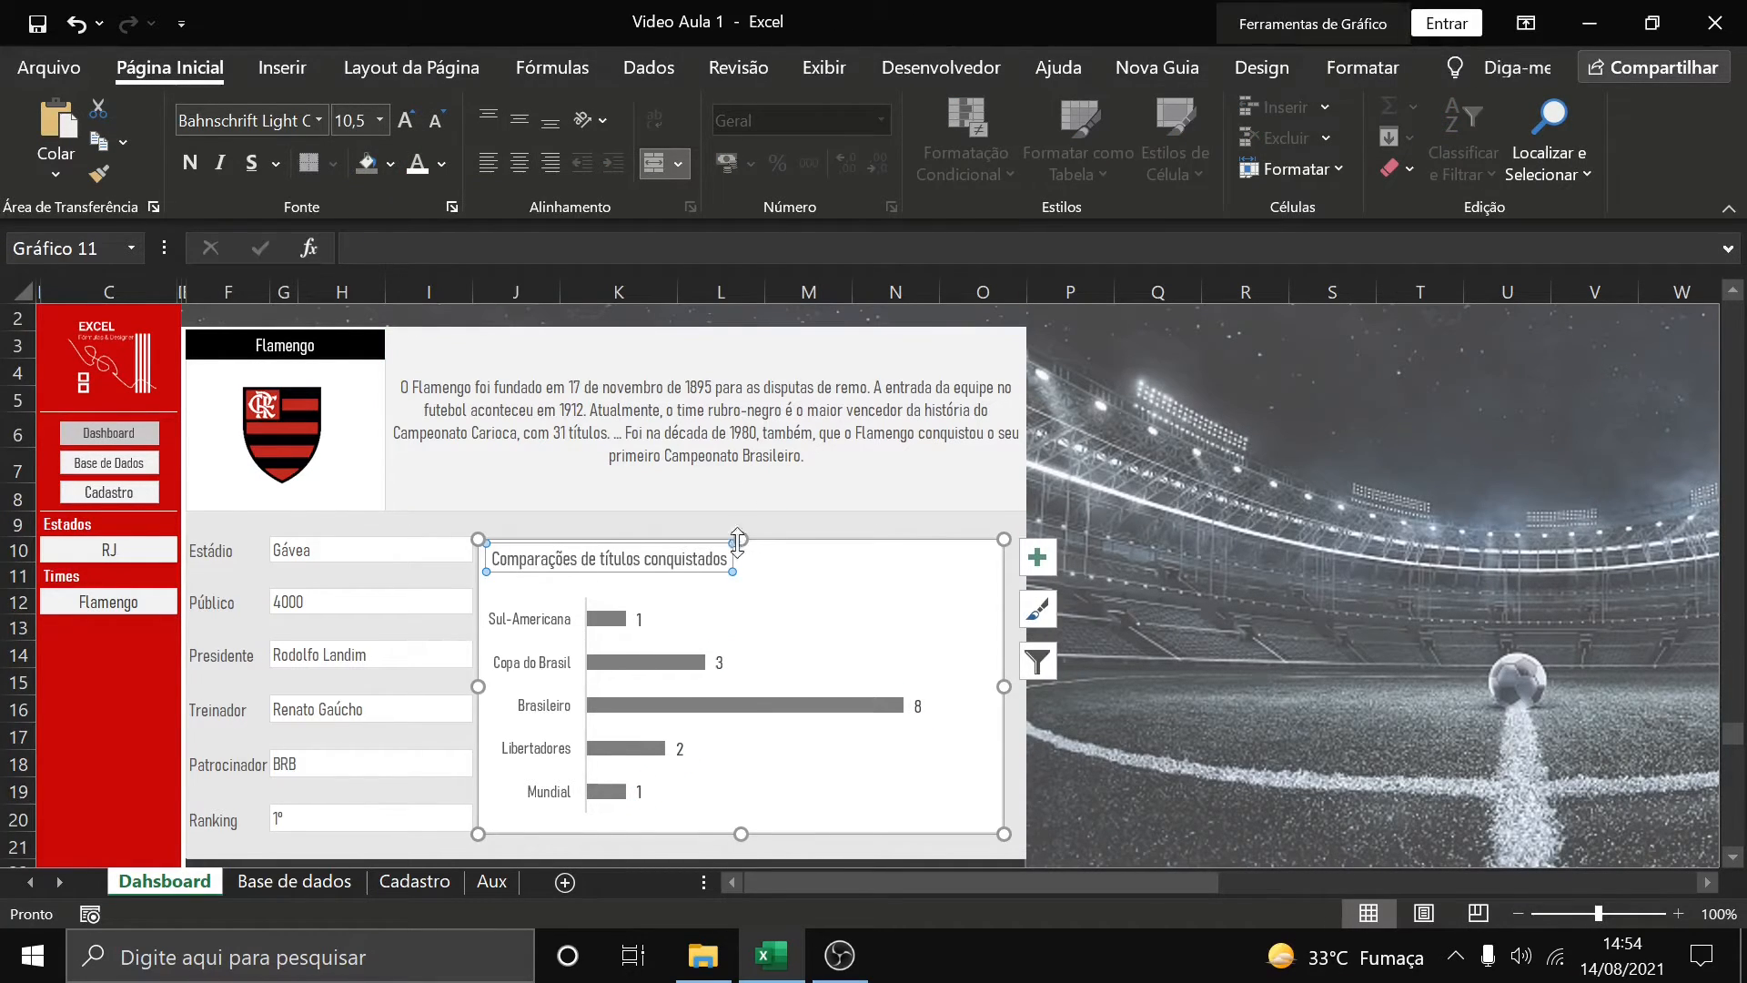
left_click(191, 162)
left_click(195, 162)
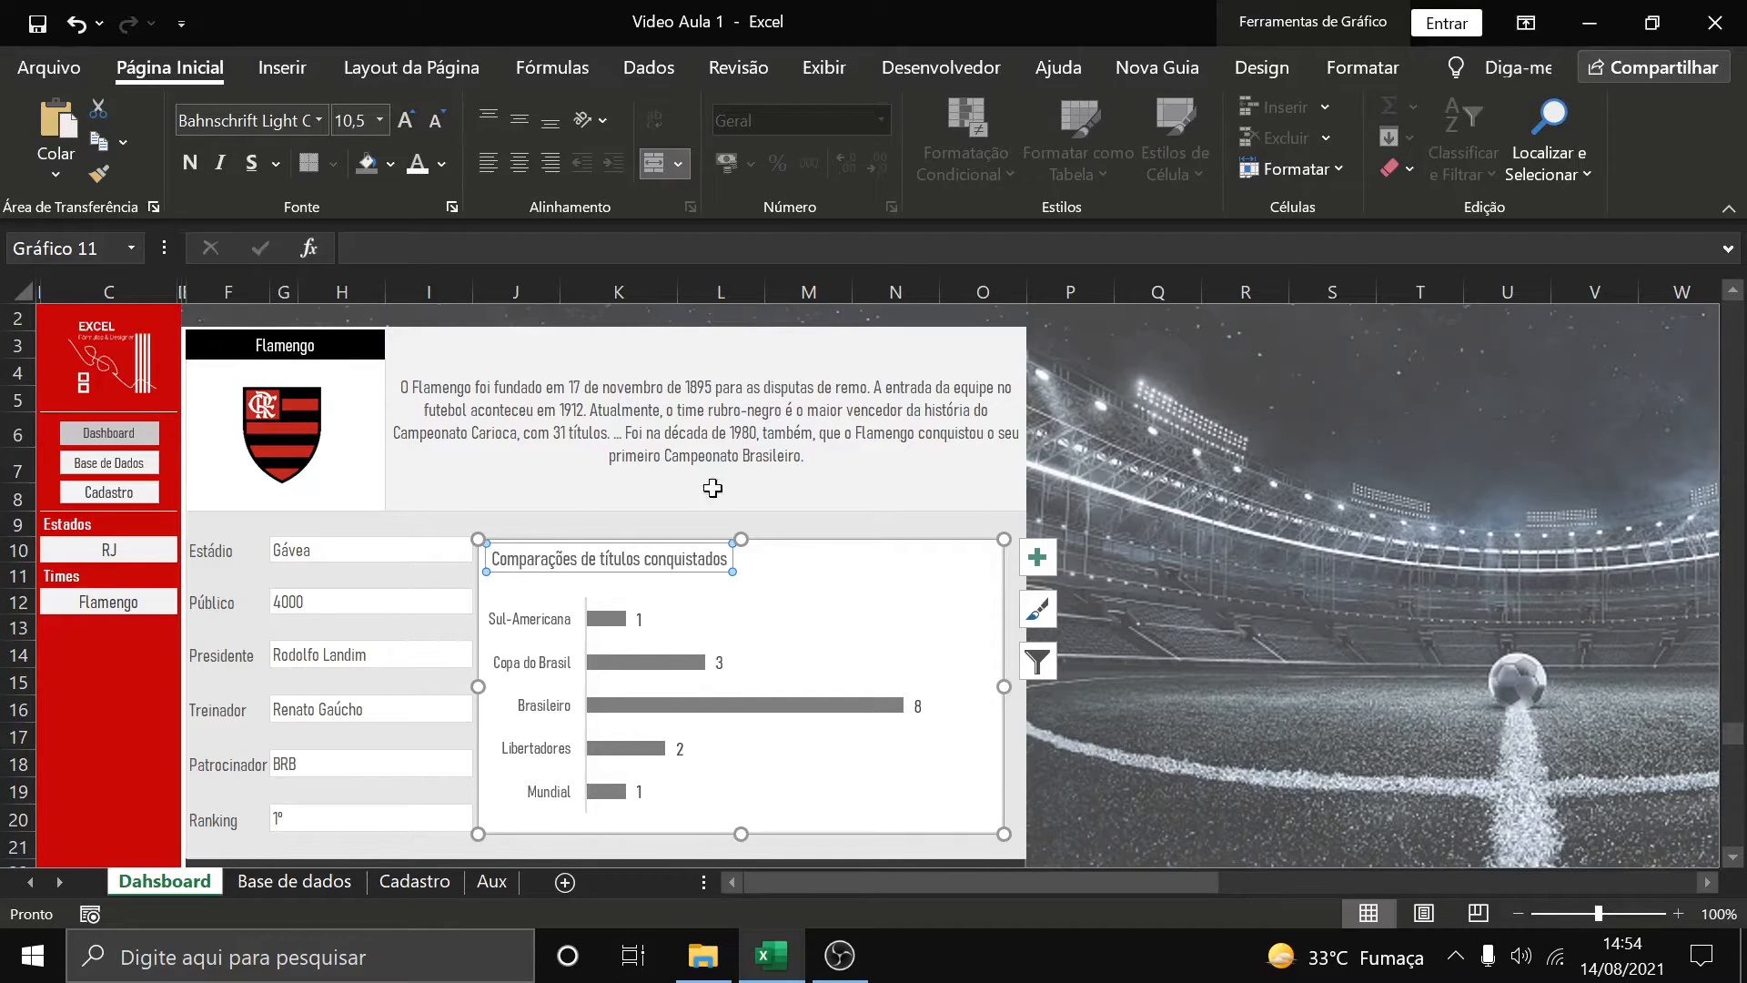
left_click(824, 517)
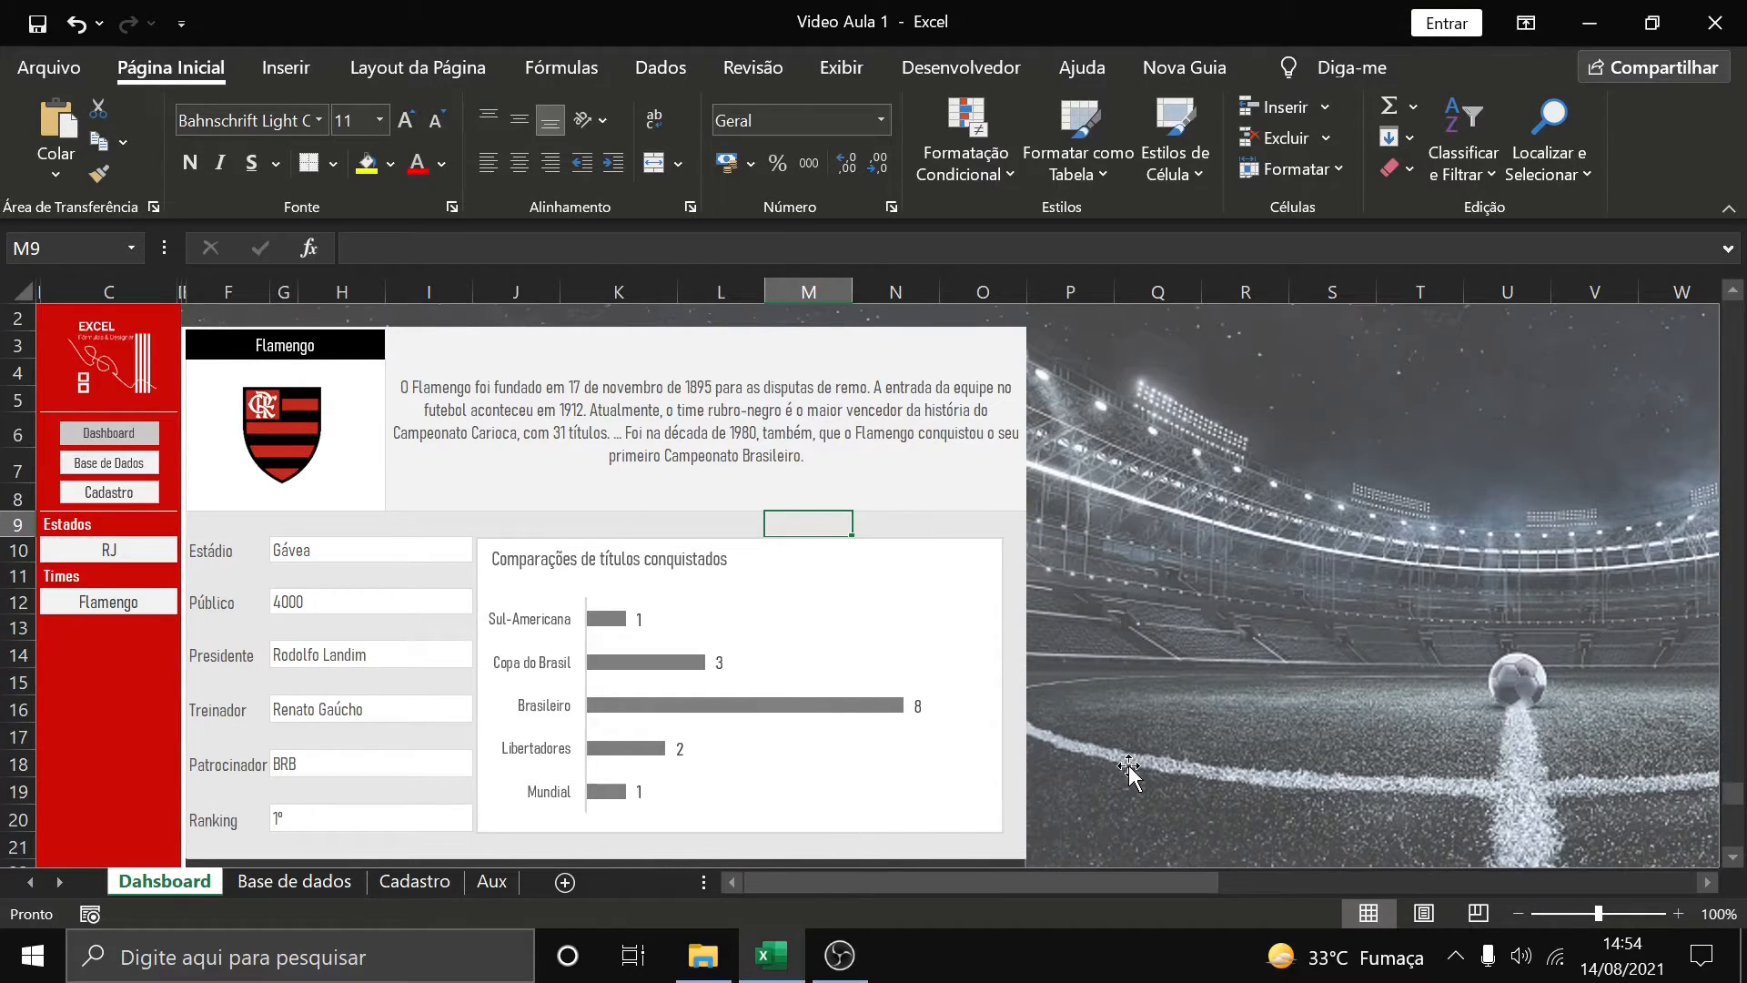
left_click(1008, 521)
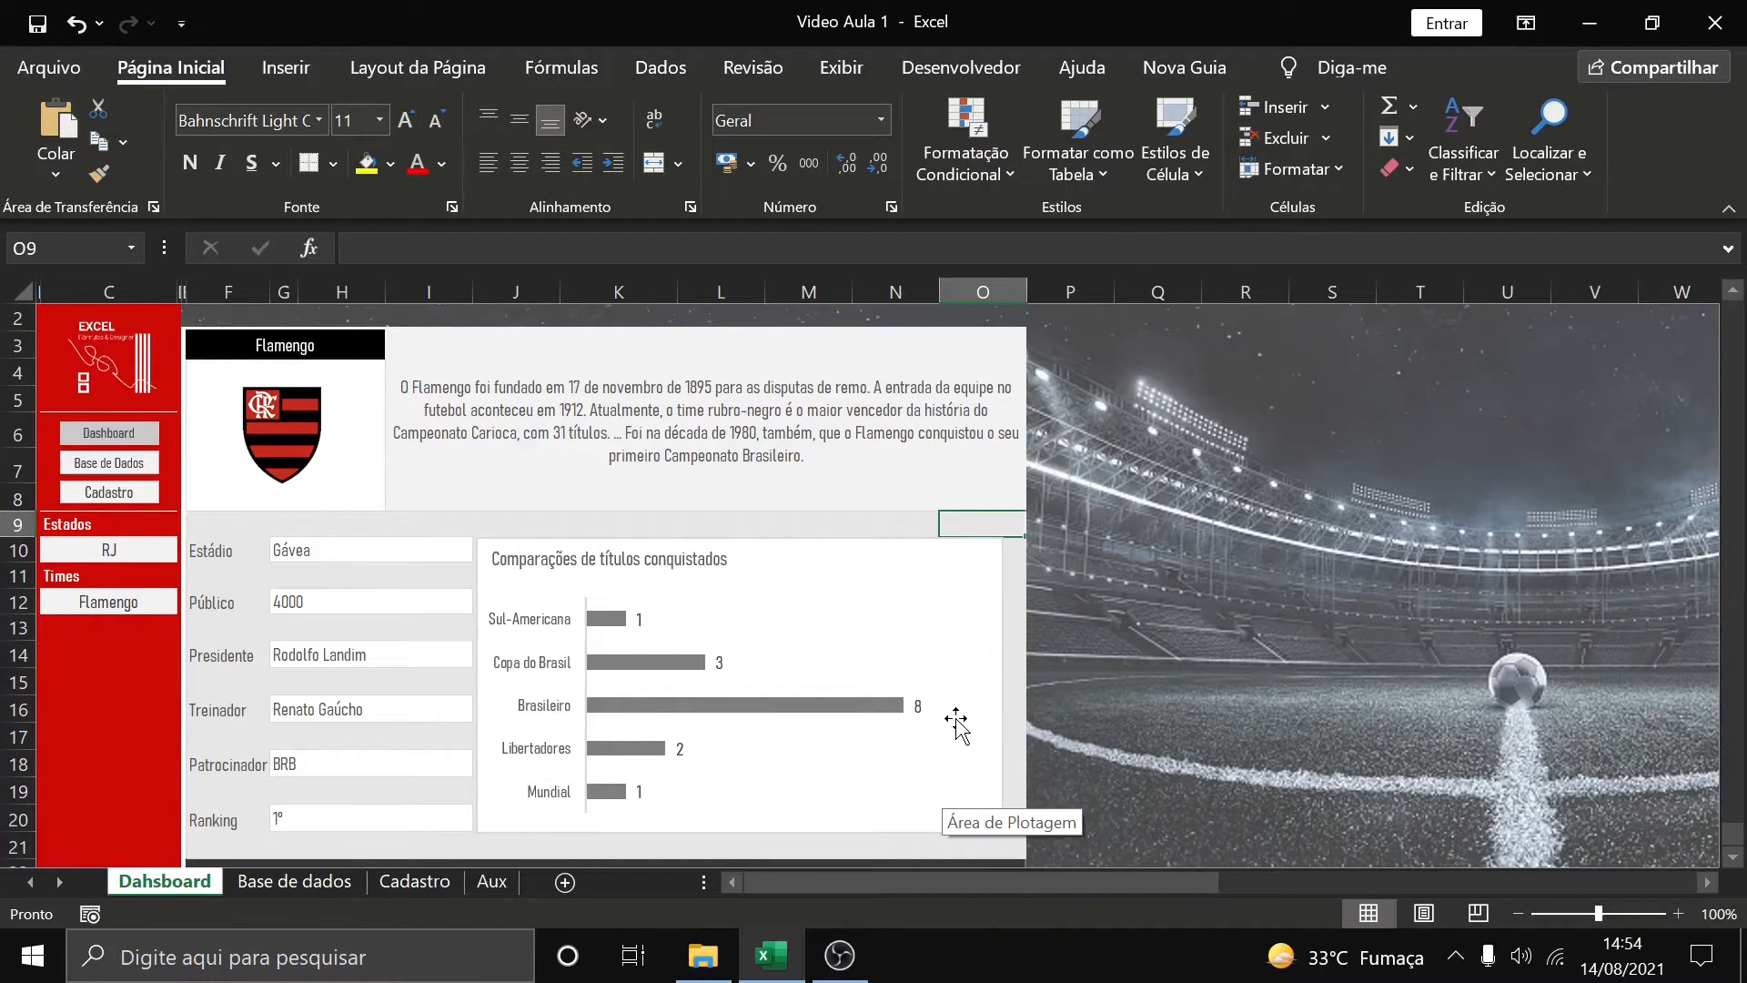
left_click(88, 656)
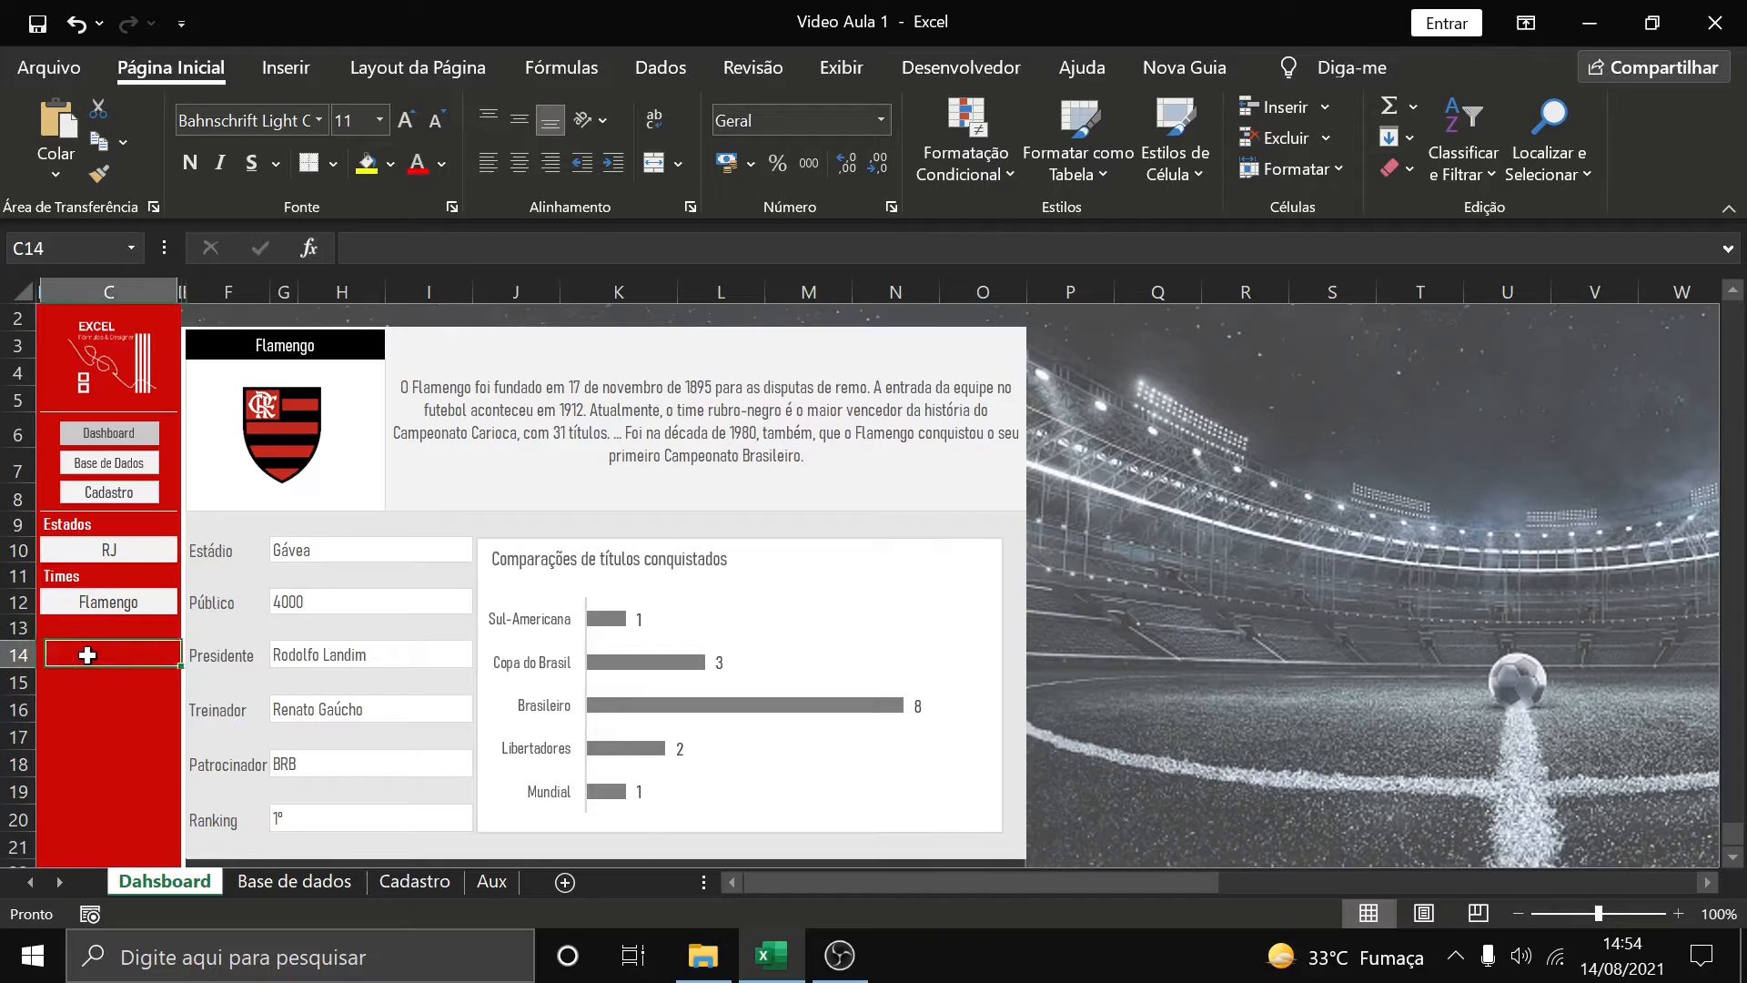
mouse_move(779, 713)
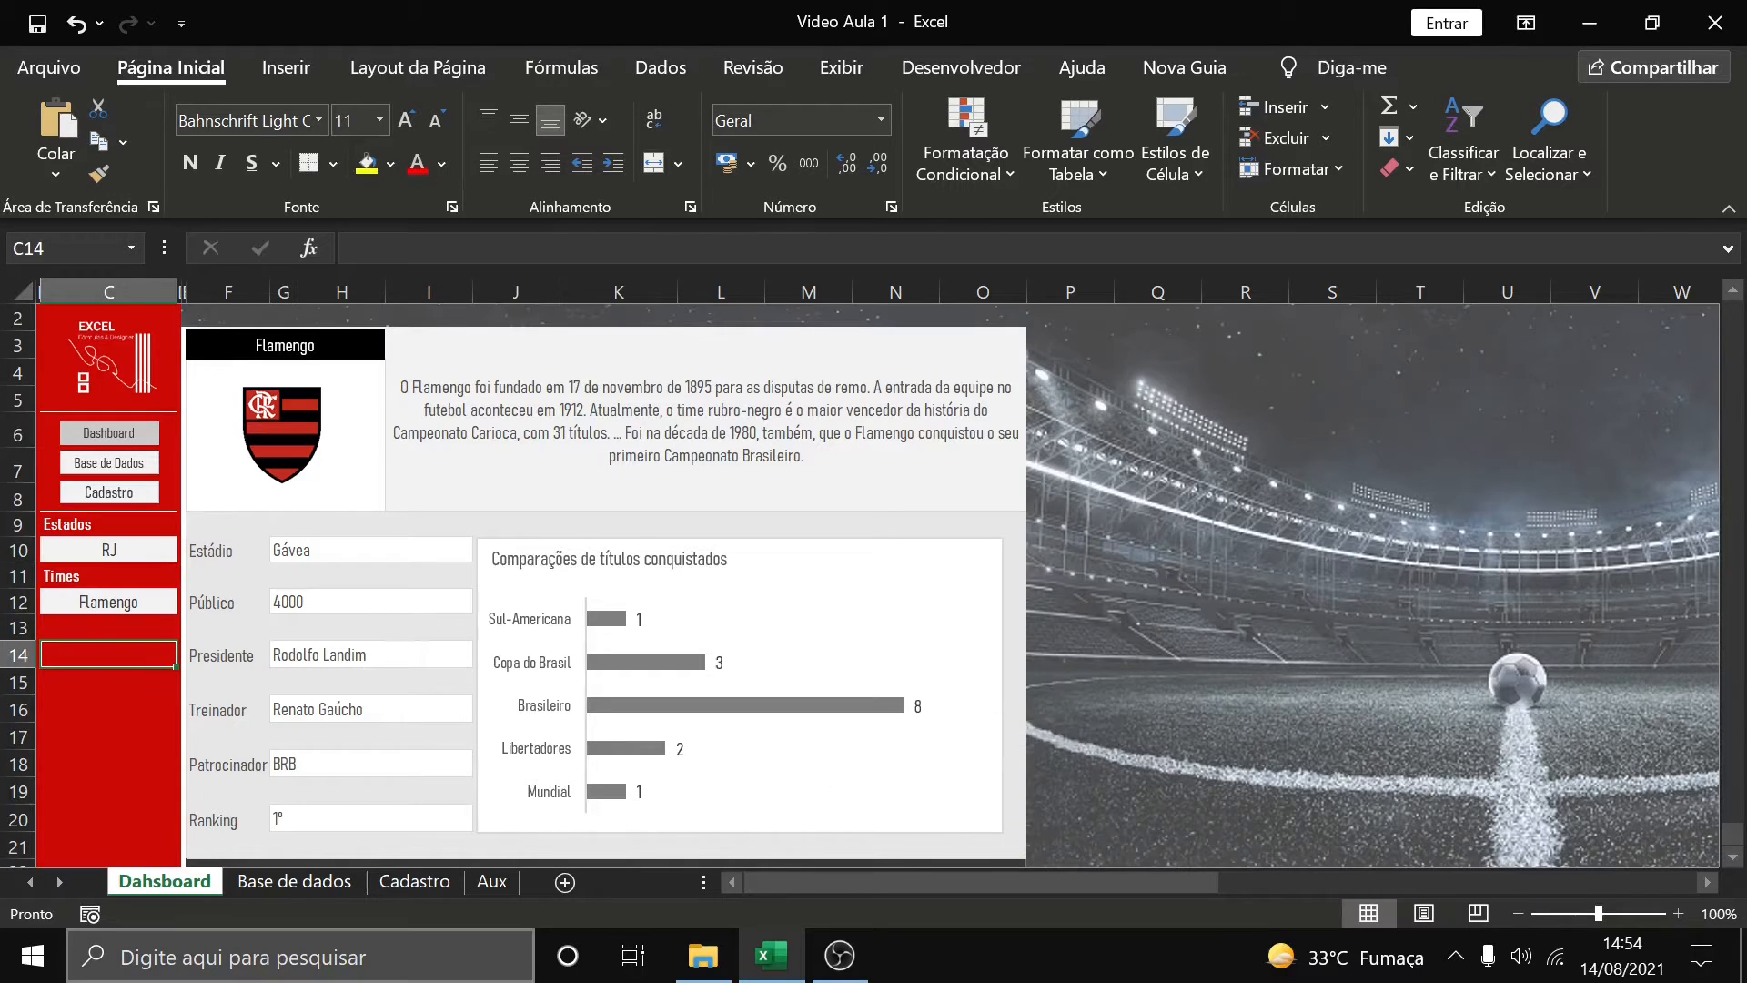
left_click(353, 825)
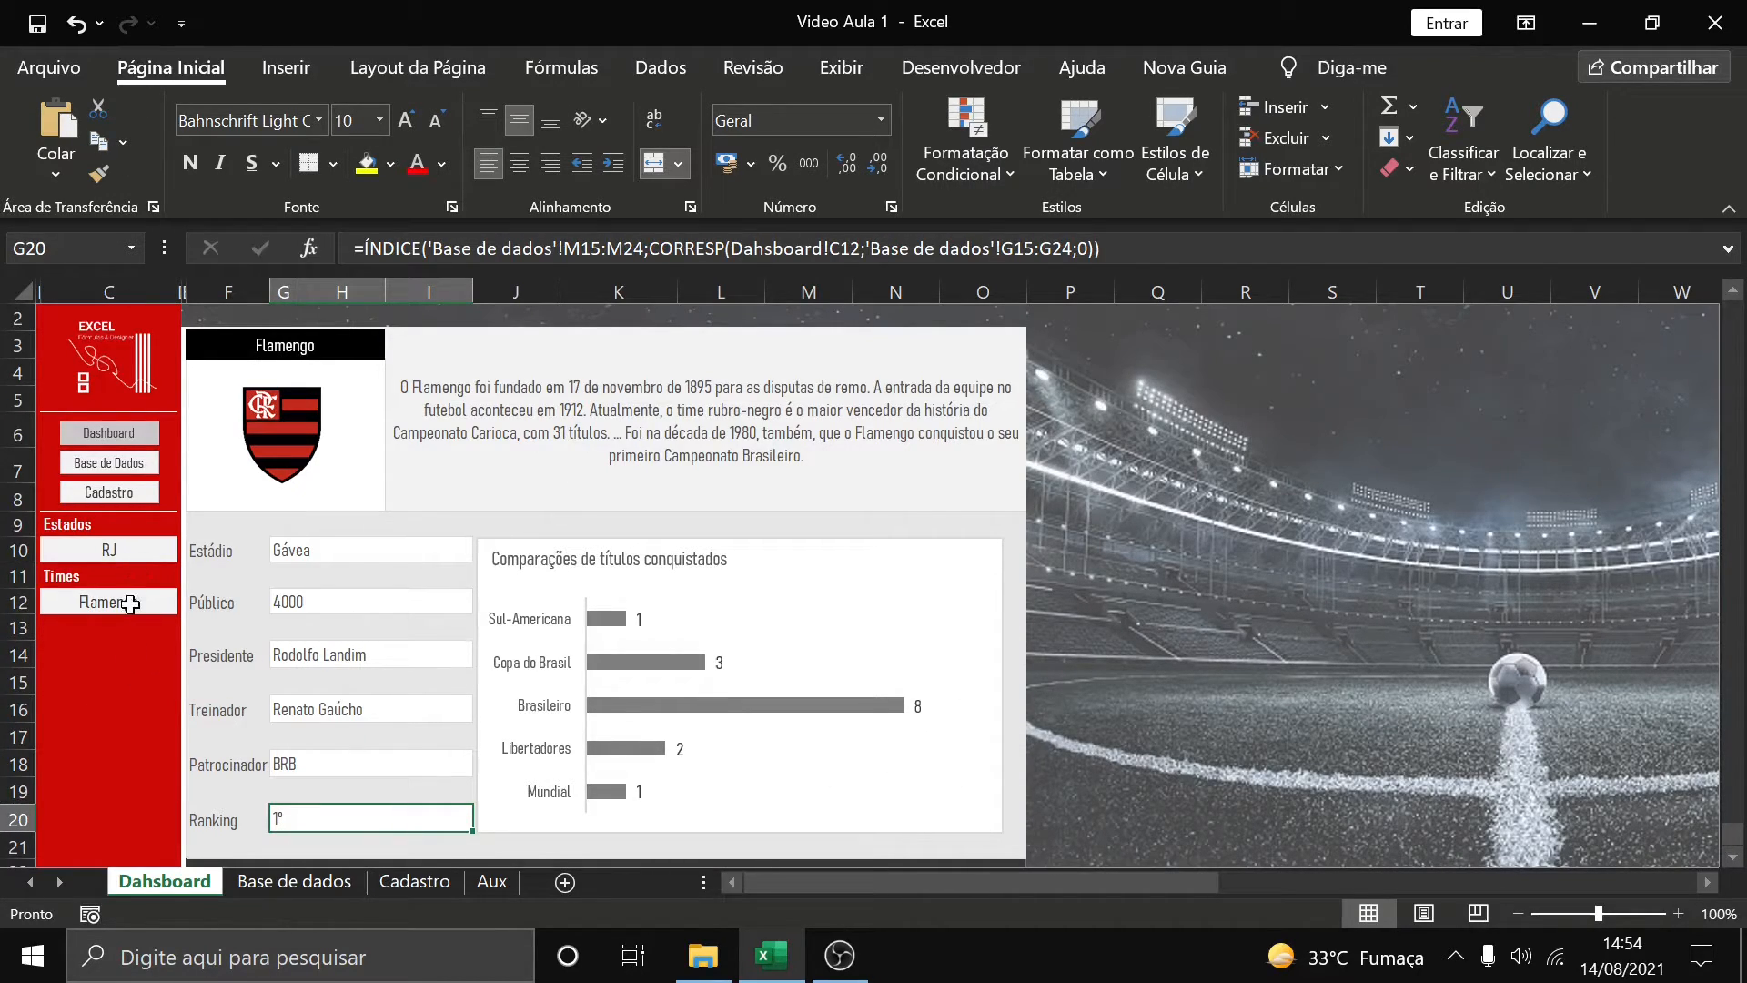
Test the dashboard by choosing RJ under Estados and Vasco da Gama under Times
left_click(130, 603)
left_click(135, 551)
left_click(188, 549)
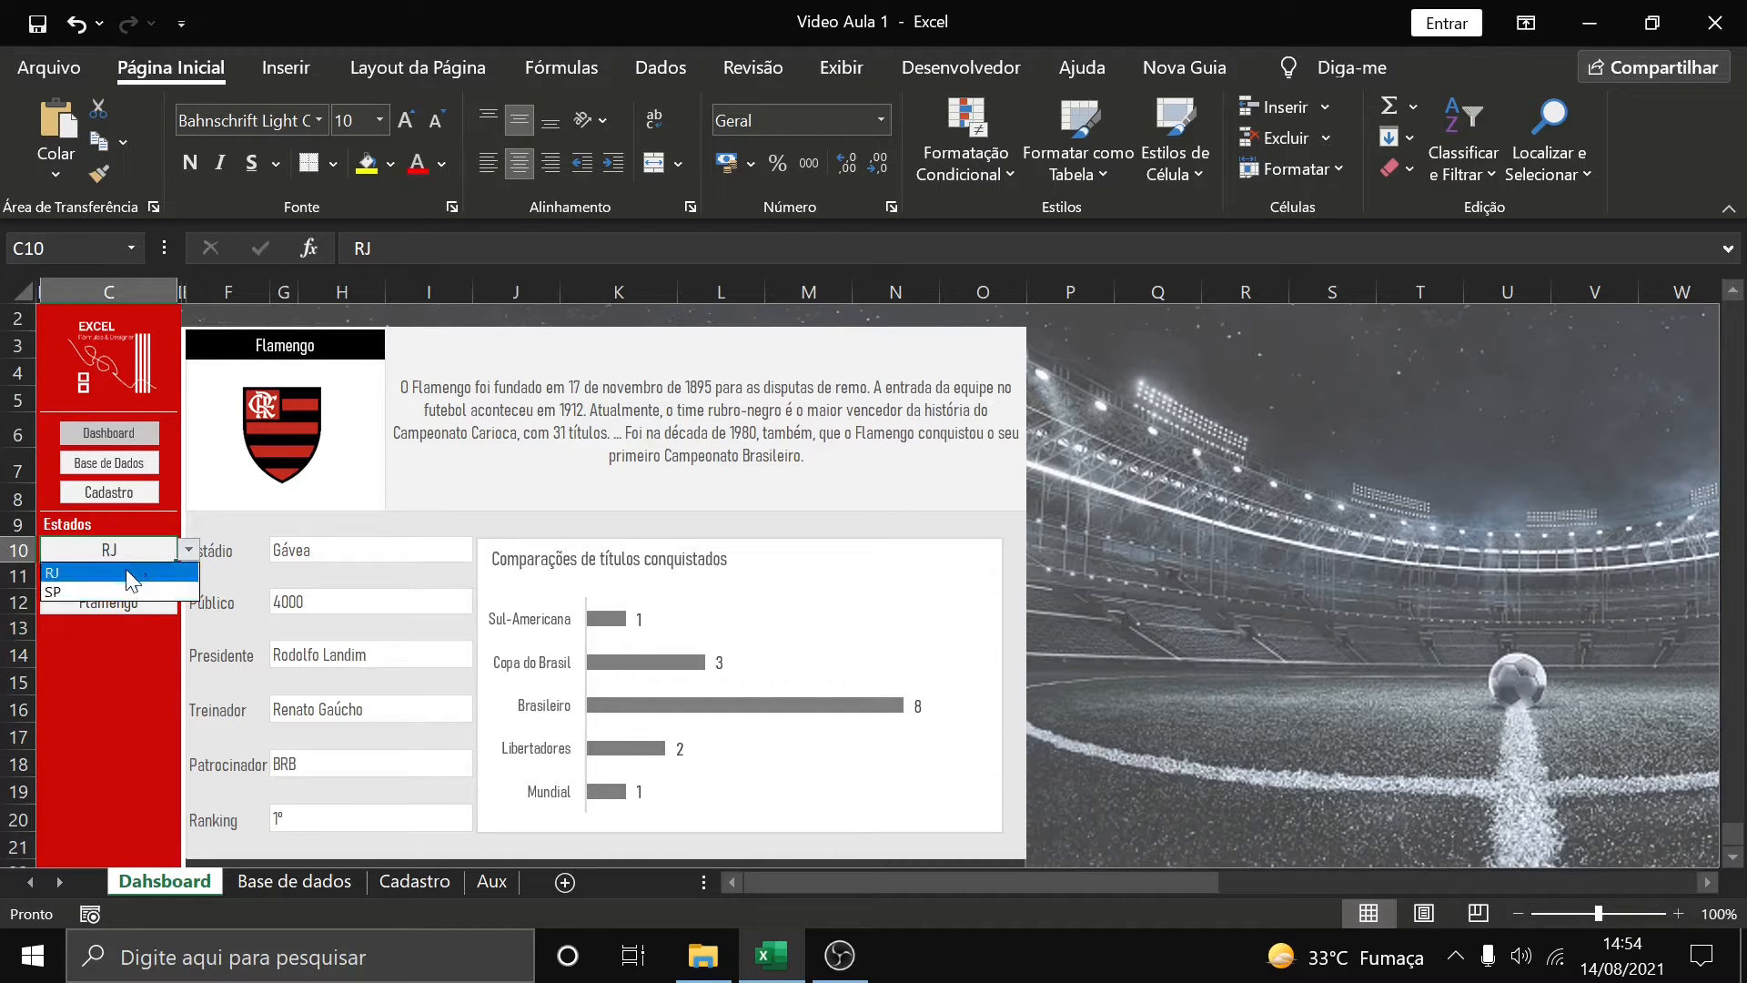
left_click(132, 573)
left_click(116, 601)
left_click(188, 601)
left_click(144, 621)
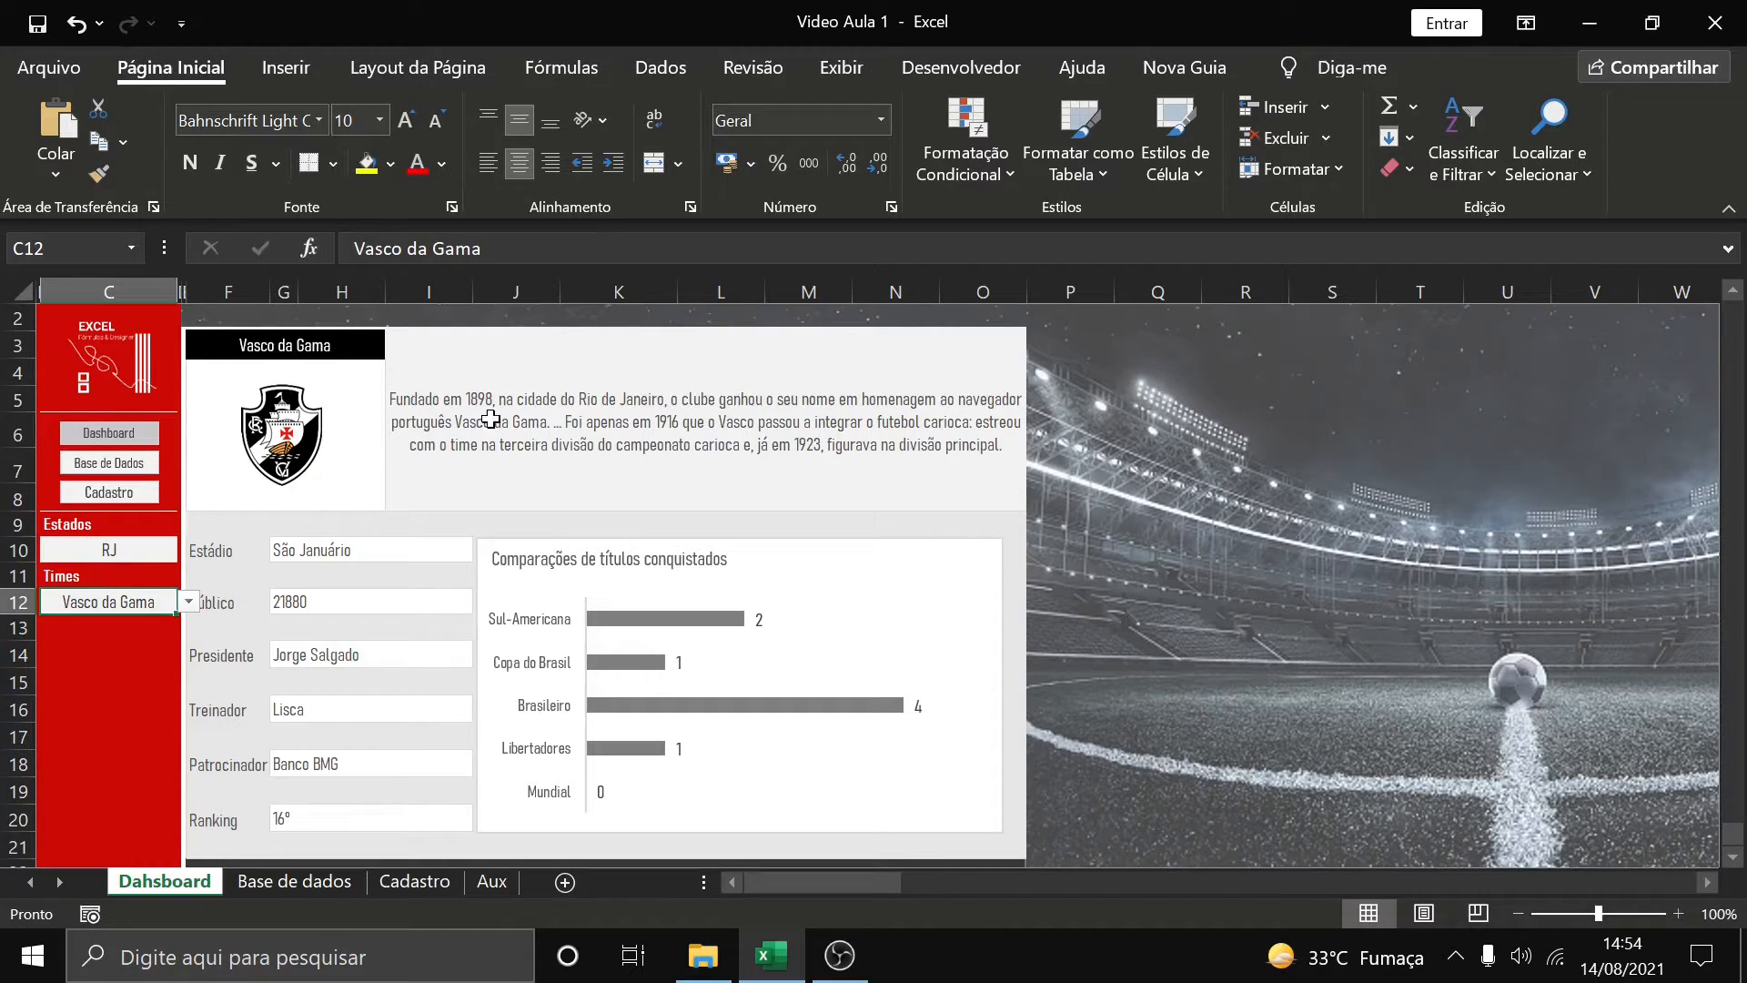
left_click(712, 424)
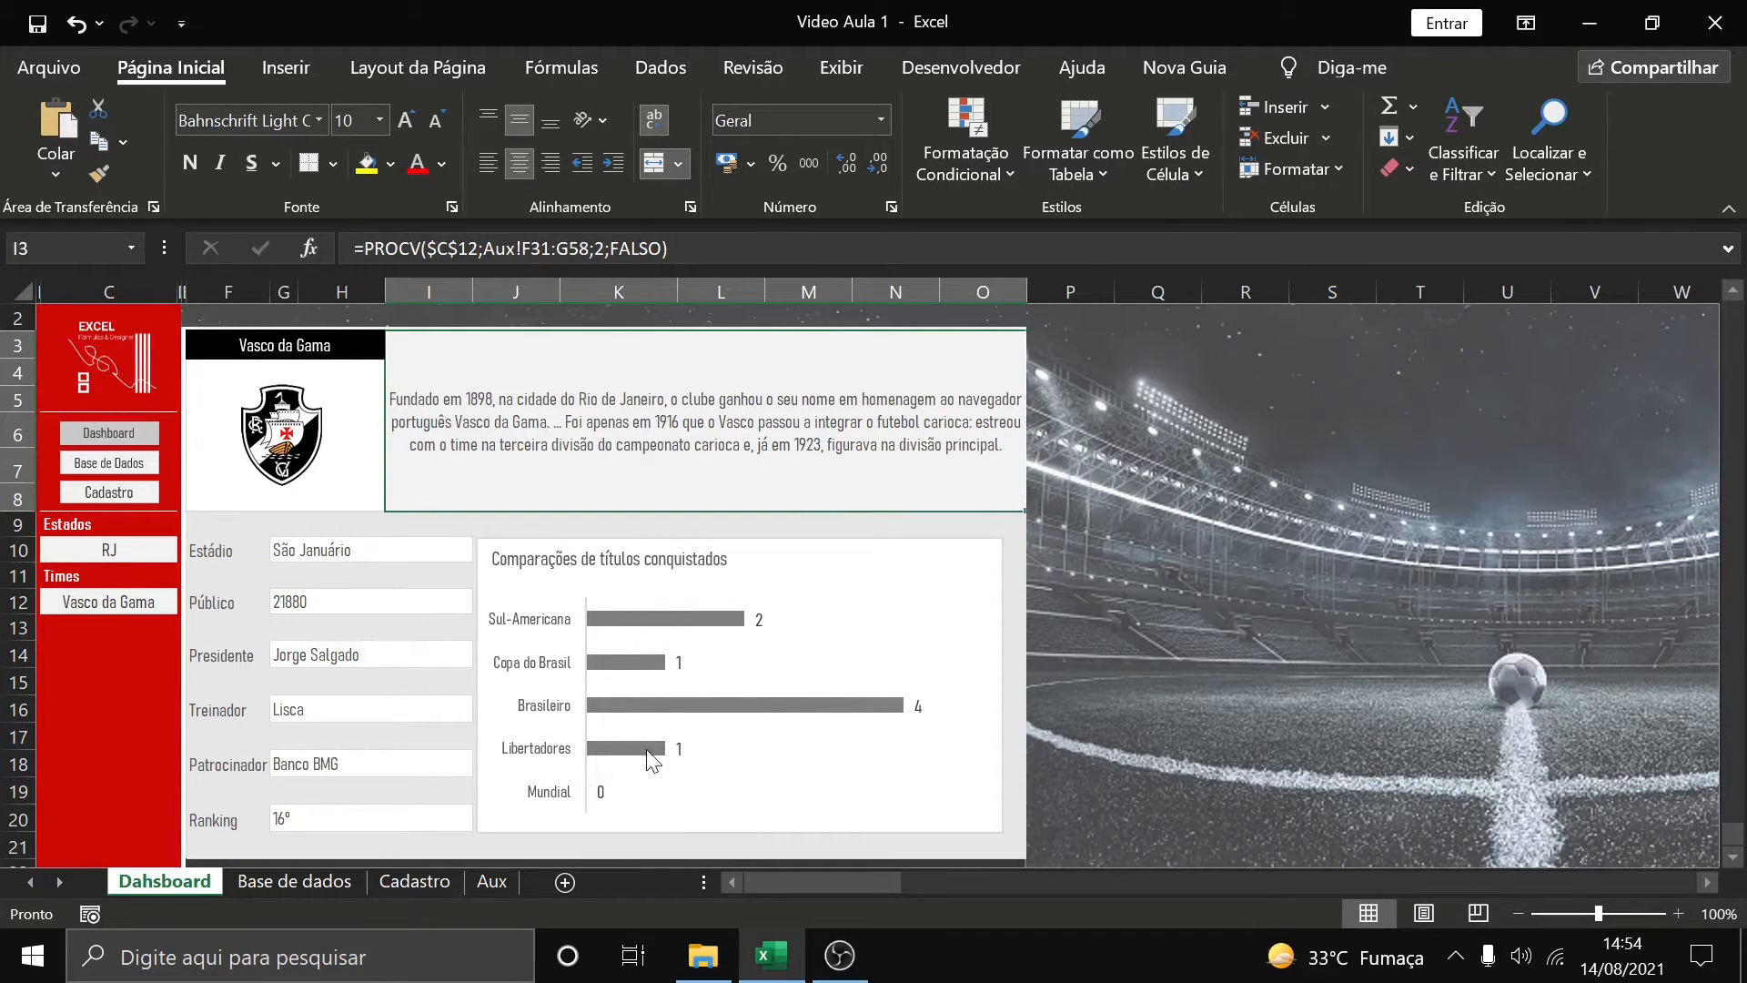
Change the chart title to "Títulos conquistados"
left_click(555, 559)
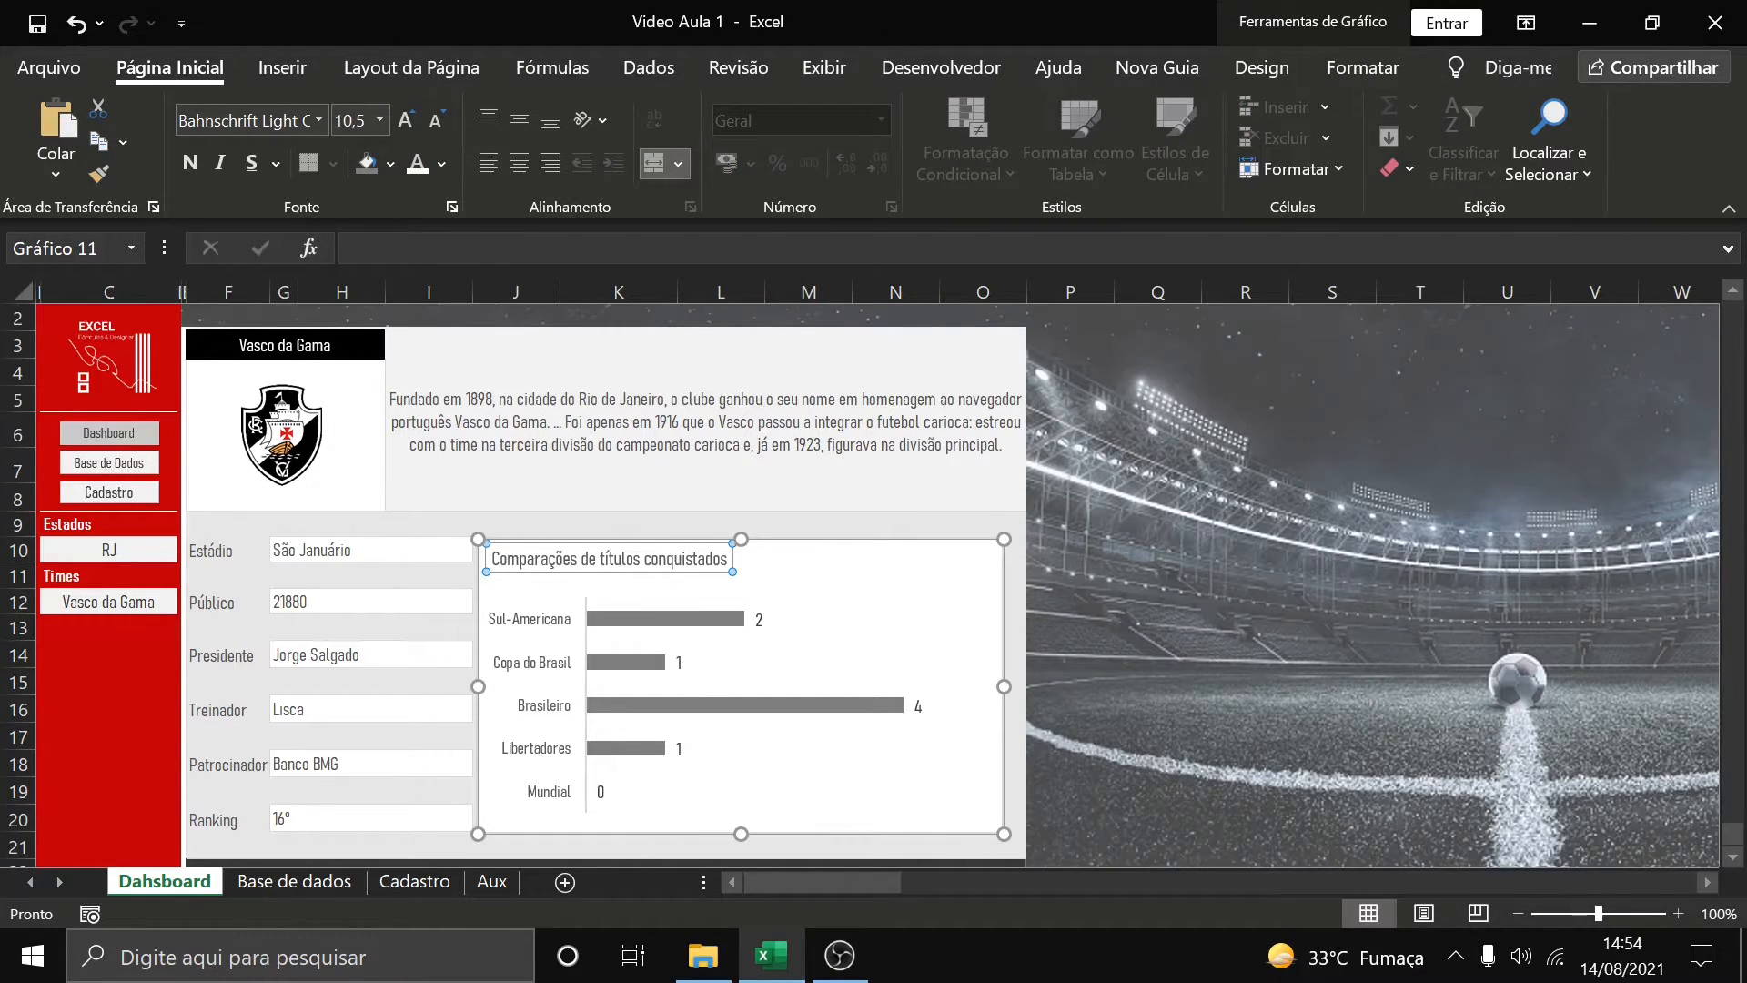
left_click_drag(492, 559, 731, 559)
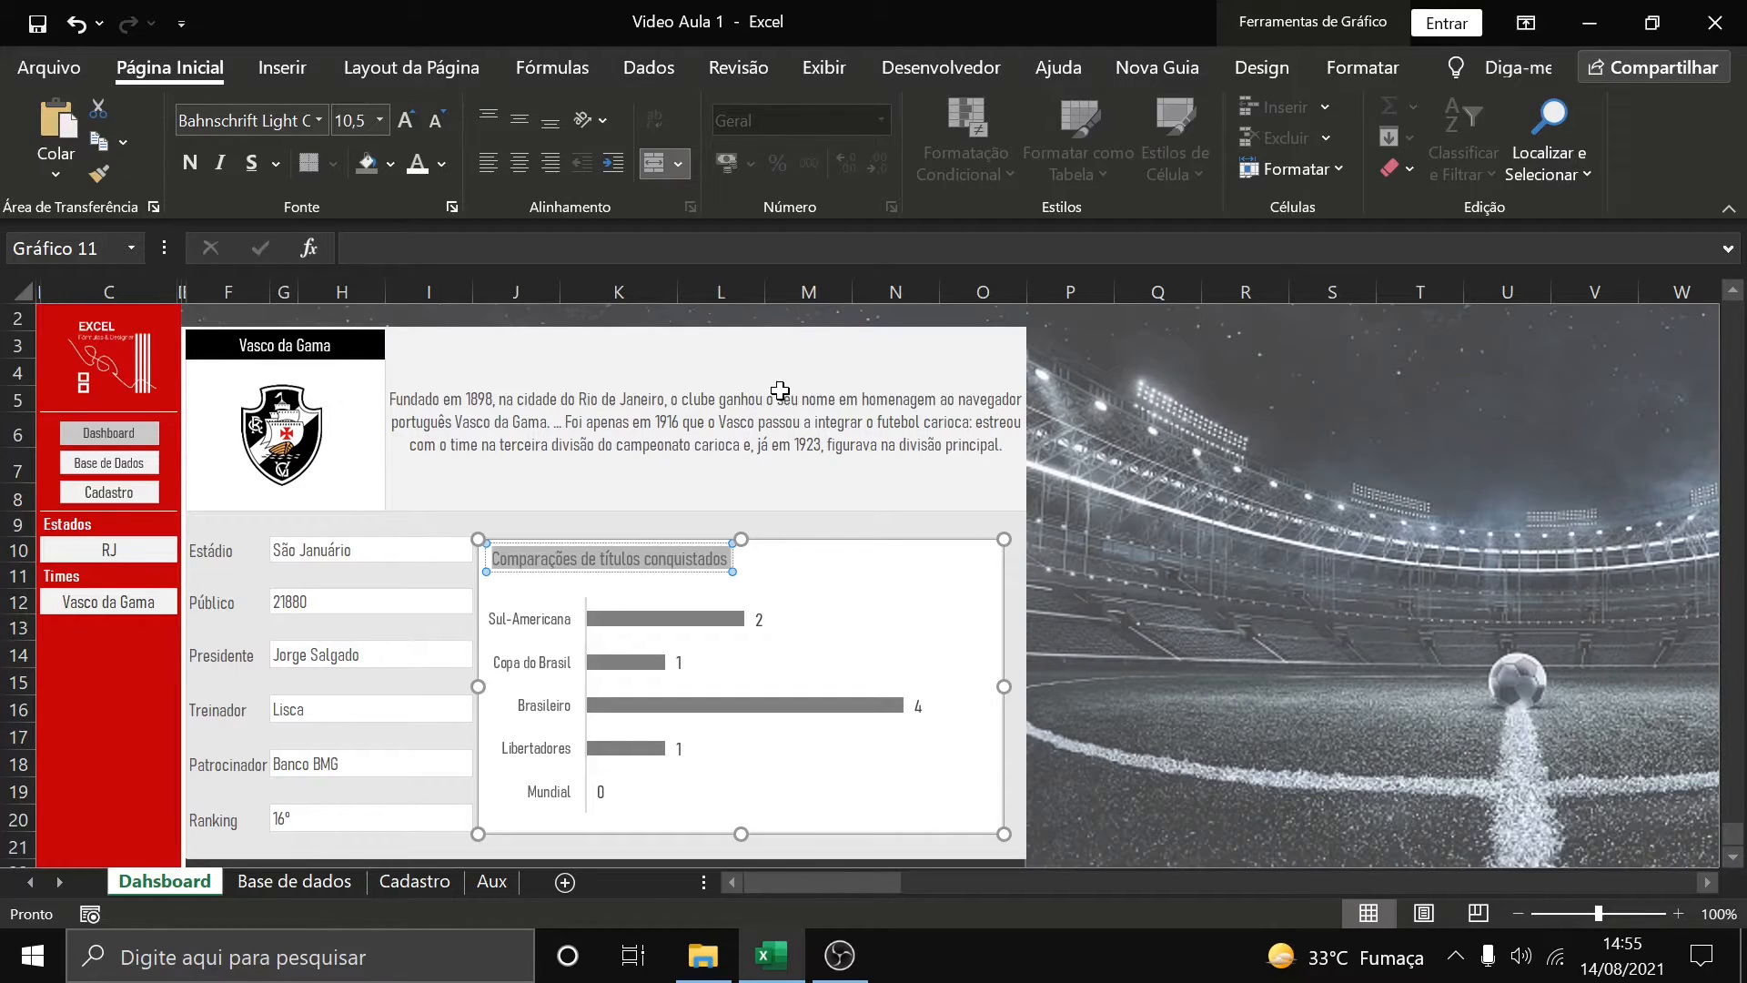
type("Títulos con")
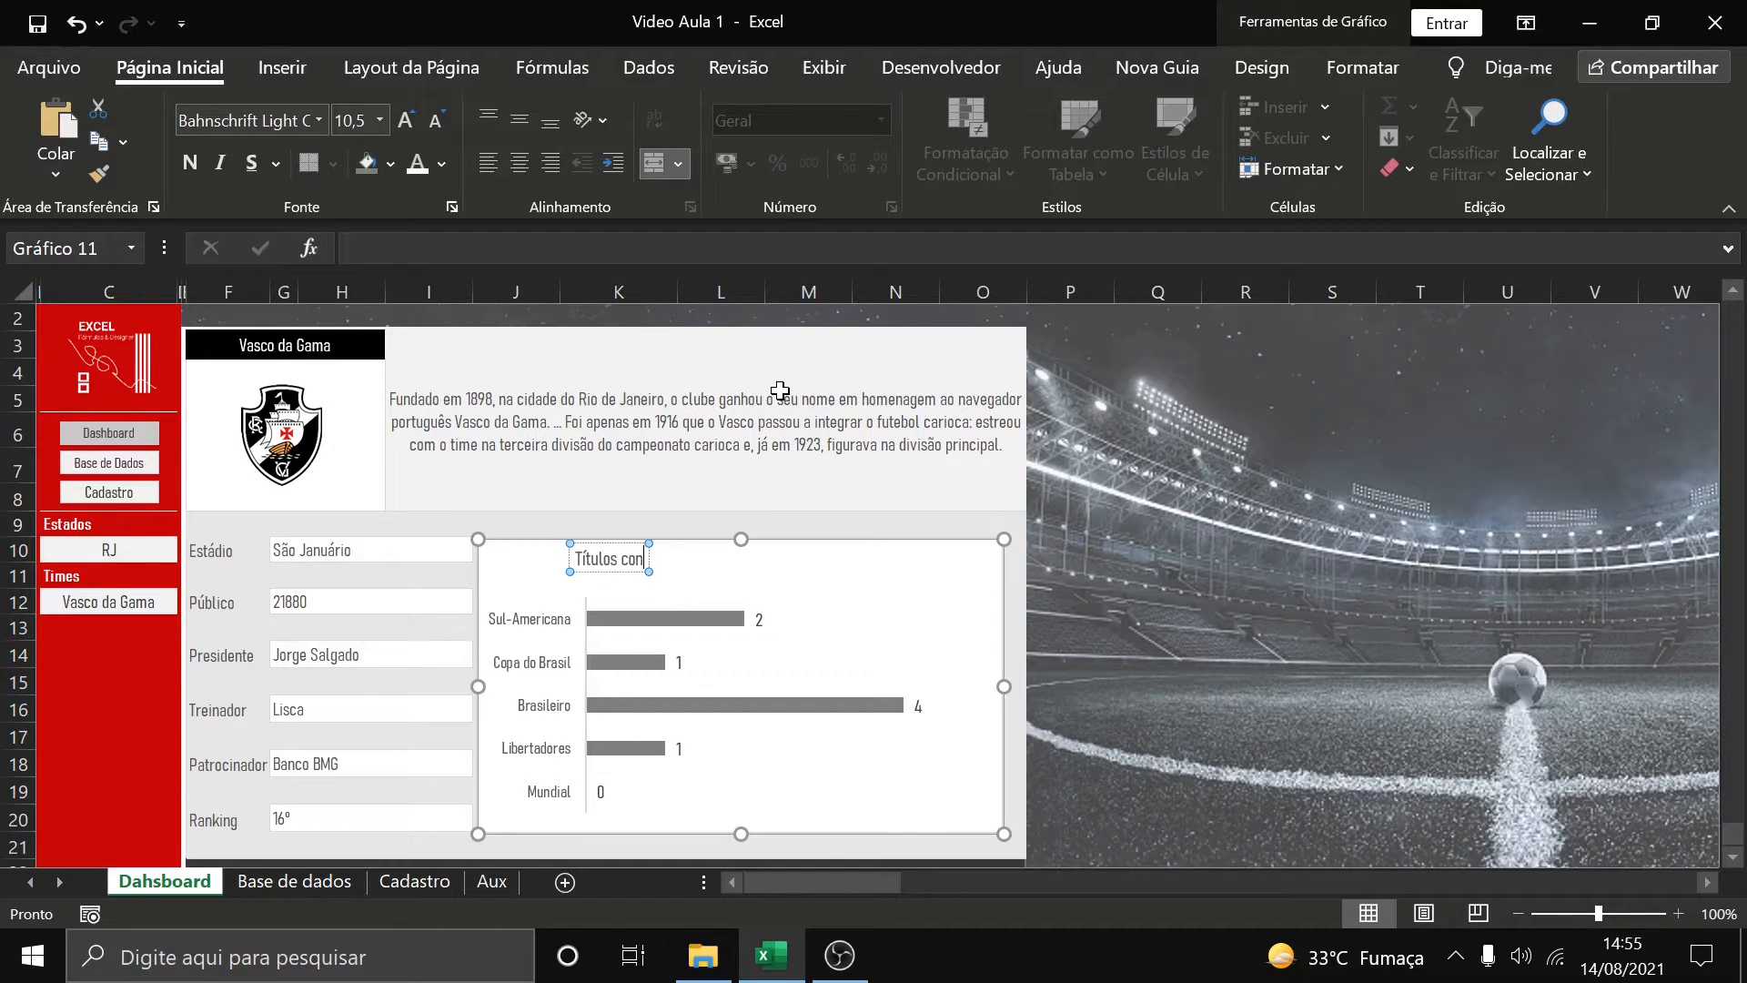
type("quistados")
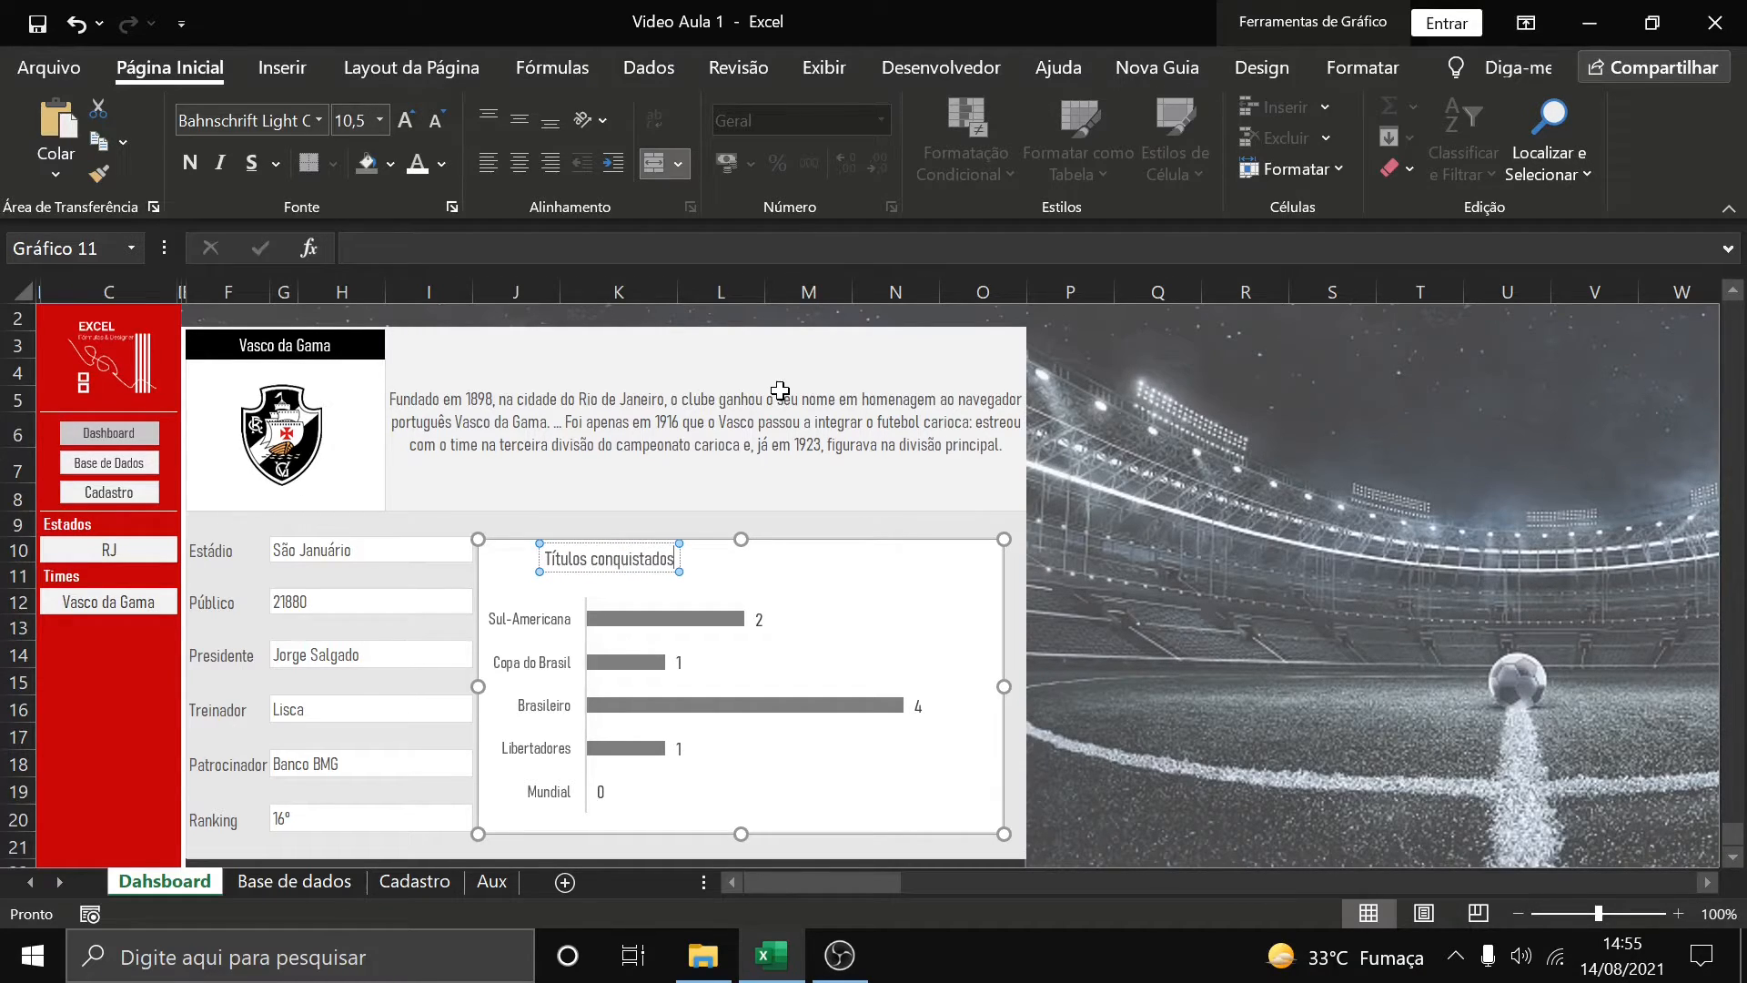
left_click(105, 792)
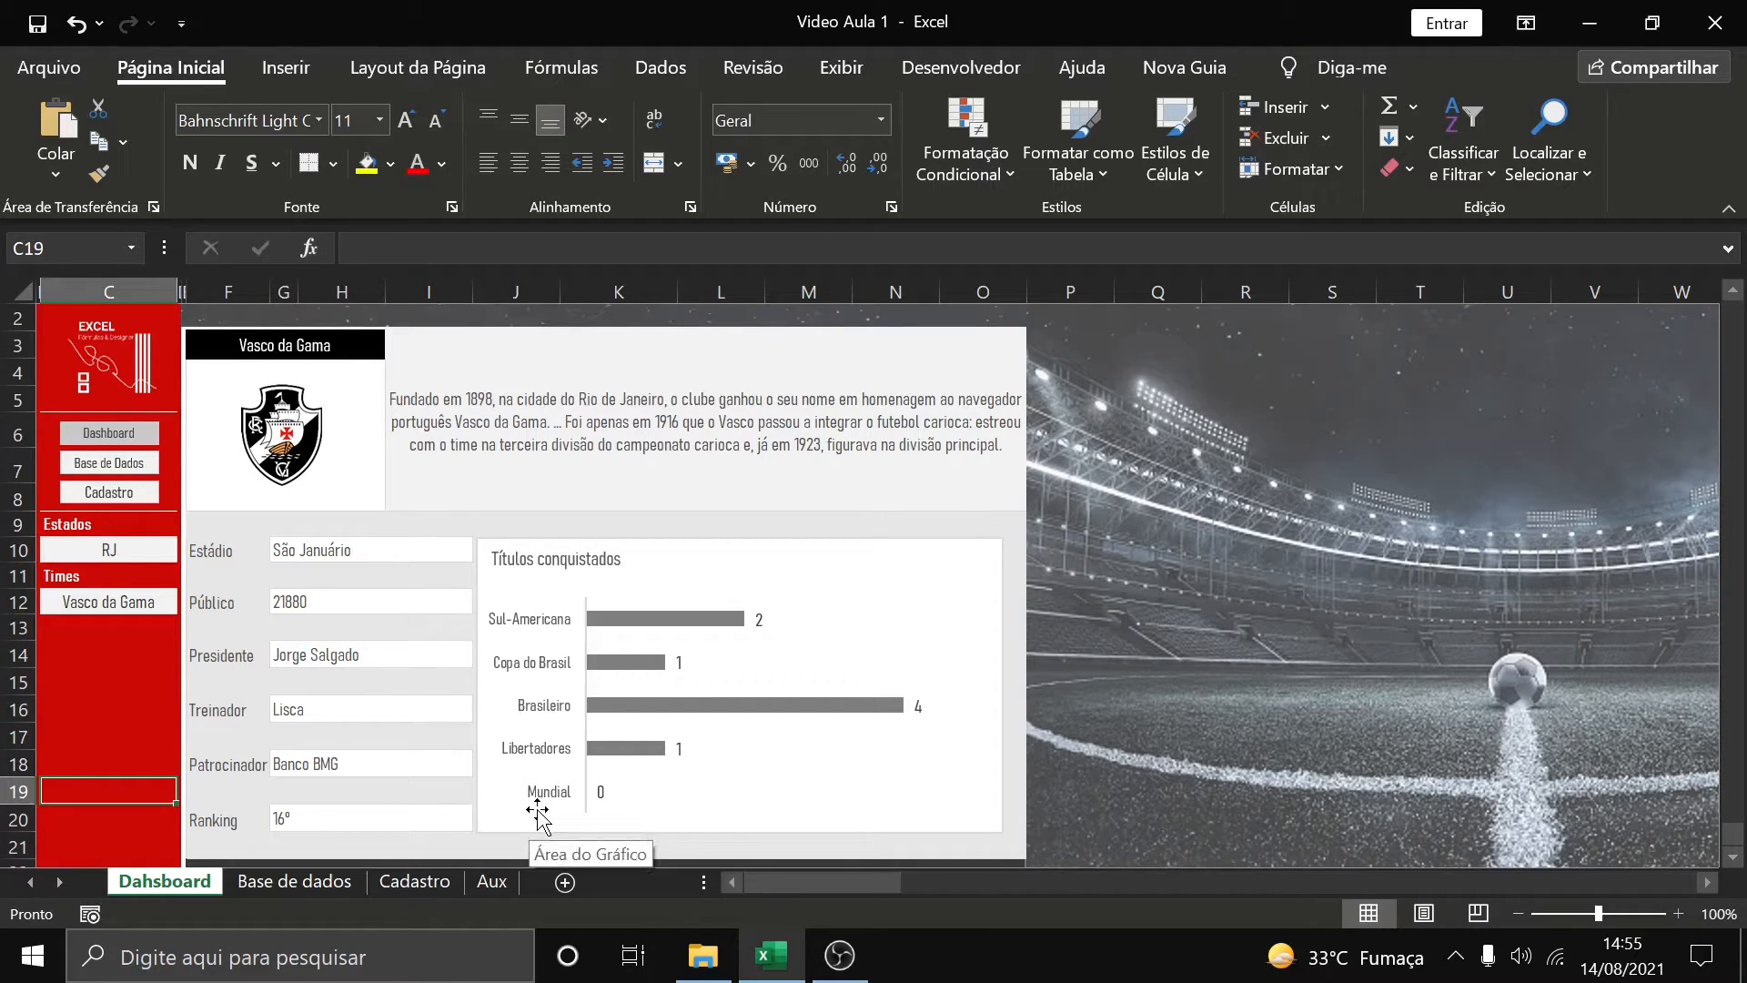
Test the dashboard with the other RJ teams by selecting Flamengo, Fluminense and Botafogo in turn
left_click(125, 606)
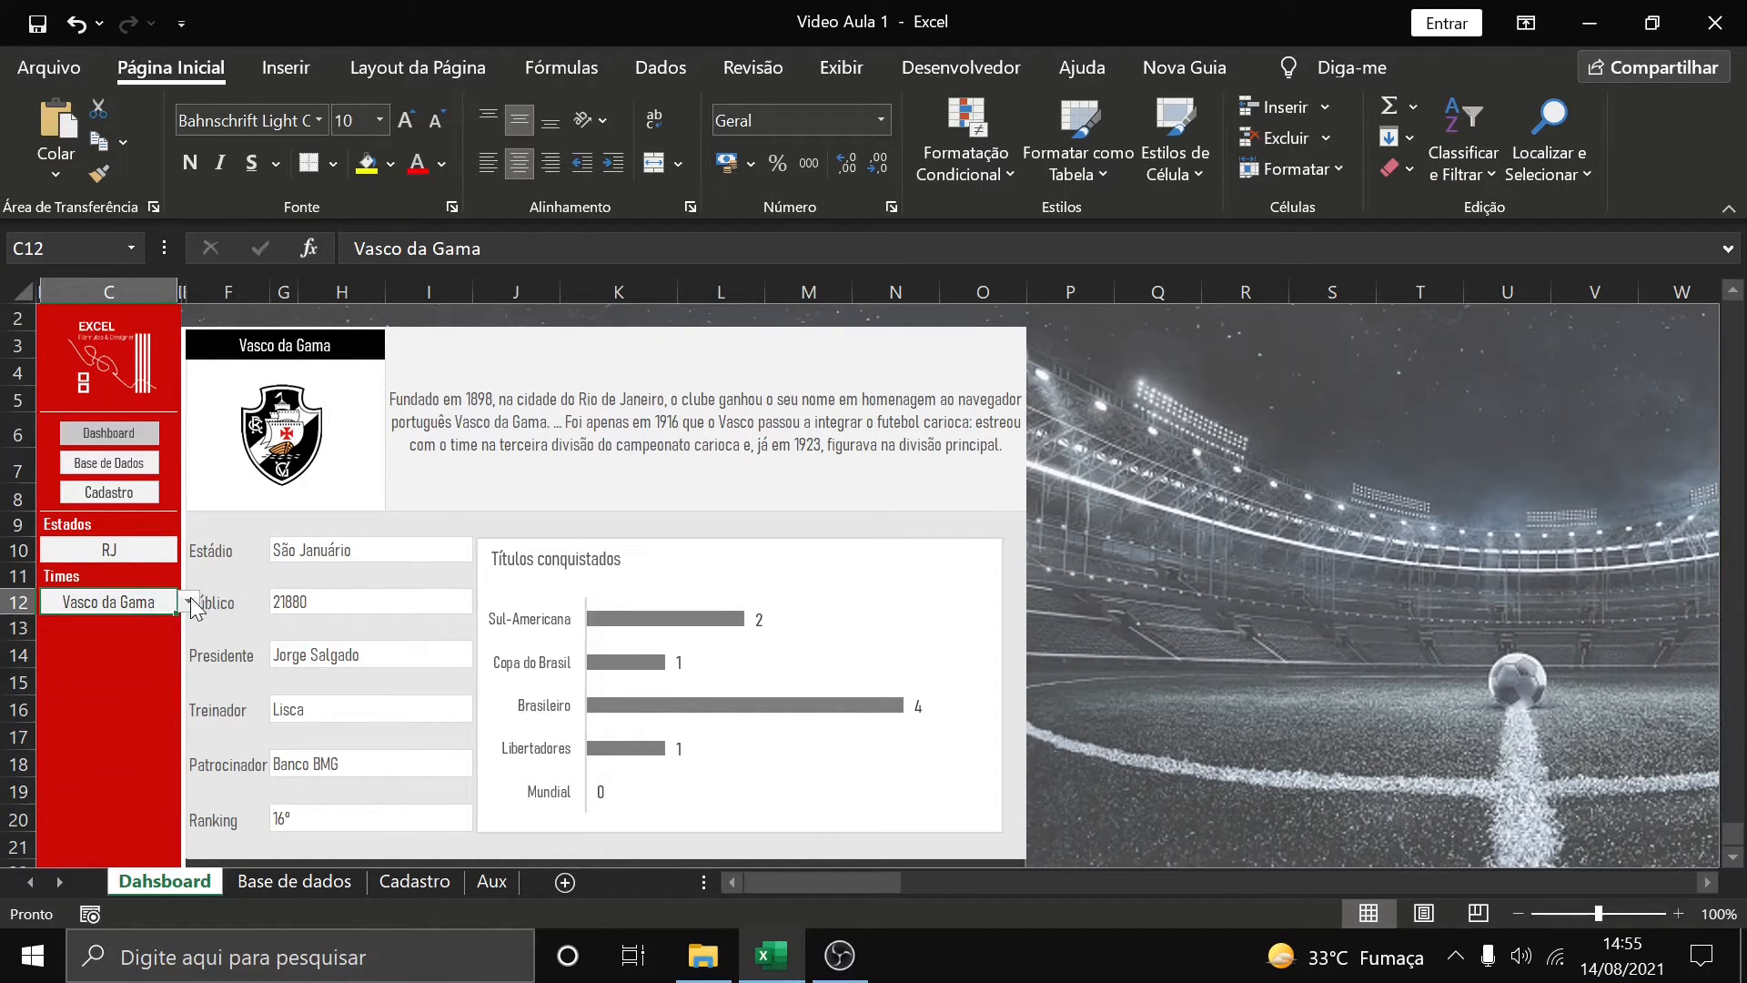
left_click(190, 600)
left_click(142, 642)
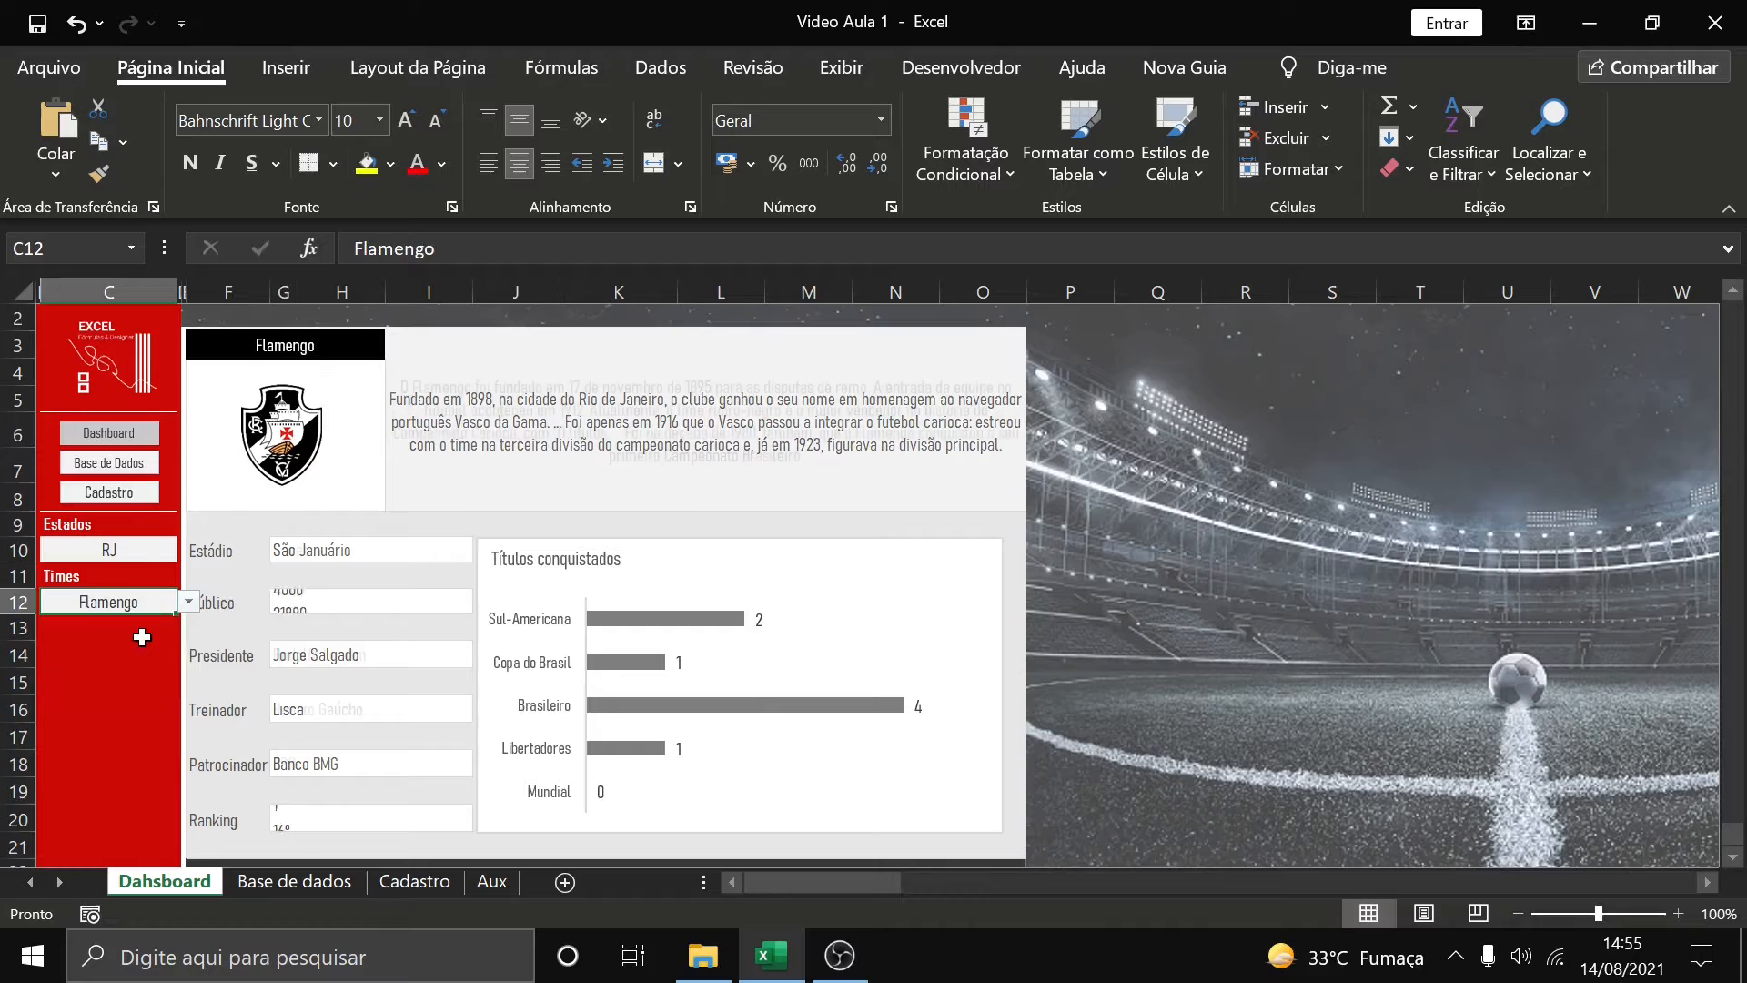
left_click(188, 602)
left_click(150, 661)
left_click(189, 601)
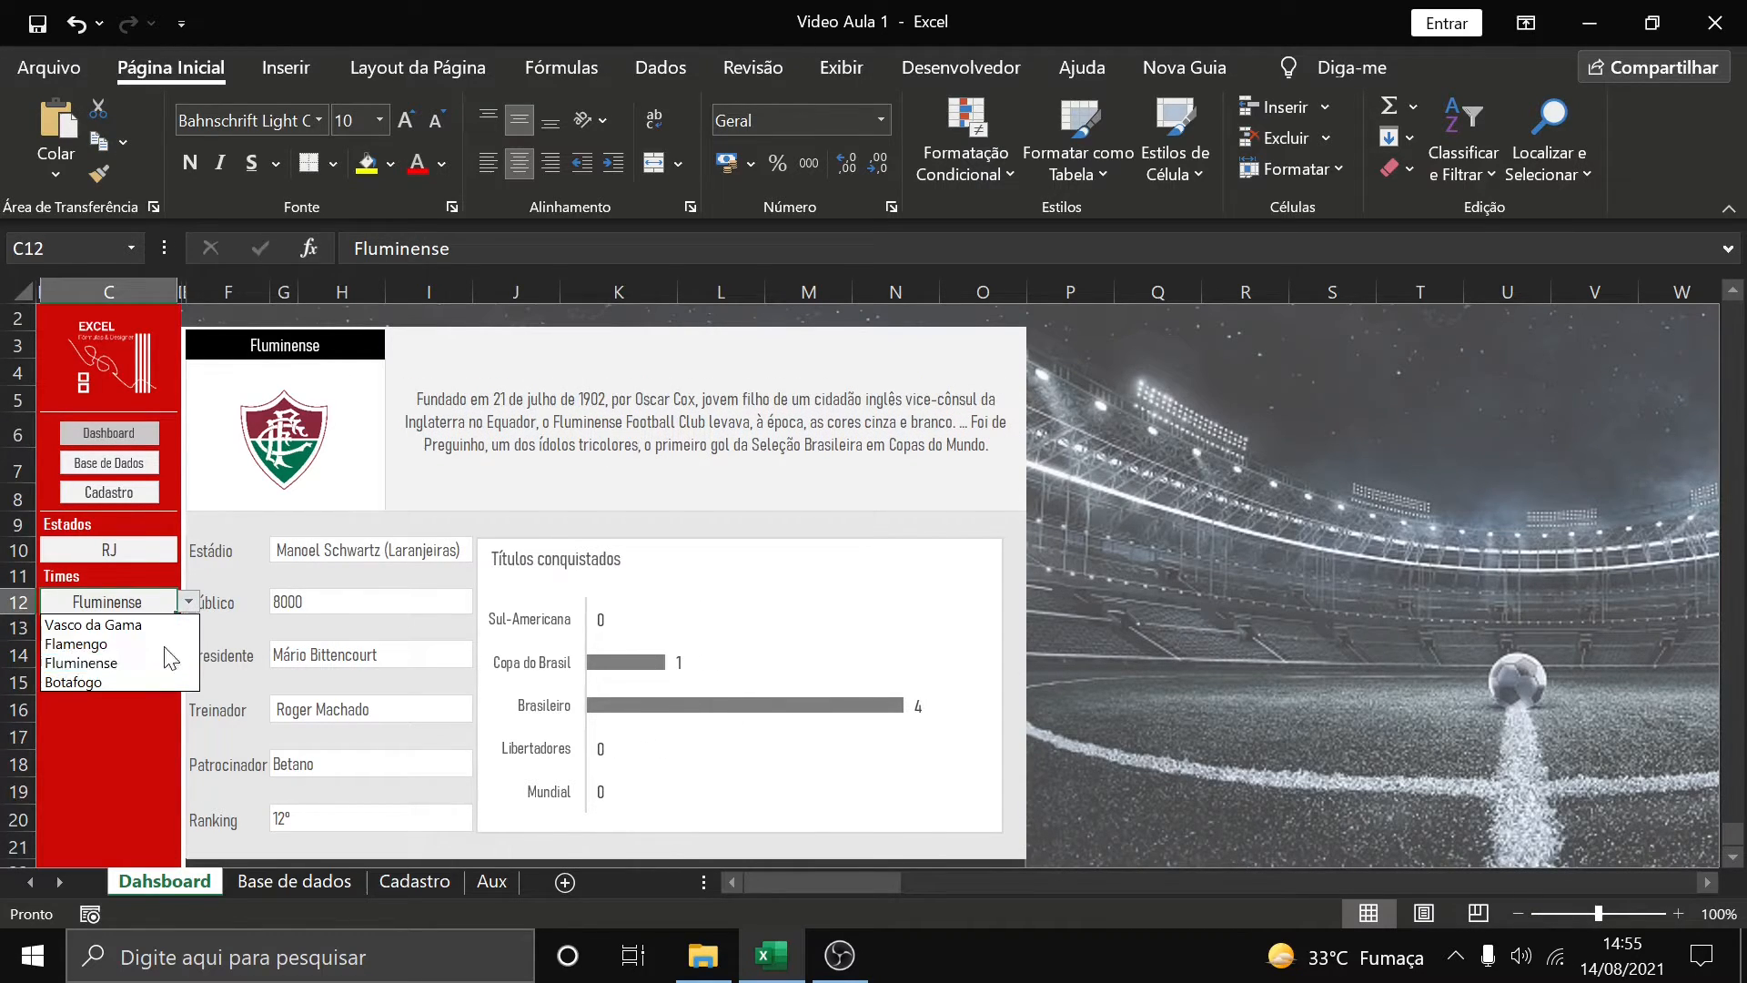
left_click(138, 681)
Switch the state under Estados to SP and select São Paulo as the team
left_click(137, 549)
left_click(188, 550)
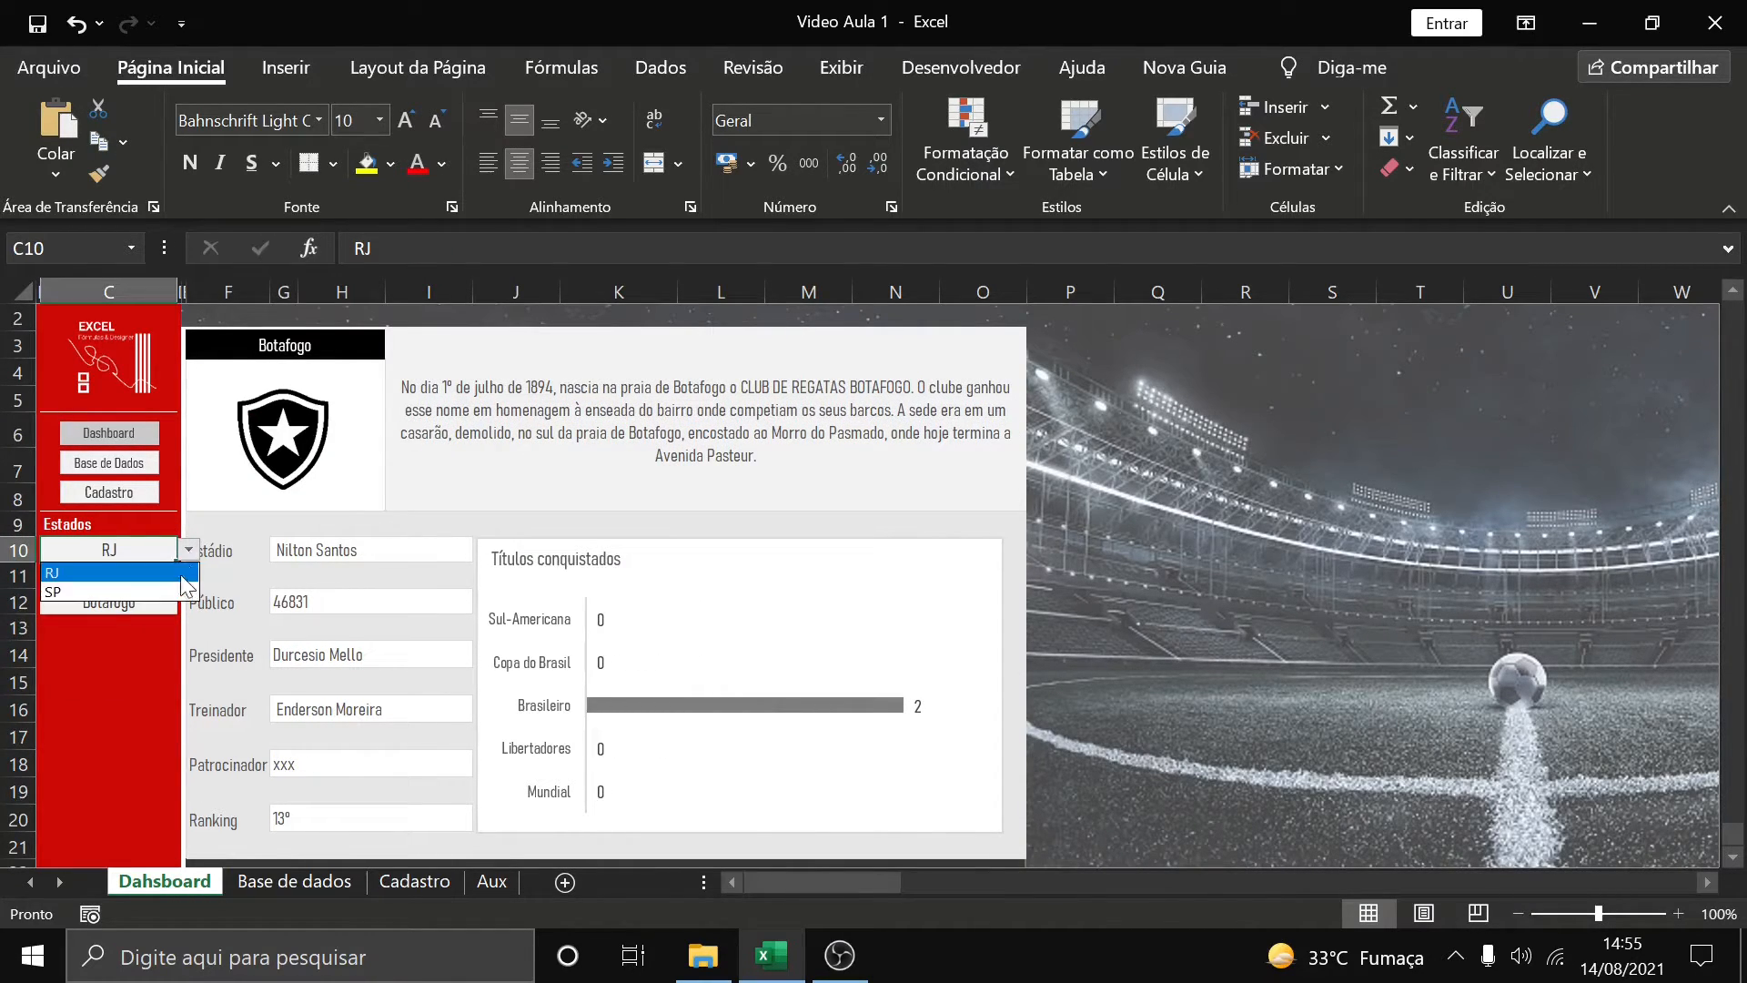
left_click(168, 591)
left_click(164, 601)
left_click(192, 602)
left_click(167, 630)
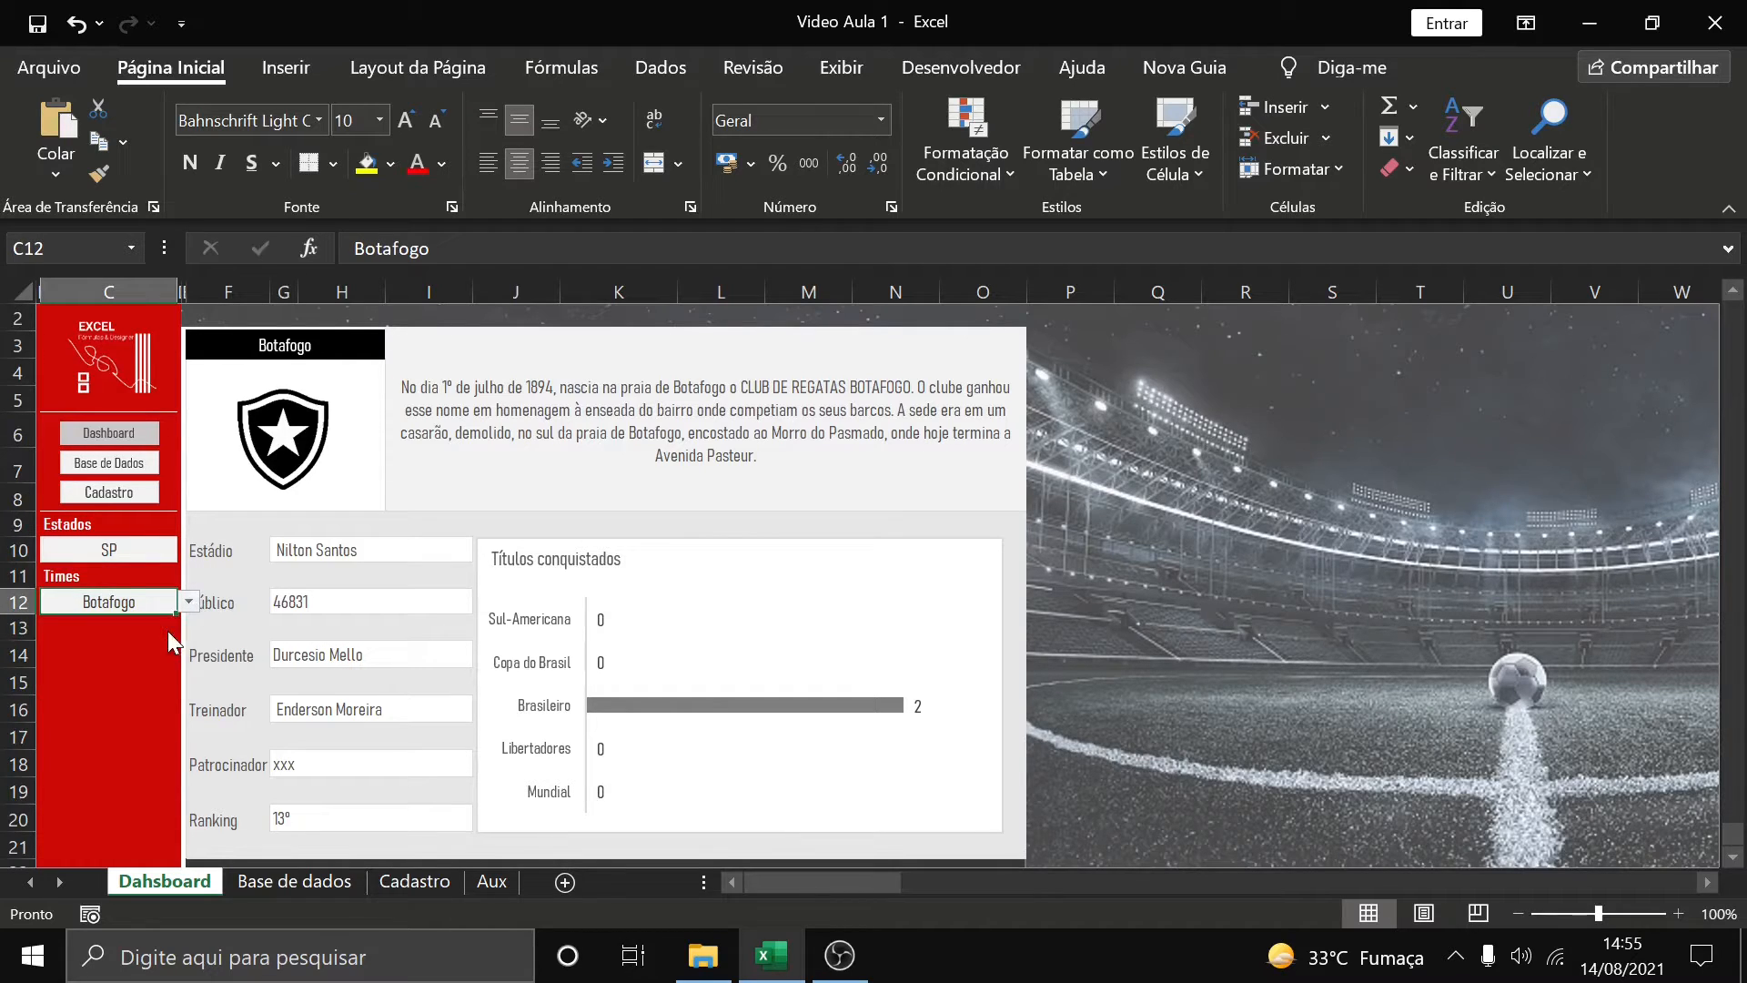
Test the remaining SP teams by selecting Corinthians, Santos and finally Palmeiras under Times
left_click(188, 602)
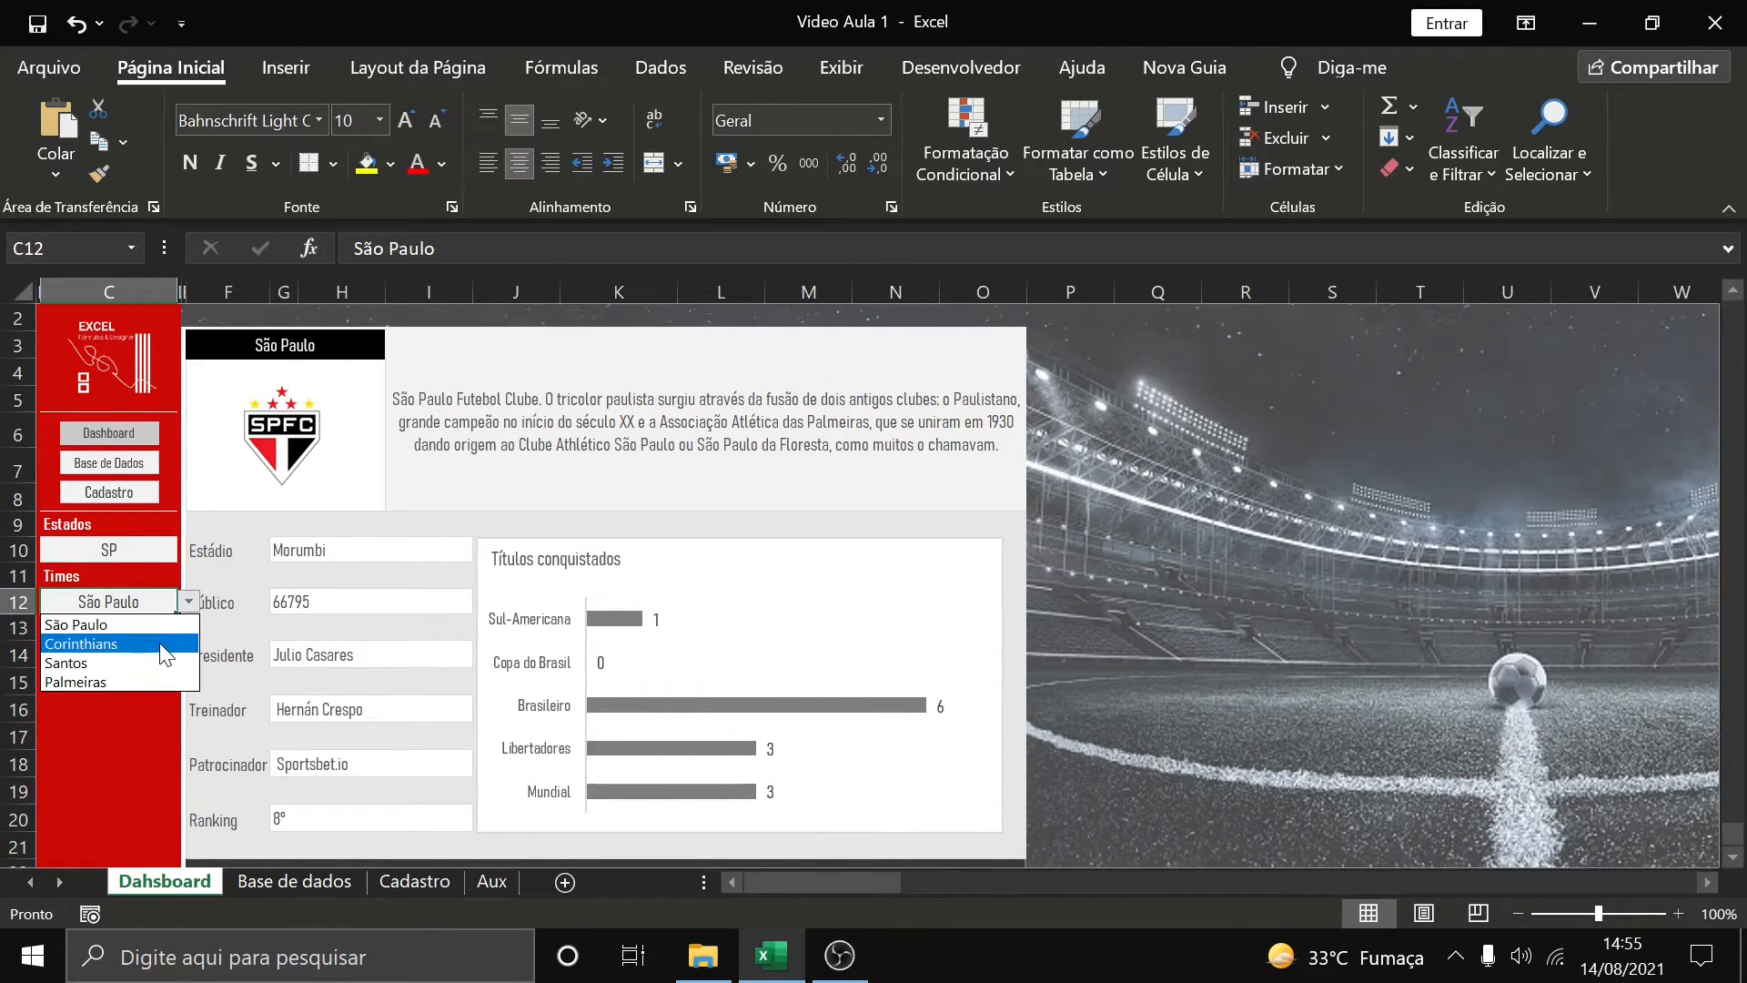
left_click(164, 644)
left_click(188, 601)
left_click(150, 663)
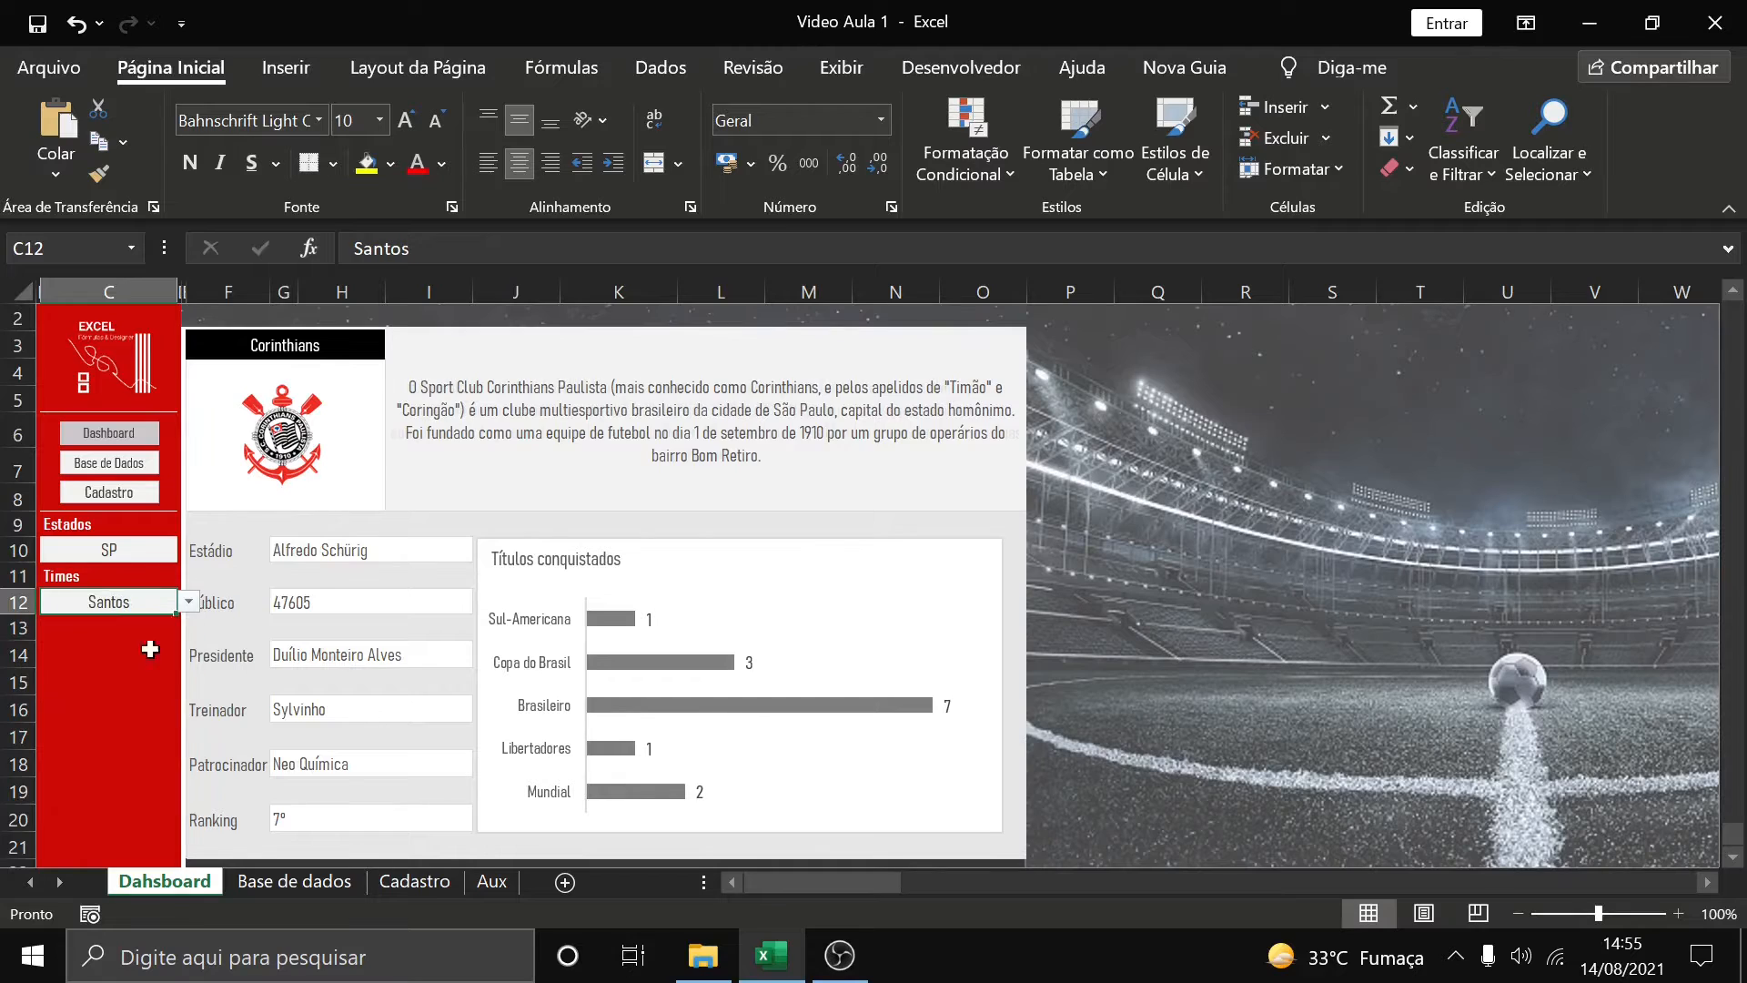
left_click(189, 602)
left_click(135, 675)
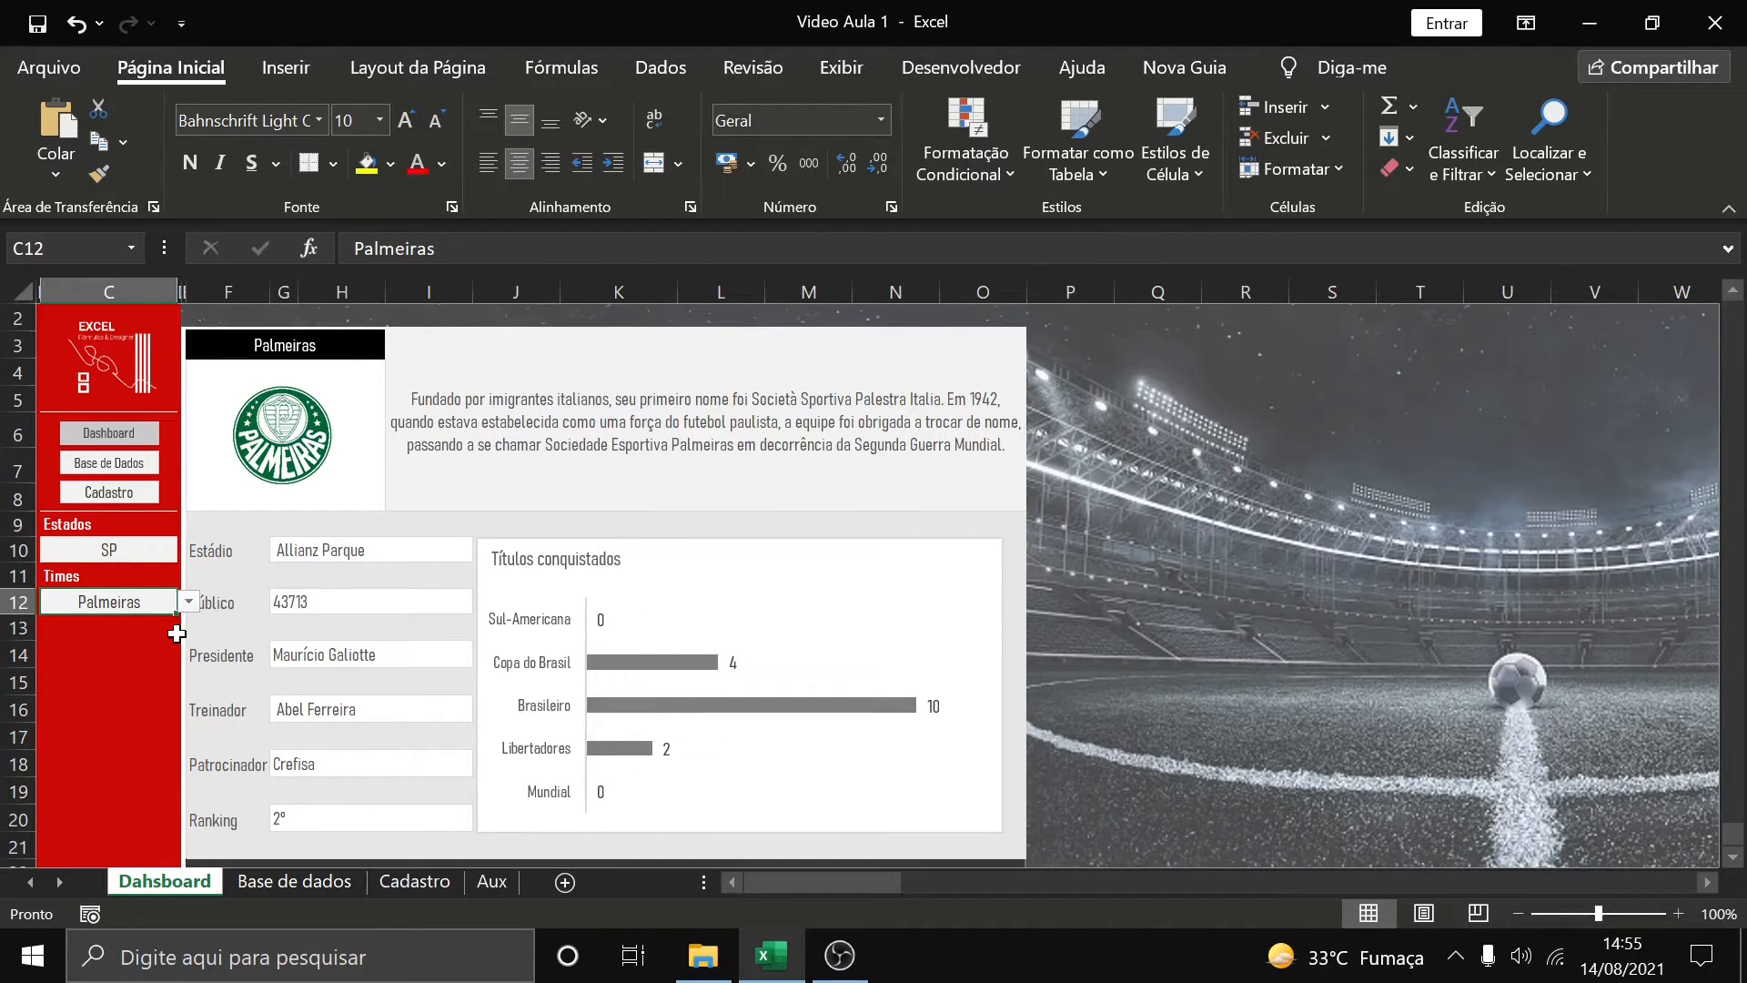
Test the sidebar navigation by opening Base de Dados, returning to the Dashboard and reopening Base de Dados
left_click(138, 466)
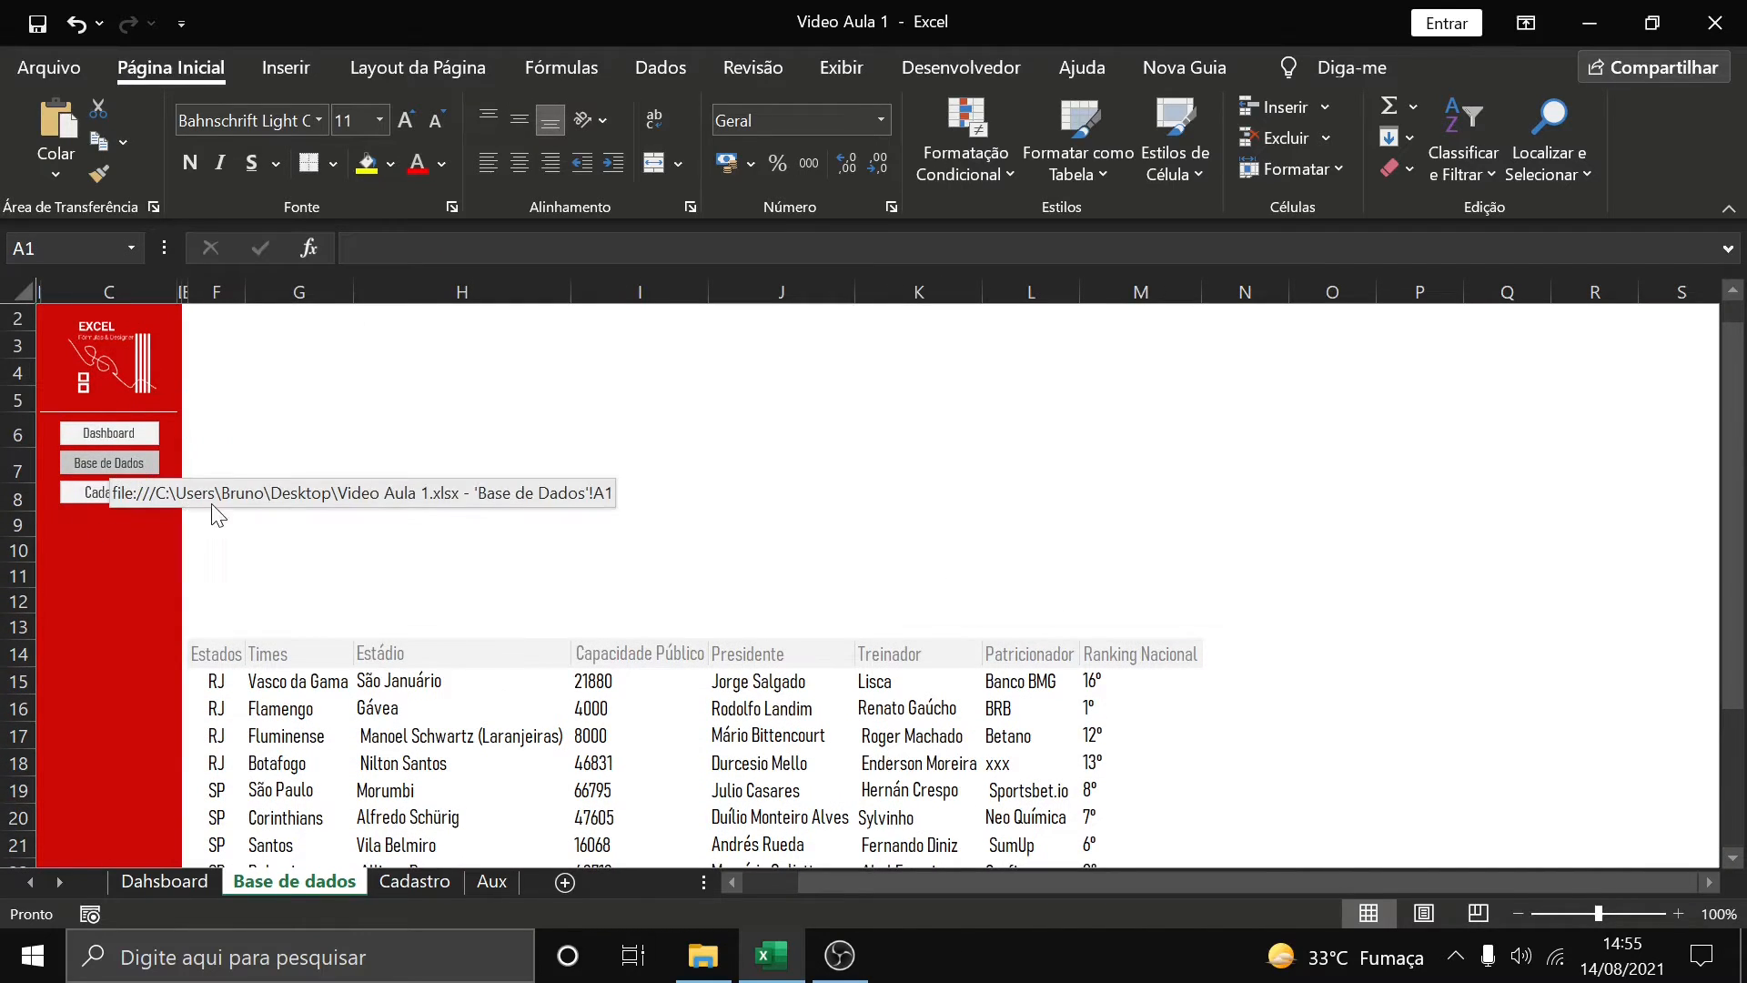
left_click(134, 438)
left_click(114, 464)
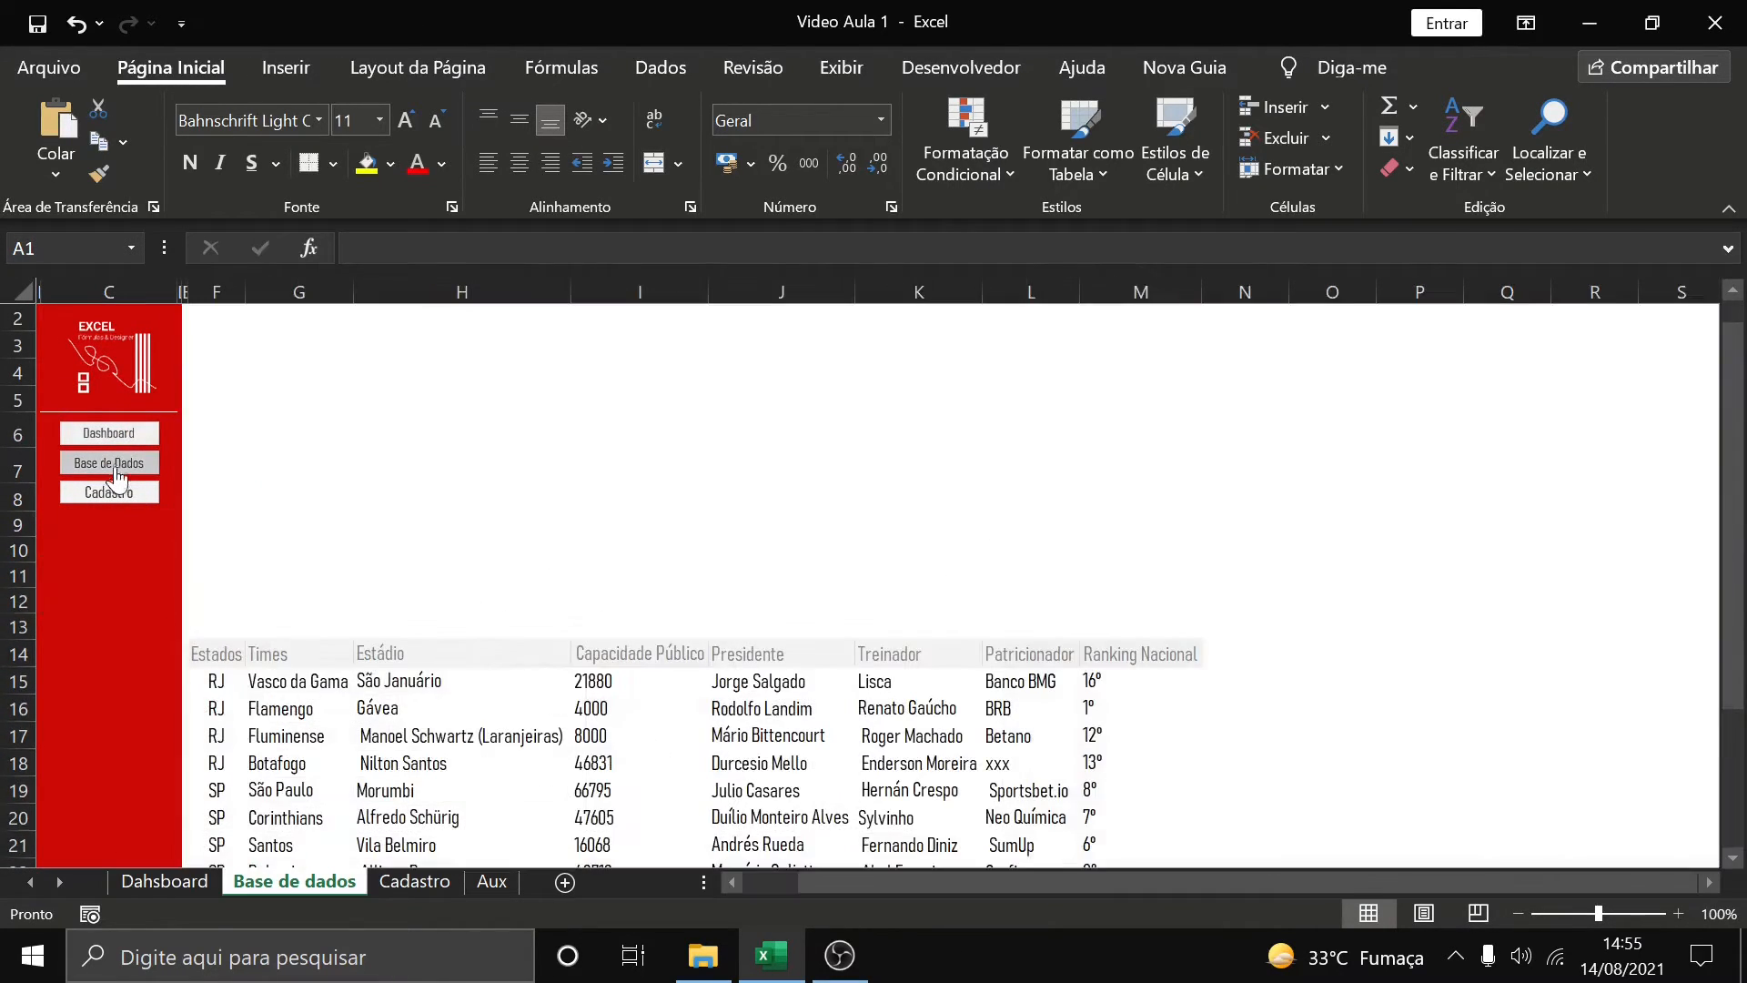
Test the sheet navigation by opening Cadastro, Base de dados and Aux, ending back on the Dahsboard sheet
left_click(119, 496)
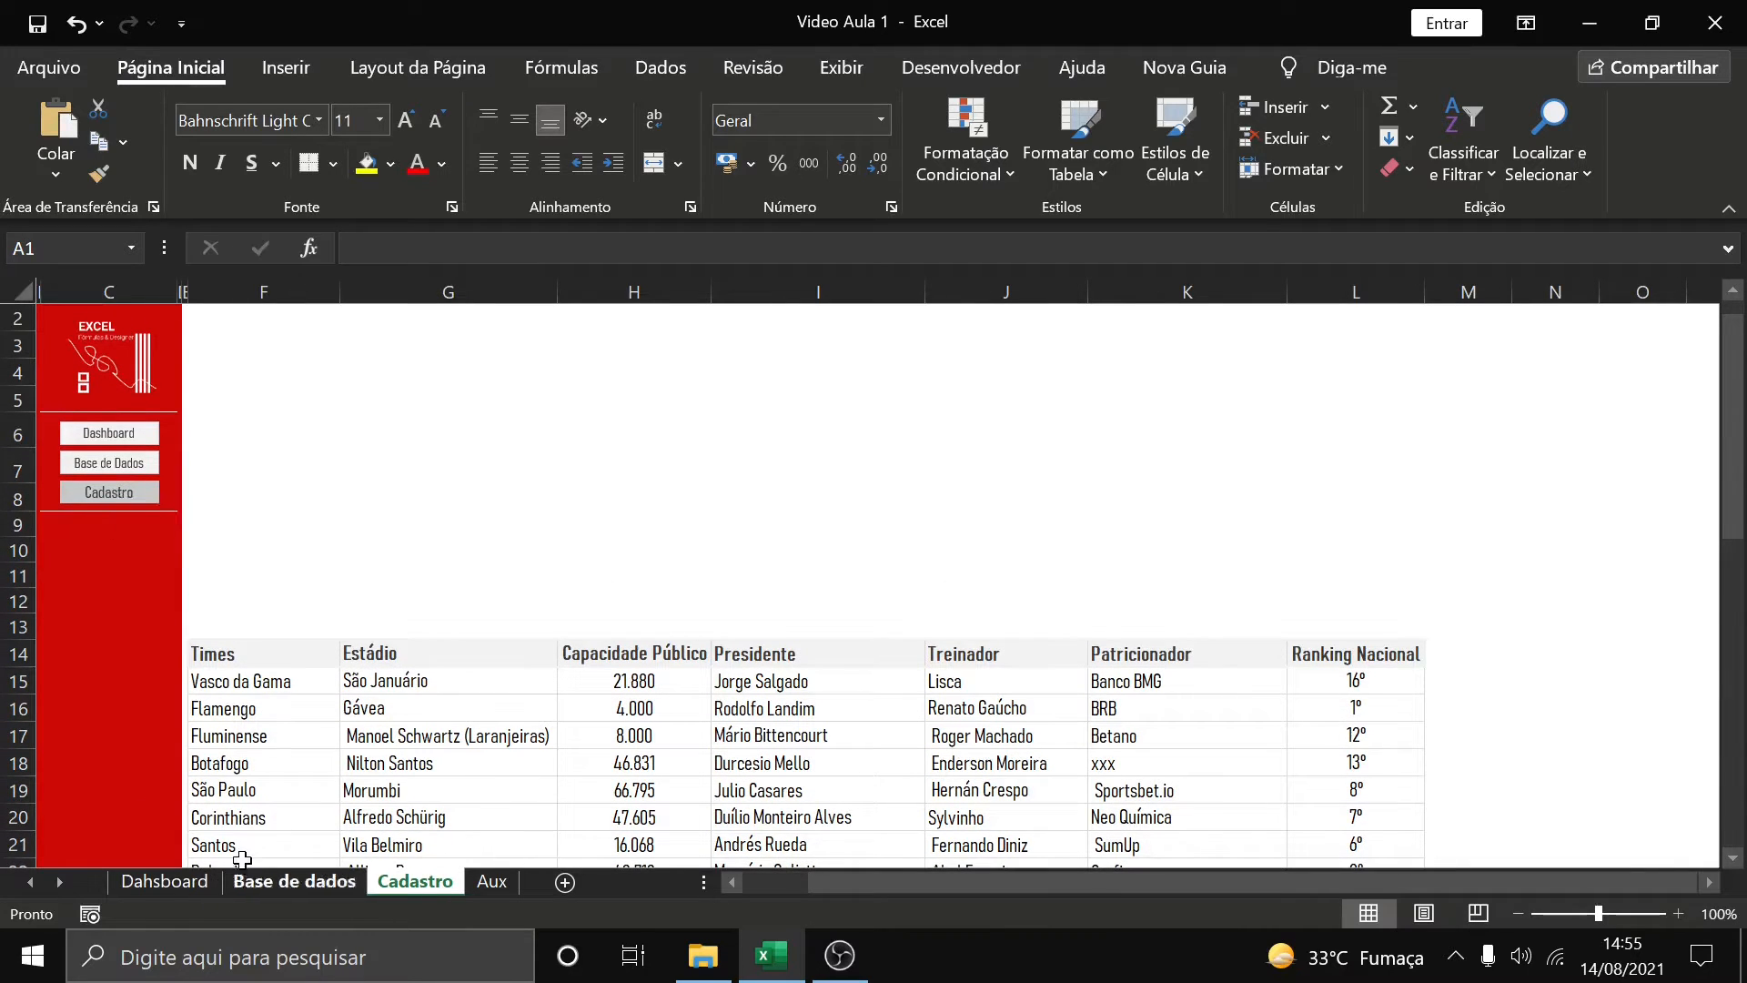
left_click(306, 881)
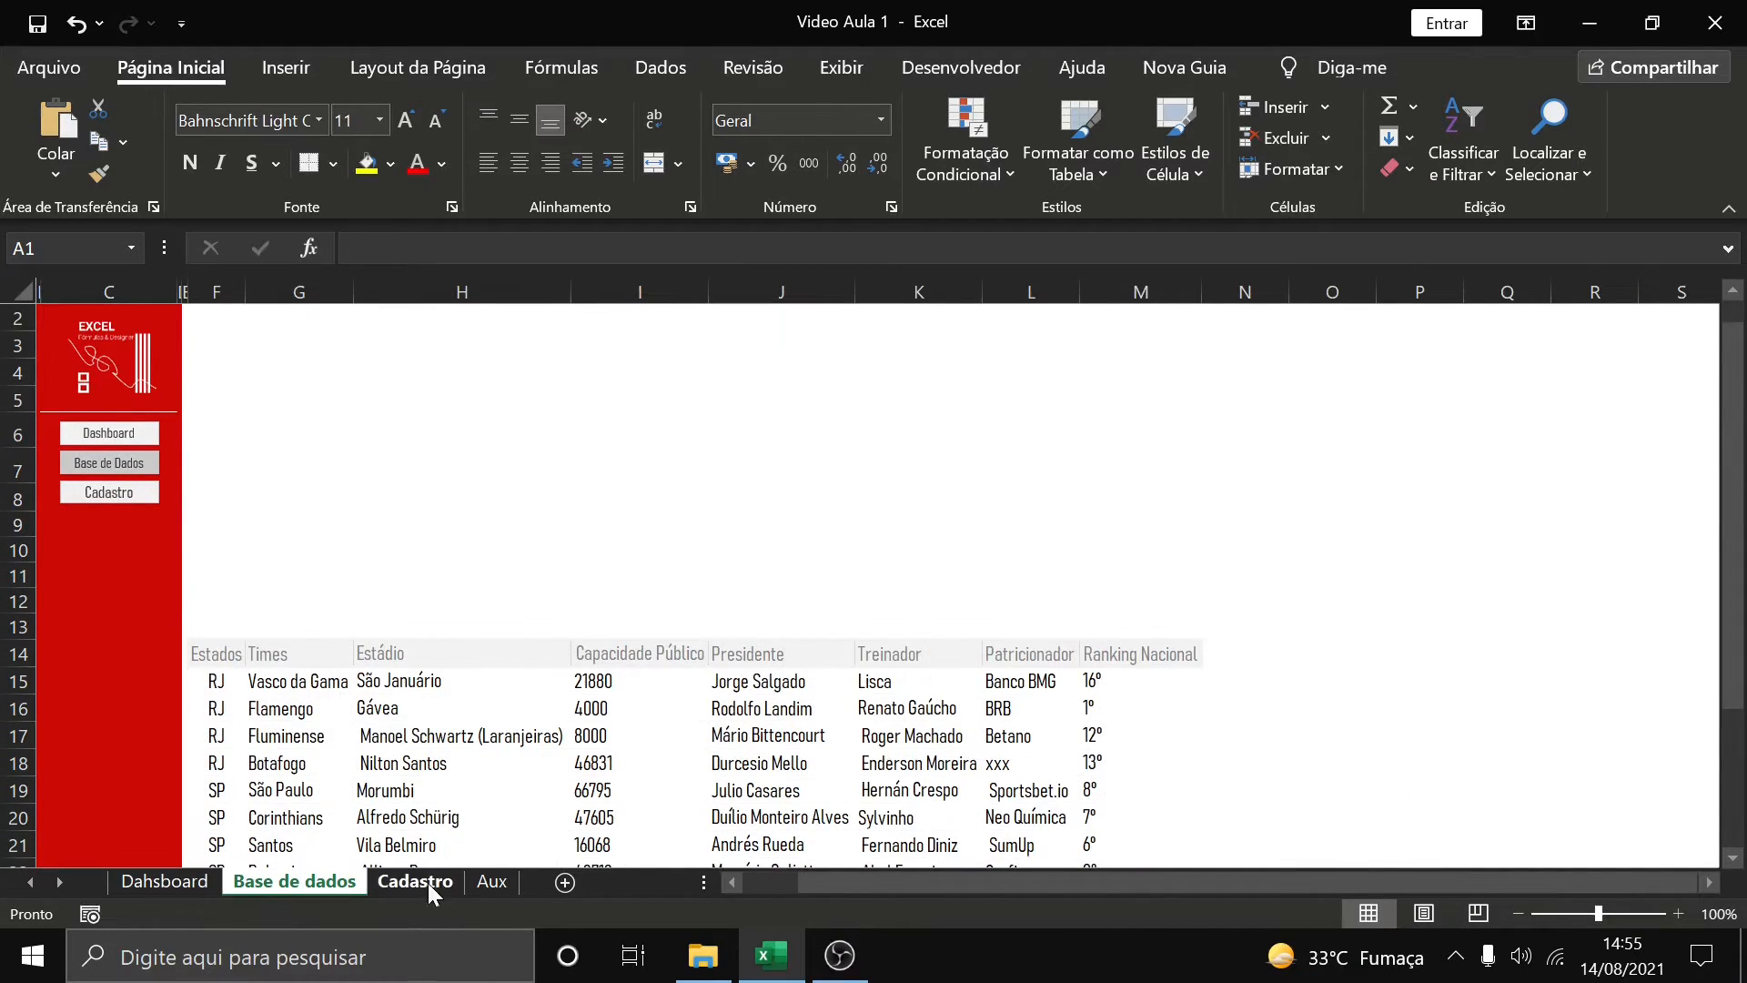
left_click(428, 883)
left_click(491, 881)
left_click(409, 880)
left_click(297, 887)
left_click(177, 888)
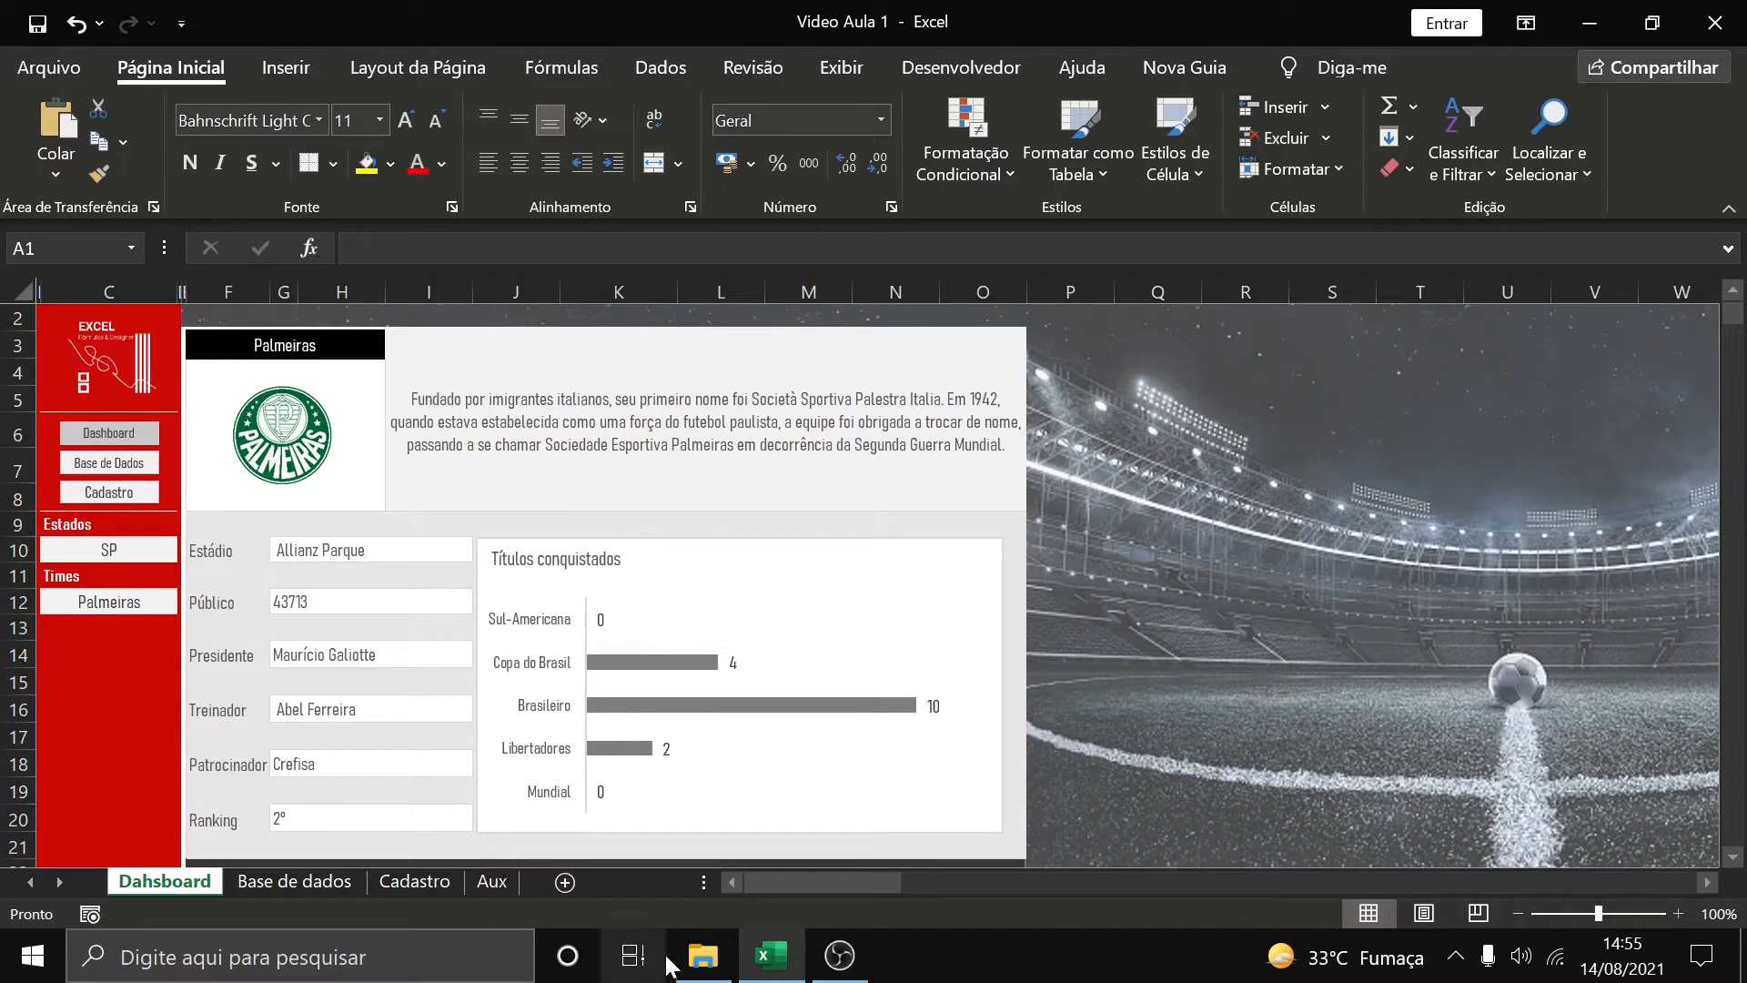
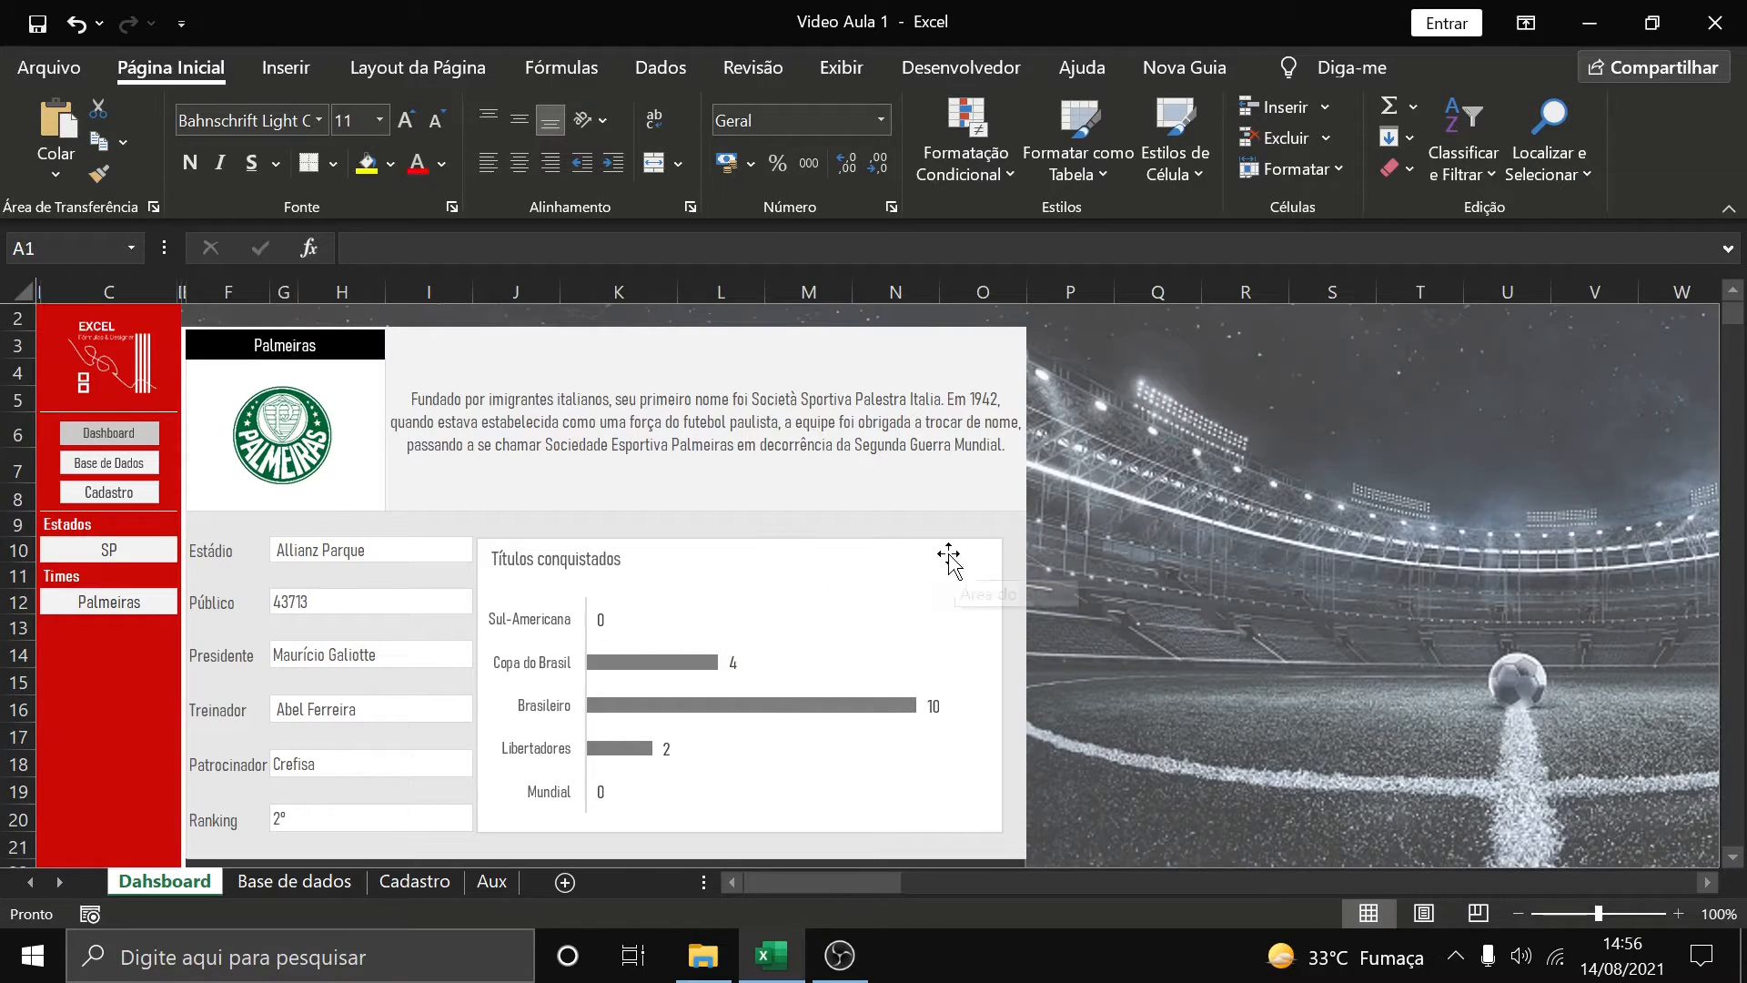
Delete the Estádio formula in G10 and switch the team to Corinthians to test how the unprotected dashboard responds
left_click(373, 555)
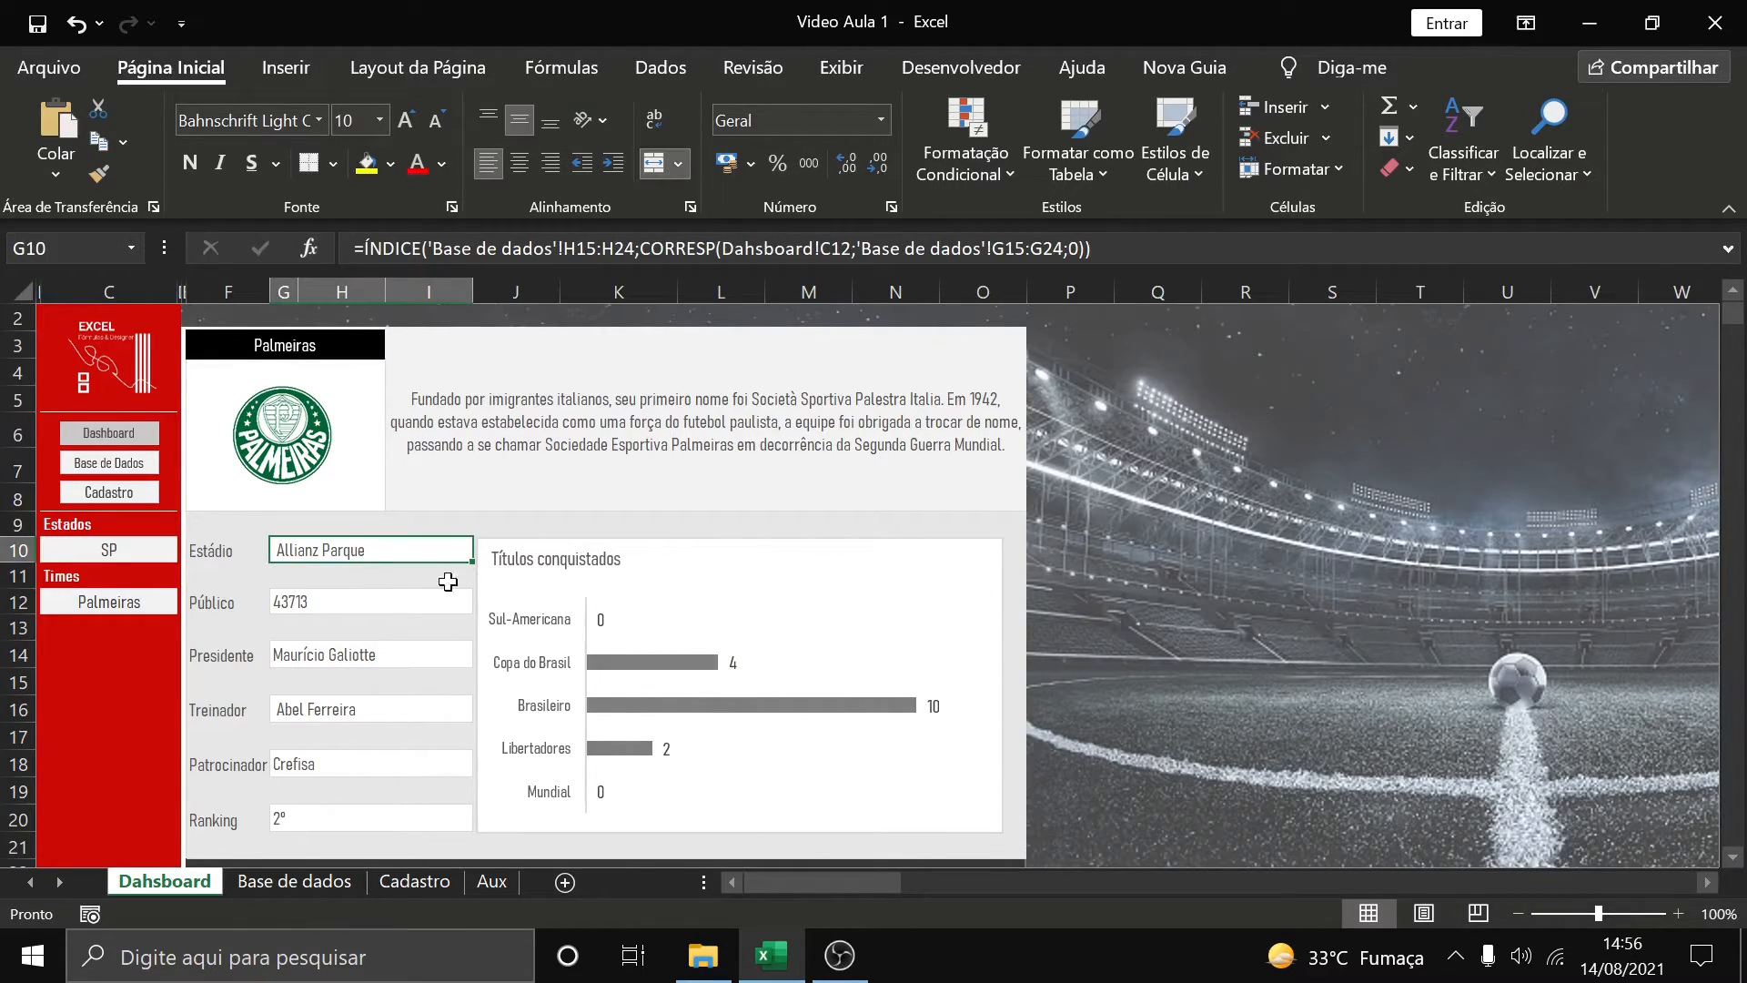
left_click(382, 607)
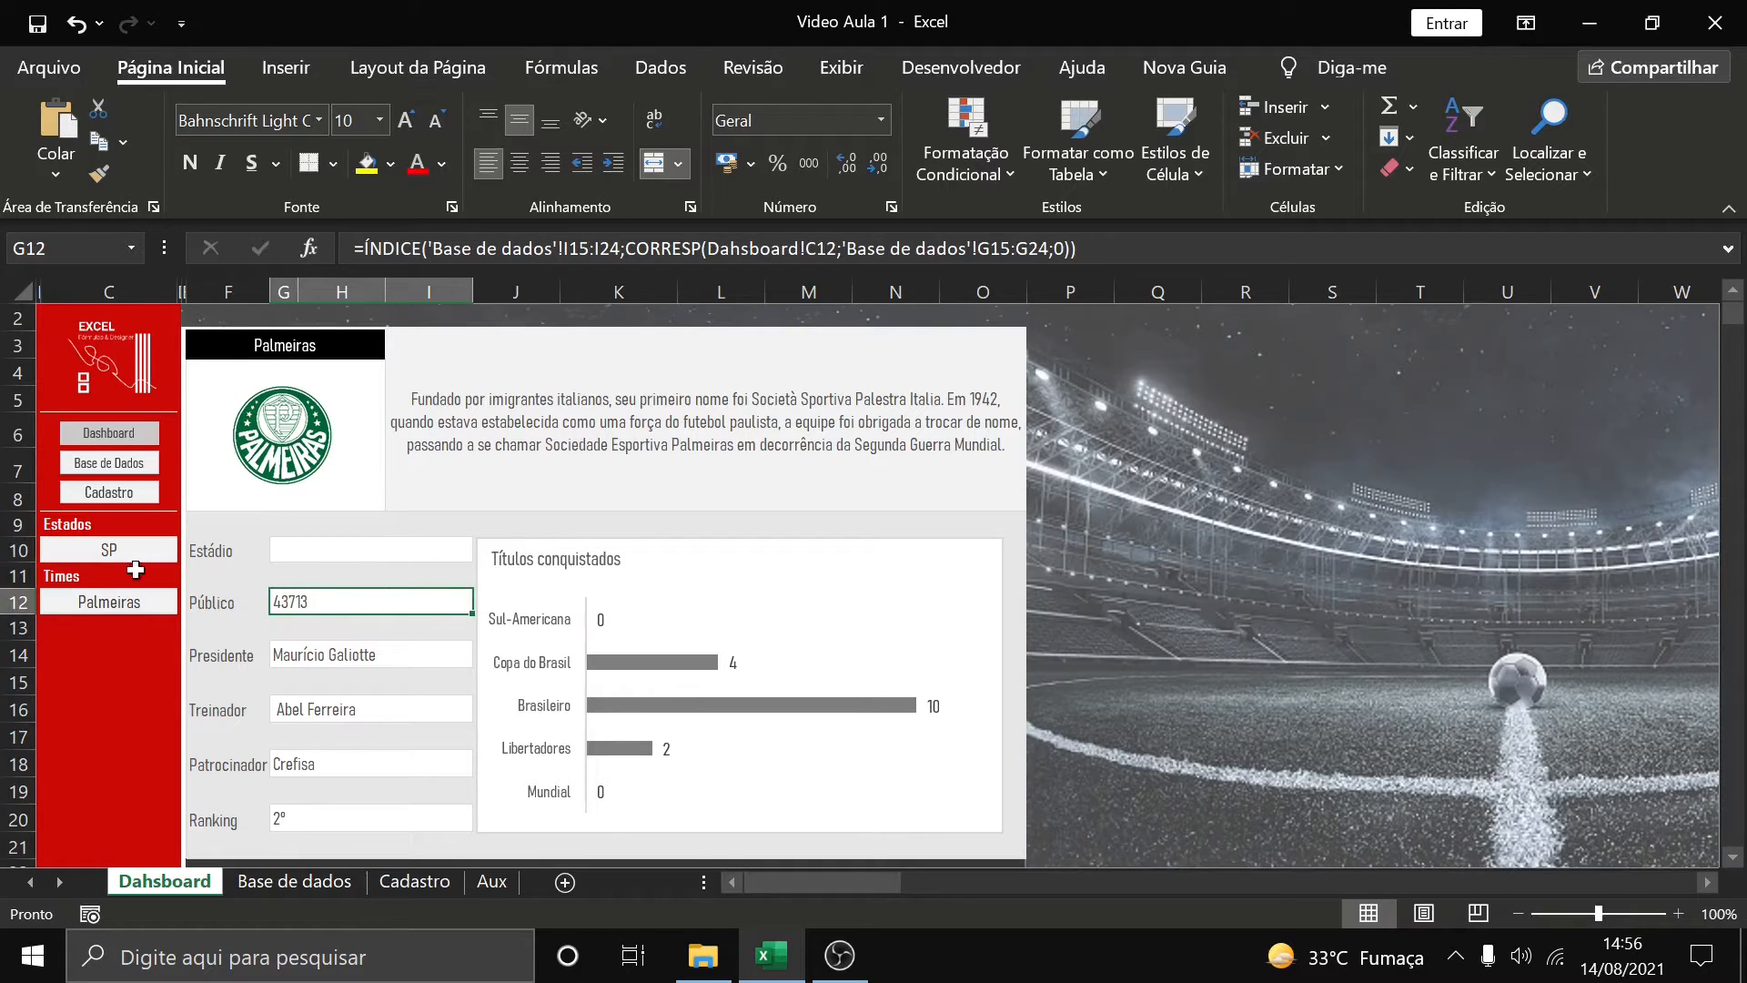
left_click(107, 601)
left_click(187, 602)
left_click(150, 636)
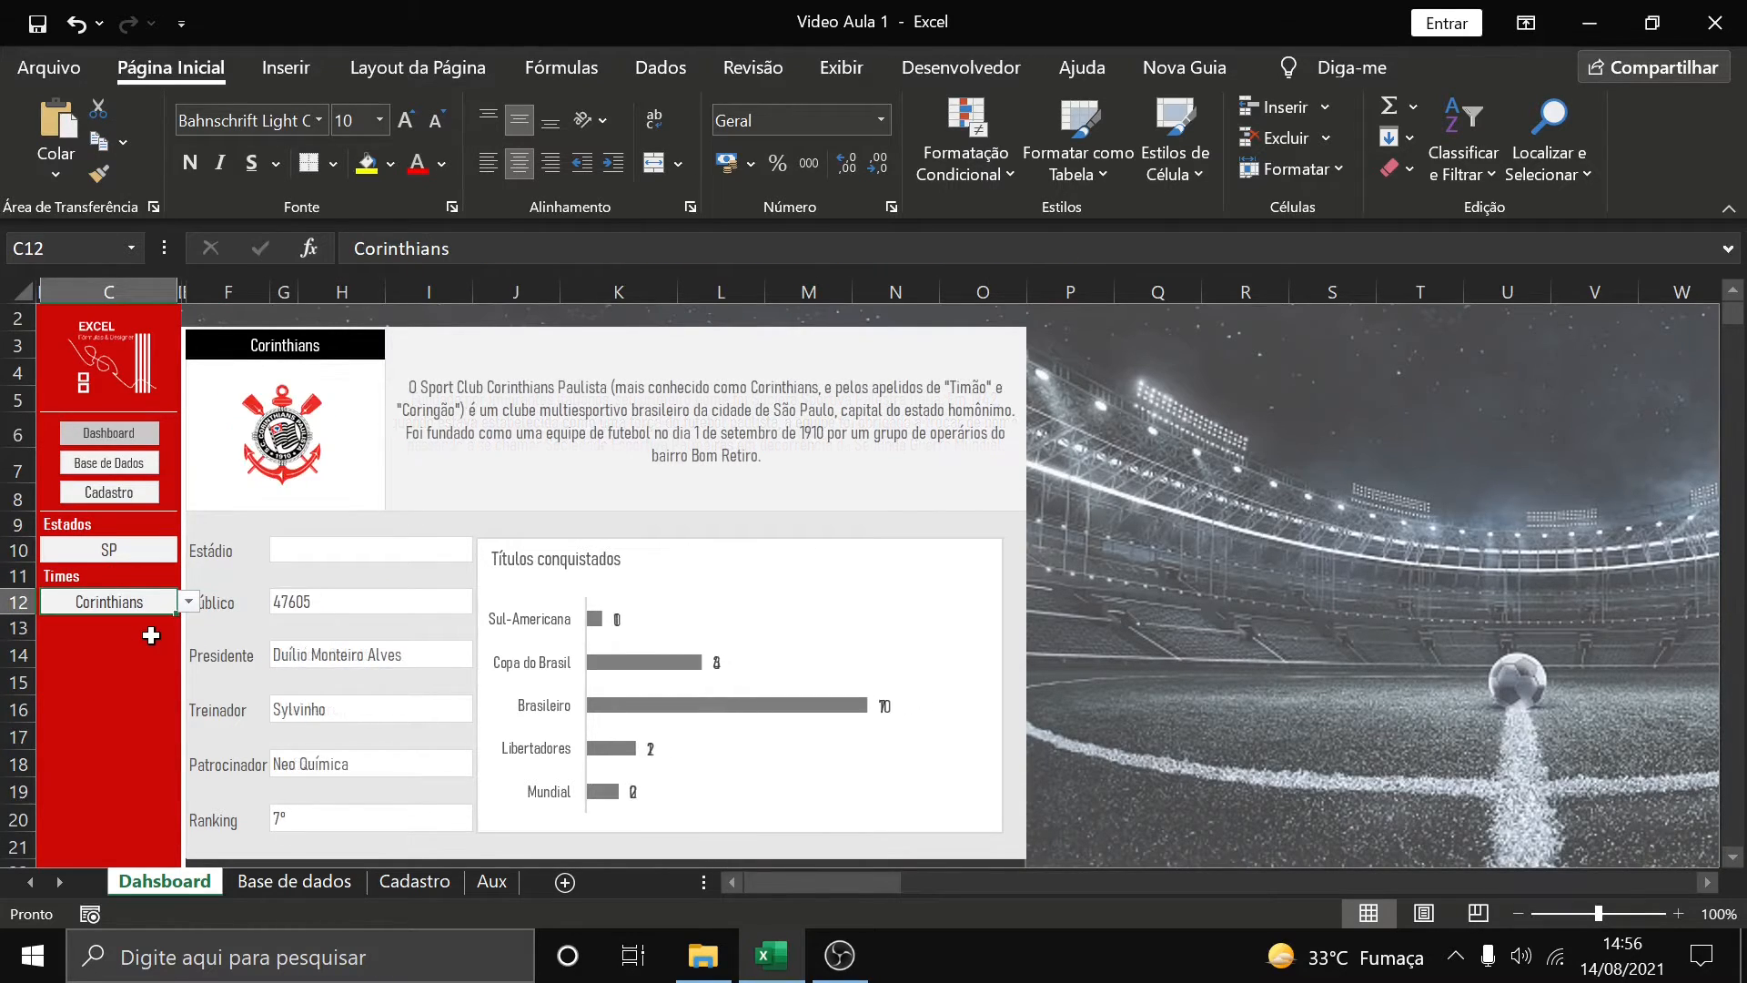
left_click(314, 550)
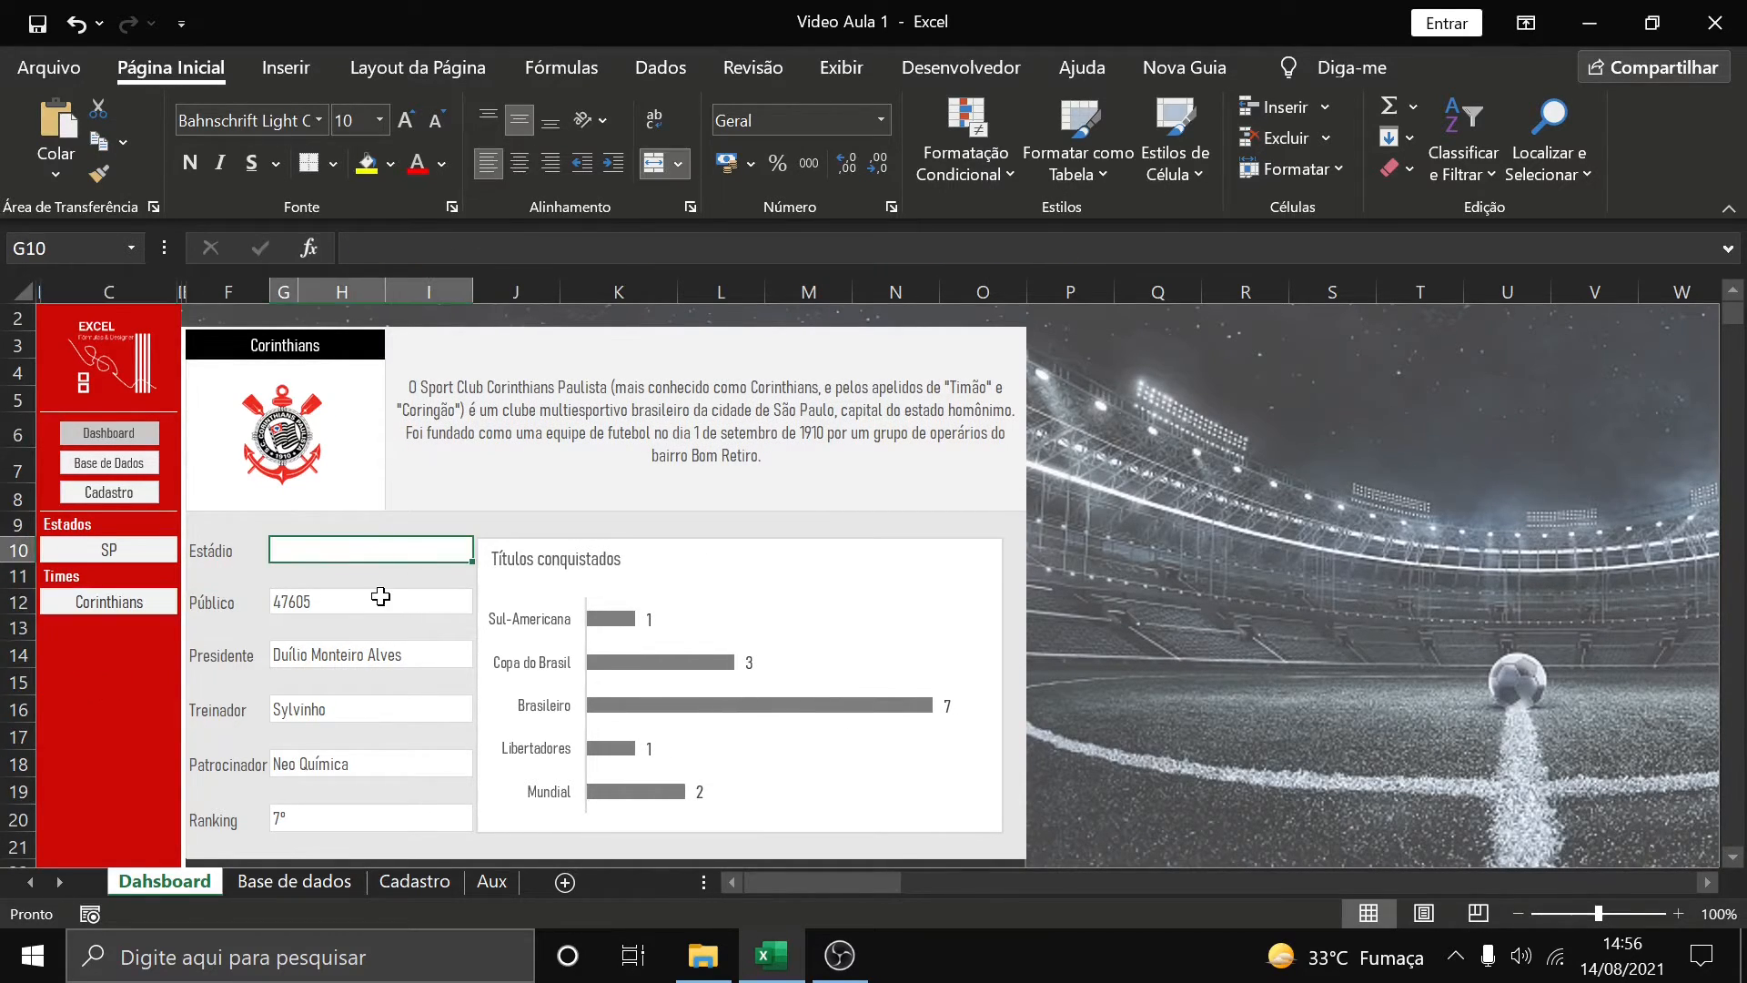
Undo the team change and the deletion of the Estádio formula
key("ctrl+z")
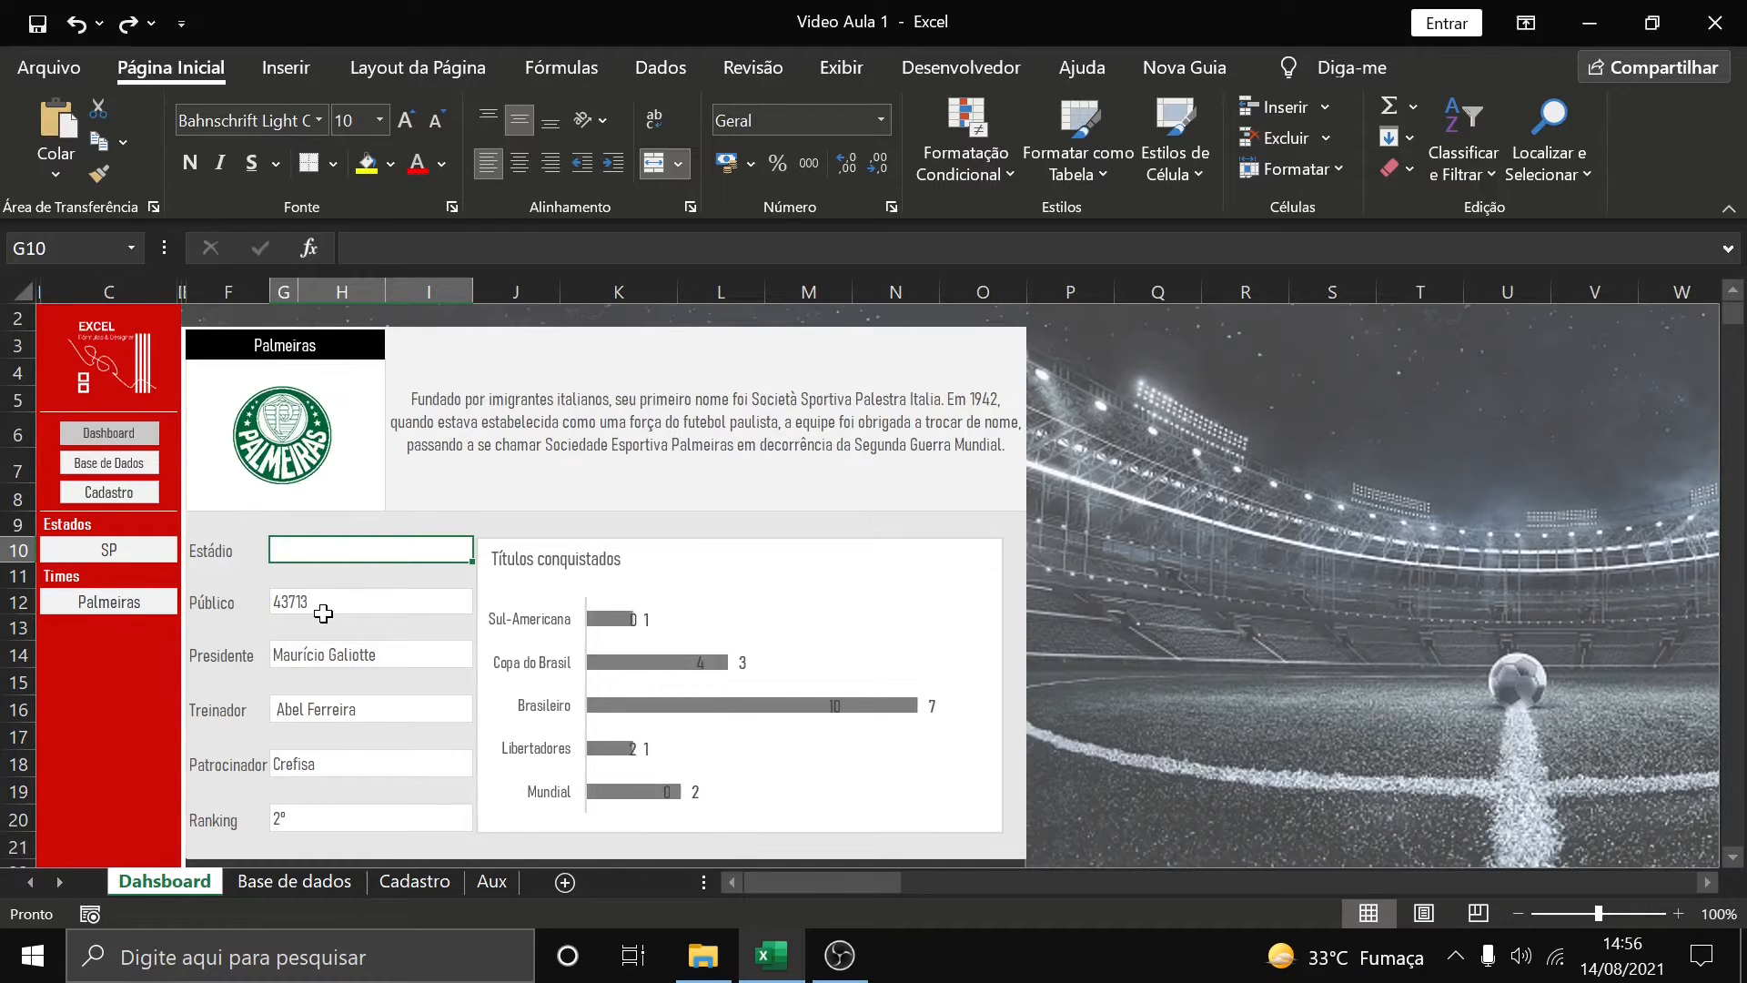
key("ctrl+z")
left_click(138, 702)
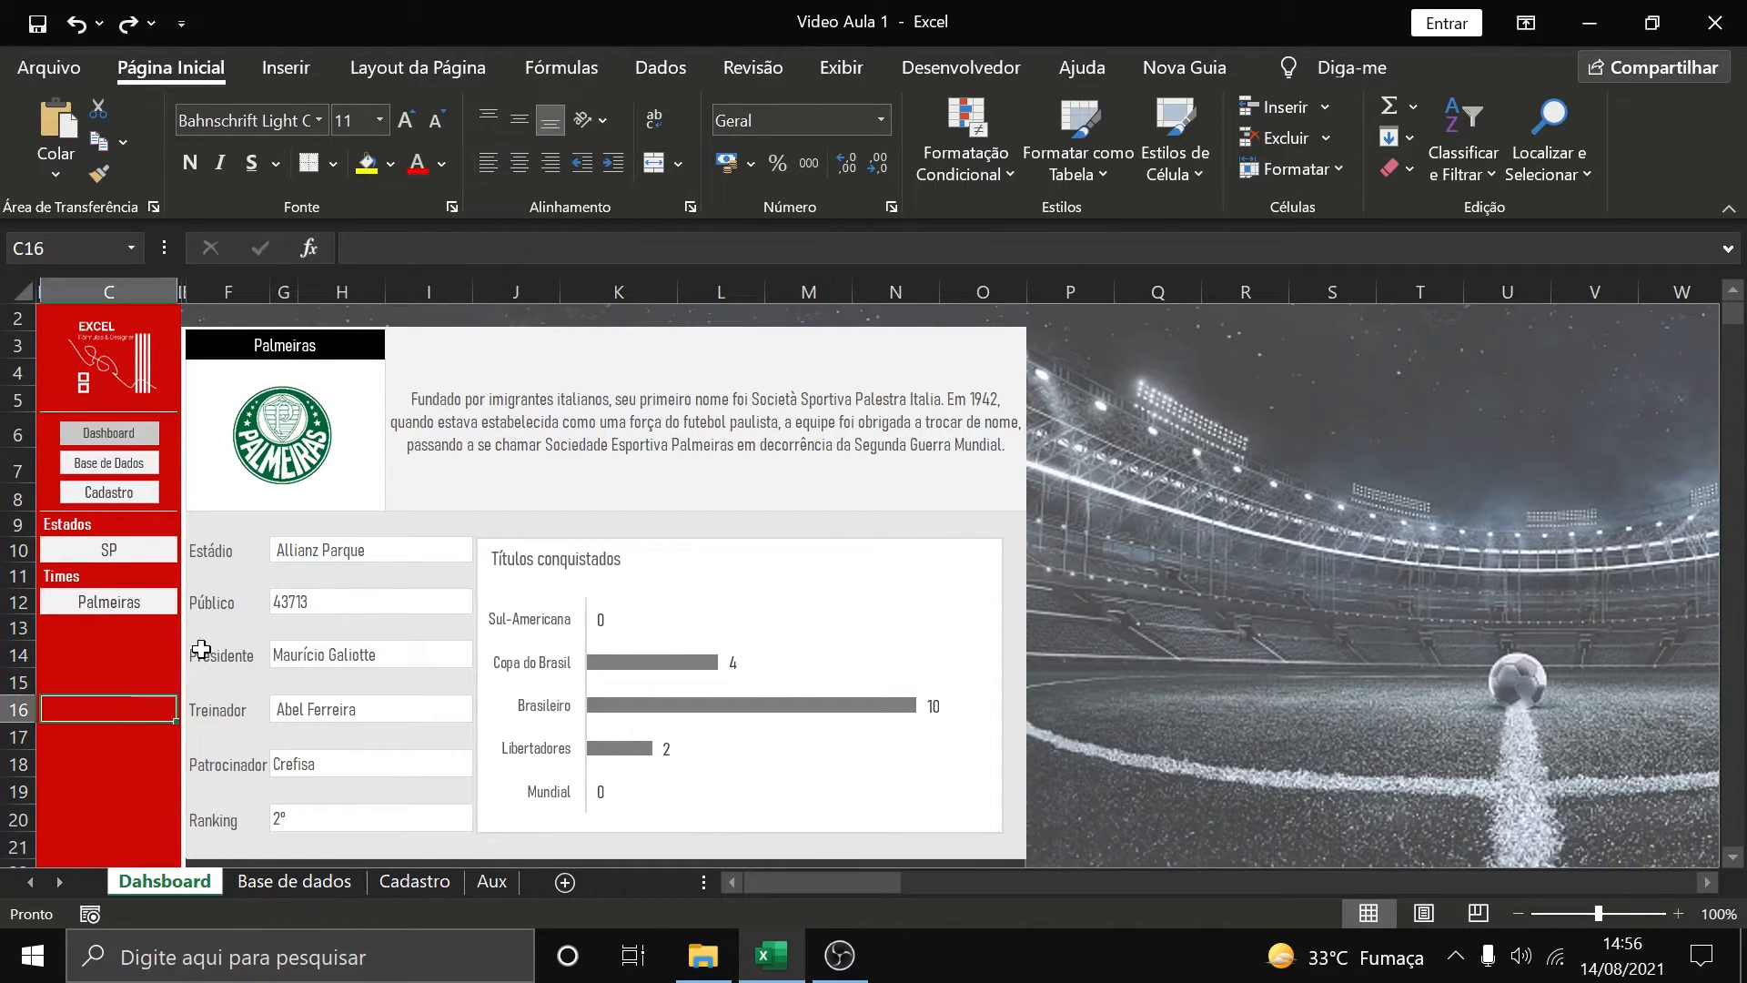
Format the Estados and Times selector cells C10 and C12 as unlocked, with the Bloqueadas protection option off
left_click(131, 551)
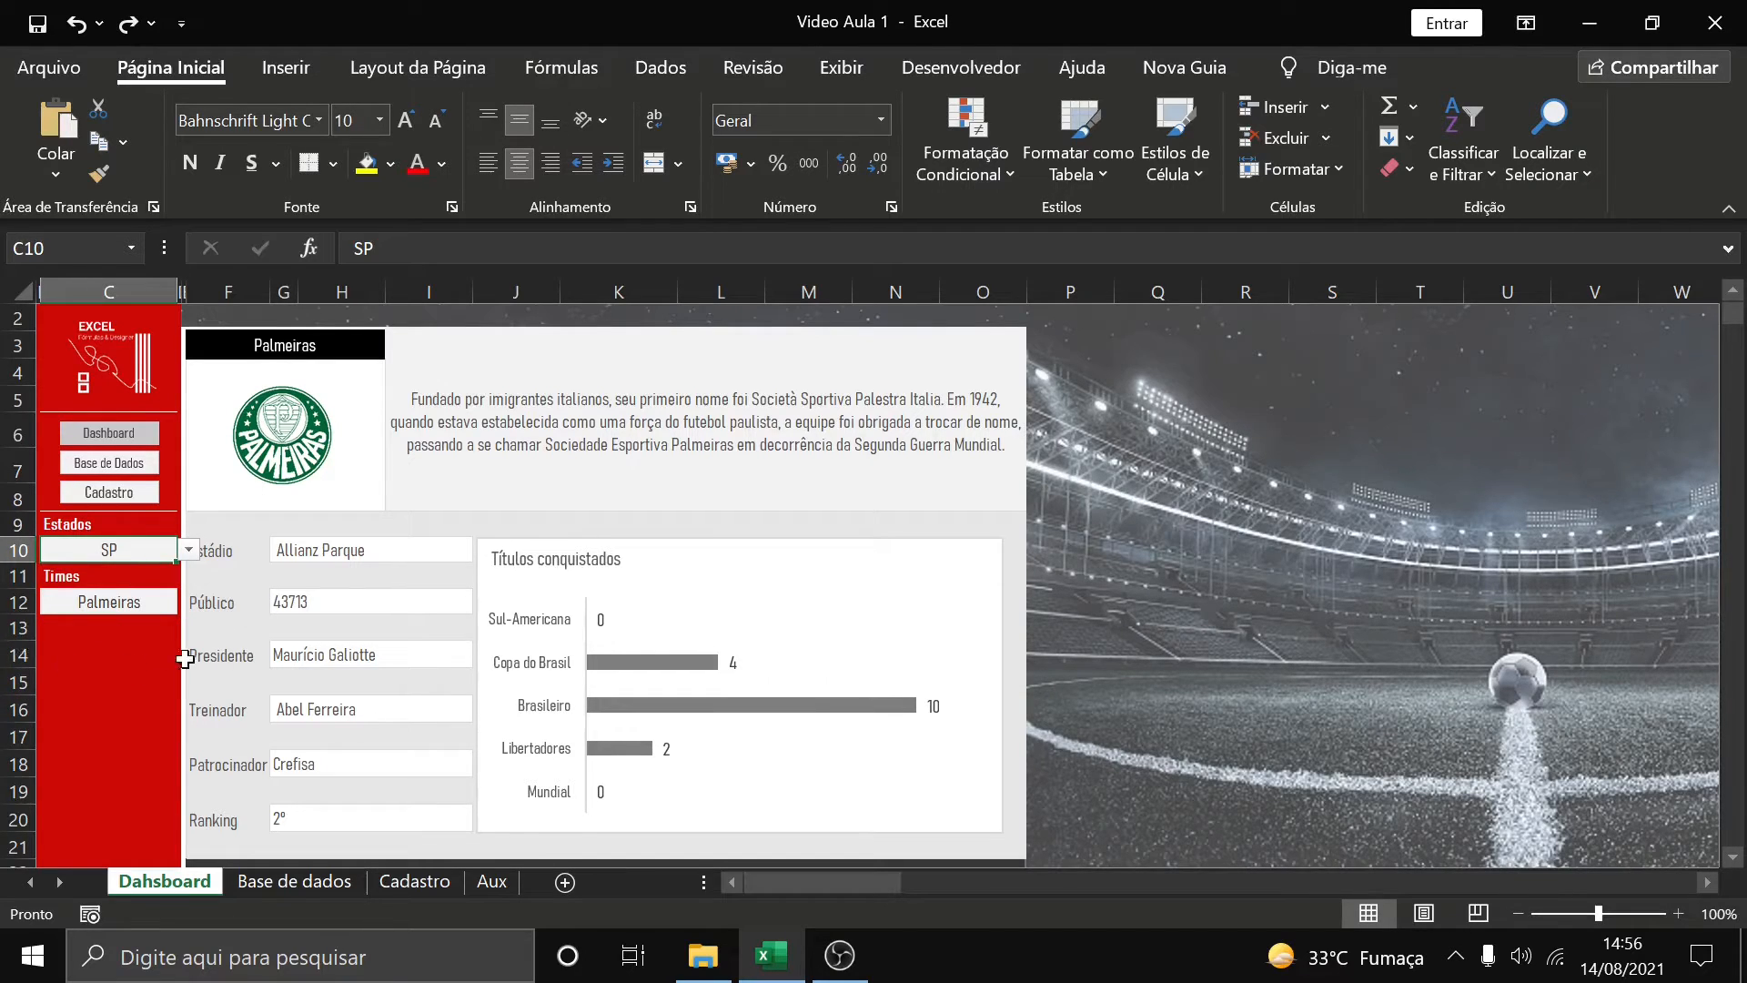
left_click(110, 602, "ctrl")
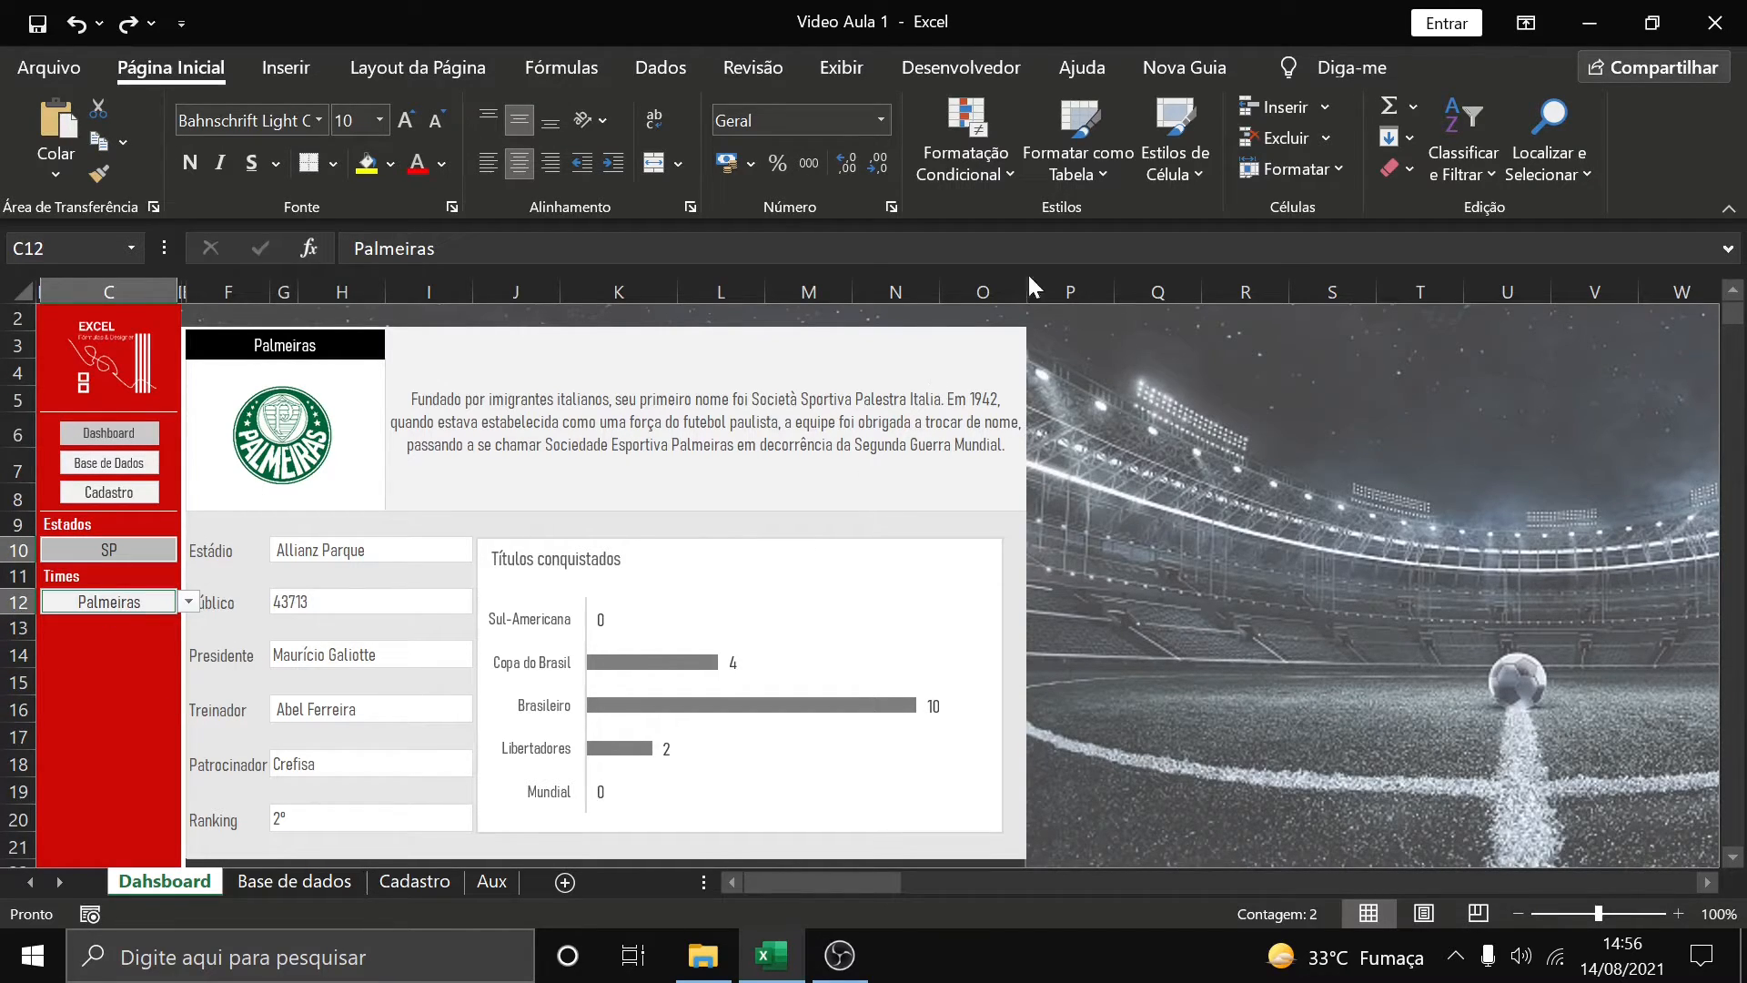
right_click(129, 602)
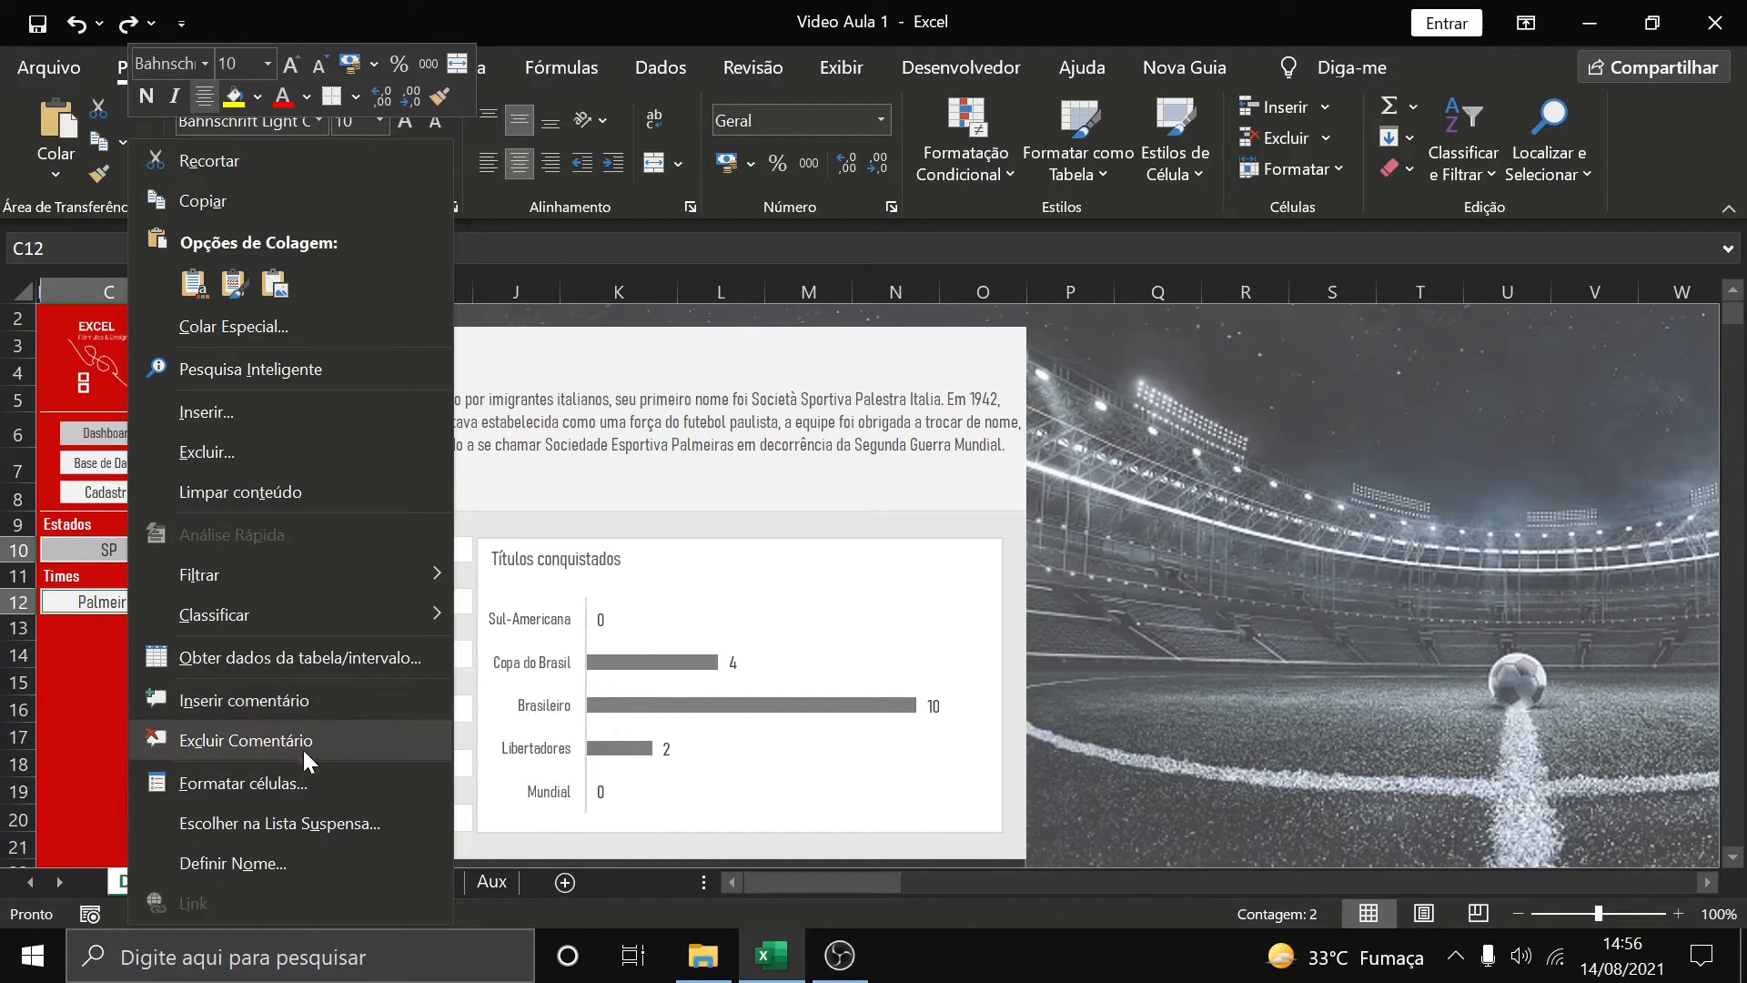
left_click(263, 784)
left_click(537, 286)
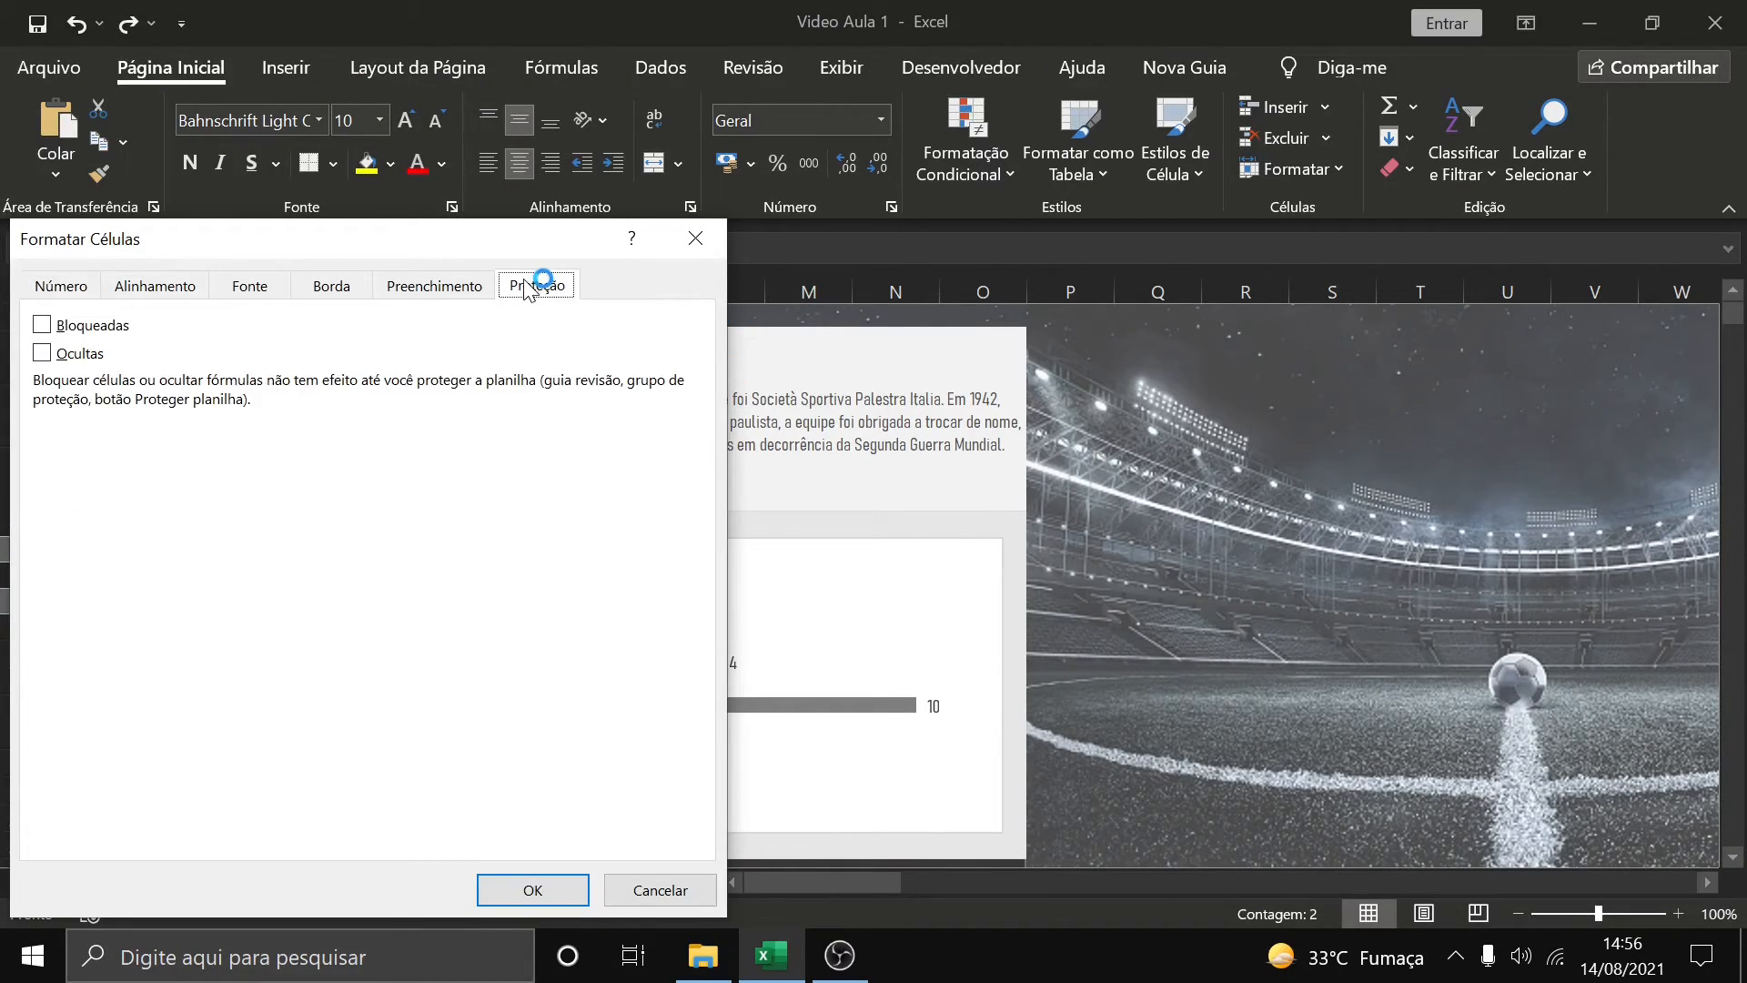
left_click(43, 326)
left_click(42, 325)
left_click(42, 325)
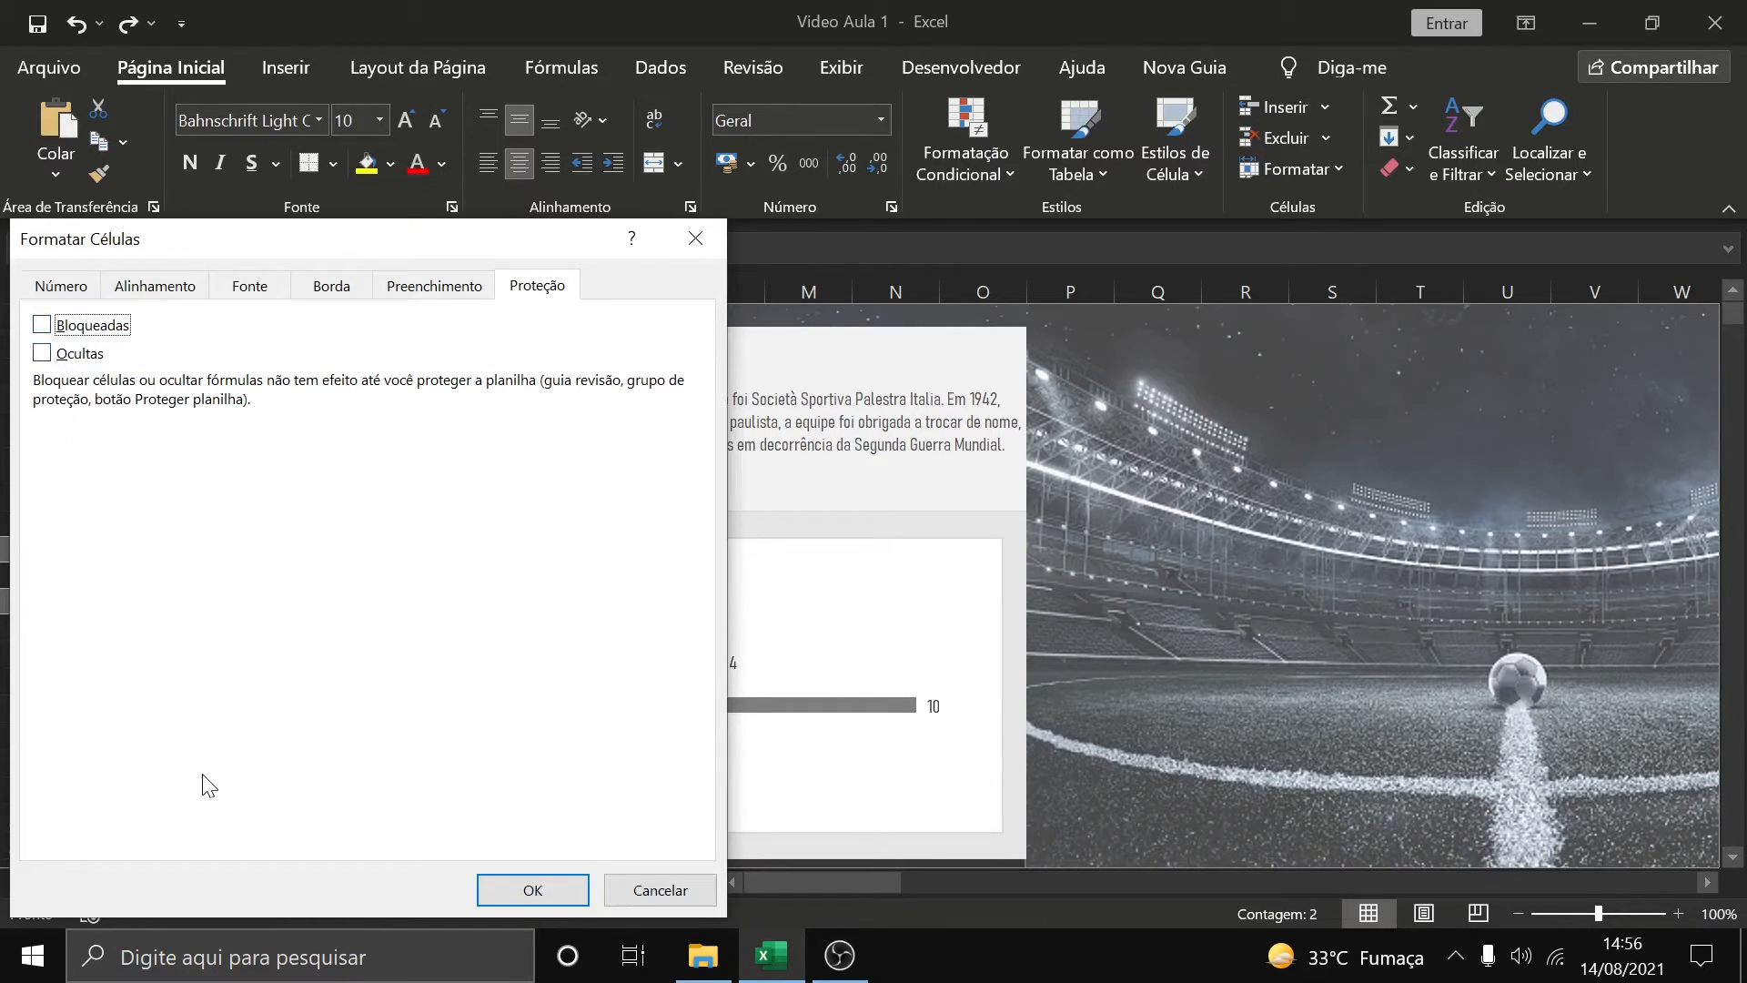
left_click(533, 890)
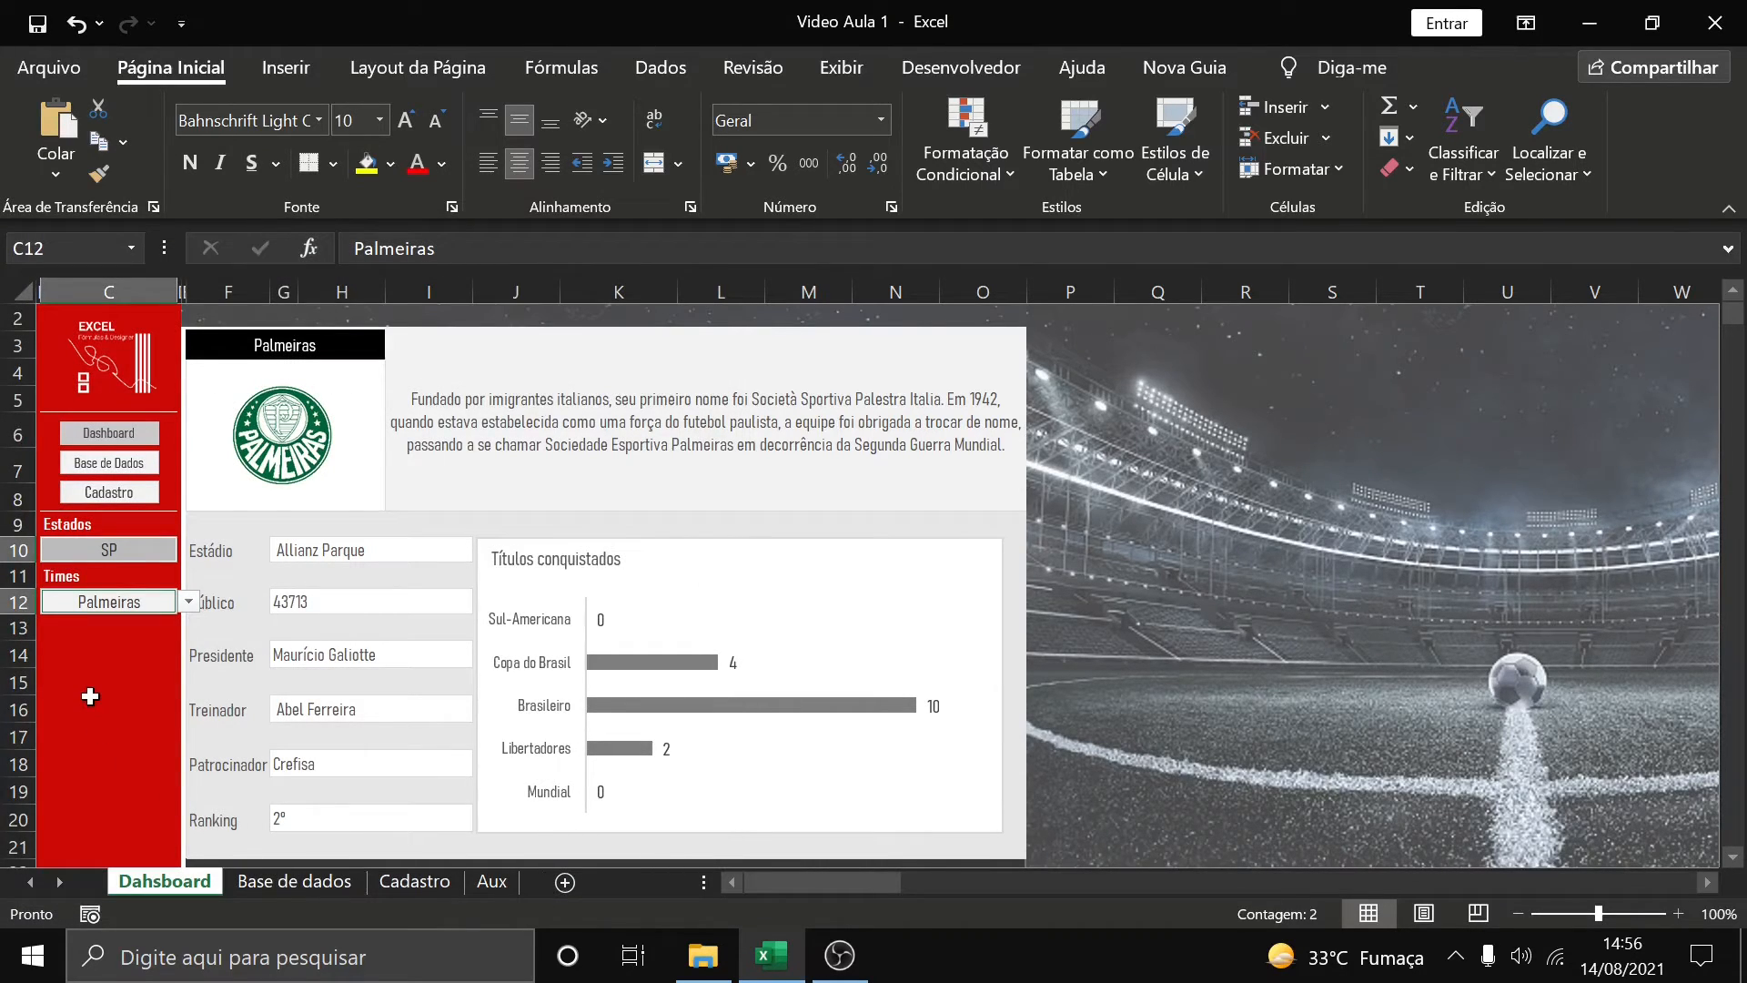
Protect the Dahsboard sheet without a password, allowing only unlocked cells to be selected
left_click(89, 696)
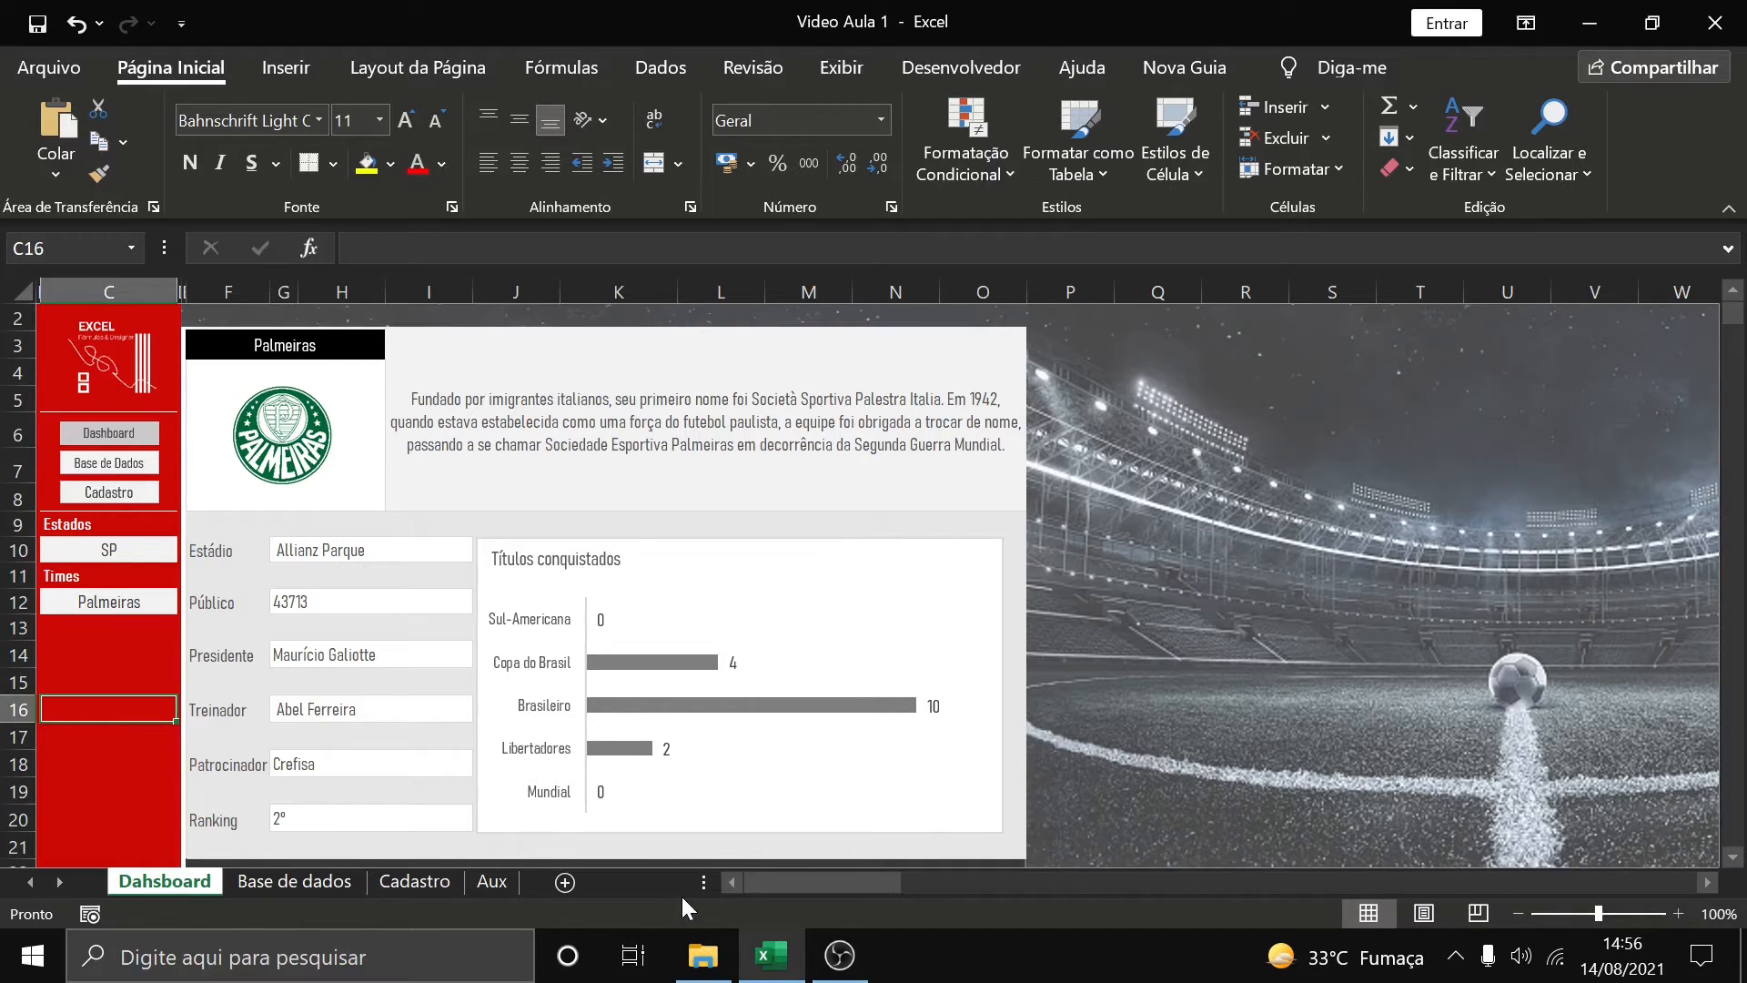
right_click(167, 883)
left_click(275, 690)
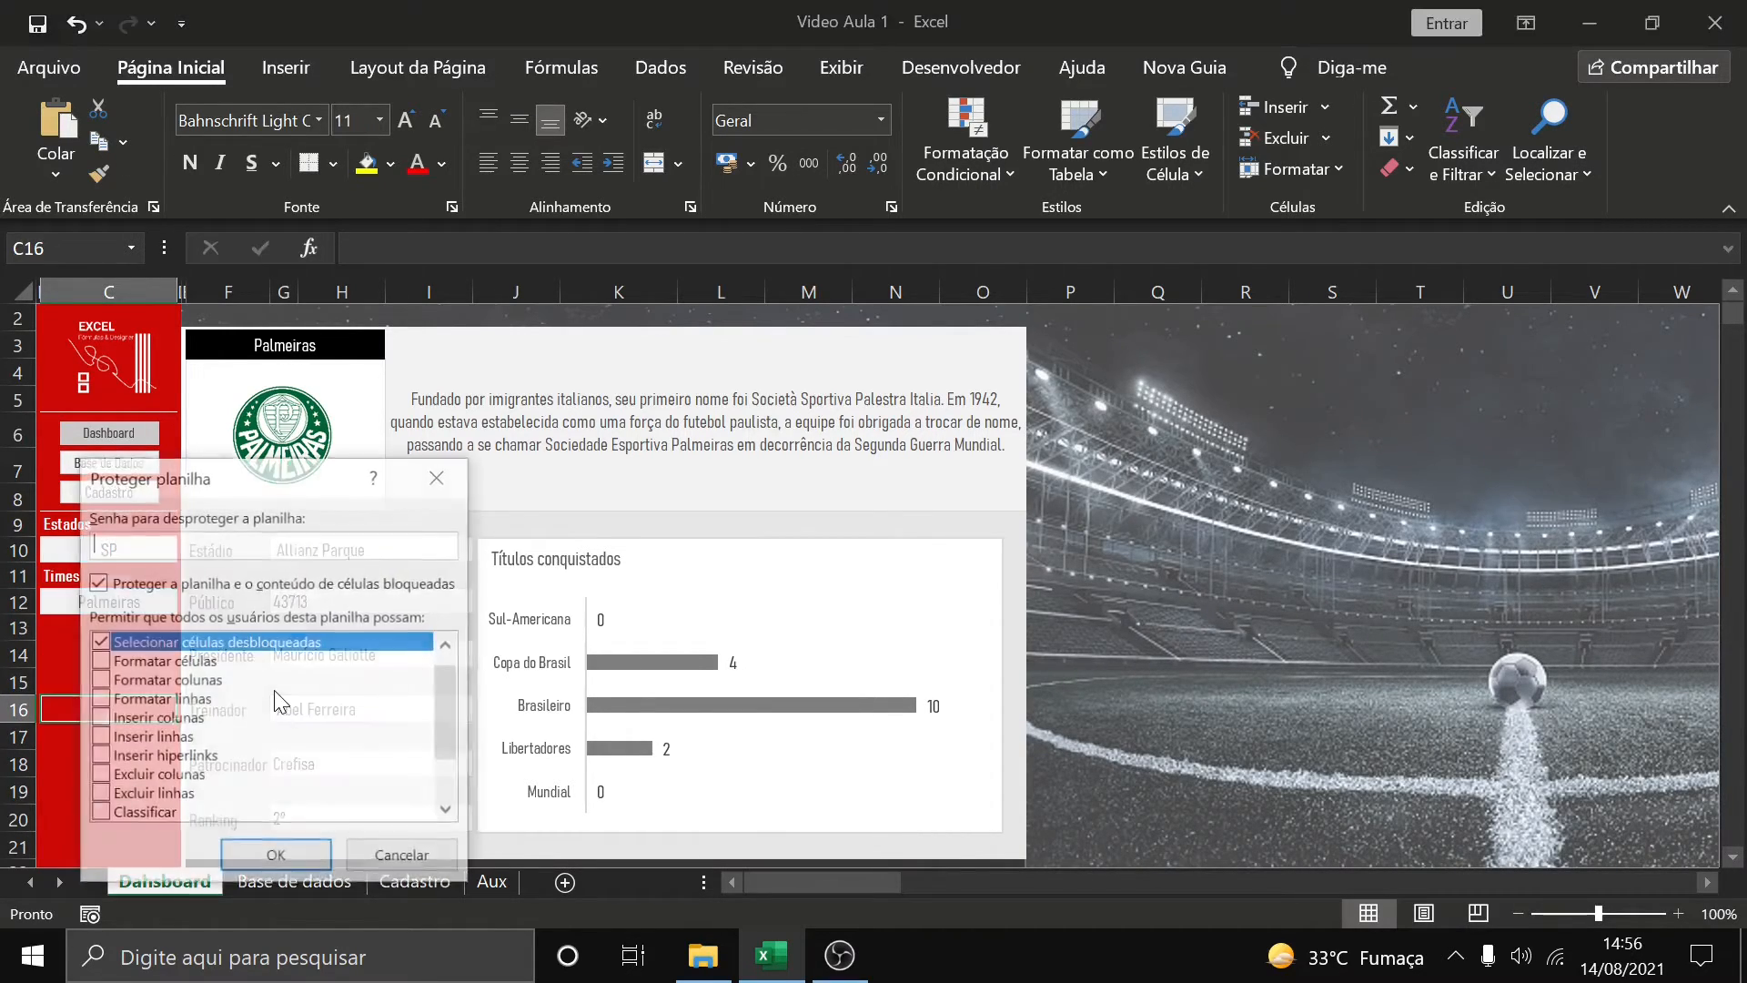
scroll(335, 708, "up", 1)
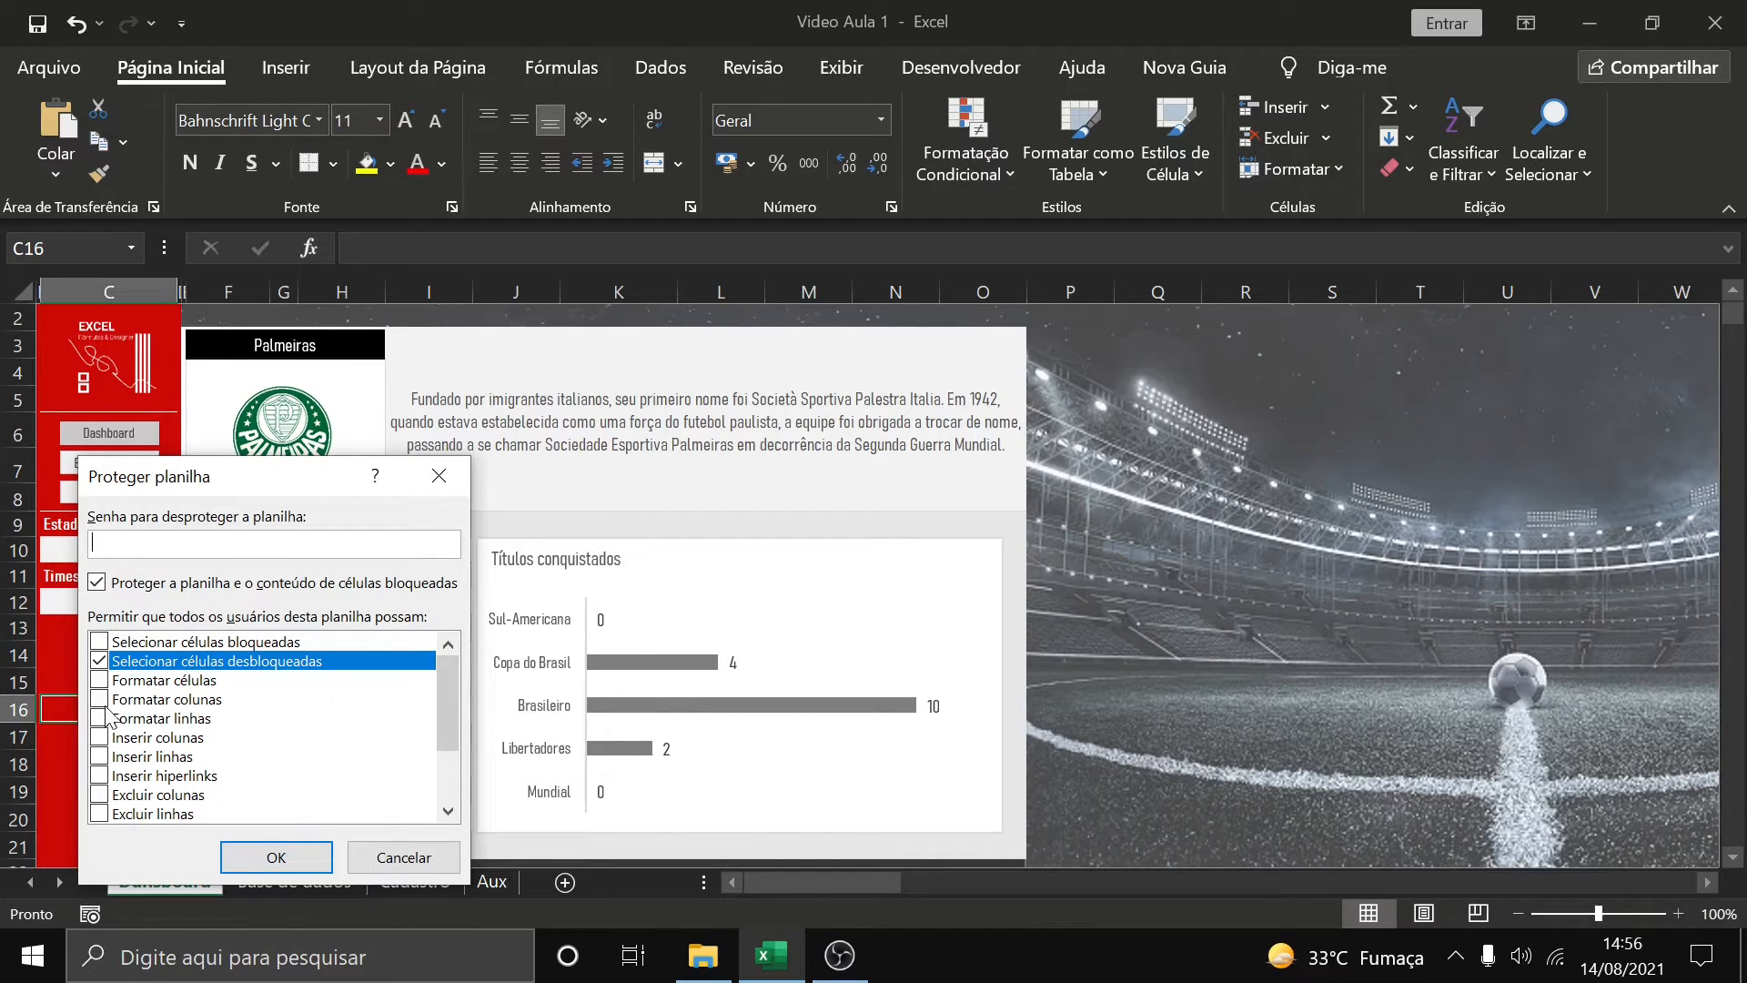
left_click(100, 641)
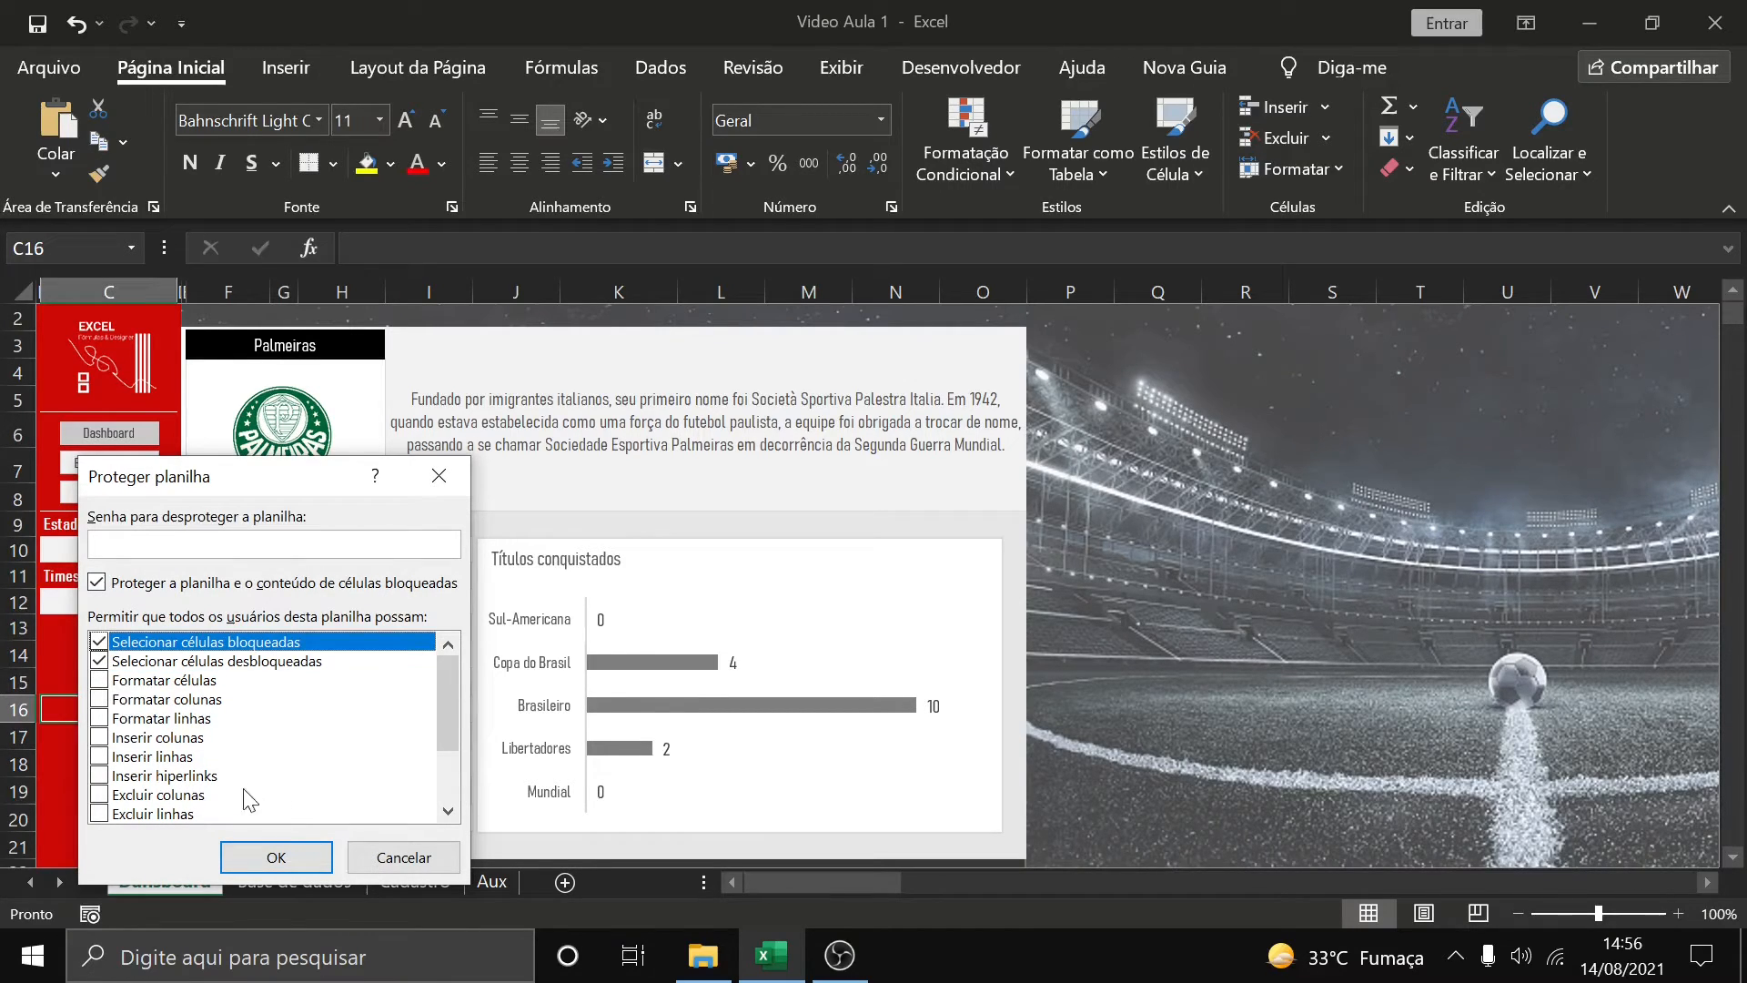
left_click(98, 661)
left_click(270, 859)
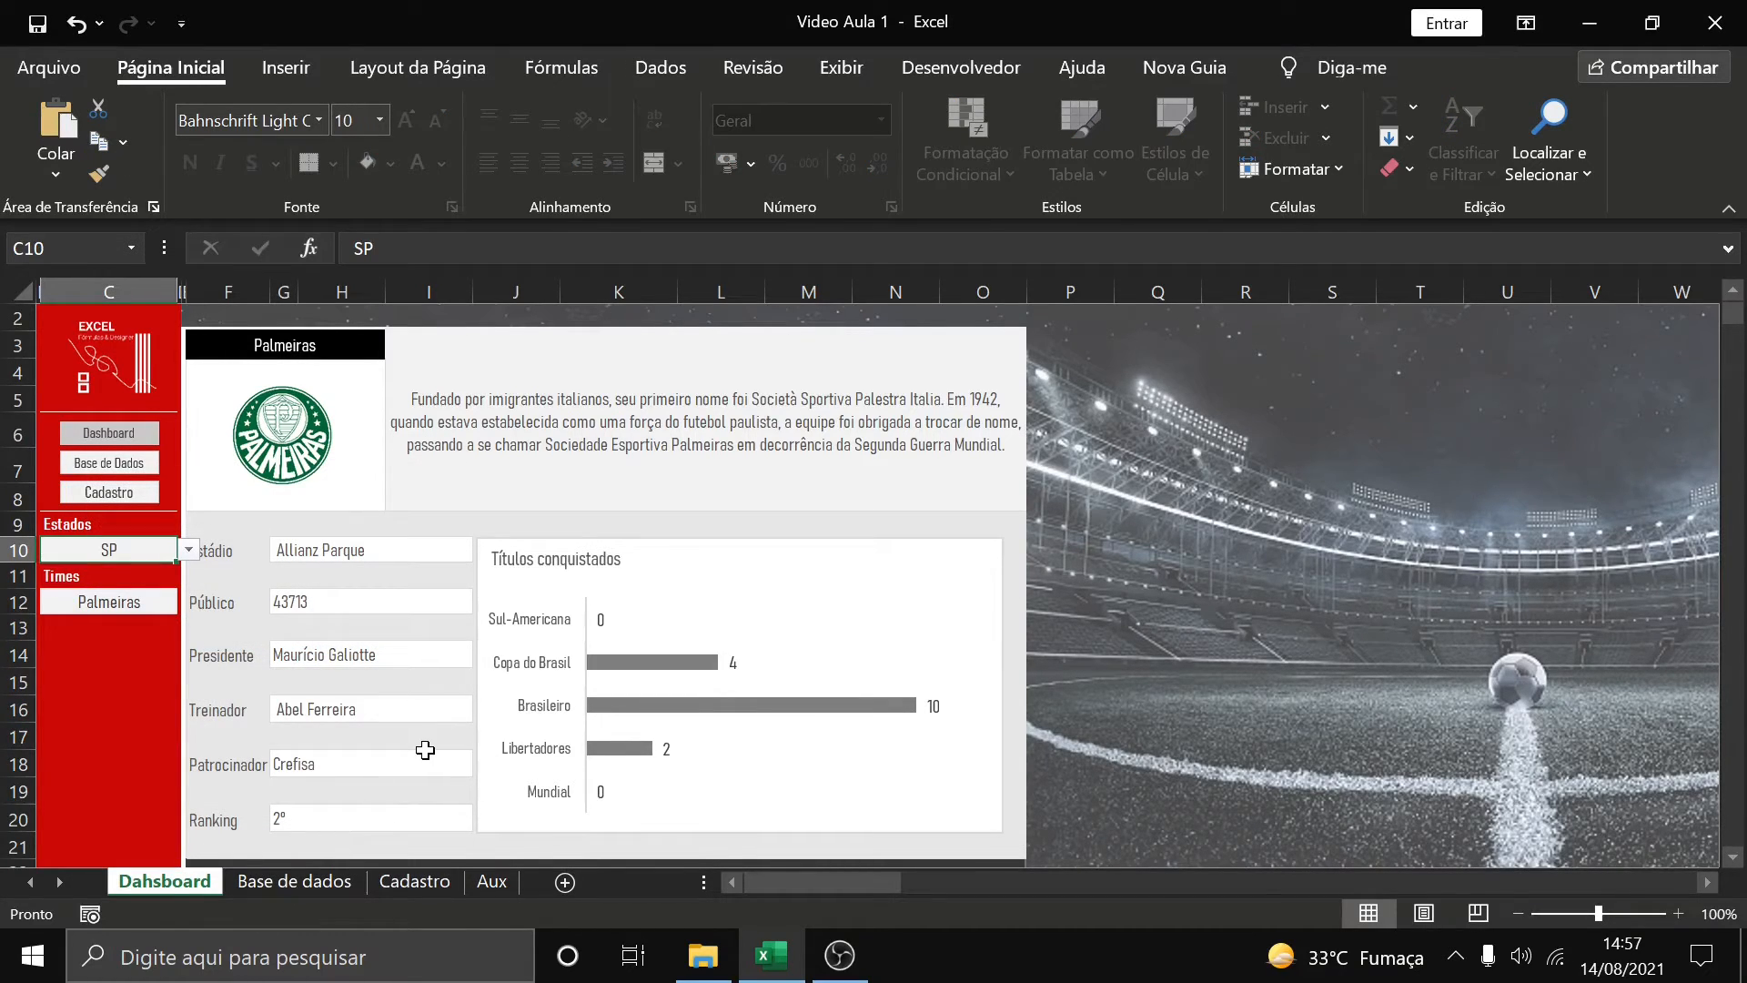
Test the protected dashboard by selecting the titles chart, then setting the state to RJ and the team to Flamengo
left_click(673, 605)
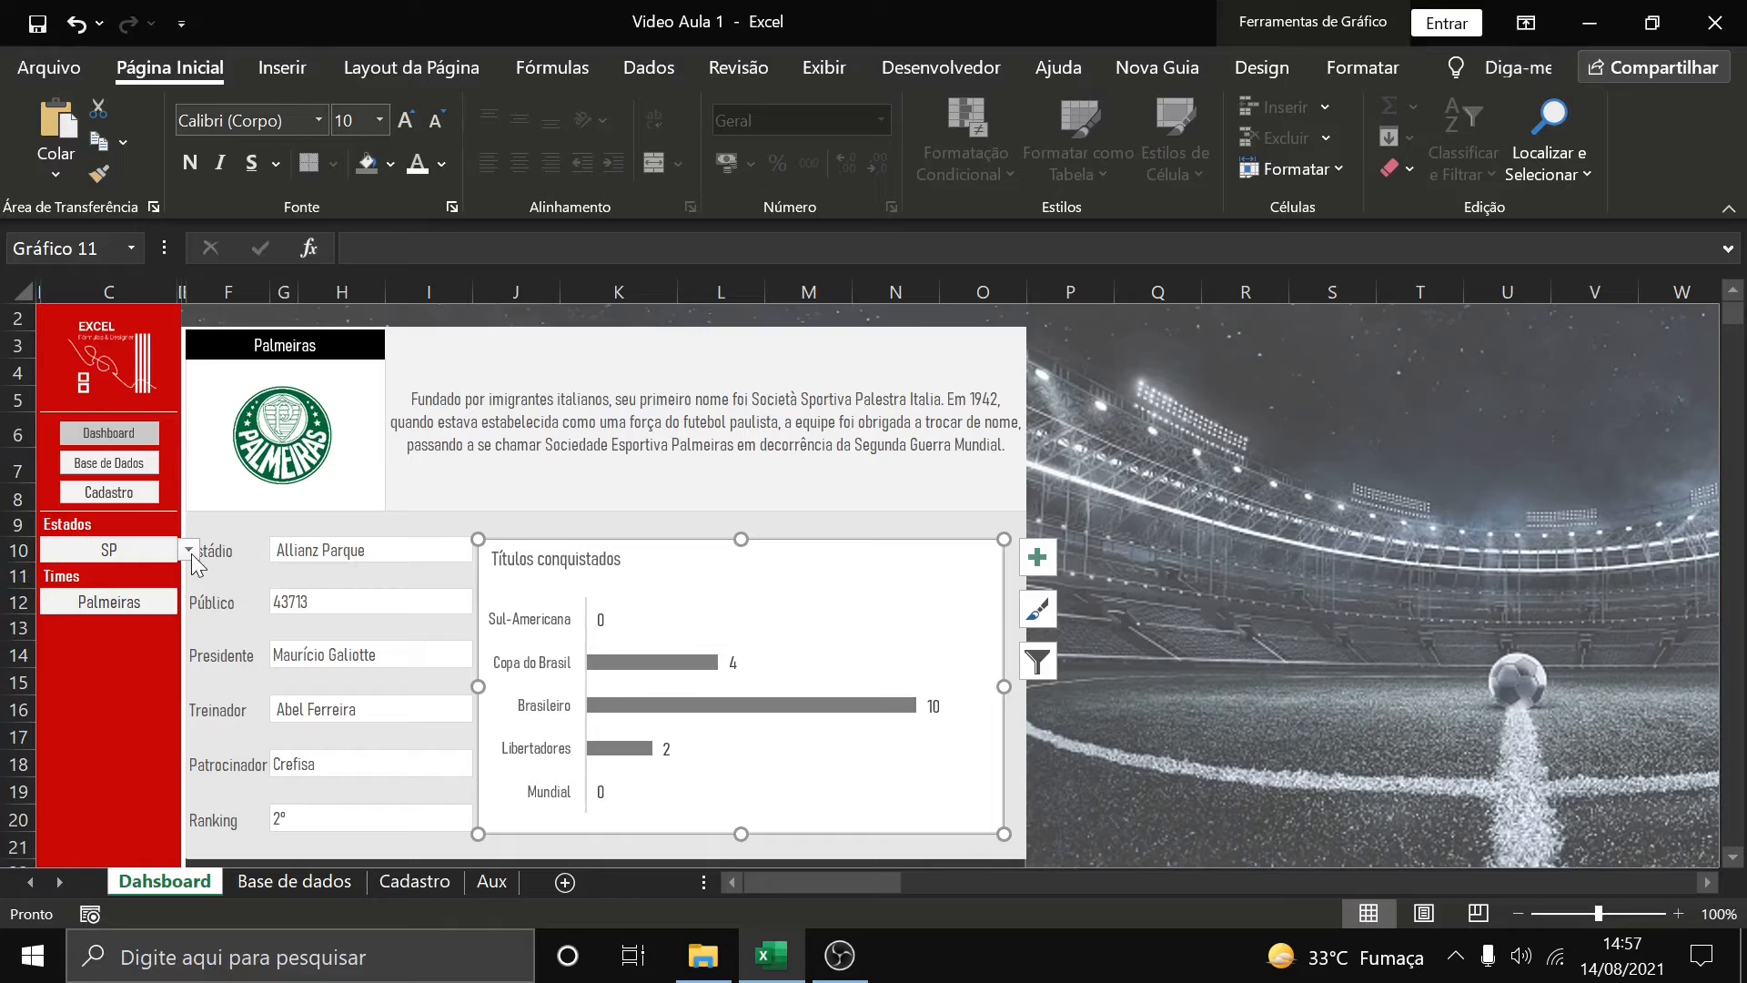
left_click(189, 551)
left_click(124, 577)
left_click(129, 608)
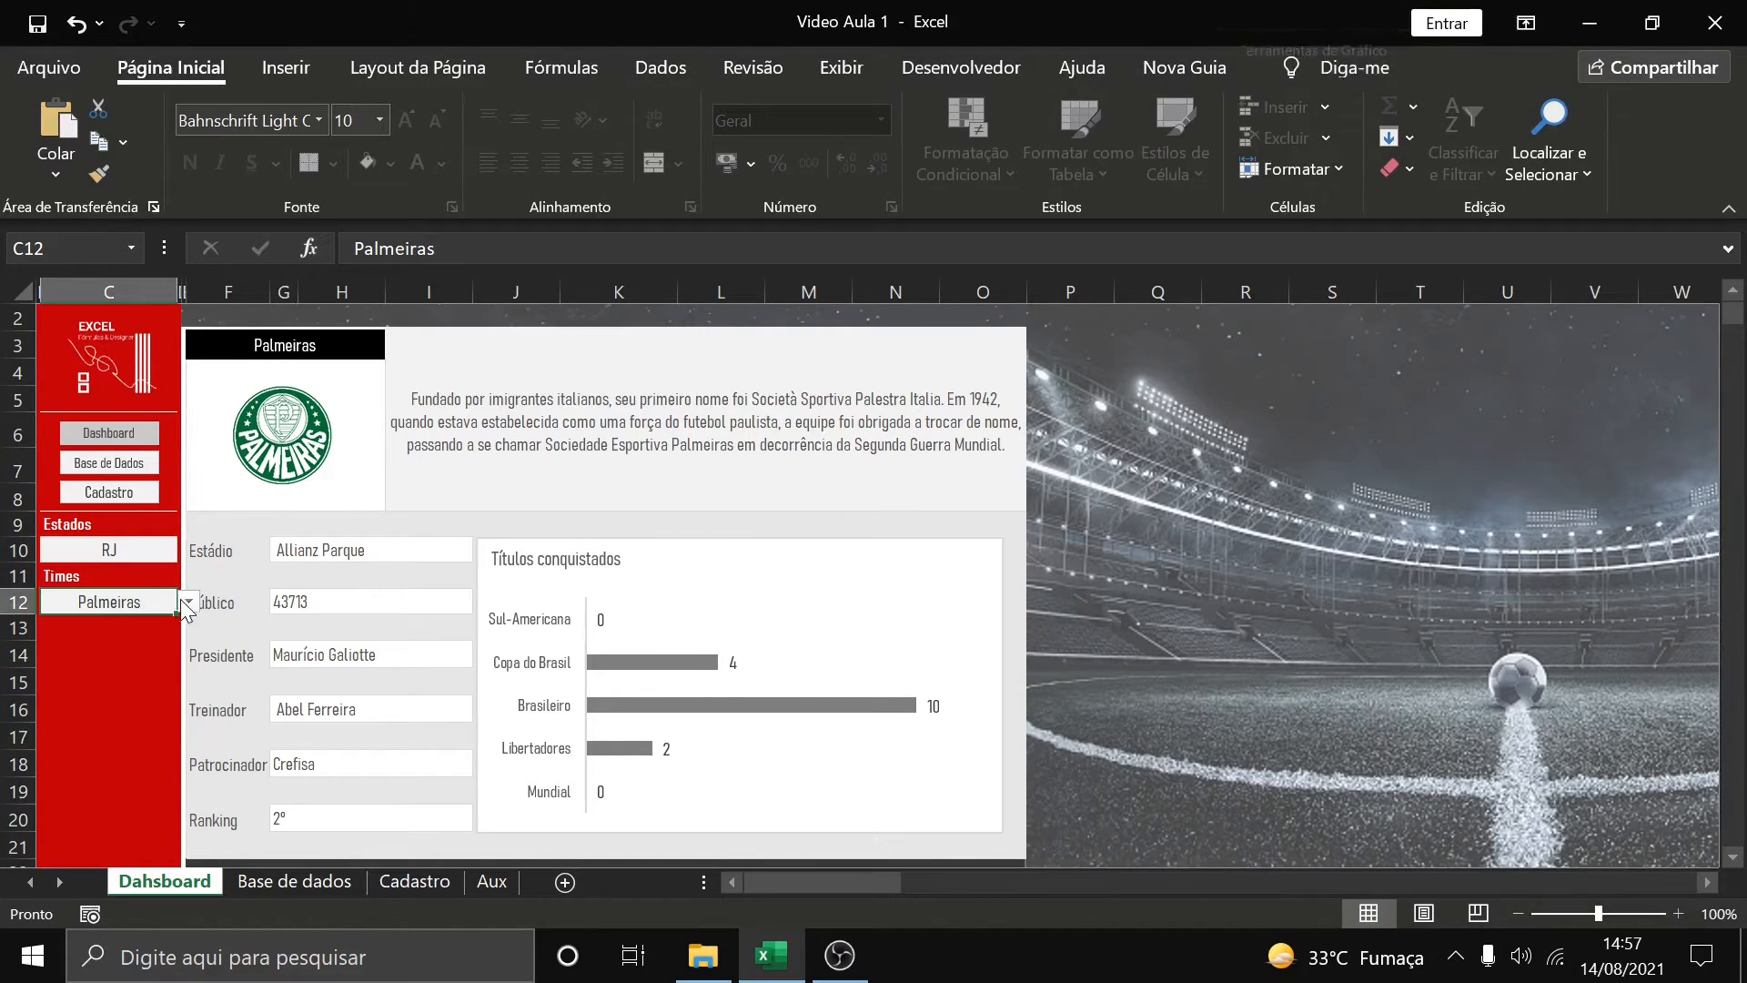
left_click(189, 602)
left_click(134, 640)
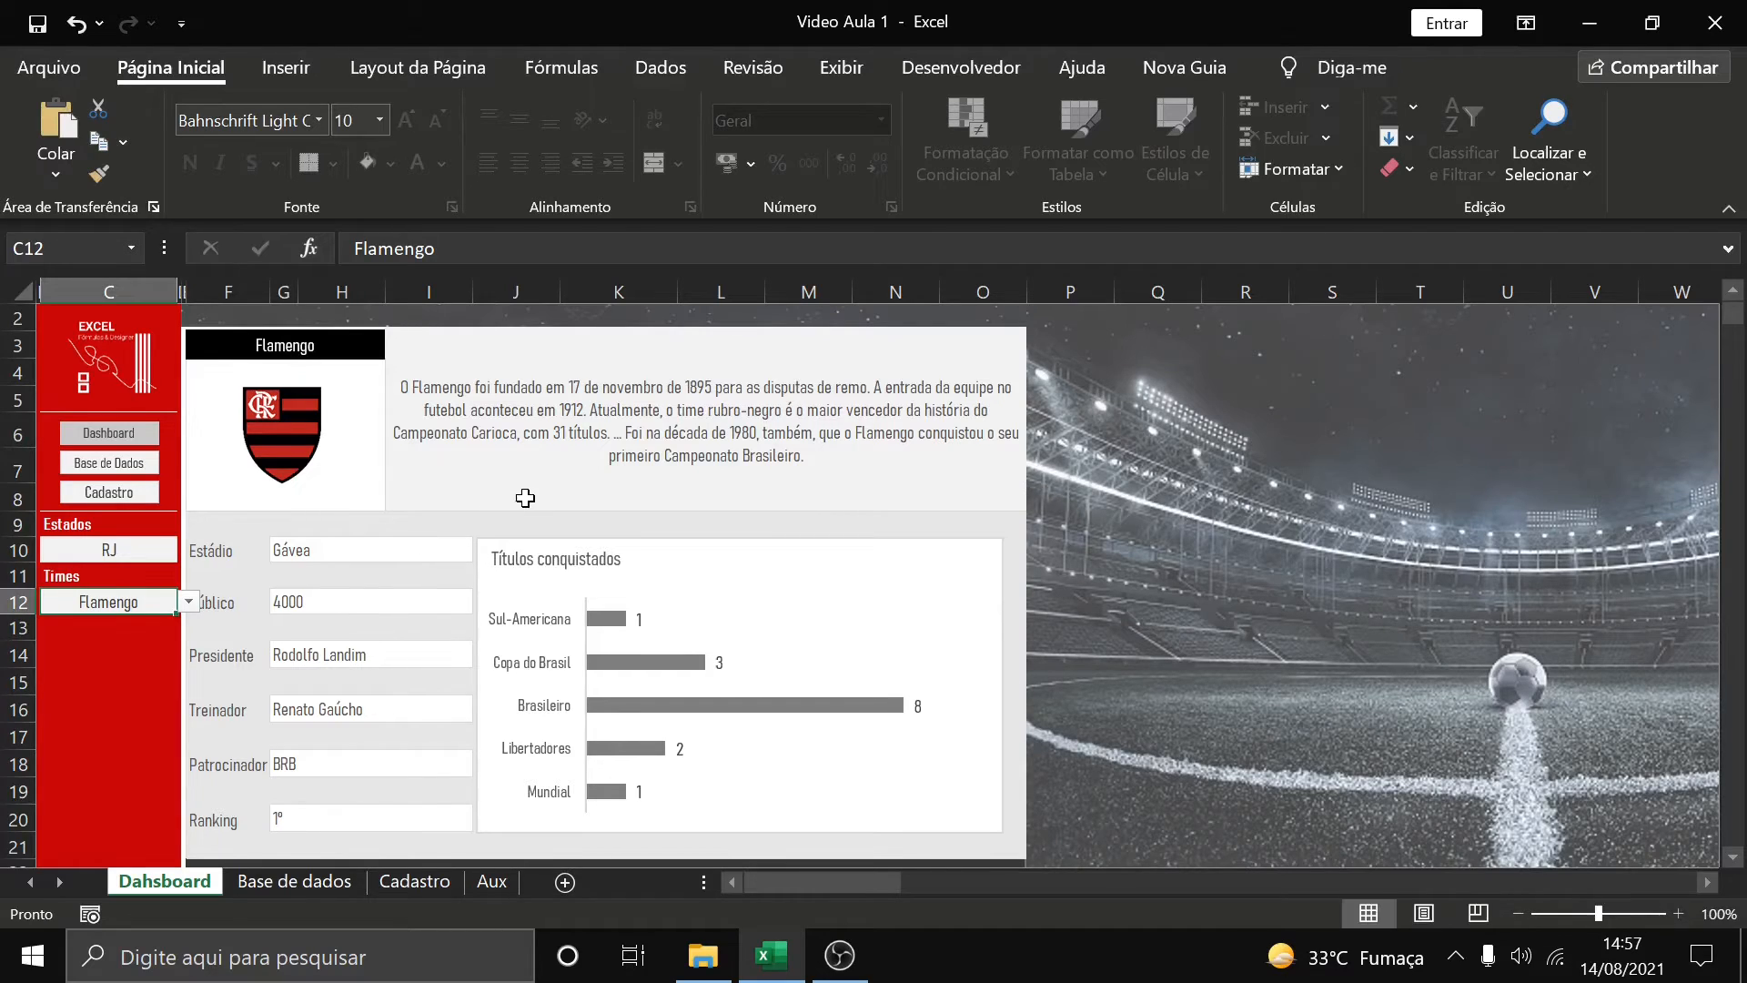
Try to select the team crest image and edit cells on the protected dashboard
key("F2")
key("Escape")
left_click(273, 423)
key("Escape")
left_click(285, 455)
key("Escape")
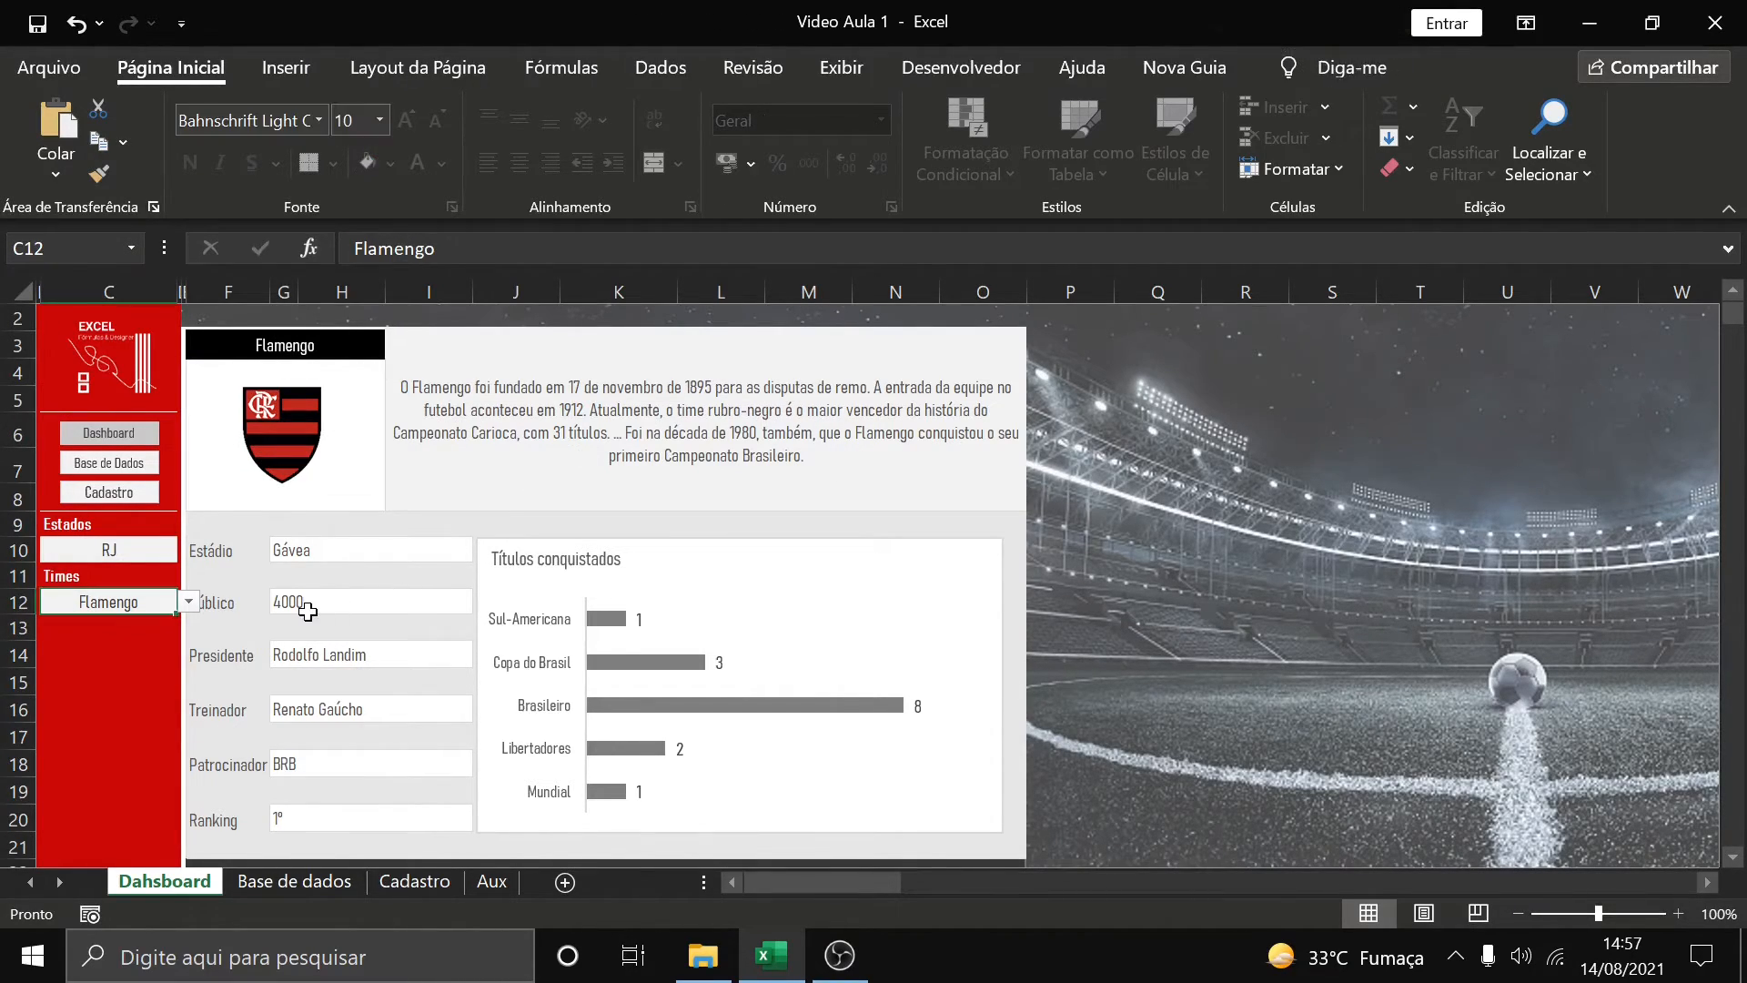
key("F2")
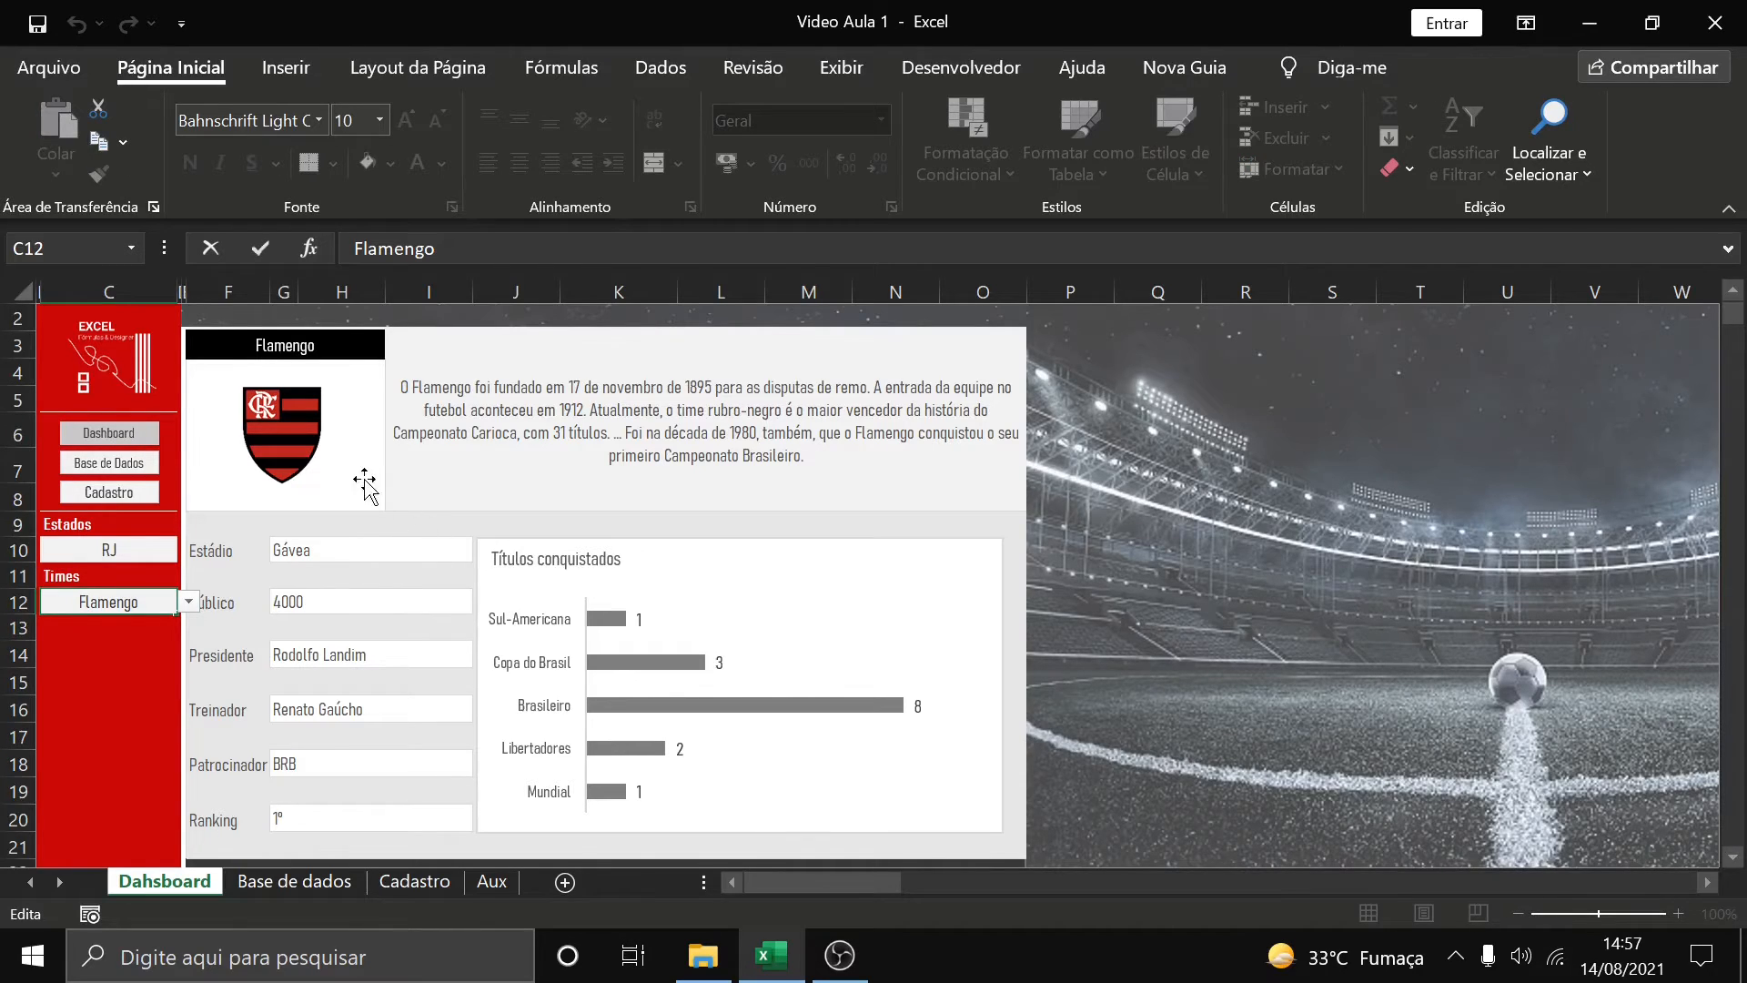
Unprotect the Dahsboard sheet and review the position and locking properties of the team crest image
right_click(162, 877)
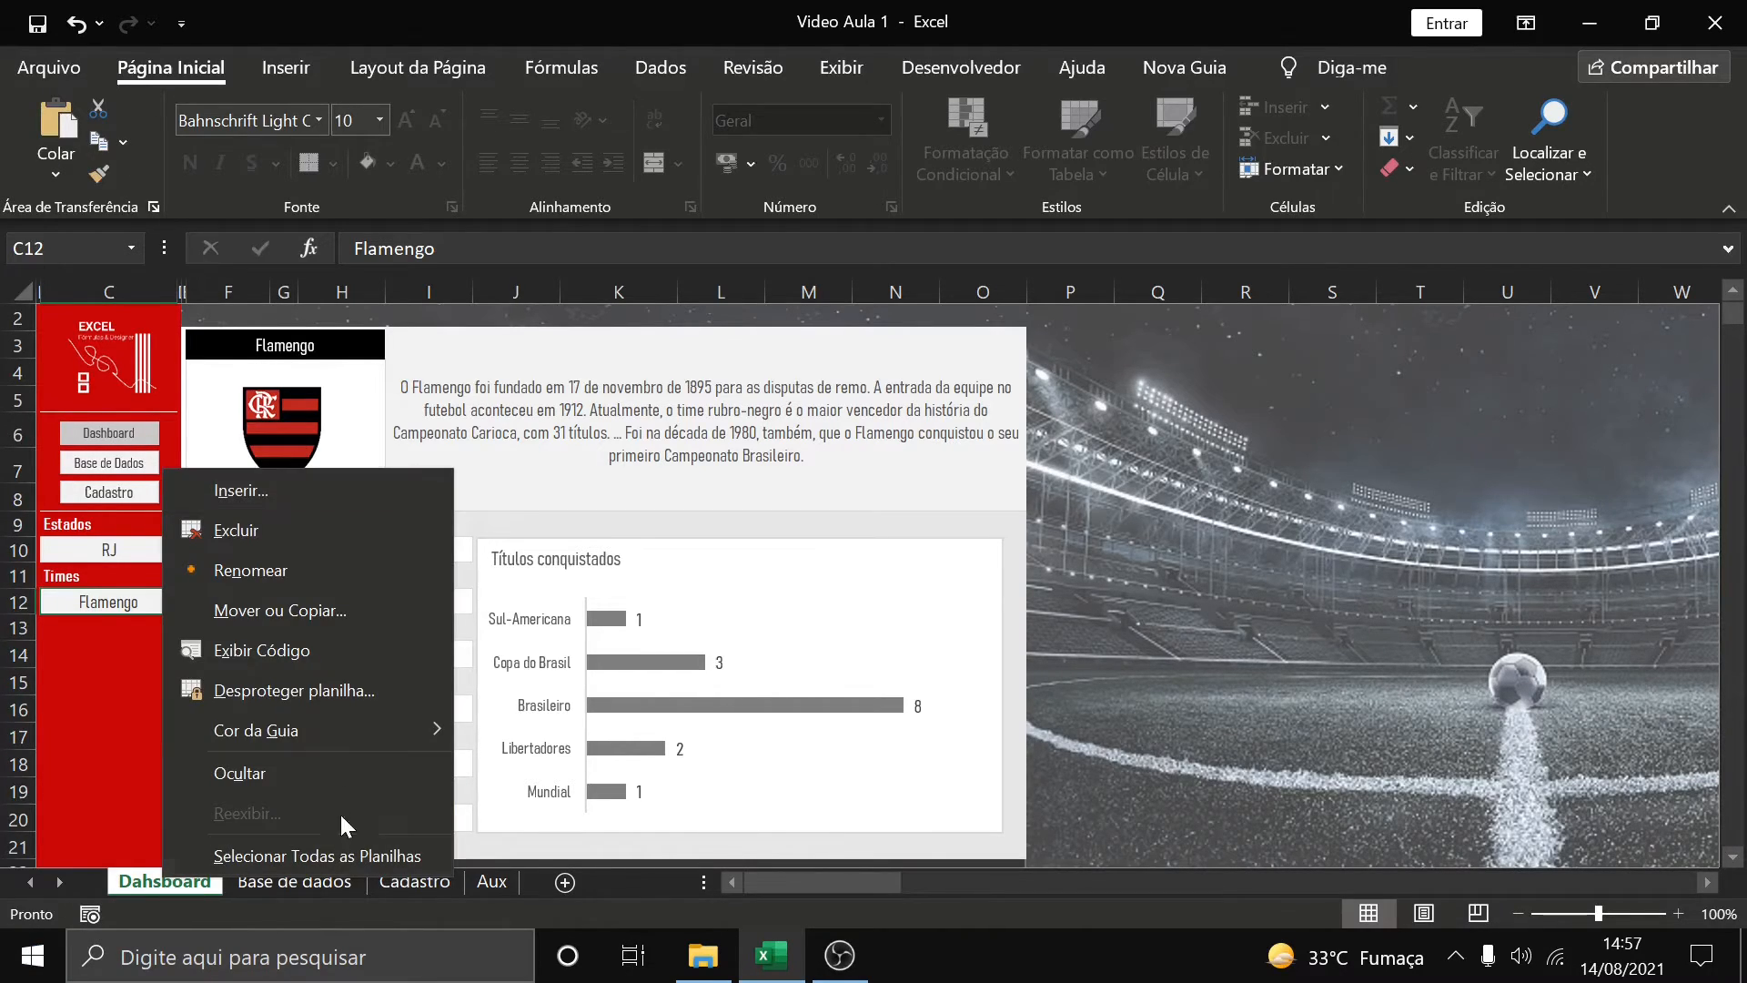
left_click(306, 686)
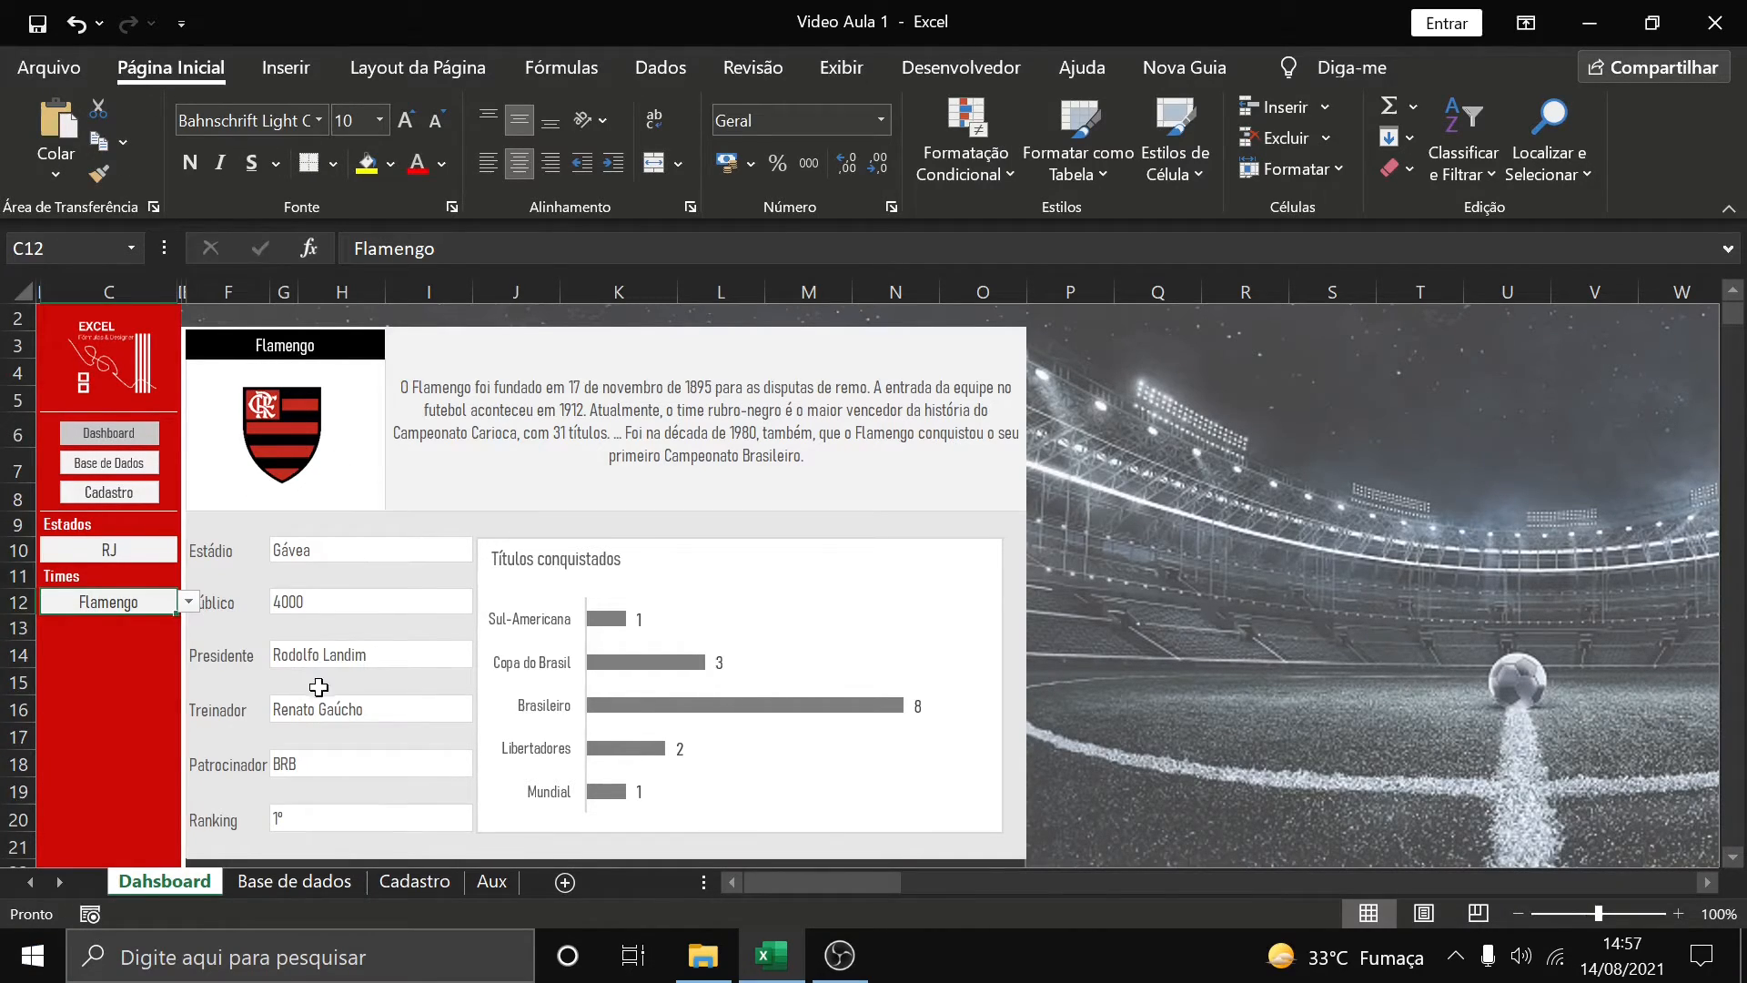
left_click(283, 426)
right_click(282, 426)
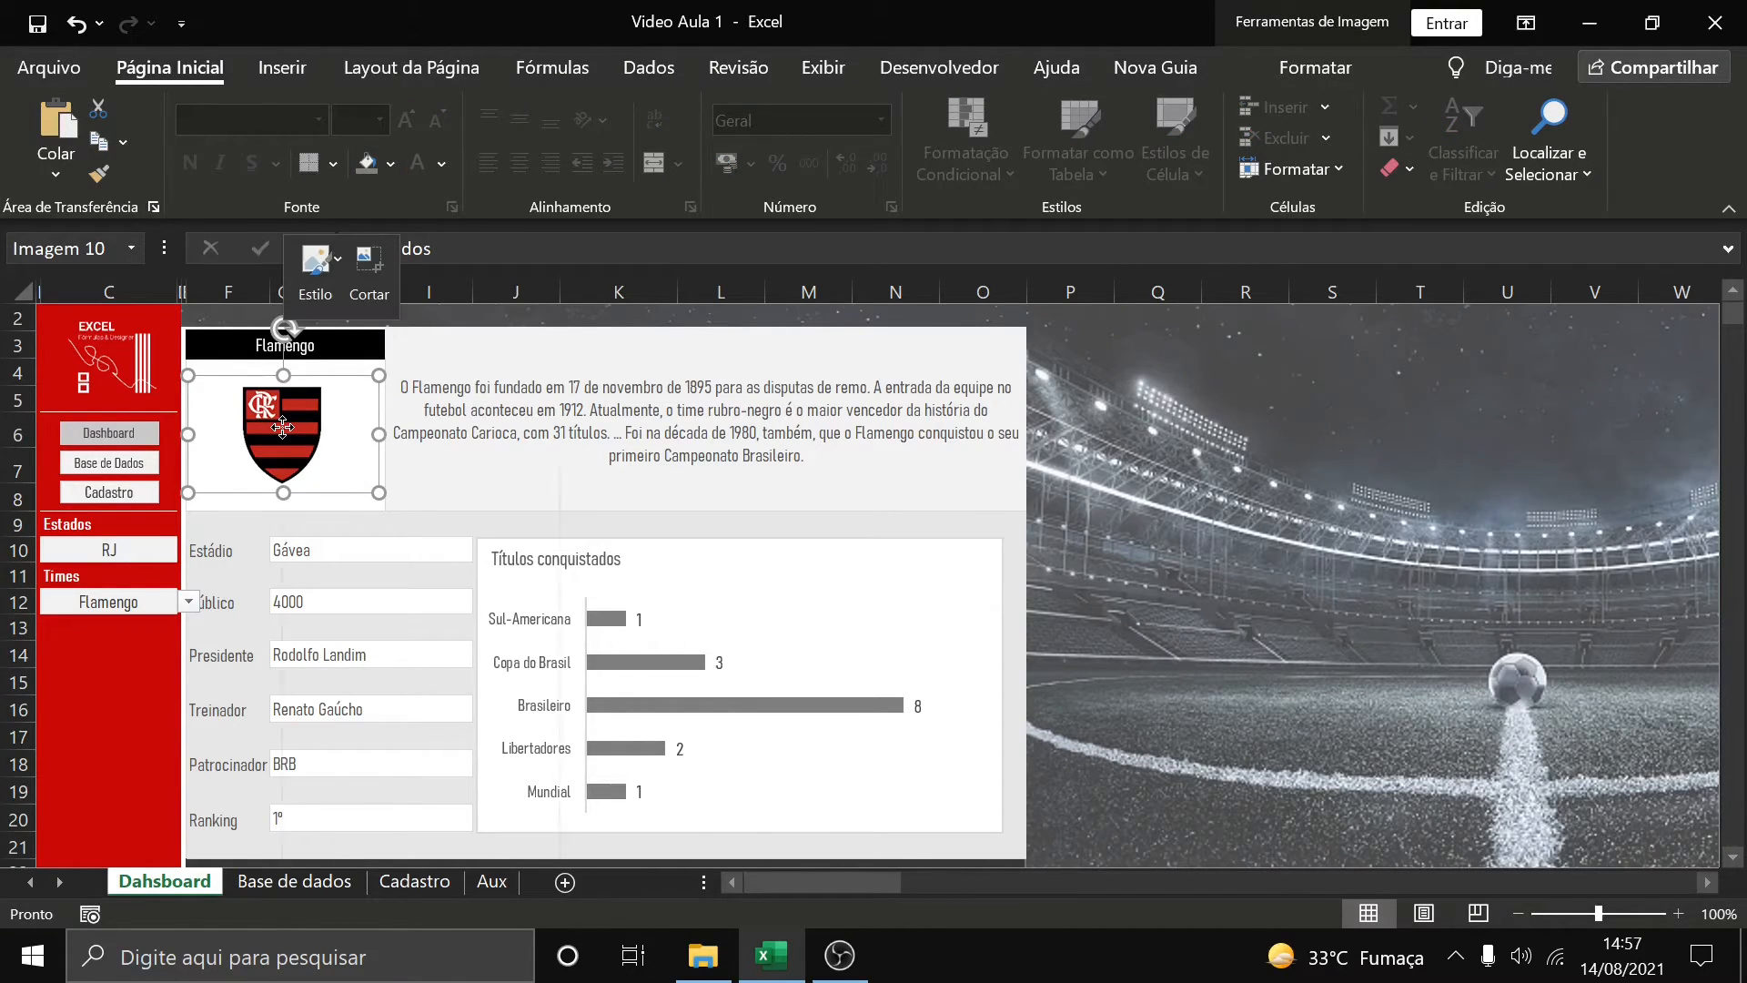
left_click(390, 901)
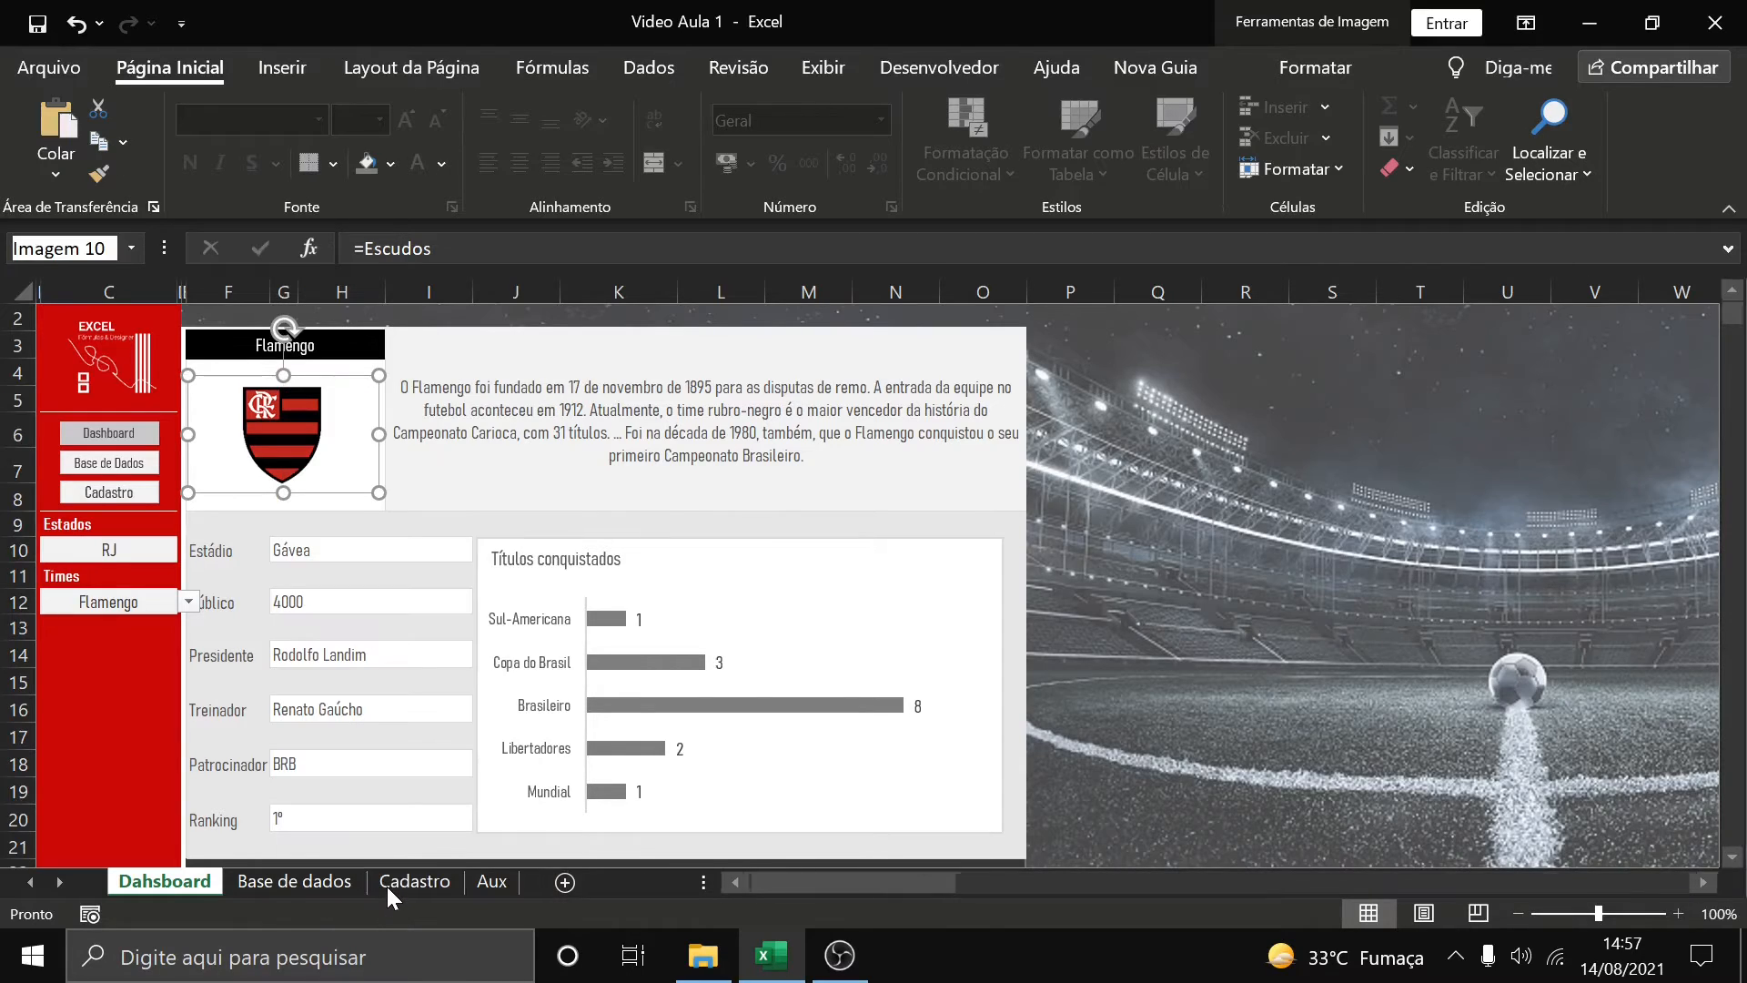
left_click(1559, 356)
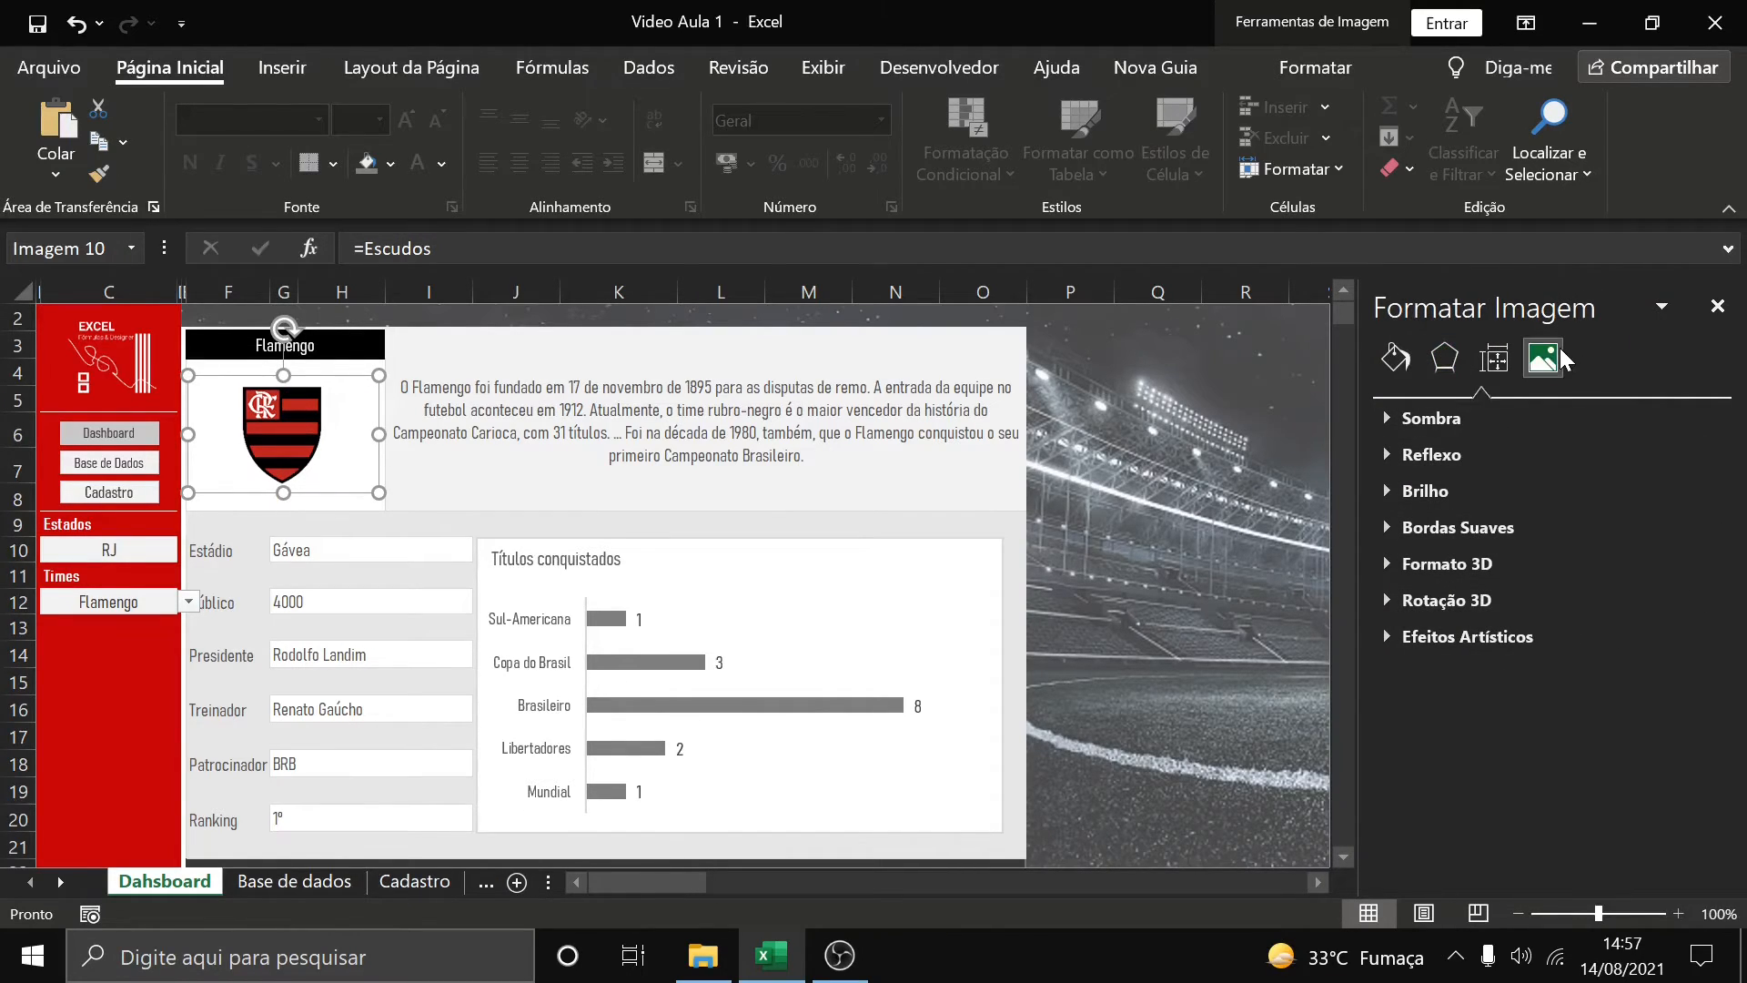
left_click(1494, 358)
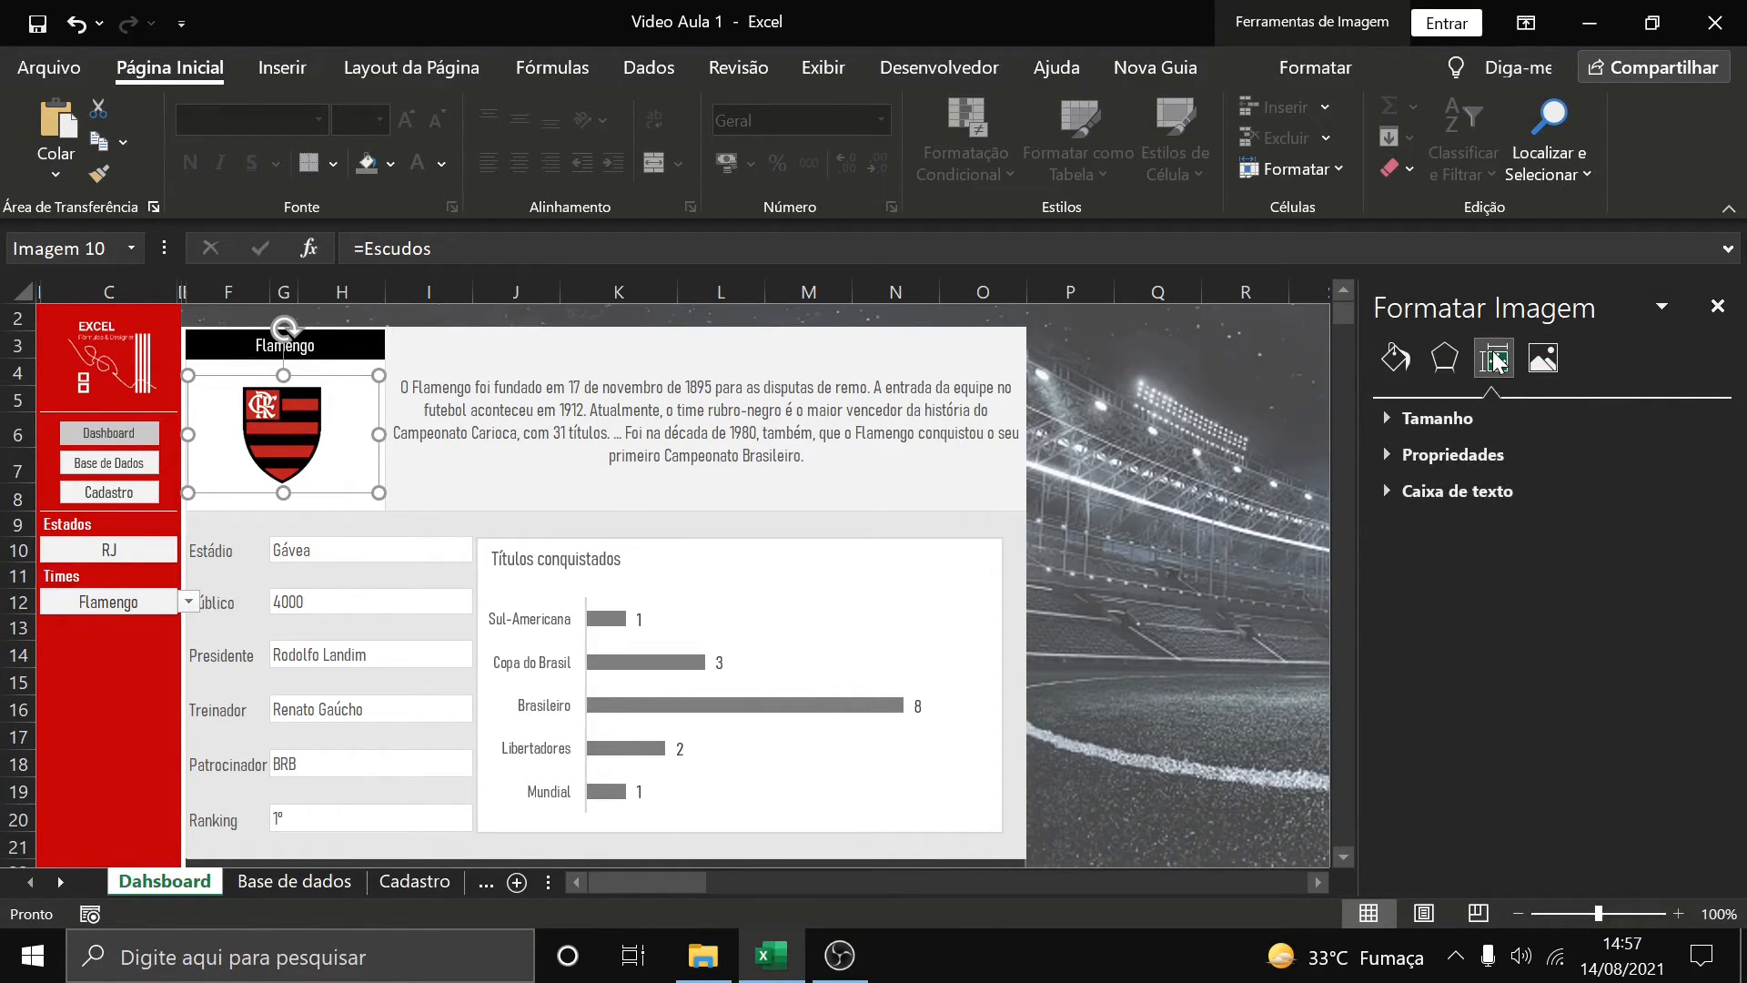
left_click(1385, 455)
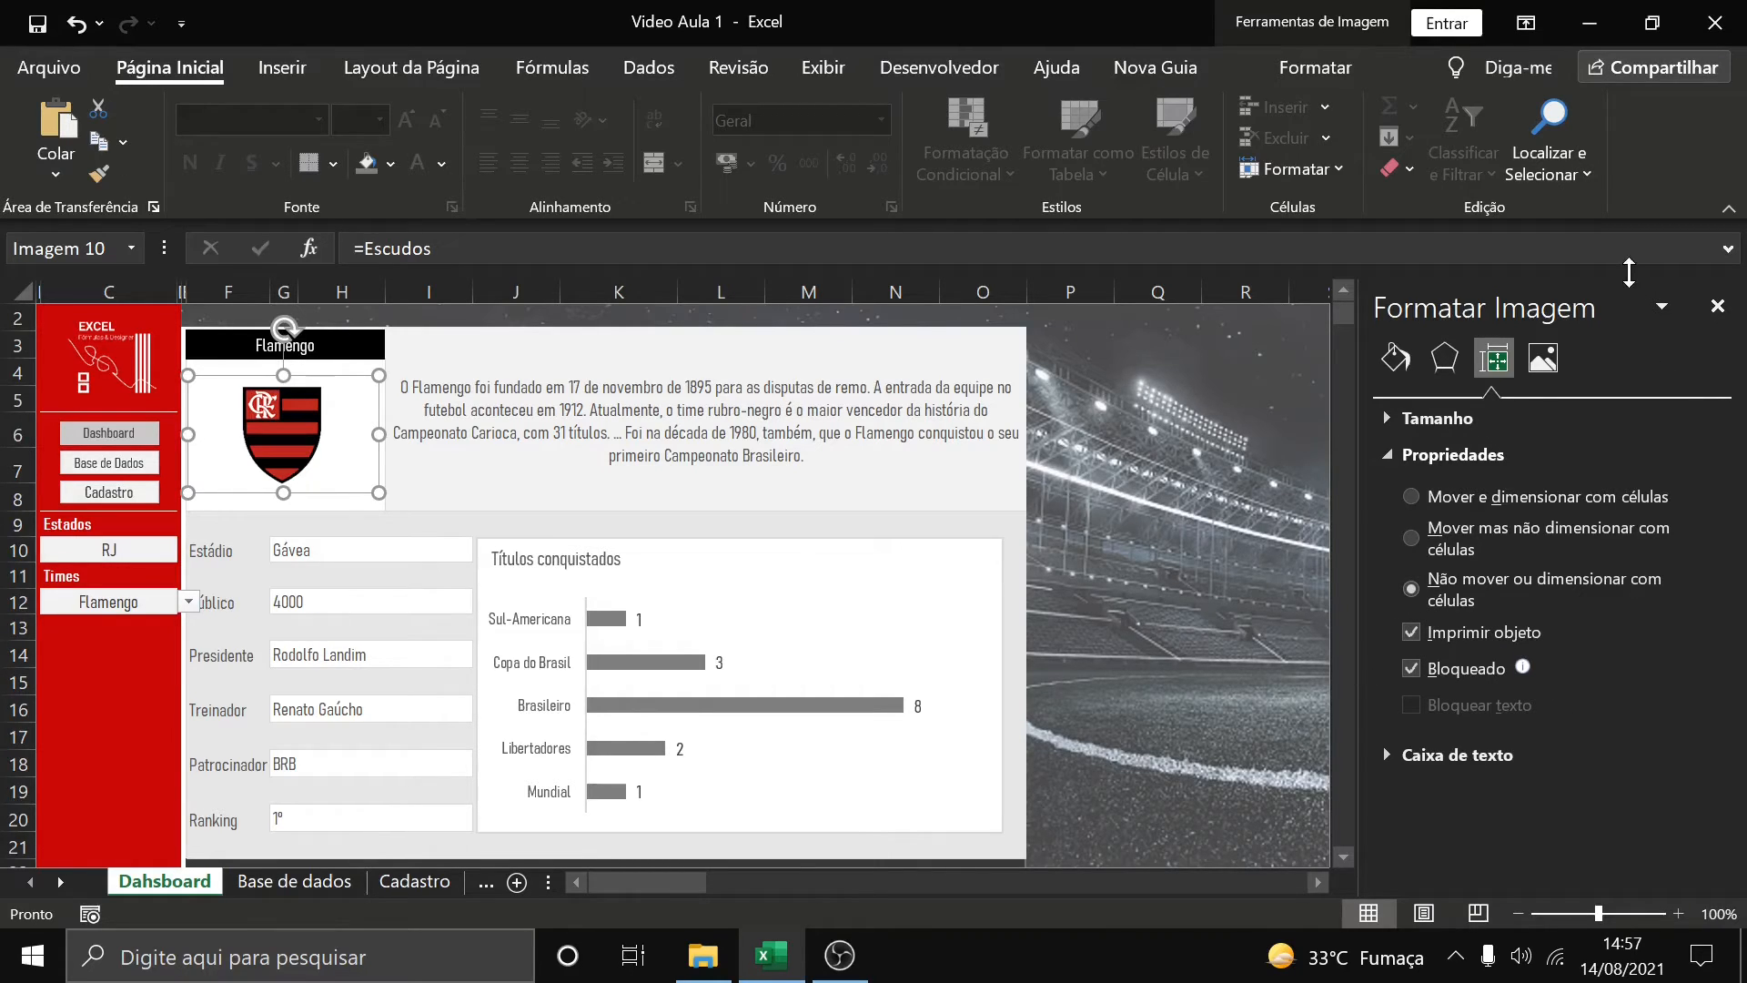
left_click(1548, 360)
left_click(1717, 308)
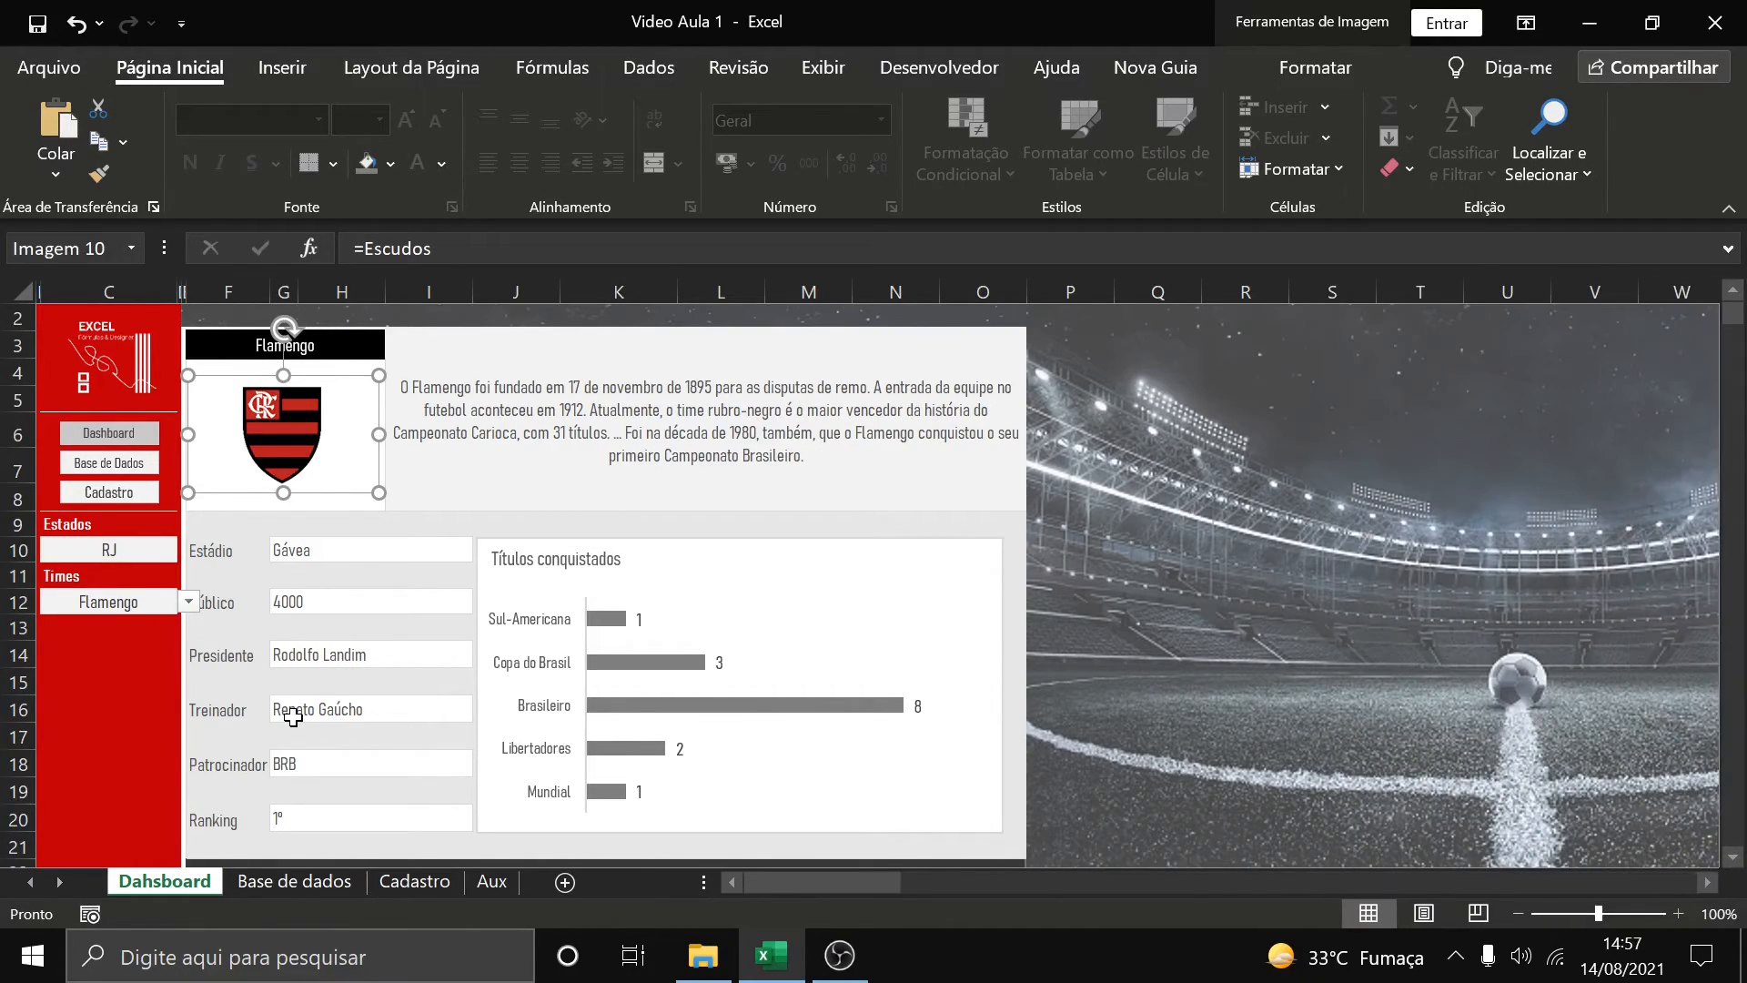
Protect the Dahsboard sheet without a password, allowing both locked and unlocked cells to be selected
left_click(127, 713)
right_click(173, 877)
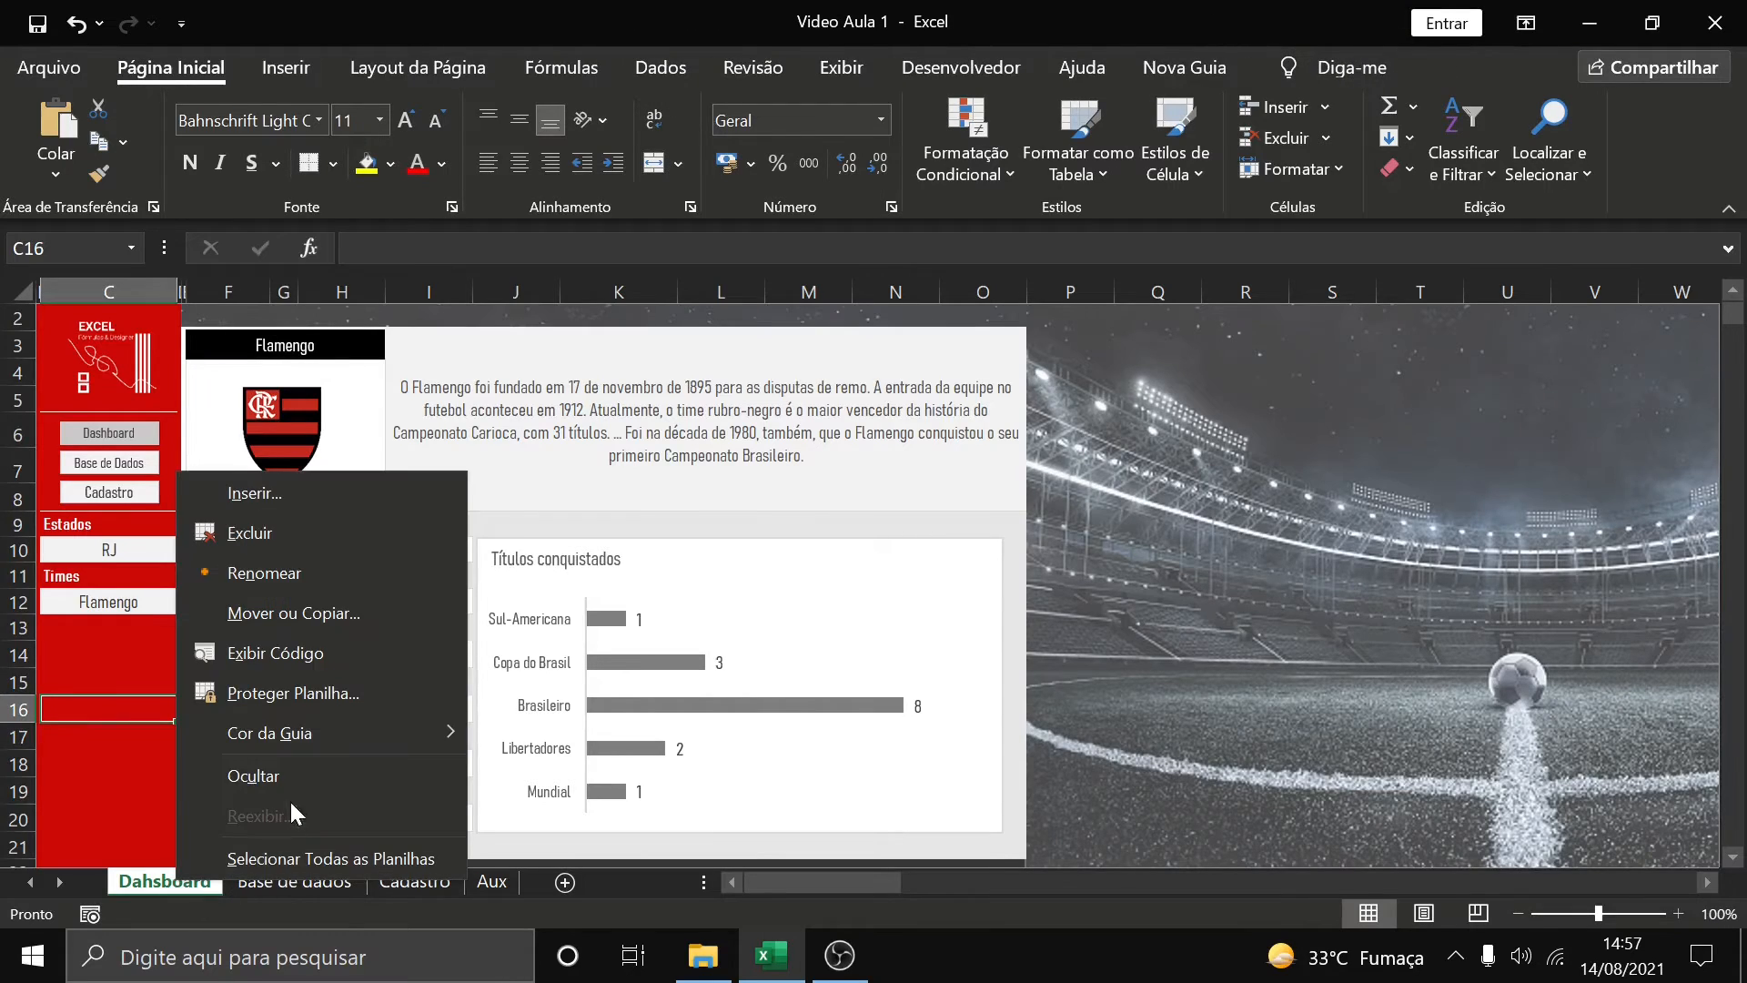
left_click(280, 698)
scroll(120, 711, "up", 1)
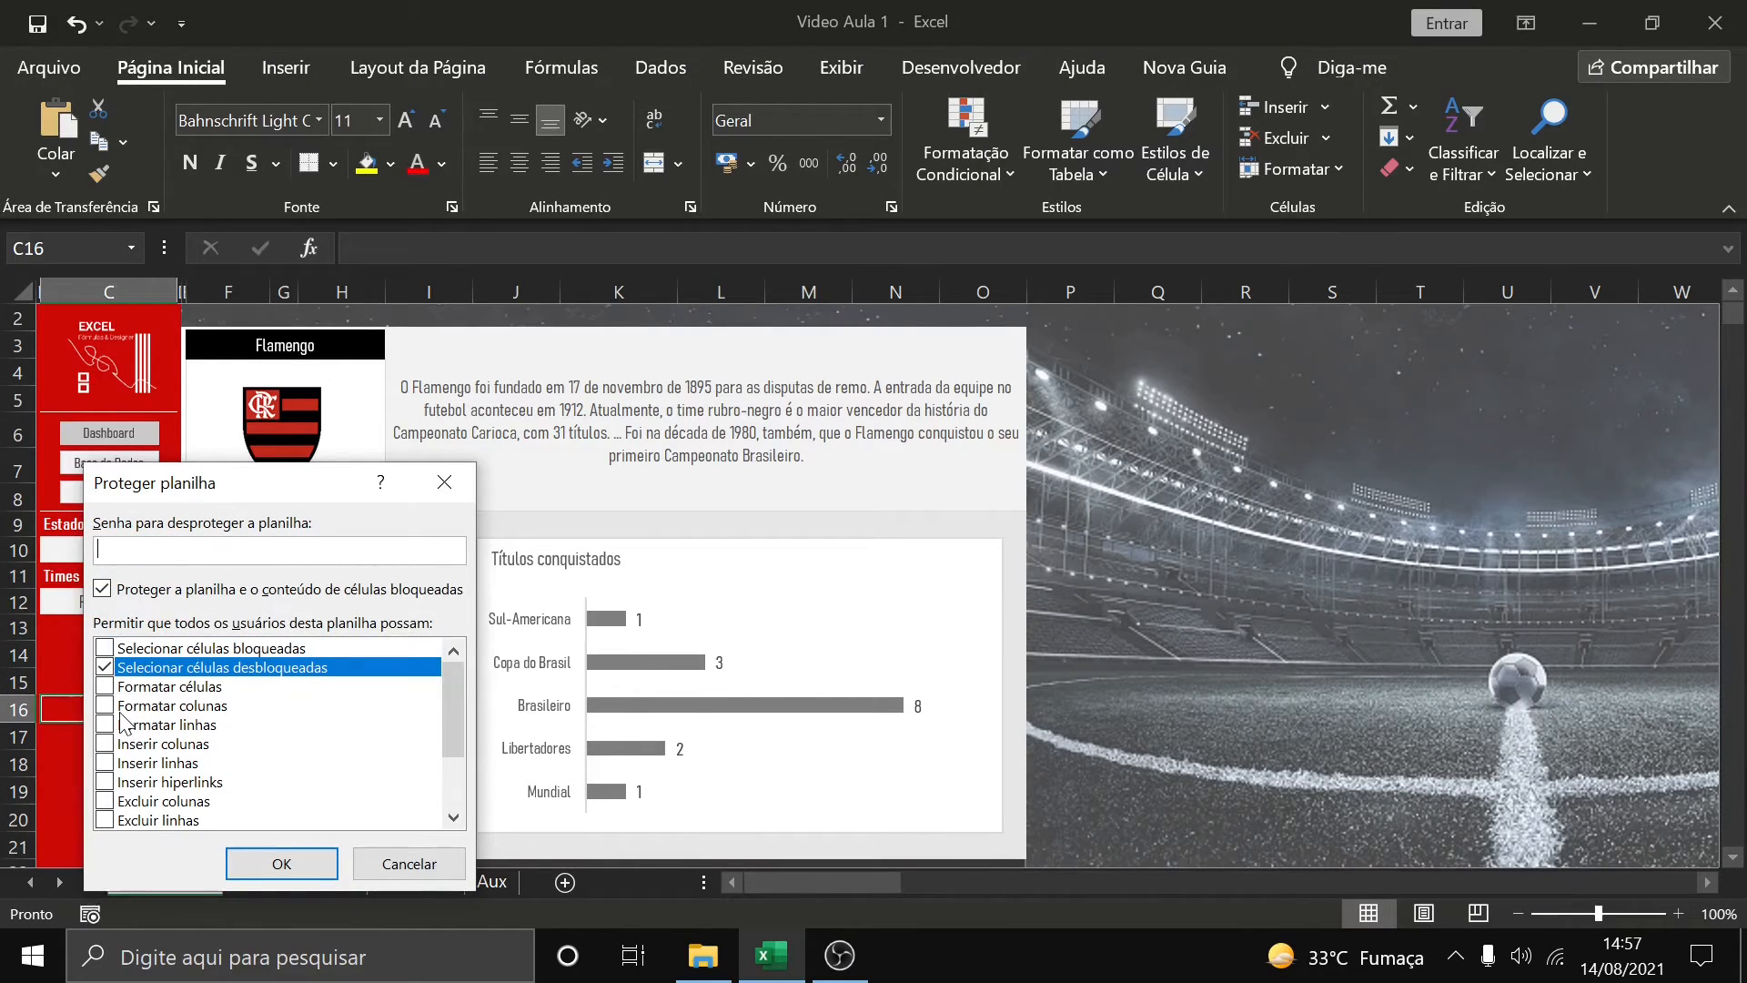
left_click(105, 648)
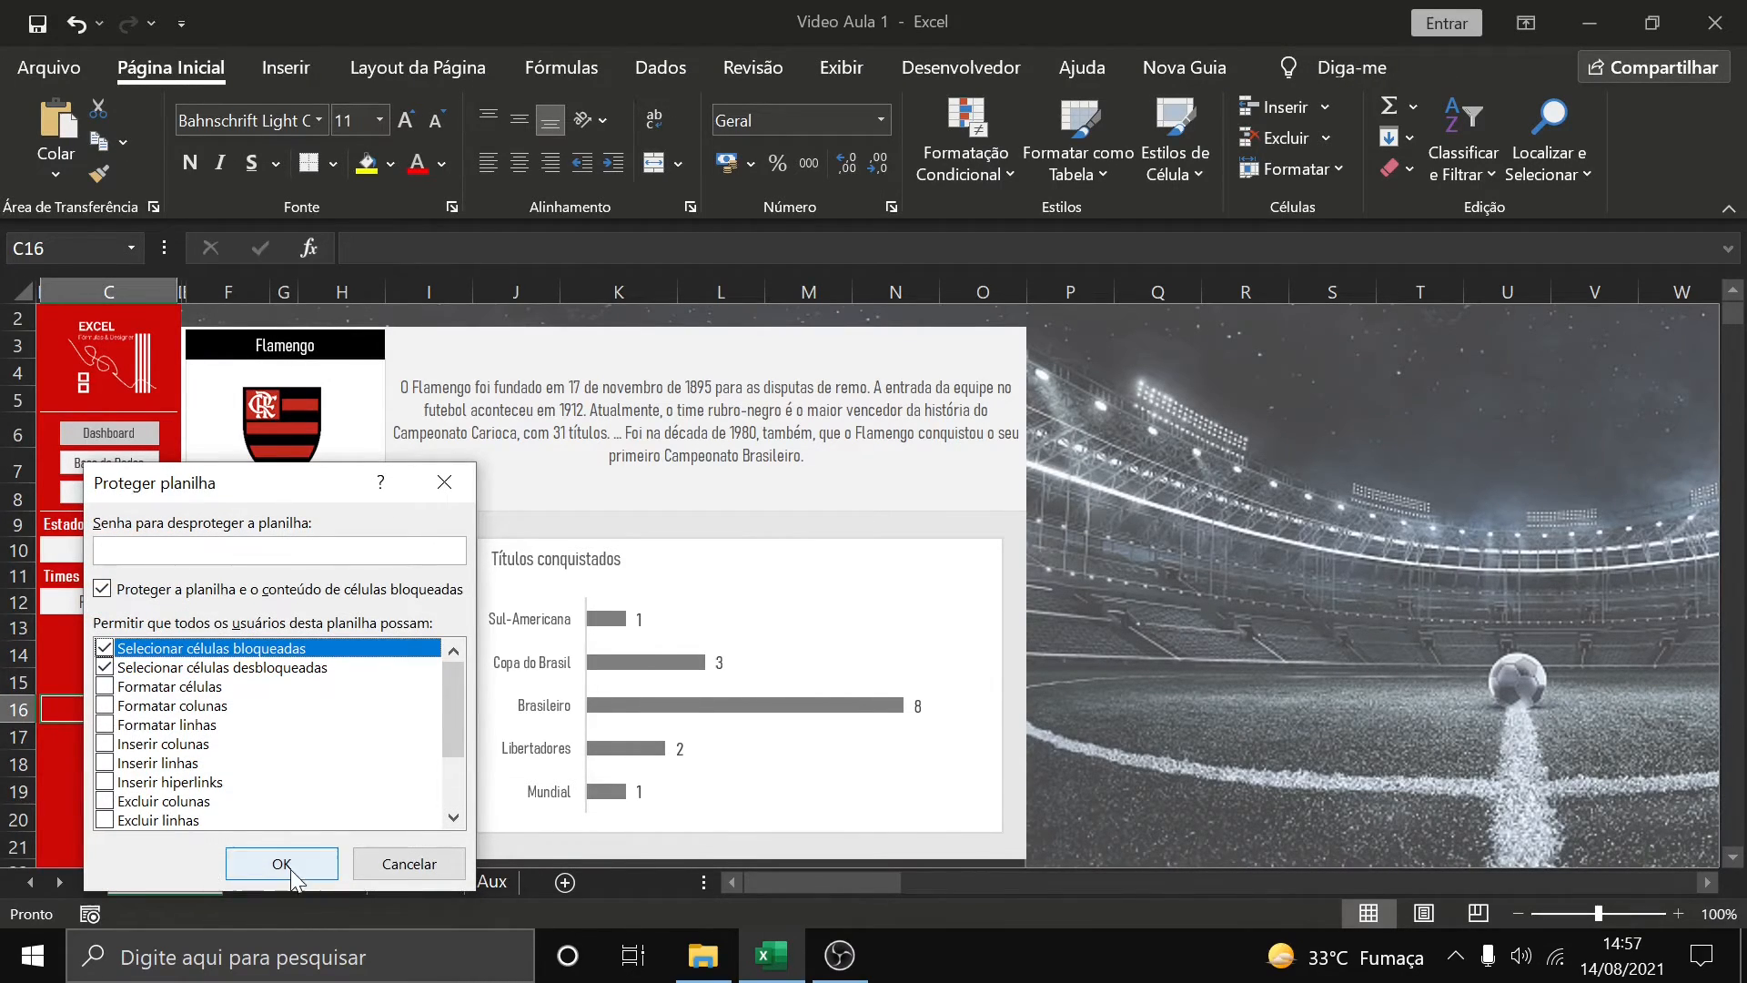
left_click(281, 855)
Test selecting locked cells on the protected dashboard, including the stadium value, and unprotect the sheet
left_click(132, 659)
left_click(328, 530)
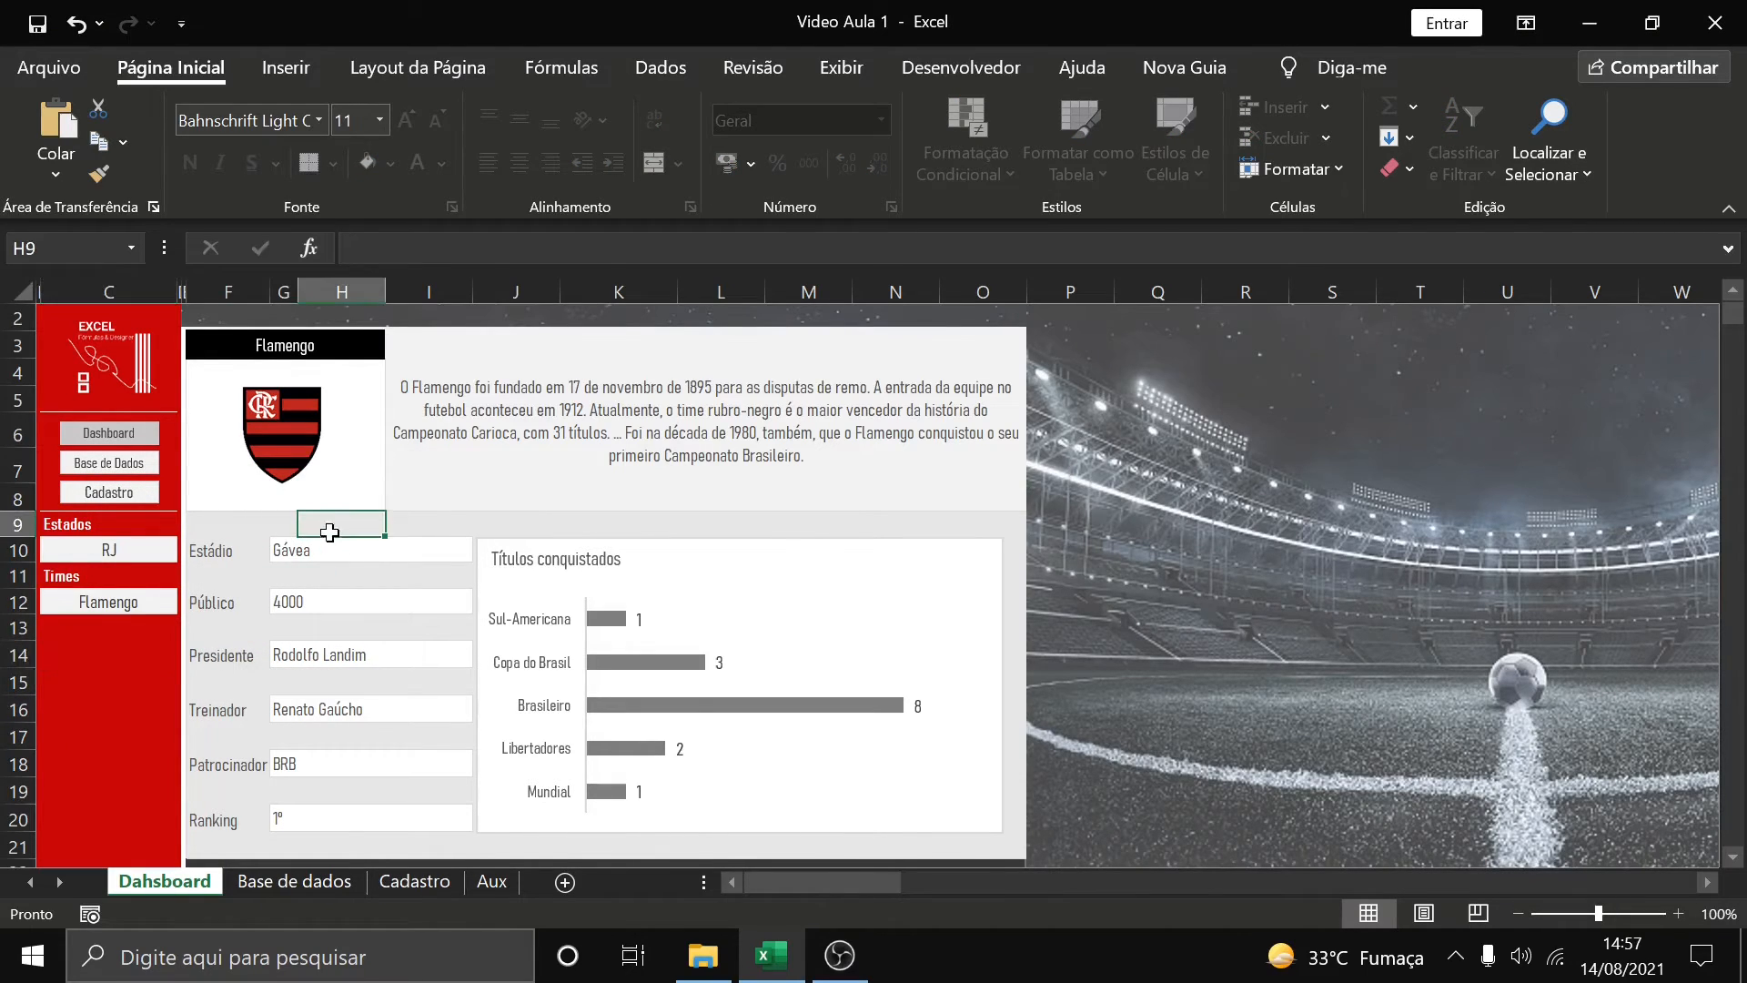
left_click(423, 551)
right_click(191, 878)
left_click(306, 692)
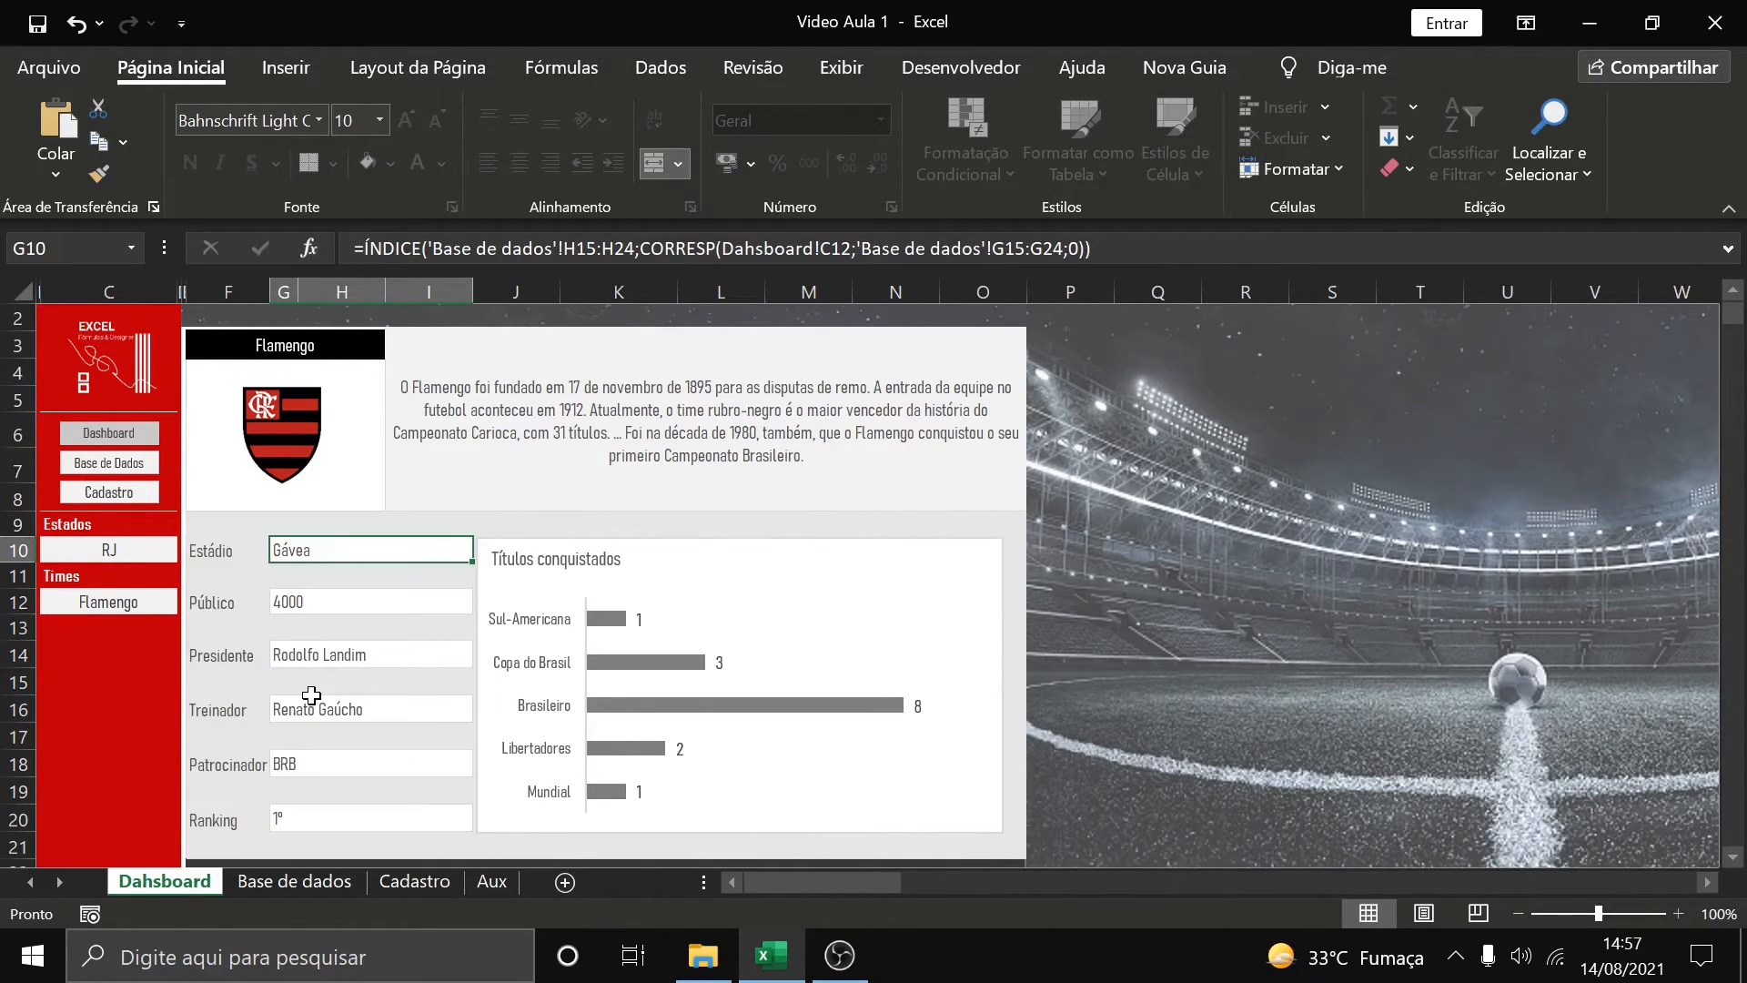
Protect the Dahsboard sheet without a password, allowing only unlocked cells to be selected
right_click(162, 881)
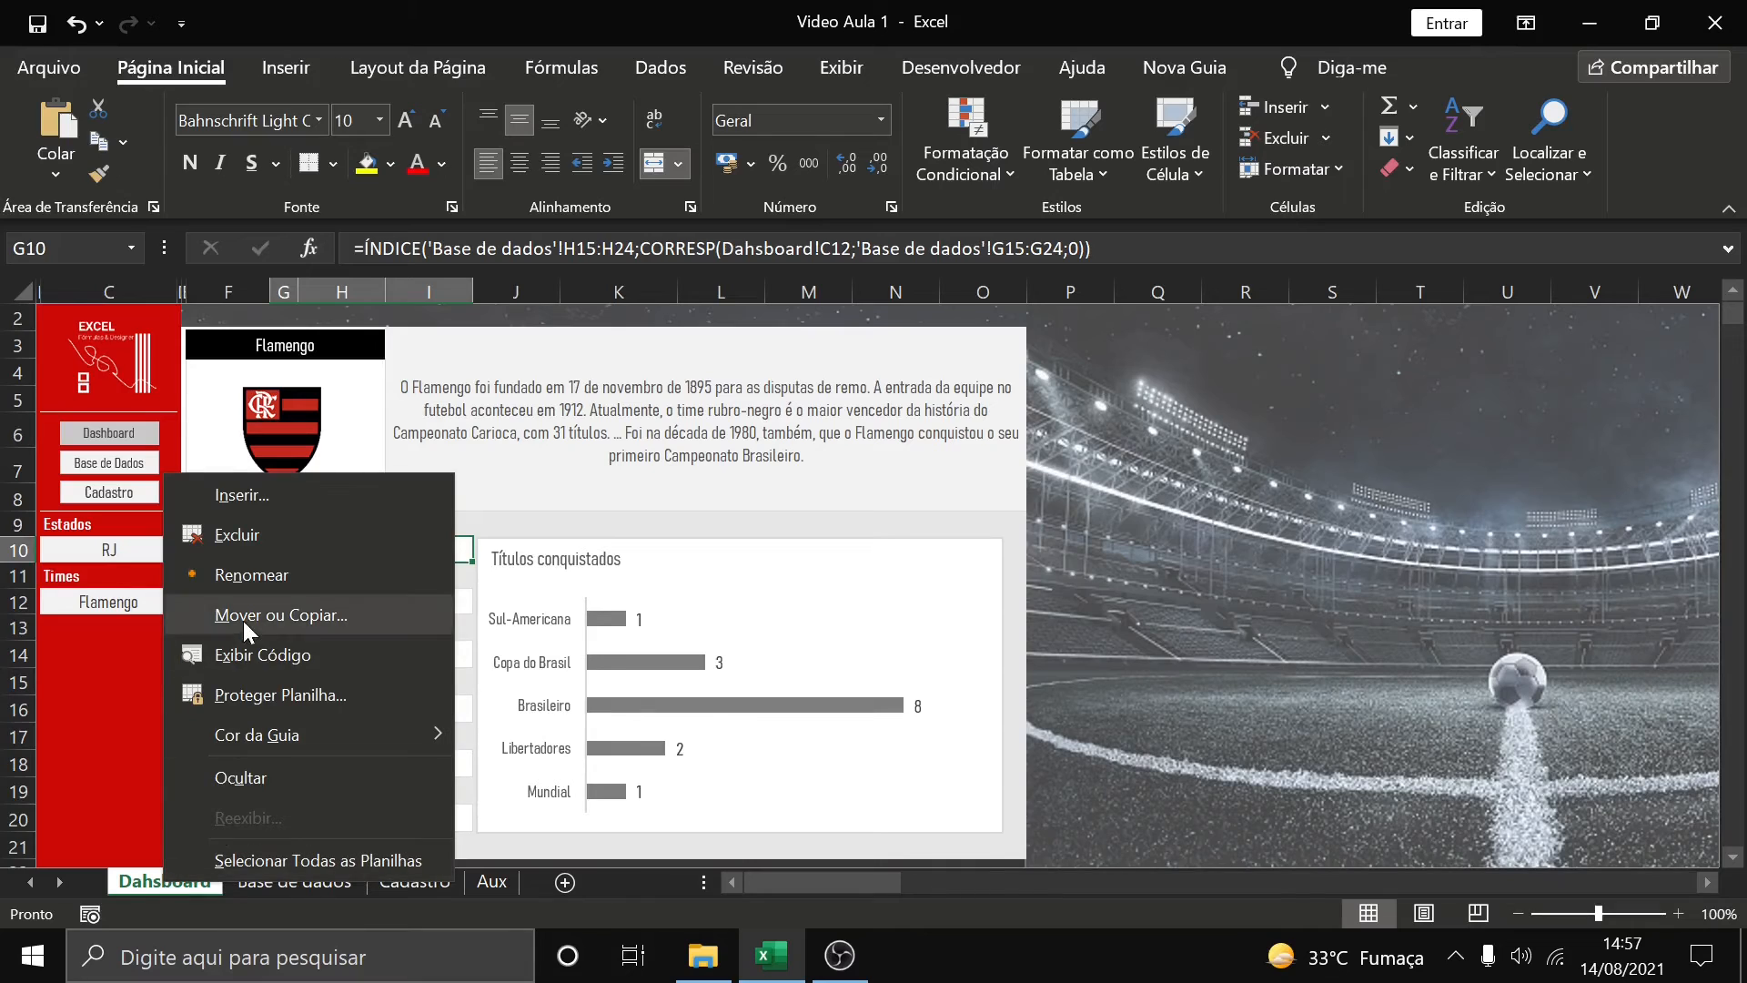
left_click(251, 694)
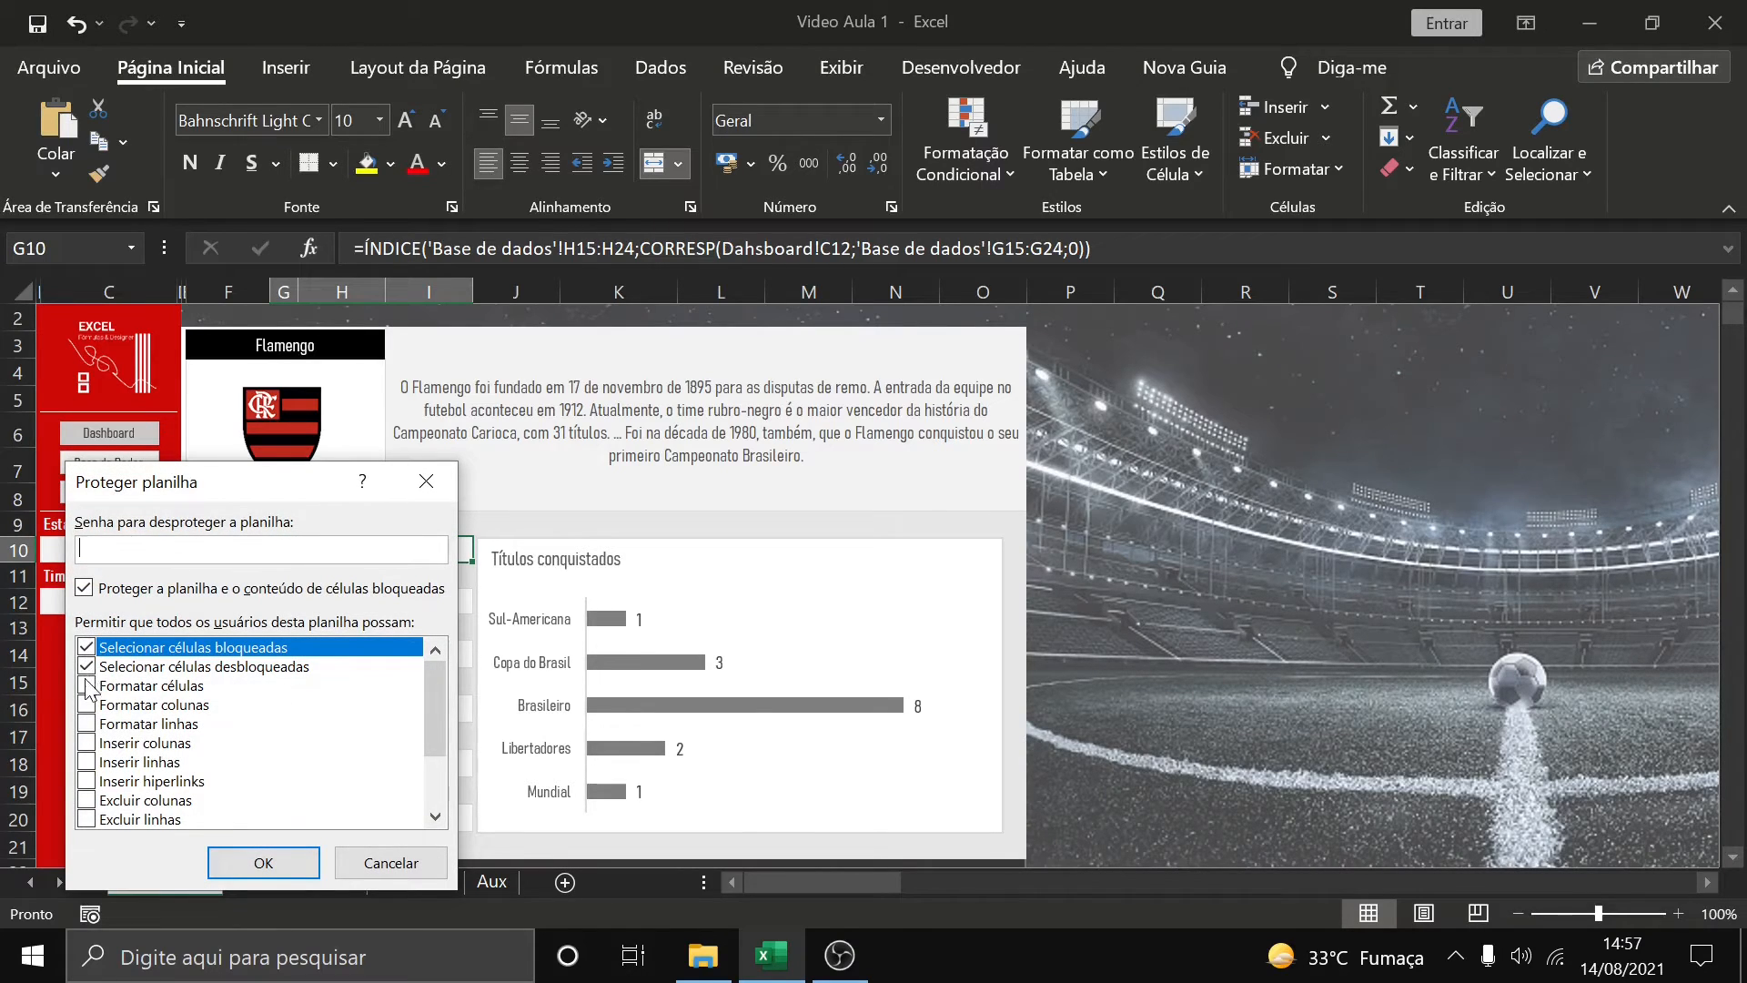
left_click(263, 862)
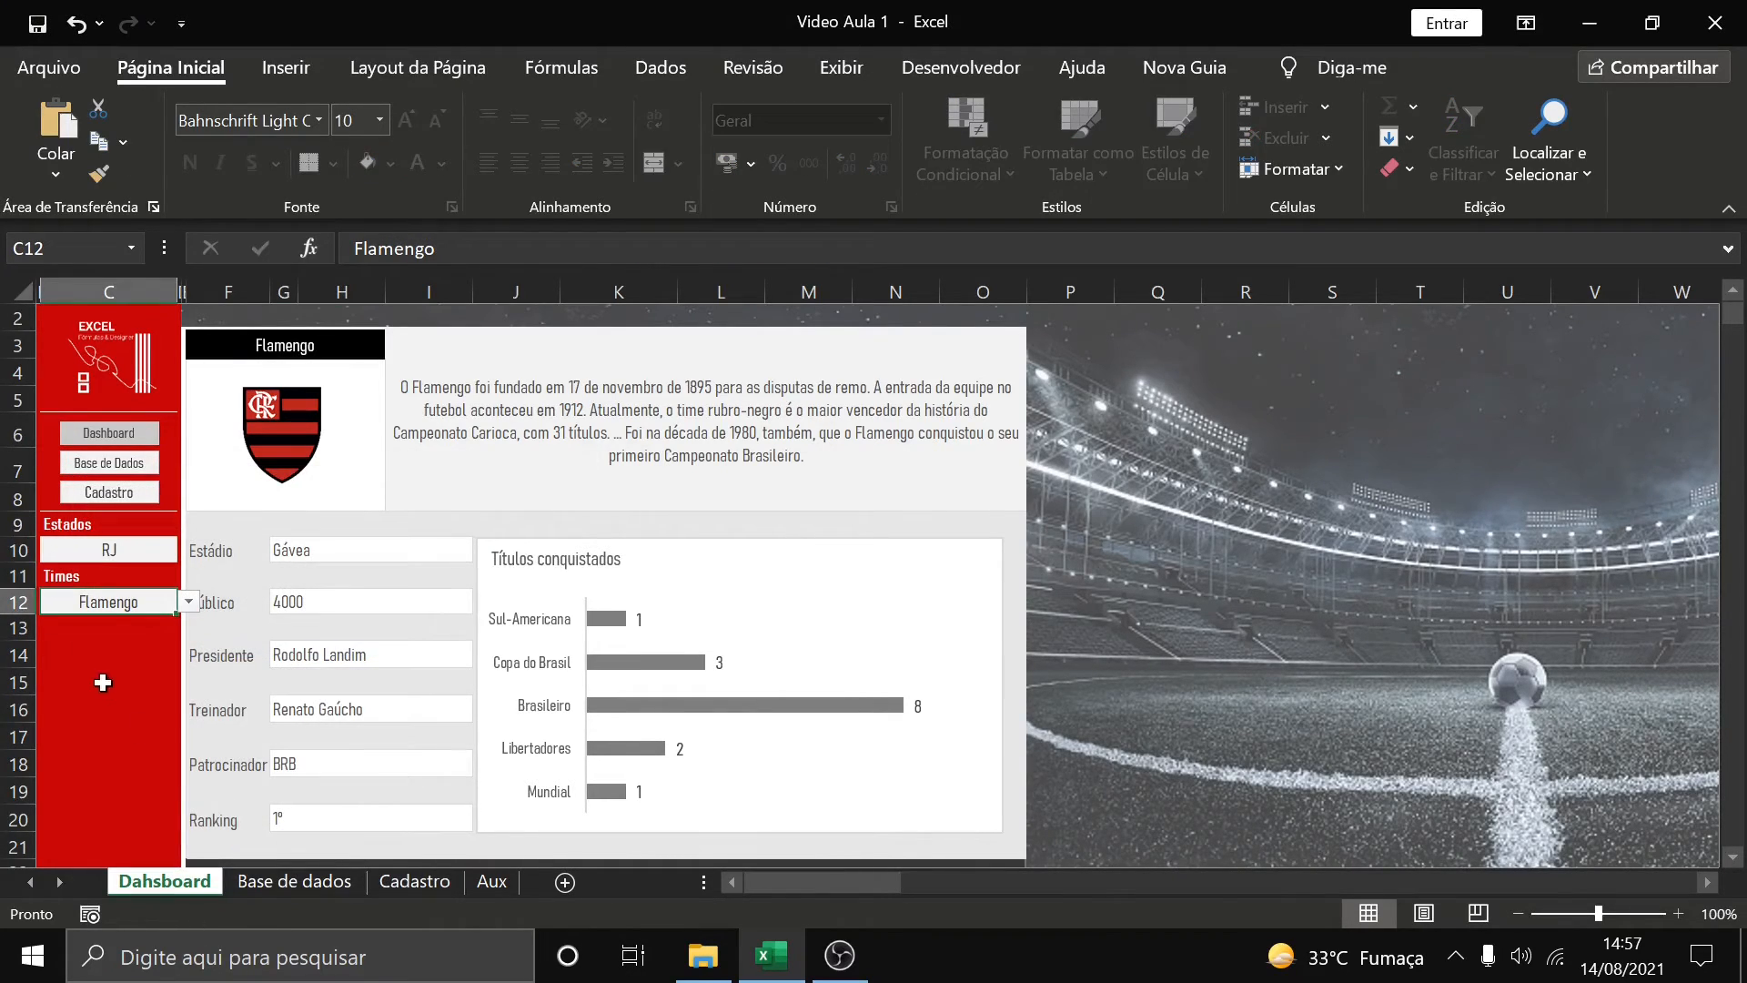
Test the selectors by choosing the team Vasco da Gama and the state SP, and cycle through the selectable cells
left_click(188, 602)
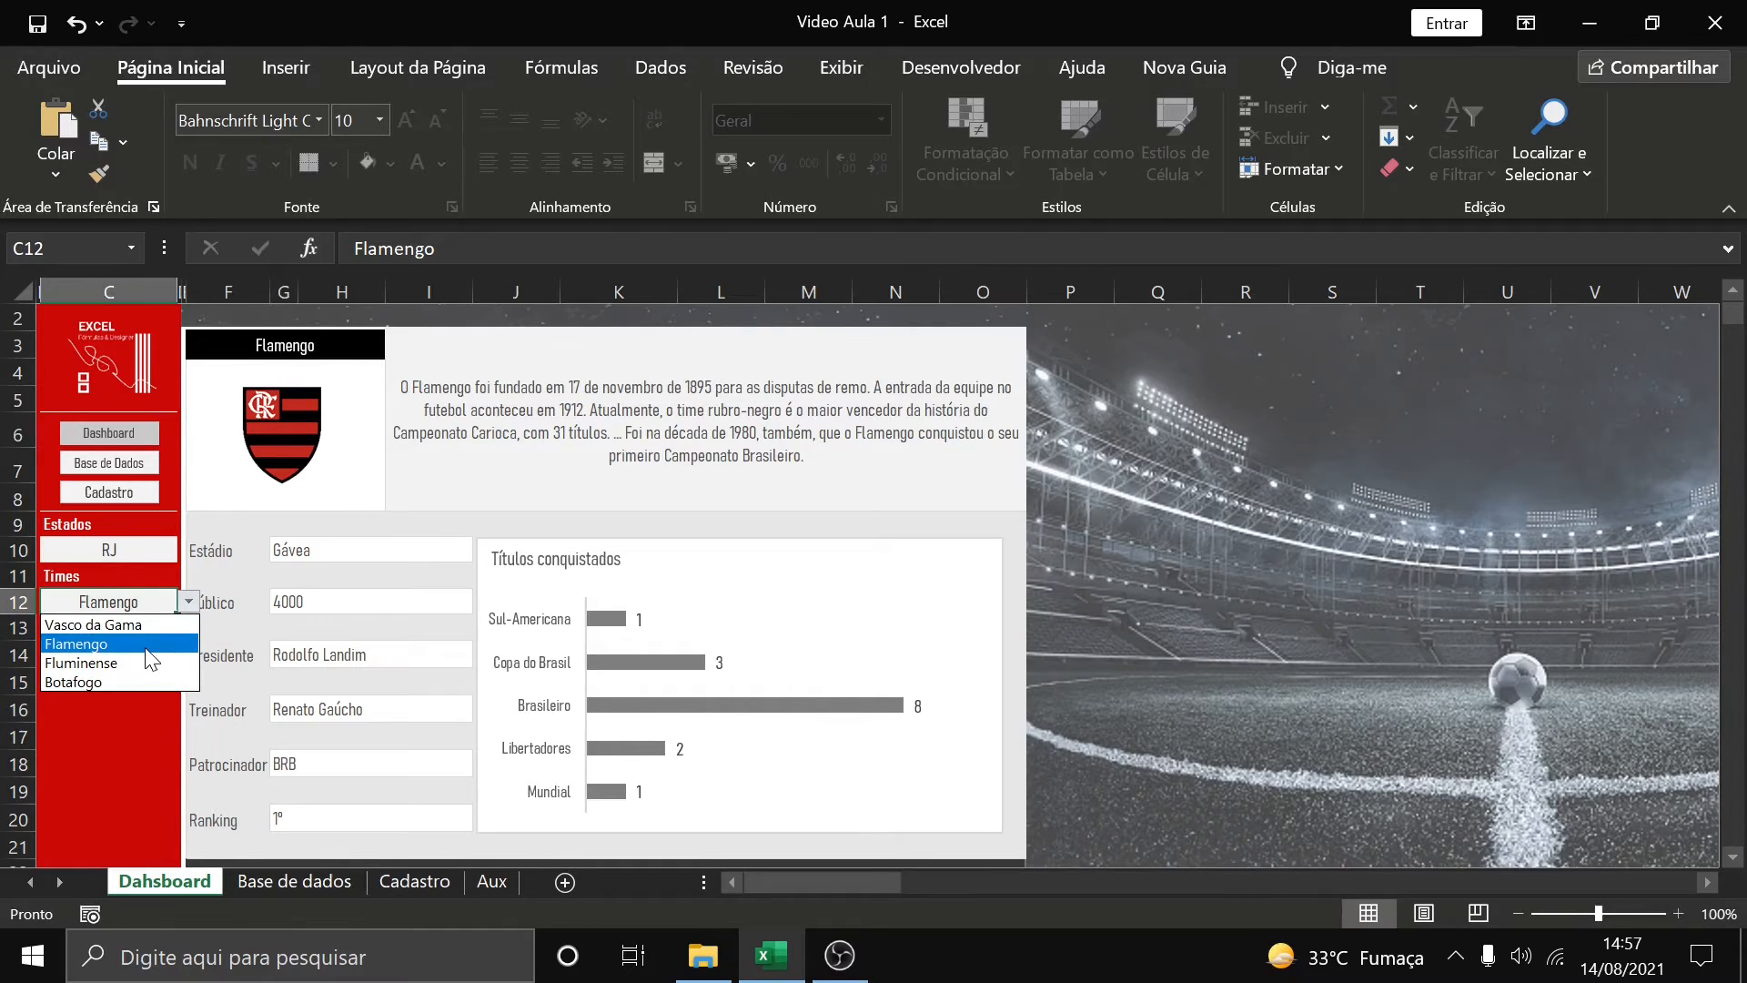
left_click(96, 624)
left_click(137, 544)
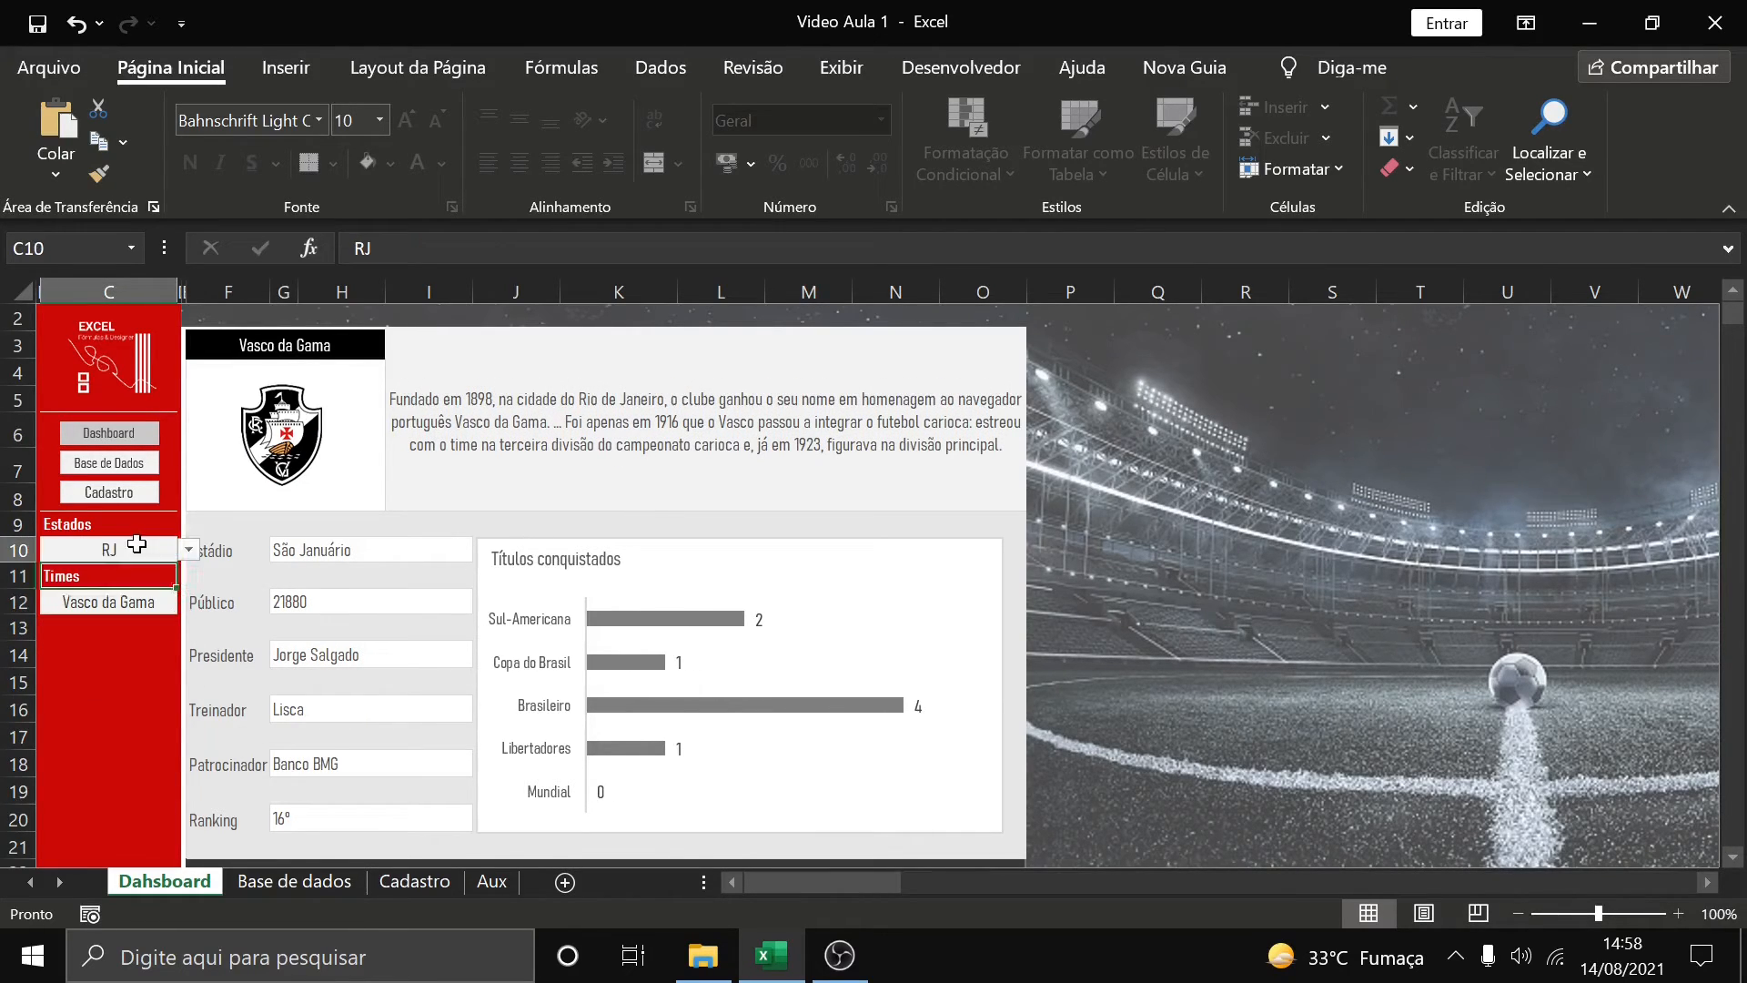
left_click(188, 549)
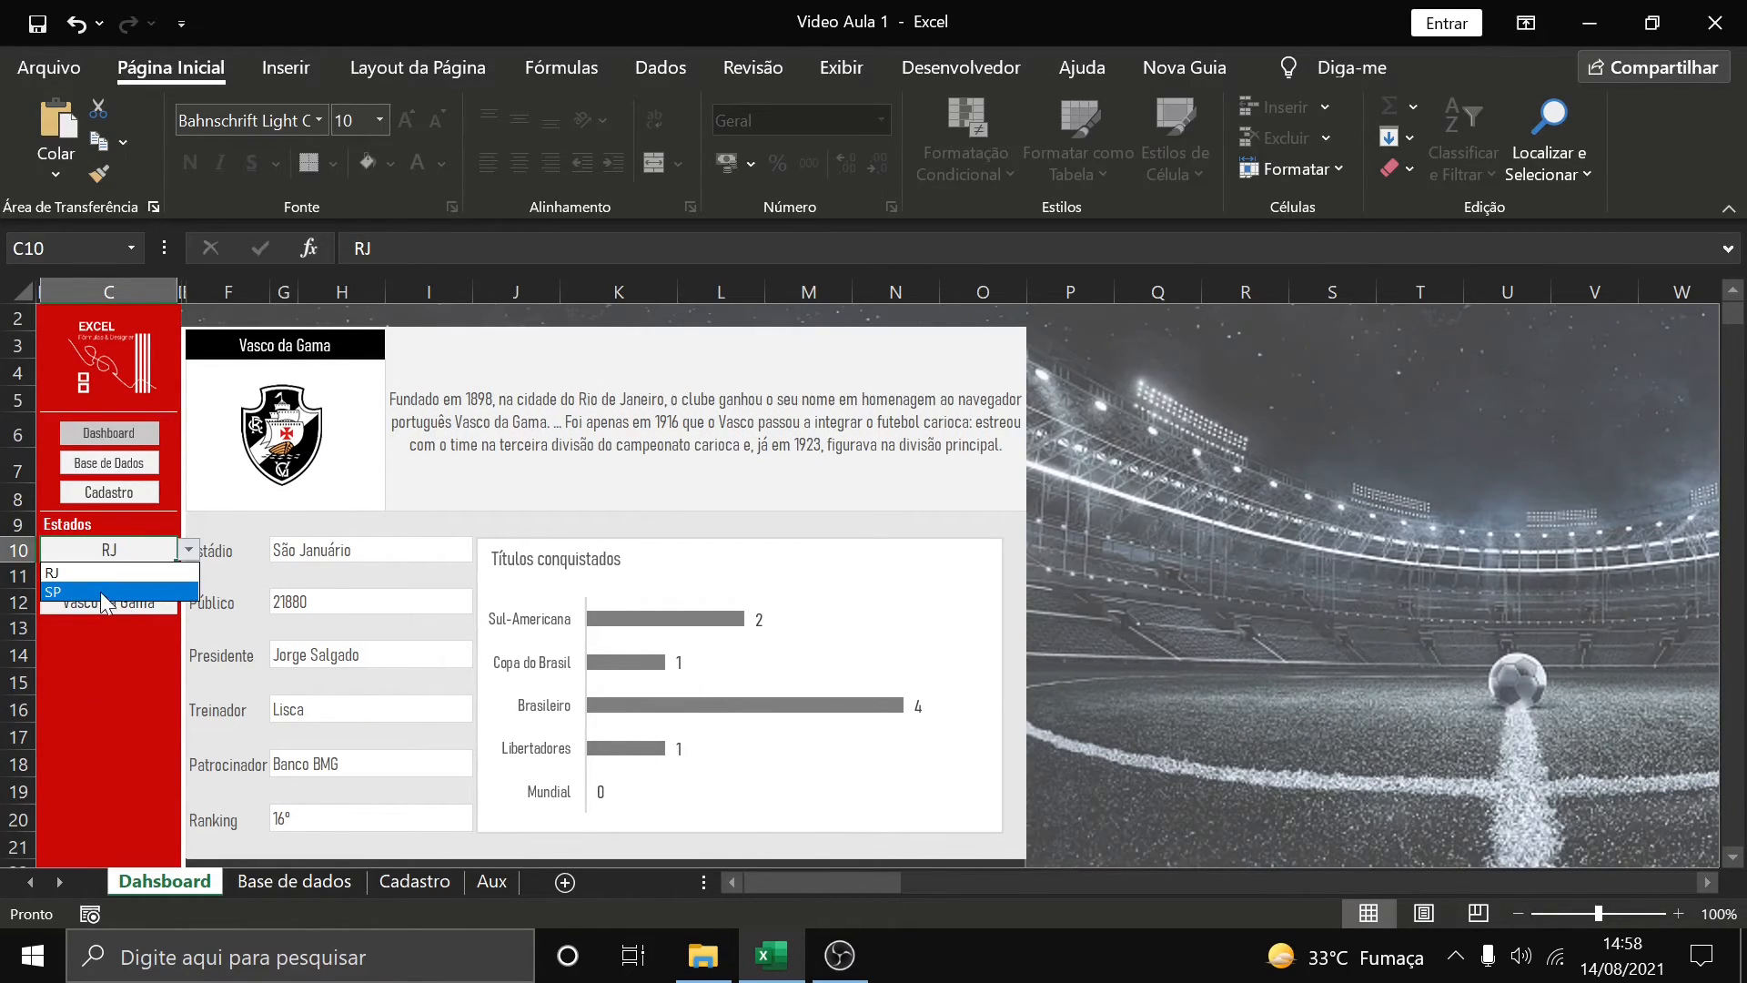
left_click(102, 592)
key("Tab")
key("Tab")
key("Tab")
key("Tab")
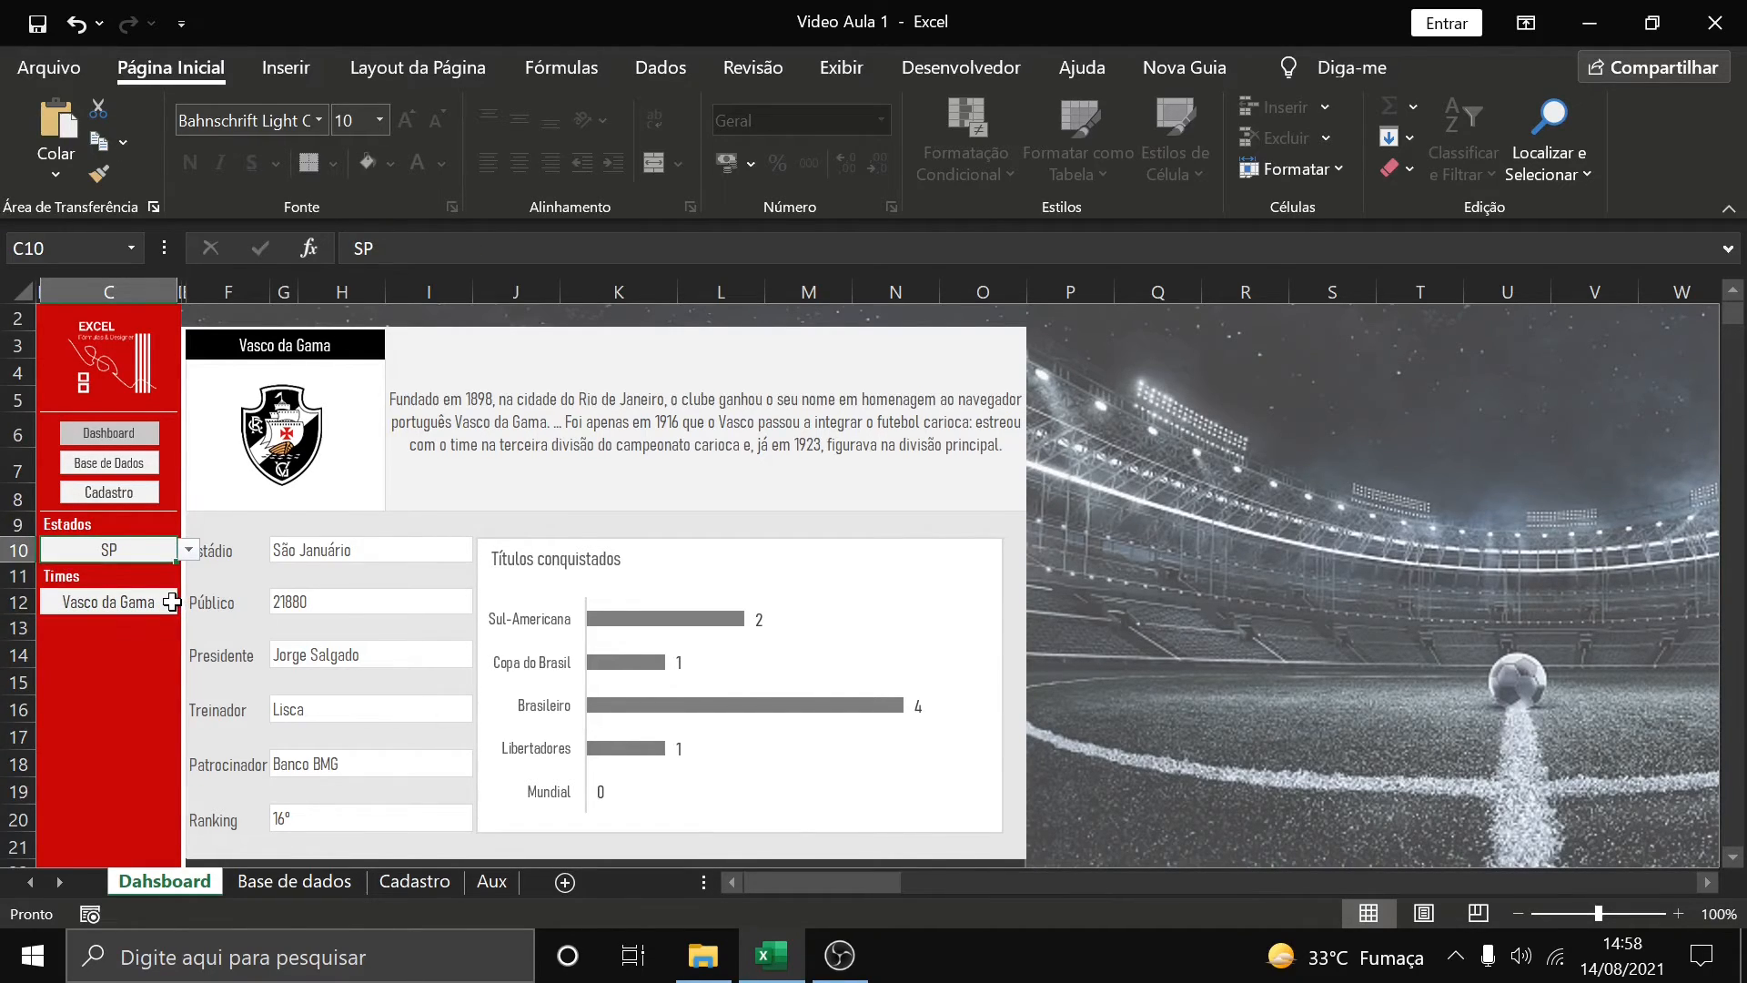
Set the state selector to RJ and the team selector to Flamengo
left_click(188, 550)
left_click(146, 573)
left_click(164, 599)
left_click(189, 602)
left_click(82, 643)
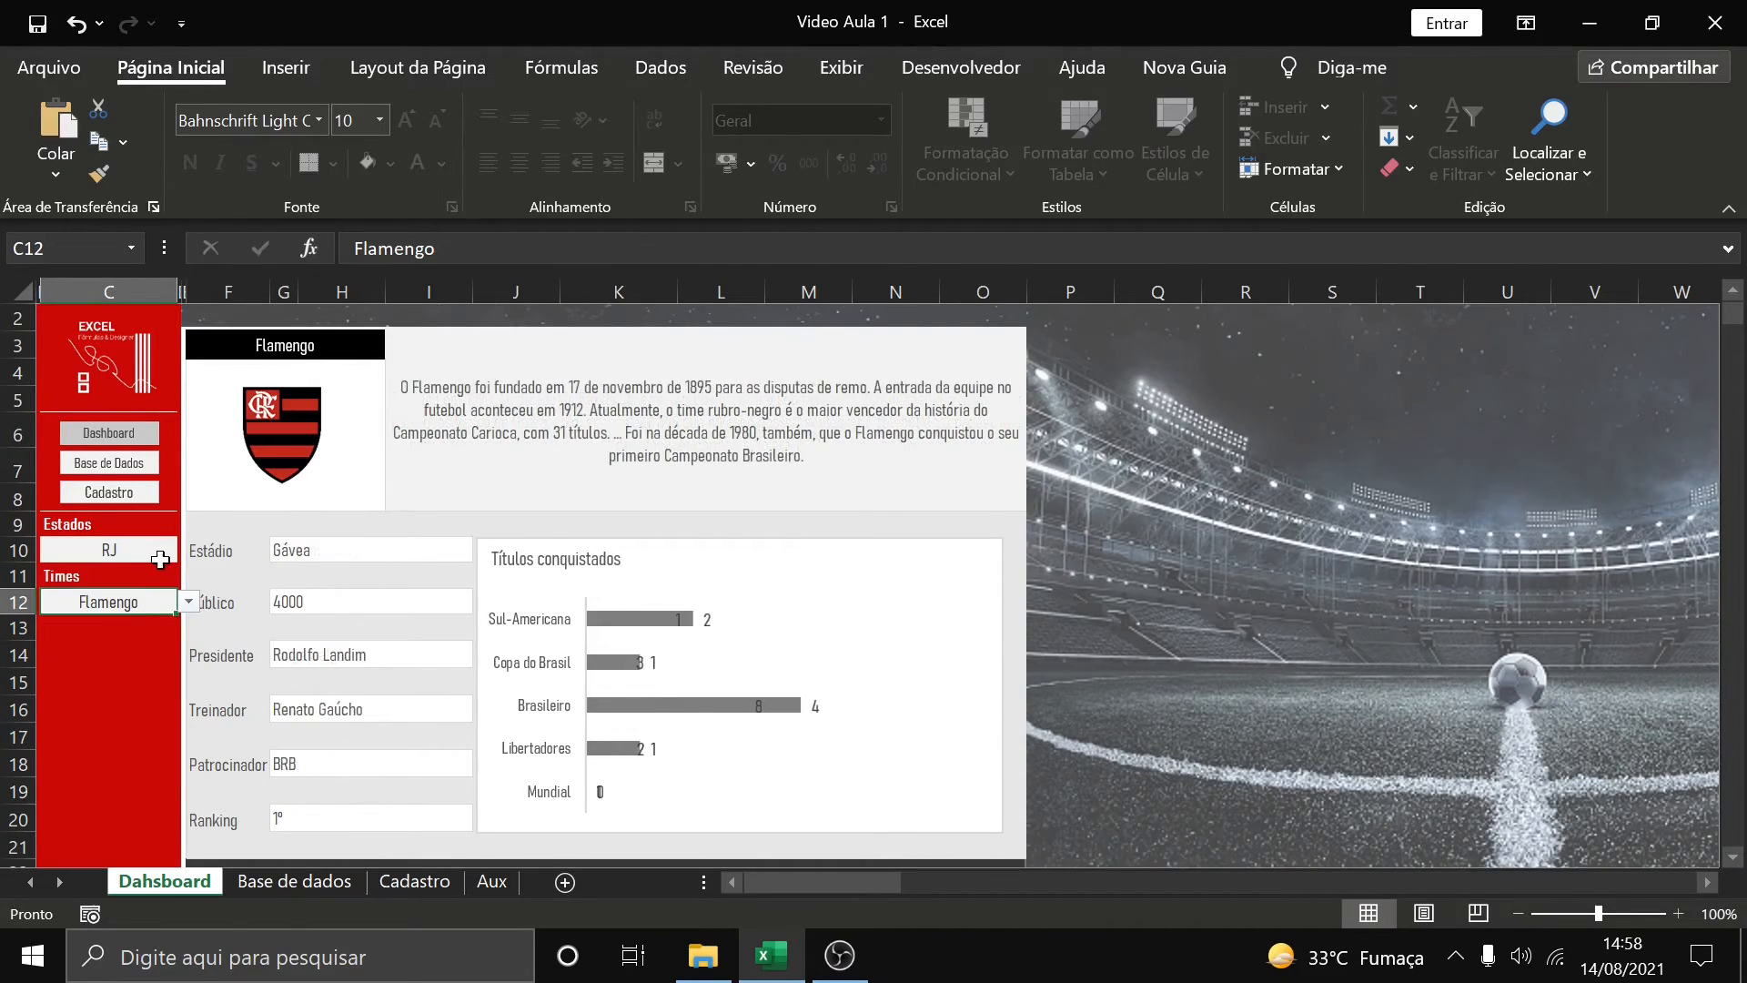
Switch the dashboard to the state SP and the team Corinthians
key("Tab")
left_click(188, 550)
left_click(109, 592)
left_click(164, 600)
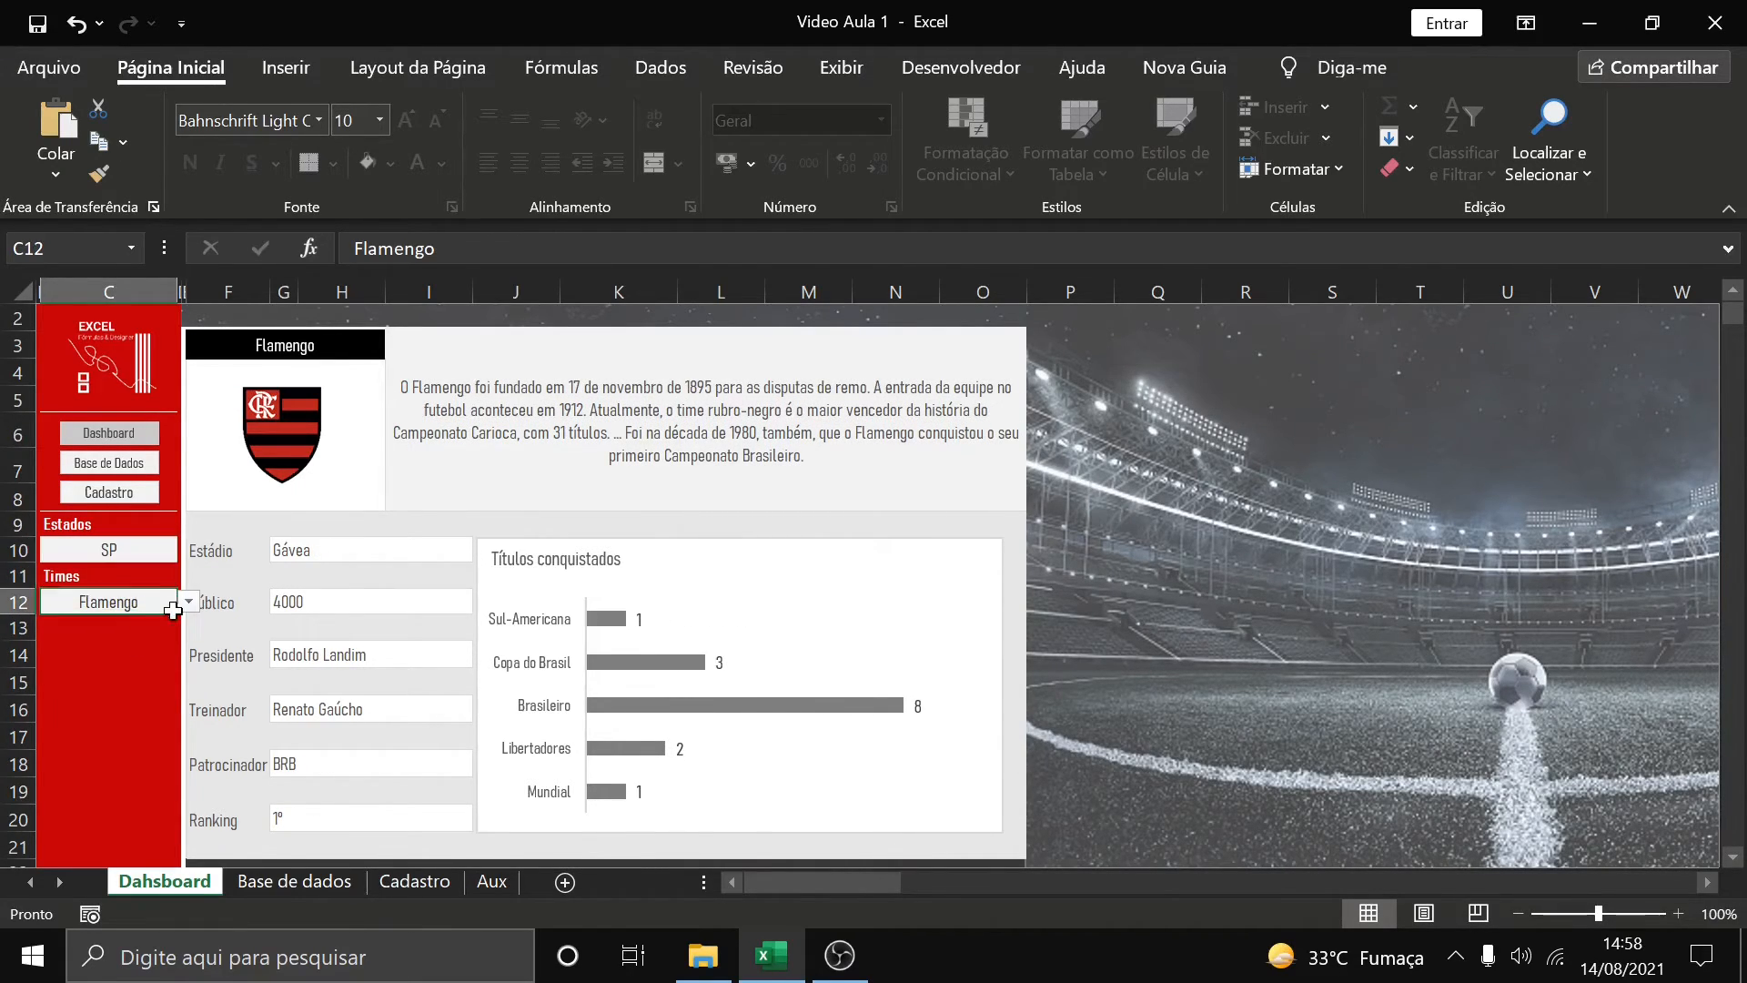
left_click(189, 602)
left_click(81, 643)
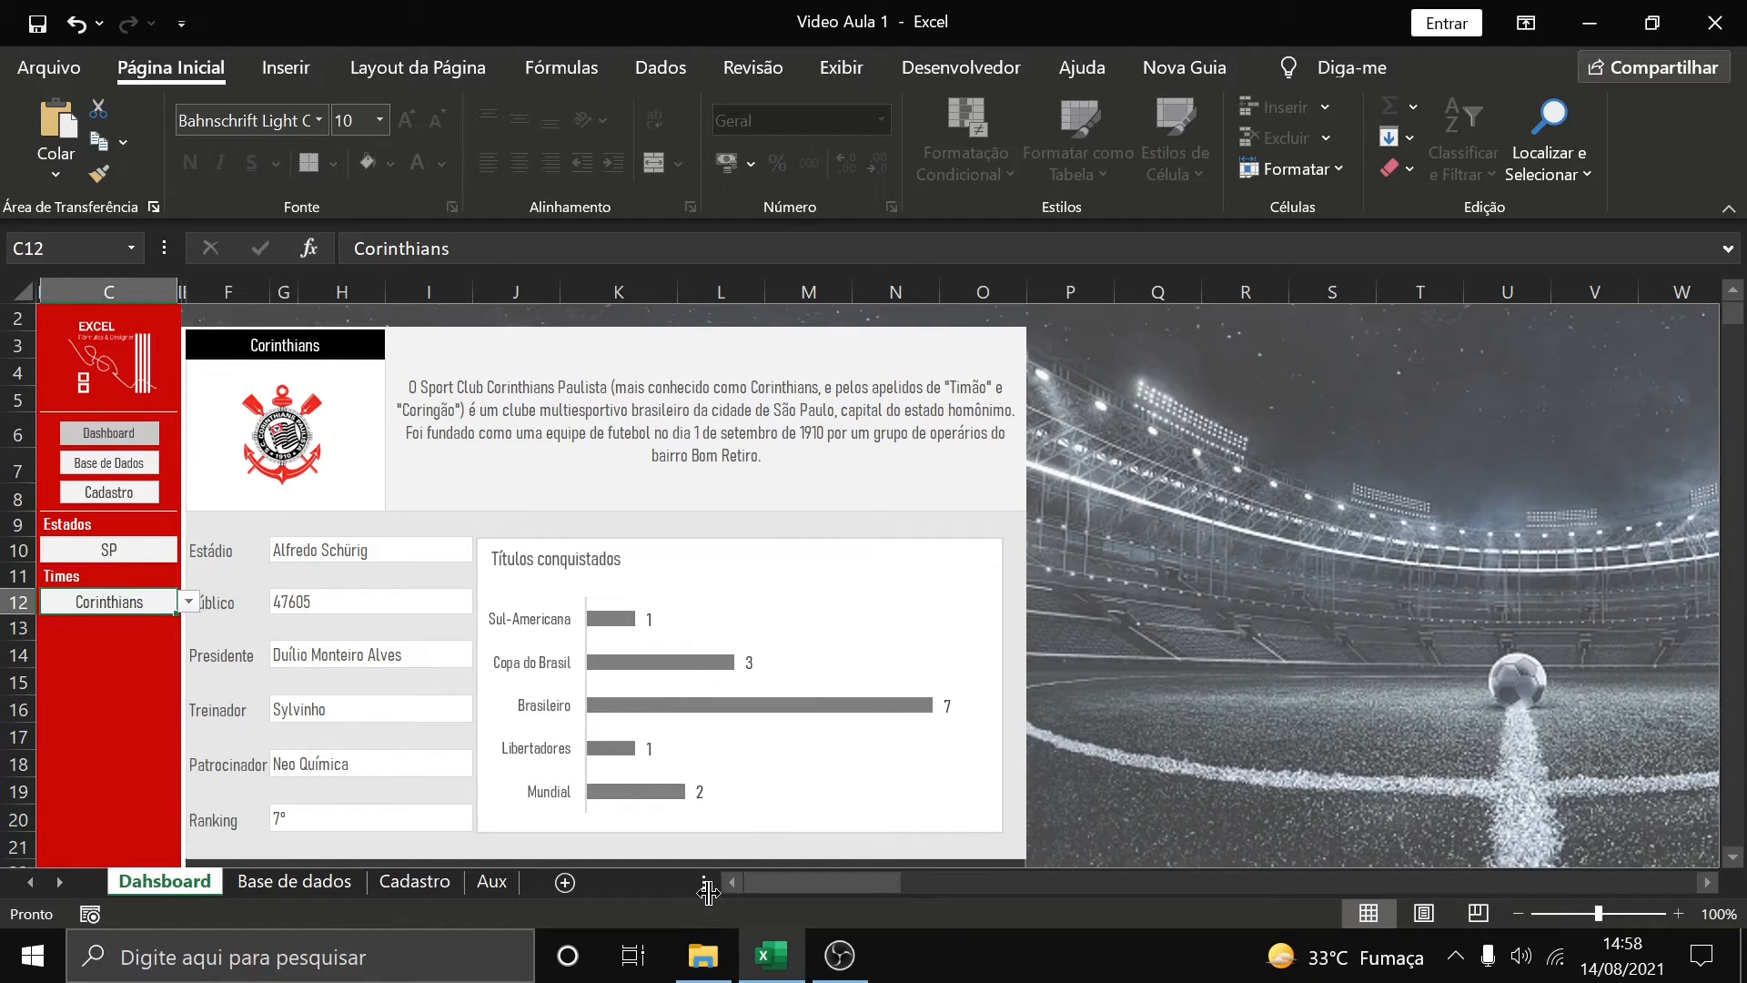
Widen the horizontal scroll bar across the full window width so that it covers the sheet tabs
left_click_drag(706, 885, 9, 883)
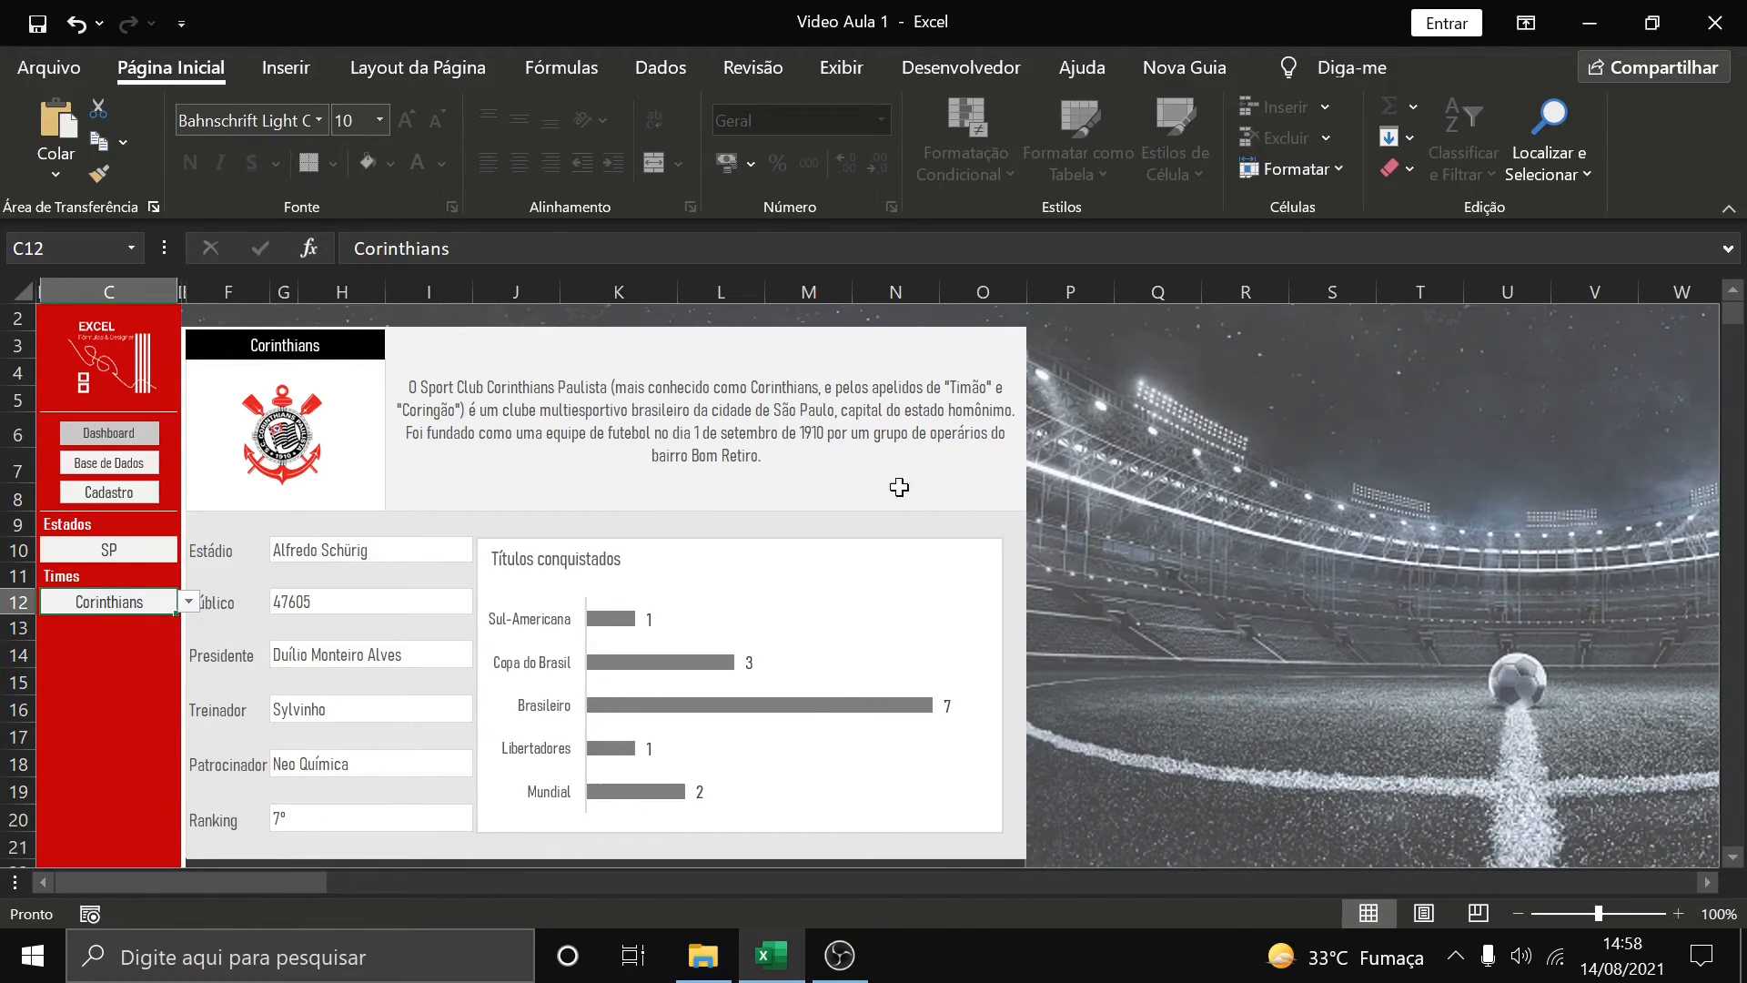
Return the dashboard to the state RJ and the team Flamengo
left_click(136, 550)
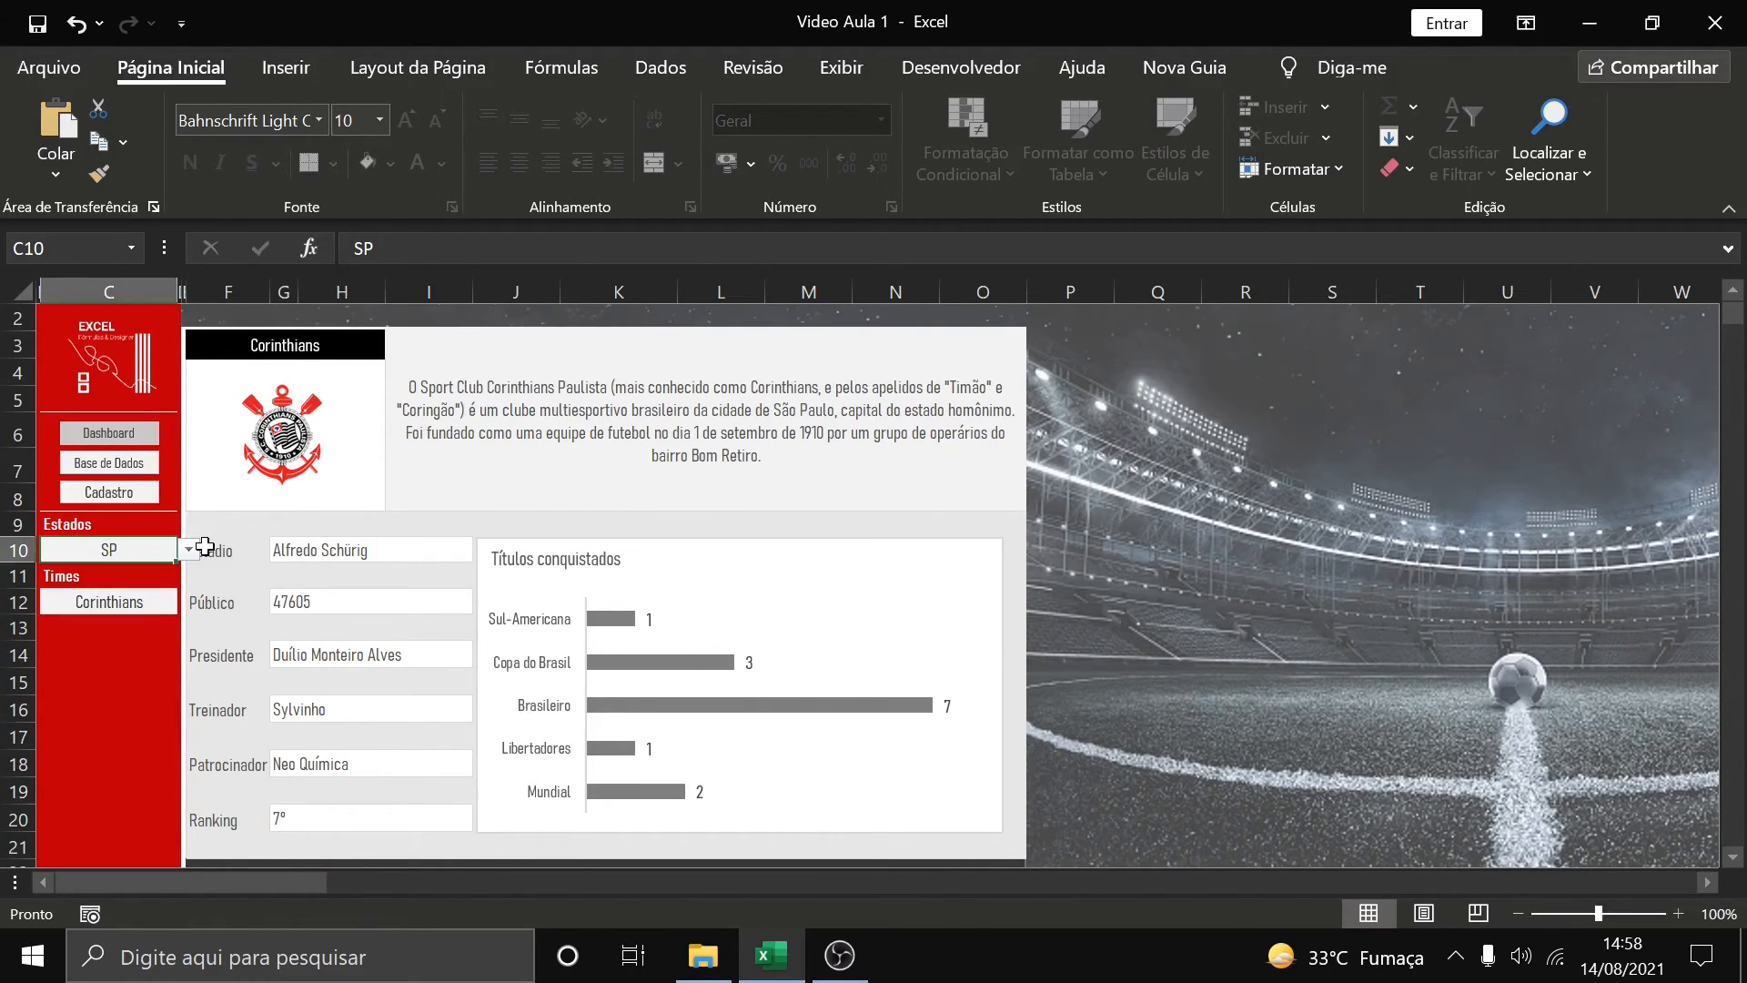
left_click(188, 549)
left_click(91, 570)
left_click(164, 605)
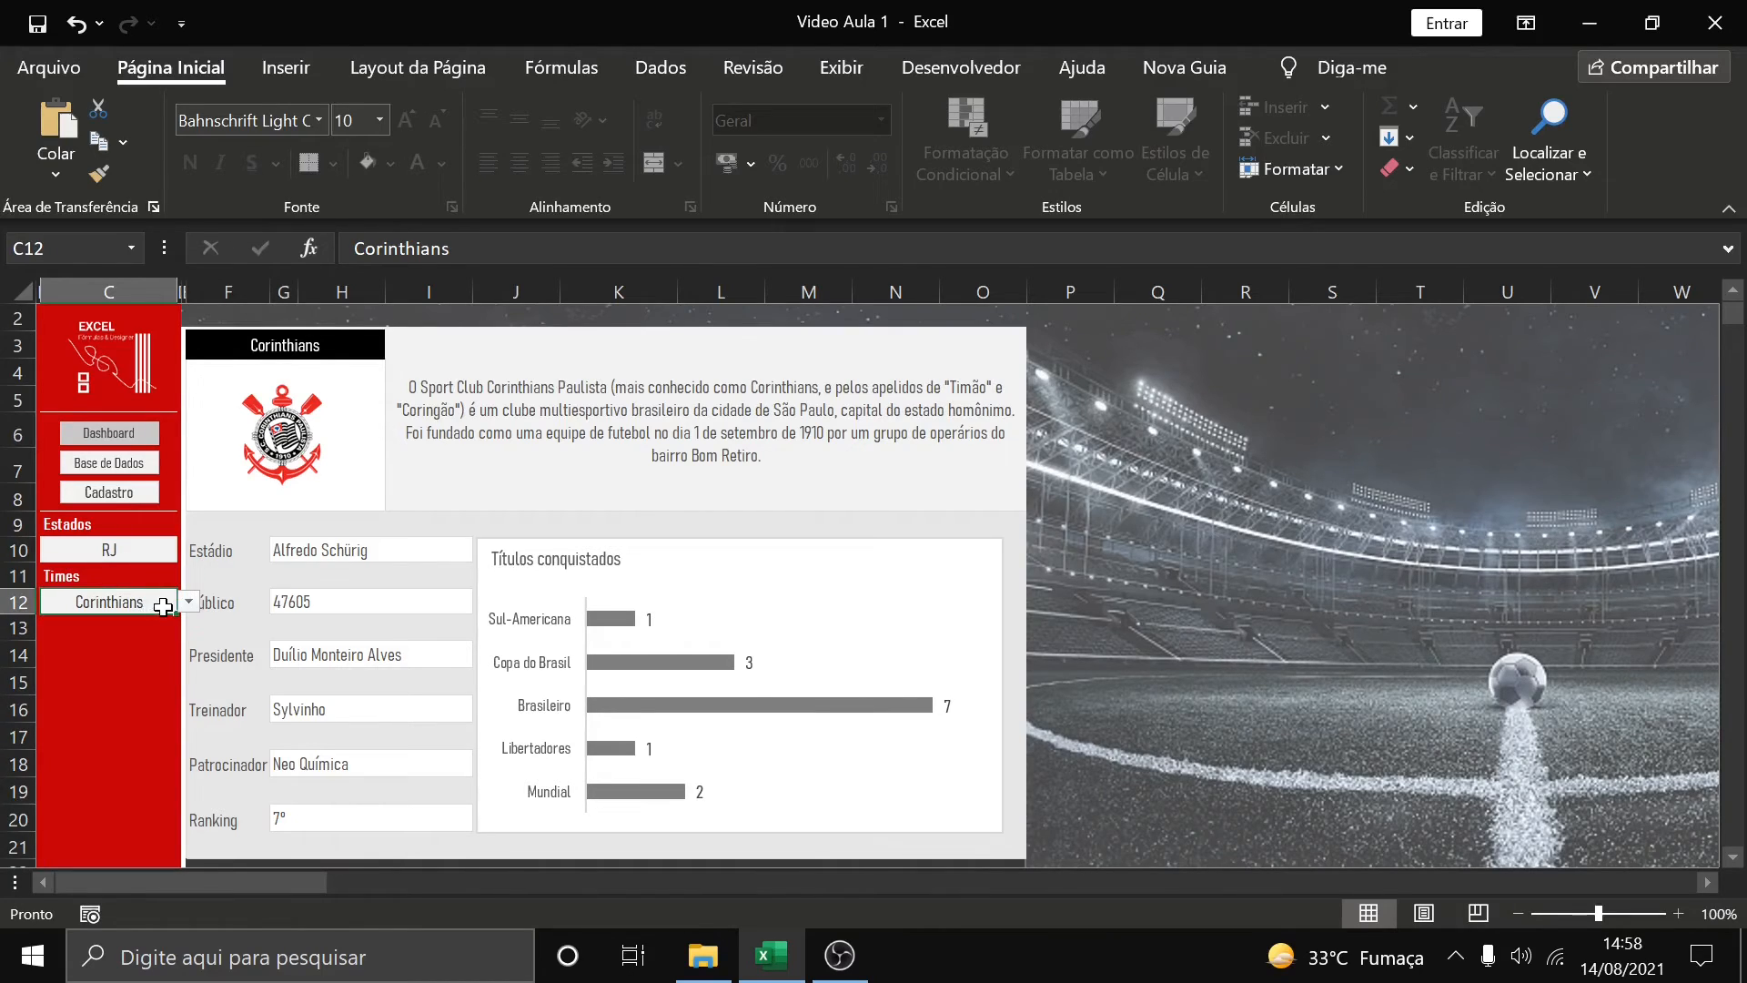
left_click(188, 601)
left_click(82, 635)
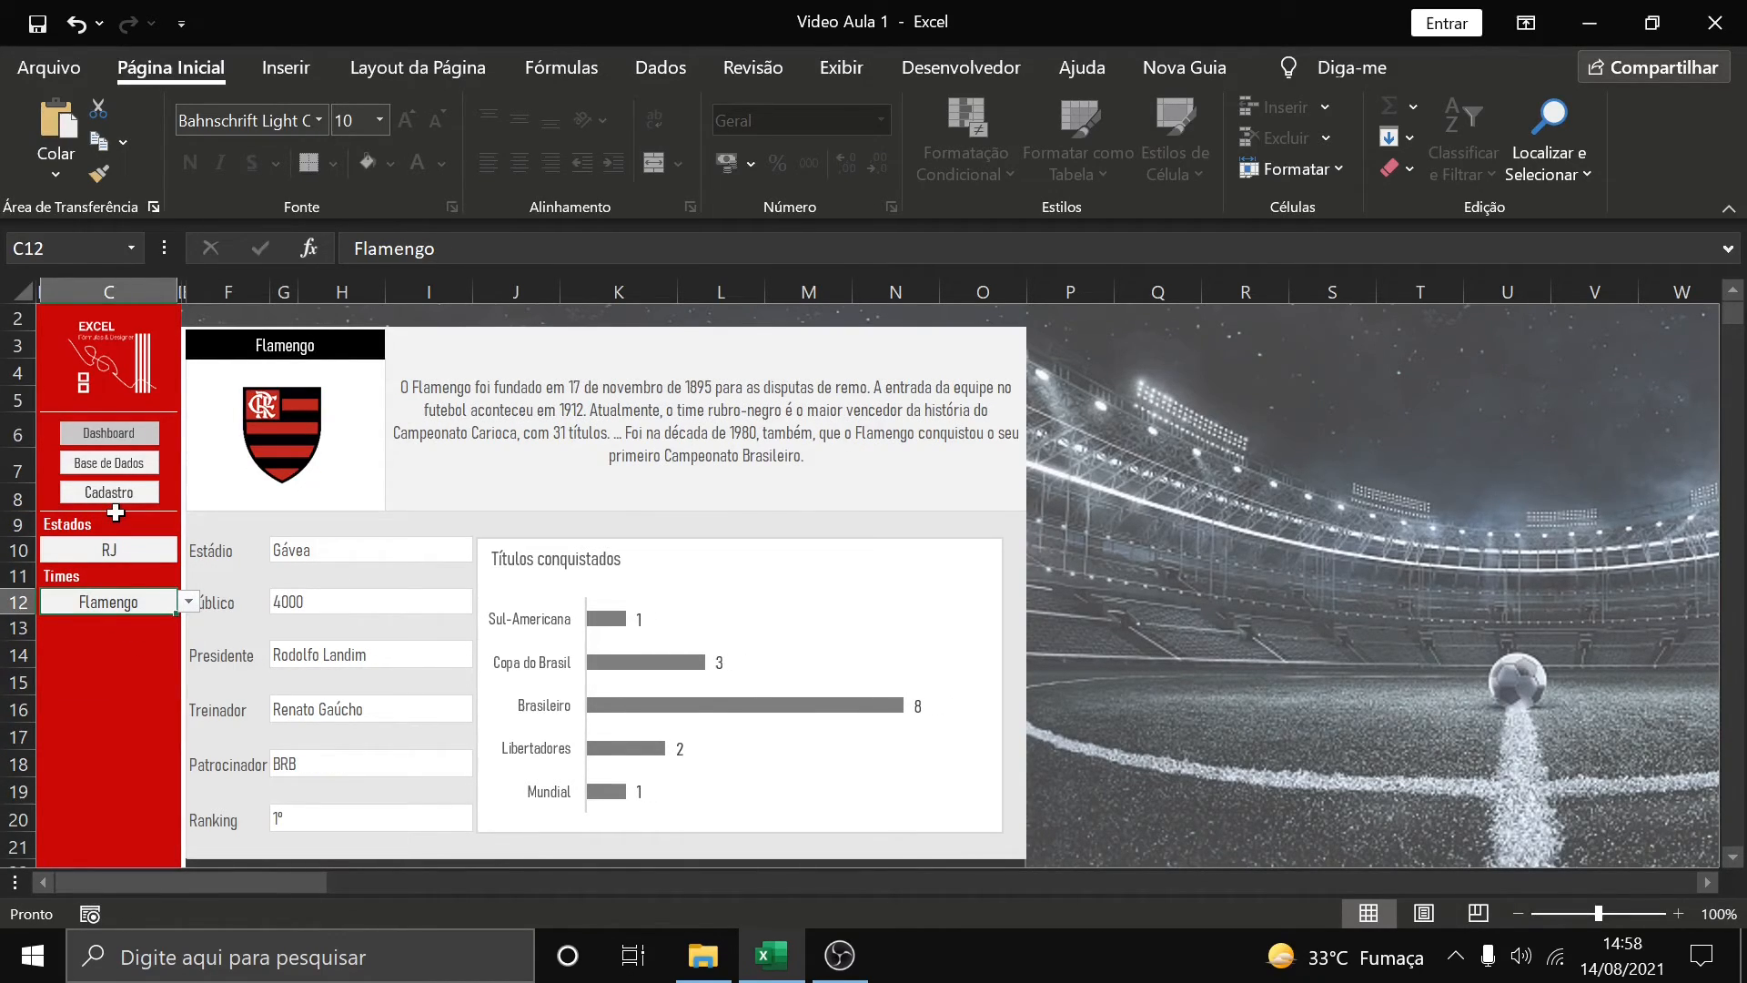
Test the sidebar navigation by visiting the Base de Dados and Cadastro sheets and returning to the Dashboard
left_click(120, 463)
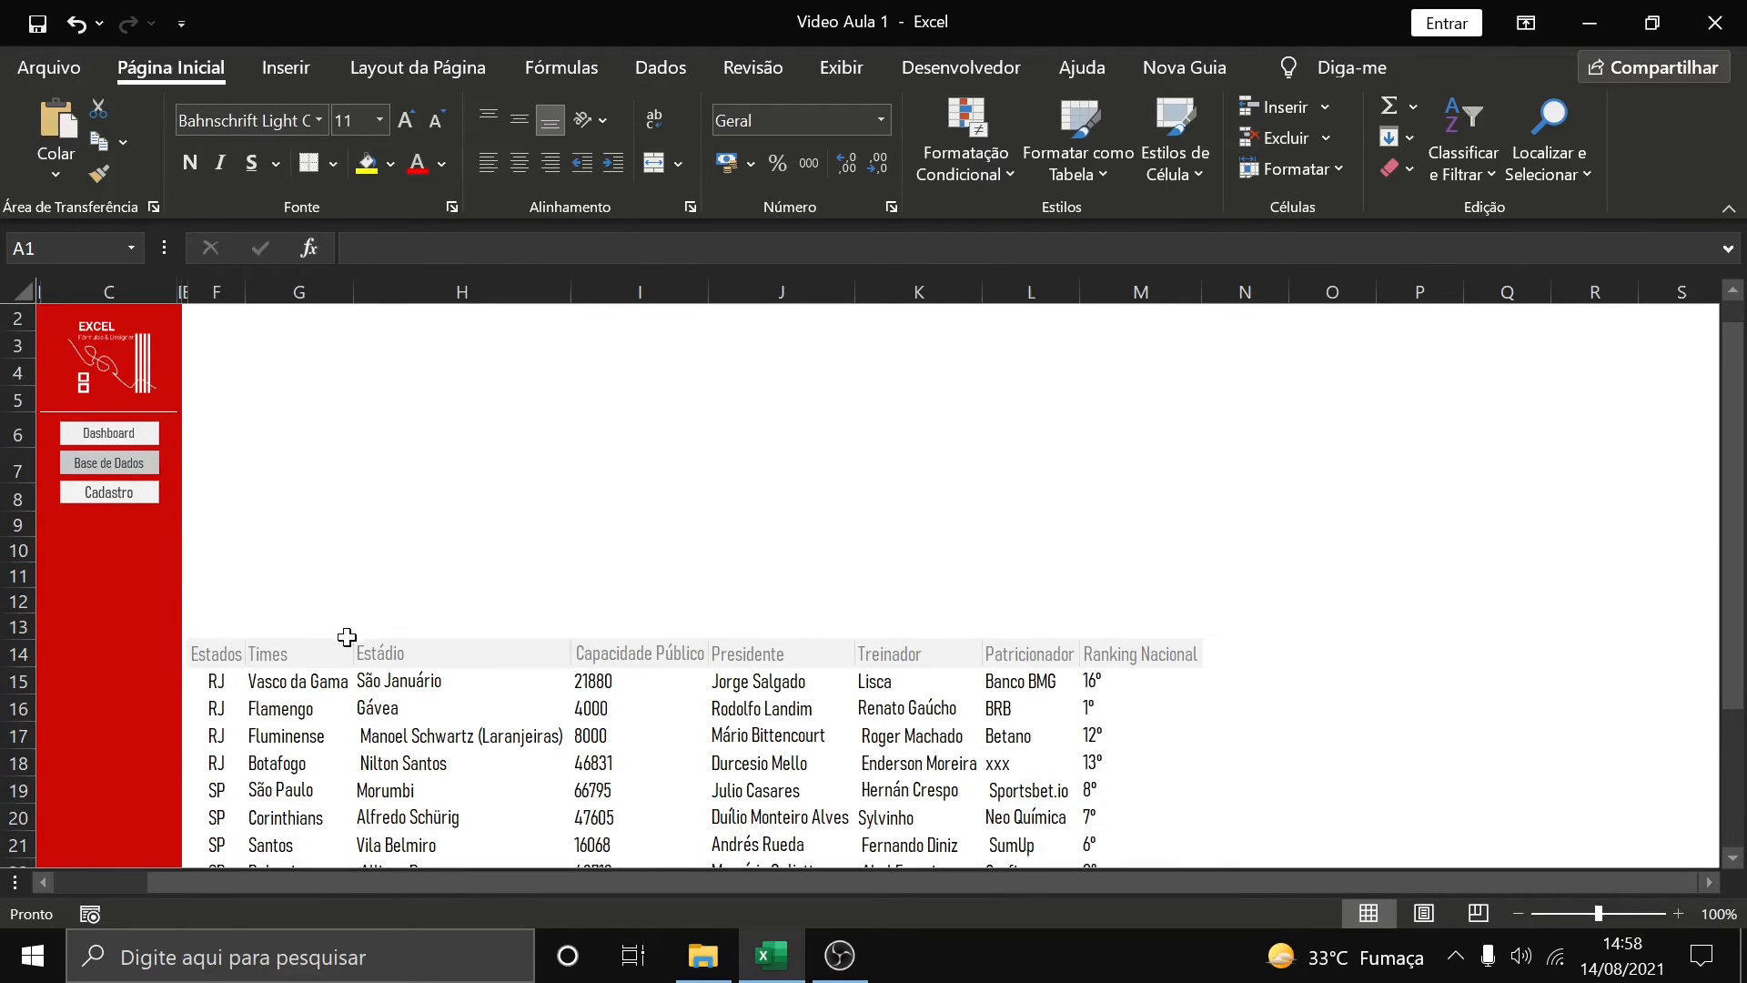
left_click(111, 503)
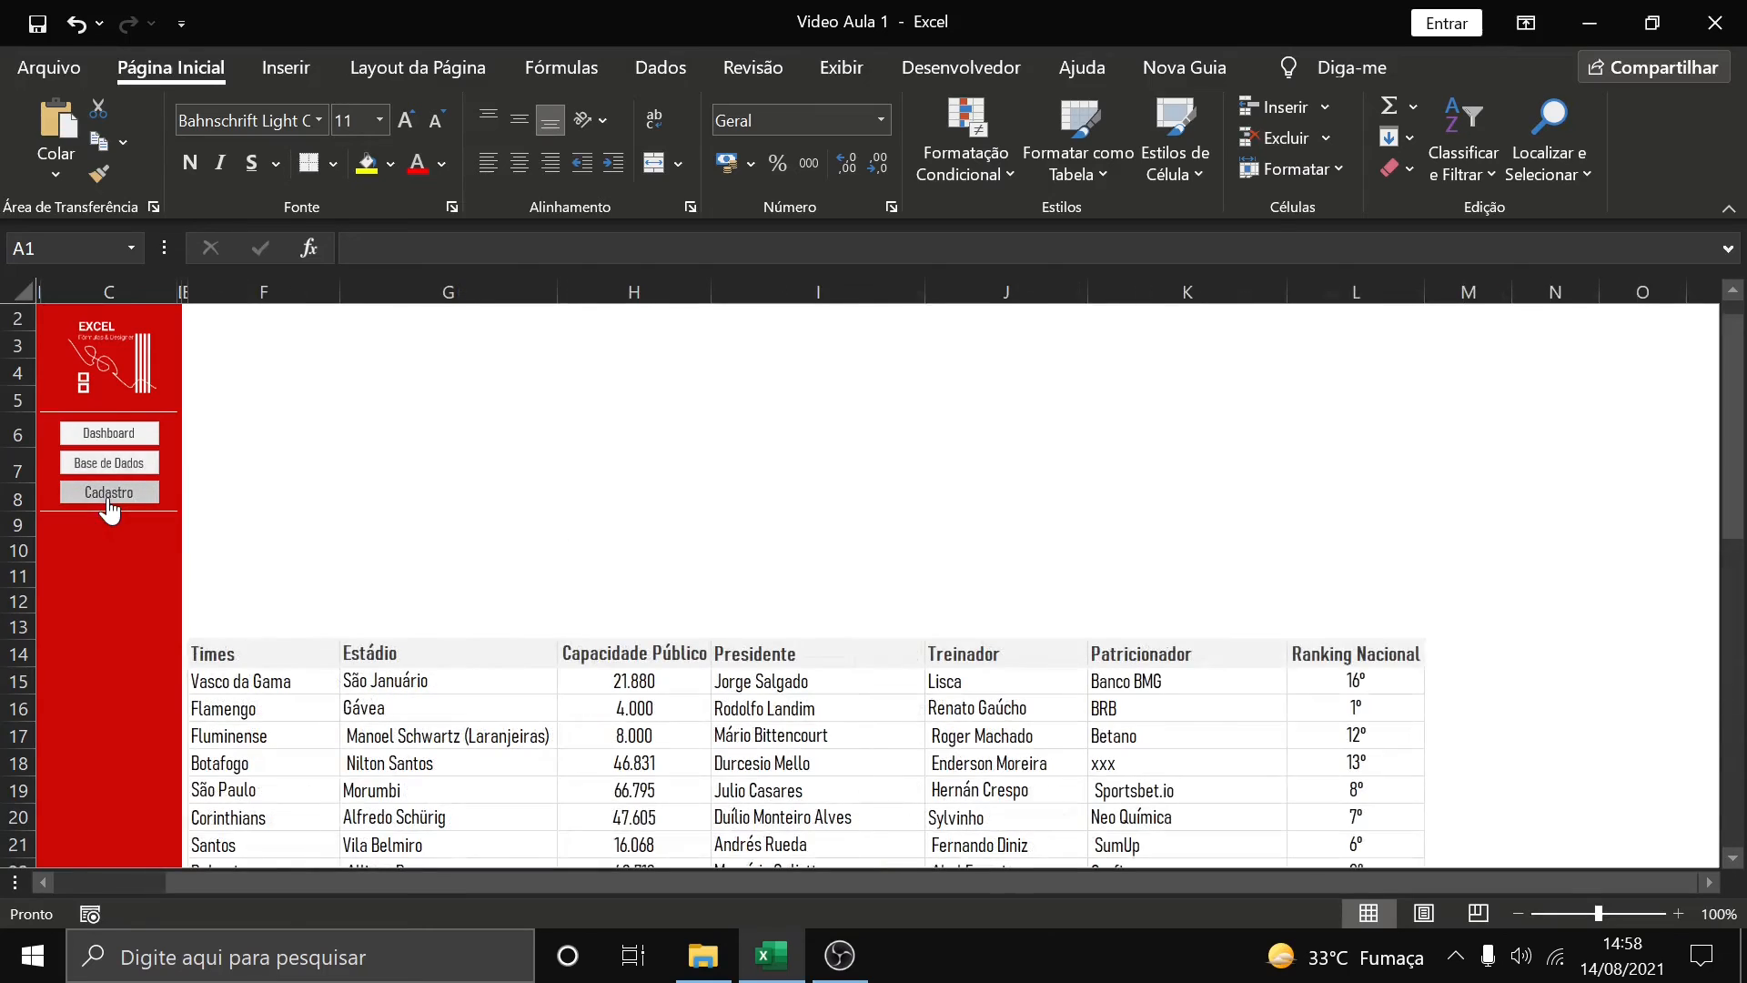
left_click(150, 463)
left_click(145, 434)
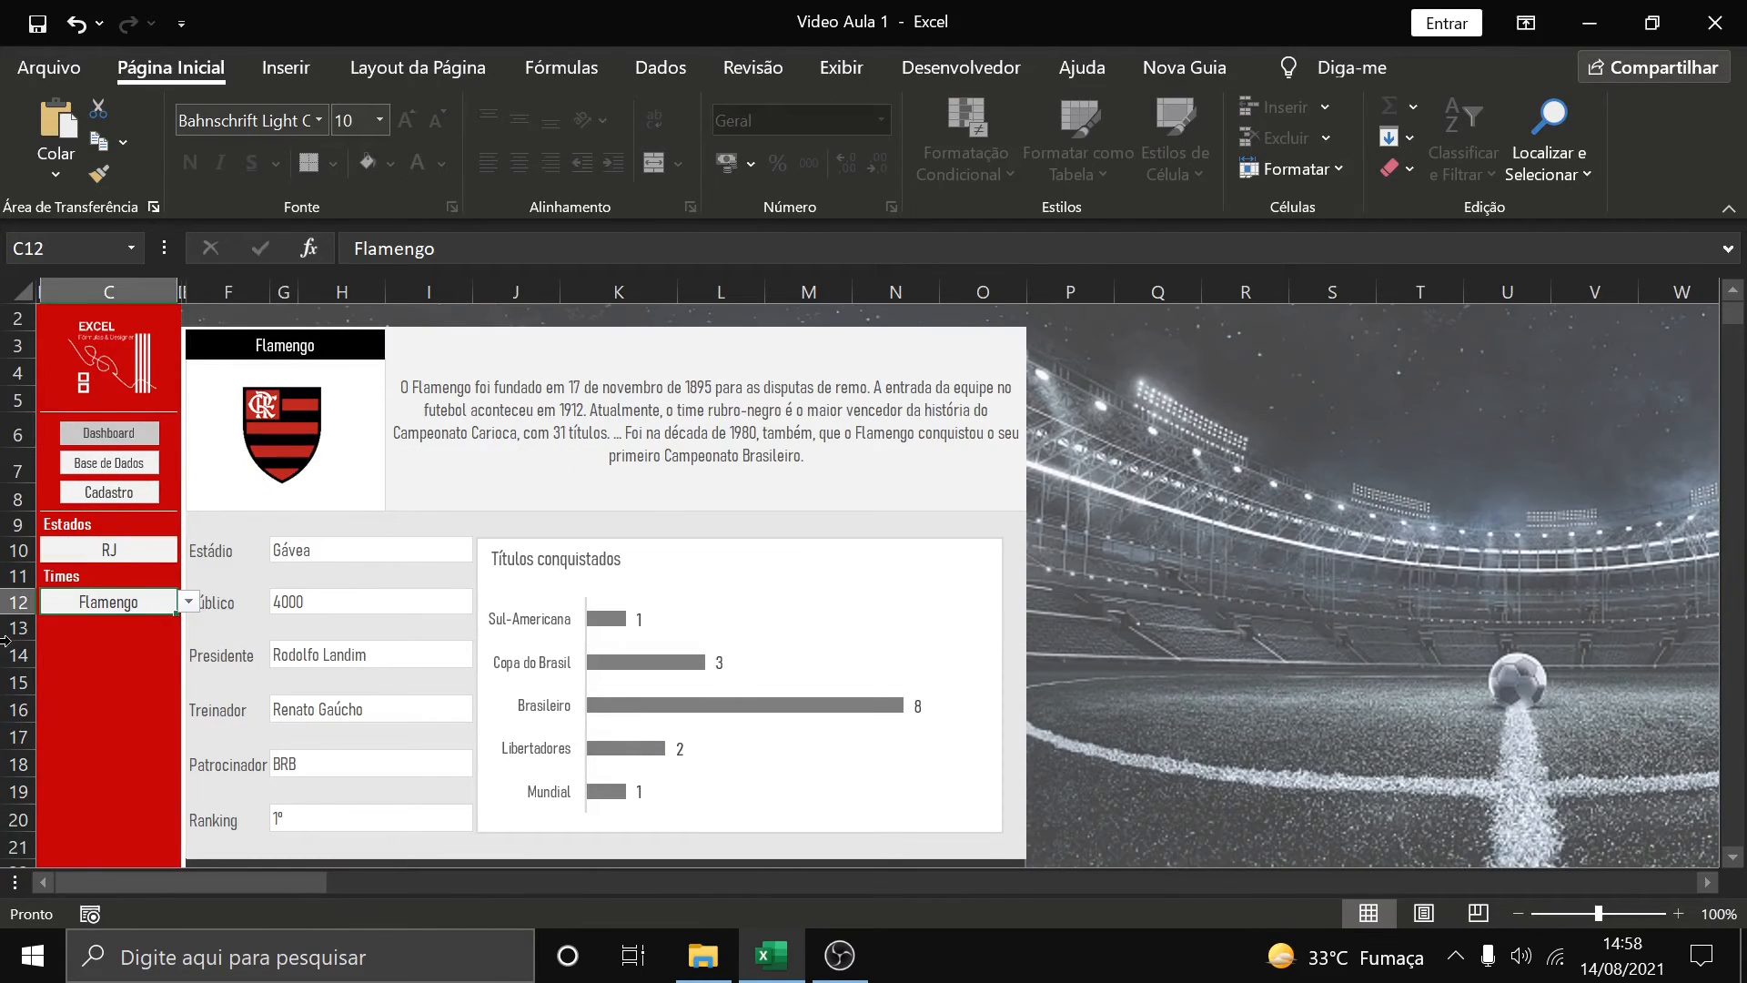